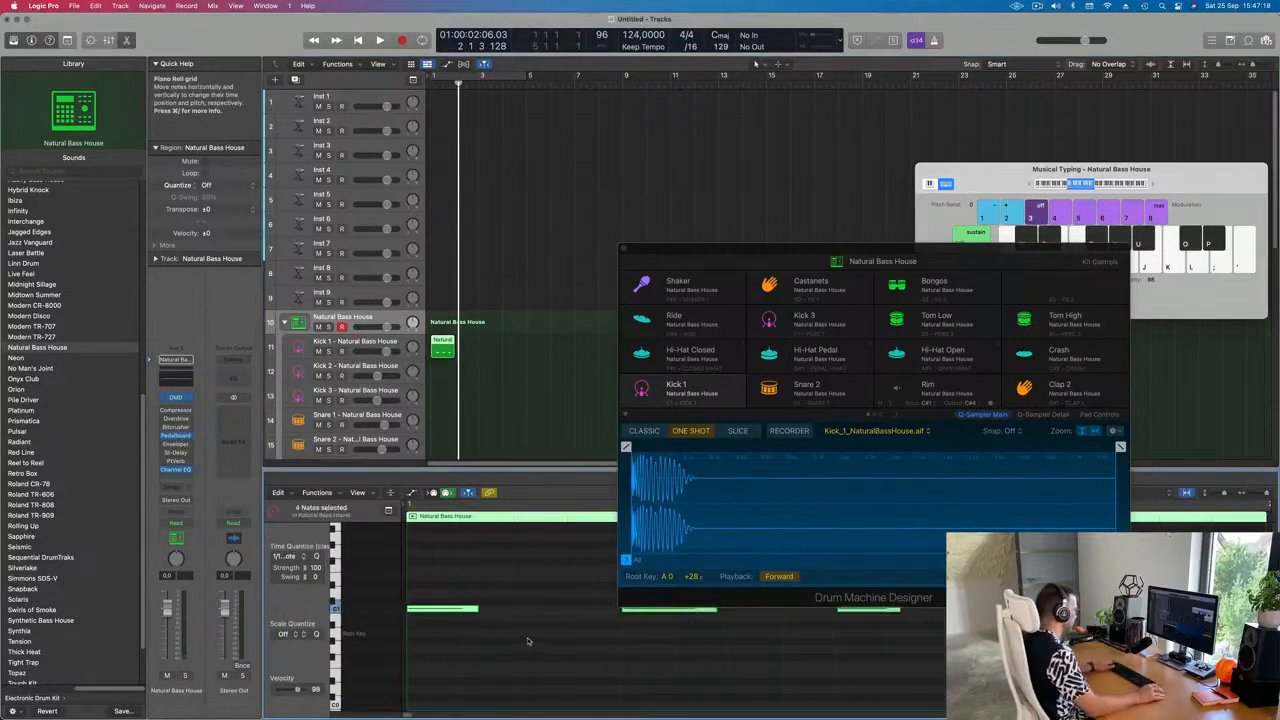
- Repeat the one-bar Kick 1 region to fill four bars and play them back with the cycle area covering bars 1 to 5
key("space")
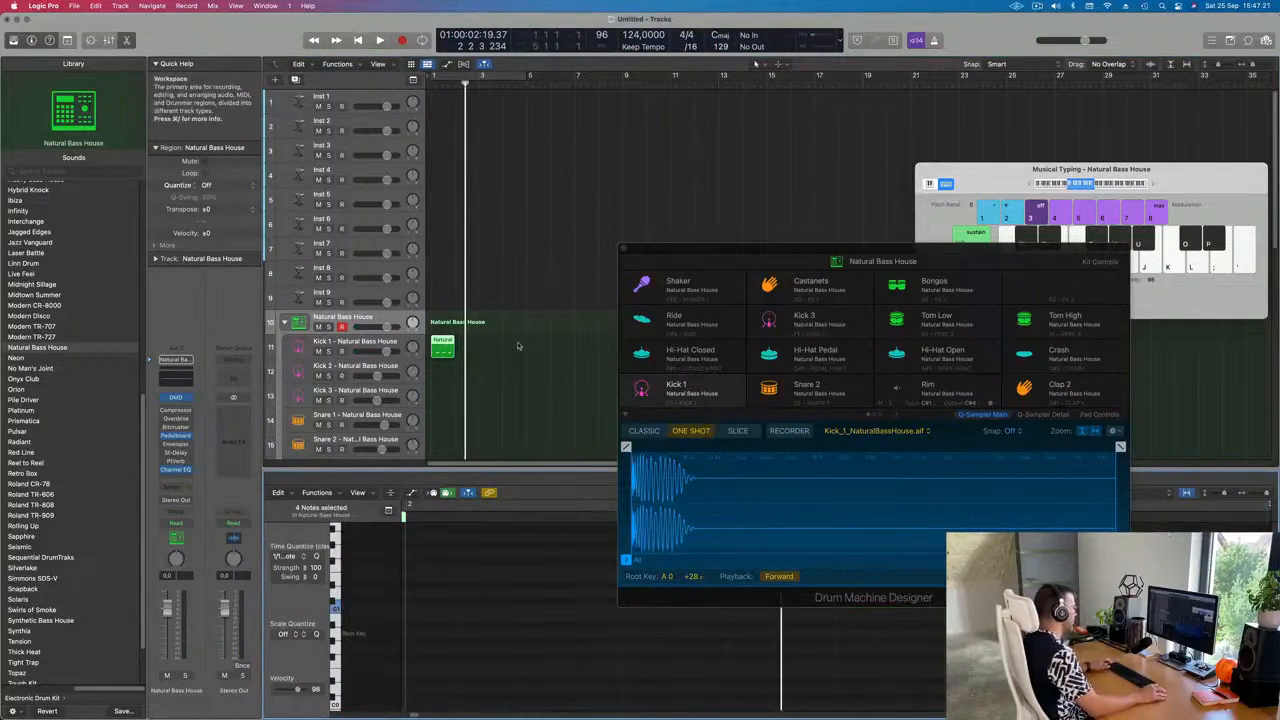
key("super+r")
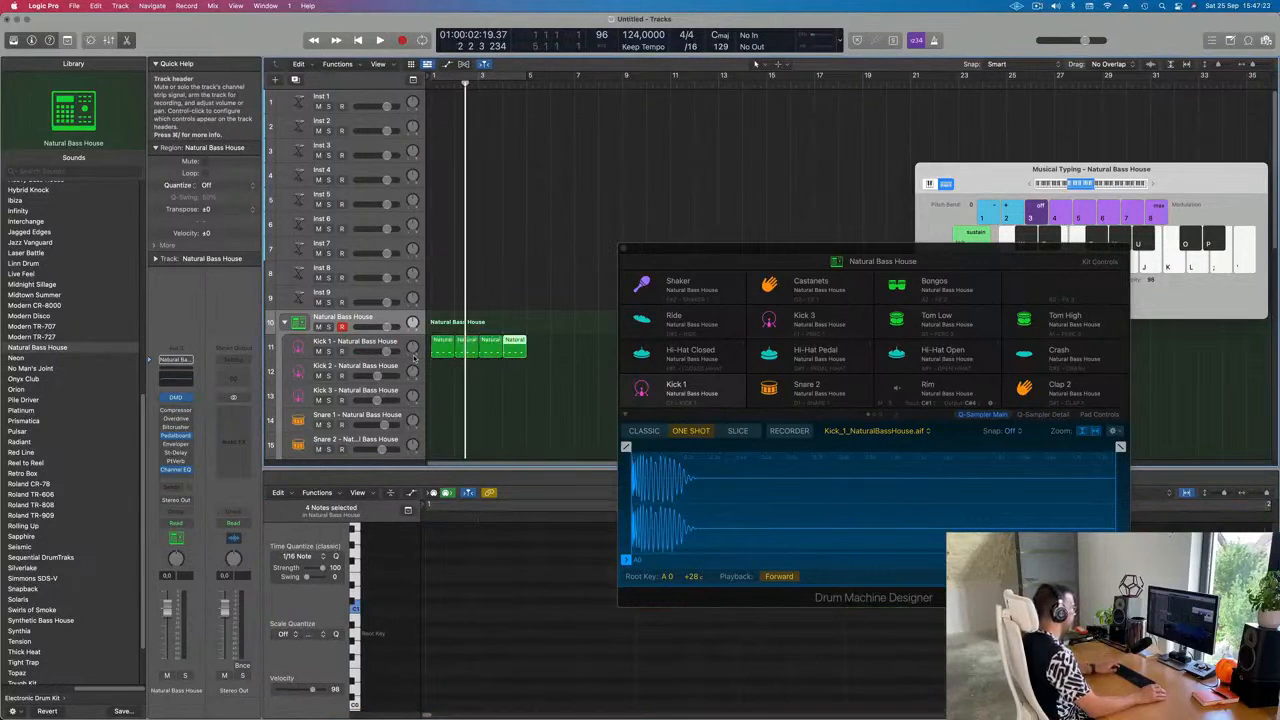
key("super+z")
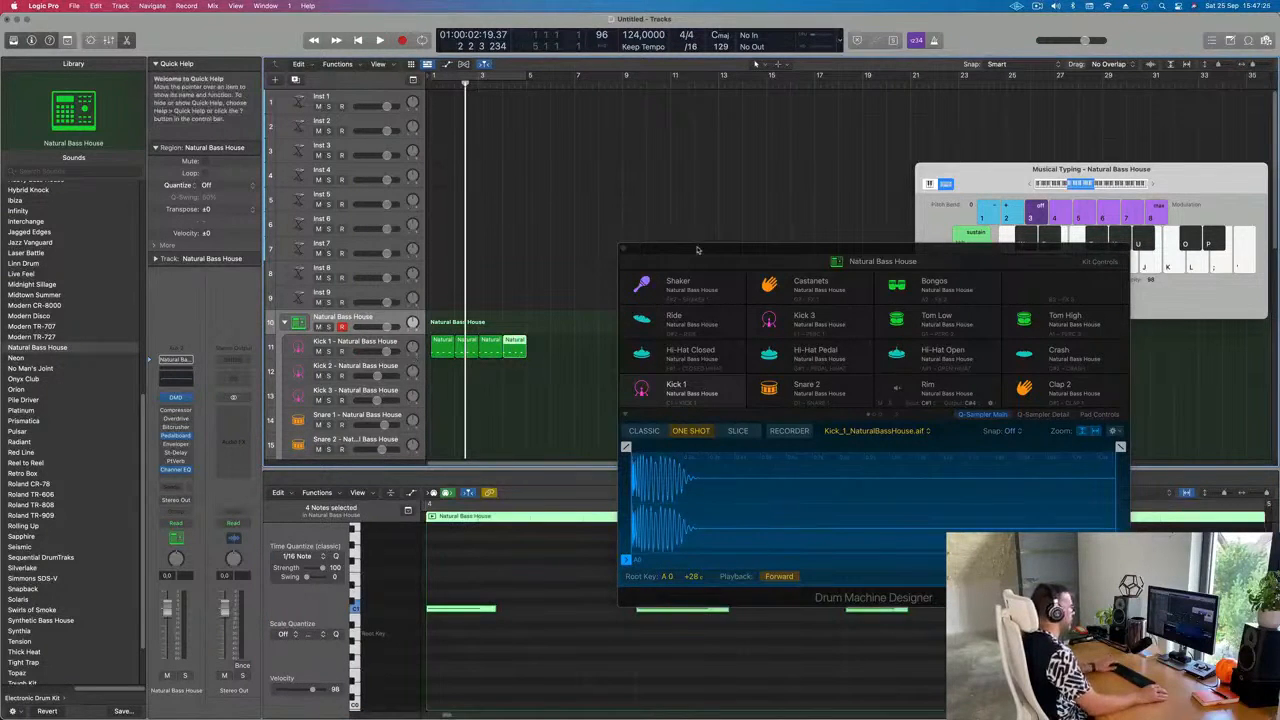
left_click_drag(695, 250, 737, 247)
left_click(484, 76)
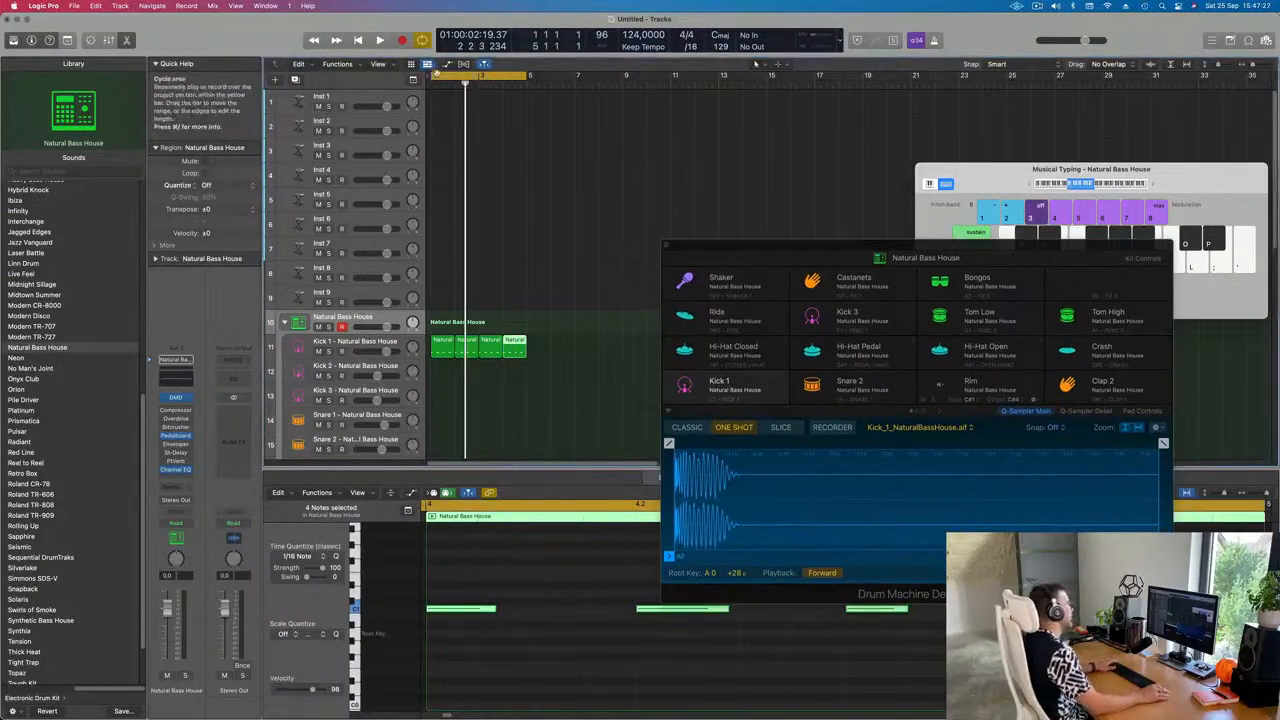
key("space")
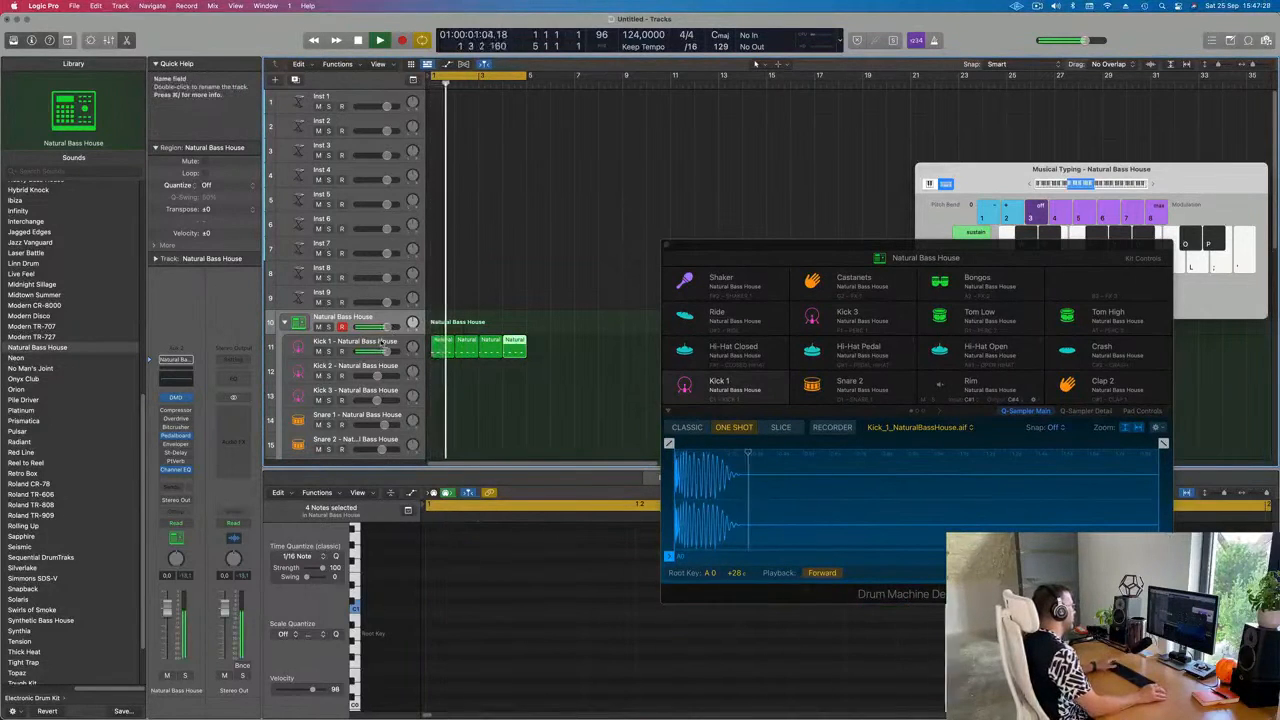
- Select all notes in the four Kick 1 regions and transpose them down three semitones
key("Down")
left_click(437, 362)
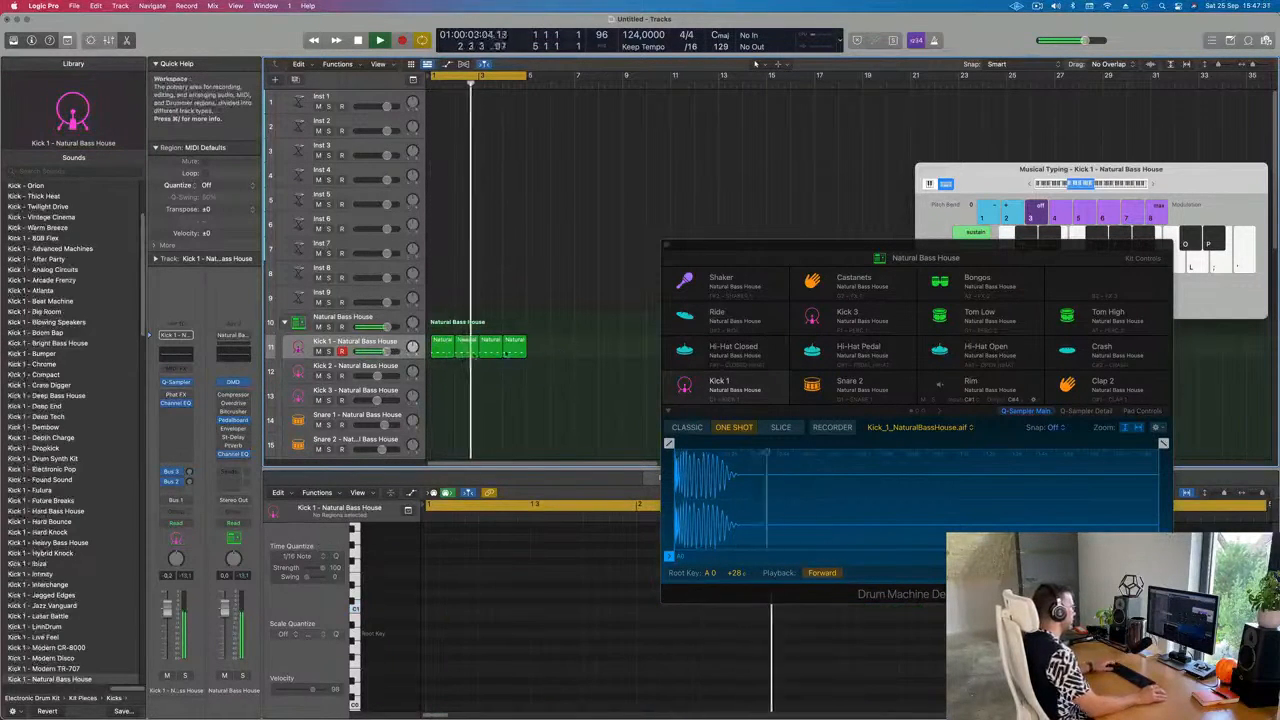
left_click(478, 624)
key("super+a")
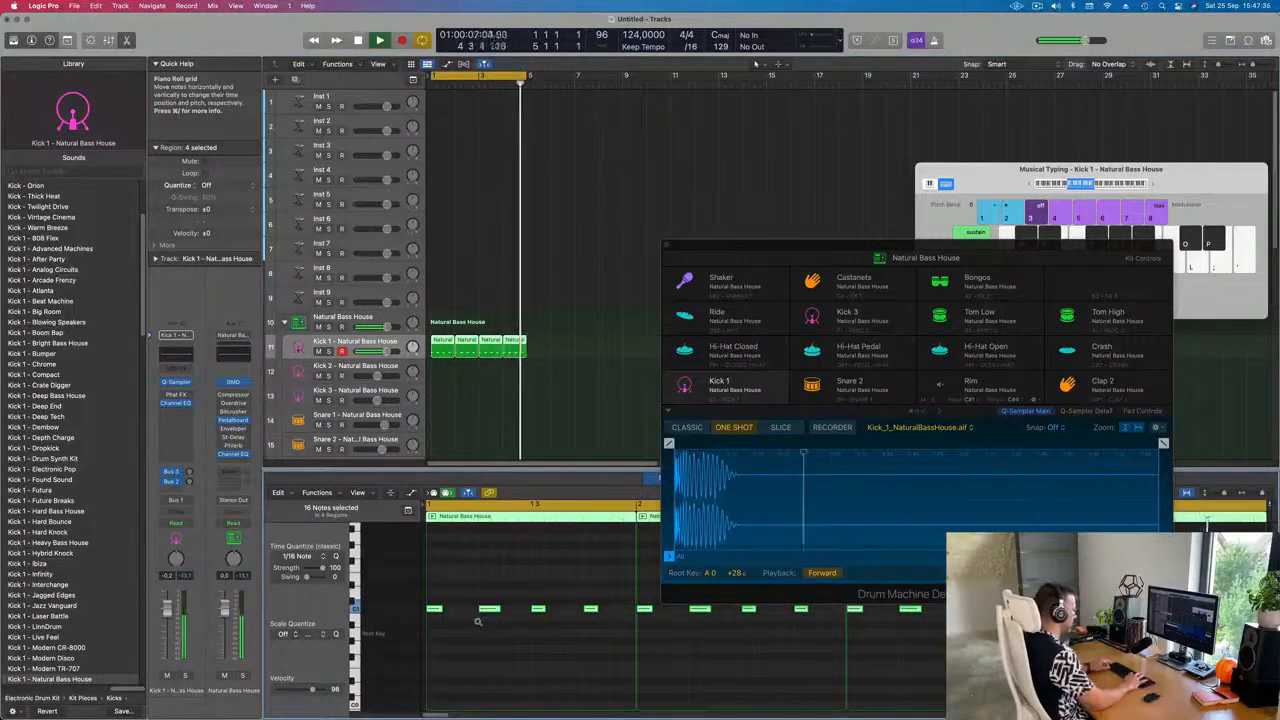
key("alt+Down")
key("alt+Down")
key("alt+Down")
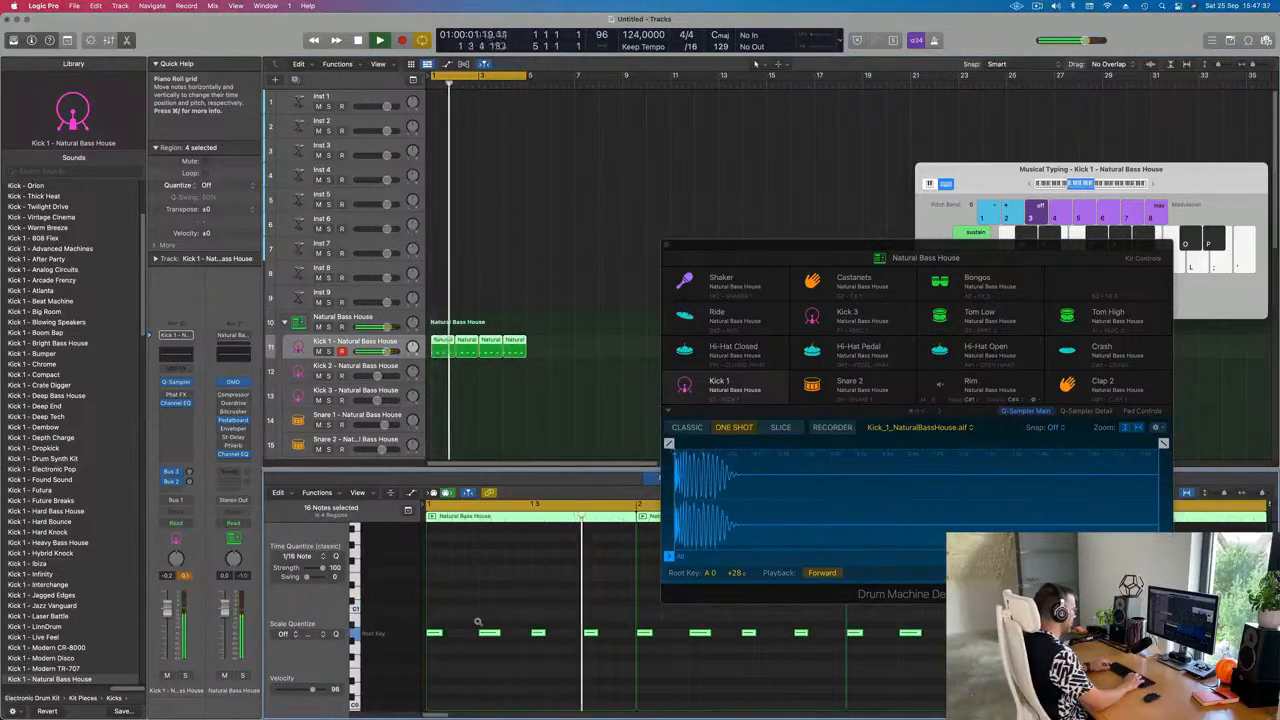
- Try the selected kick notes four semitones lower and return them to the previous pitch
key("alt+Down")
key("alt+Down")
key("alt+Down")
key("alt+Down")
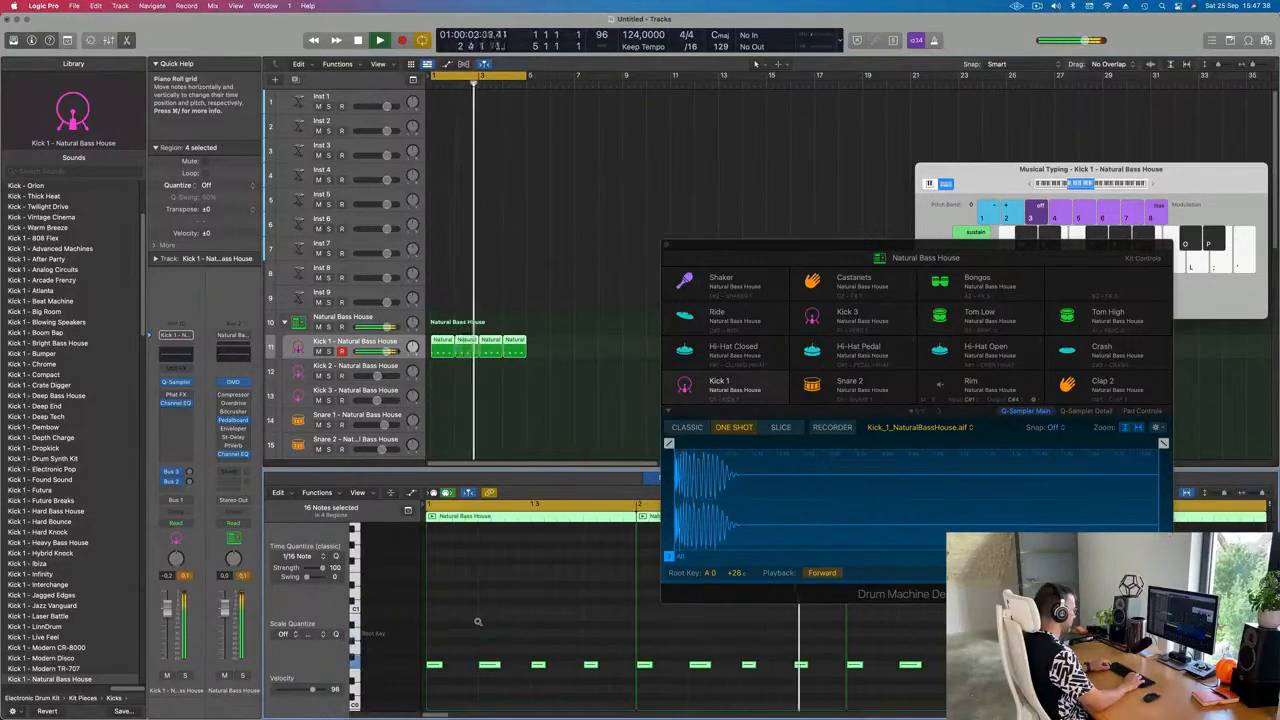
key("alt+Up")
key("alt+Up")
key("alt+Up")
key("alt+Up")
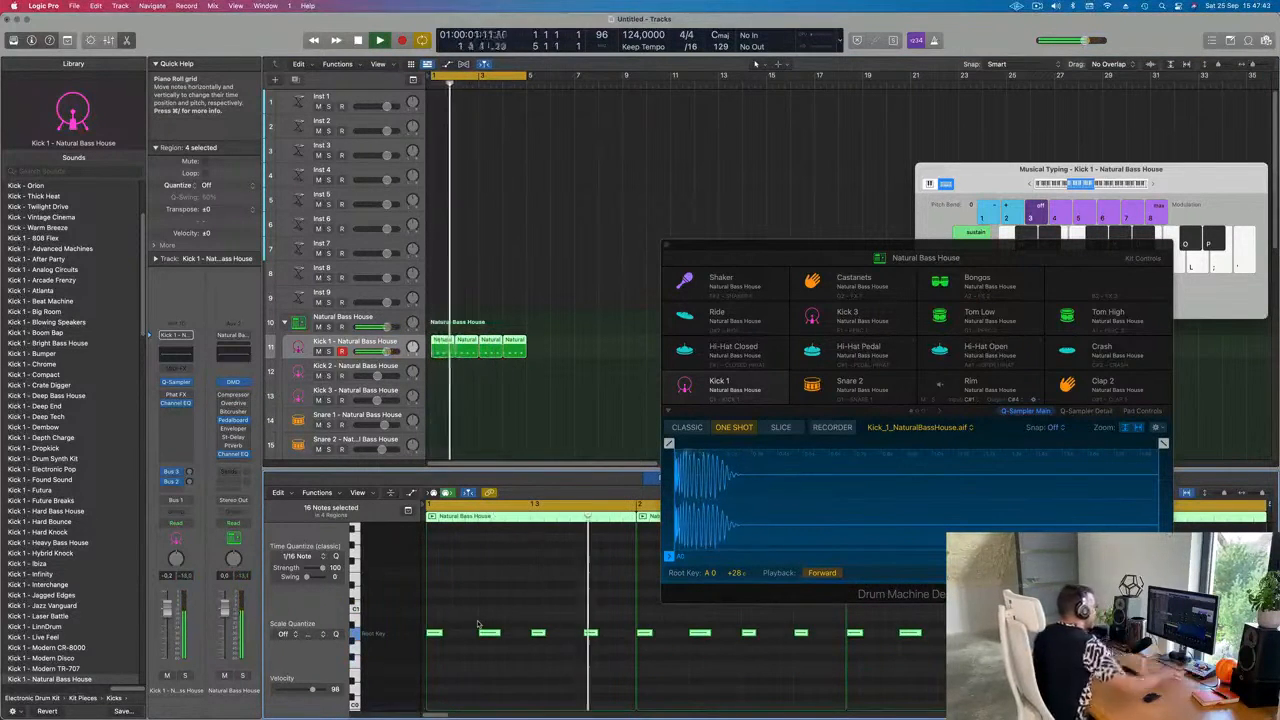
- Trim the end of the Kick 1 sample to 0.252 s and give it a 0.174 s fade-out
left_click_drag(1163, 444, 714, 470)
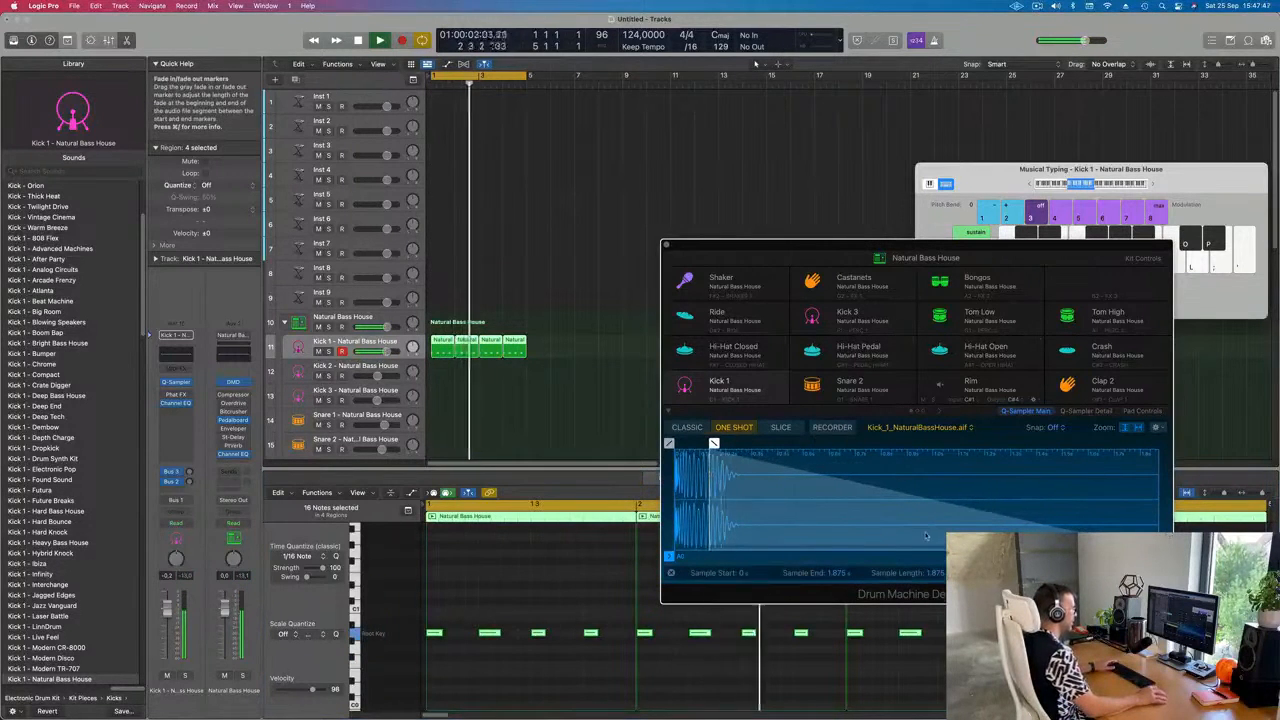
left_click_drag(1158, 495, 745, 531)
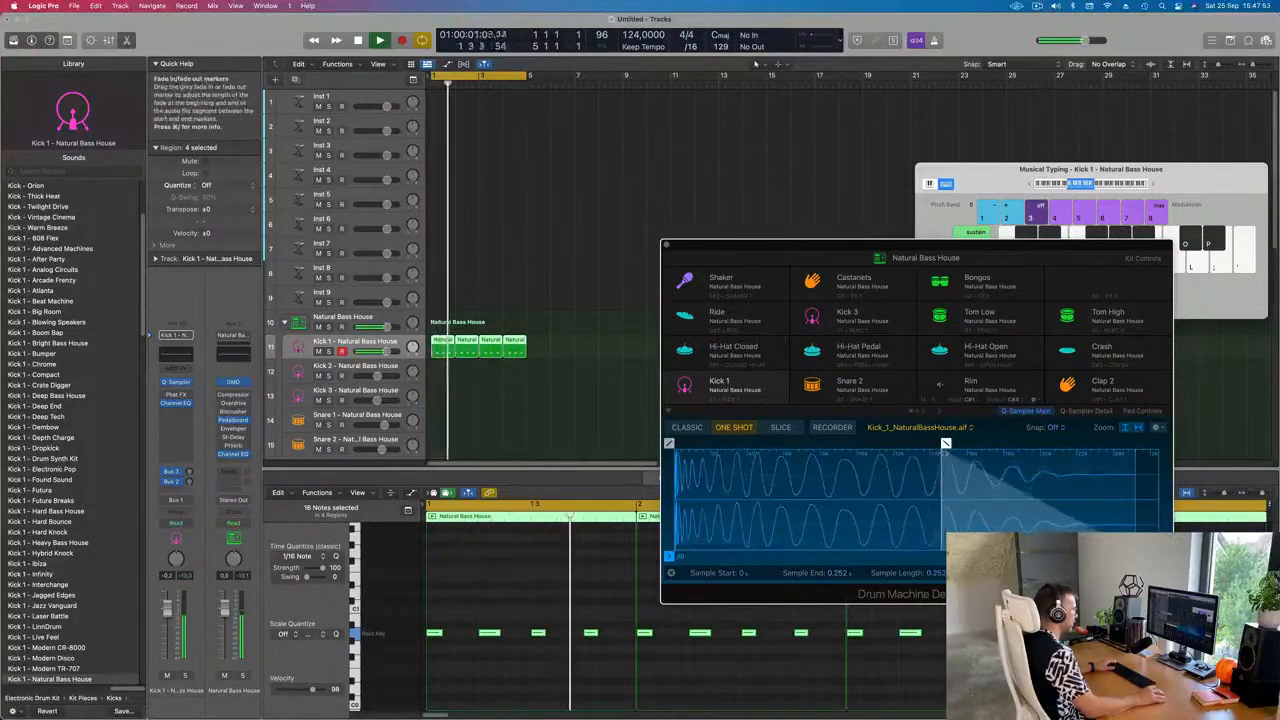
mouse_move(954, 443)
left_mouse_down()
mouse_move(809, 443)
mouse_move(823, 443)
left_mouse_up()
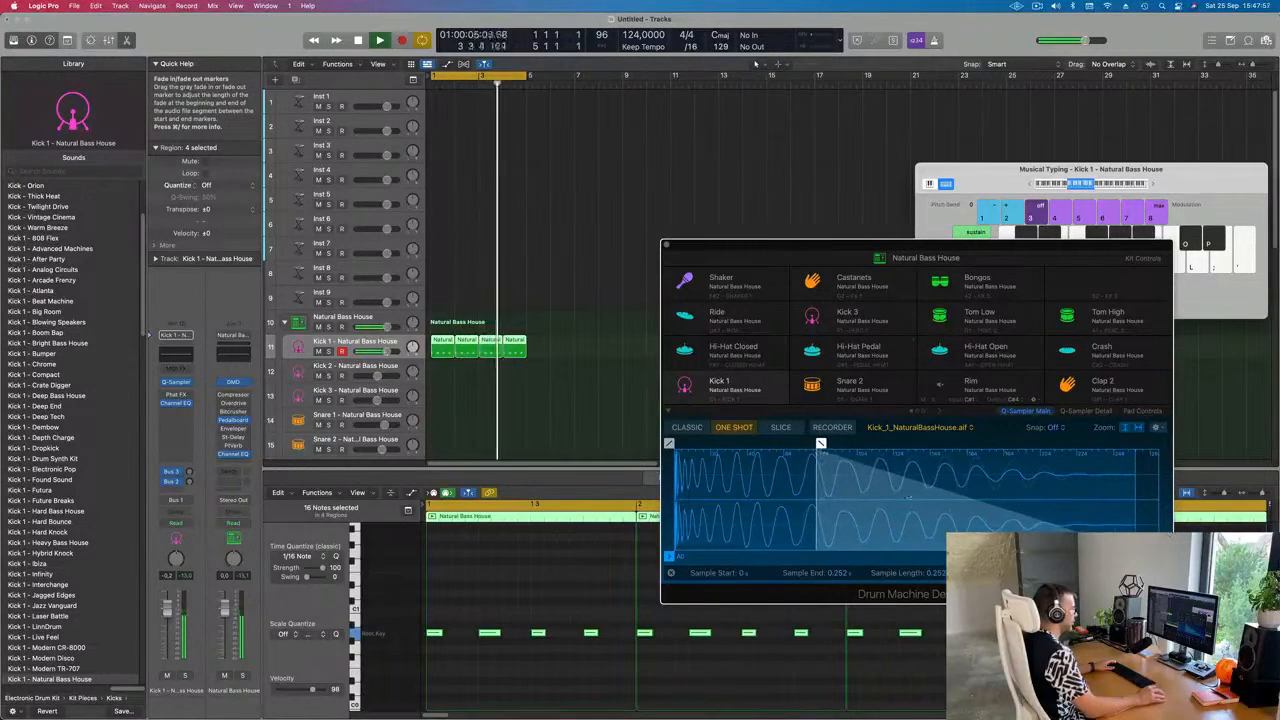
left_click_drag(981, 245, 866, 125)
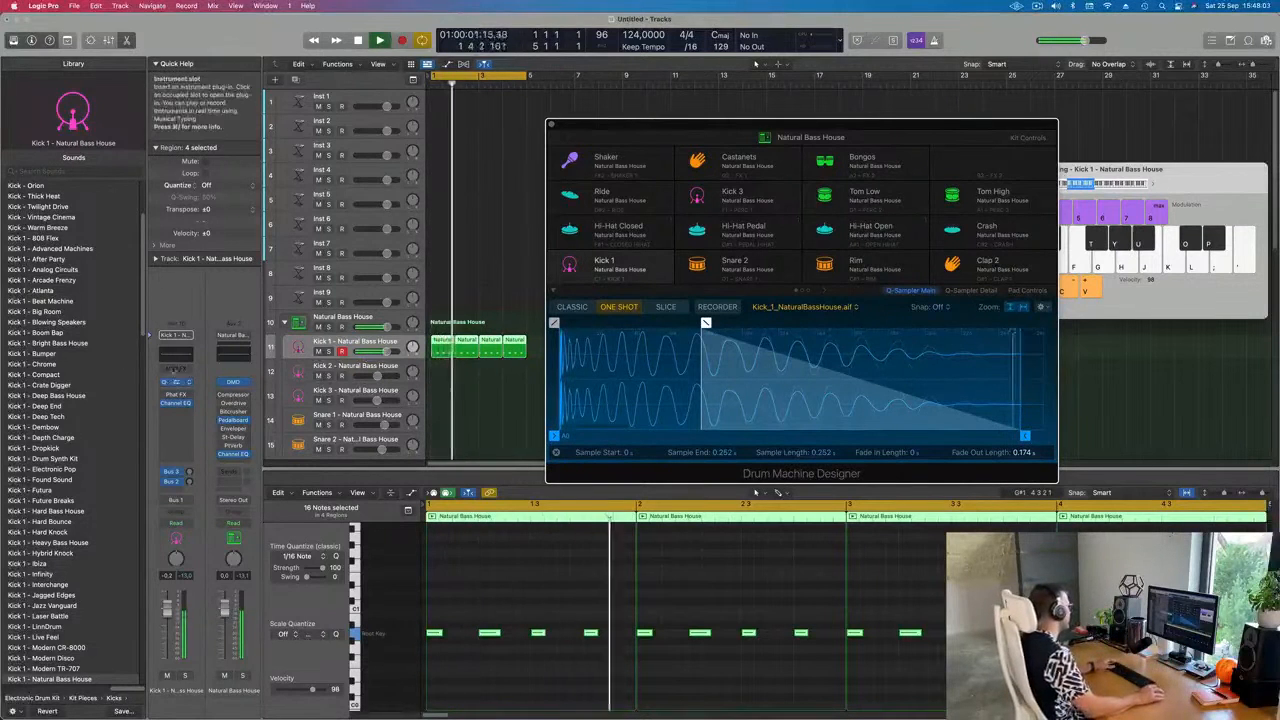
- Boost Kick 1's low shelf by 5.3 dB at 105 Hz in its Channel EQ and close the plug-in windows
left_click(172, 355)
left_click(571, 327)
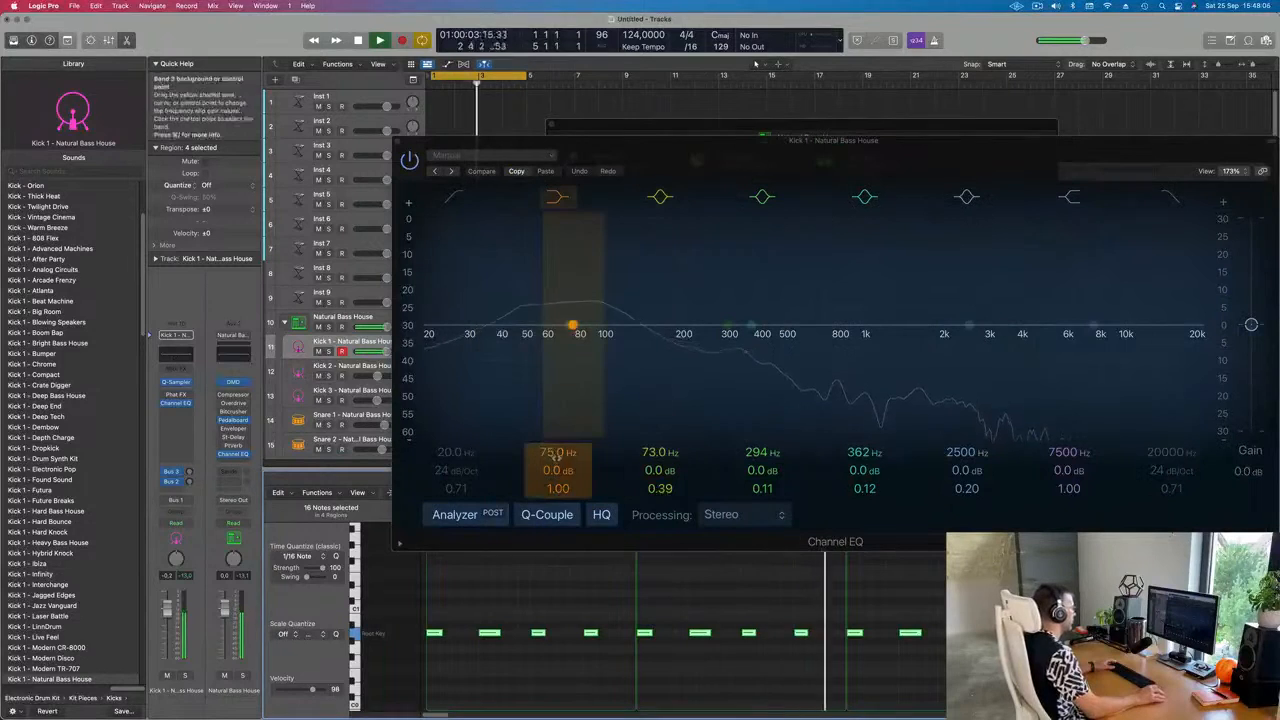
left_click_drag(563, 470, 563, 458)
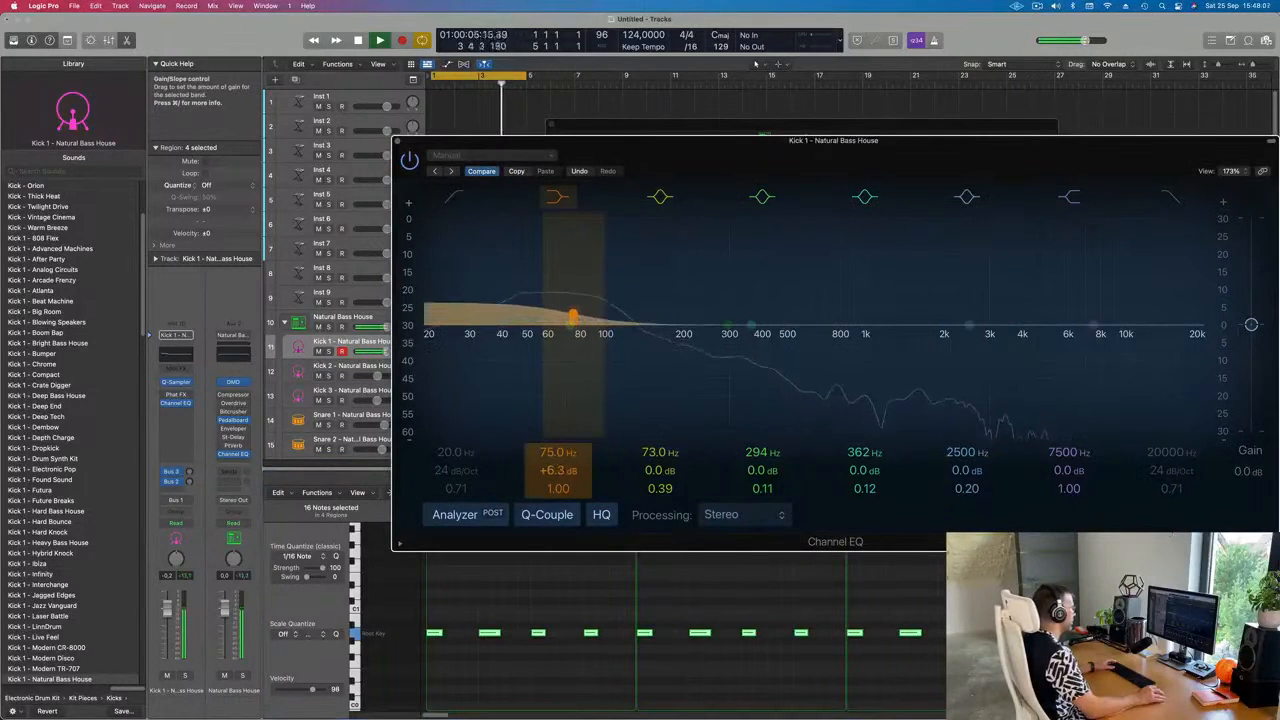
left_click_drag(571, 316, 610, 315)
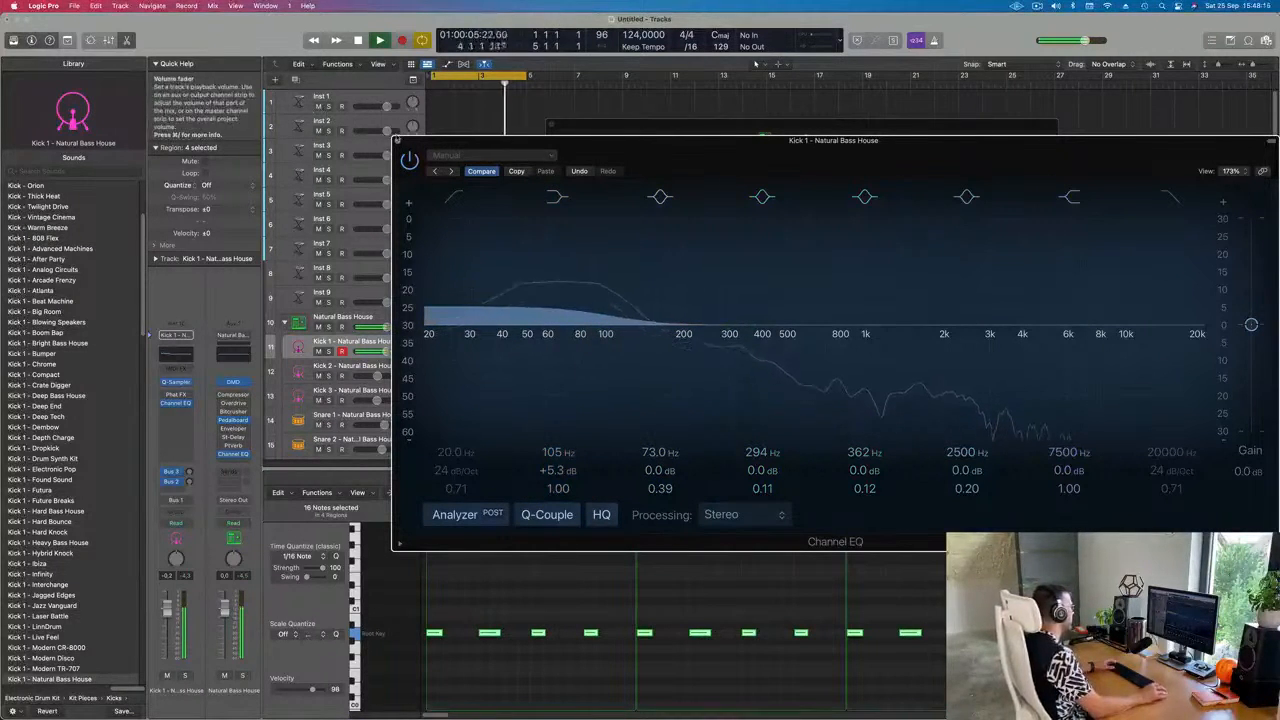
left_click(398, 143)
left_click_drag(596, 131, 474, 131)
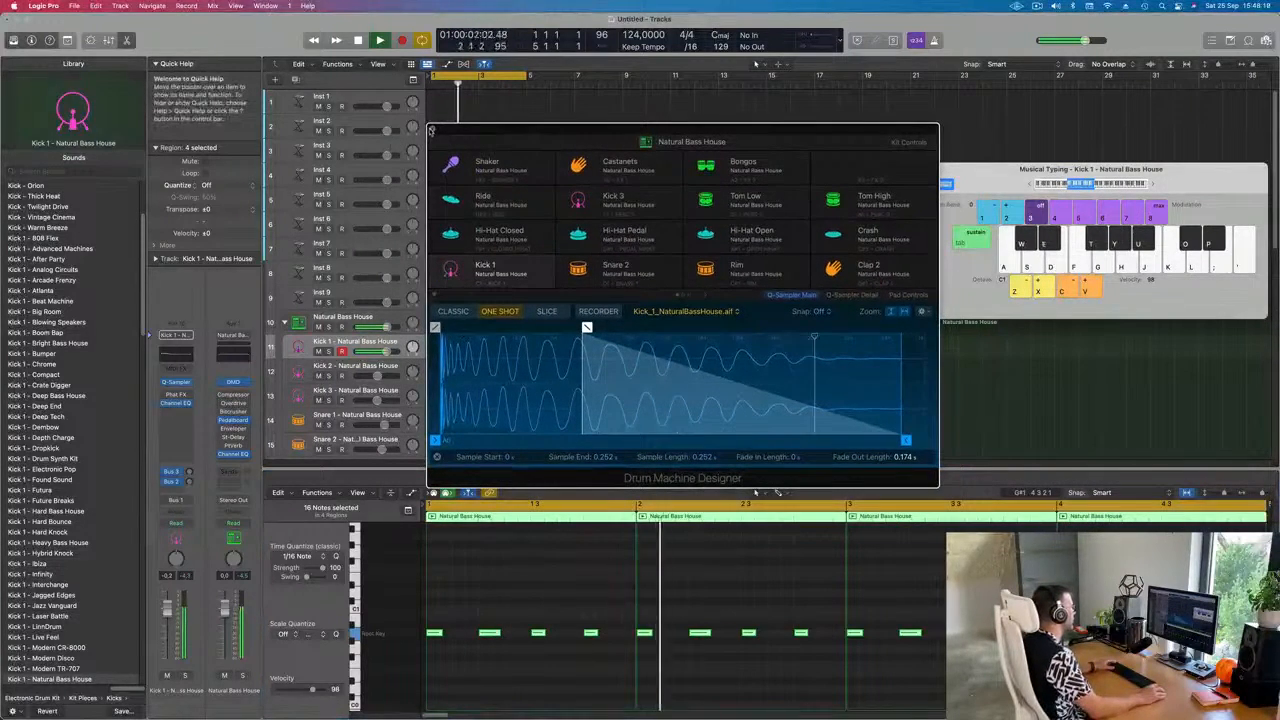
left_click(431, 130)
- Copy the first Kick 1 region onto the Snare 1 track and delete two of the copy's four notes
left_click(514, 200)
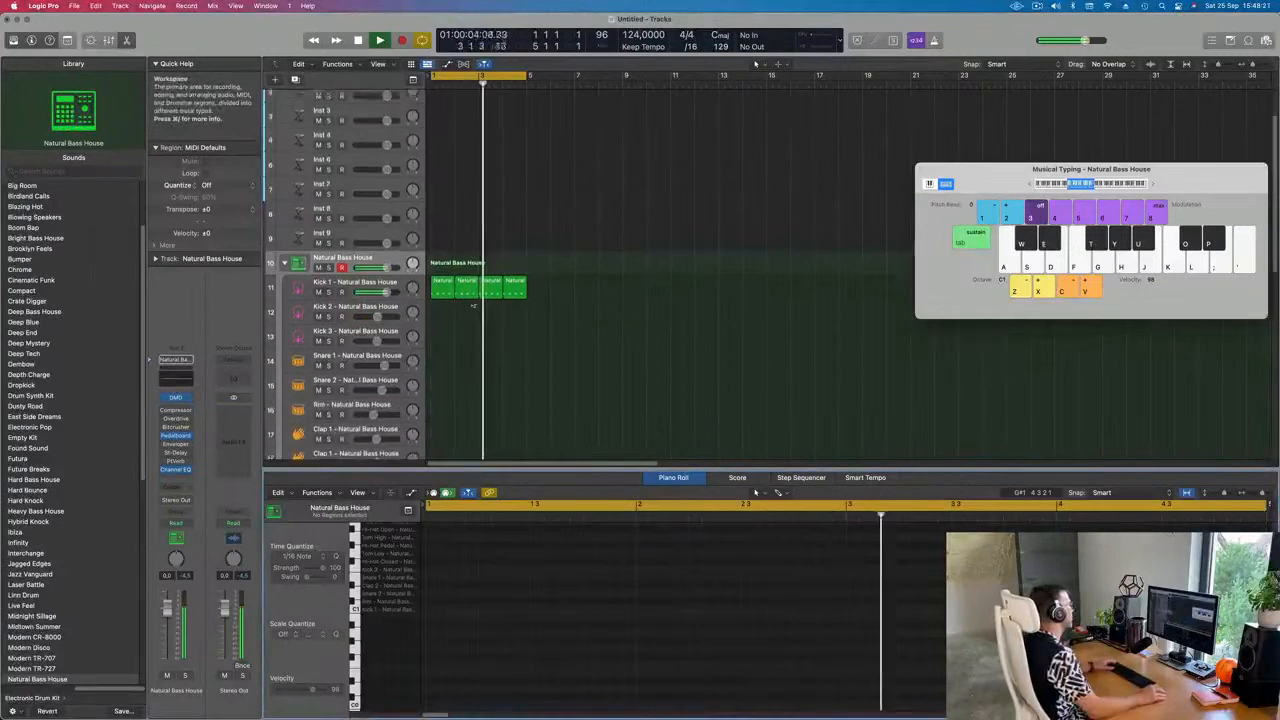
scroll(475, 302, "down", 5)
left_click(437, 157)
left_click_drag(438, 158, 438, 231)
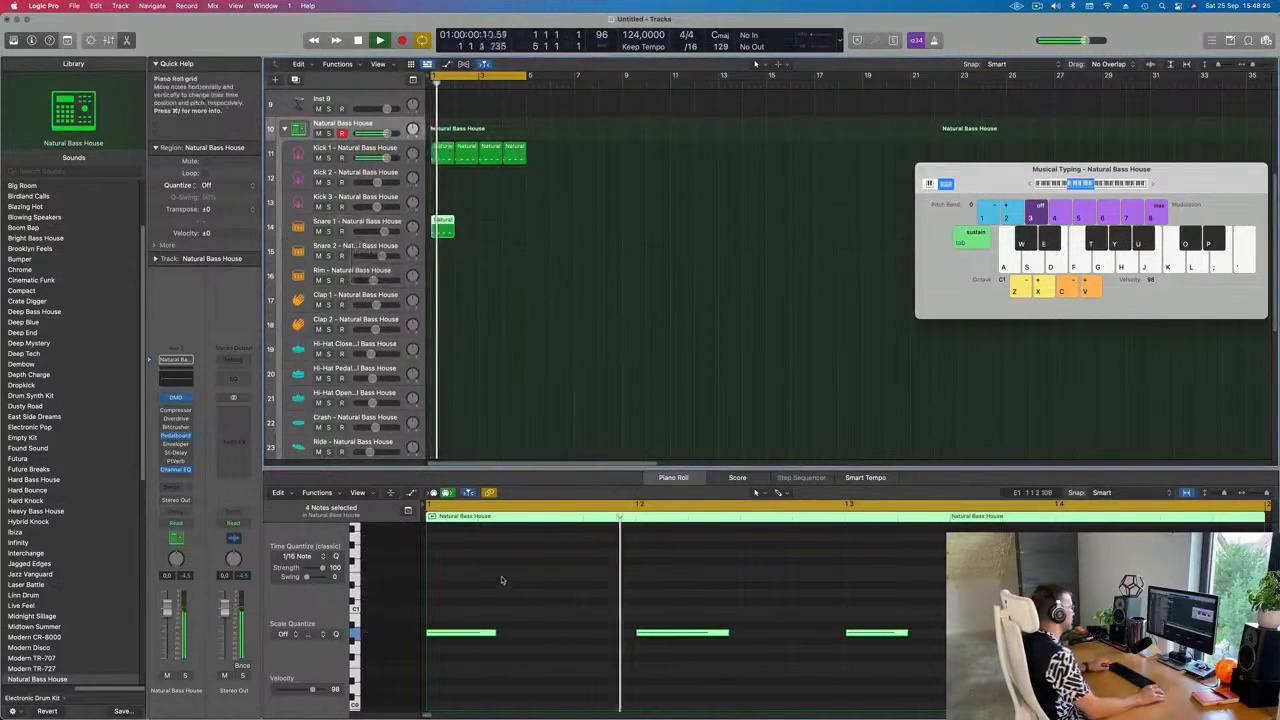
left_click(456, 632)
left_click_drag(682, 598, 786, 672)
key("Delete")
left_click_drag(600, 710, 948, 537)
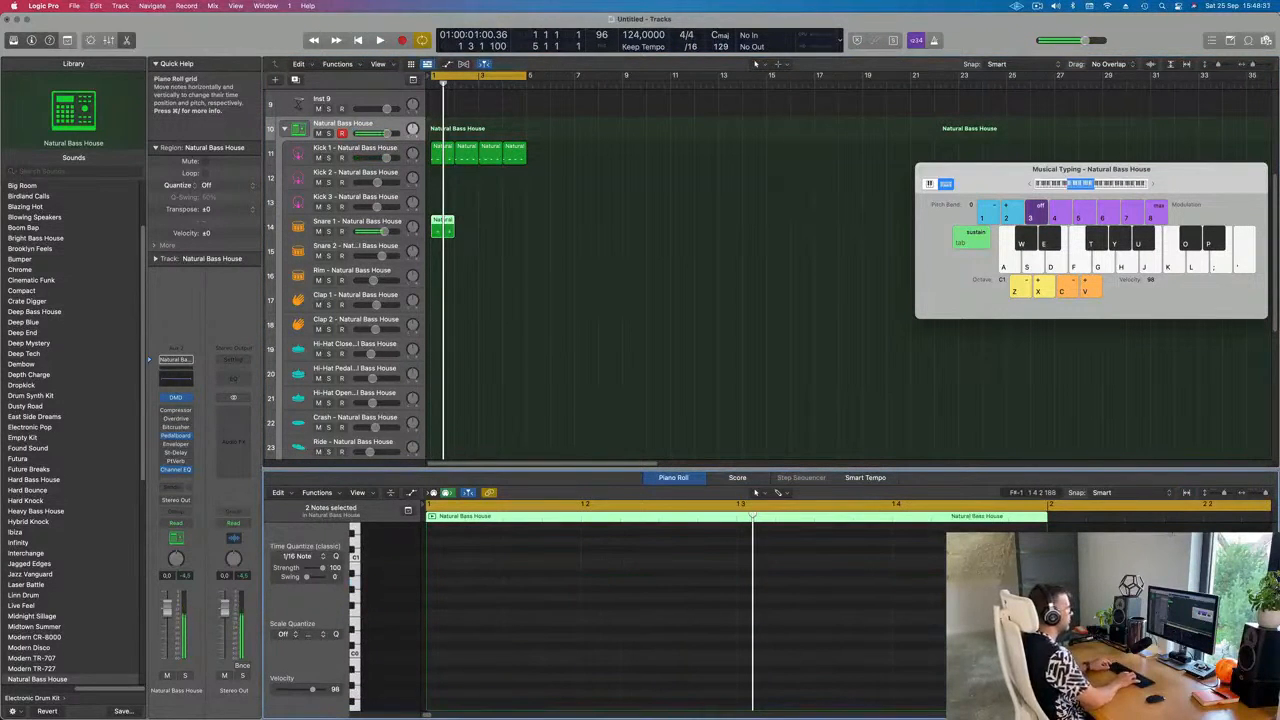
- Repeat the Snare 1 region to fill four bars and set the track's volume to -12.4 dB
key("space")
key("space")
left_click(380, 222)
left_click(380, 222)
key("space")
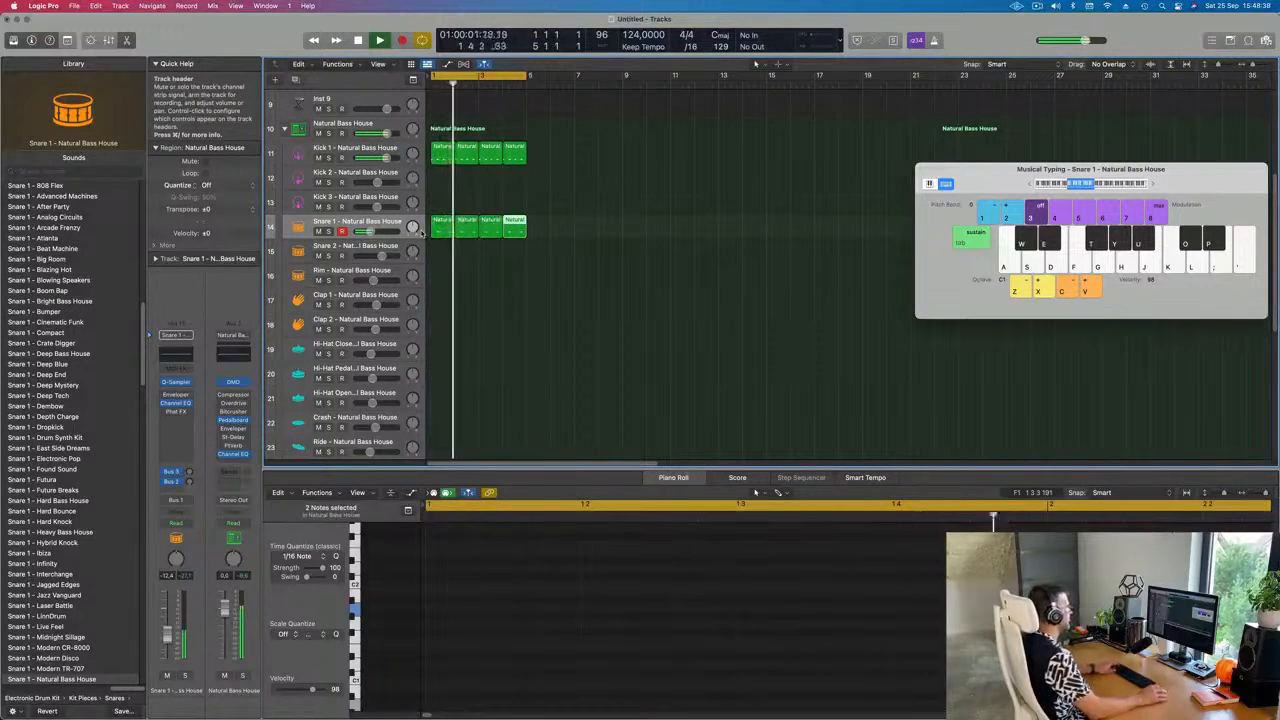
left_click(611, 209)
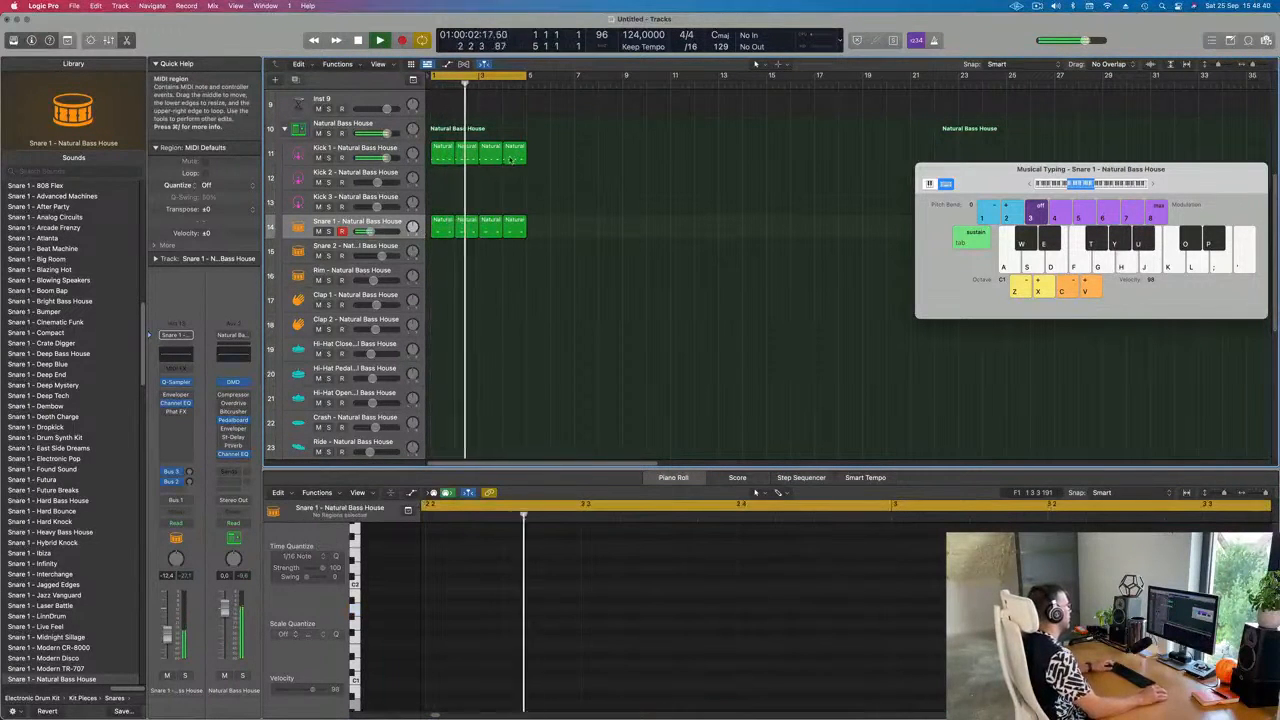
- Copy the first Kick 1 region onto the Hi-Hat Closed track and shift its notes onto the offbeats
left_click(440, 158)
left_click_drag(440, 158, 440, 350)
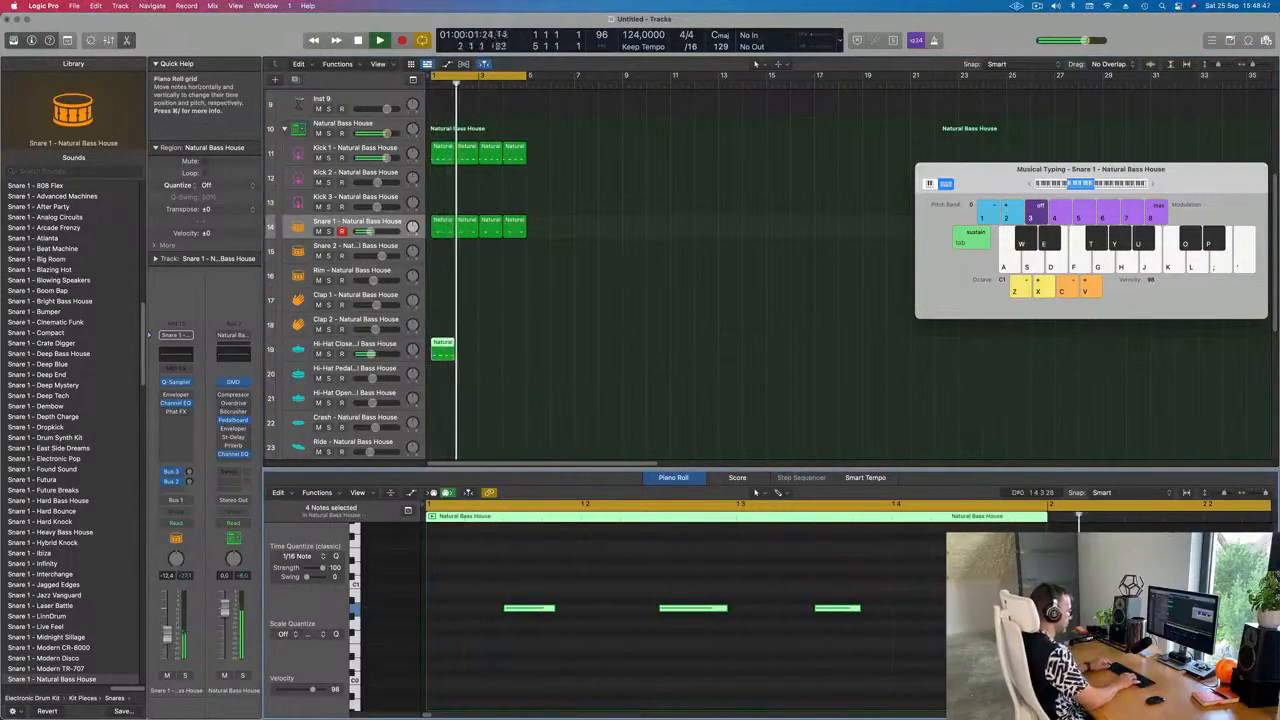
key("space")
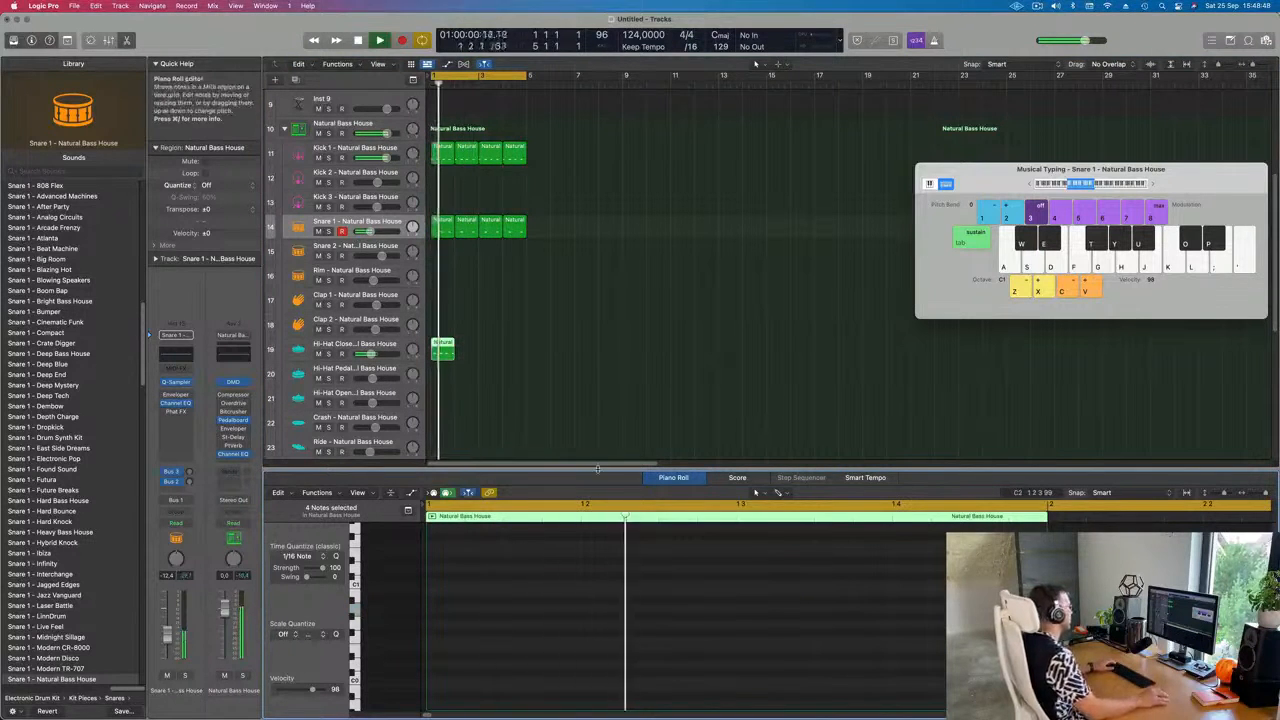
key("space")
- Repeat the Hi-Hat Closed region until it fills all four bars of the loop
left_click_drag(510, 378, 421, 358)
key("super+r")
key("super+r")
key("super+r")
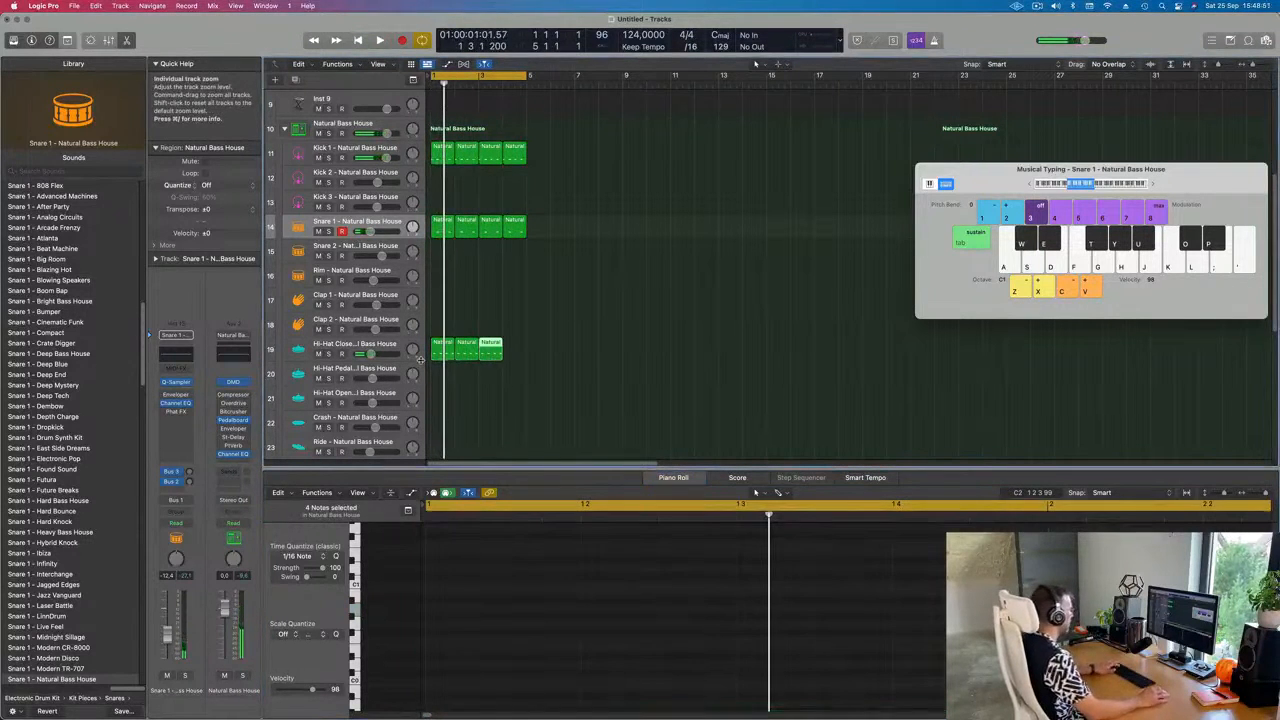
- Copy the first Hi-Hat Closed region onto the Hi-Hat Open track and delete its first three notes, leaving only the last
scroll(594, 348, "down", 6)
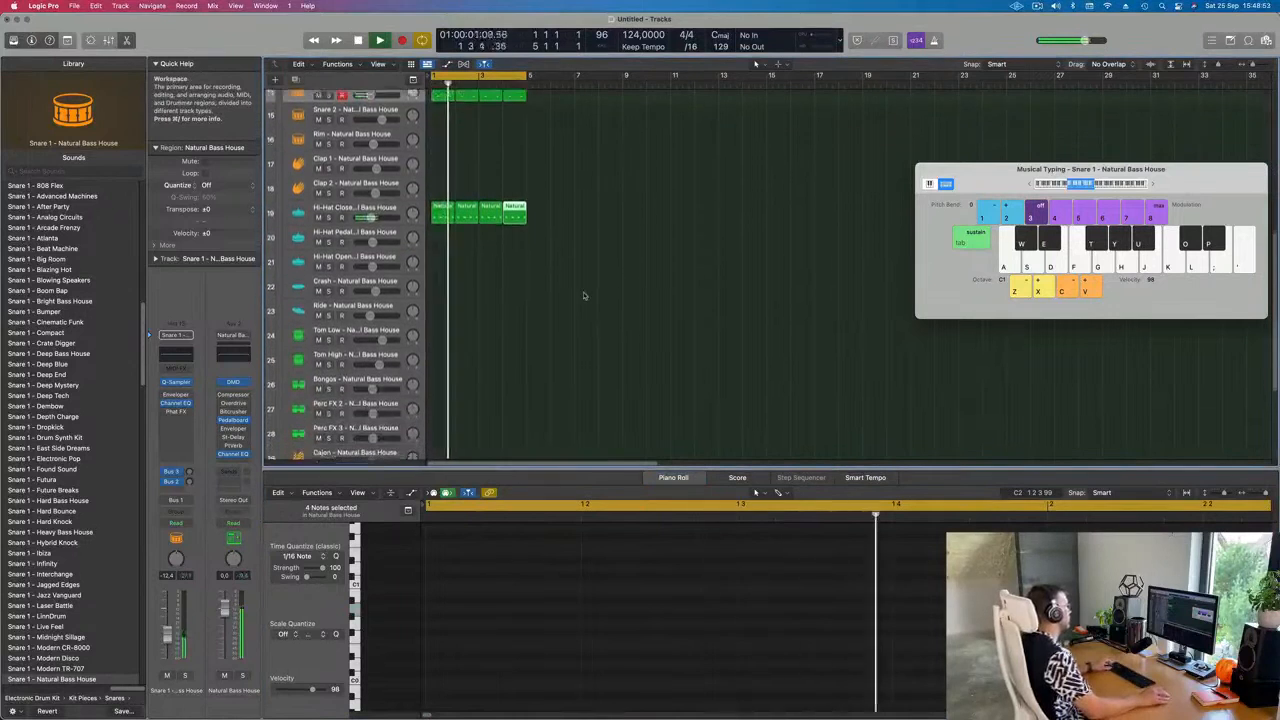
key("space")
left_click_drag(436, 205, 435, 250)
left_click_drag(468, 438, 468, 440)
left_click_drag(492, 580, 886, 651)
key("Delete")
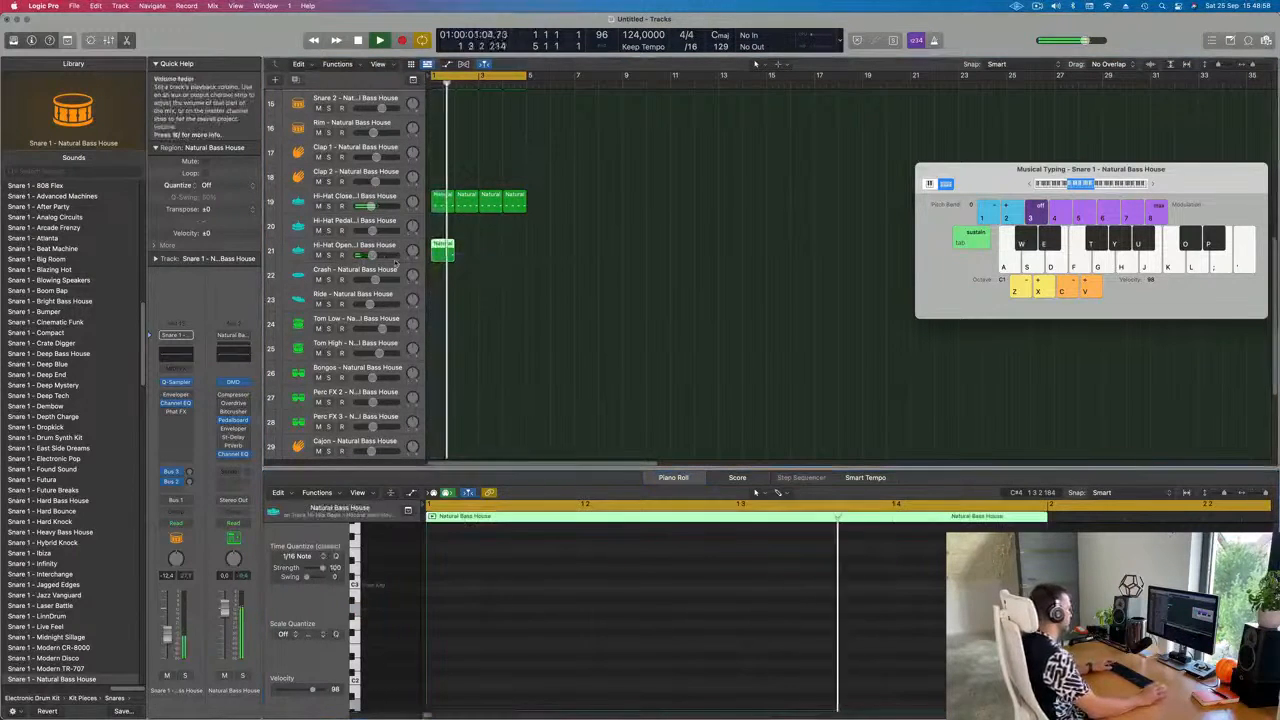
- Repeat the Hi-Hat Open region to fill four bars, select that track and restart loop playback
key("super+r")
key("super+r")
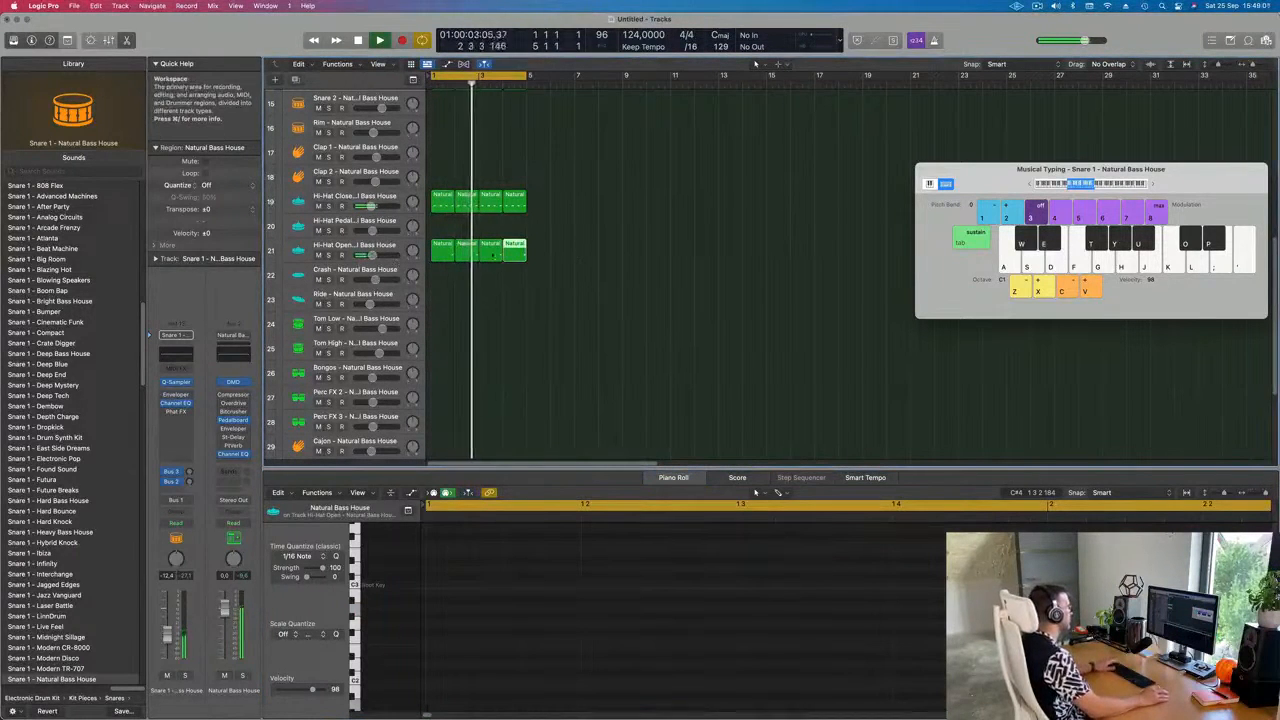
left_click(395, 258)
key("space")
key("space")
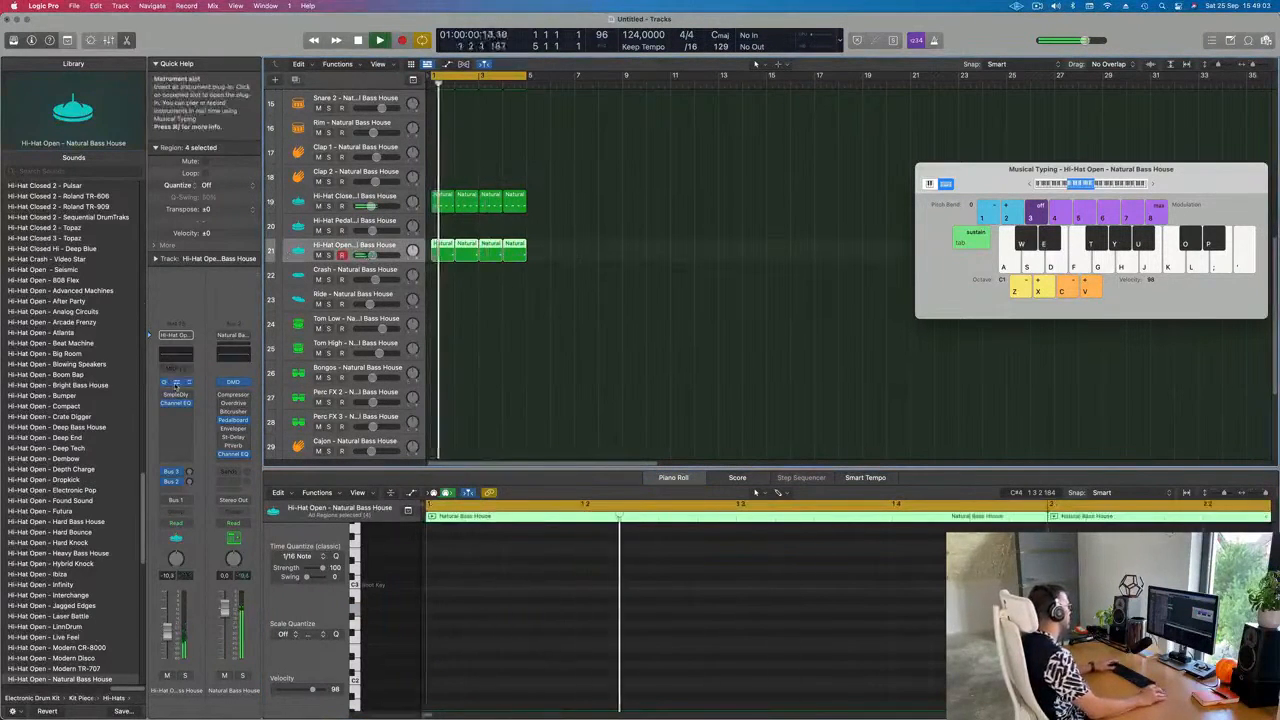
- Trim the end of the Hi-Hat Open sample to 0.382 s in Quick Sampler and give it a 0.295 s fade-out
left_click(176, 382)
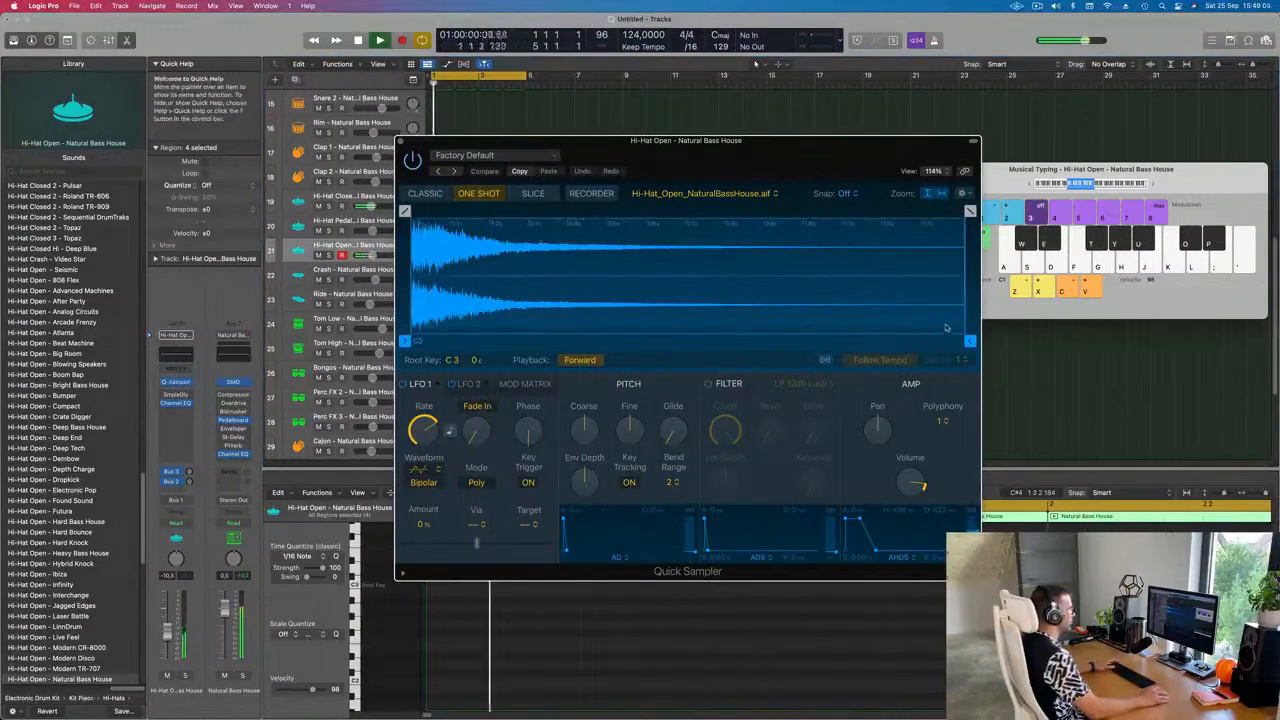
left_click_drag(970, 211, 563, 211)
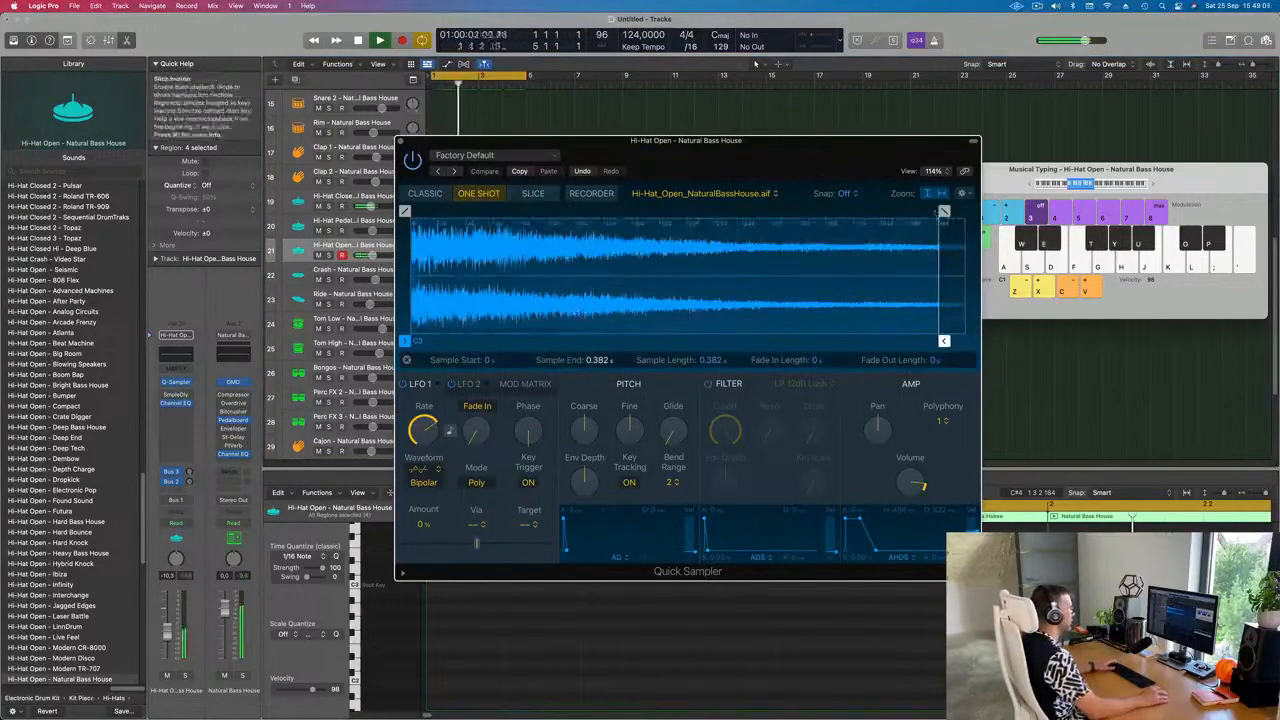
left_click_drag(943, 211, 537, 211)
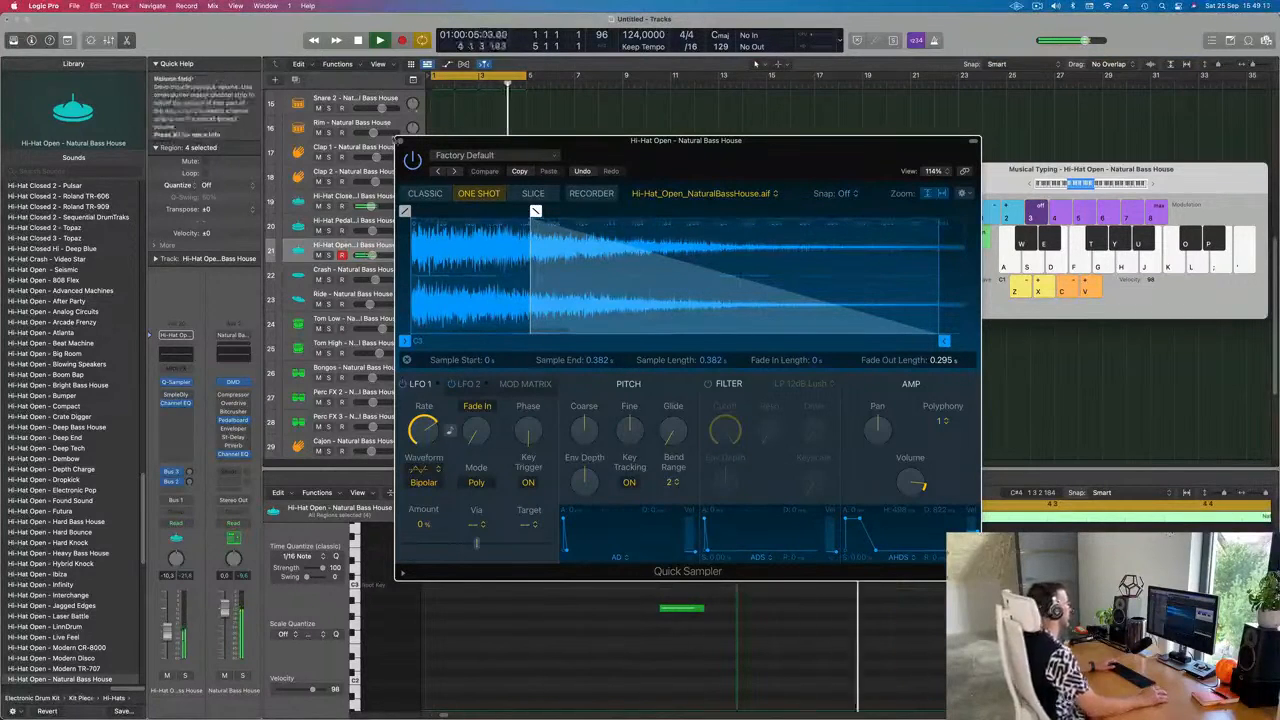
left_click(401, 141)
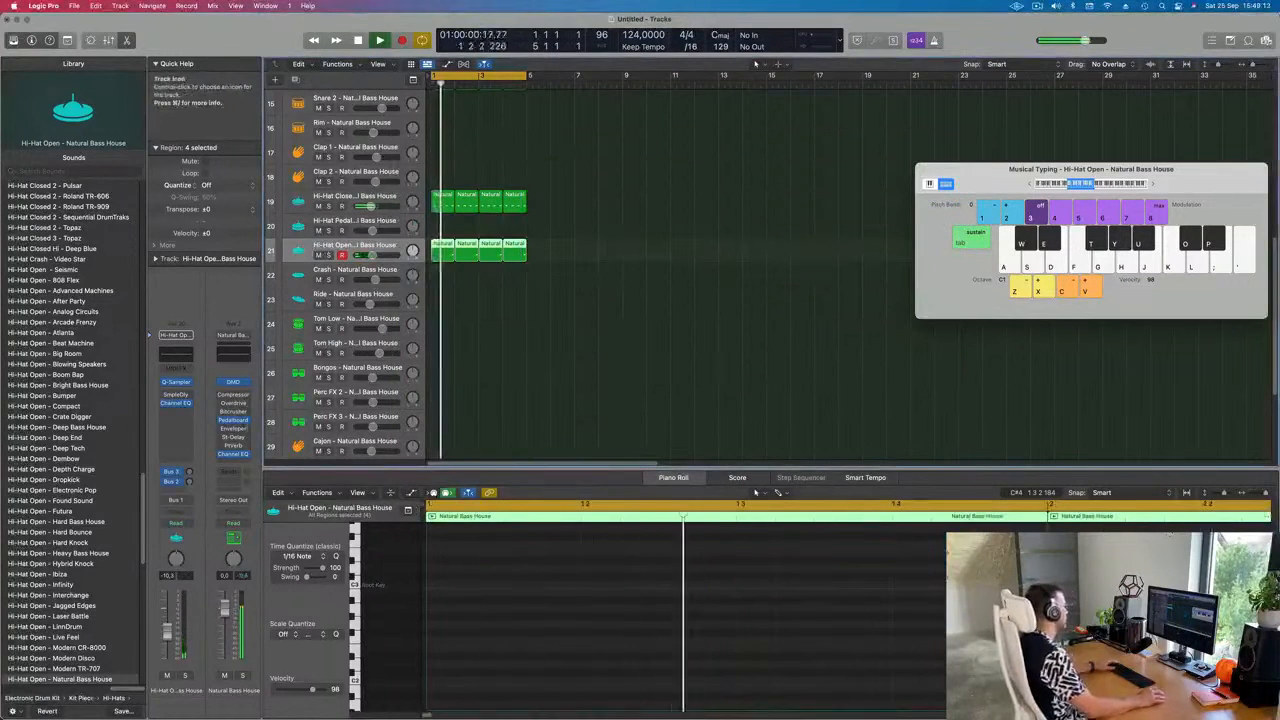
scroll(650, 300, "down", 5)
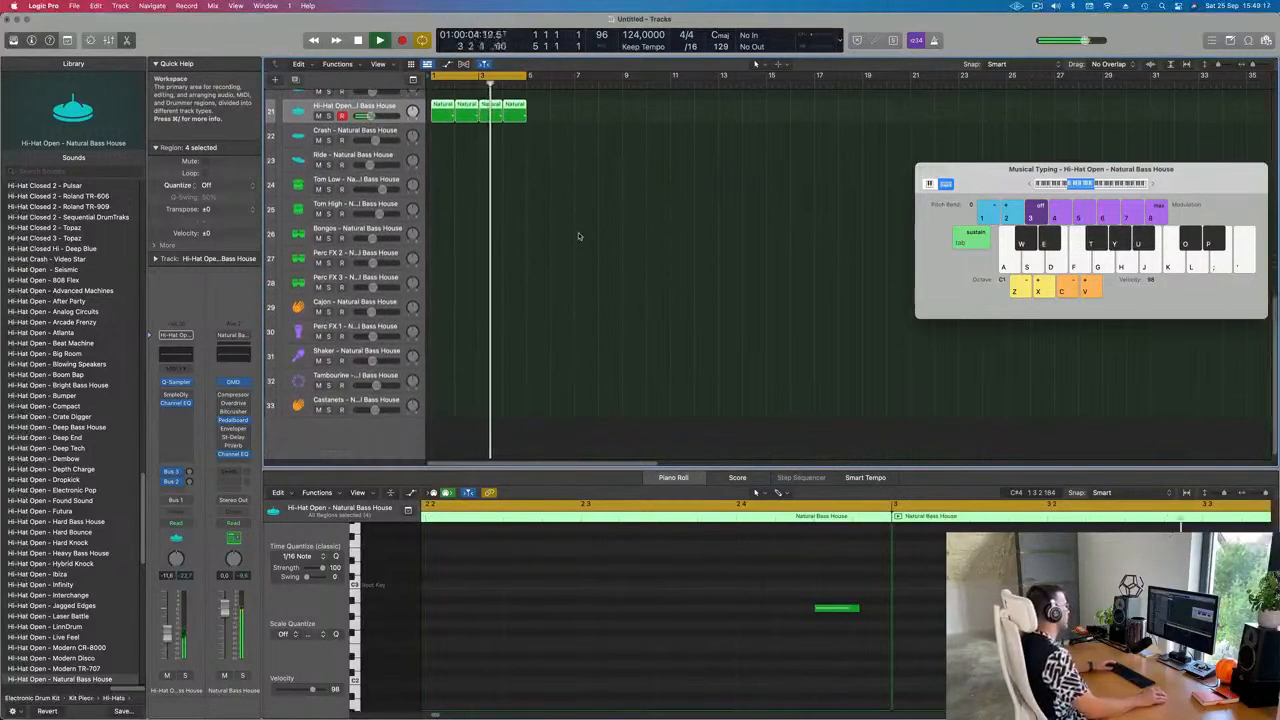
- Copy the first Hi-Hat Closed region onto the Shaker track so that it starts at bar 1
scroll(481, 160, "up", 4)
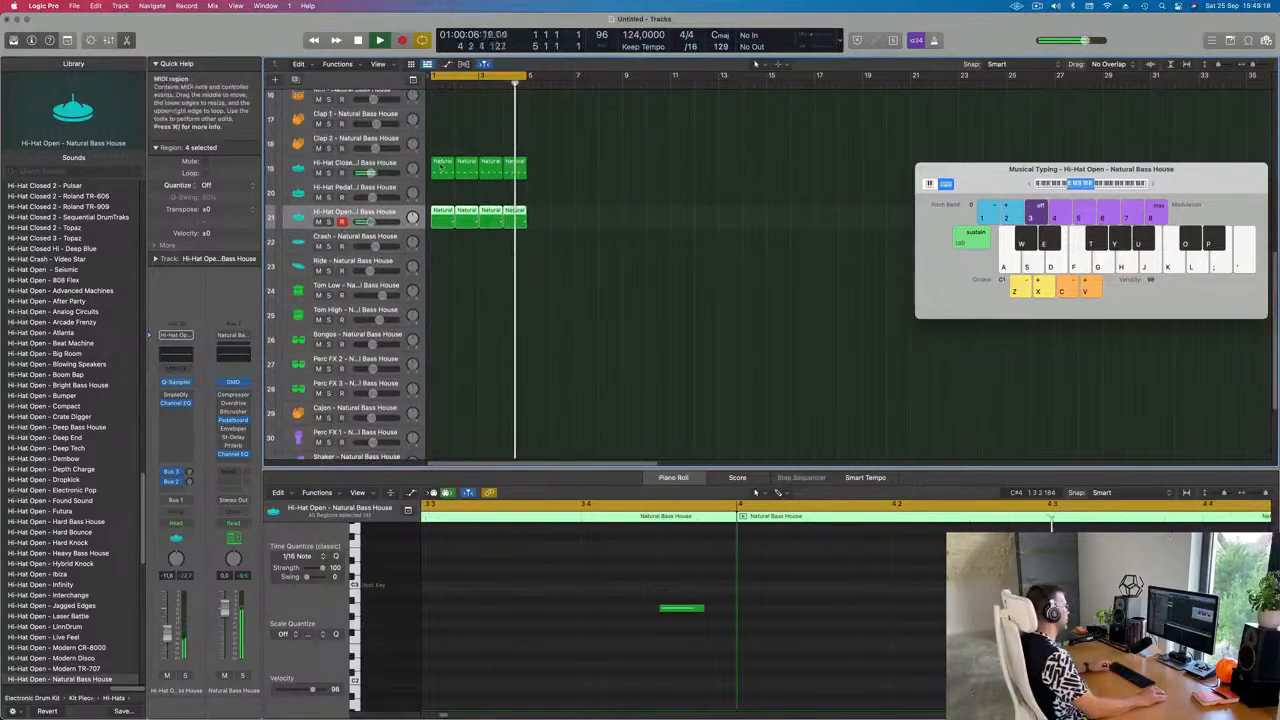
left_click(443, 163)
left_click_drag(443, 163, 448, 348)
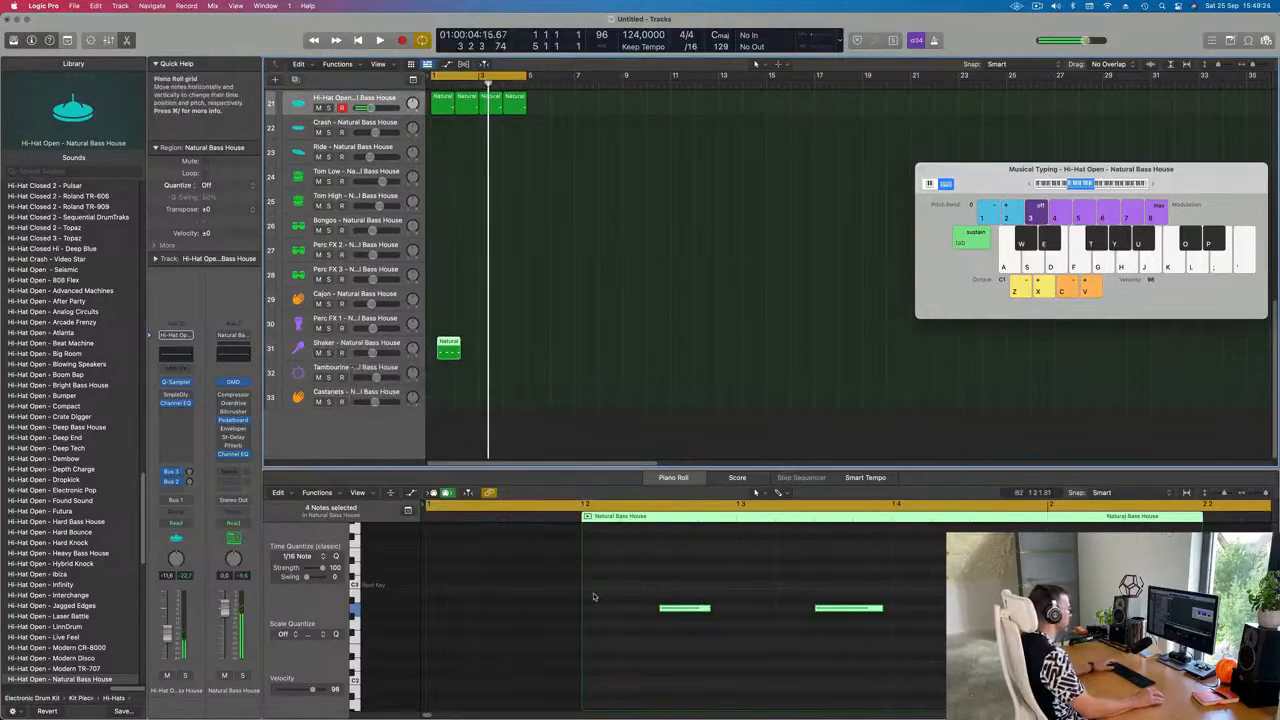
key("space")
left_click_drag(447, 347, 442, 347)
key("space")
key("space")
- Duplicate the Shaker region's notes to build a busier 12-note pattern, shorten the overlapping notes and play it back
mouse_move(523, 608)
left_mouse_down()
mouse_move(447, 614)
mouse_move(536, 619)
left_mouse_up()
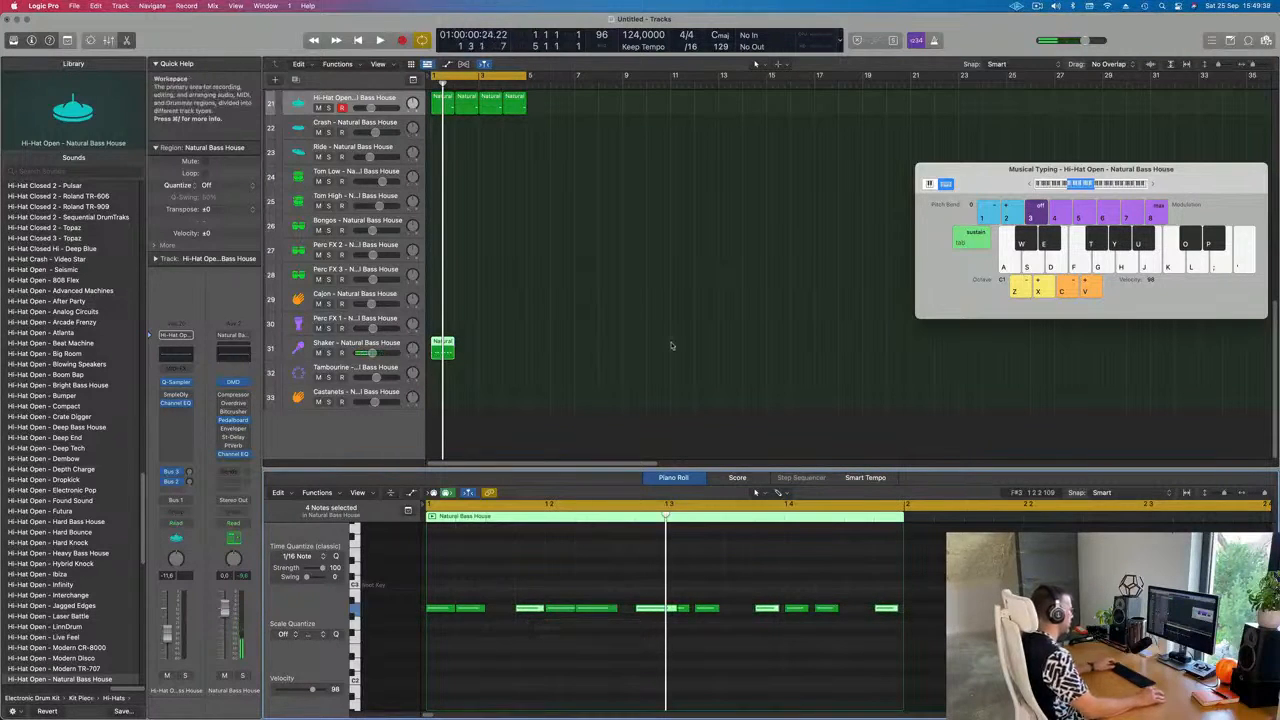
left_click_drag(448, 587, 833, 611)
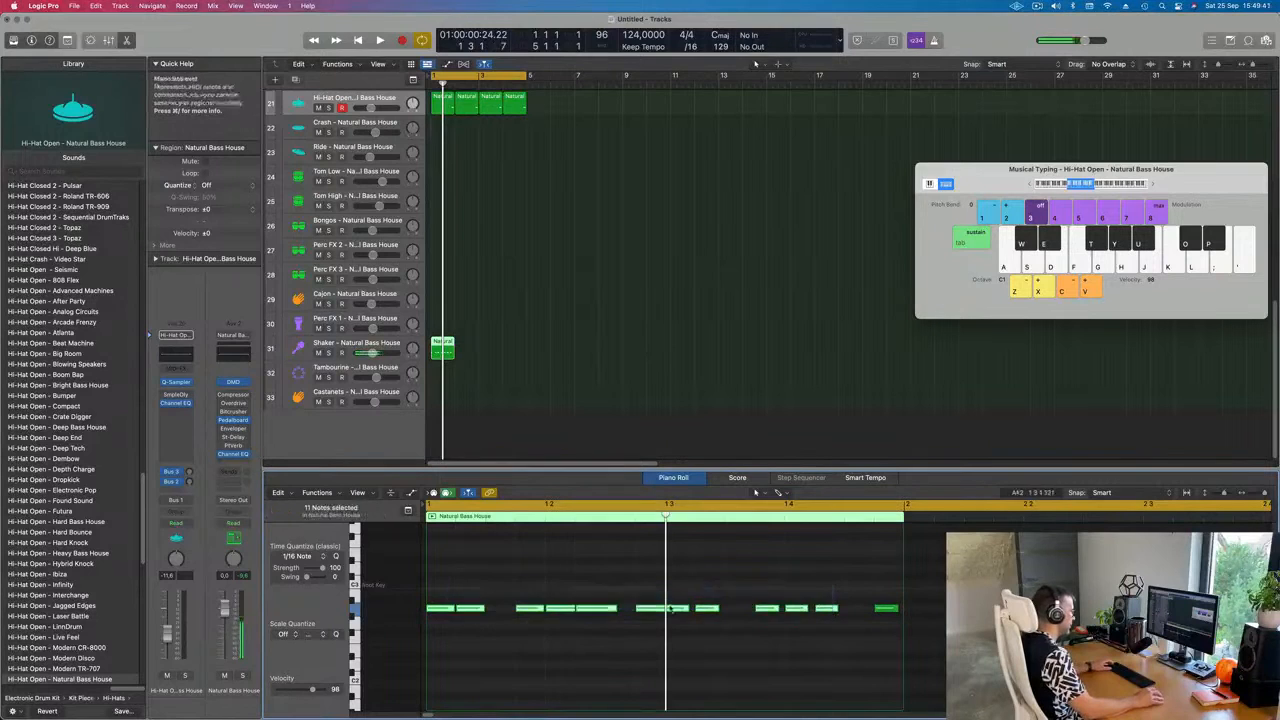
mouse_move(676, 623)
left_mouse_down()
mouse_move(686, 613)
mouse_move(672, 608)
left_mouse_up()
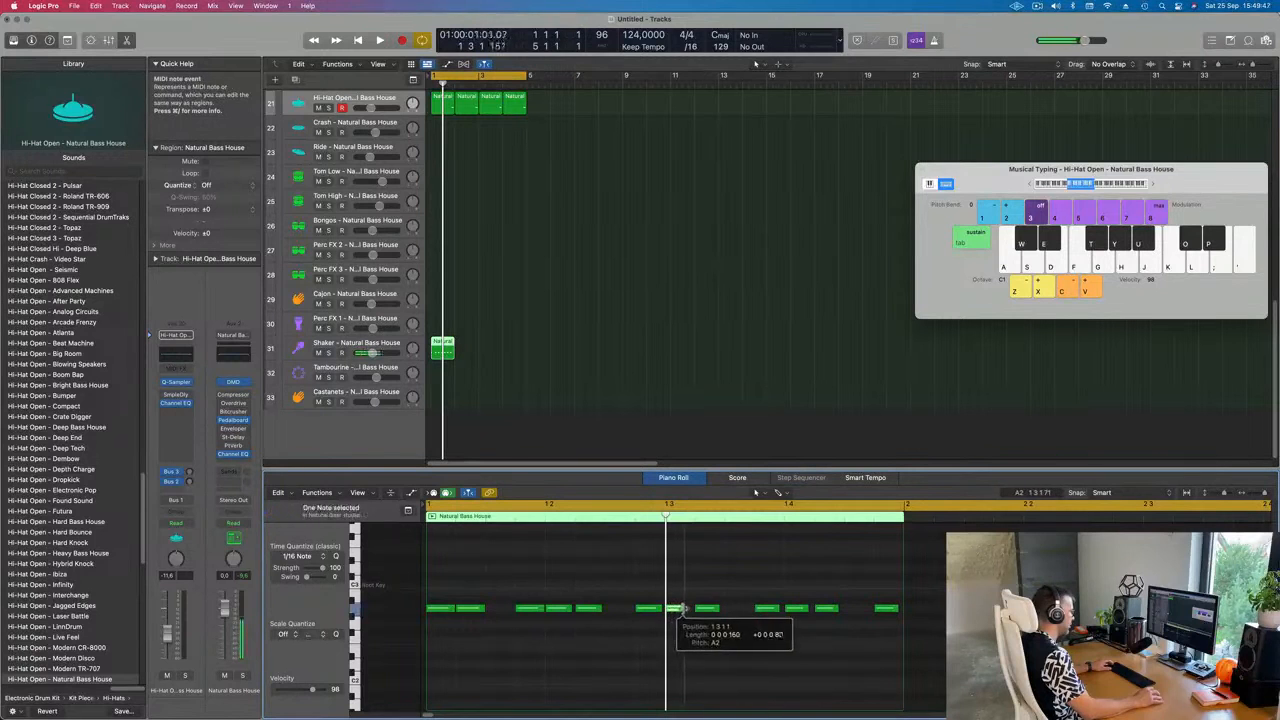
key("space")
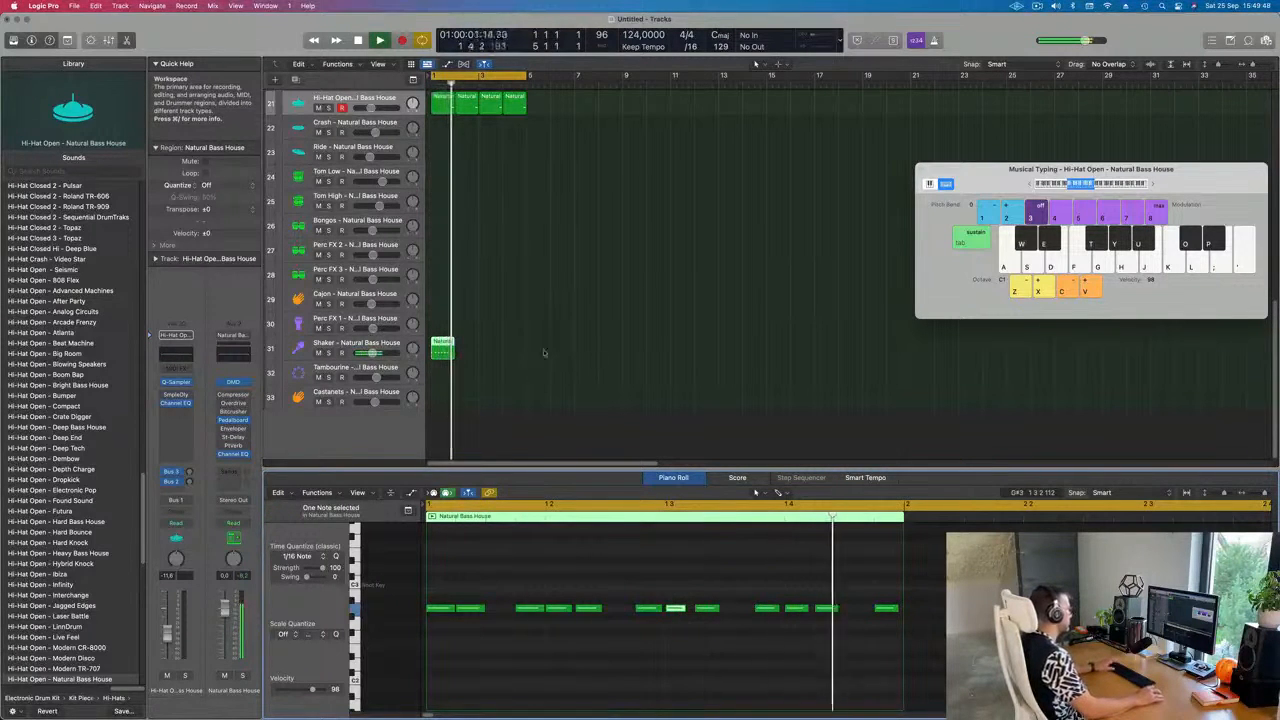
- Lower the Shaker track's volume to -15.6 dB and select all the notes in its region
left_click(393, 347)
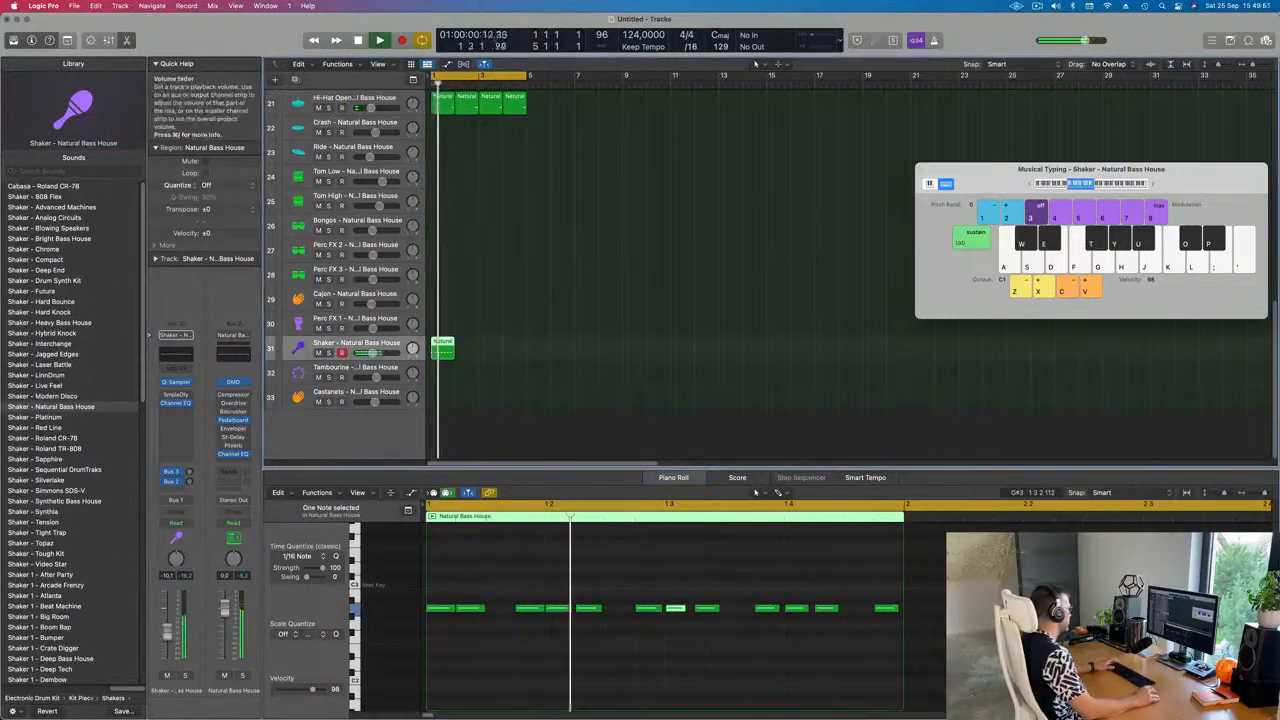
left_click_drag(425, 585, 876, 659)
key("super+a")
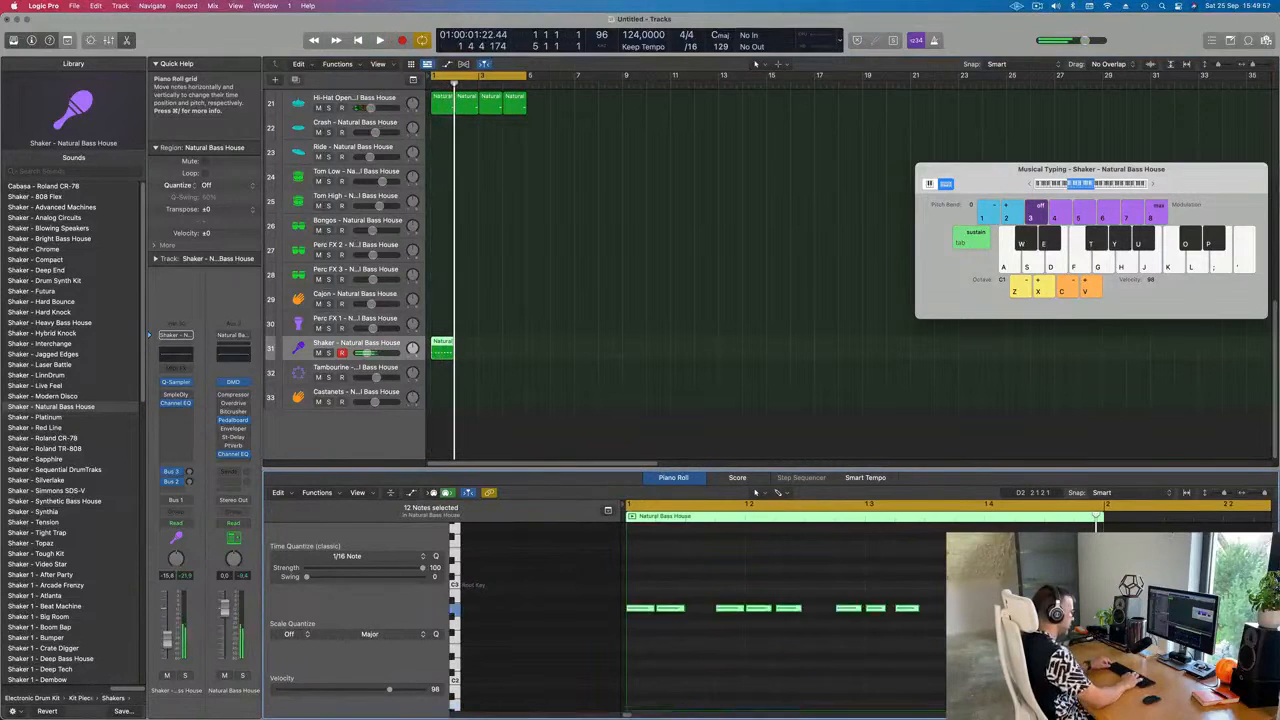
- Repeat the Shaker region to fill four bars and adjust the track's Bus 2 delay send
key("space")
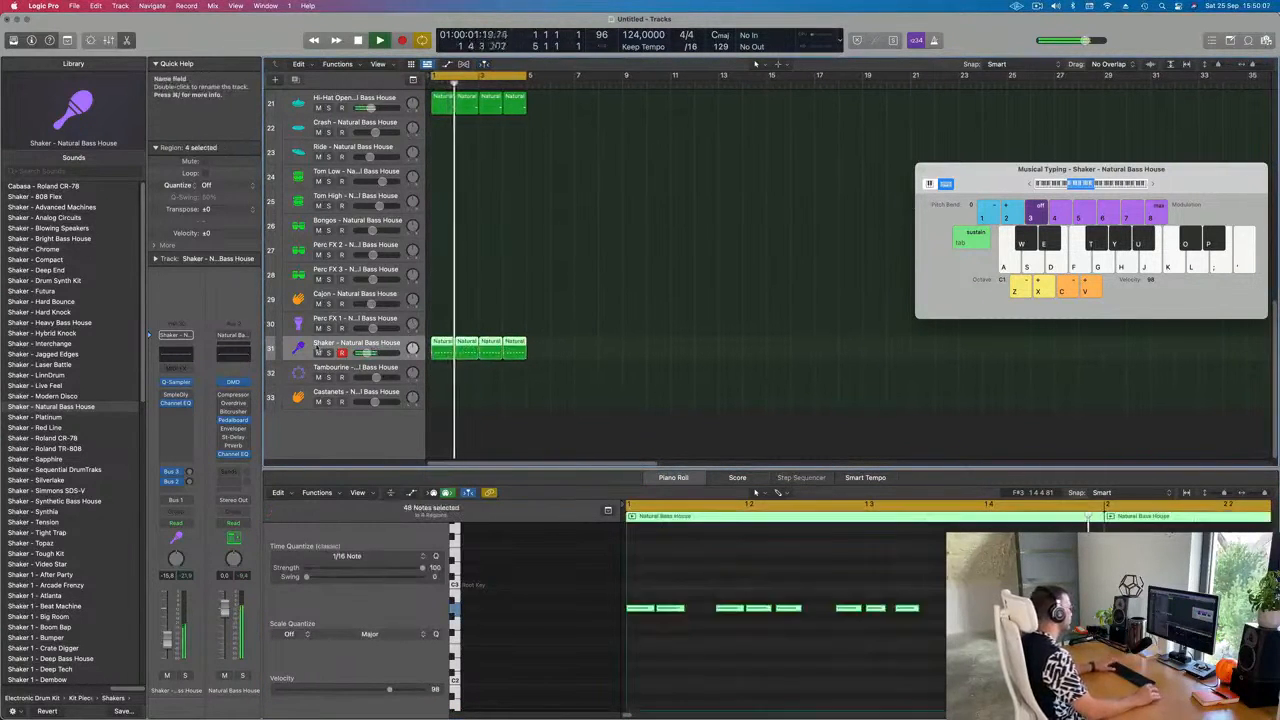
left_click_drag(189, 482, 189, 479)
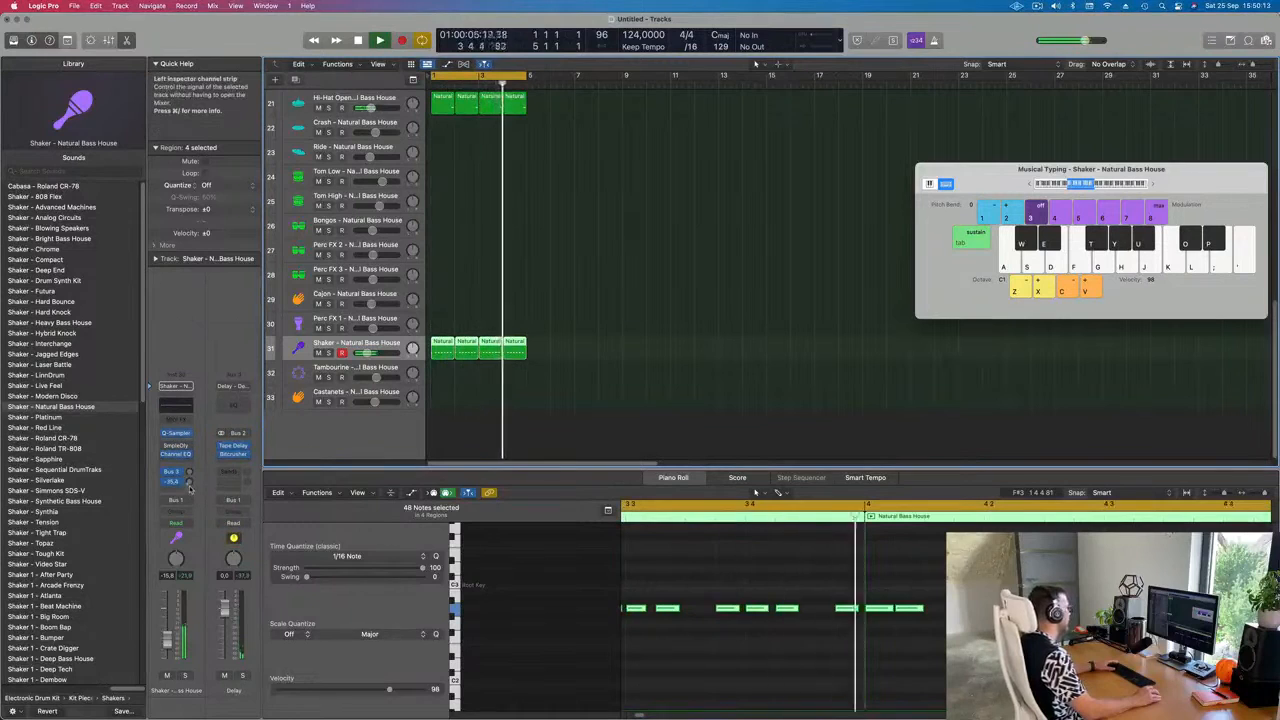
left_click(606, 196)
- Select the Inst 1 track and open its Alchemy synthesizer
scroll(606, 196, "up", 10)
scroll(536, 205, "down", 3)
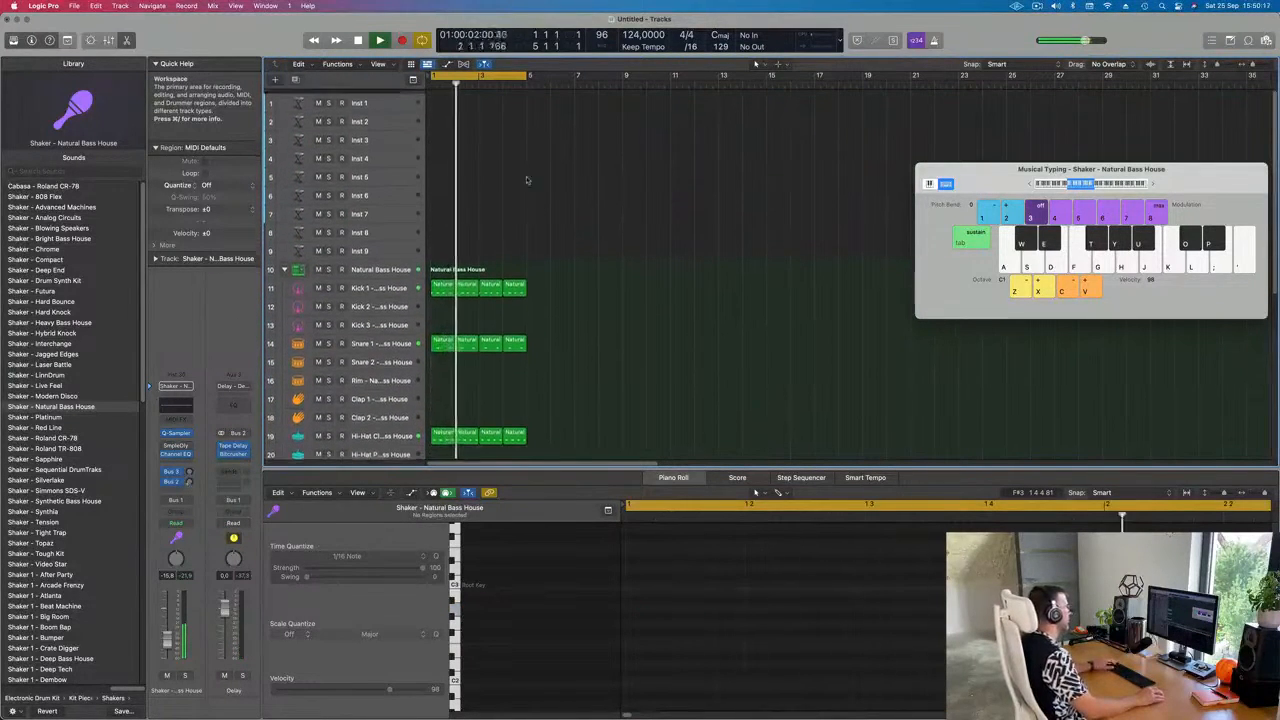
left_click(390, 101)
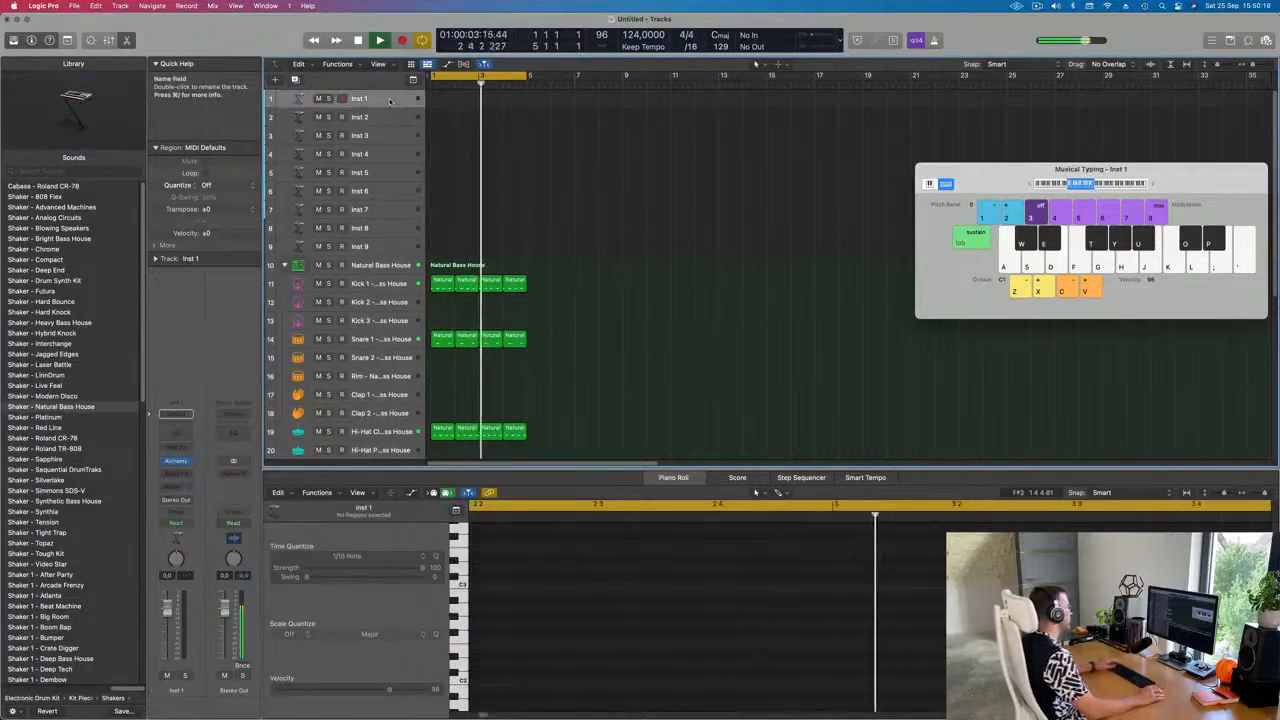
key("space")
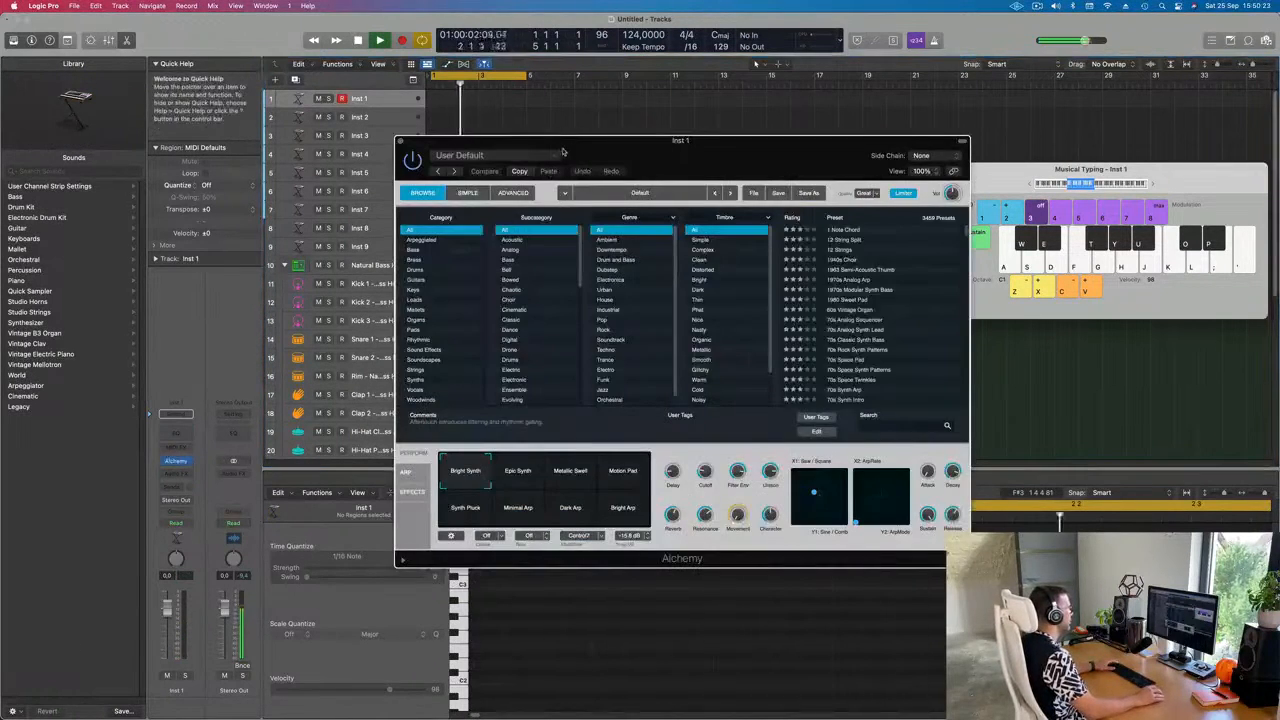
- Repeat all drum regions until they fill 16 bars and extend the cycle range to bar 17
left_click_drag(559, 148, 1050, 157)
left_click(620, 177)
key("space")
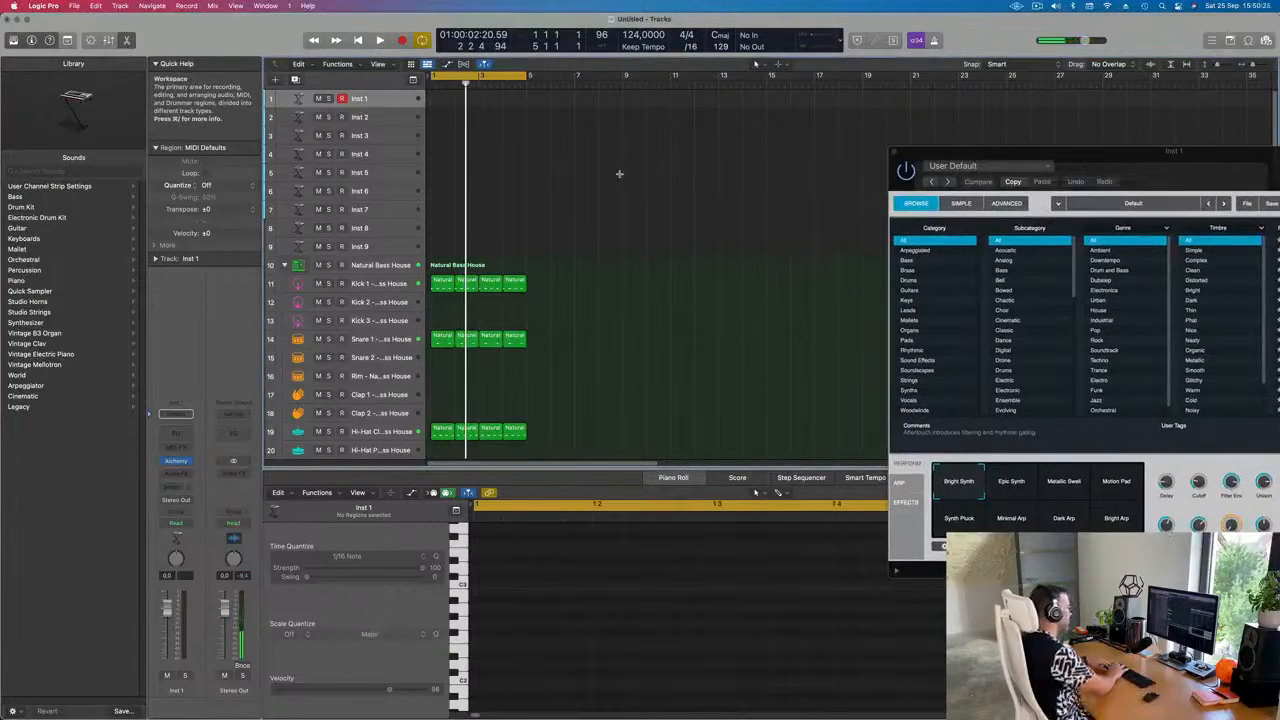
key("super+a")
key("super+r")
key("super+r")
key("super+r")
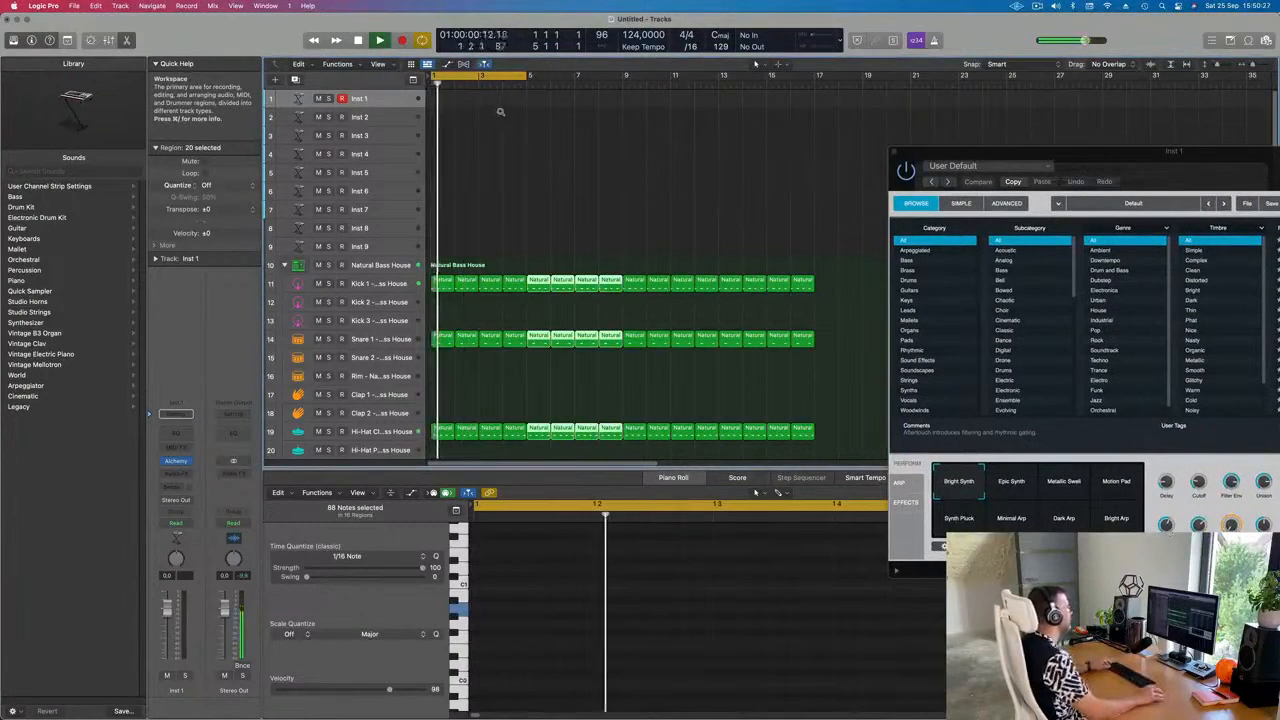
scroll(503, 114, "down", 5)
left_click_drag(468, 76, 570, 76)
- Filter Alchemy's presets to the Bass category and load Balloon Kick followed by Bamboo Slurp
left_click_drag(1078, 160, 603, 139)
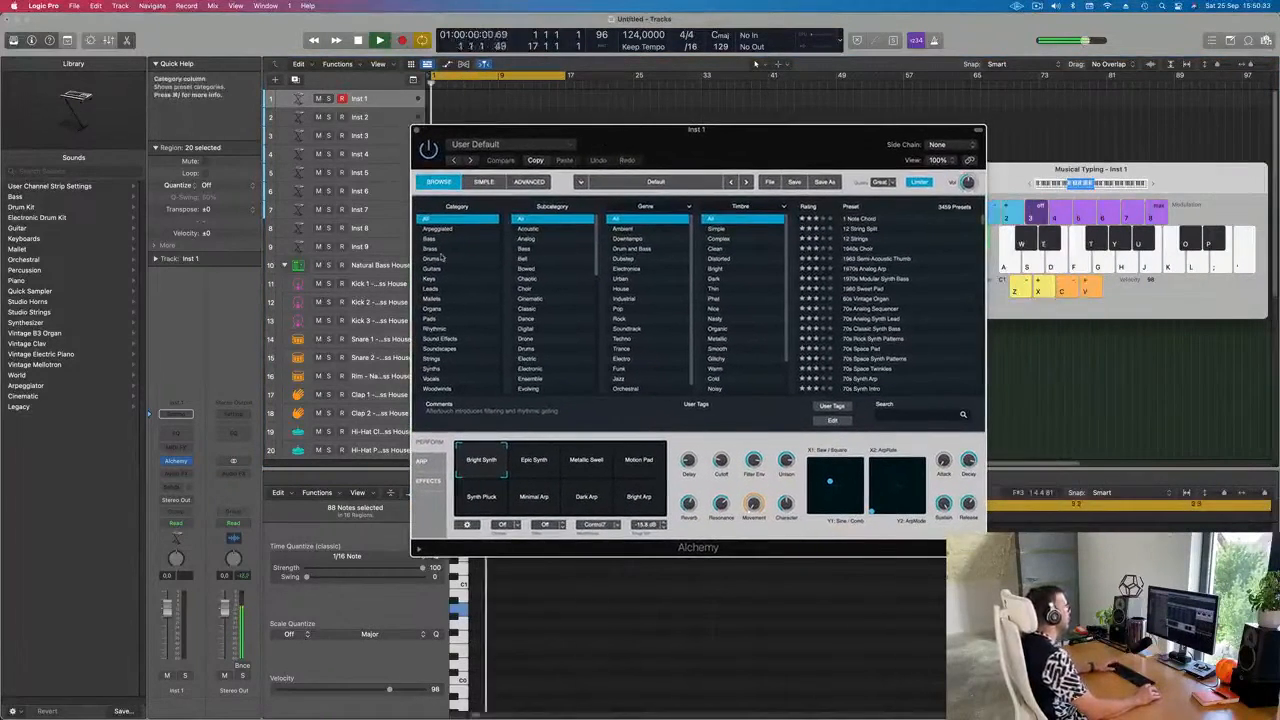
left_click(430, 240)
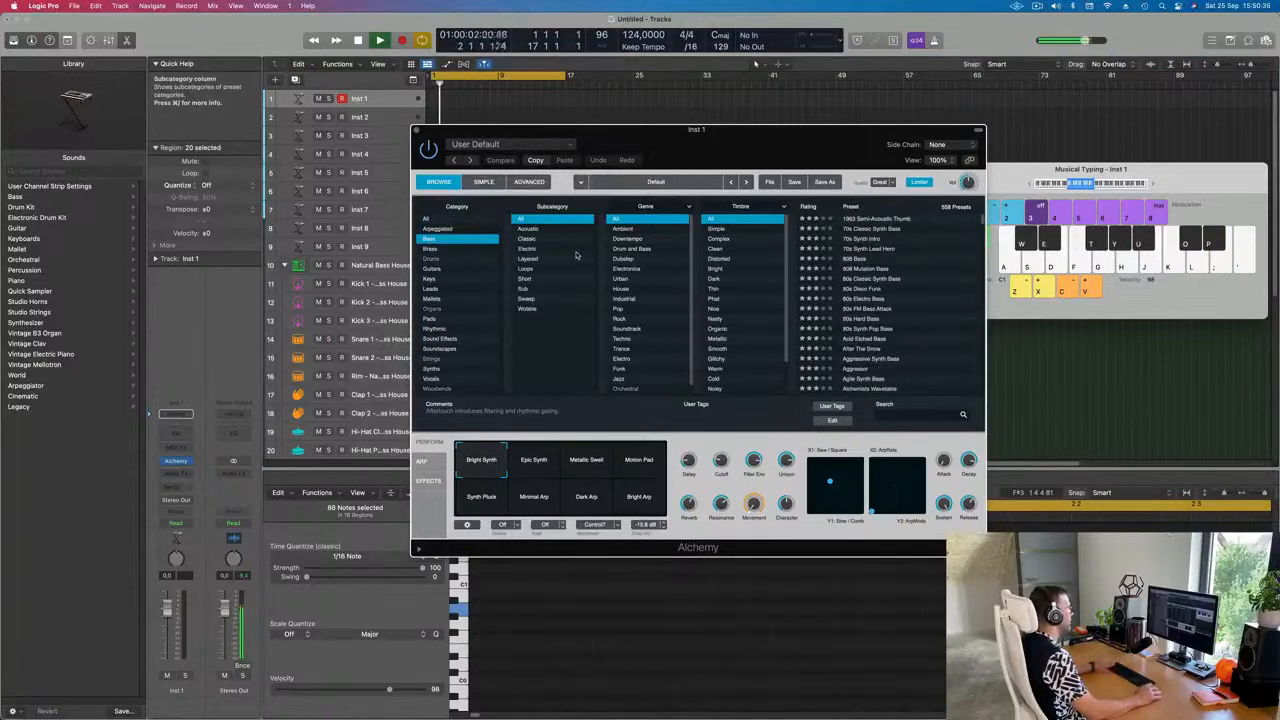
scroll(866, 338, "down", 5)
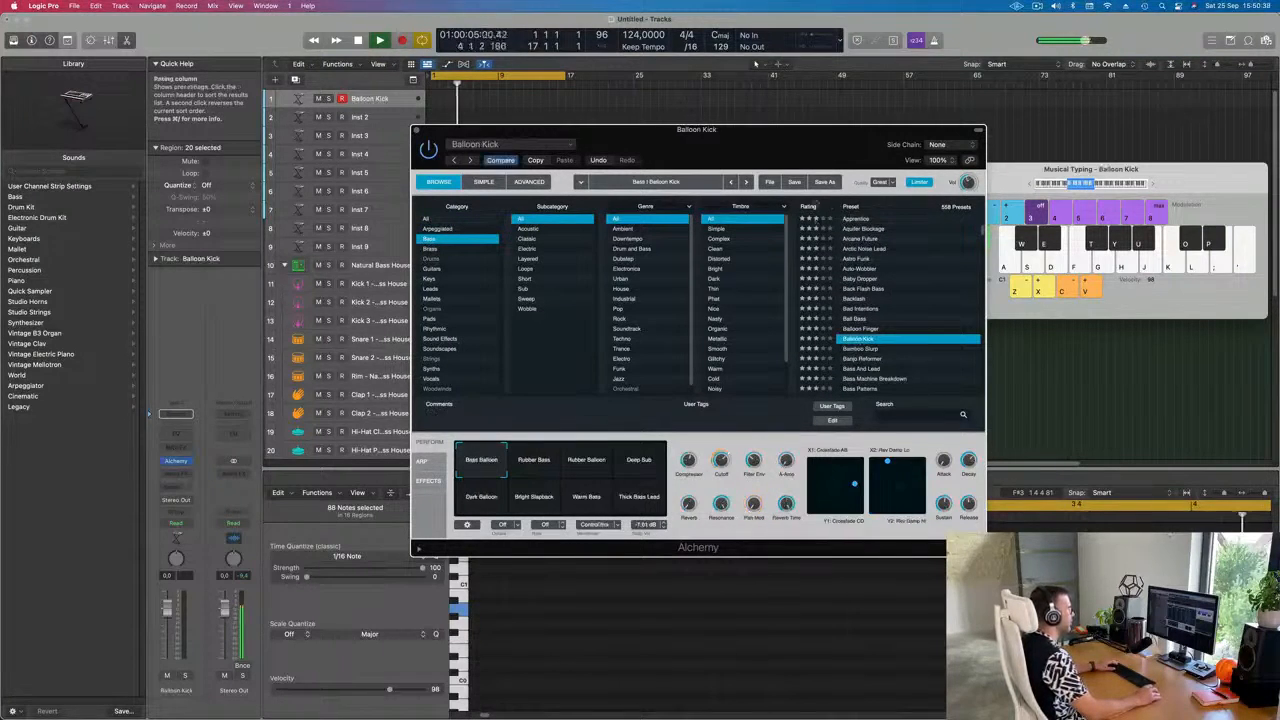
left_click(866, 348)
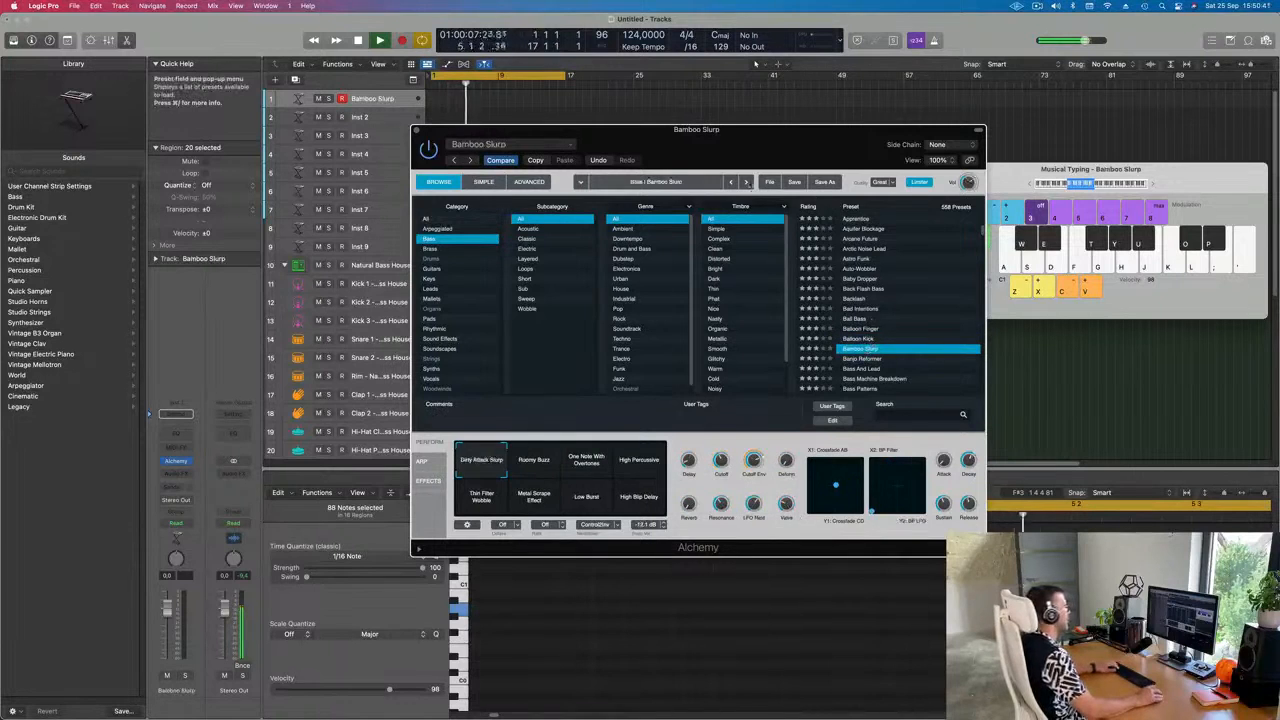
- Arrange the Alchemy and Musical Typing windows so both are visible and lower the bass track's volume to -5.9 dB
left_click_drag(734, 149, 748, 225)
left_click_drag(985, 187, 953, 92)
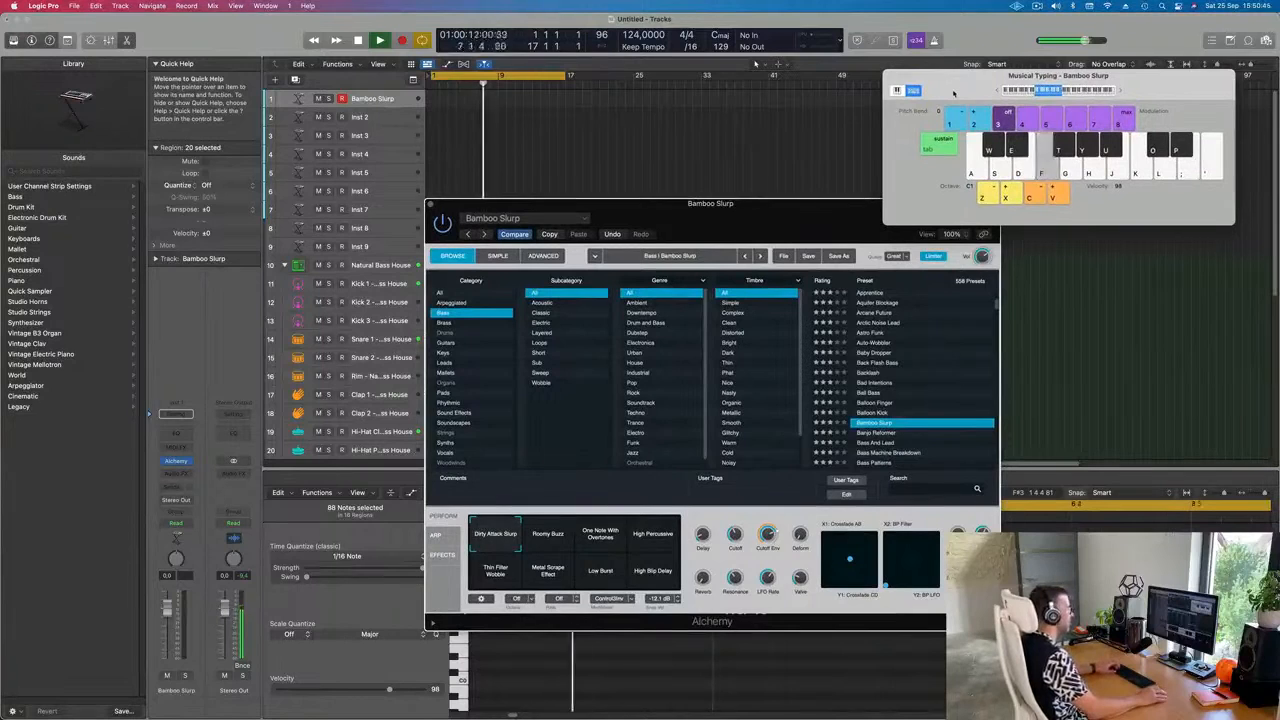
left_click_drag(759, 209, 731, 206)
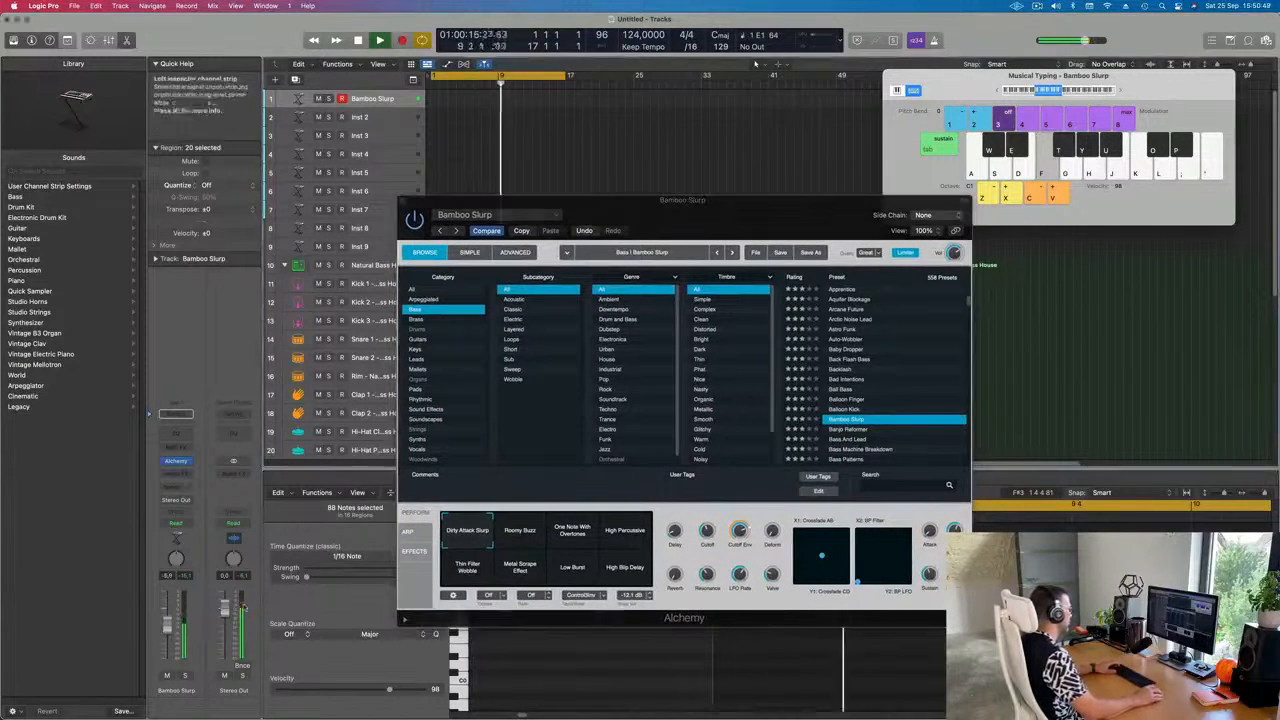
- Audition Bamboo Slurp's Roomy Buzz, One Note With Overtones, High Percussive and Thin Filter Wobble variations, lowering the keyboard octave to C0
left_click(523, 535)
left_click(571, 542)
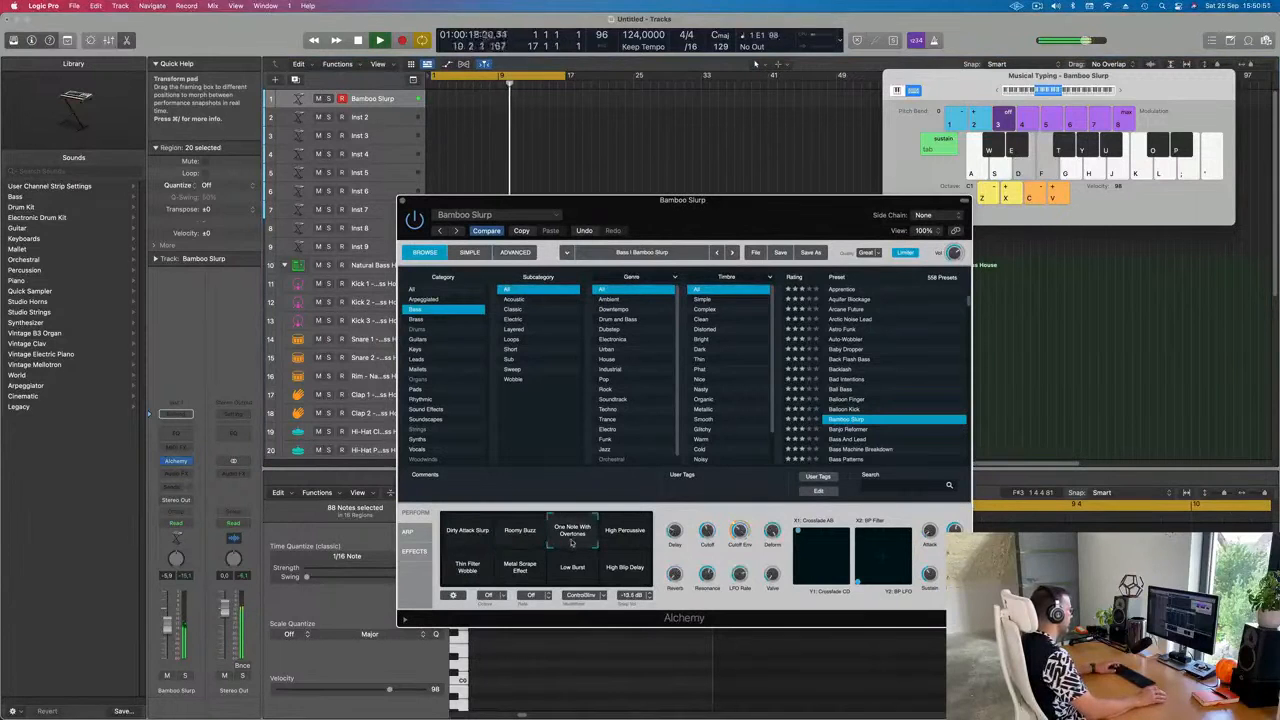
left_click(621, 540)
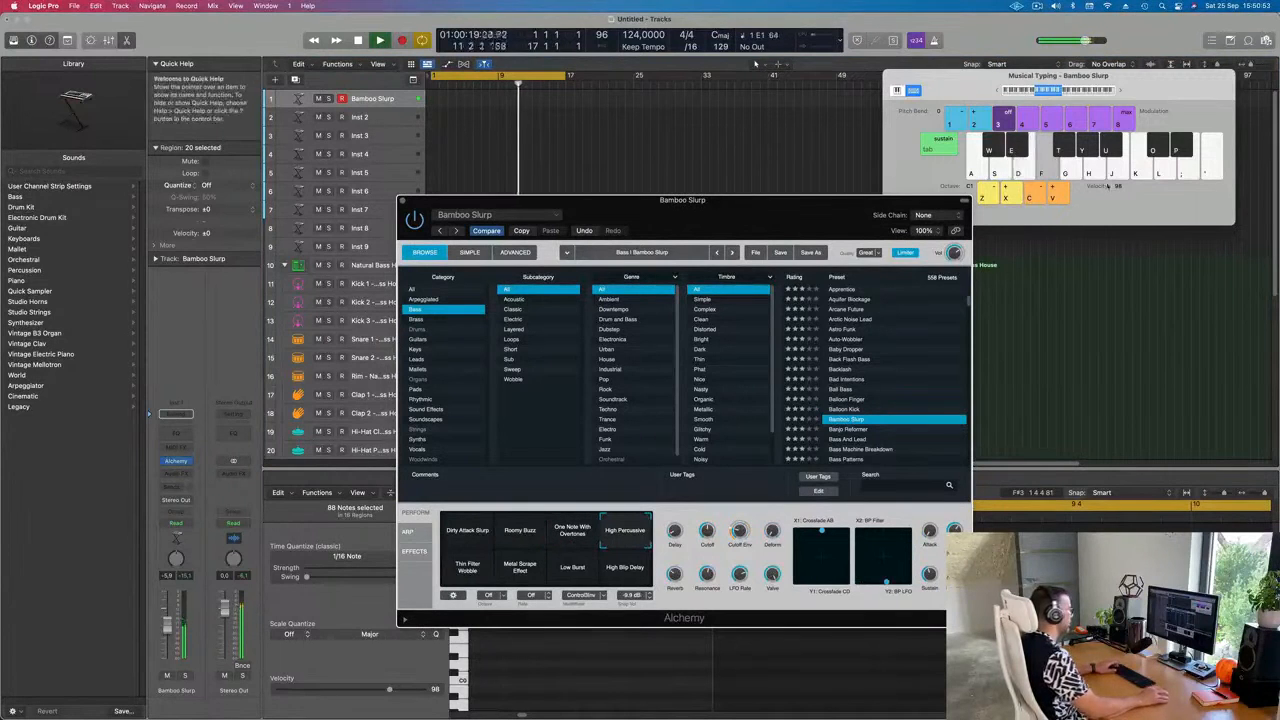
left_click(999, 91)
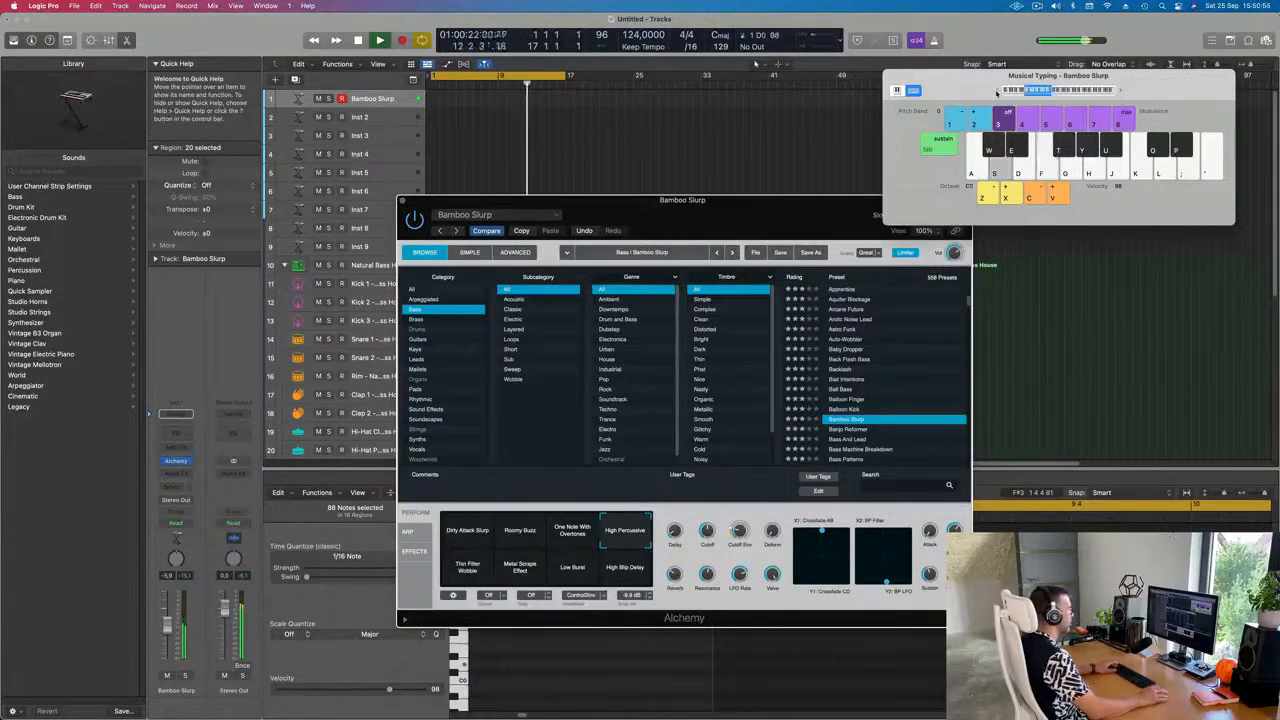
left_click(465, 572)
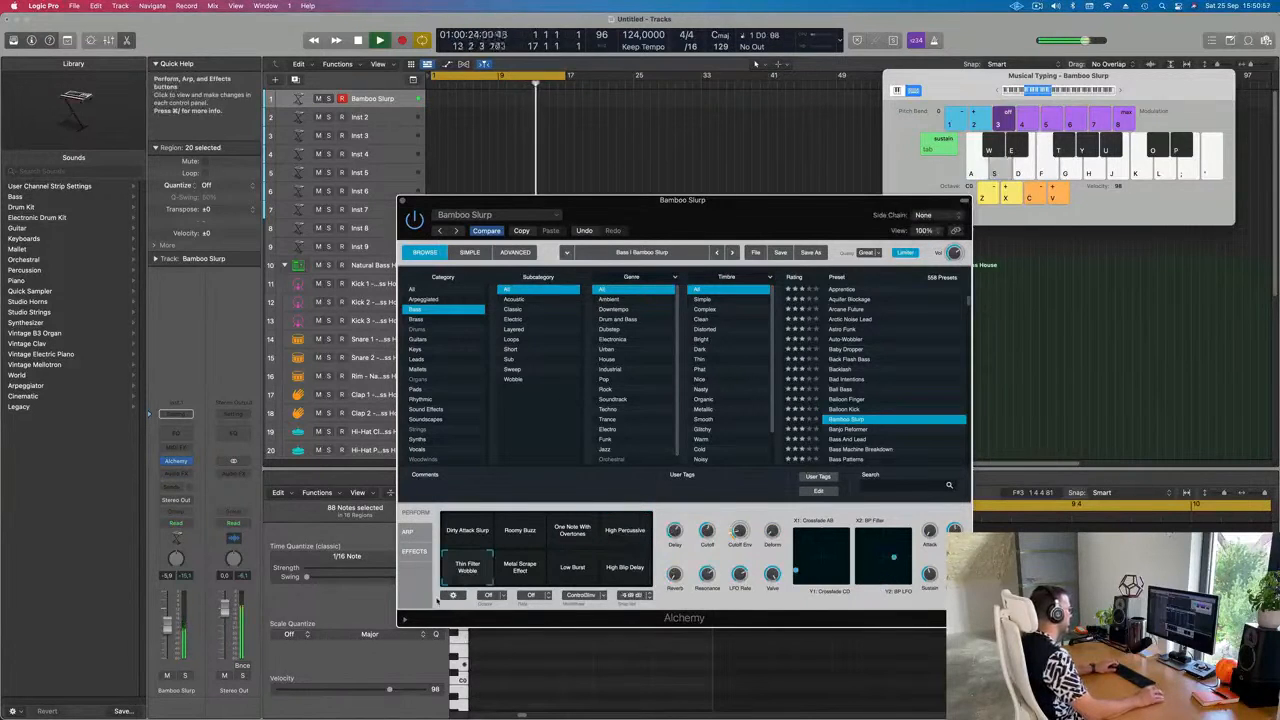
- Audition the bass presets Battered Bass, Big Boss and Bottom Feeder in turn
scroll(861, 411, "down", 3)
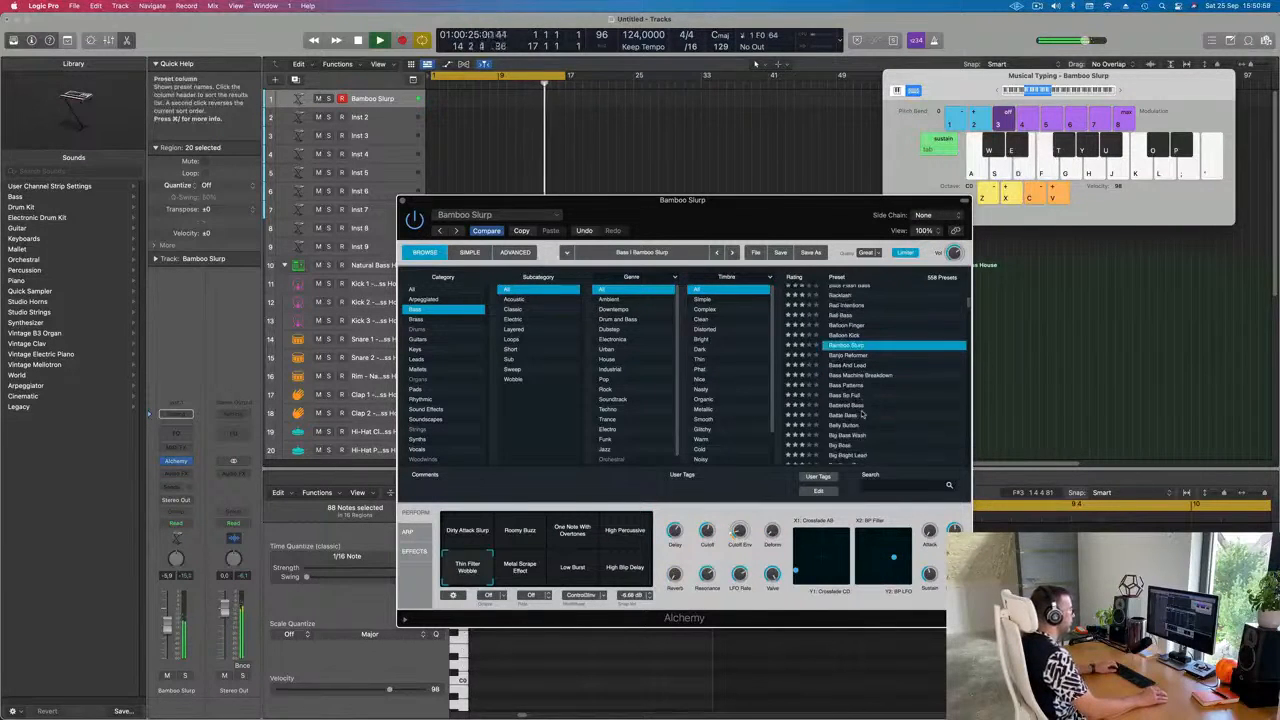
left_click(849, 405)
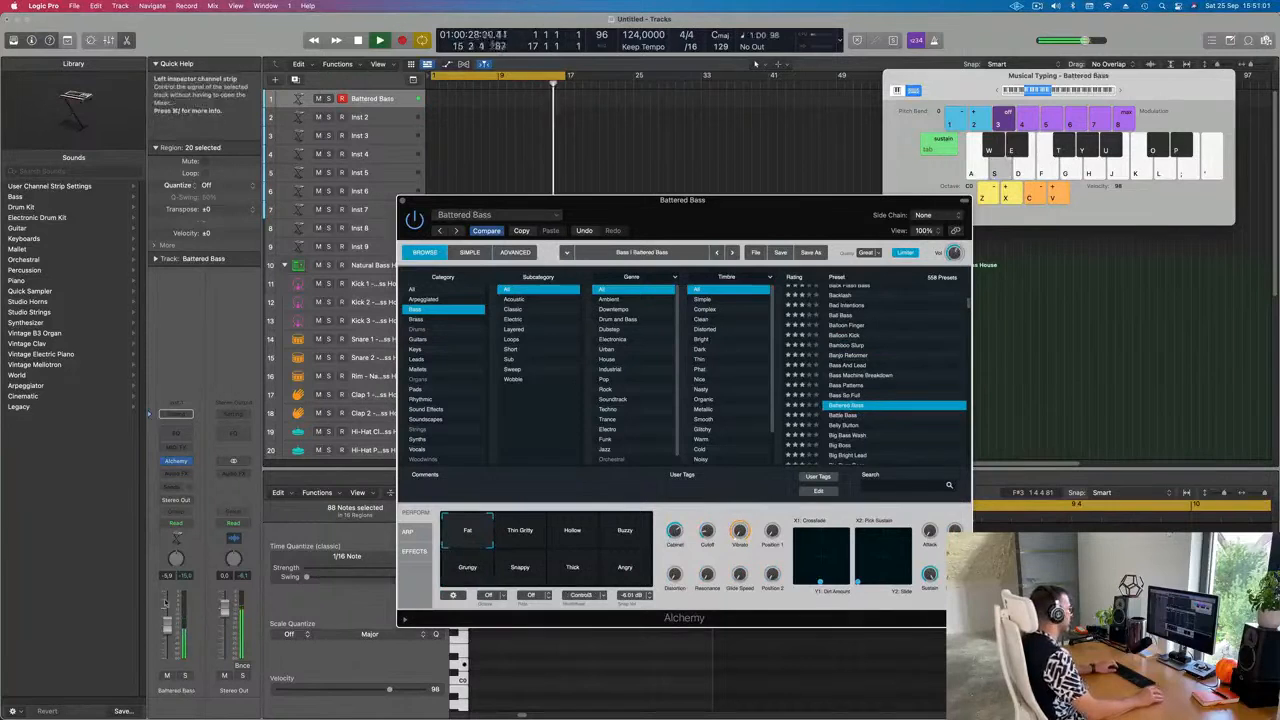
scroll(878, 401, "down", 1)
left_click(853, 404)
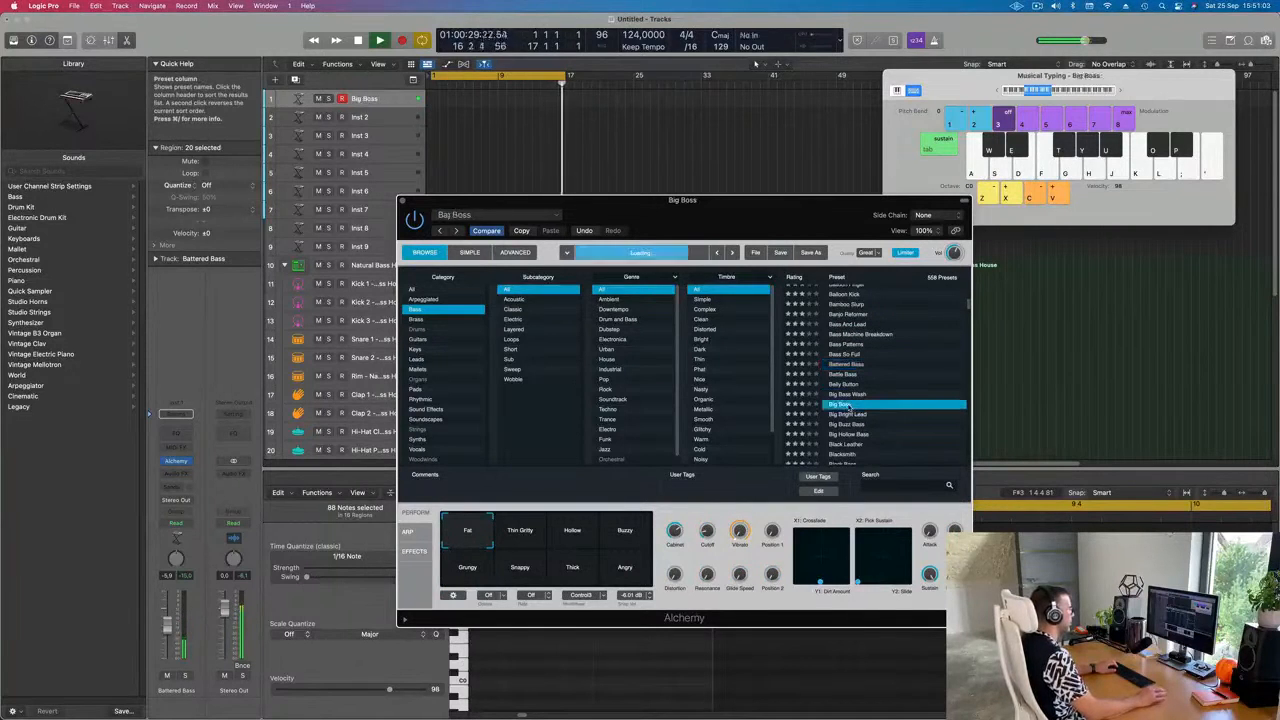
scroll(905, 404, "down", 3)
scroll(866, 366, "down", 3)
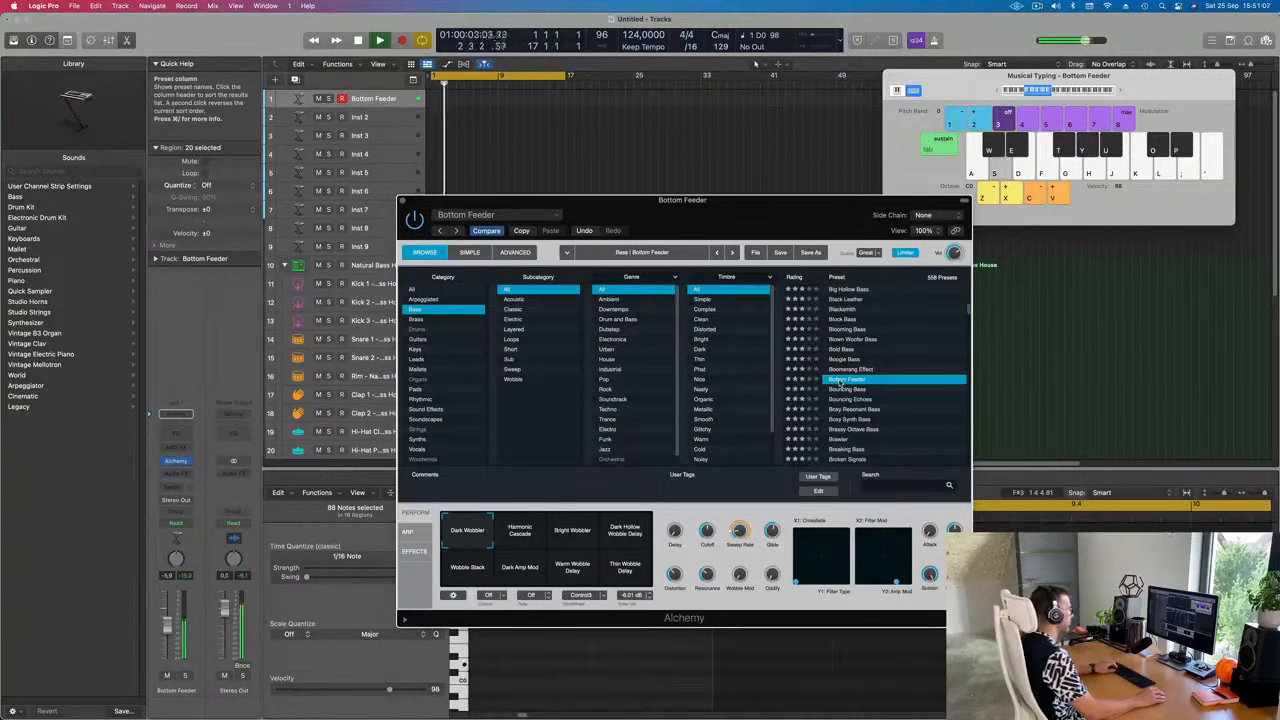
- Load the Bouncing Bass preset and play test notes, raising the keyboard octave to C2
left_click(847, 391)
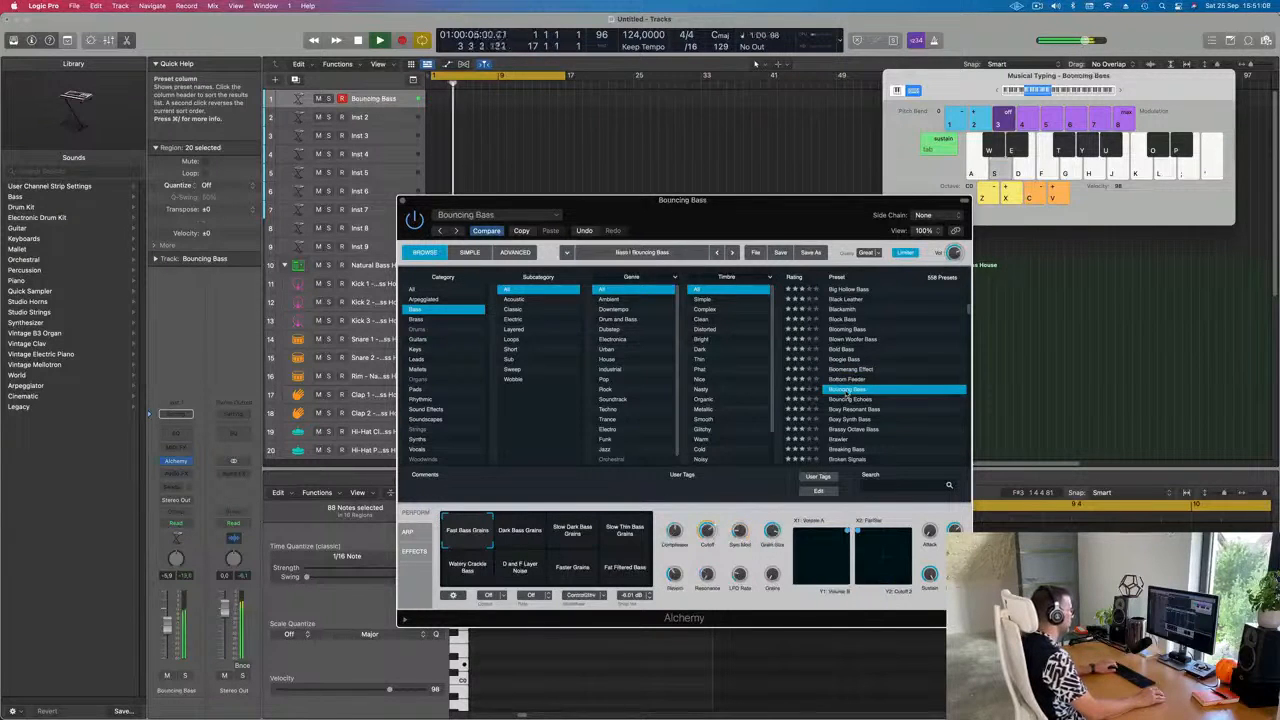
key("d")
key("f")
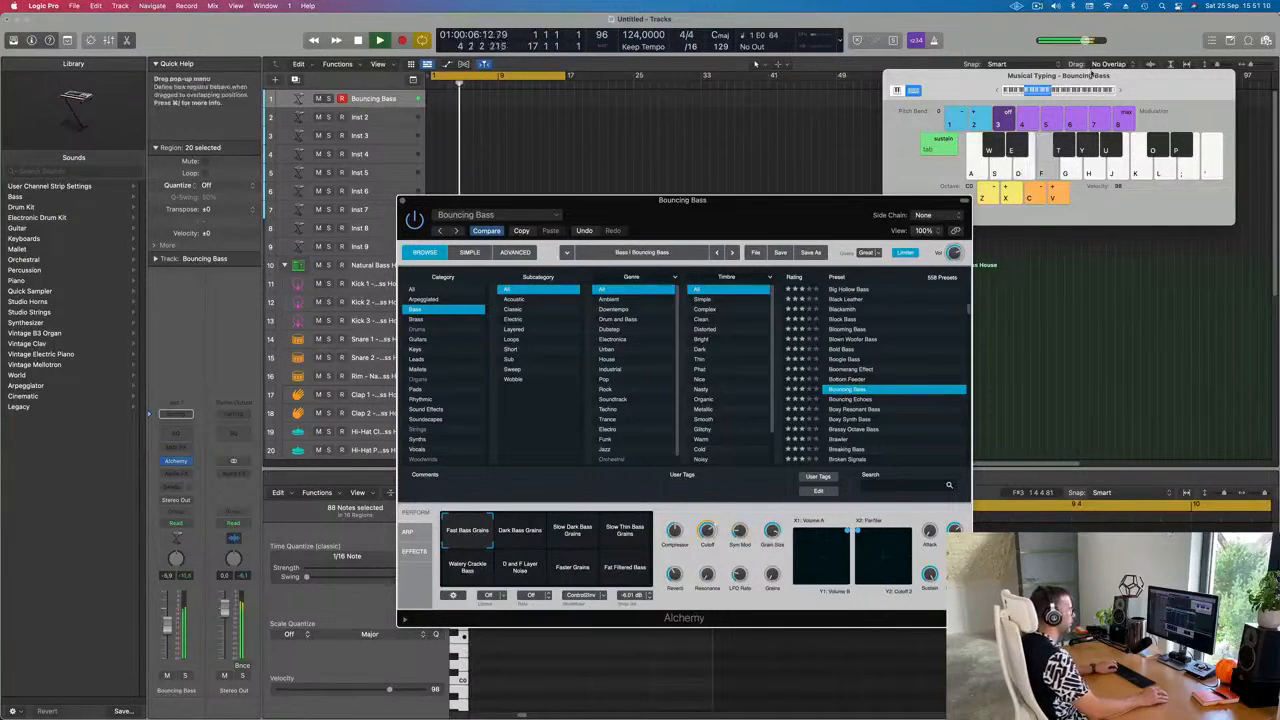
left_click(1121, 92)
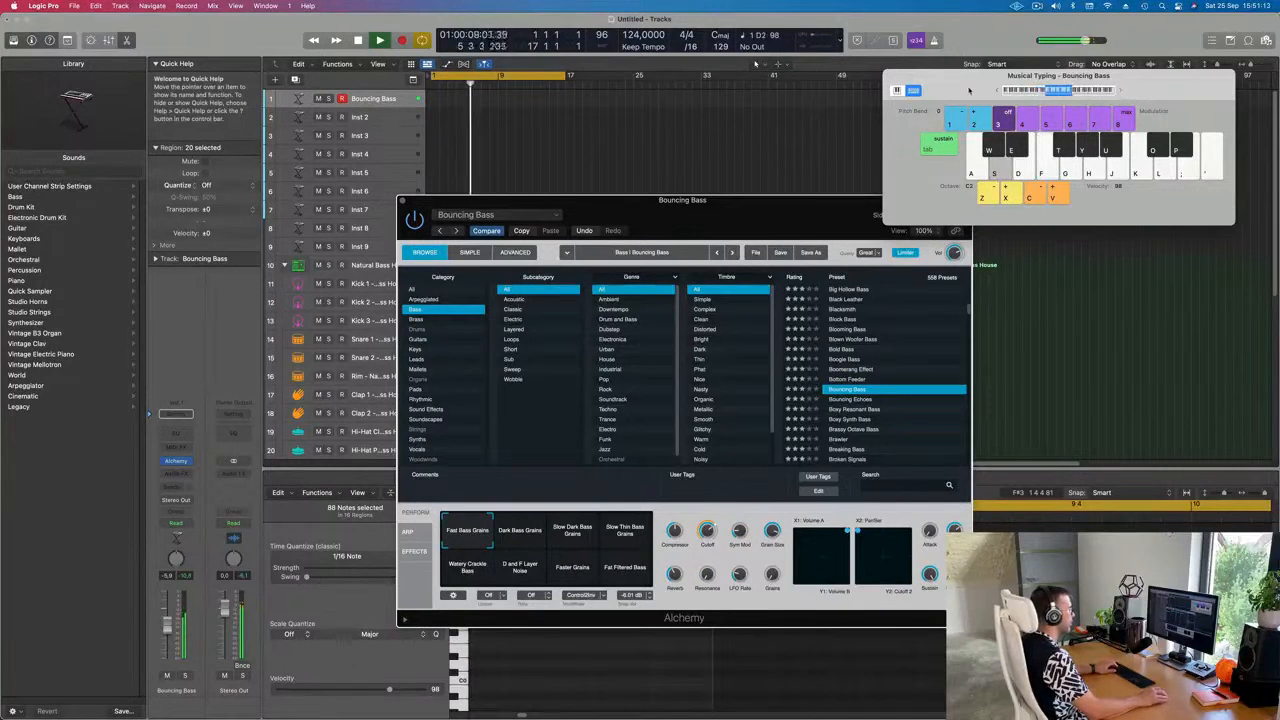
key("d")
key("f")
- Audition Bouncing Bass's Slow Dark Bass Grains, Faster Grains and Fat Filtered Bass variations
left_click(579, 537)
key("d")
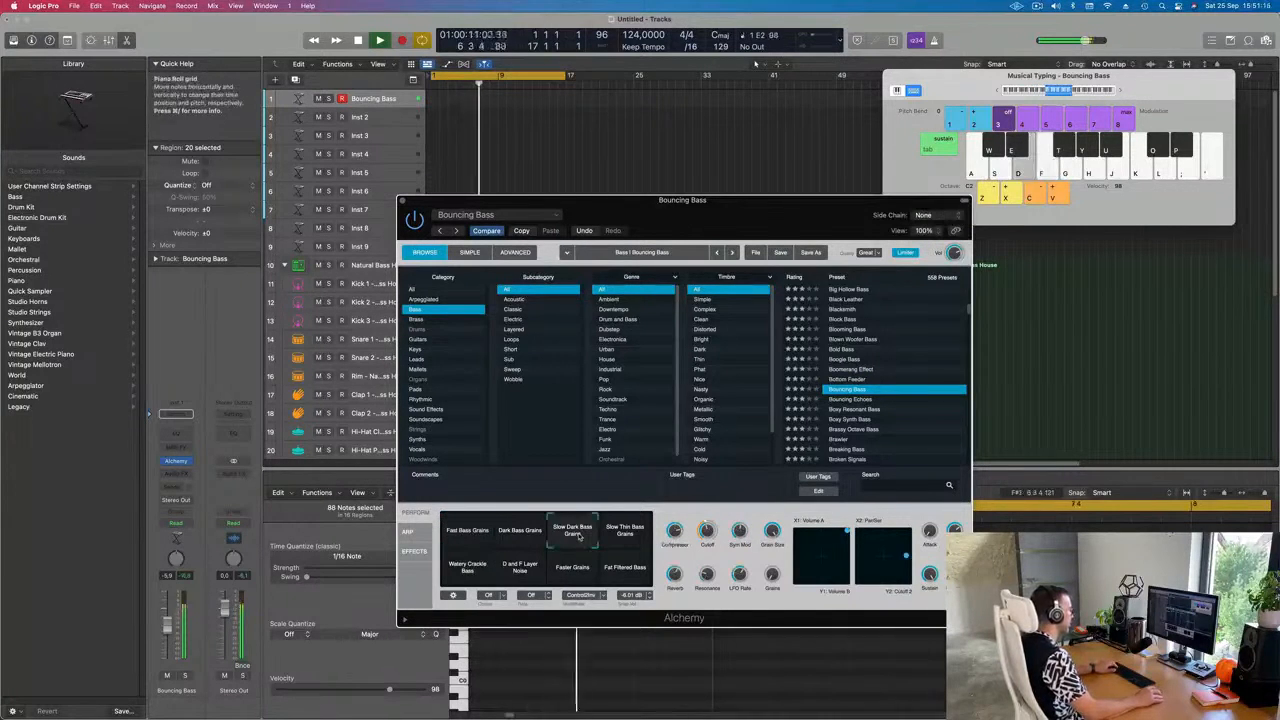
left_click(561, 569)
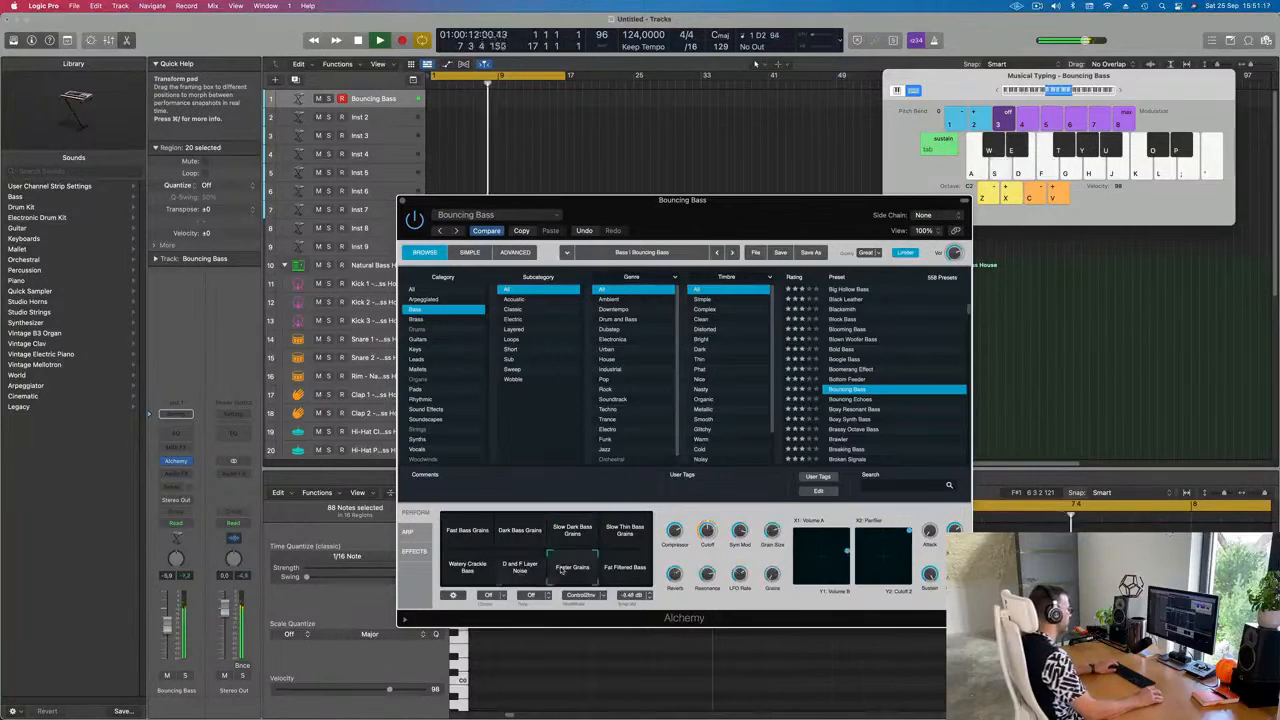
left_click(620, 566)
- Load the Boxy Resonant Bass preset and look further down the bass preset list
scroll(846, 360, "down", 3)
left_click(846, 355)
scroll(852, 358, "down", 1)
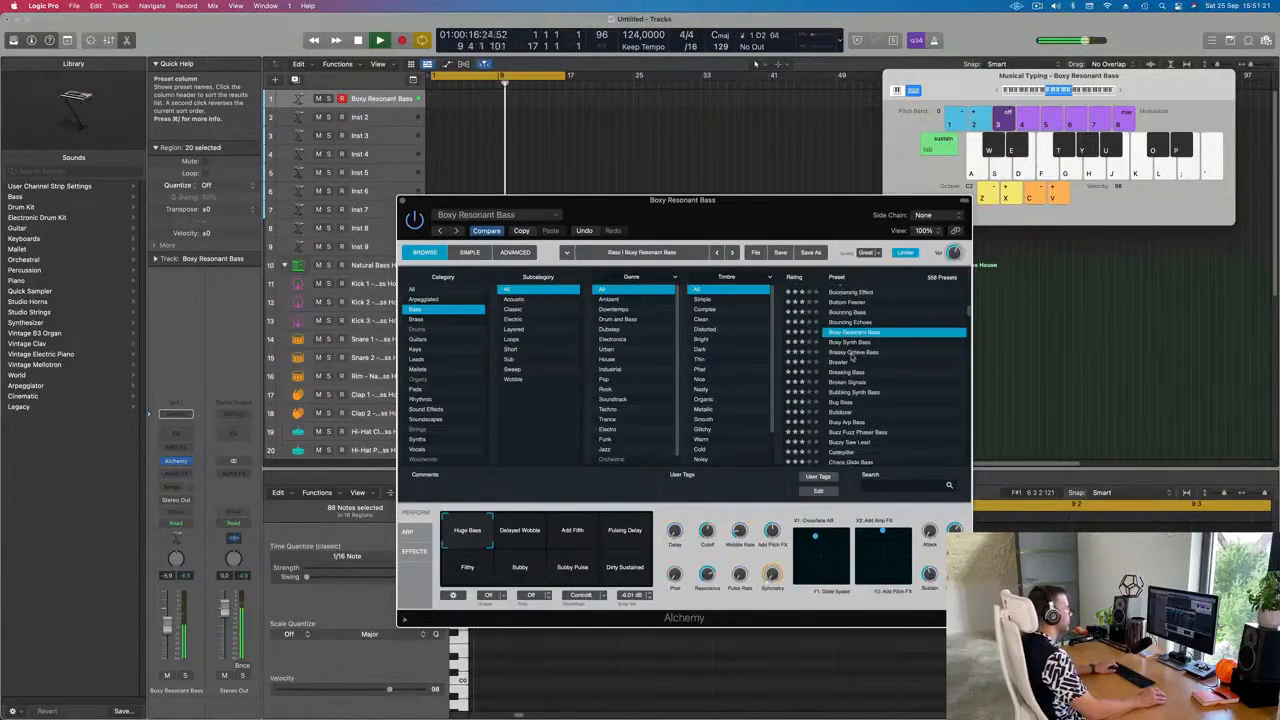
- Audition the presets Brassy Octave Bass, Bug Bass and Busy Arp Bass with the typing keyboard at octave C1
left_click(851, 353)
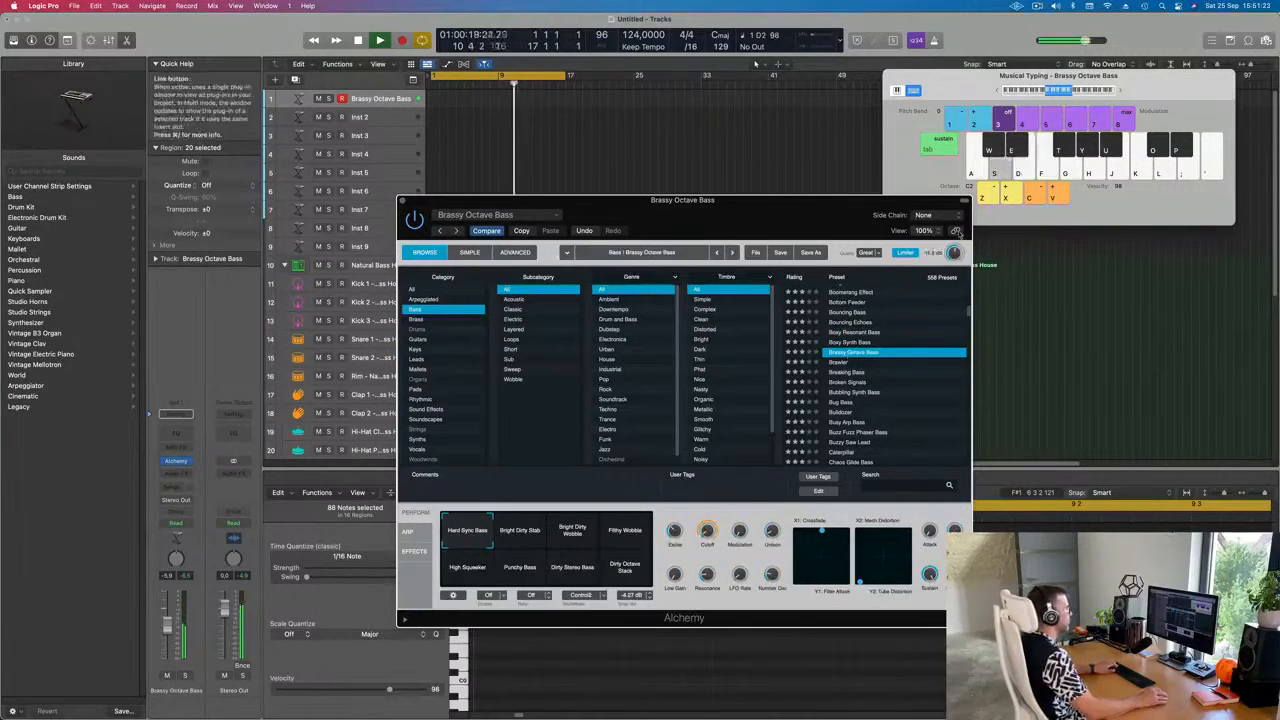
left_click(1041, 92)
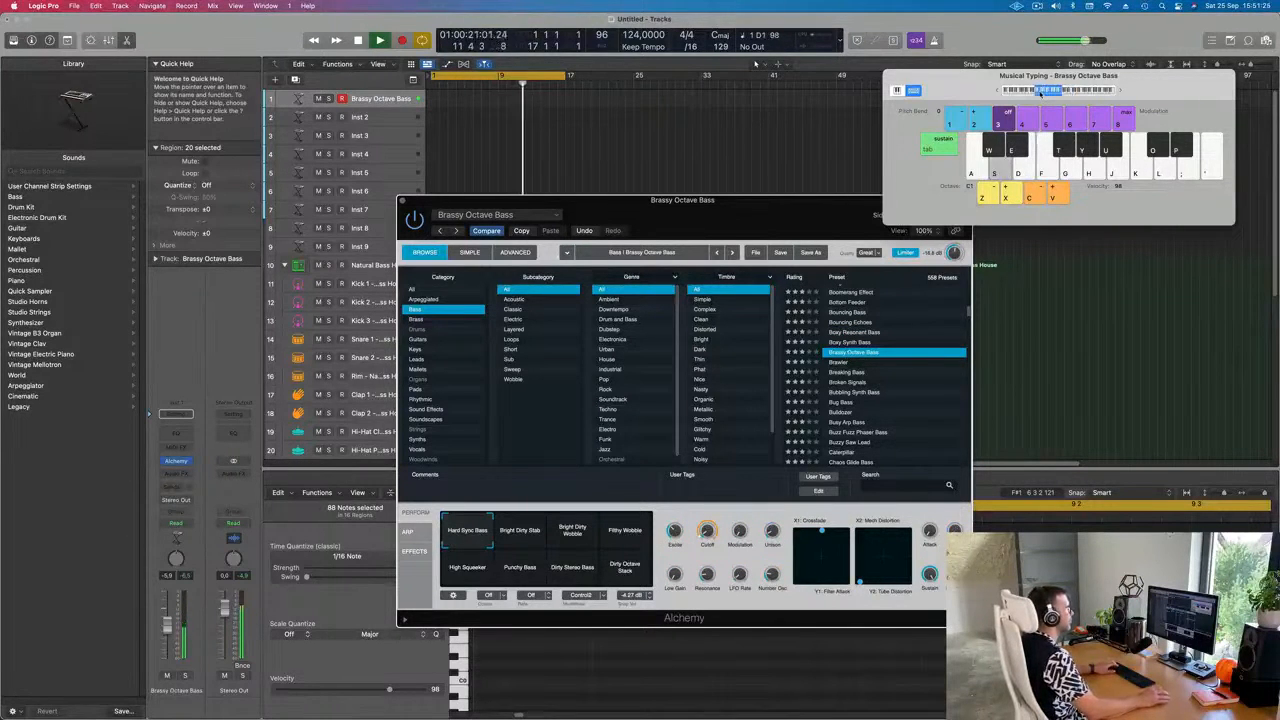
key("x")
scroll(851, 340, "down", 3)
left_click(851, 327)
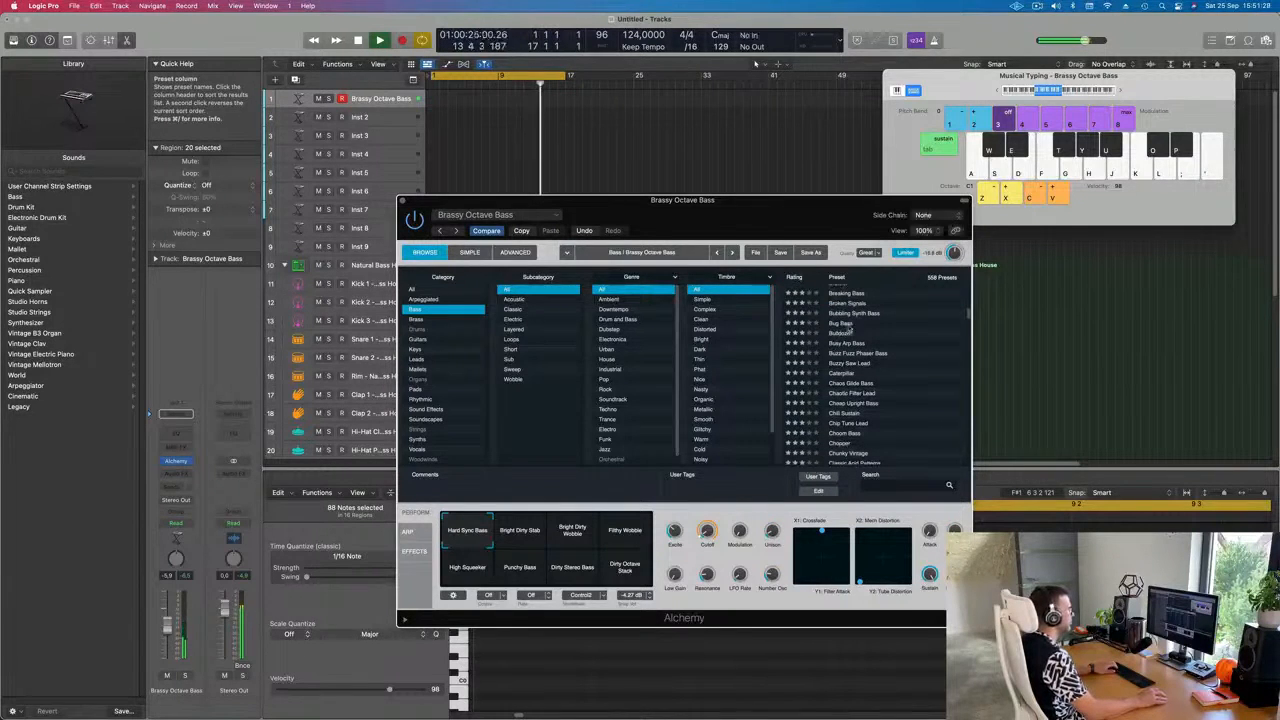
left_click(849, 326)
left_click(846, 344)
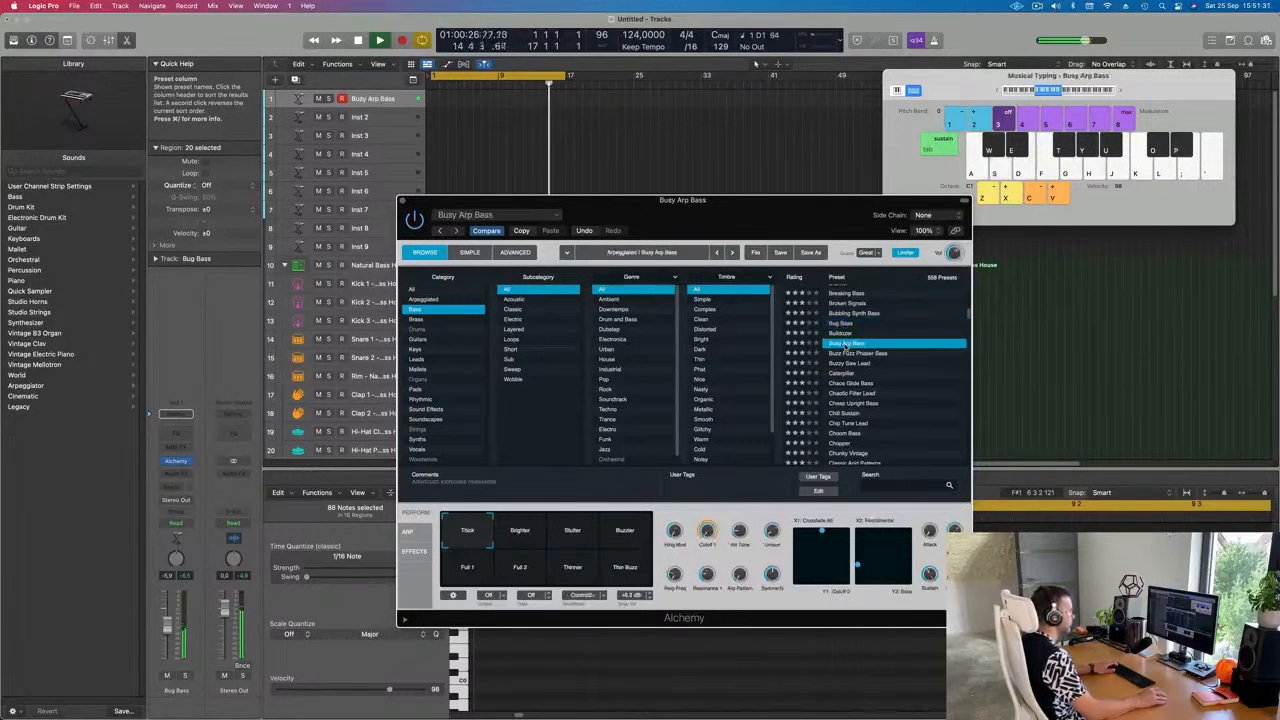
scroll(851, 363, "down", 1)
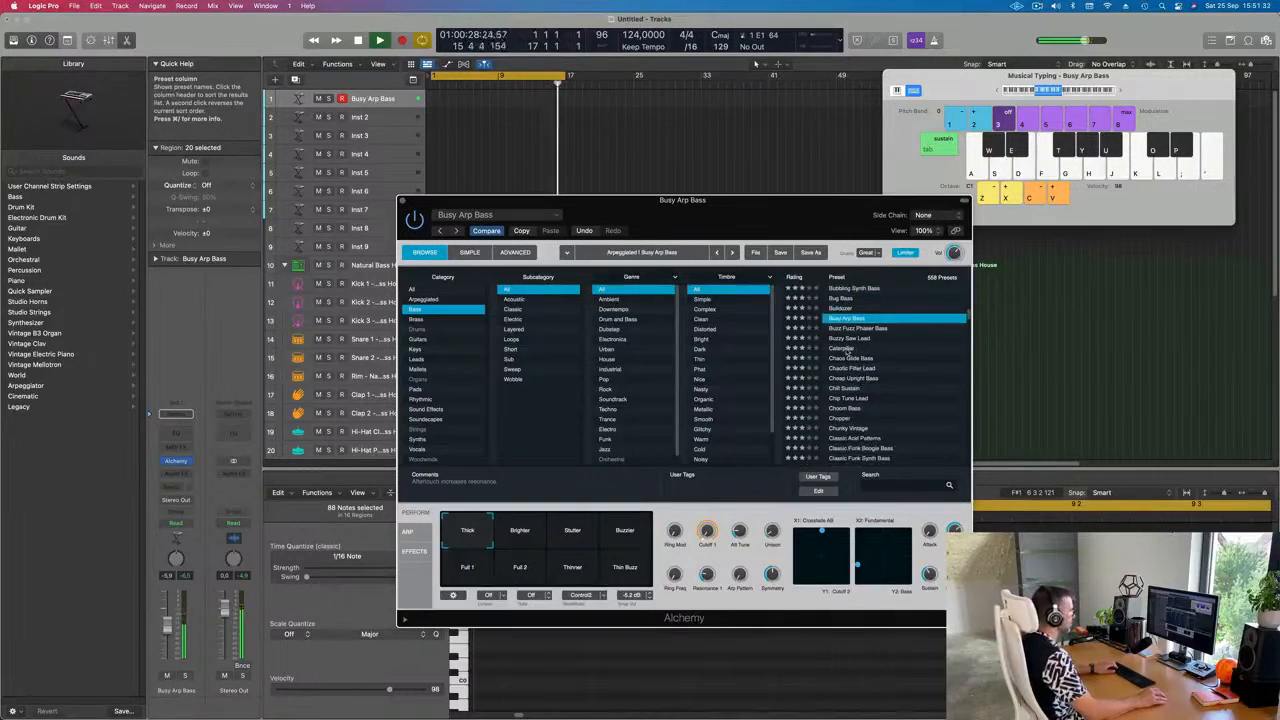
- Load the Caterpillar preset and audition its Thick Filter Mod, Dense Wobble and Fat Decay variations
left_click(847, 348)
left_click(519, 536)
left_click(571, 538)
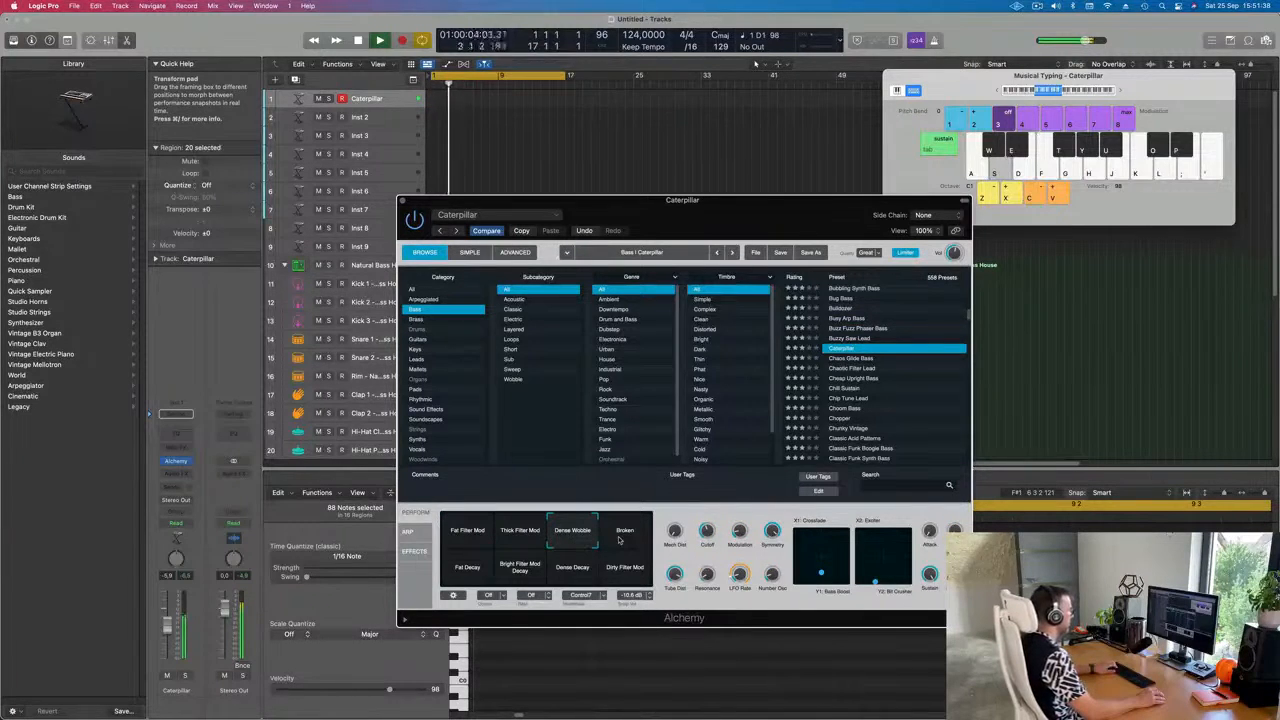
left_click(463, 574)
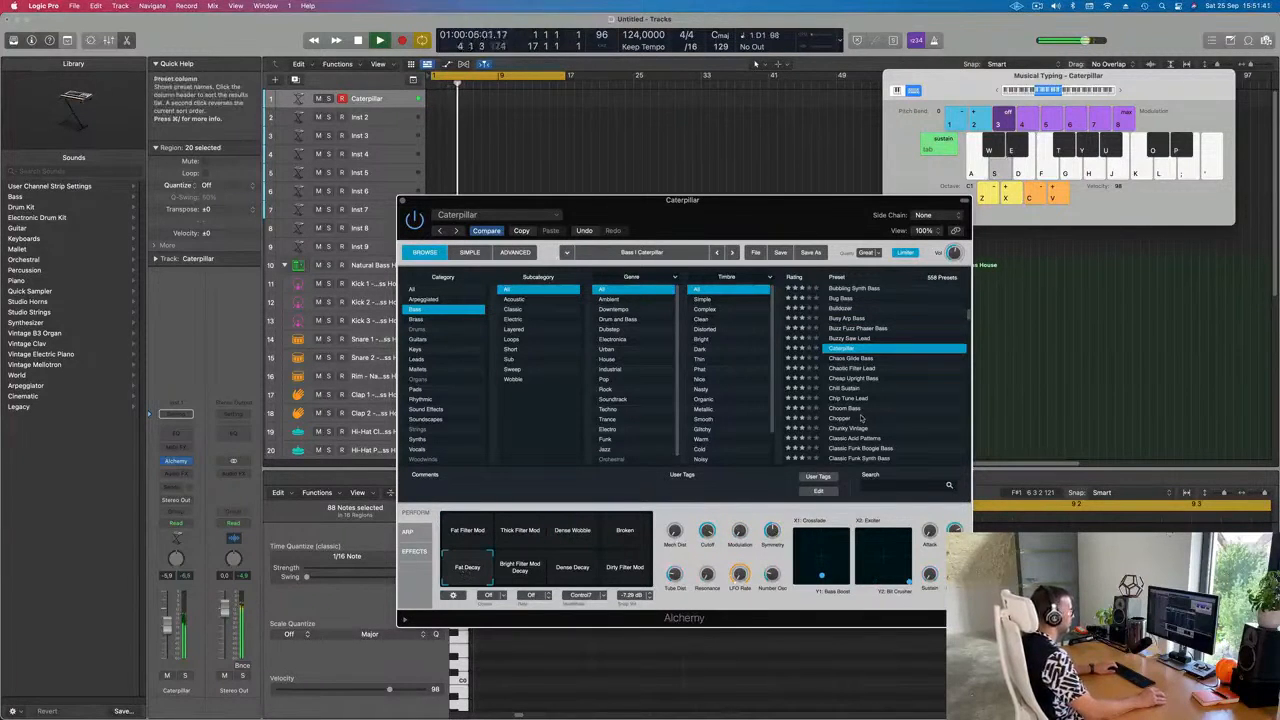
- Audition the presets Chip Tune Lead, Clean 70s Synth Bass and Concussion Bass in turn
scroll(858, 418, "down", 2)
left_click(860, 366)
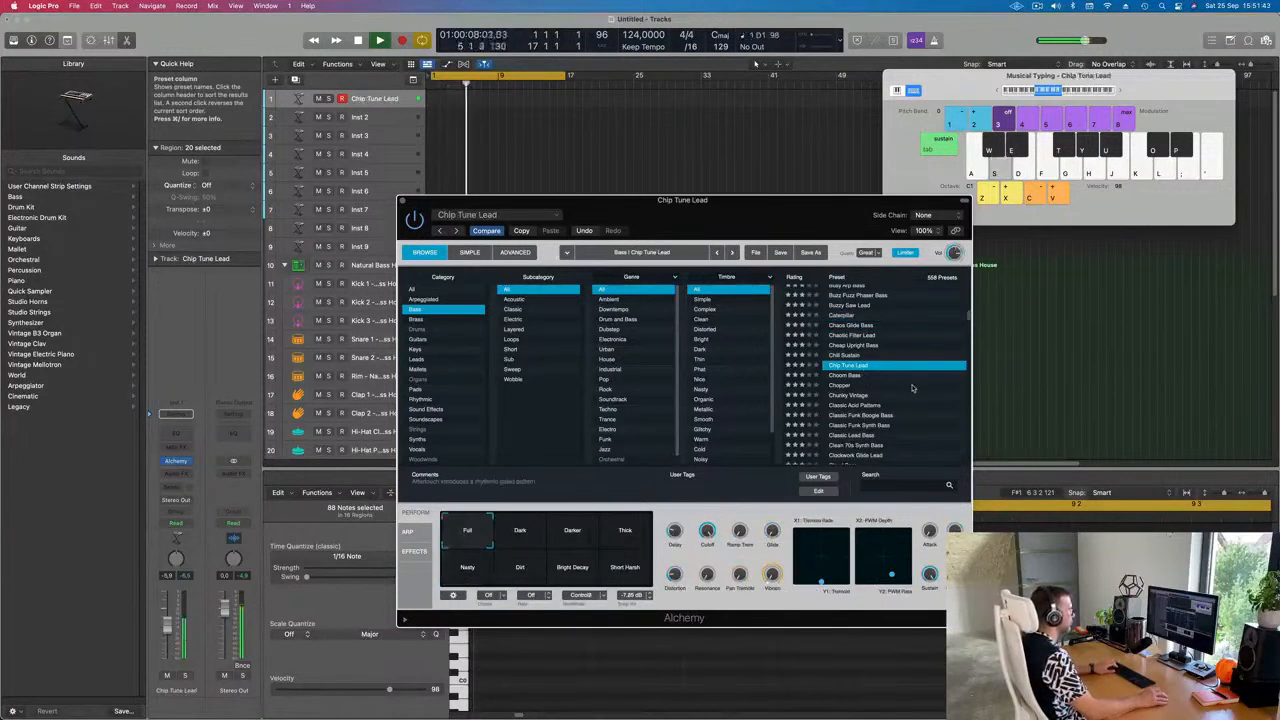
scroll(885, 393, "down", 3)
left_click(855, 390)
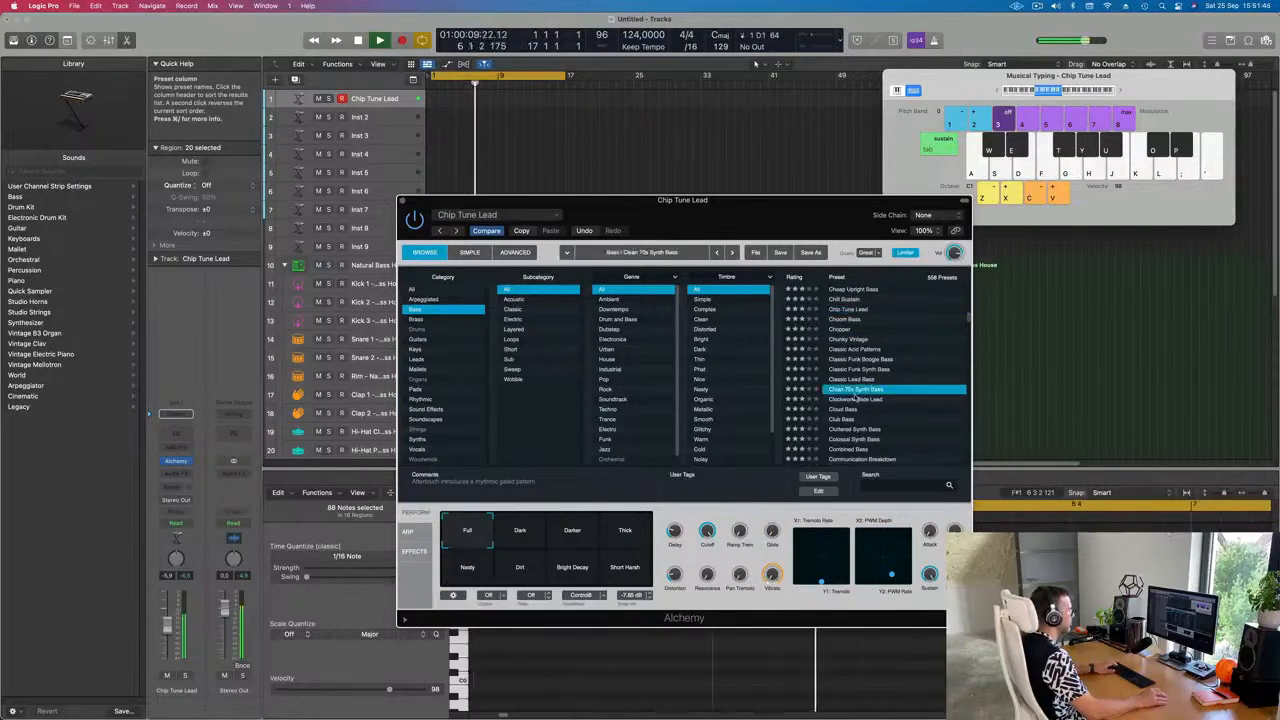
scroll(856, 390, "down", 5)
left_click(857, 372)
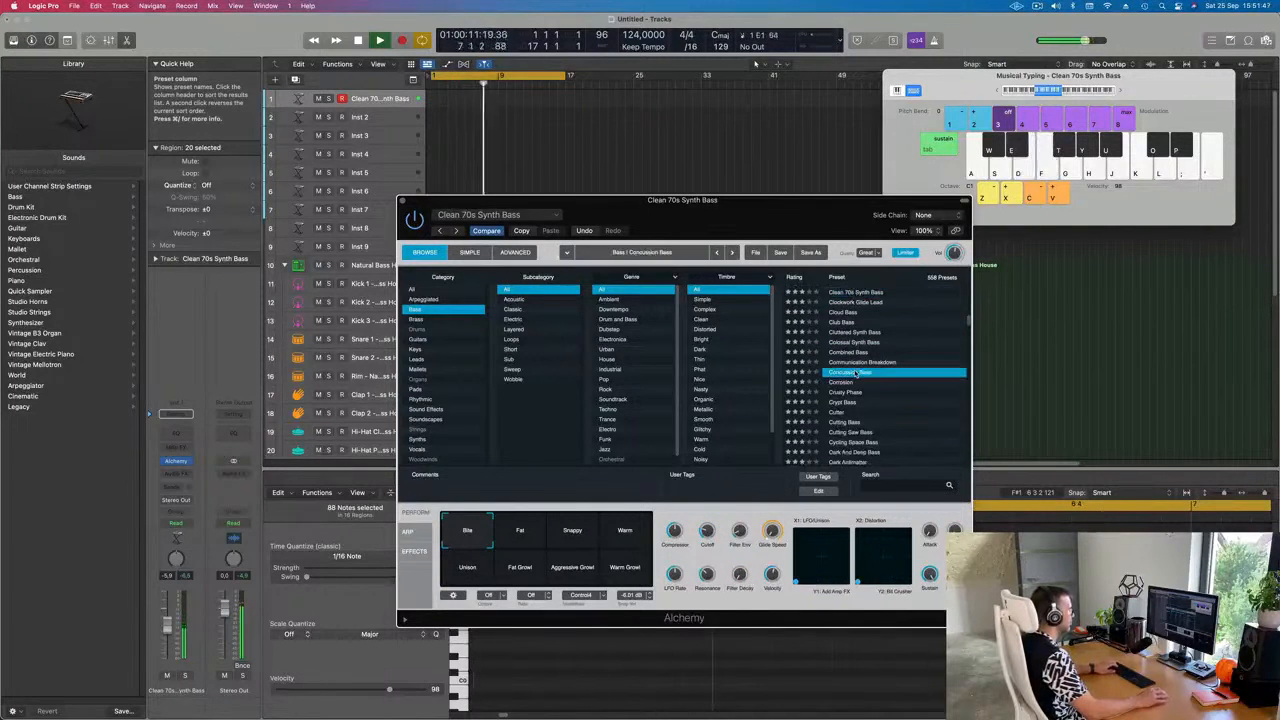
scroll(879, 383, "down", 2)
- Audition Crypt Bass with its Shimmer and Sub variations, followed by the Dark Antimatter preset
left_click(845, 370)
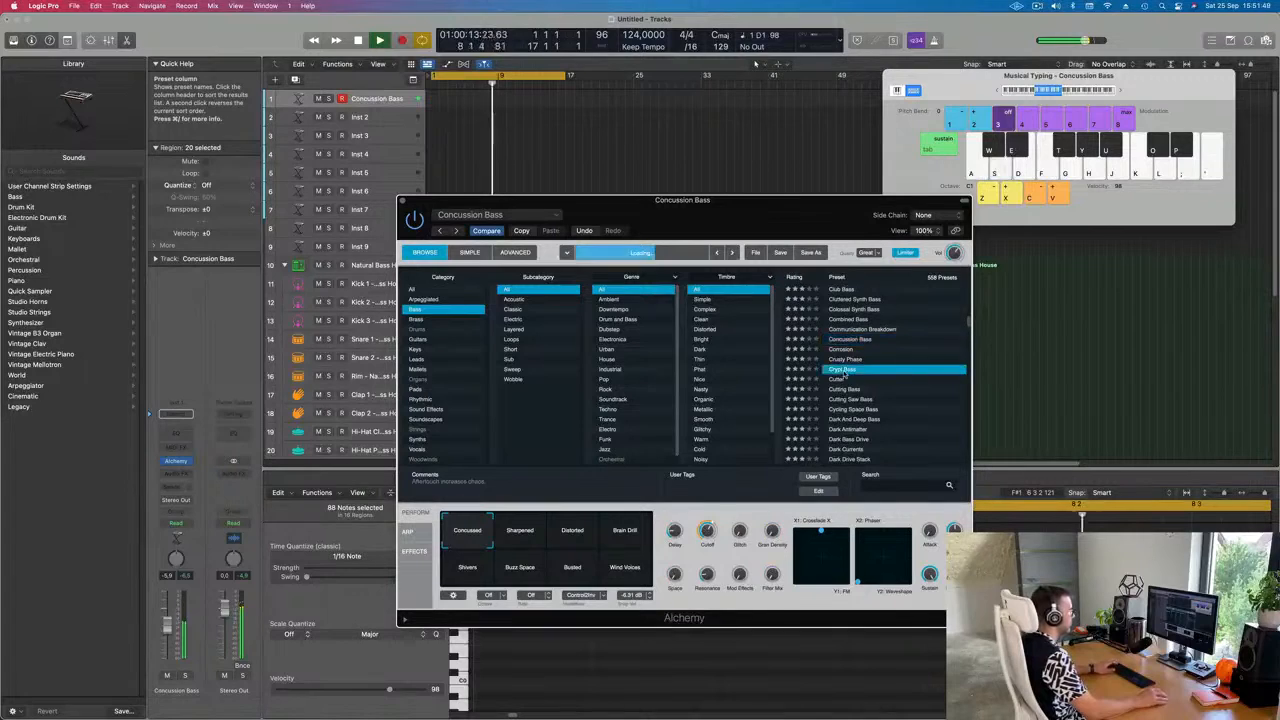
left_click(520, 530)
left_click(572, 532)
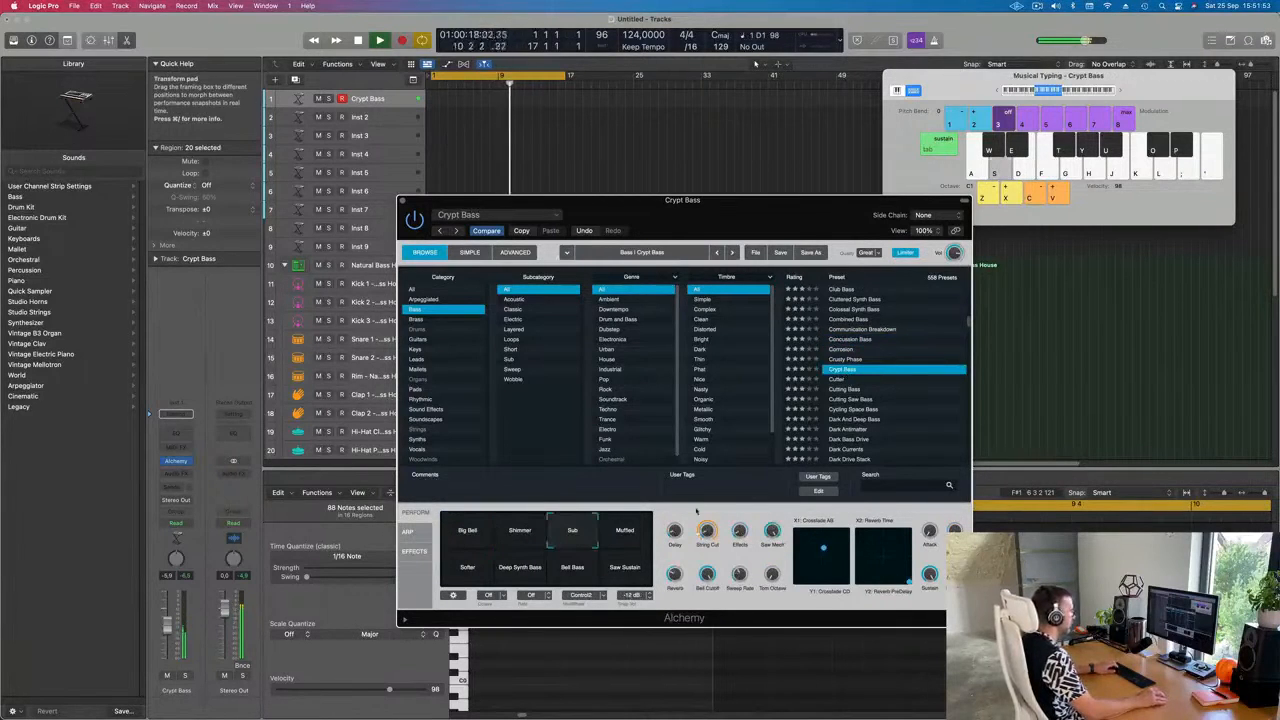
scroll(850, 380, "down", 3)
left_click(840, 390)
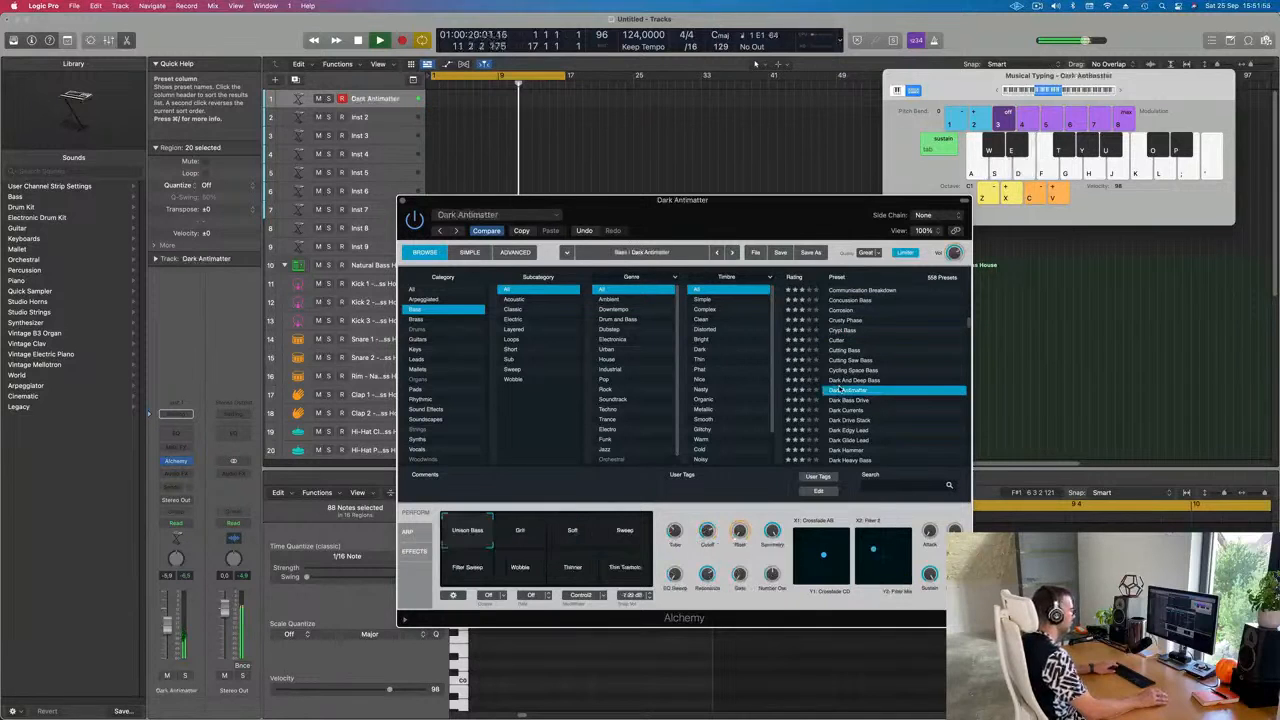
- Load the Dark And Deep Bass preset, raise the typing keyboard to octave C2 and play test notes
left_click(850, 381)
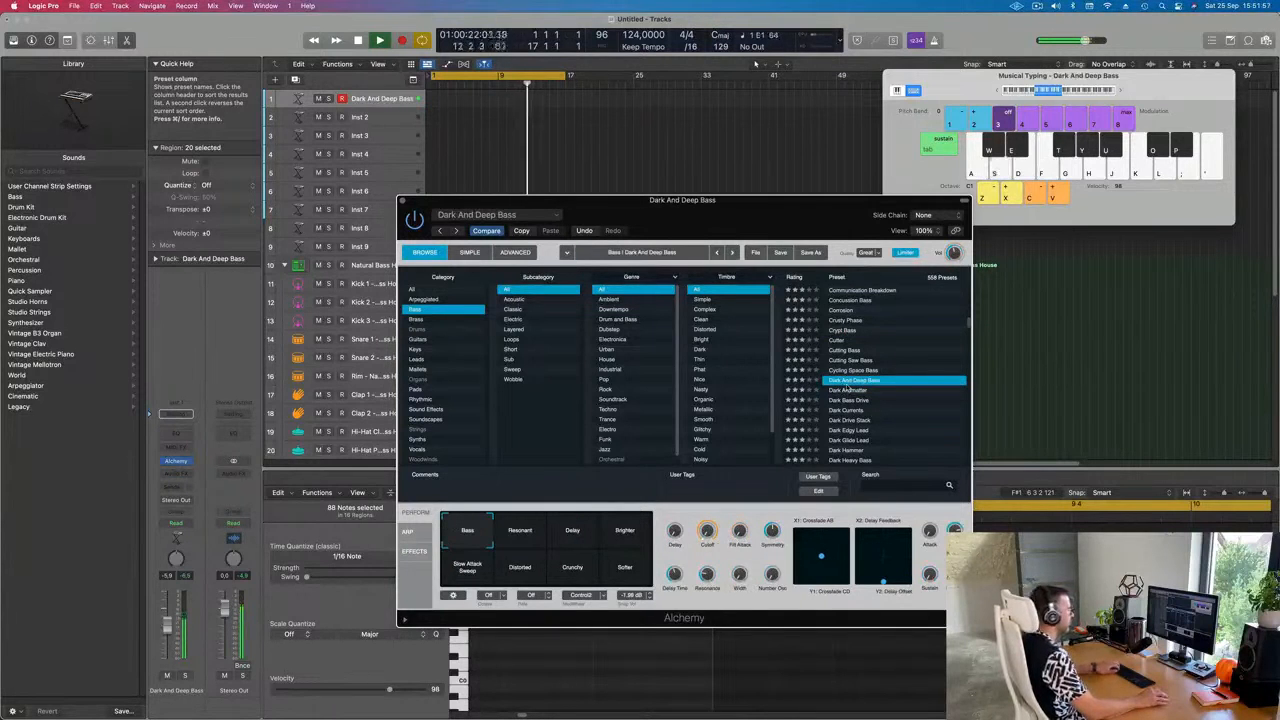
left_click(1121, 91)
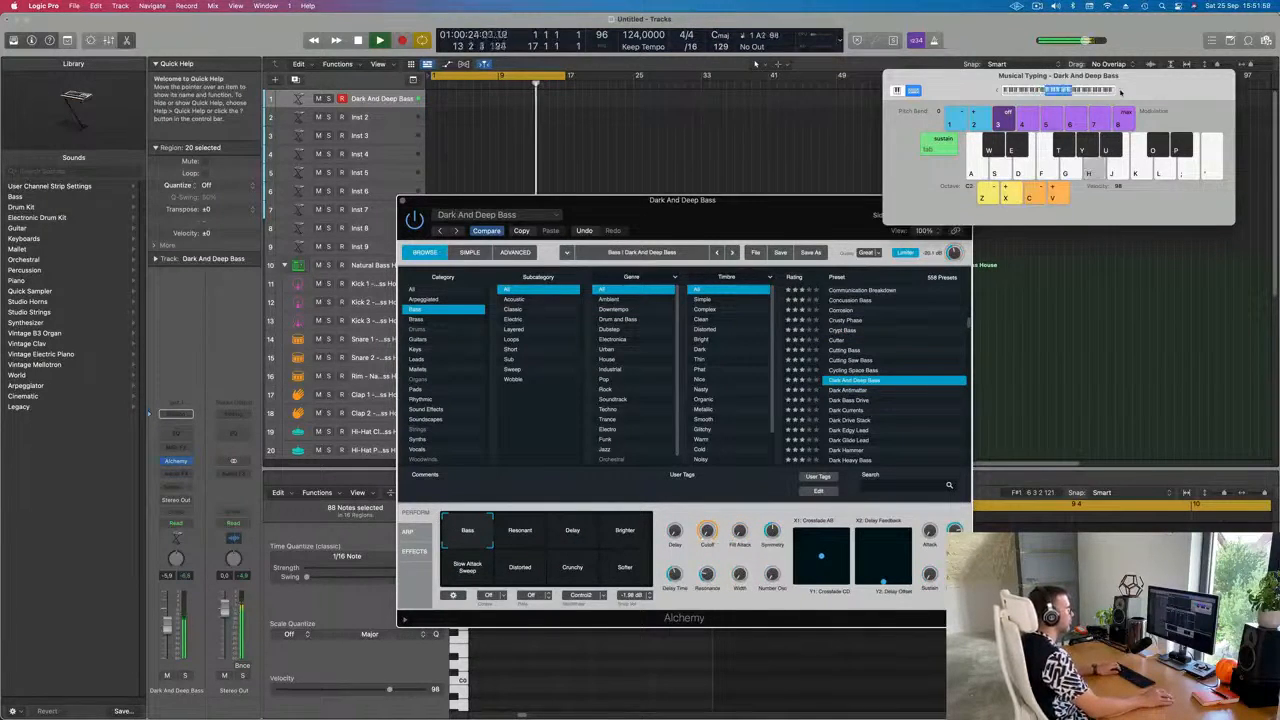
key("f")
key("k")
key("f")
key("g")
key("a")
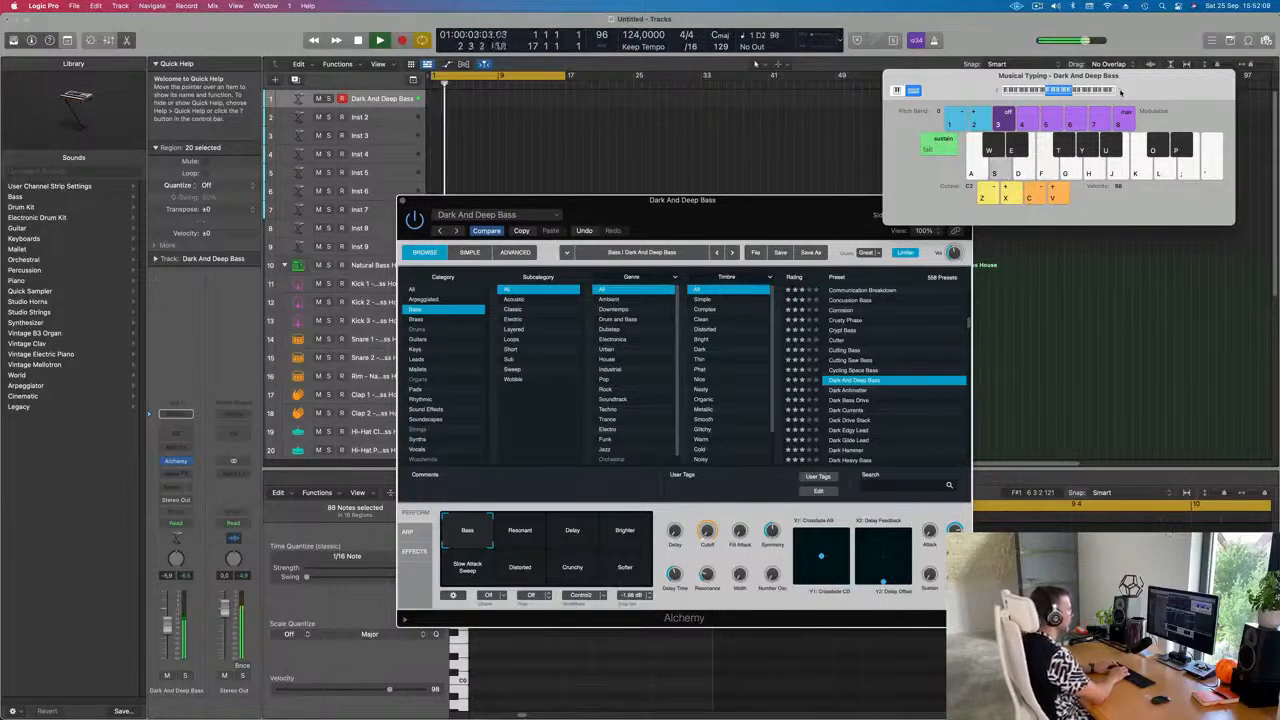
- Record a bass line over the looping drums and delete the part of the take before bar 9
key("r")
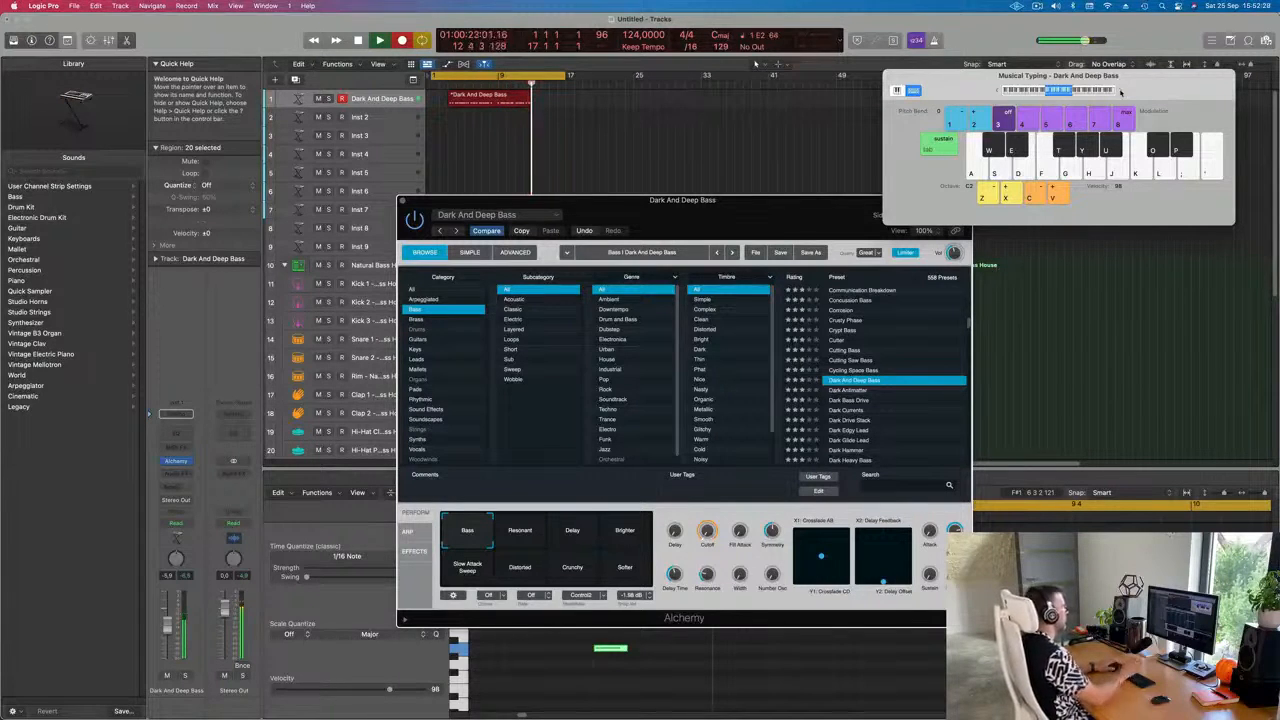
key("space")
left_click(497, 98)
left_click(470, 97)
key("Delete")
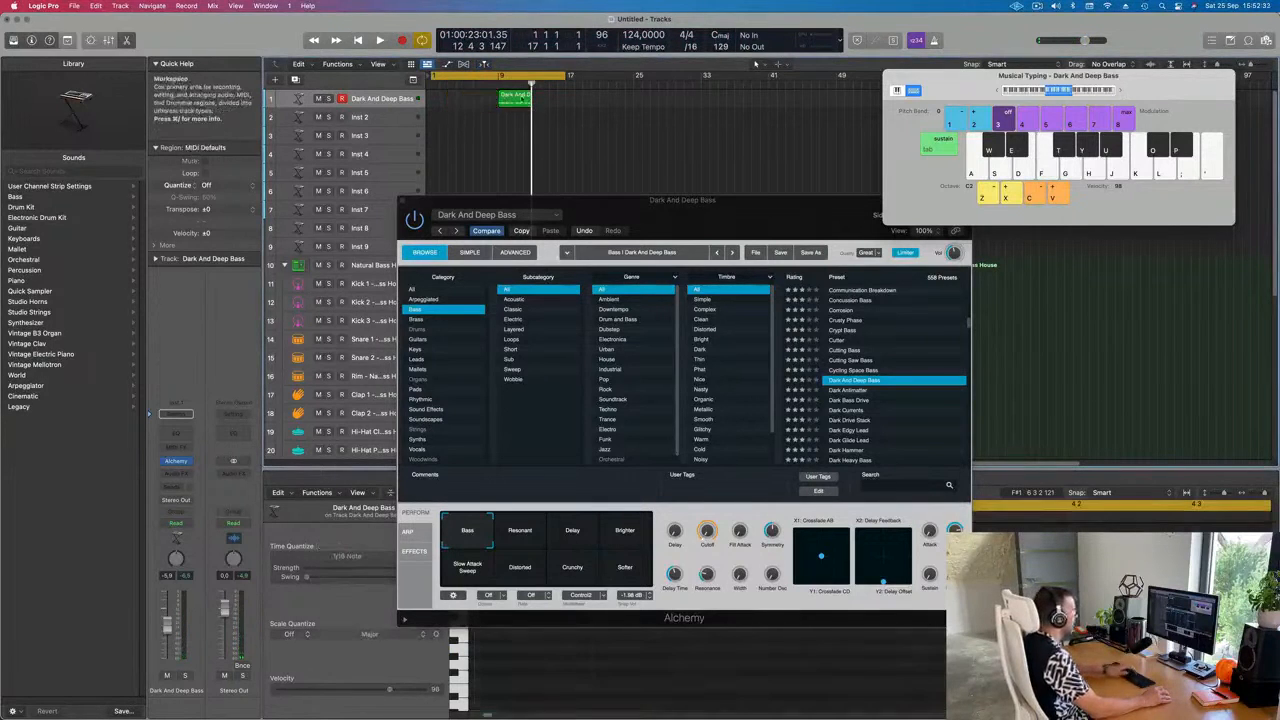
- Move the remaining bass region to the start at bar 1 and play it back
left_click_drag(512, 97, 434, 101)
scroll(436, 102, "up", 5)
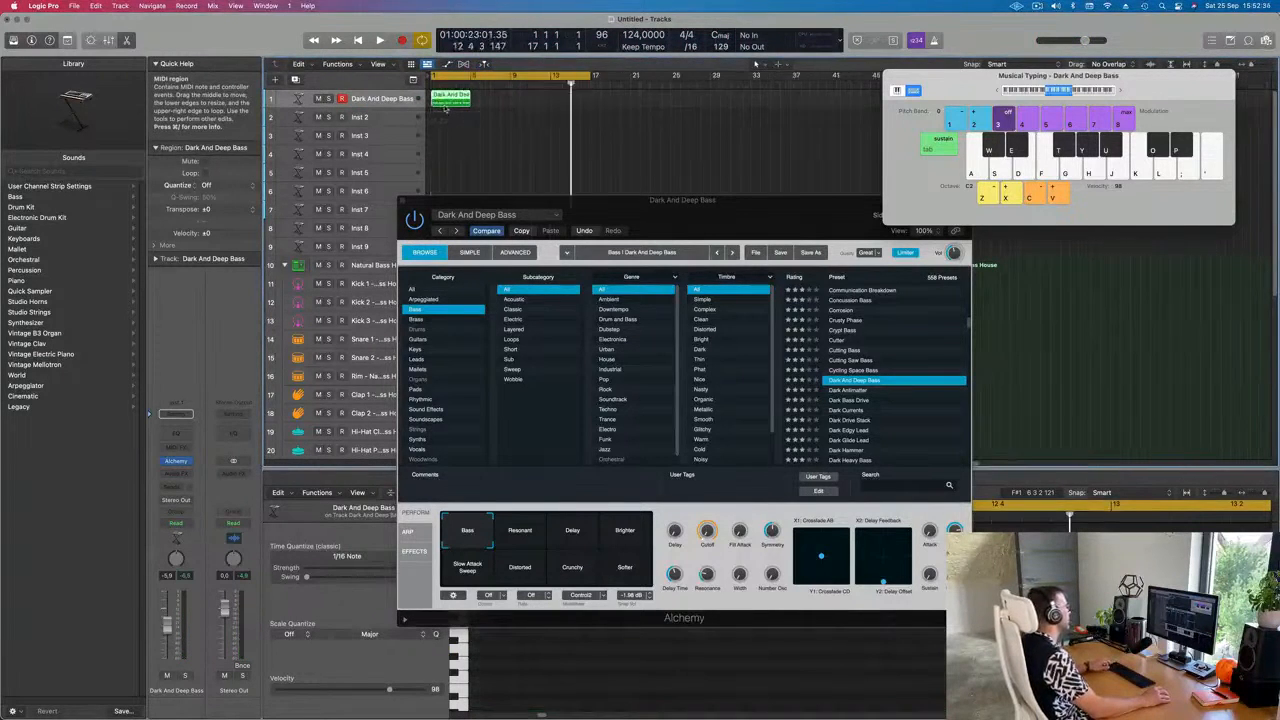
key("space")
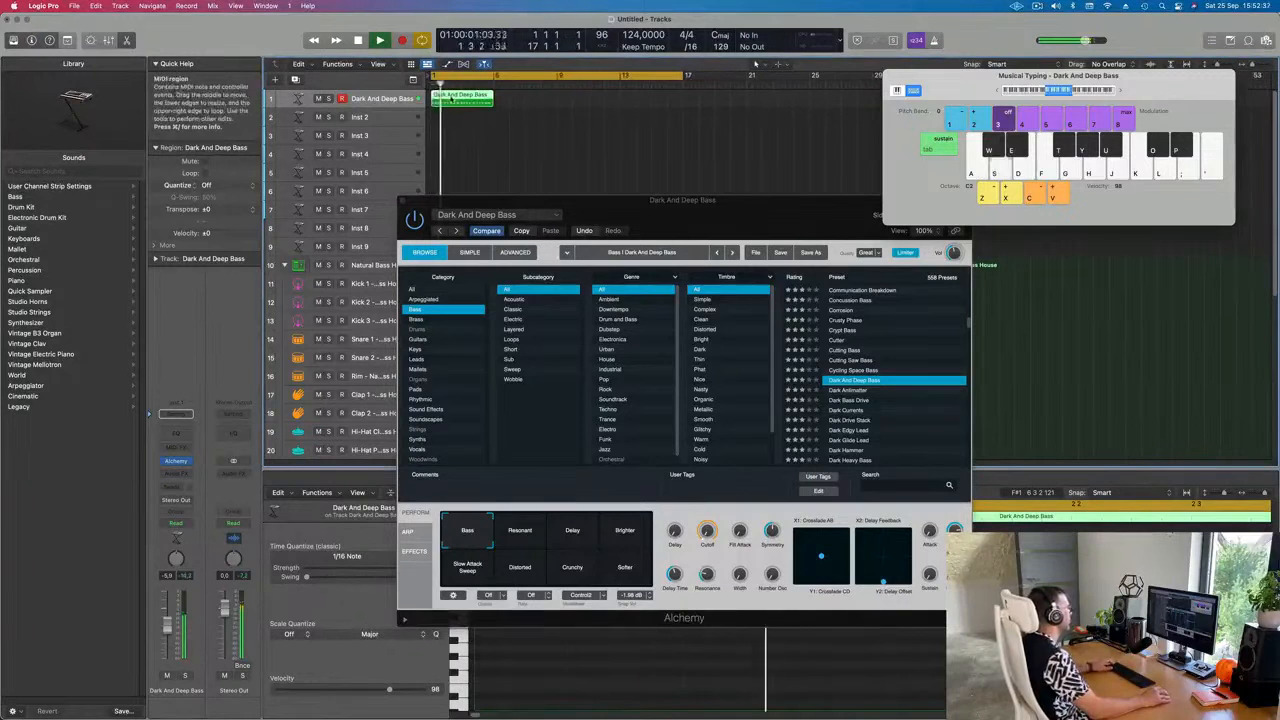
- Move the Alchemy window out of the way and quantize all notes of the bass region to 1/16 notes
left_click_drag(520, 200, 1153, 238)
left_click(586, 576)
key("super+a")
key("q")
key("space")
- Lengthen the very short upper note in the middle of bar 4 and play the bass line back
scroll(600, 580, "down", 2)
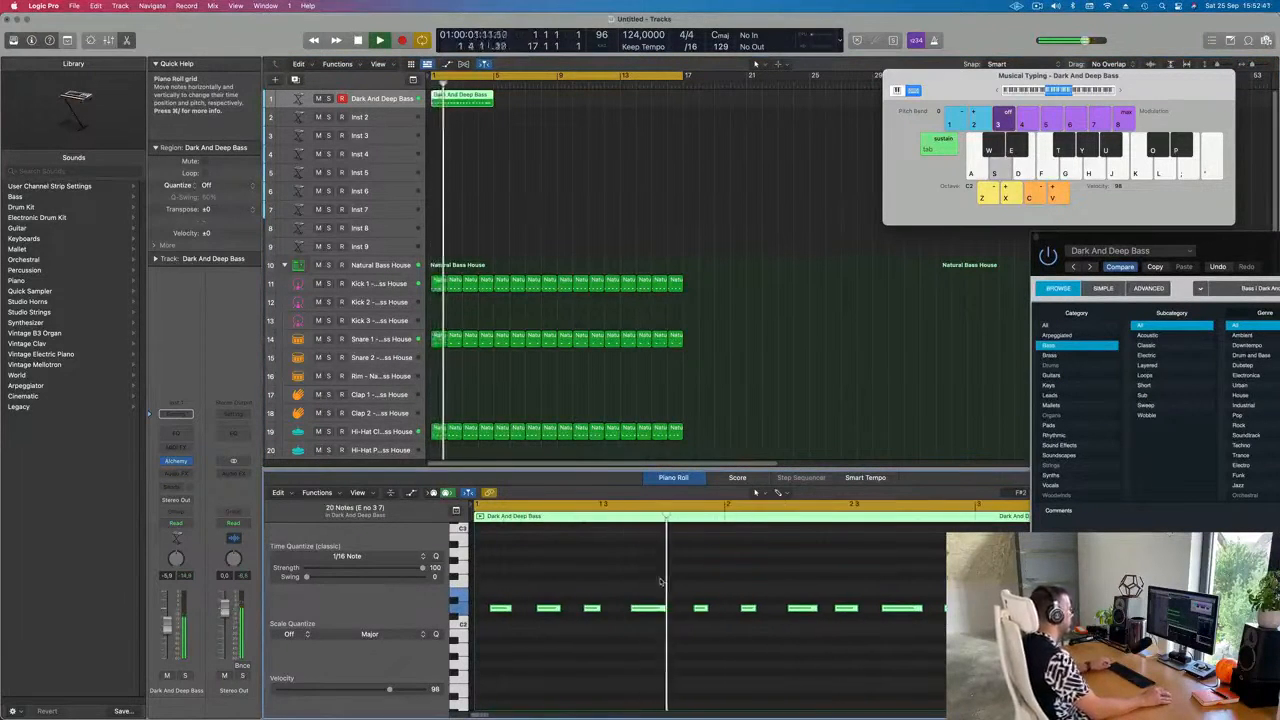
scroll(640, 583, "down", 2)
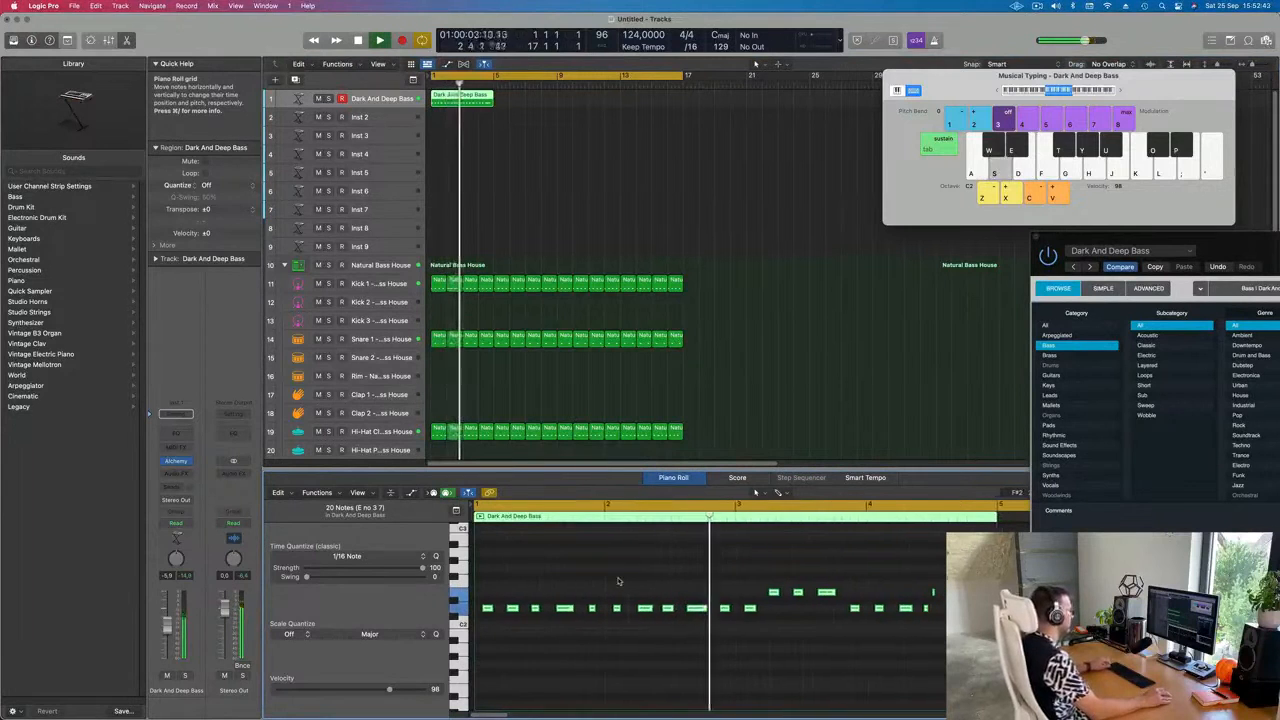
scroll(620, 582, "down", 2)
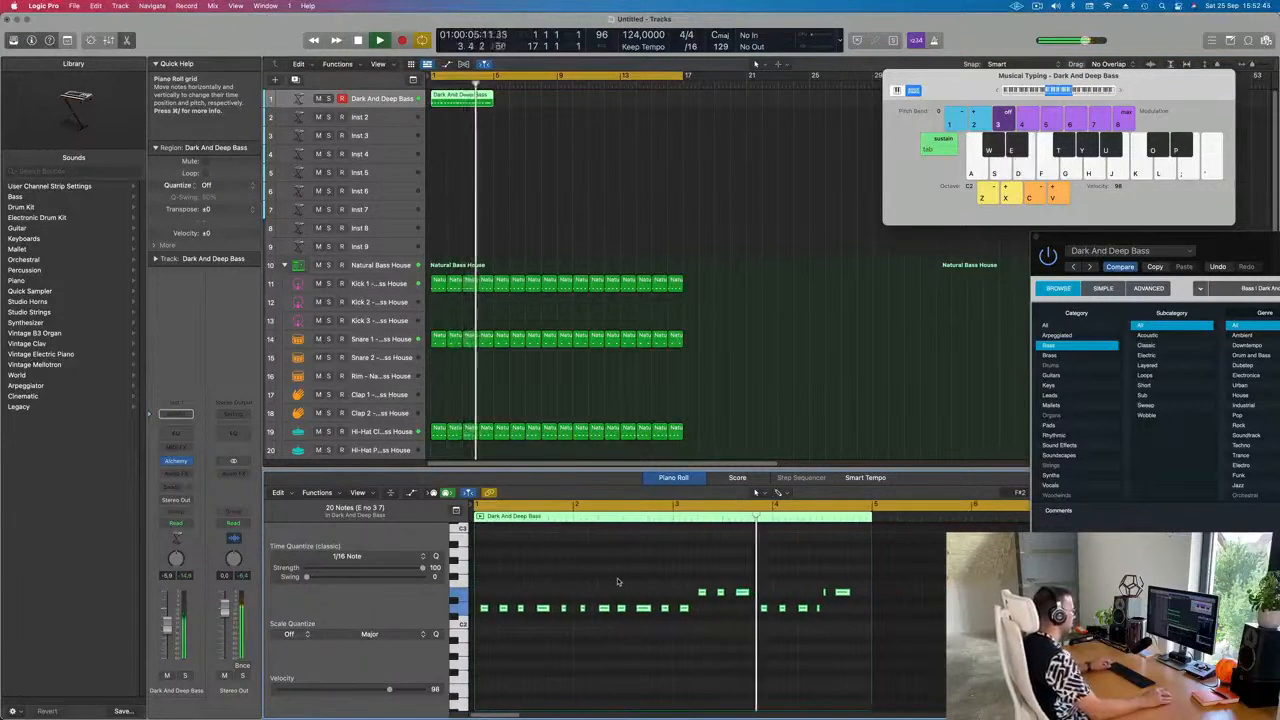
scroll(650, 581, "up", 2)
scroll(680, 585, "up", 2)
key("space")
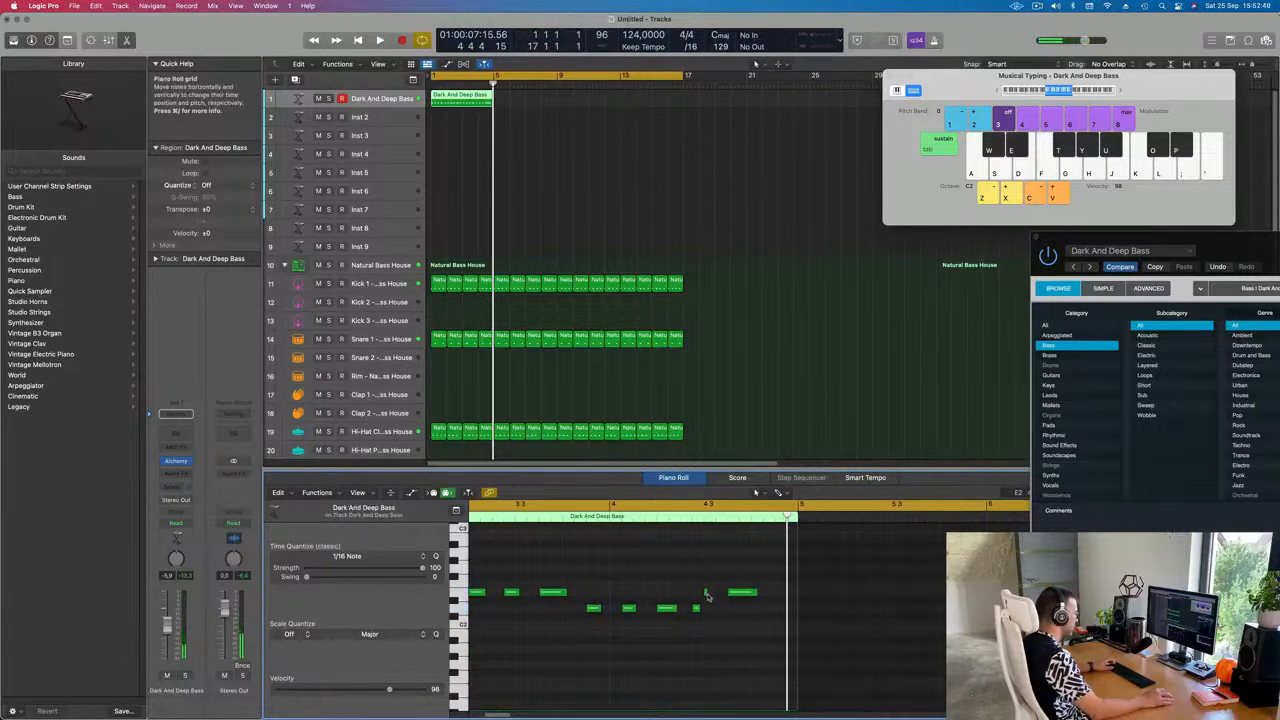
left_click_drag(708, 595, 716, 594)
key("space")
scroll(618, 580, "down", 2)
key("space")
key("space")
- Listen to the four-bar bass line with the drums and examine its note pattern across bars 2 to 4
left_click(382, 98)
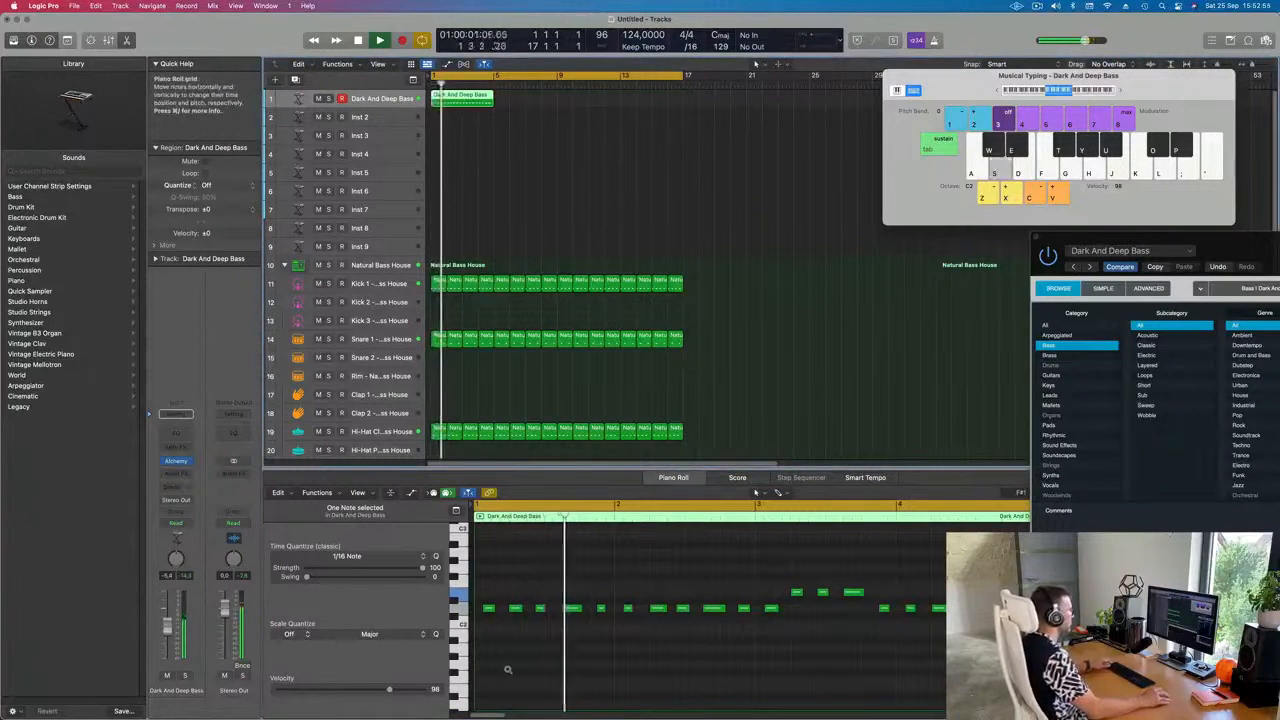
scroll(684, 672, "down", 2)
scroll(684, 672, "up", 3)
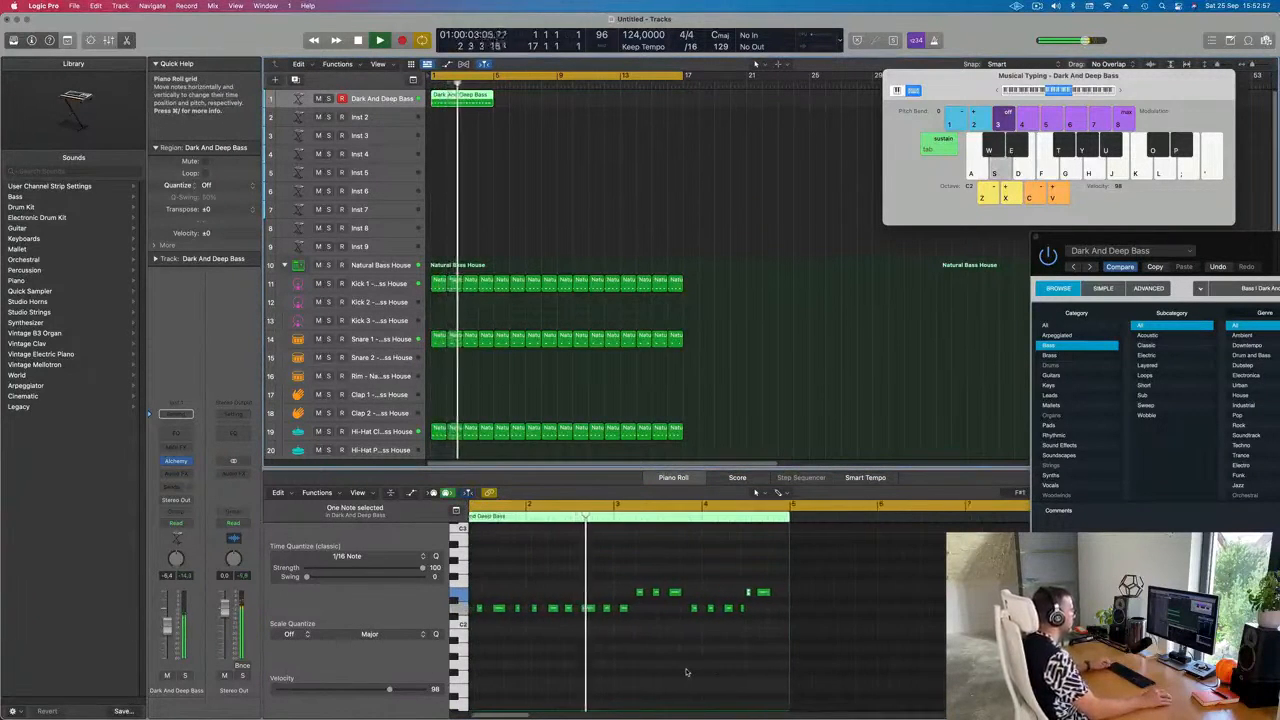
scroll(692, 671, "up", 1)
scroll(692, 671, "down", 1)
scroll(648, 671, "down", 2)
scroll(691, 671, "up", 2)
scroll(691, 669, "right", 2)
scroll(691, 669, "down", 1)
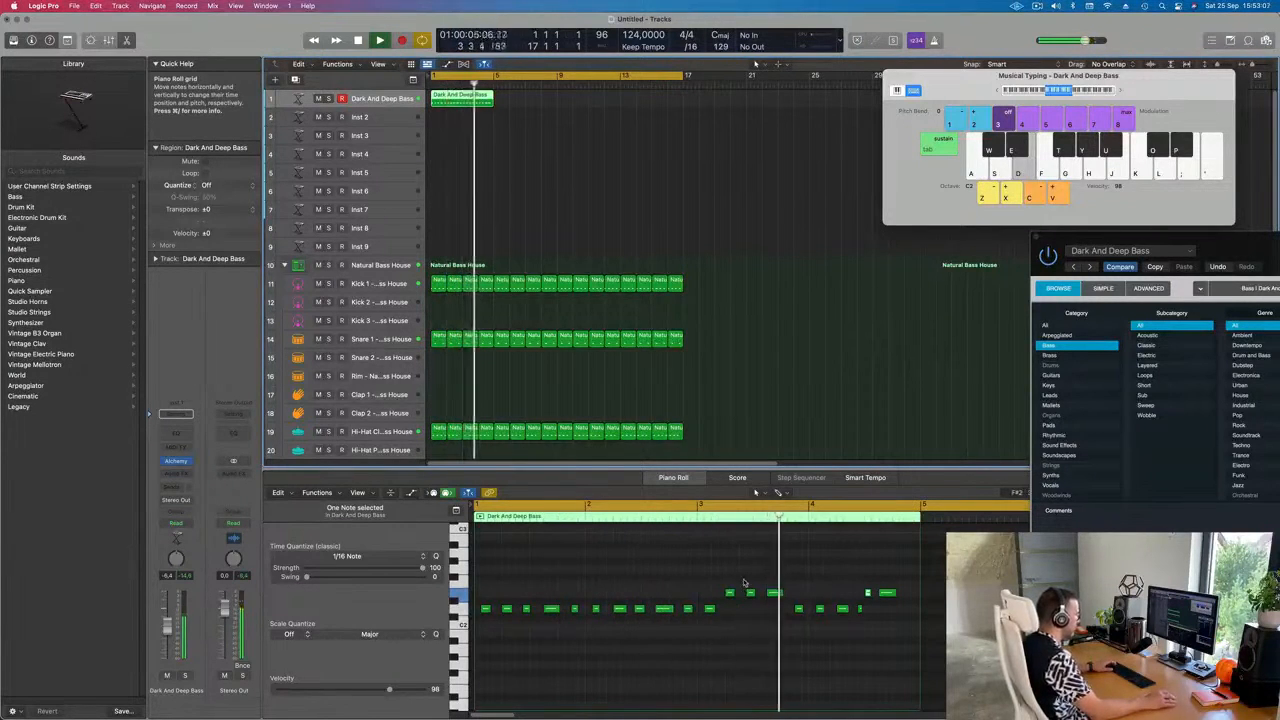
- Replace the last notes of bar 4 with a copy of the five-note phrase around bar 3, placed one bar further on
left_click_drag(815, 582, 914, 618)
key("Delete")
left_click_drag(721, 581, 843, 639)
key("space")
left_click_drag(703, 585, 831, 638)
left_click_drag(710, 609, 820, 611)
key("space")
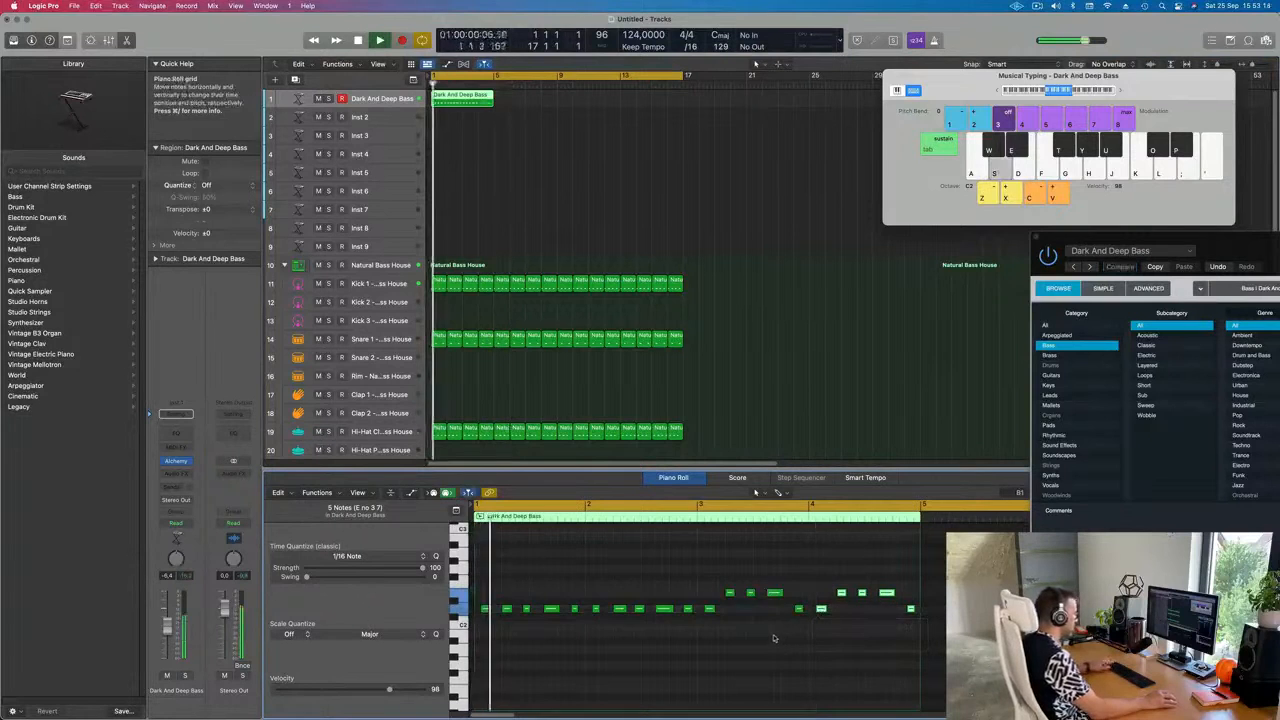
- Repeat the four-bar bass region three times so the bass line fills all 16 bars
scroll(702, 643, "left", 5)
left_click(648, 656)
scroll(660, 656, "right", 2)
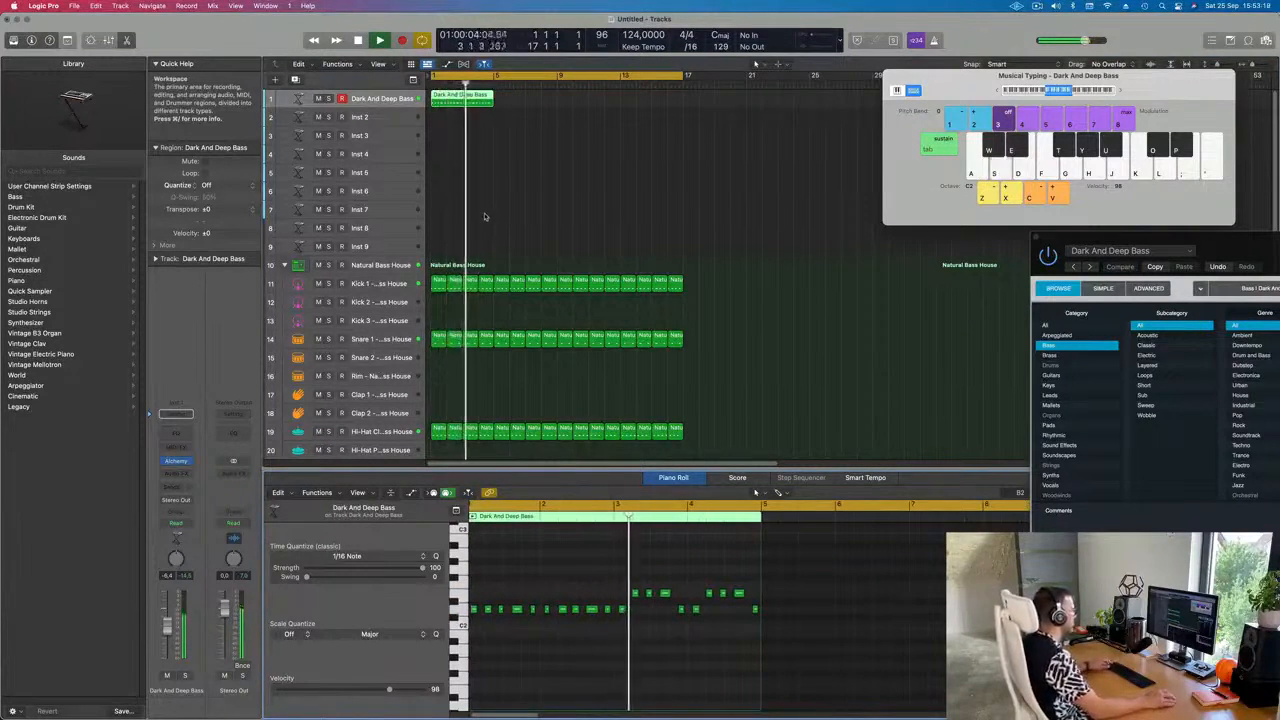
scroll(540, 231, "right", 3)
scroll(558, 232, "right", 3)
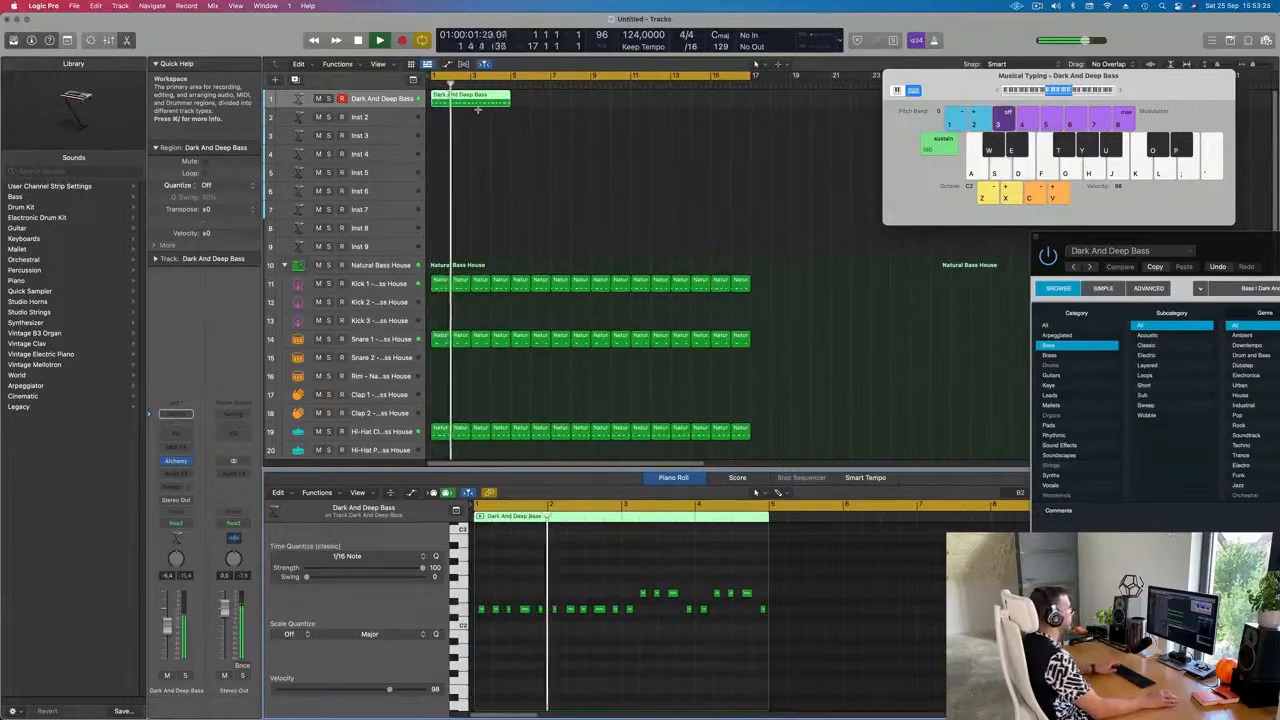
key("super+r")
key("super+r")
key("super+r")
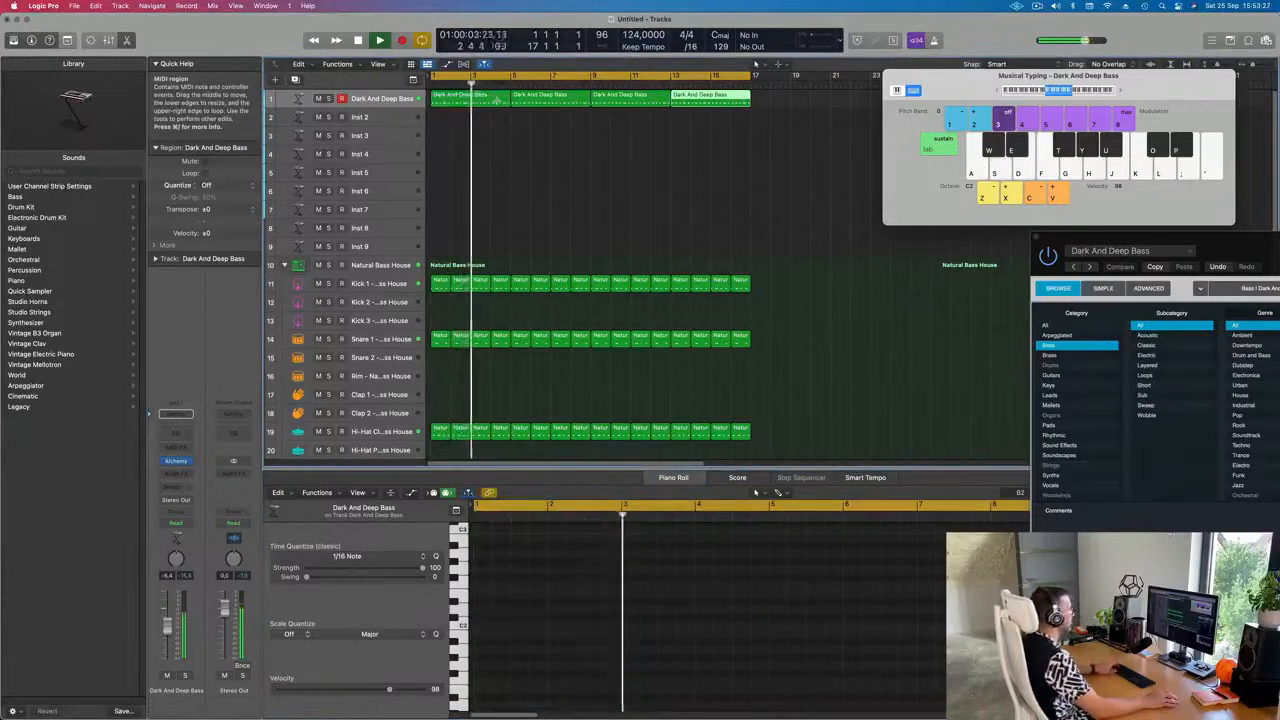
left_click(494, 143)
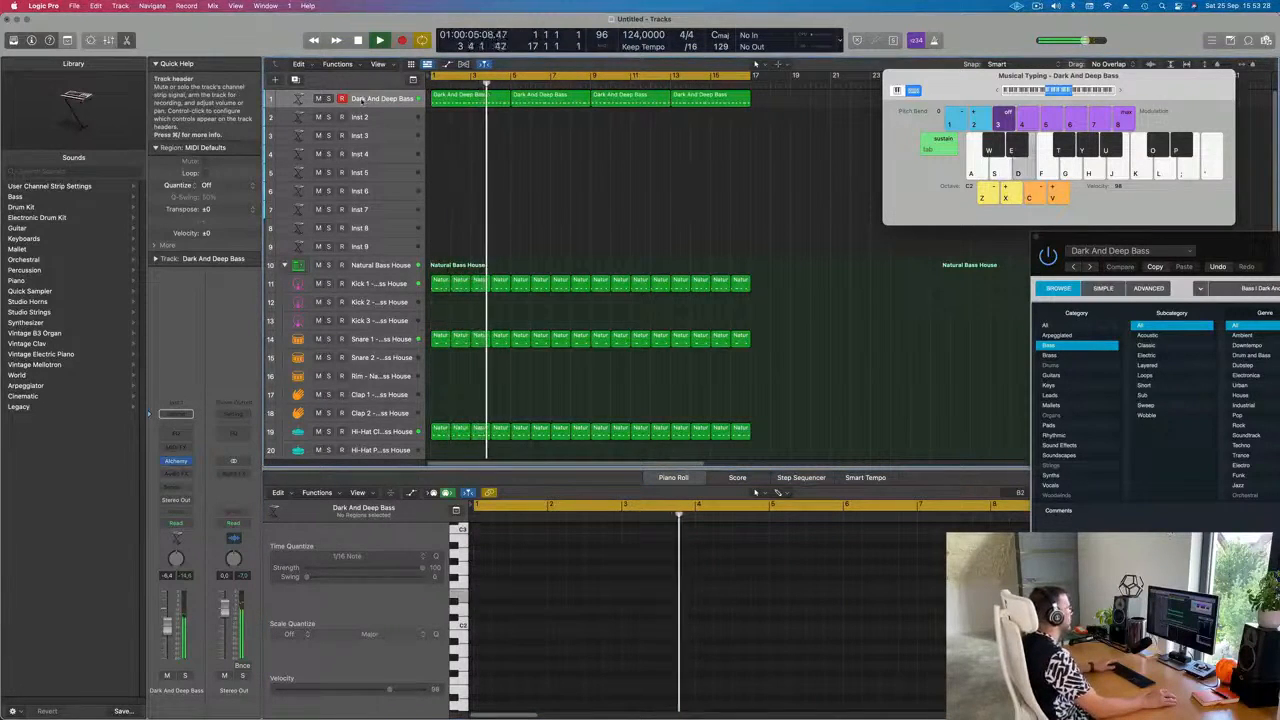
- Select all regions of the bass track, and close and reopen its Alchemy window
left_click(383, 99)
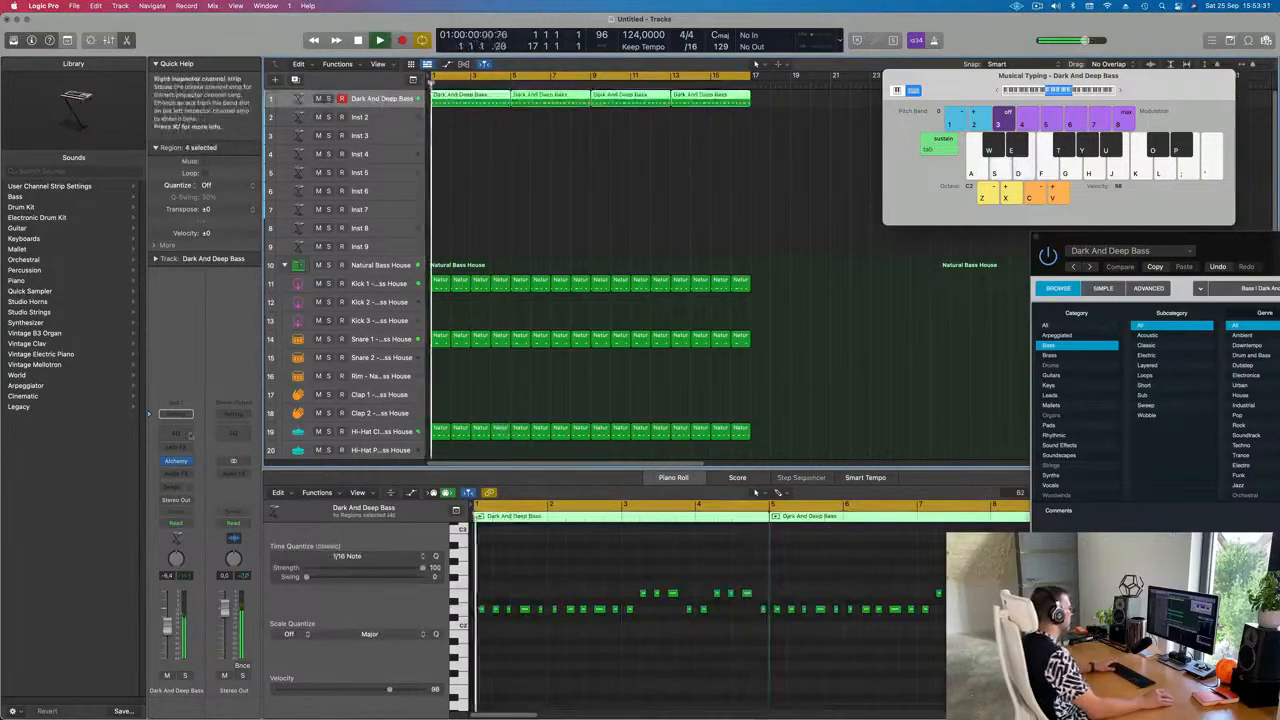
left_click(176, 462)
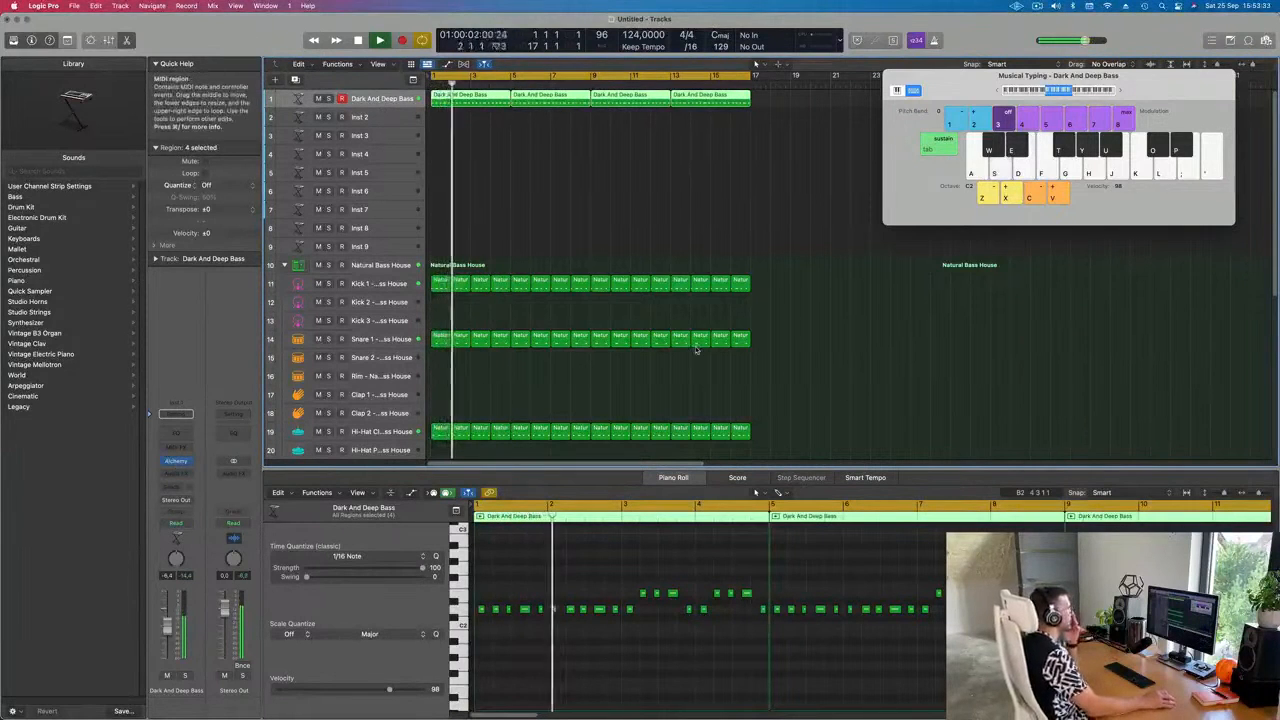
left_click(176, 462)
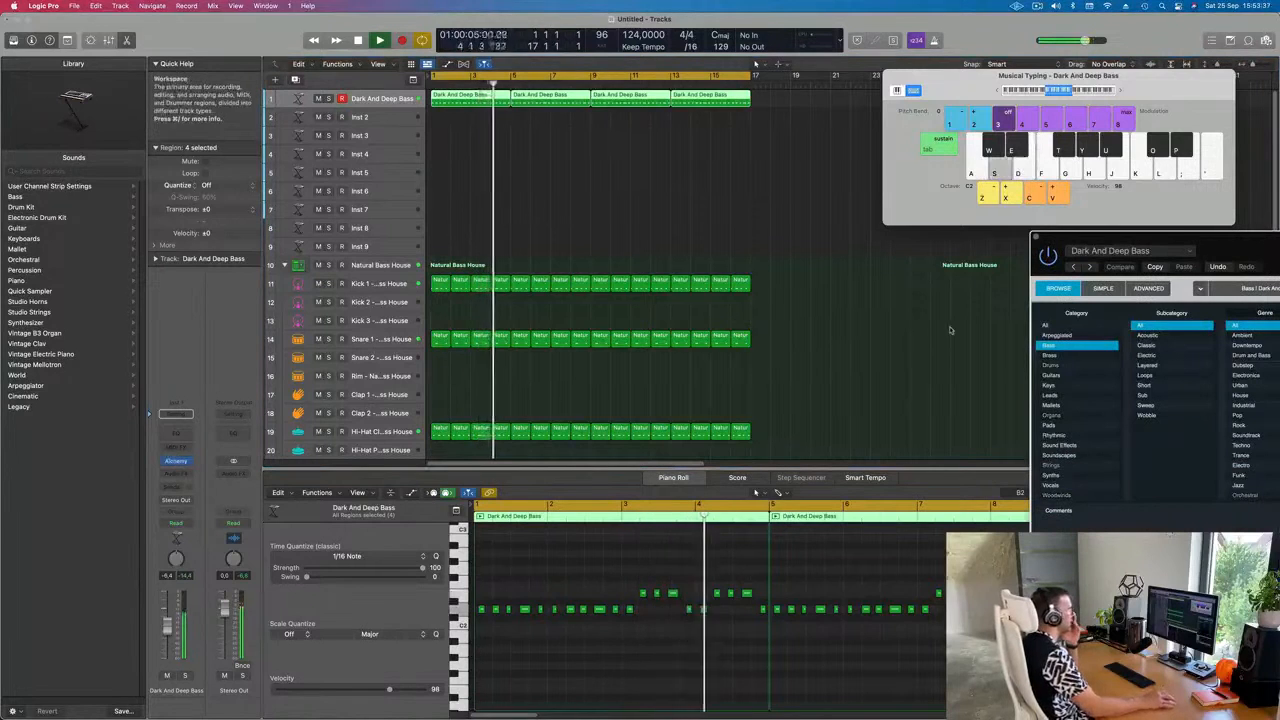
- Audition the Resonant, Delay, Brighter, Slow Attack Sweep, Distorted, Crunchy and Softer variations of the Dark And Deep Bass preset during playback
left_click_drag(1244, 238, 586, 161)
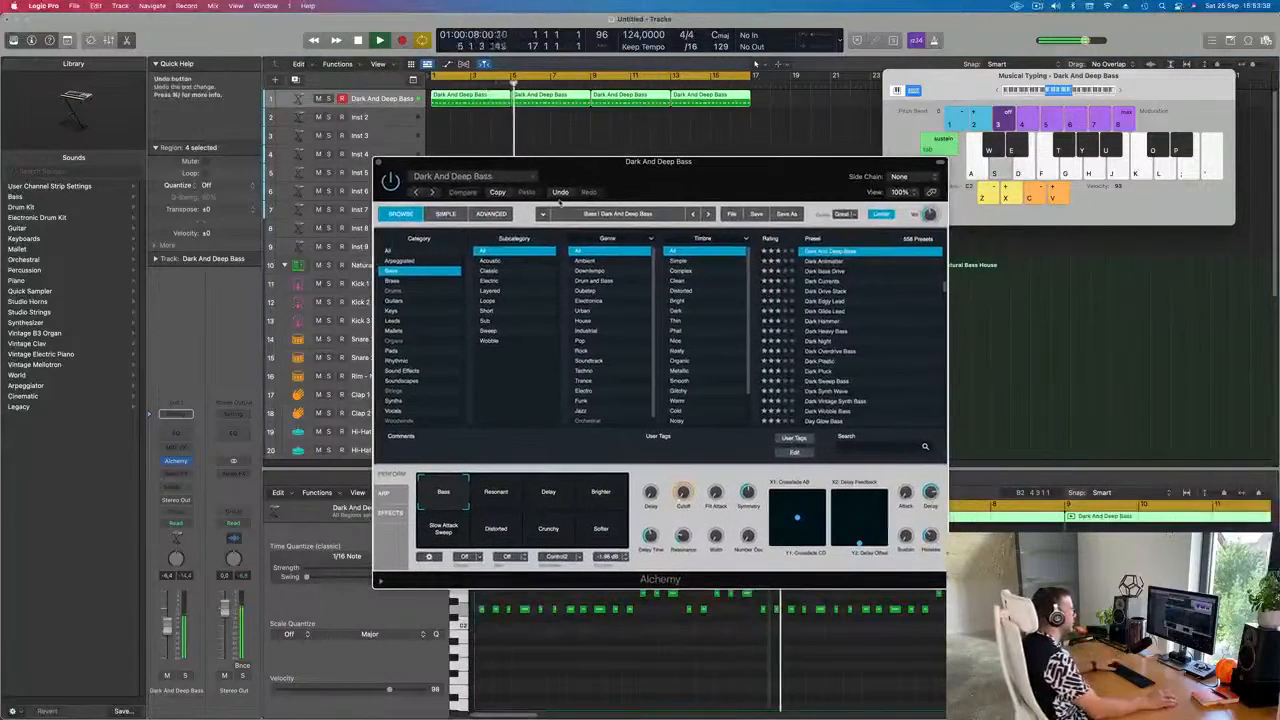
left_click(499, 497)
left_click(548, 505)
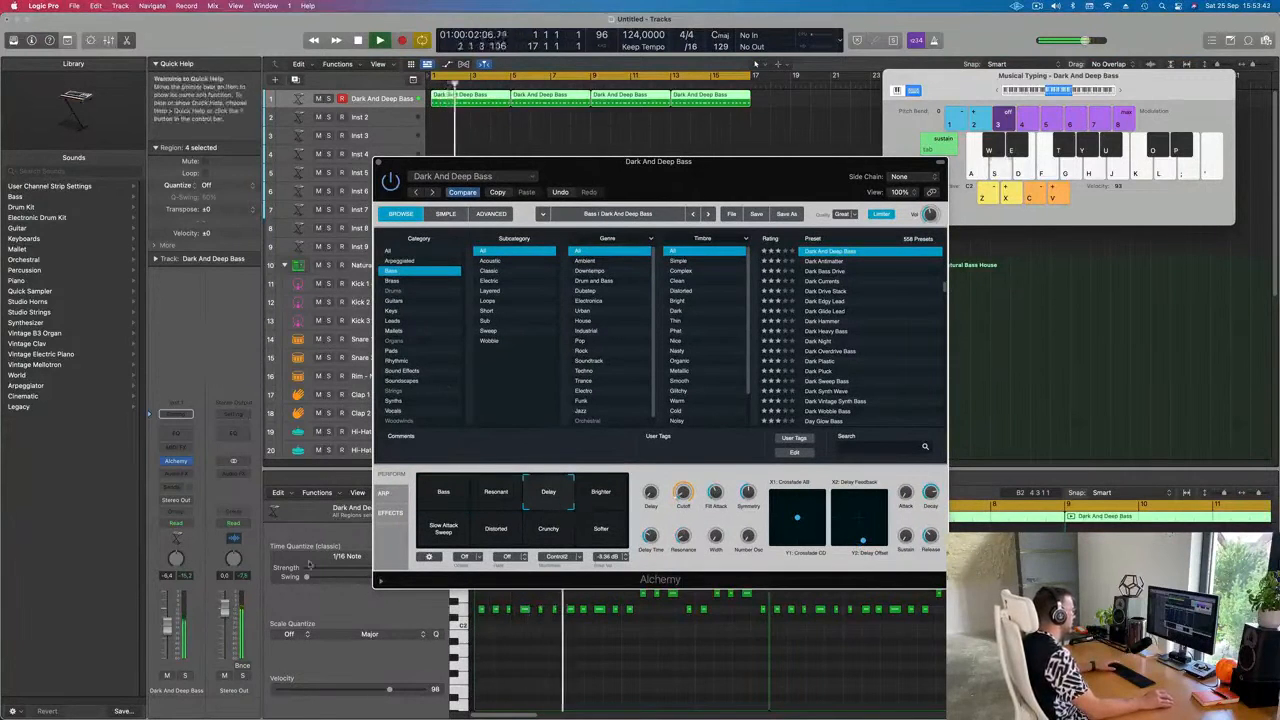
left_click(595, 500)
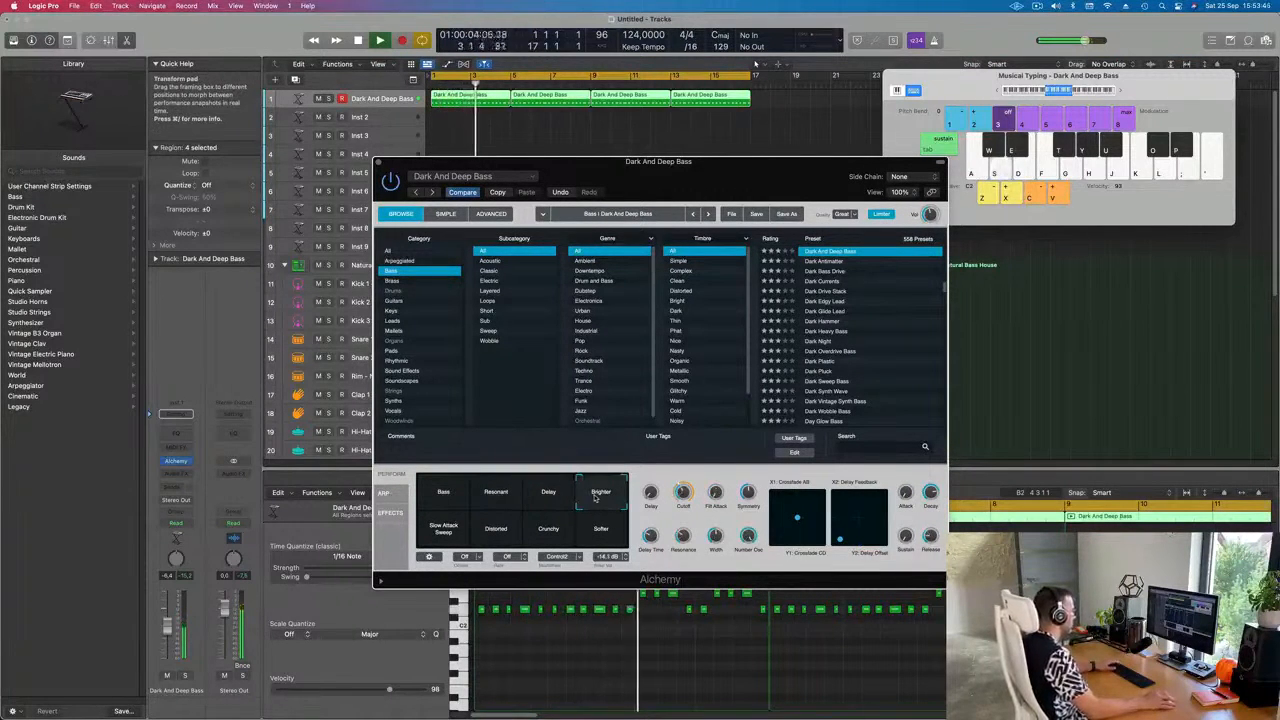
left_click(465, 535)
left_click(508, 539)
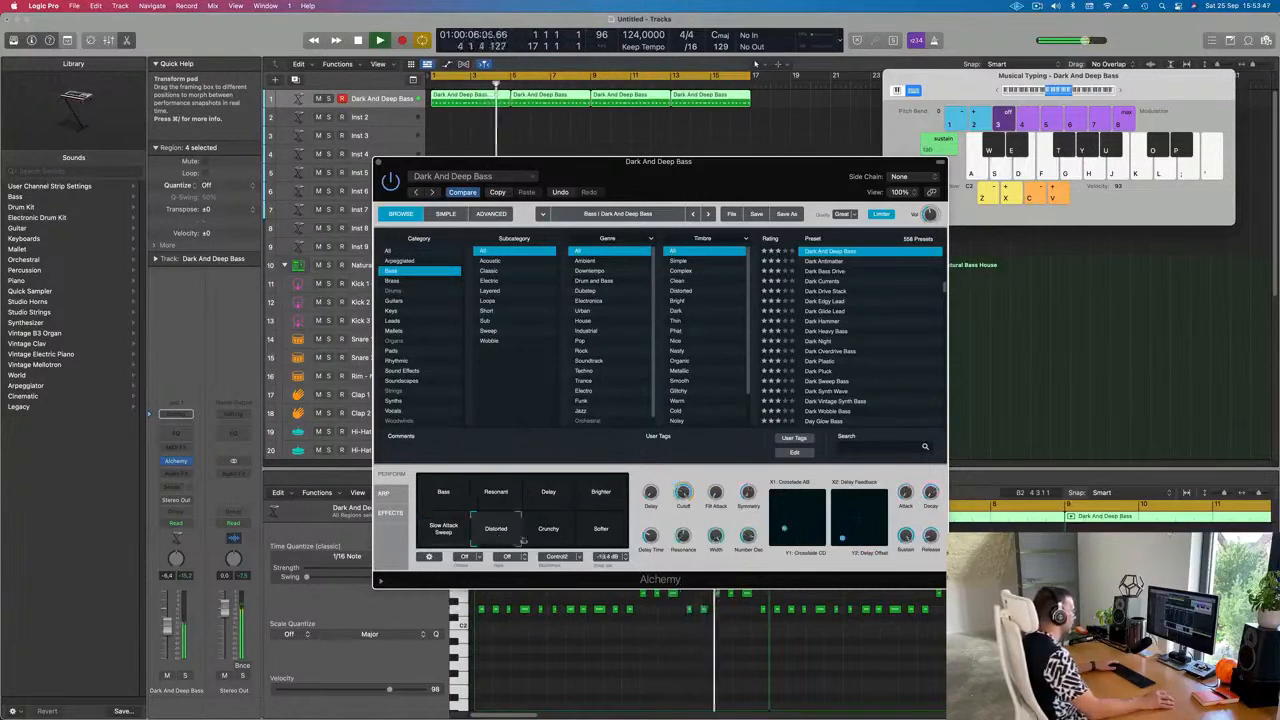
left_click(550, 538)
left_click(600, 530)
- Blend the bass sound between Delay, Brighter, Crunchy and Softer, and raise the bass track's volume to -4.6 dB
left_click(603, 494)
left_click(549, 492)
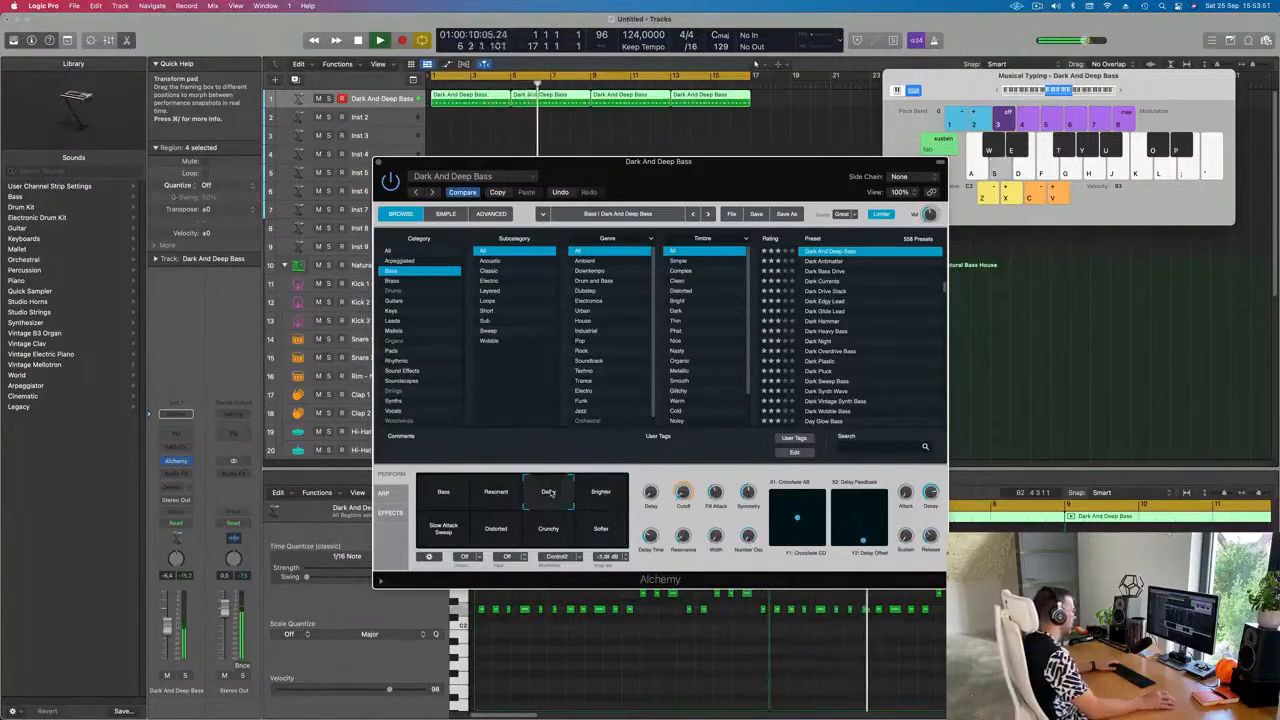
left_click_drag(572, 493, 571, 508)
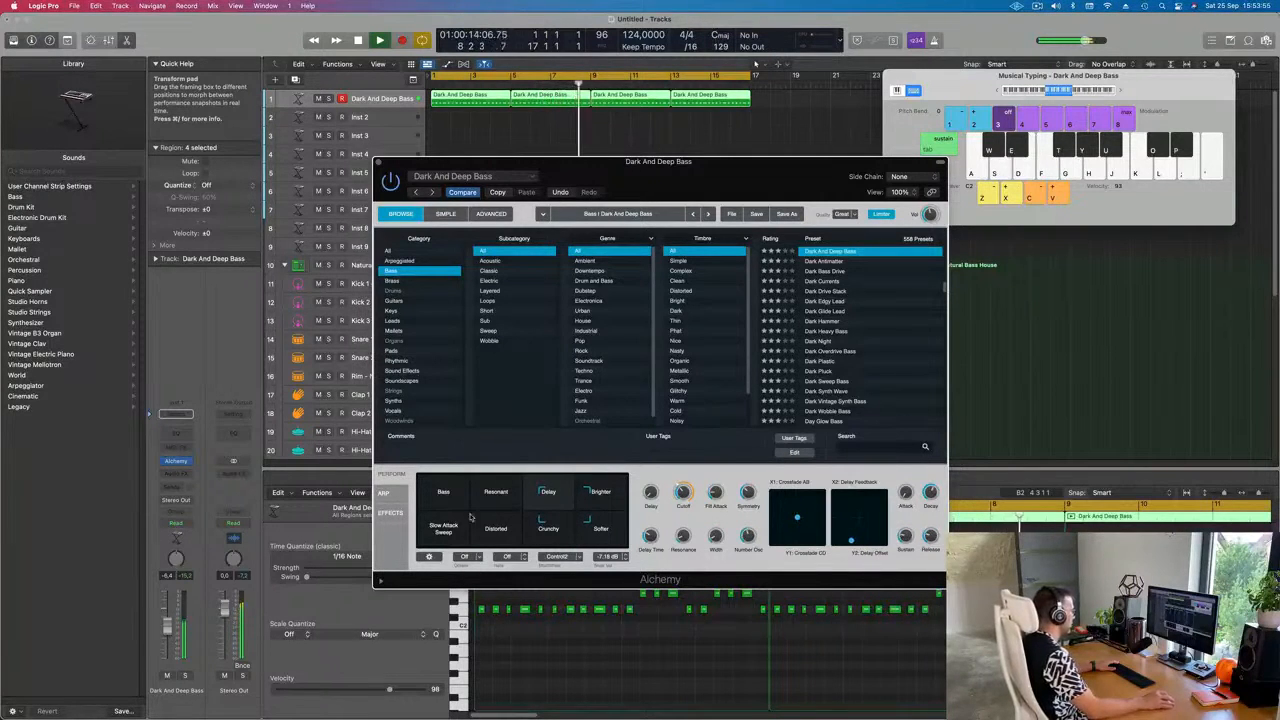
left_click(1008, 158)
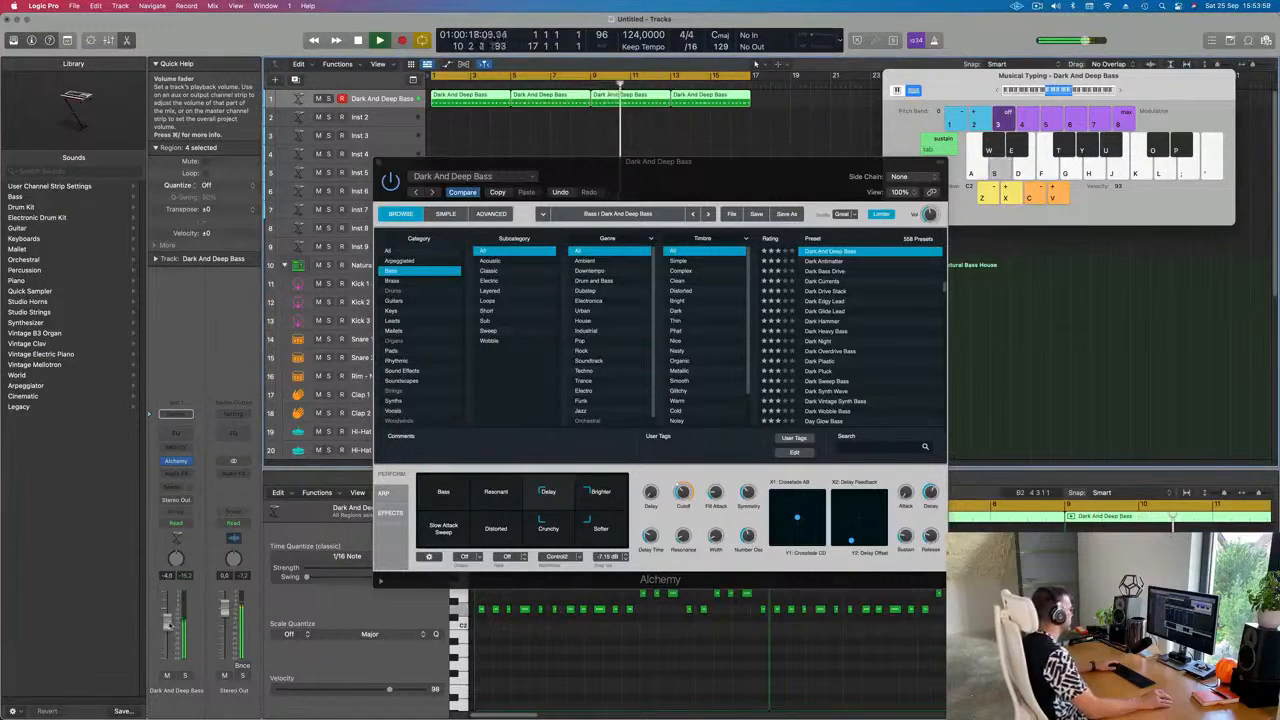
left_click_drag(640, 161, 932, 229)
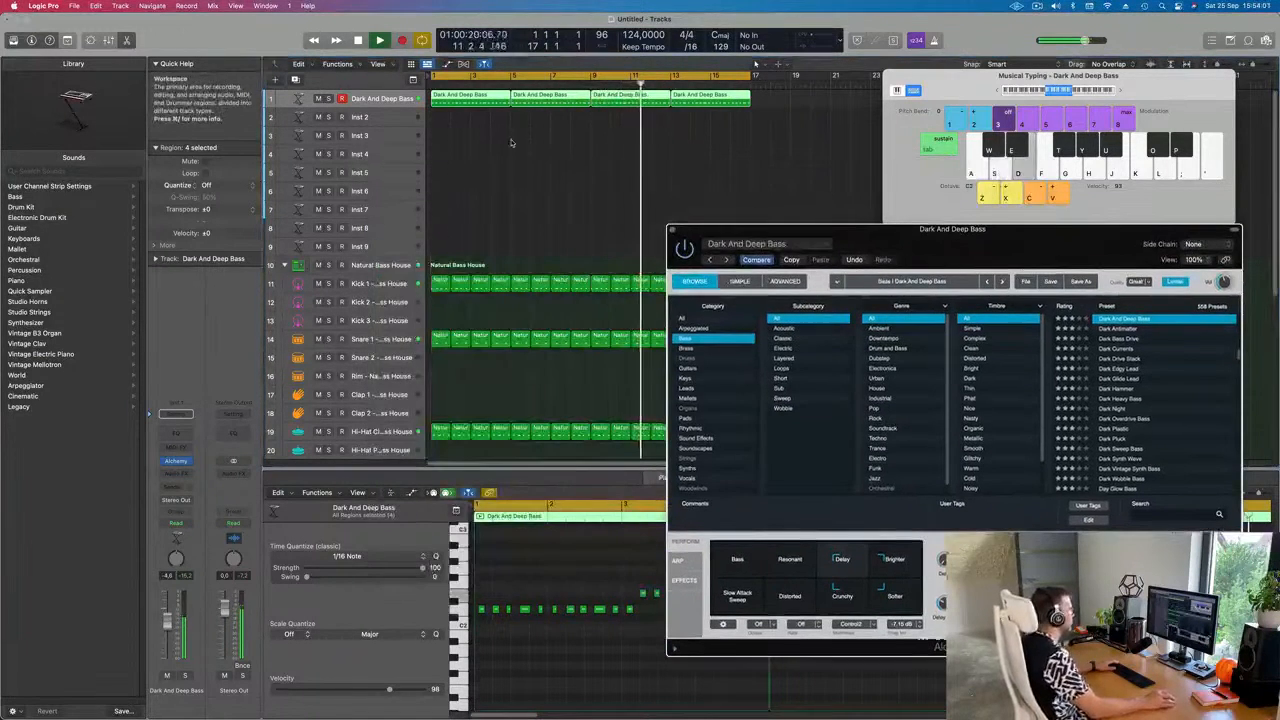
- Open Alchemy on the Inst 2 track and filter its presets to the Organs category
left_click(402, 122)
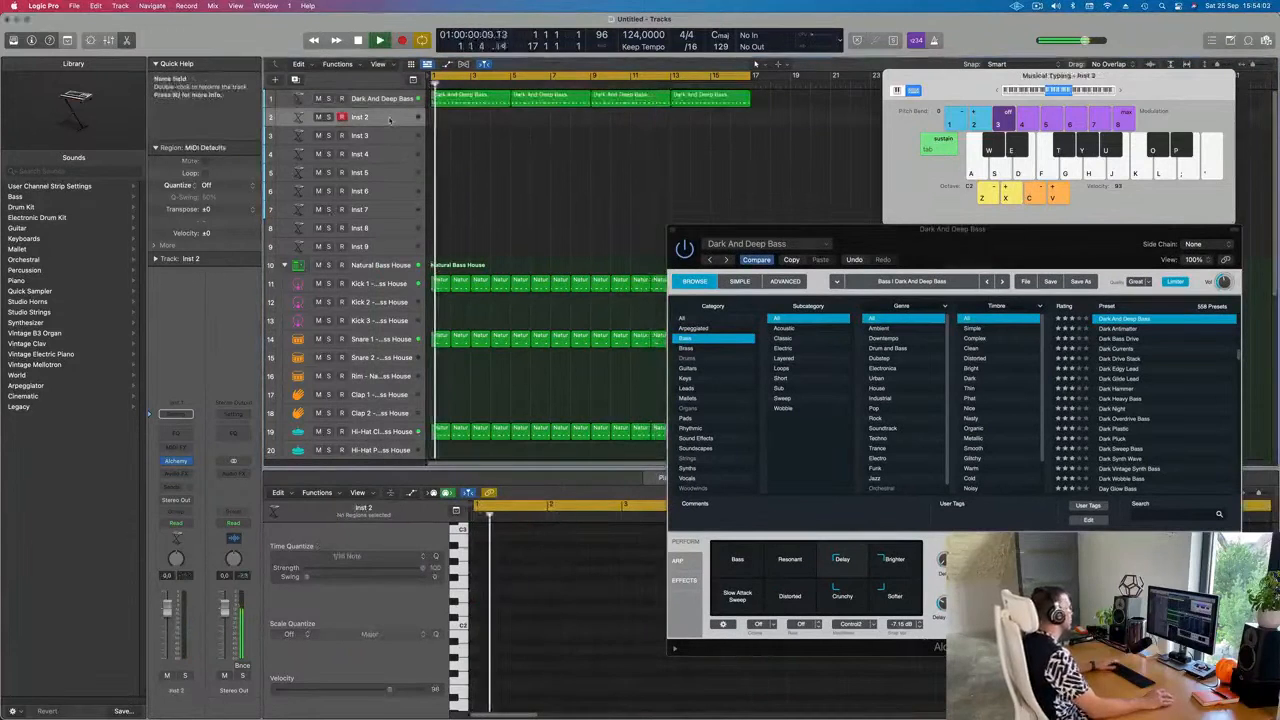
left_click(177, 461)
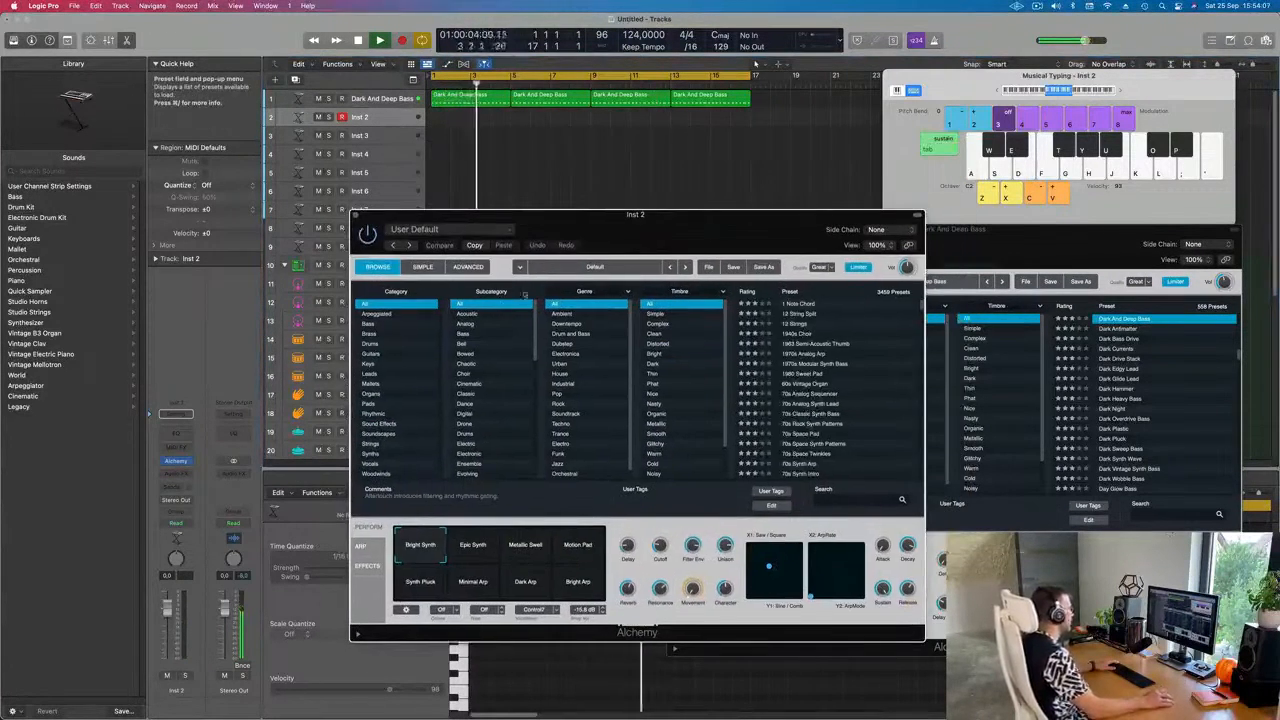
left_click(362, 364)
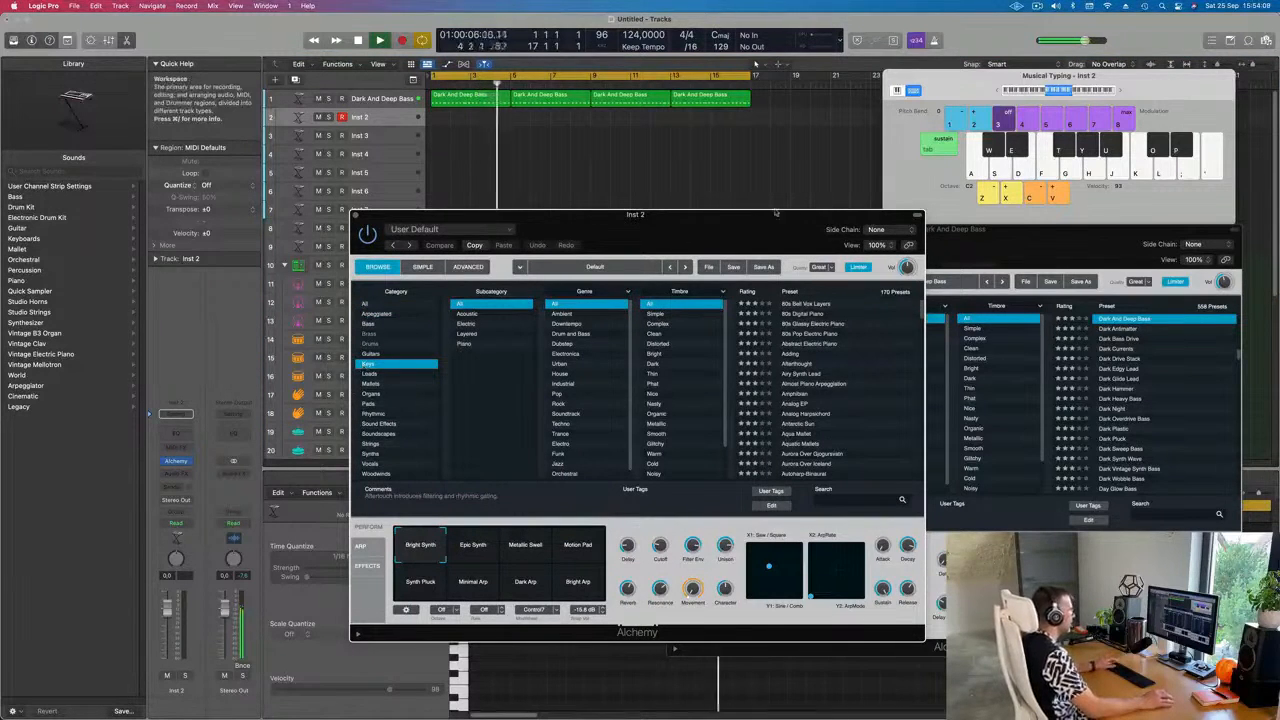
left_click_drag(748, 224, 847, 212)
left_click(474, 382)
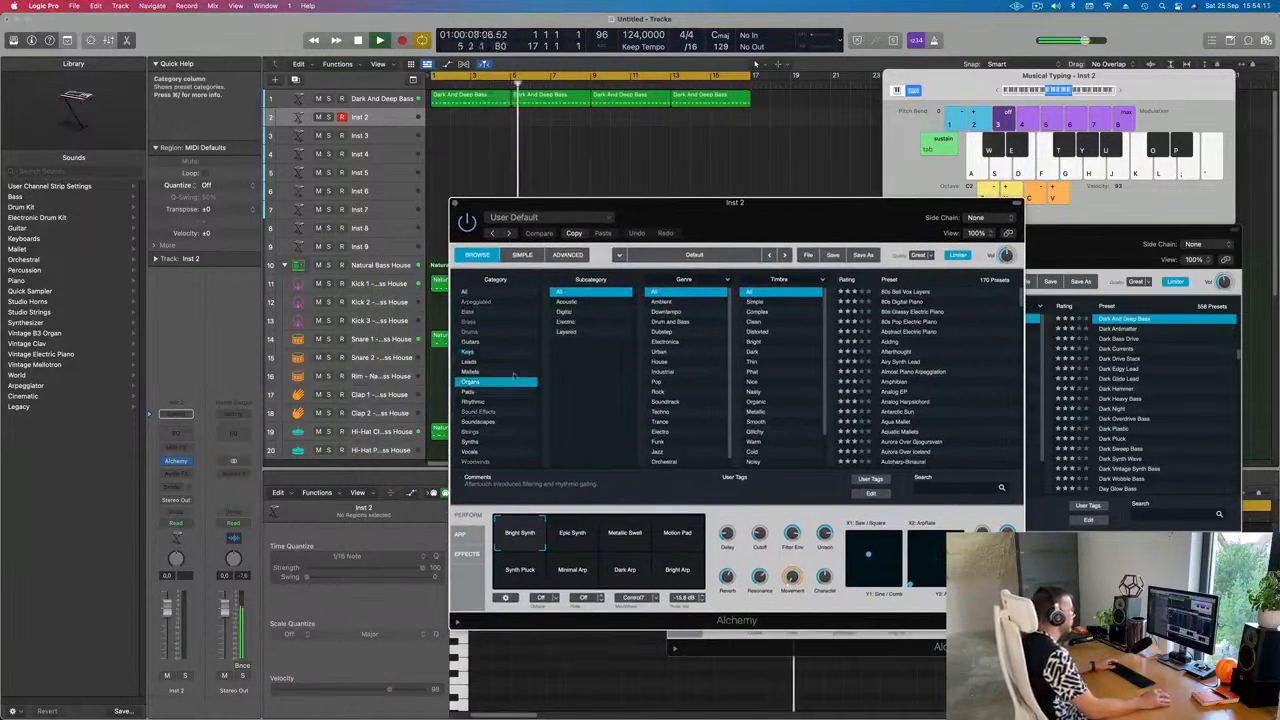
left_click_drag(773, 224, 728, 222)
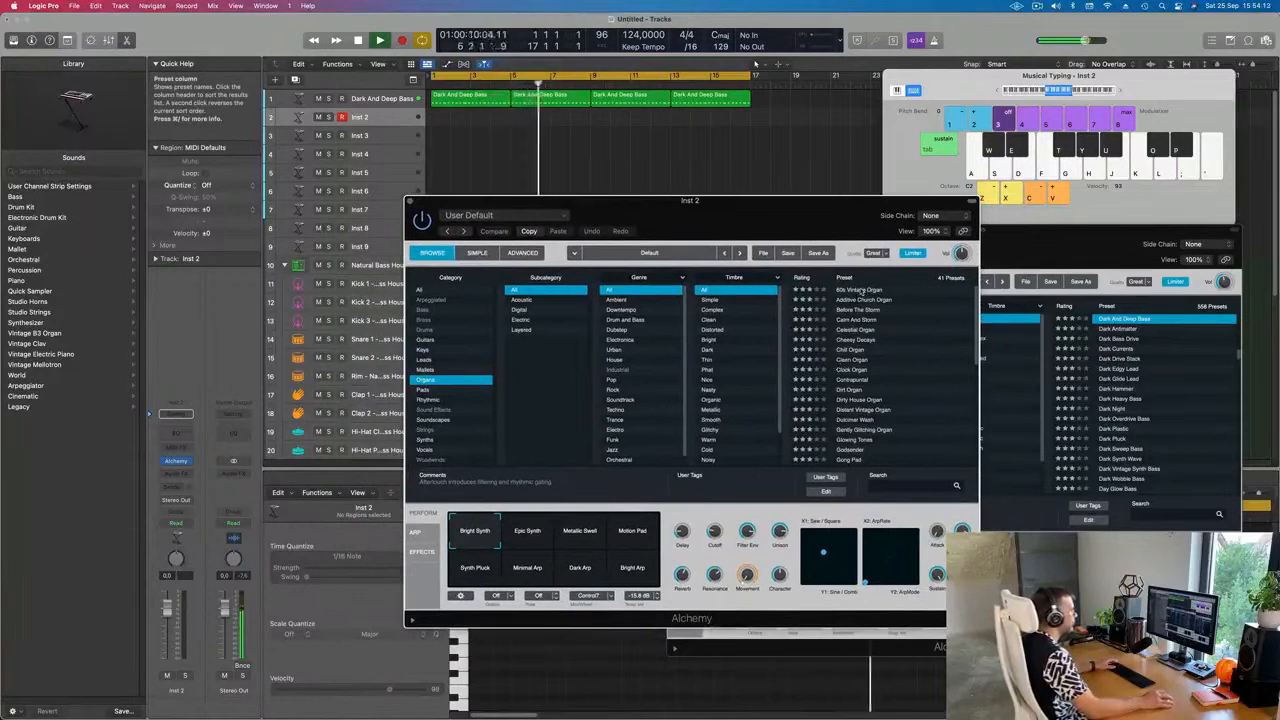
- Try the 60s Vintage Organ and Cheesy Decays presets with test notes, lowering the Musical Typing octave to C1
left_click(861, 290)
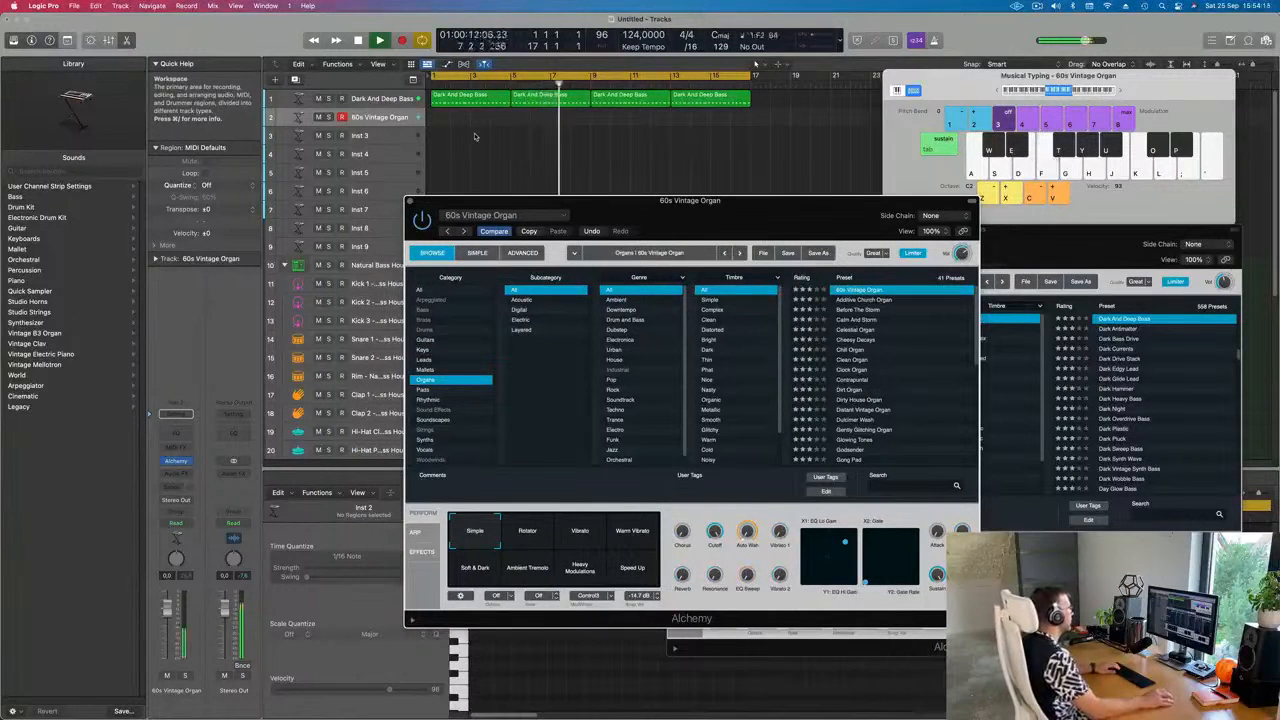
left_click(997, 92)
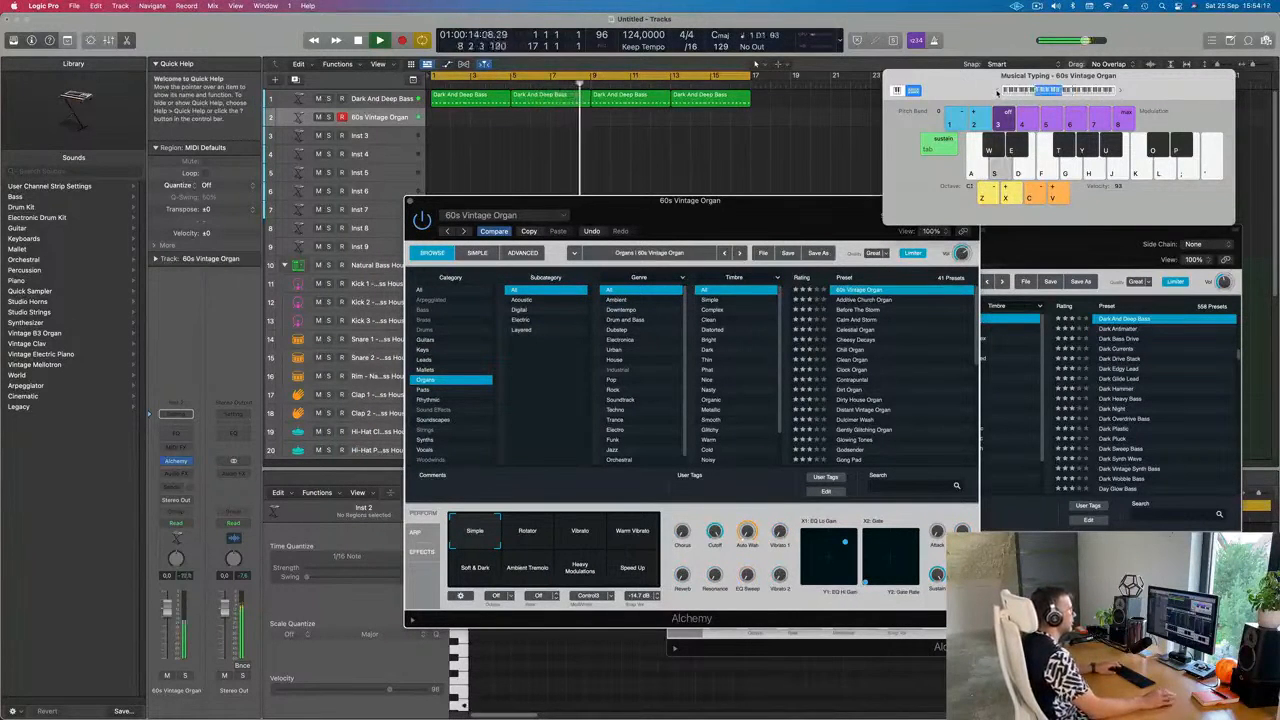
left_click(850, 340)
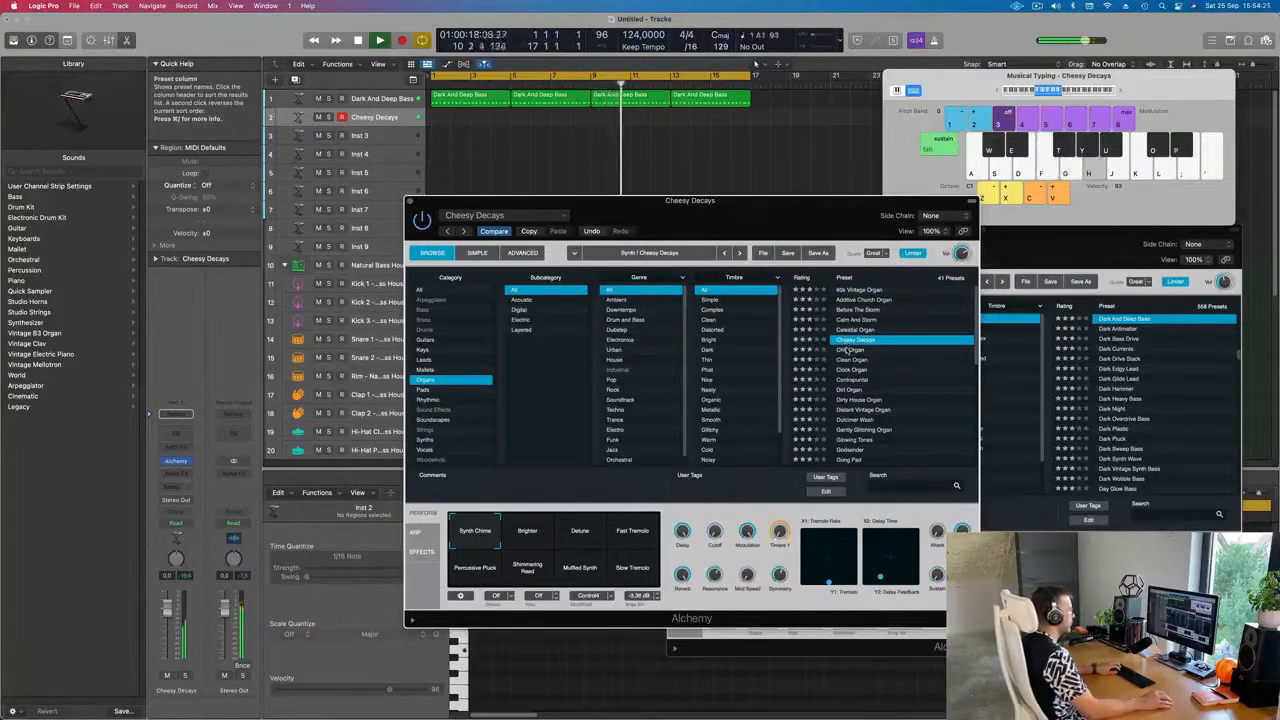
key("f")
key("k")
key("f")
key("h")
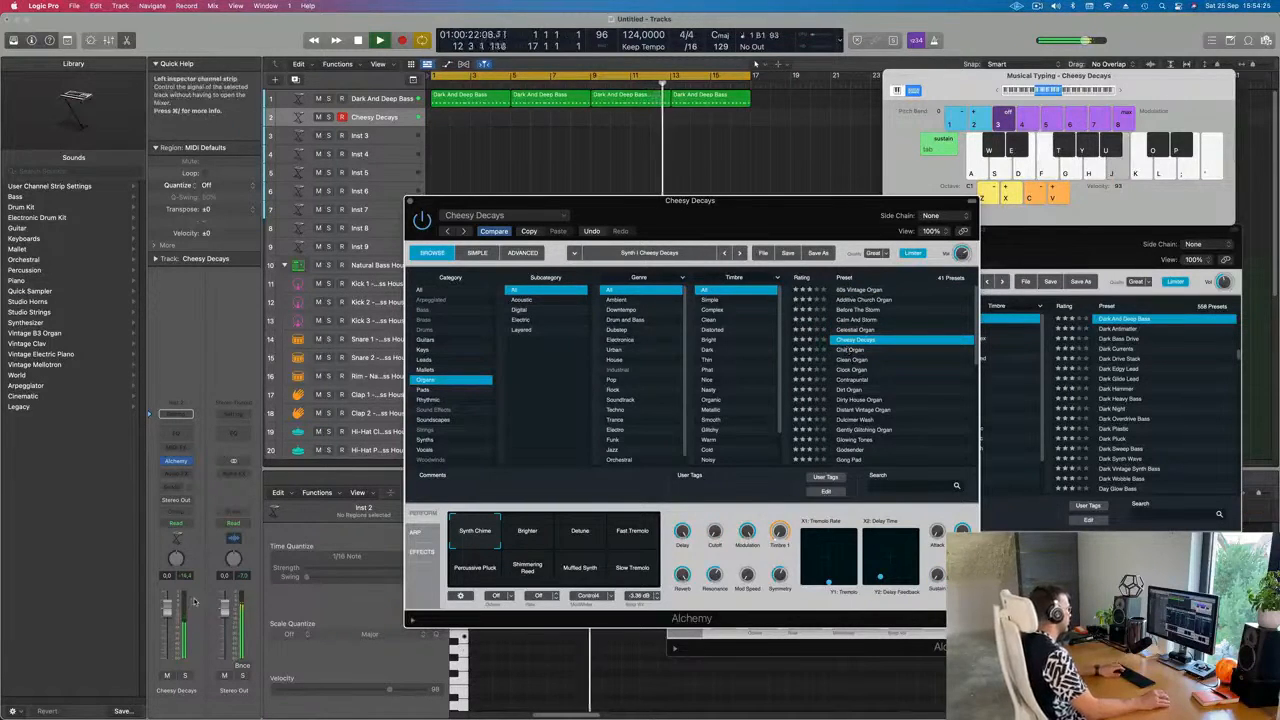
- Lower the Cheesy Decays track's volume to about -5.3 dB and play more test notes over the beat
left_click_drag(167, 608, 167, 623)
key("h")
key("j")
key("k")
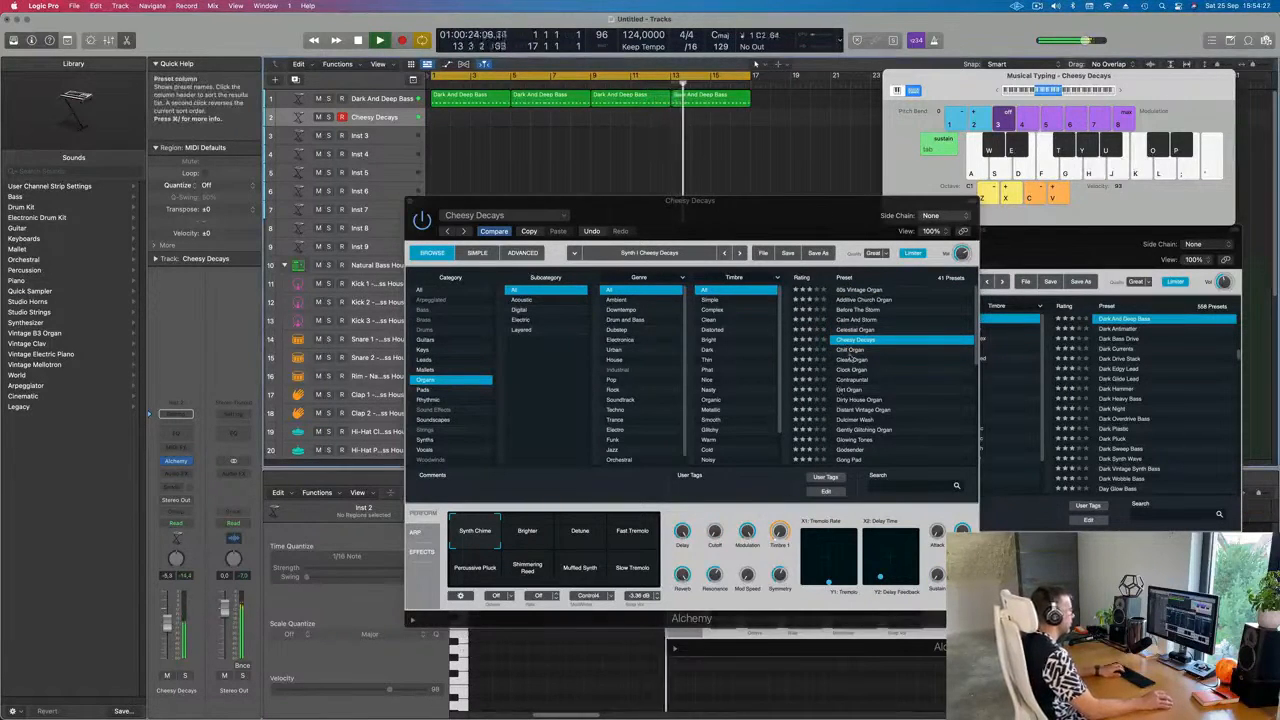
- Audition the Chill Organ, Dirt Organ, Dirty House Organ and Gently Glitching Organ presets over the bass and drums
left_click(852, 352)
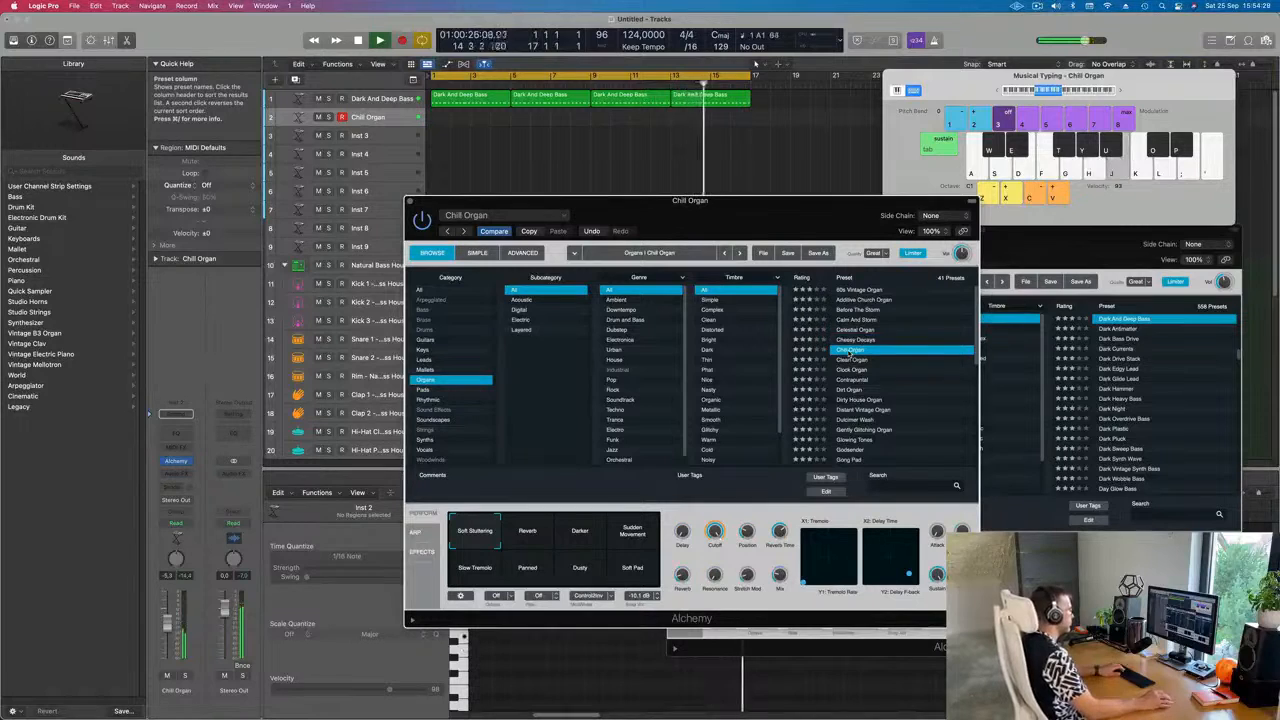
left_click(855, 389)
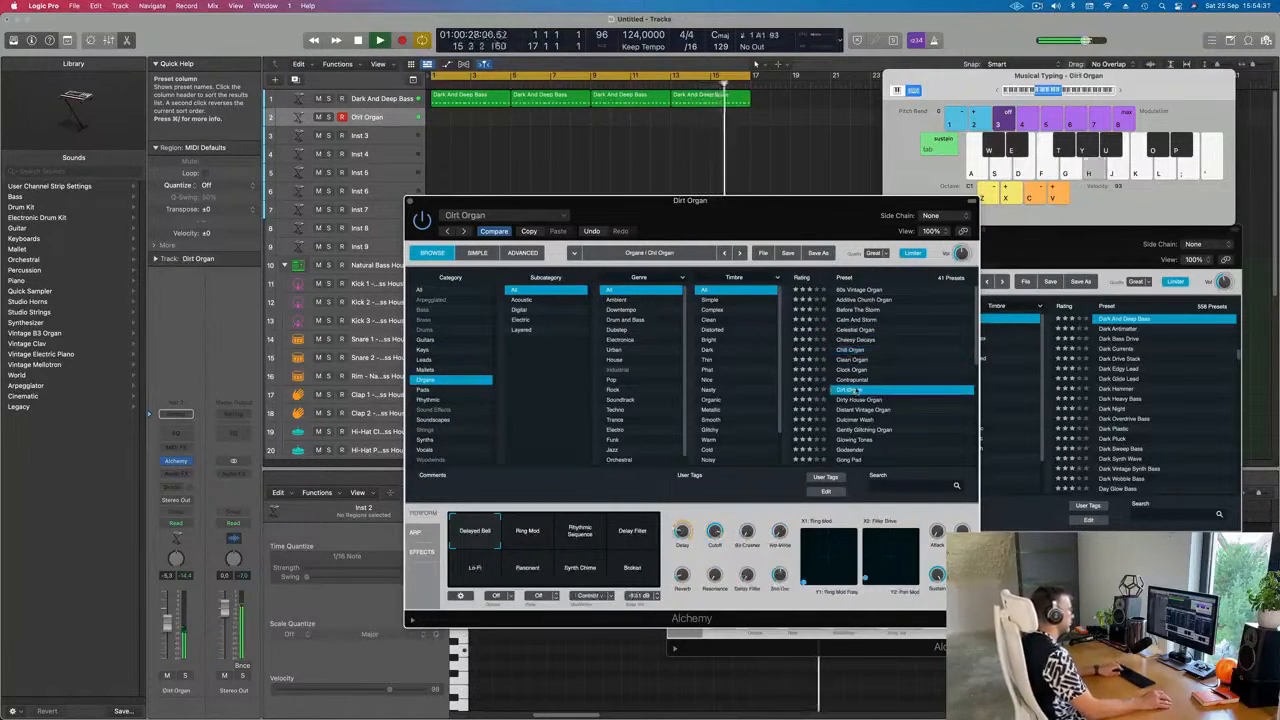
scroll(873, 383, "down", 2)
left_click(852, 362)
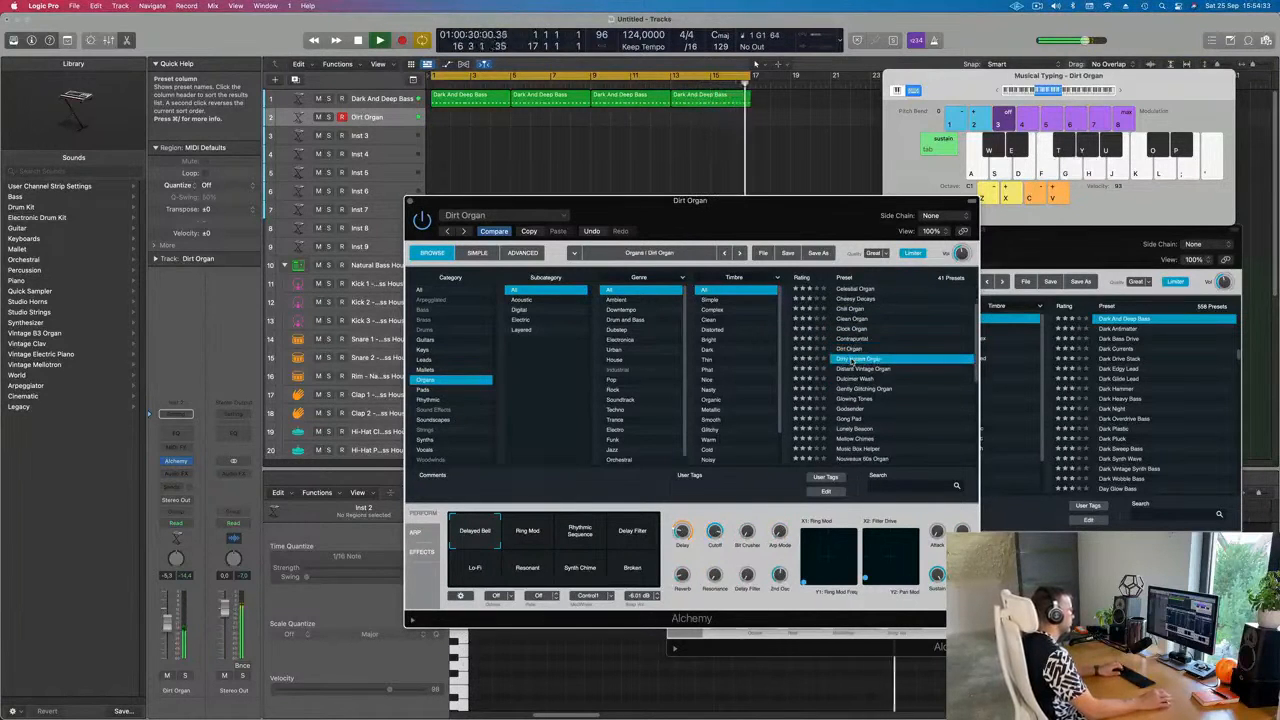
scroll(855, 368, "down", 1)
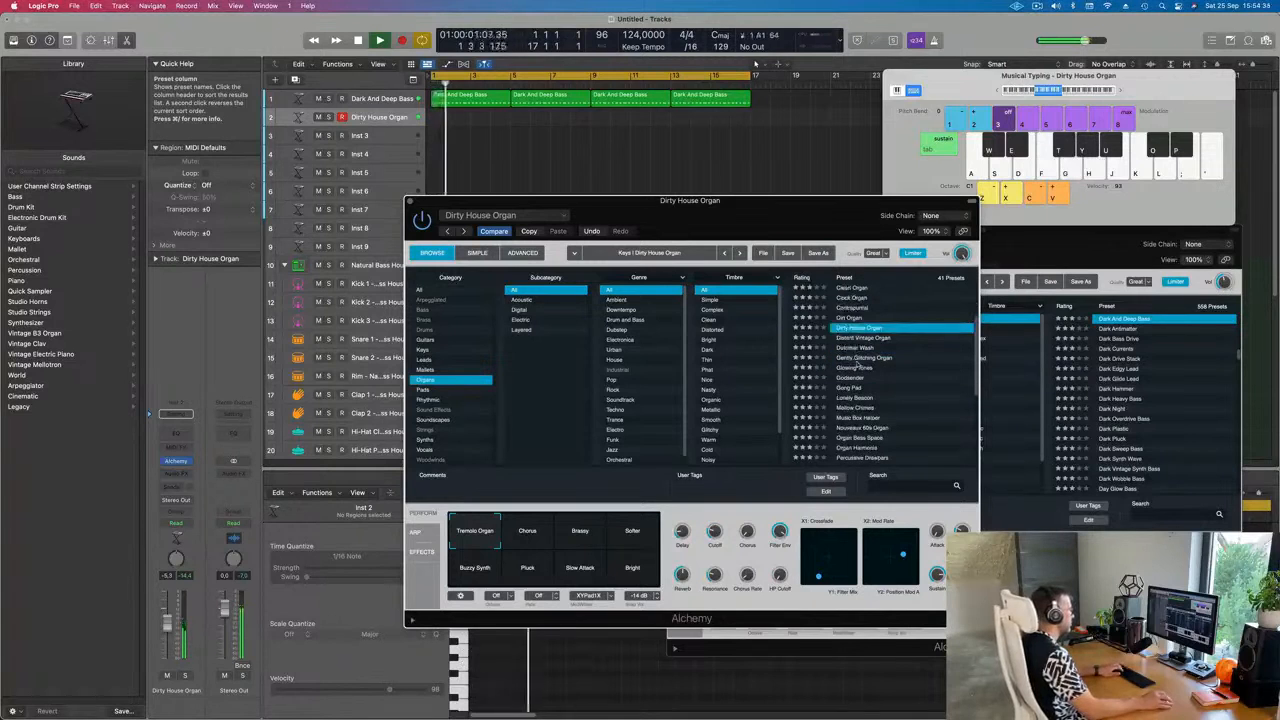
left_click(856, 359)
scroll(905, 372, "down", 2)
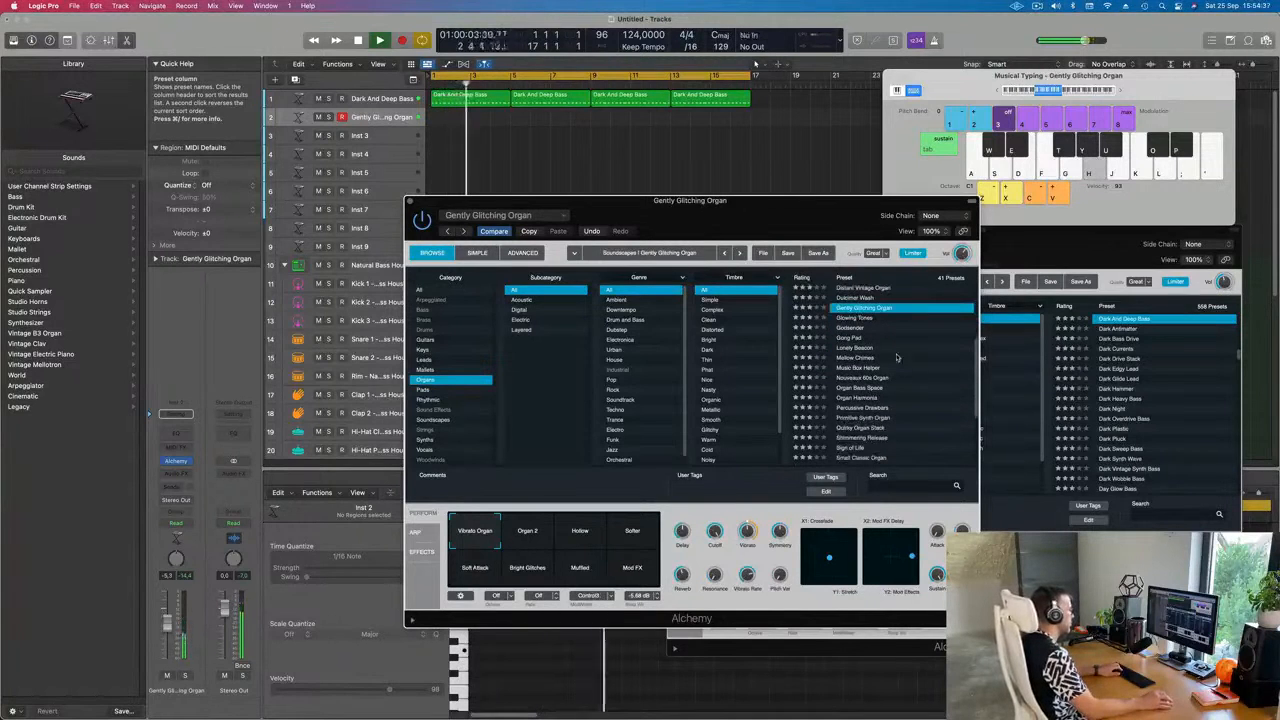
- Load the Godsender preset on the second track and play test notes, trying octave C0 before returning to C1
left_click(850, 328)
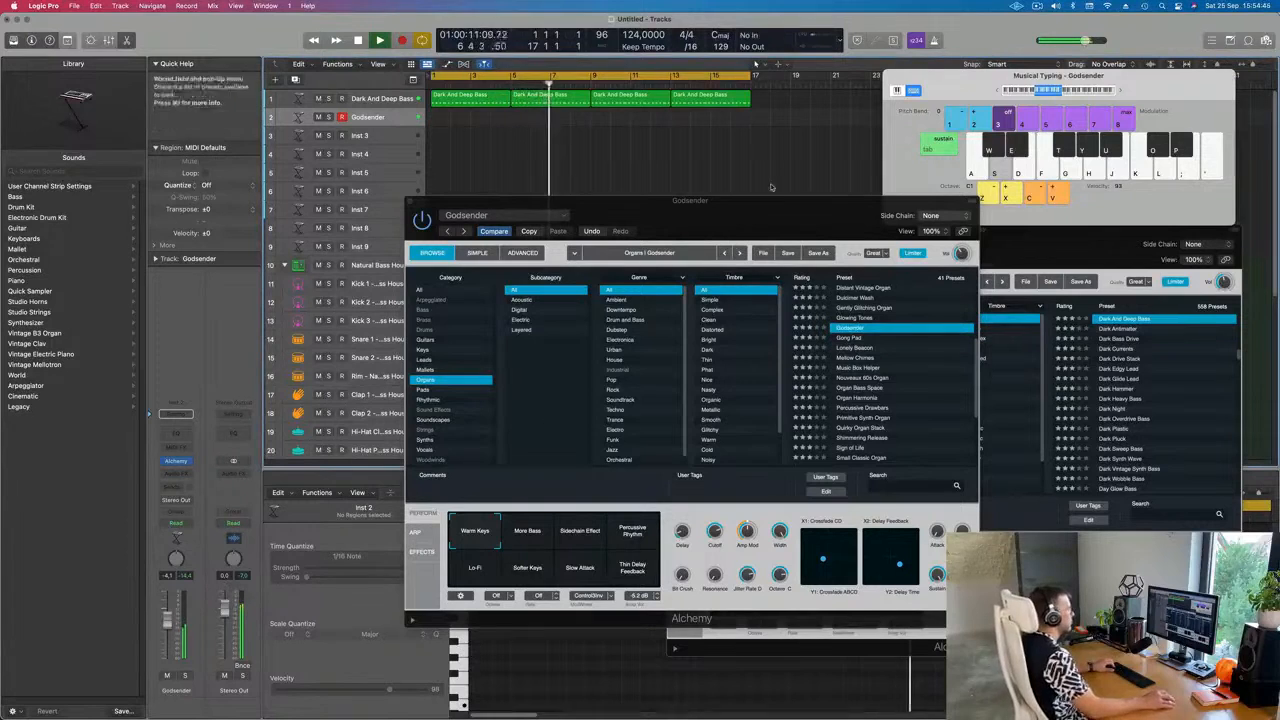
left_click(997, 92)
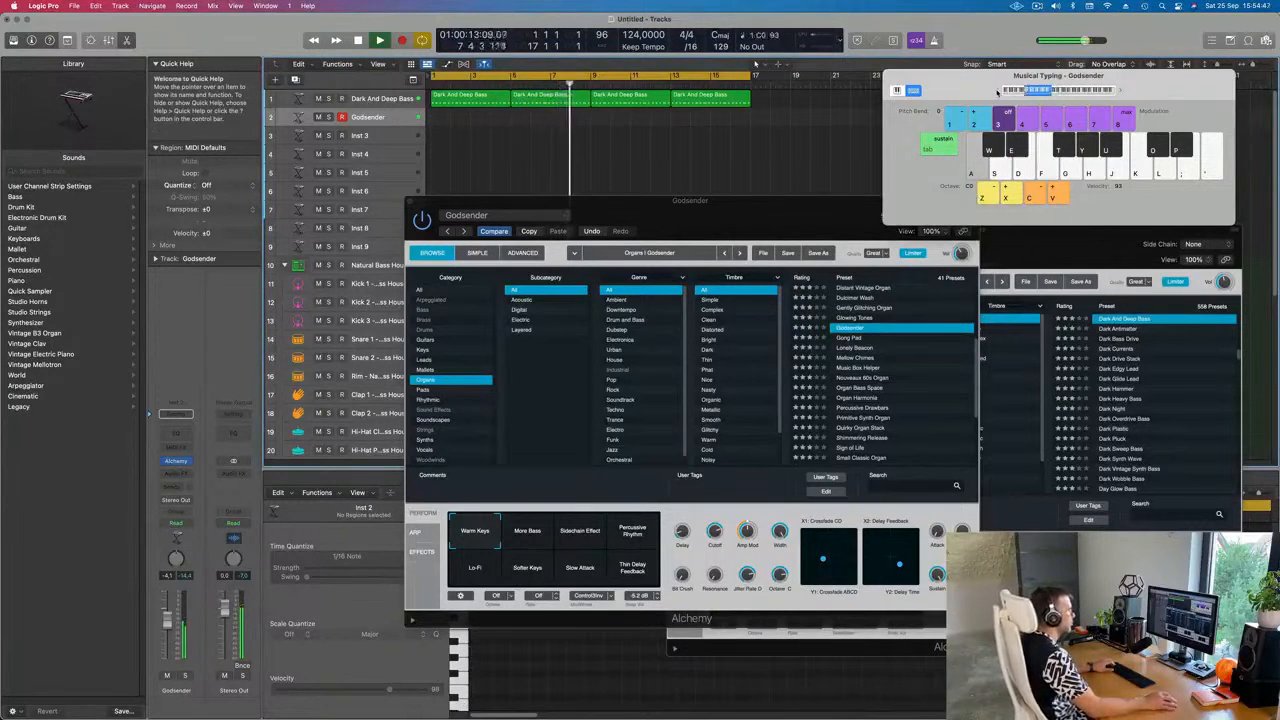
left_click(1118, 93)
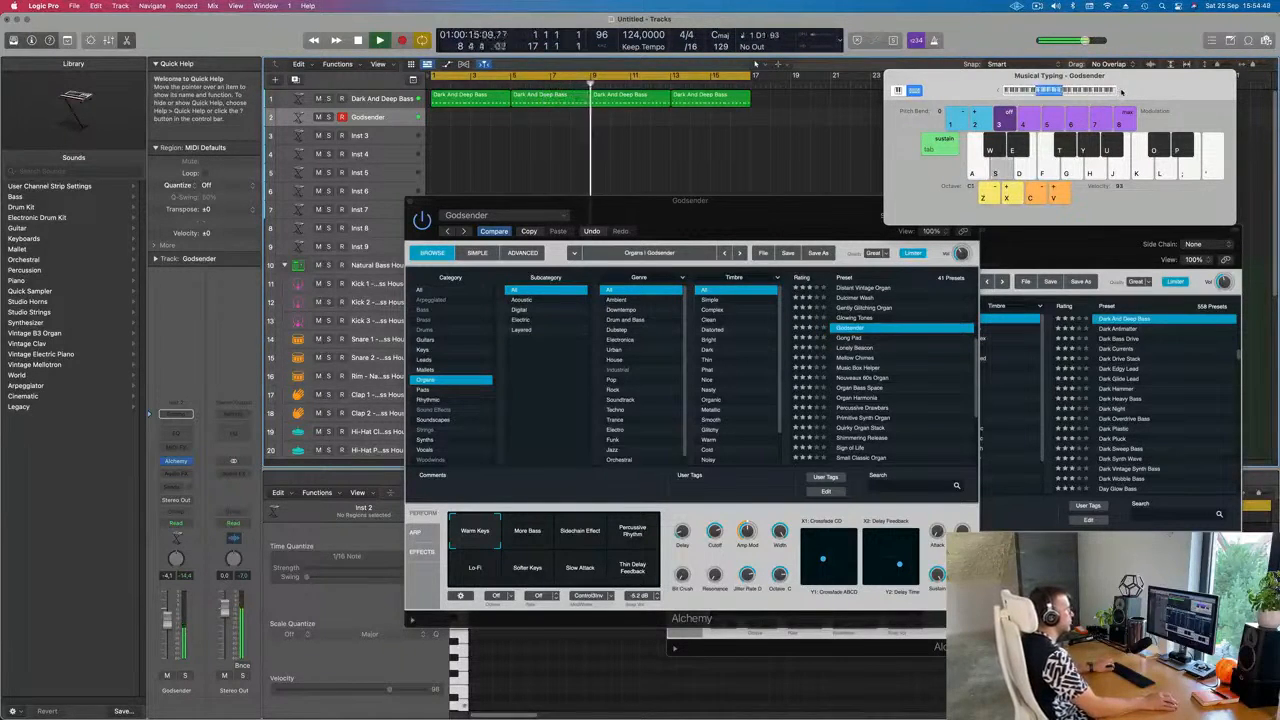
key("e")
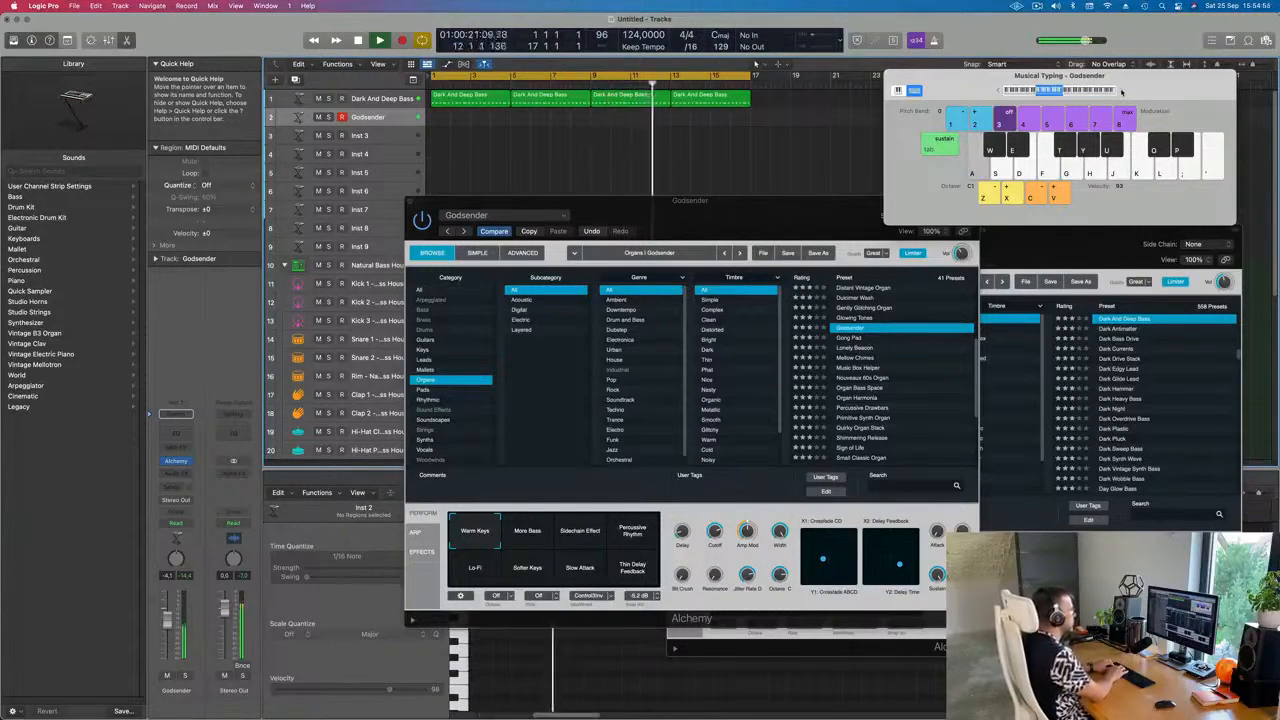
key("s")
key("a")
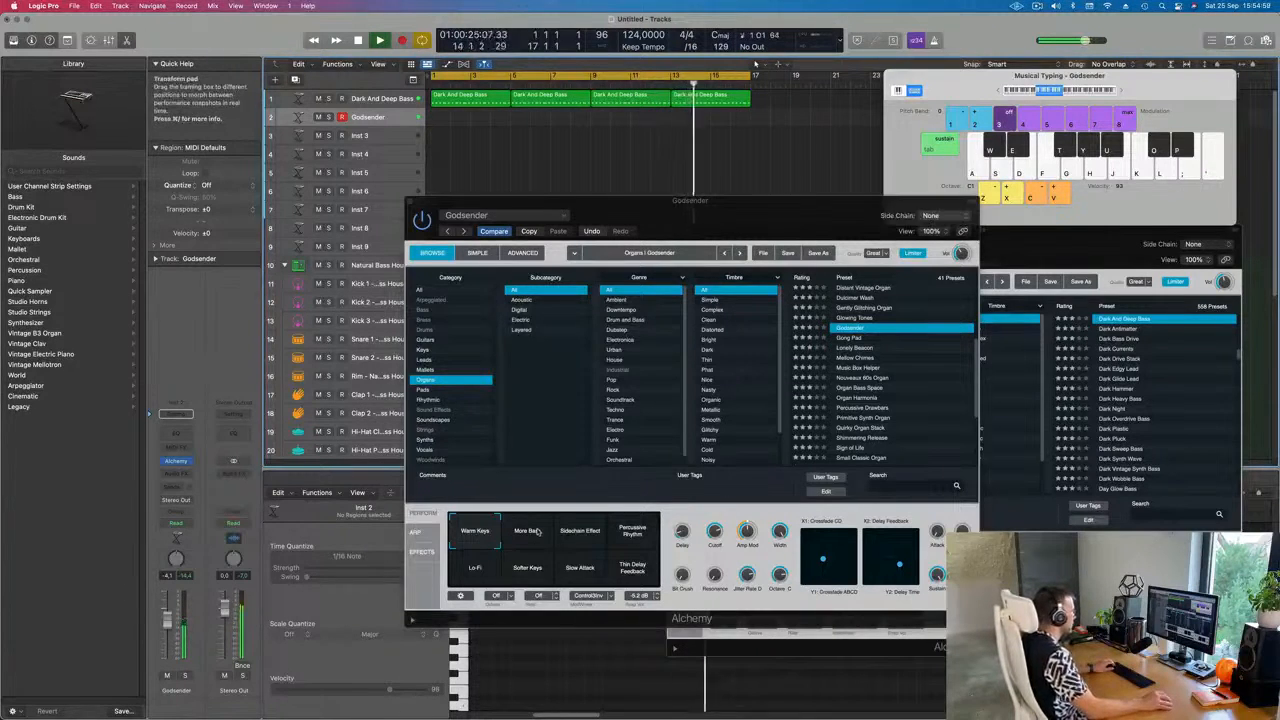
- Try Godsender's More Bass, Sidechain Effect, Percussive Rhythm and Lo-Fi variations, and raise the track's volume to -2.2 dB
left_click(549, 538)
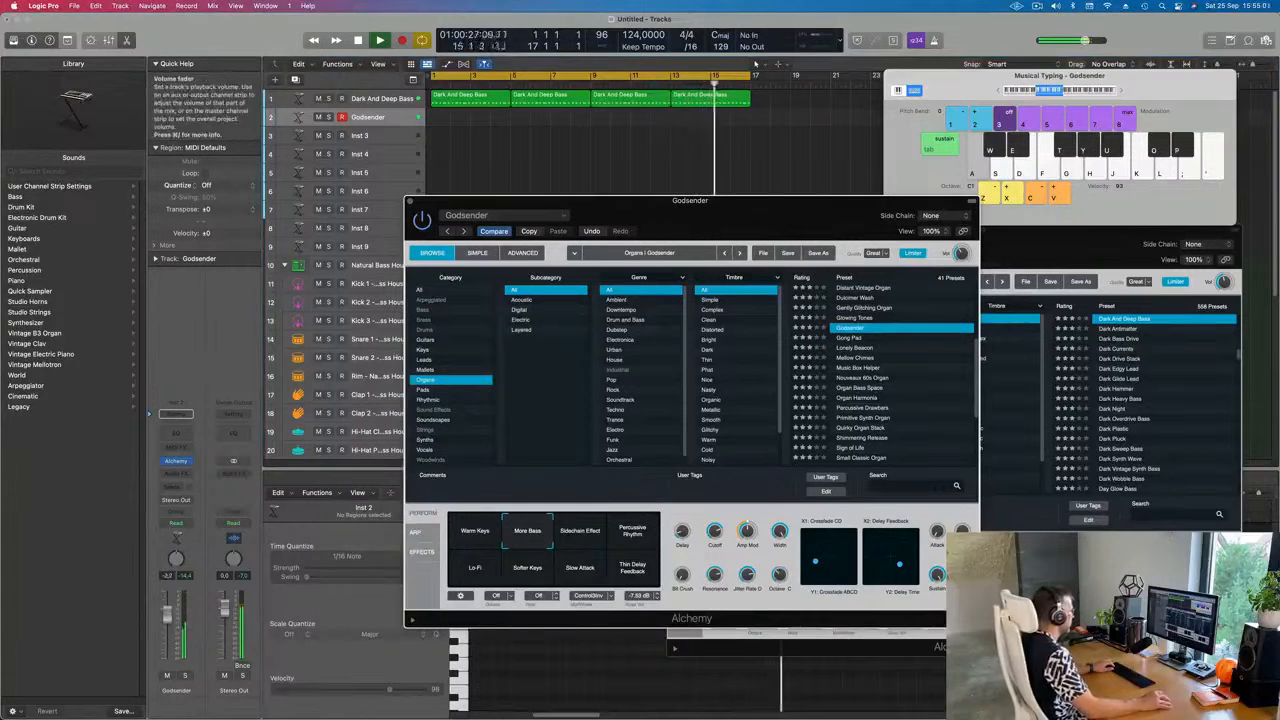
left_click(580, 533)
key("s")
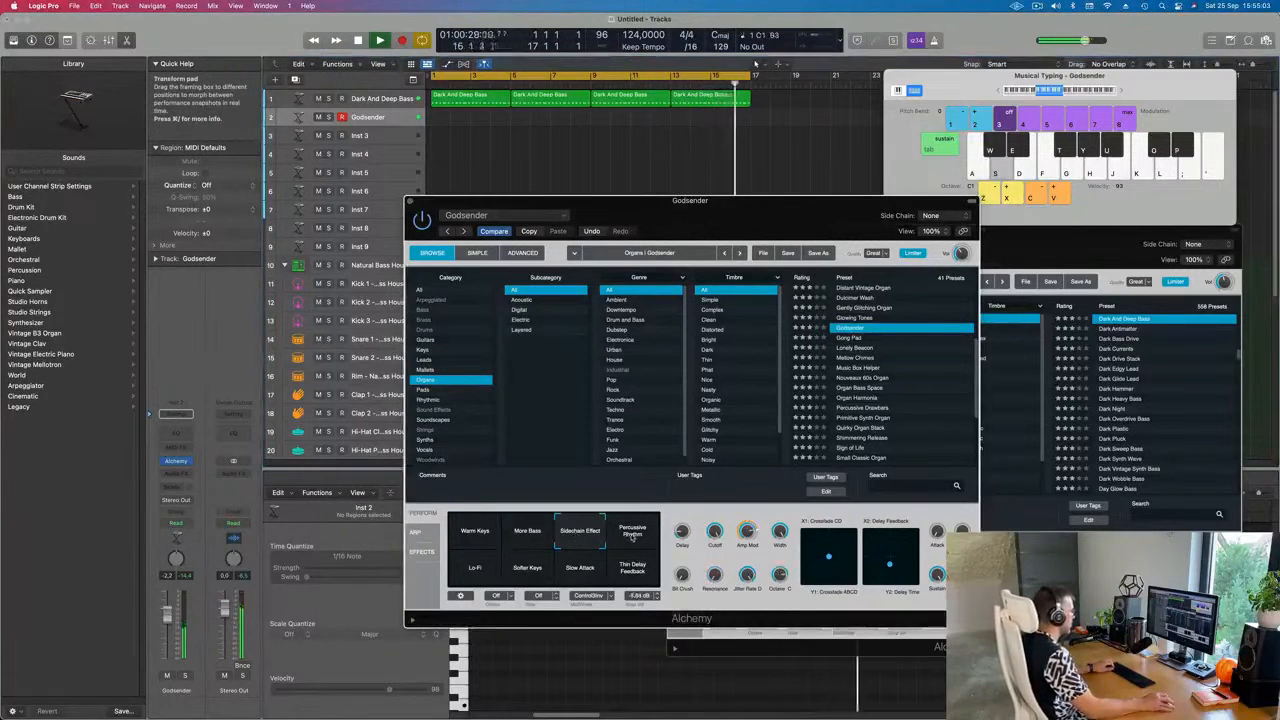
left_click(632, 535)
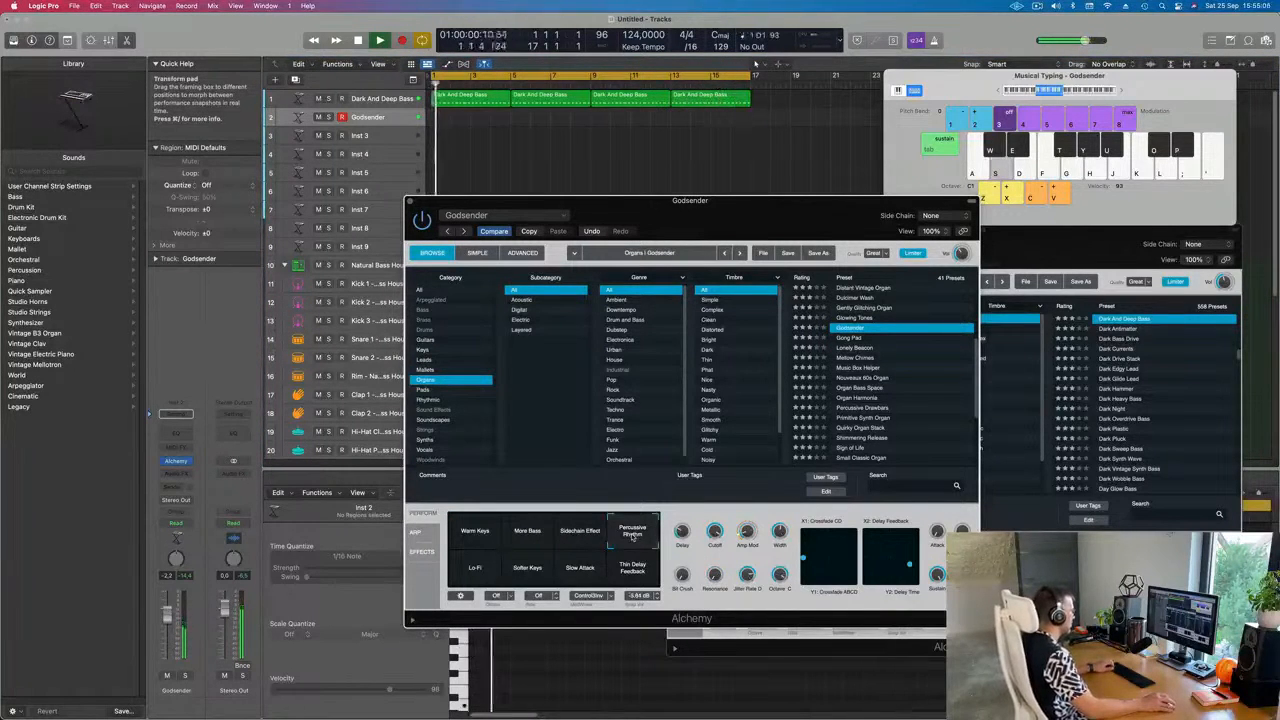
left_click(474, 567)
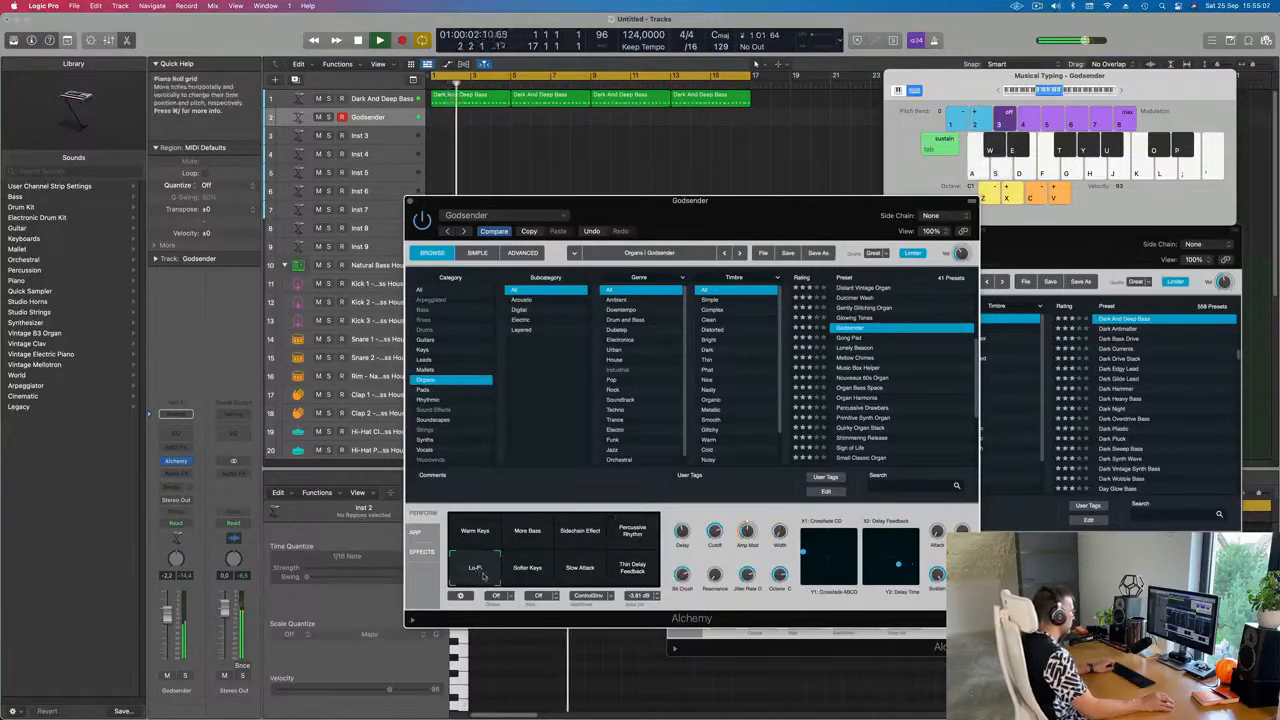
- Set the Godsender sound to the Softer Keys variation and play test notes with it over the beat
left_click(529, 570)
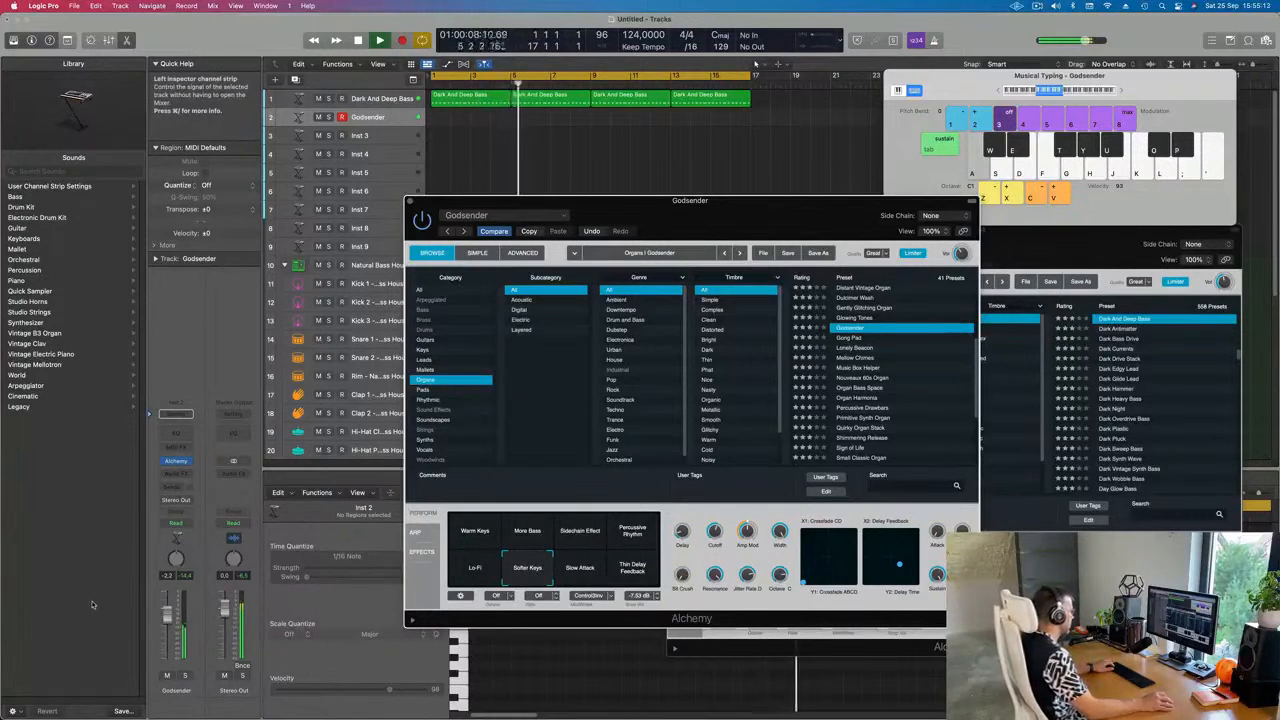
key("a")
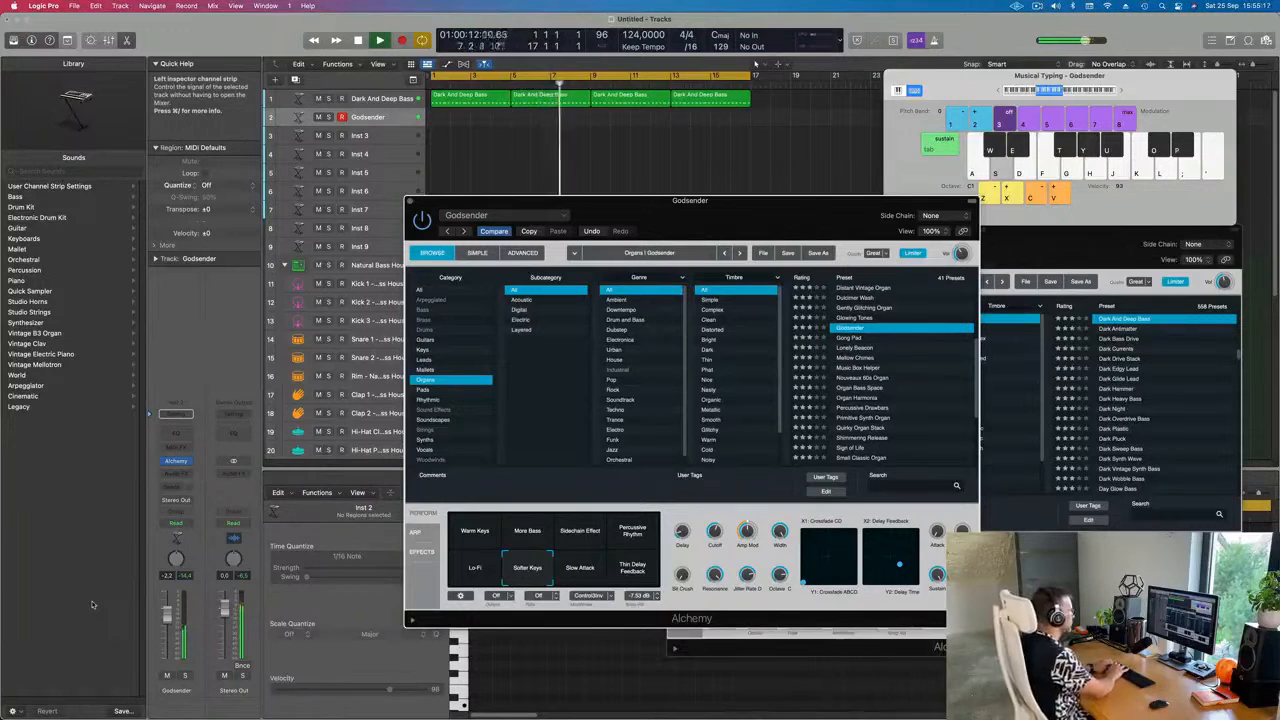
key("a")
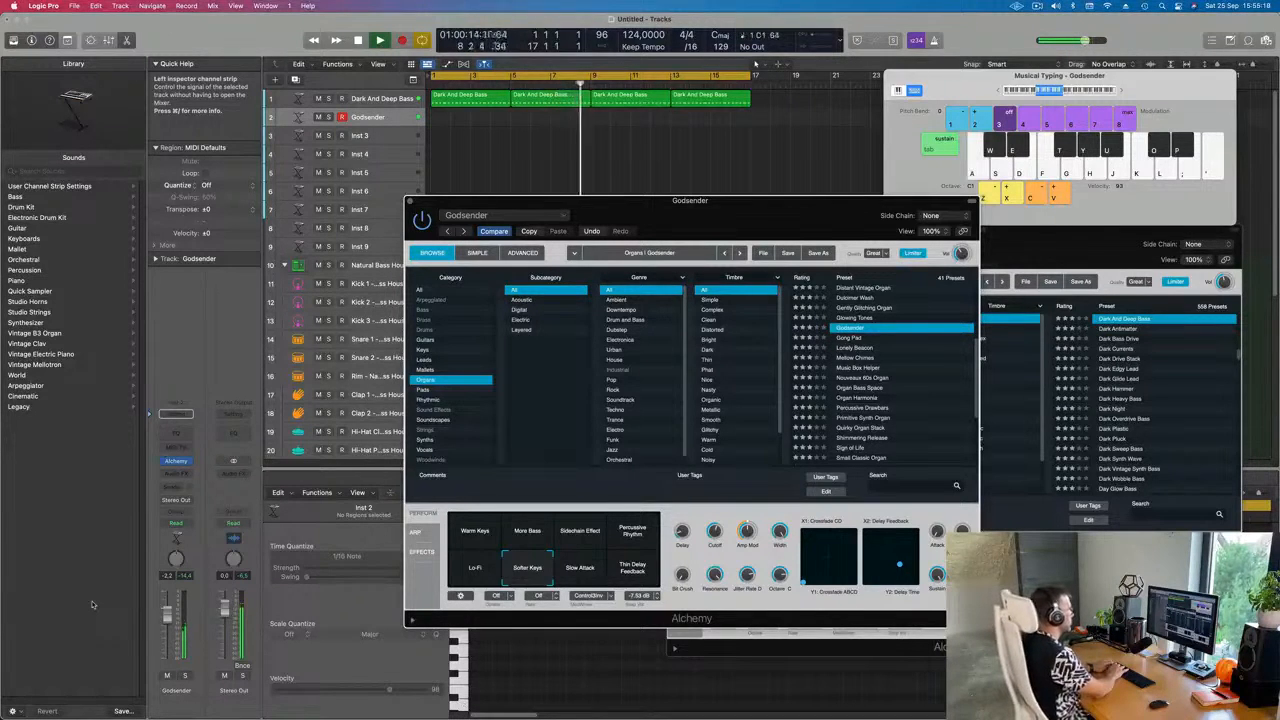
- Record sustained C and D notes with Godsender over the beat and move the recorded region to bar 1
key("a")
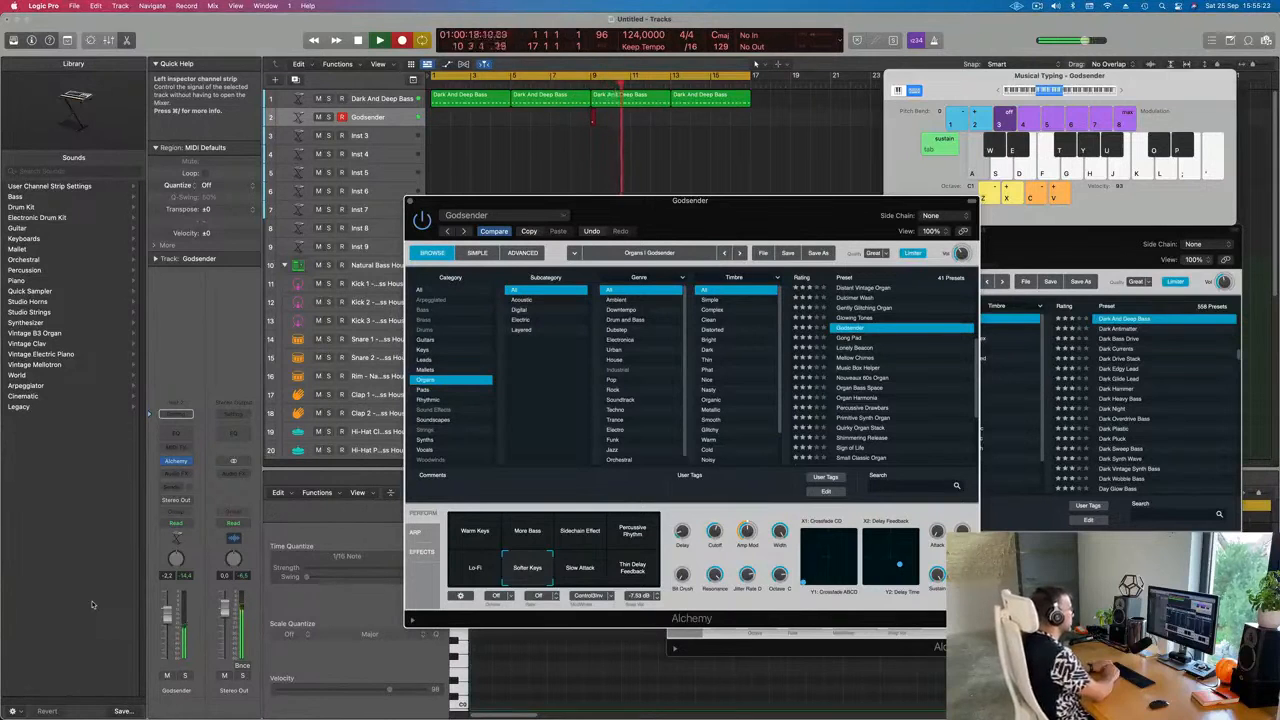
key("s")
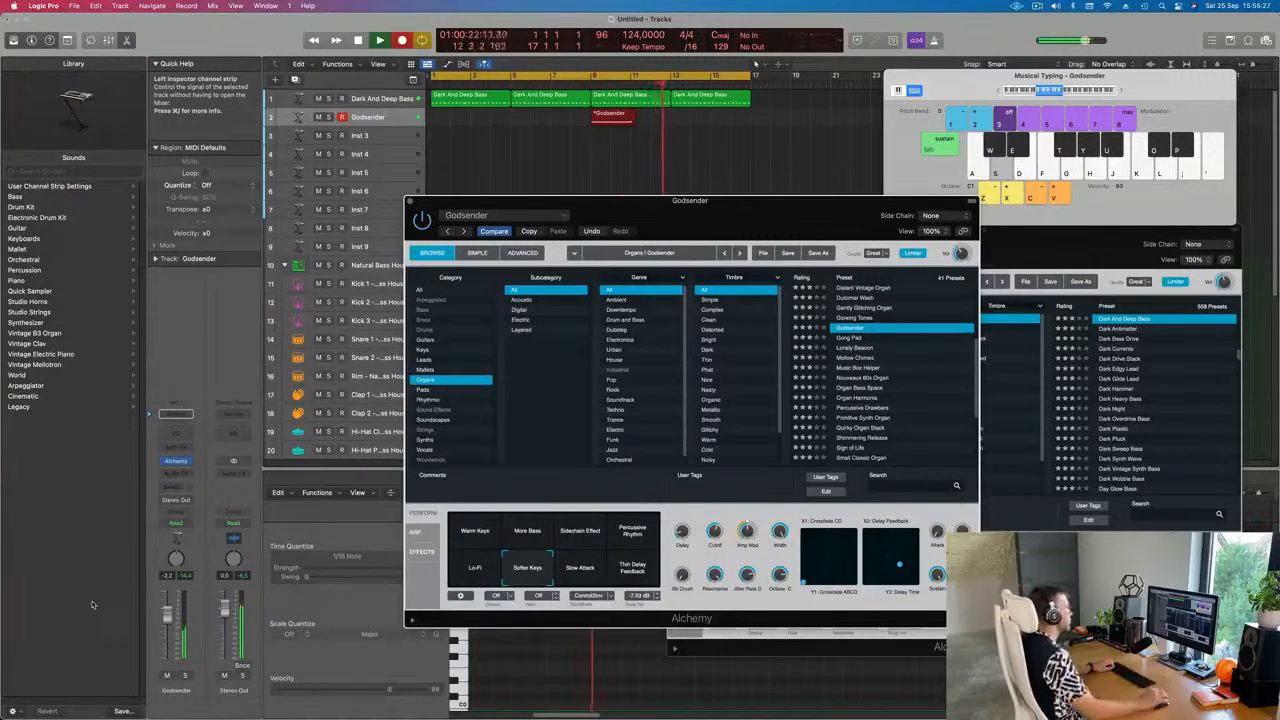
key("space")
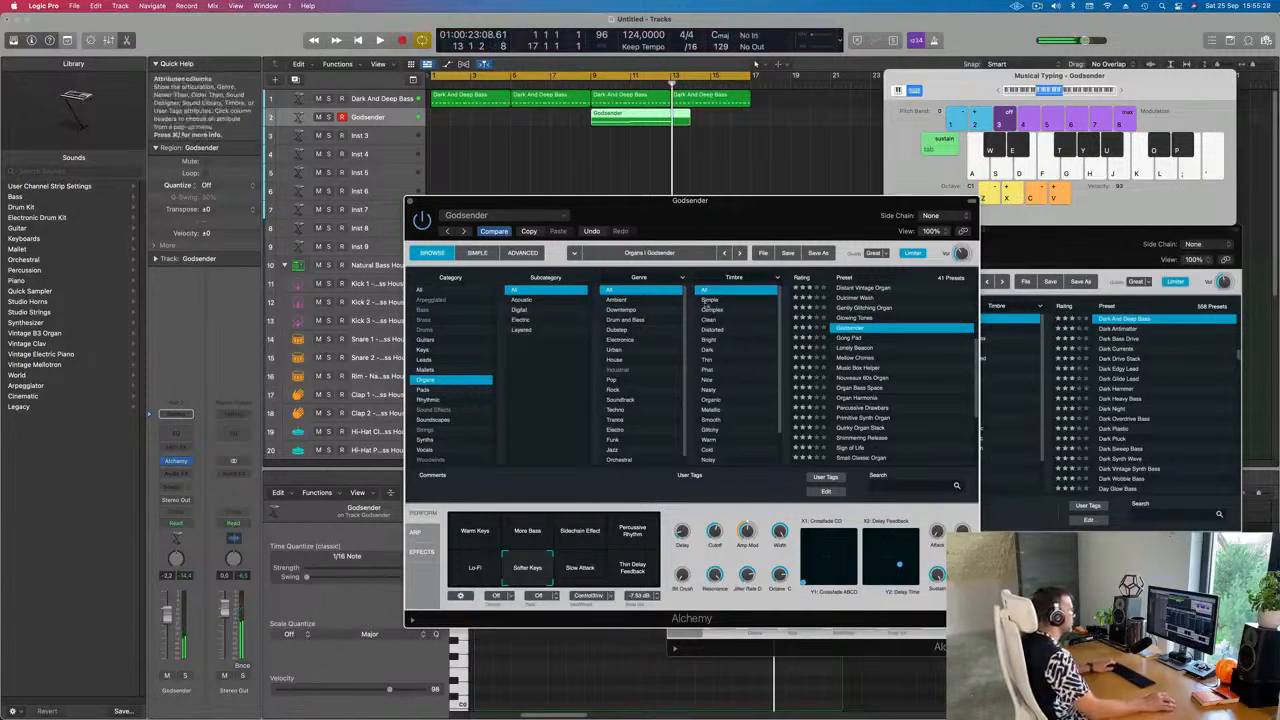
left_click_drag(630, 116, 470, 115)
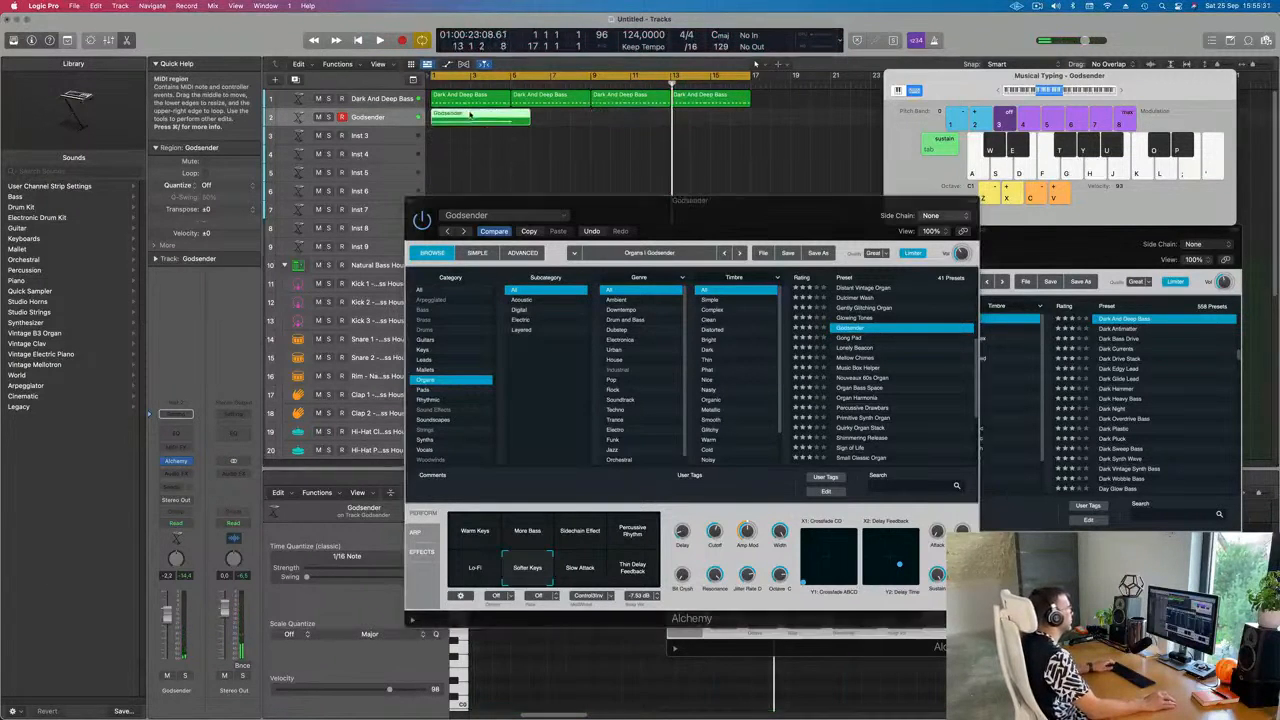
- Clear the Godsender window off the tracks and review the recorded notes in the Piano Roll up to the region's end
key("e")
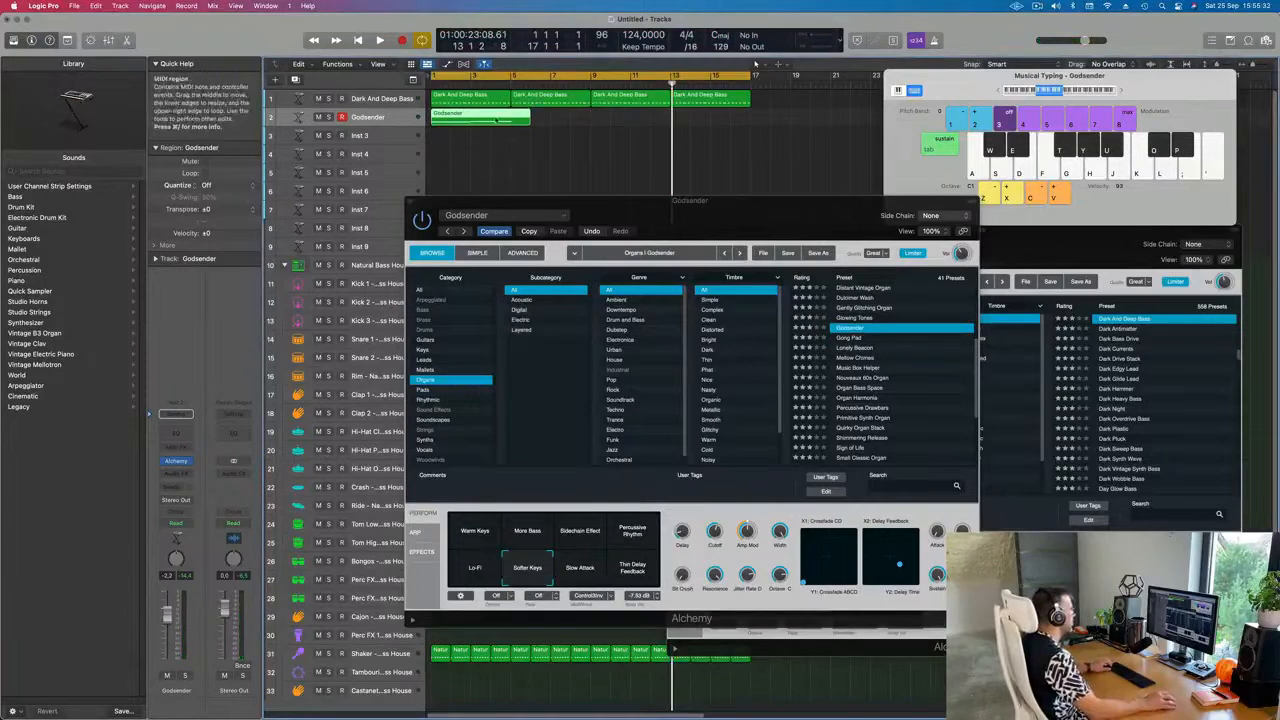
left_click_drag(665, 225, 955, 43)
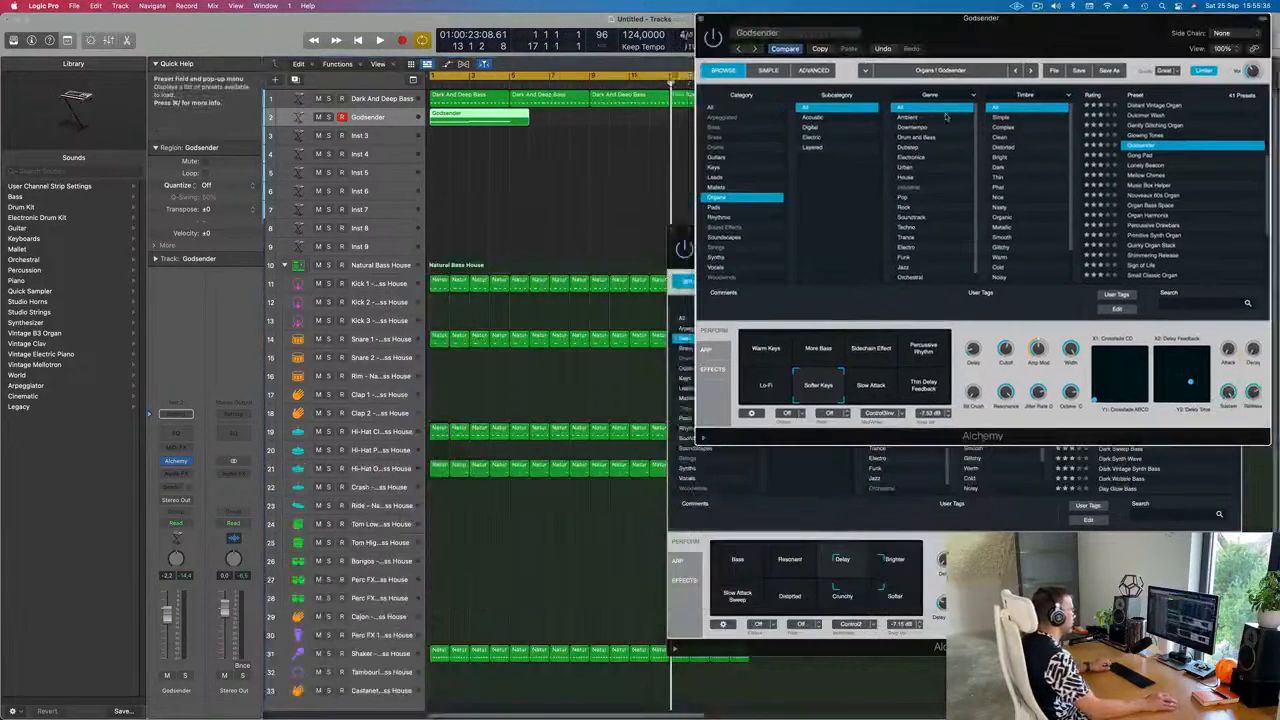
key("e")
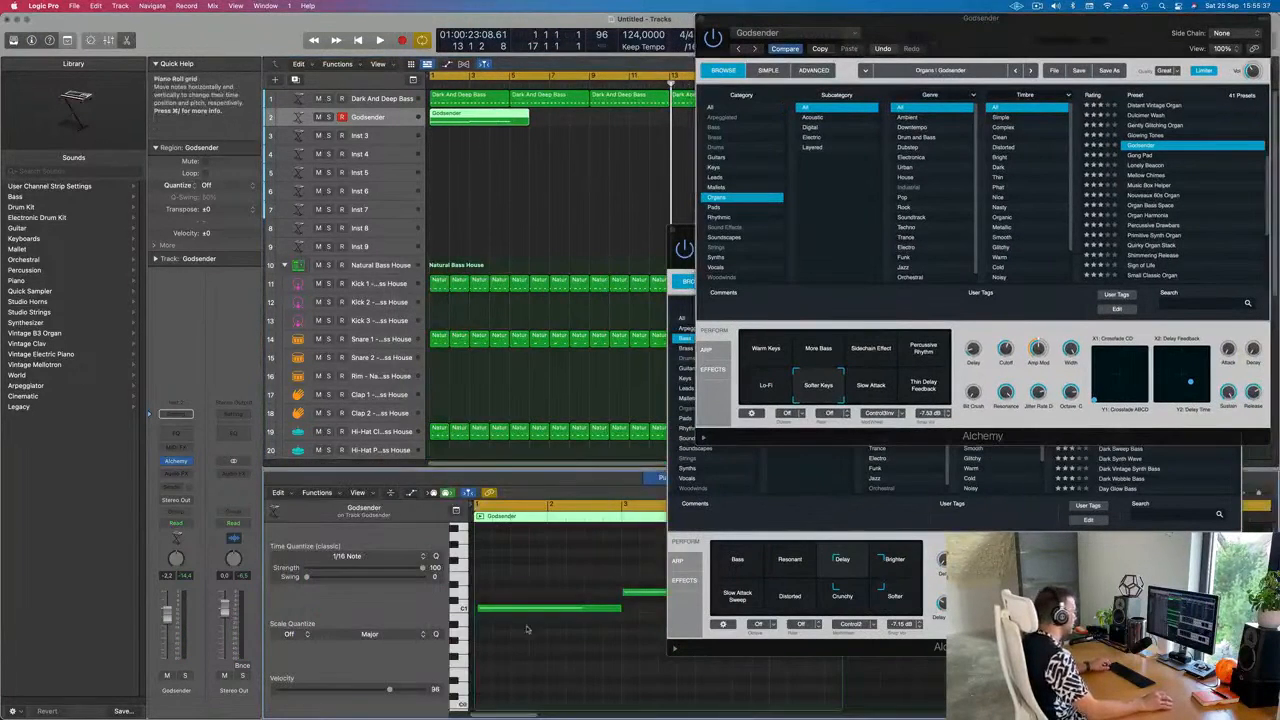
key("super+a")
left_click(540, 609)
scroll(548, 620, "right", 5)
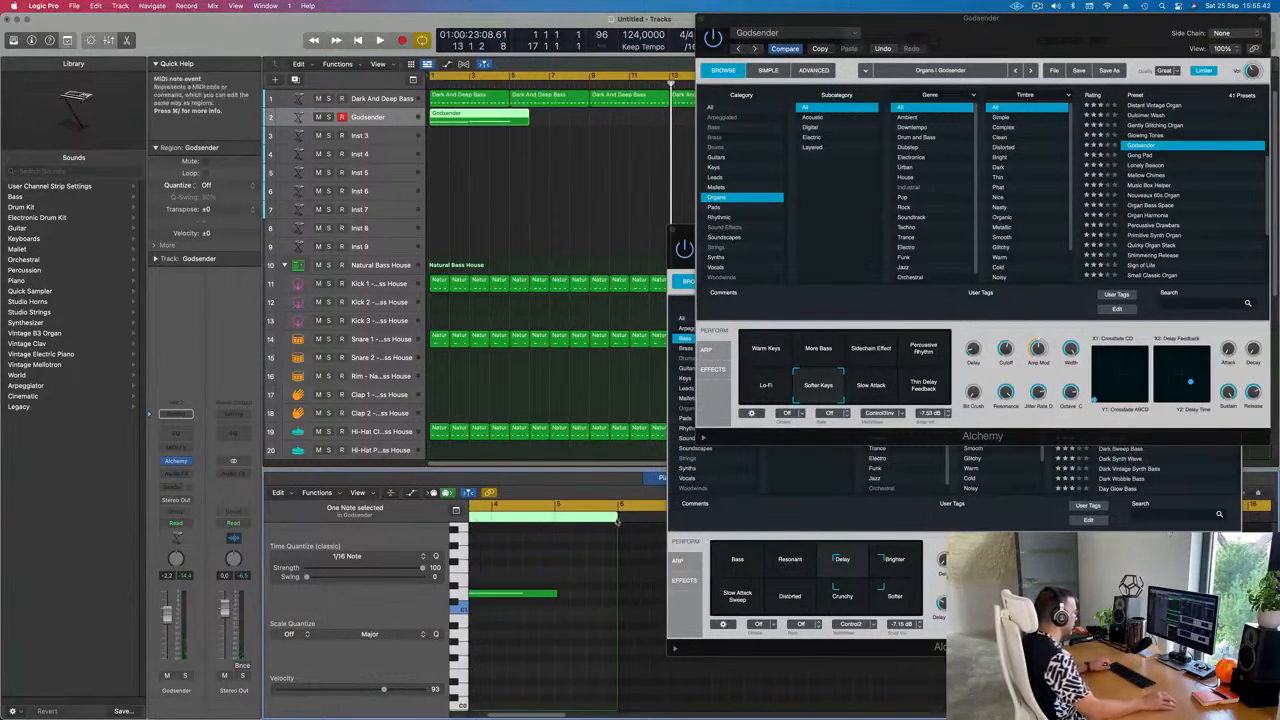
- Split the Godsender region at bar 5 and delete the leftover part, keeping the first four bars
left_click(509, 118)
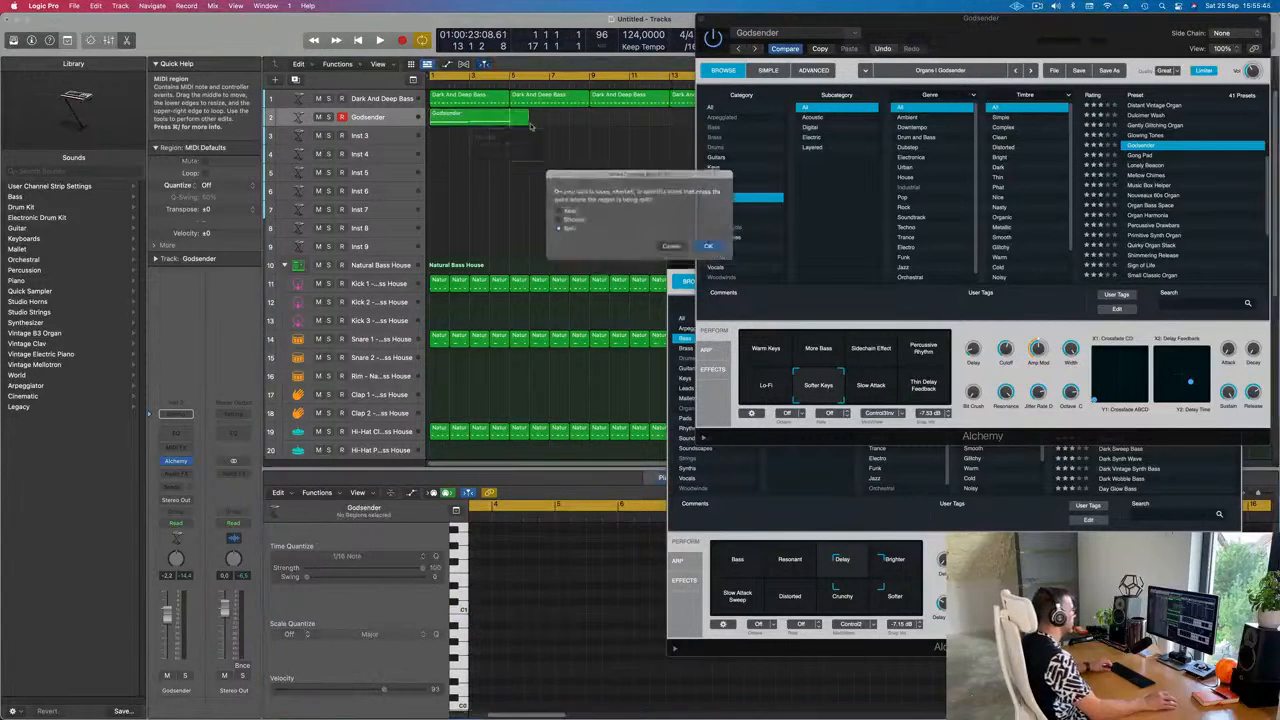
left_click(722, 250)
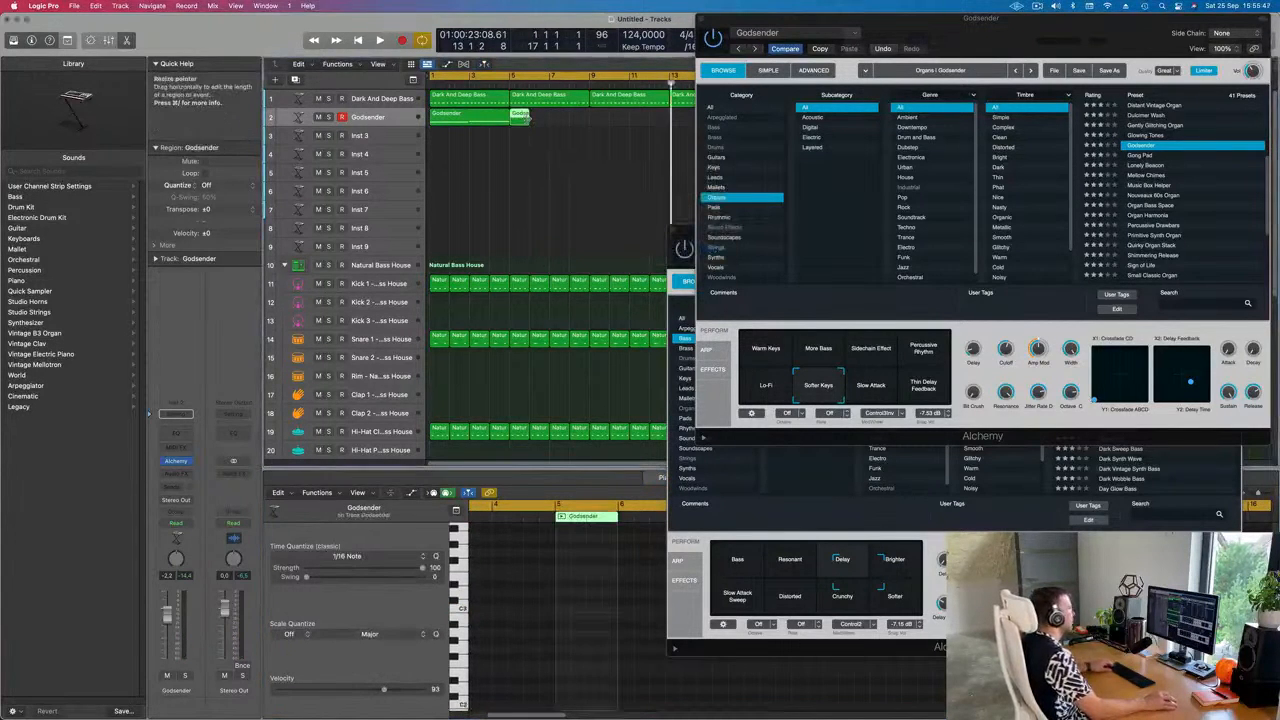
key("BackSpace")
- Repeat the four-bar Godsender region three times to match the 16-bar bass line, with the track playing
key("space")
scroll(509, 163, "down", 4)
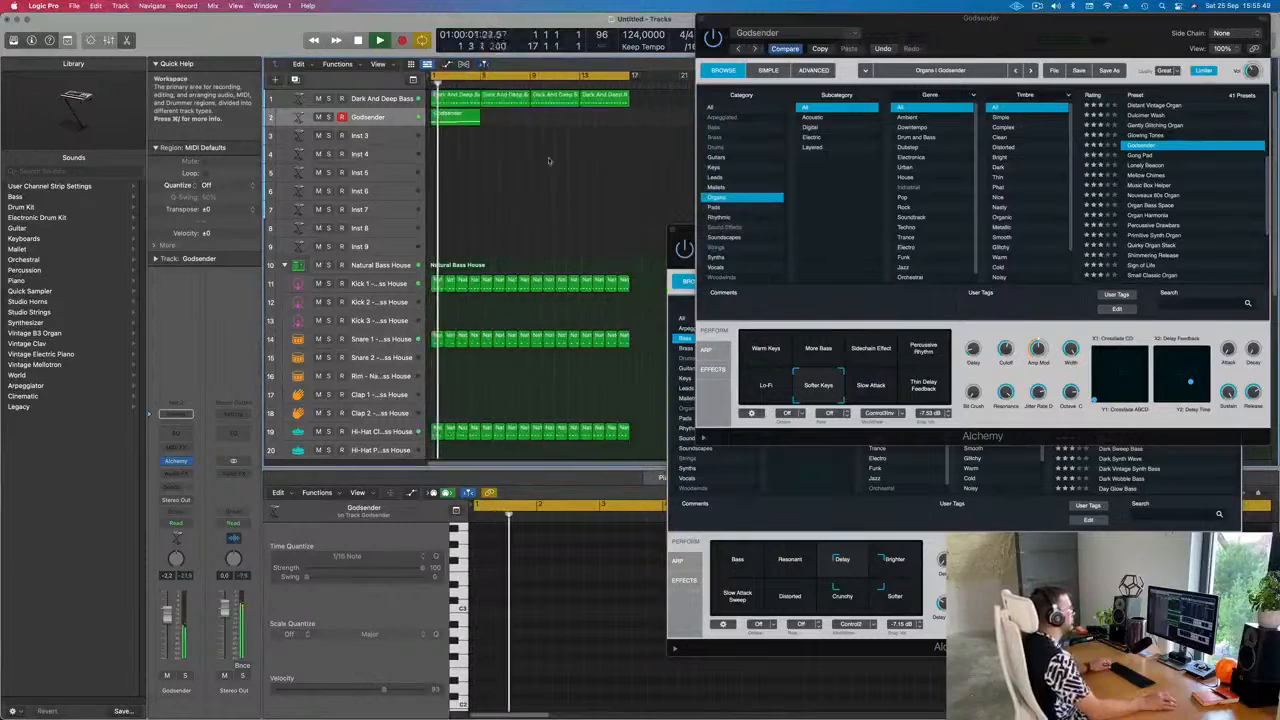
left_click_drag(922, 44, 669, 231)
key("space")
key("space")
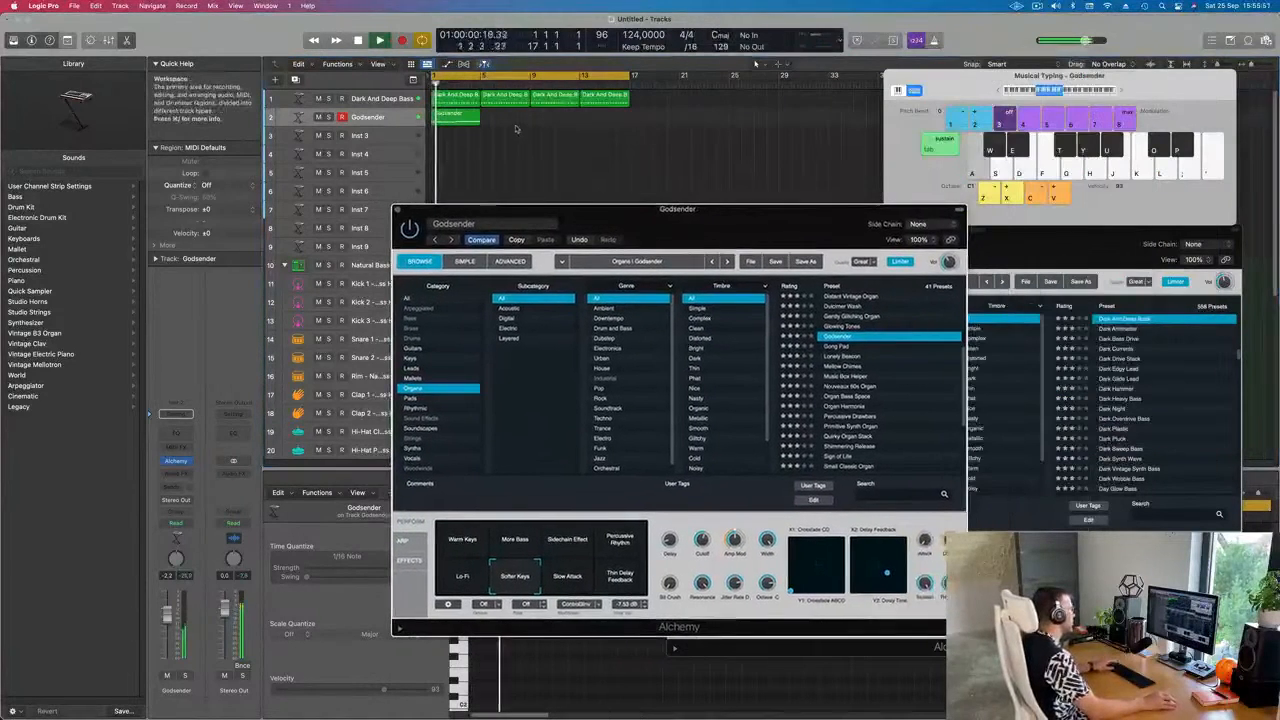
left_click(458, 122)
key("super+r")
key("super+r")
key("super+r")
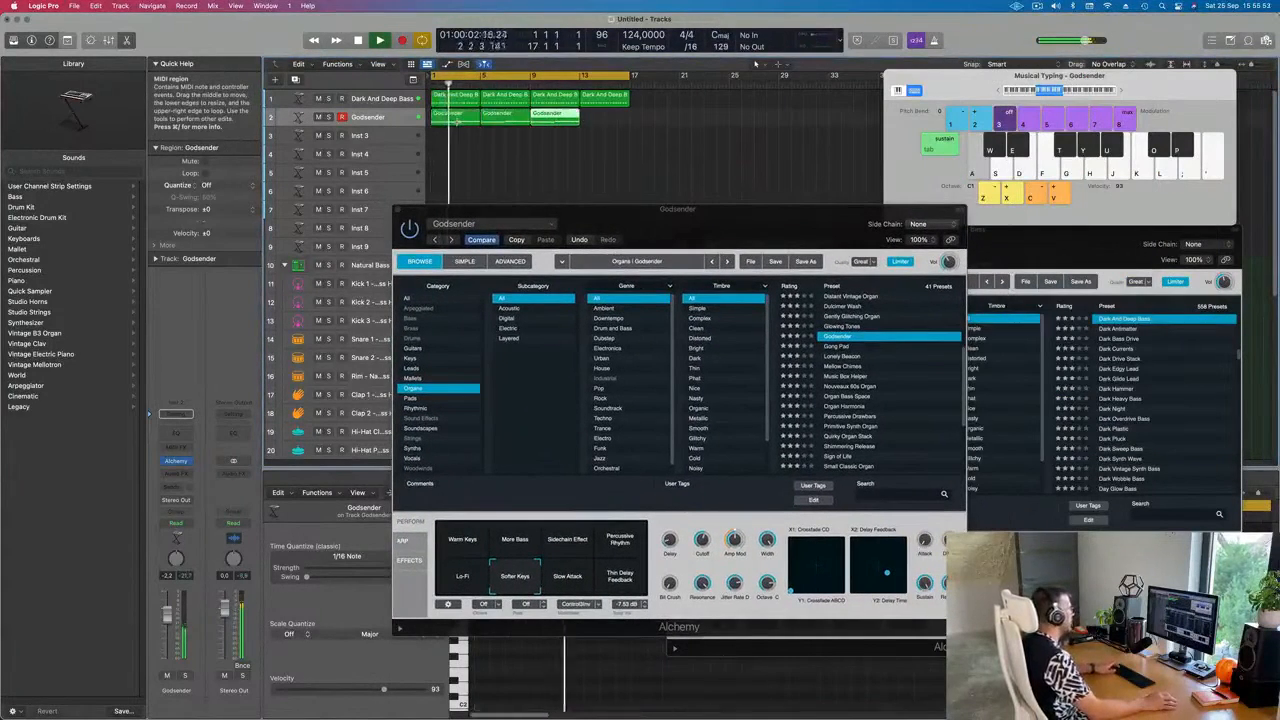
- Compare Godsender's Thin Delay Feedback, Percussive Rhythm and Sidechain Effect variations over the beat and choose Warm Keys
left_click_drag(600, 211, 515, 171)
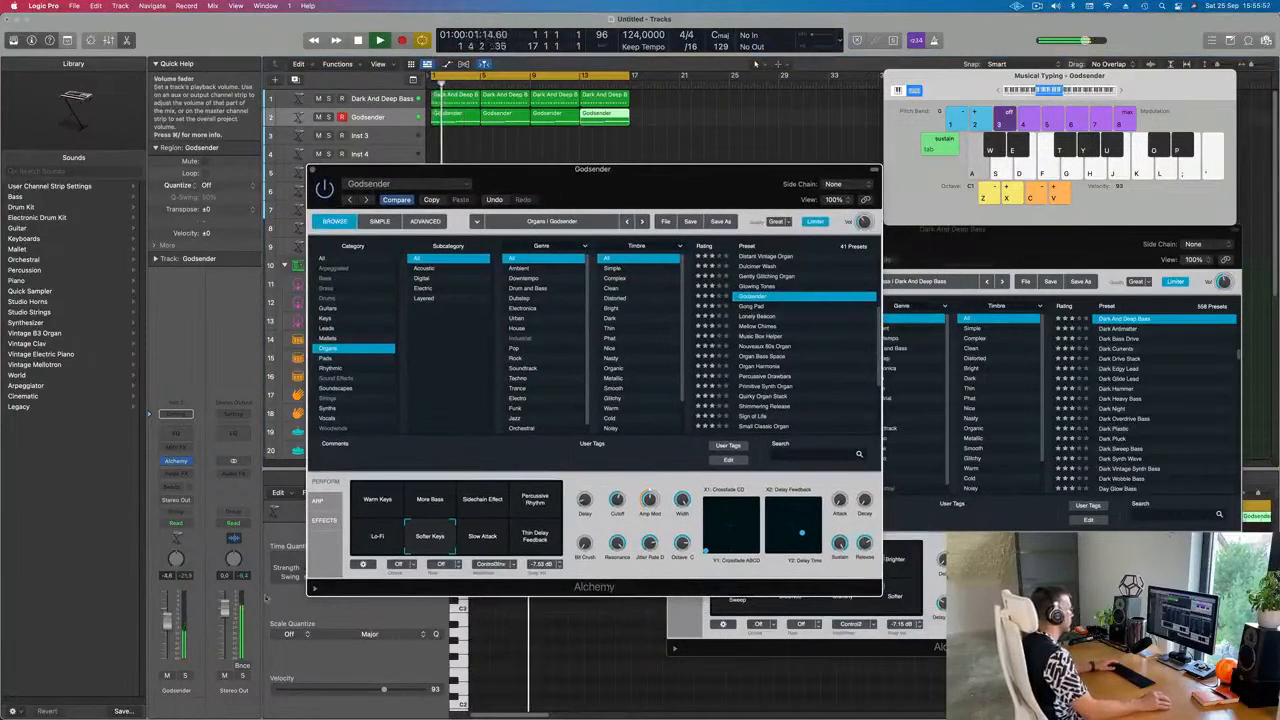
left_click(536, 538)
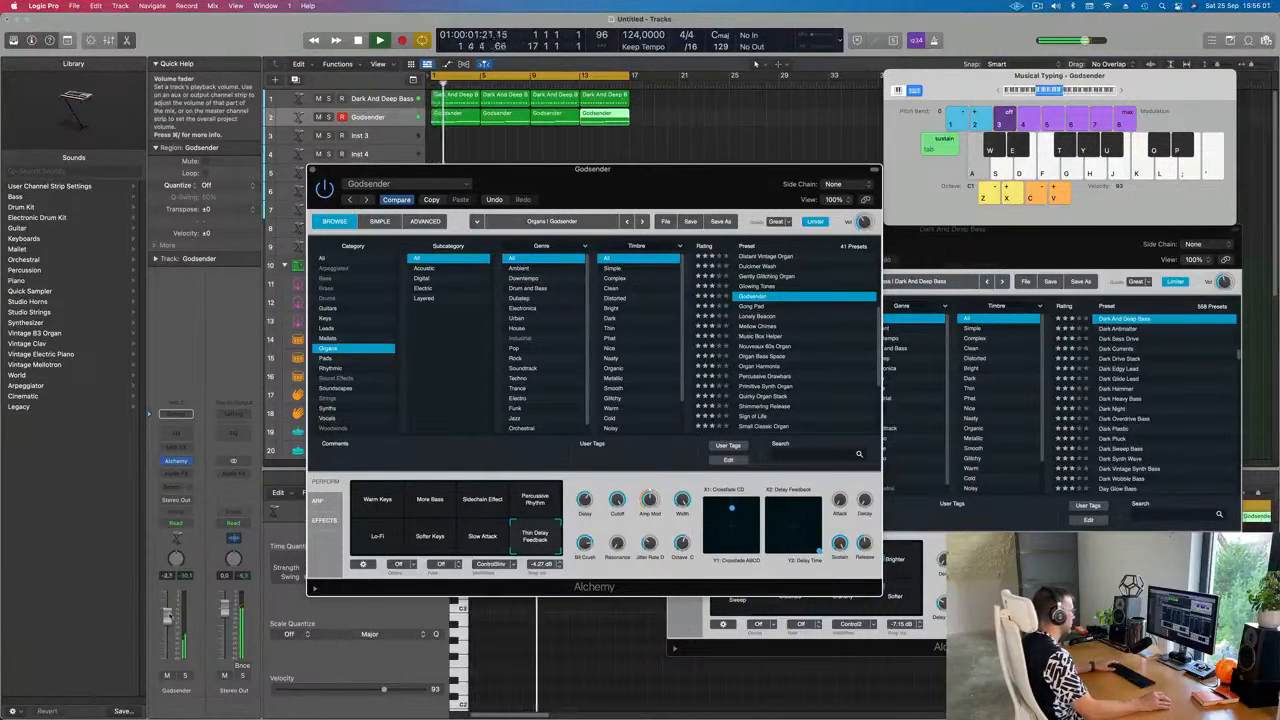
left_click(534, 502)
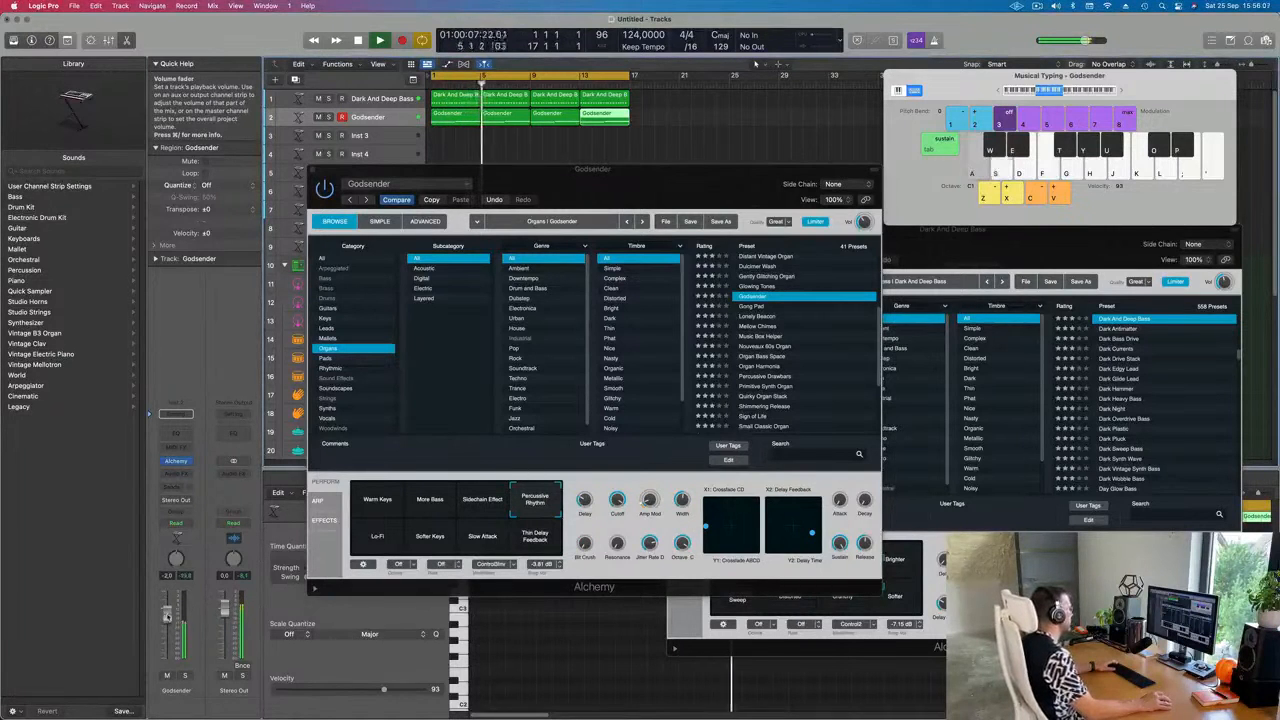
left_click(466, 515)
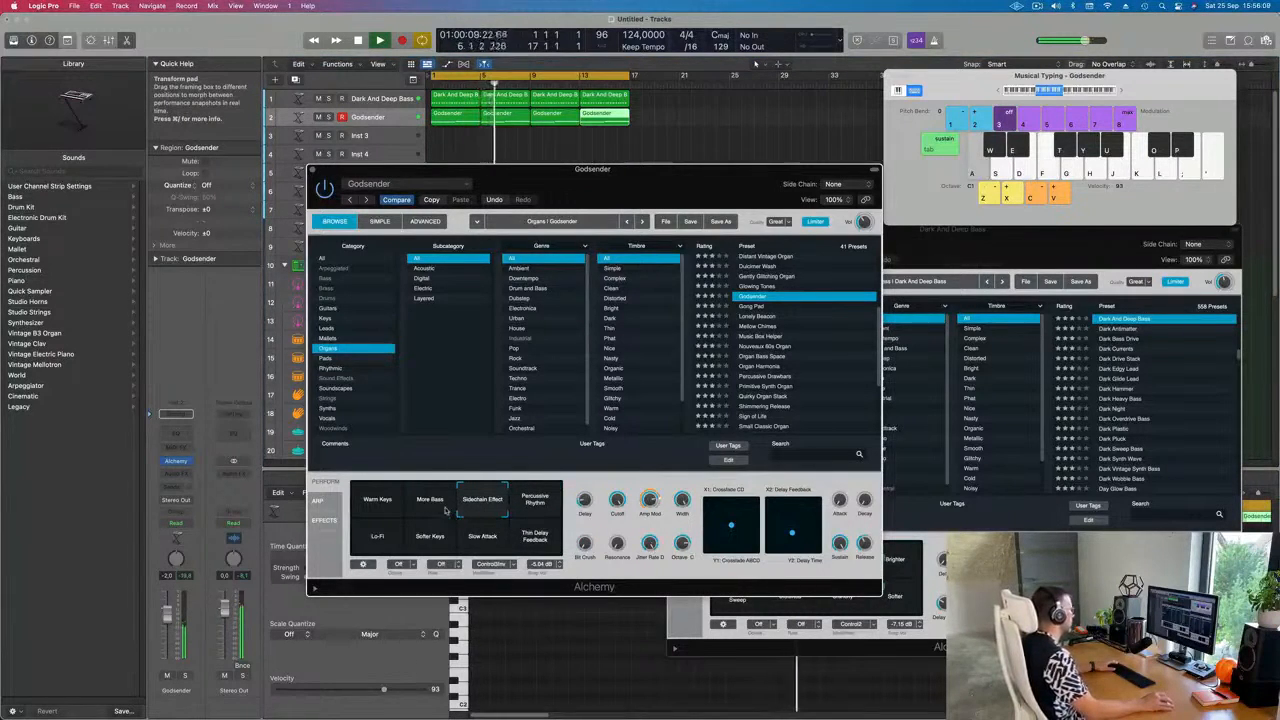
left_click(377, 503)
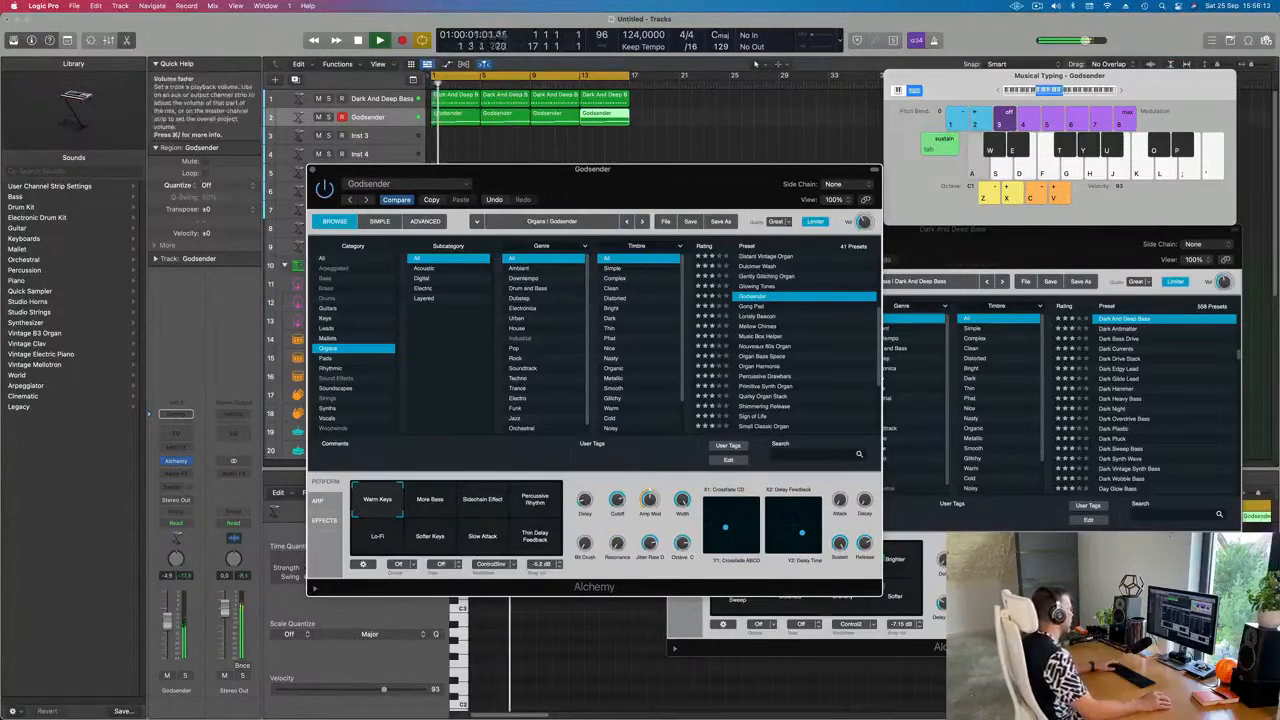
- Try Godsender's Cutoff, Amp Mod and Bit Crush controls during playback and lower the track's volume to -7.0 dB
left_click_drag(617, 499, 618, 538)
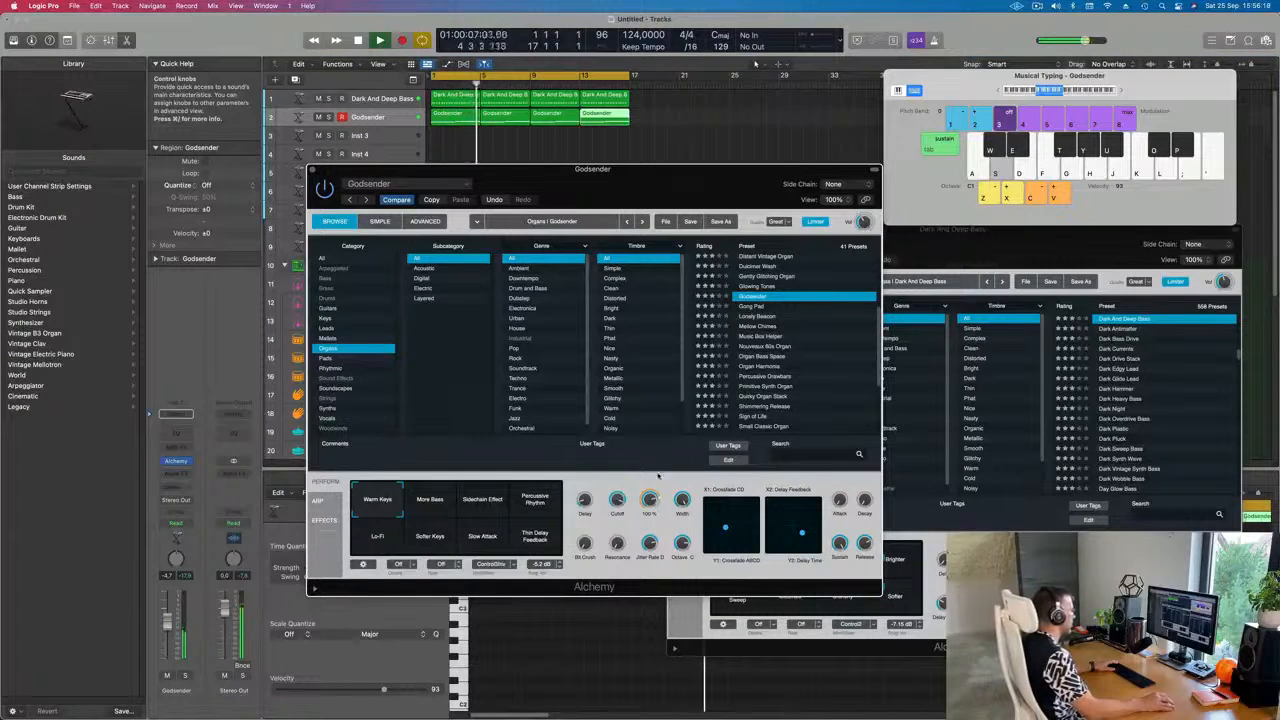
left_click_drag(655, 517, 659, 488)
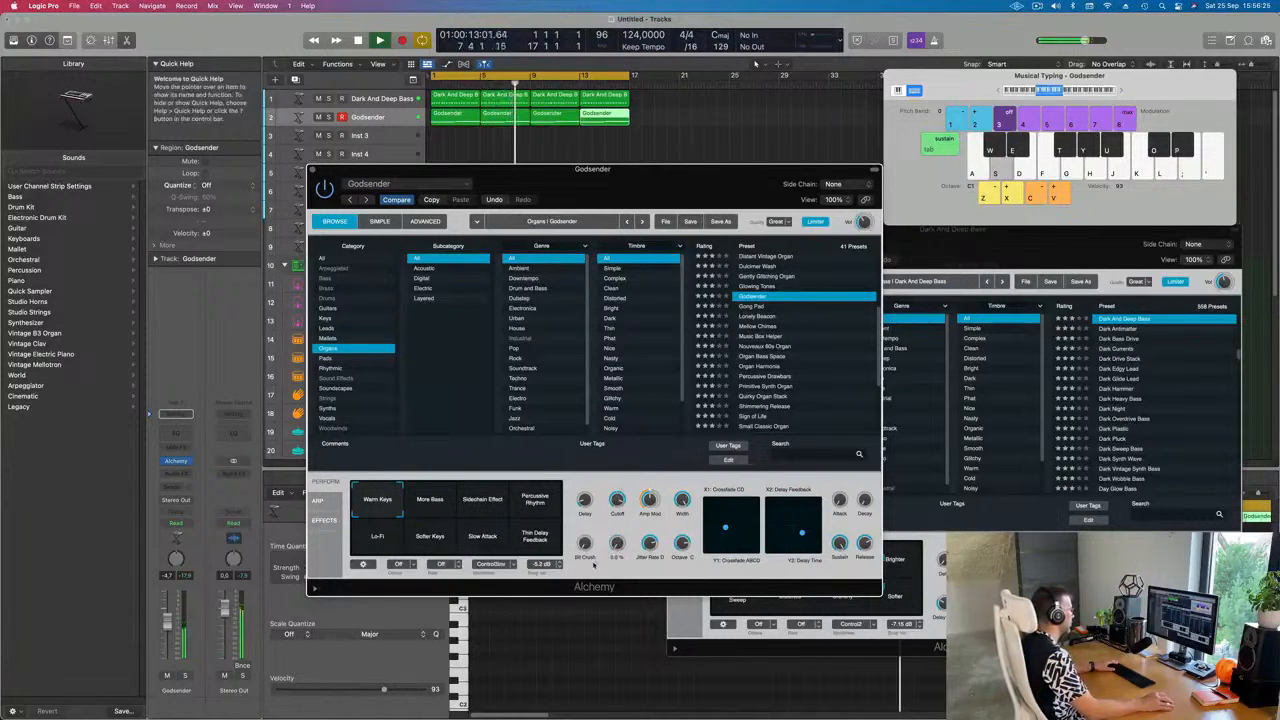
left_click_drag(587, 490, 586, 545)
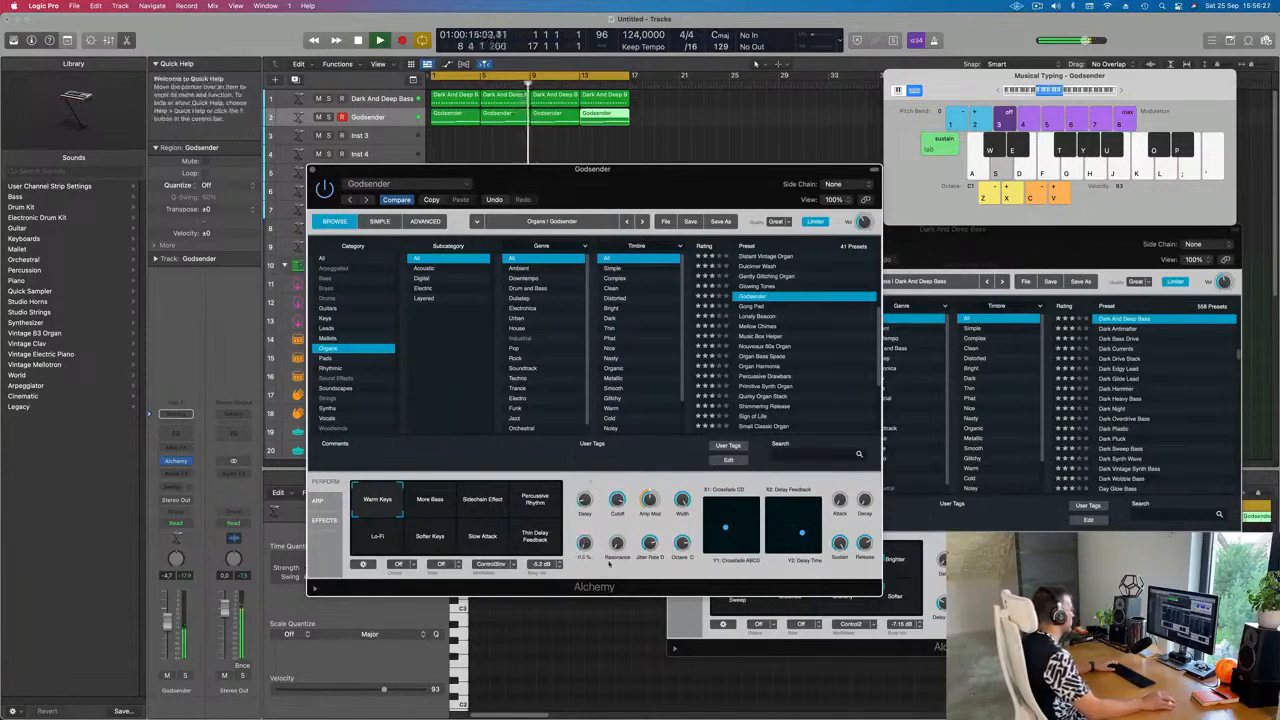
key("space")
key("space")
left_click_drag(167, 622, 167, 629)
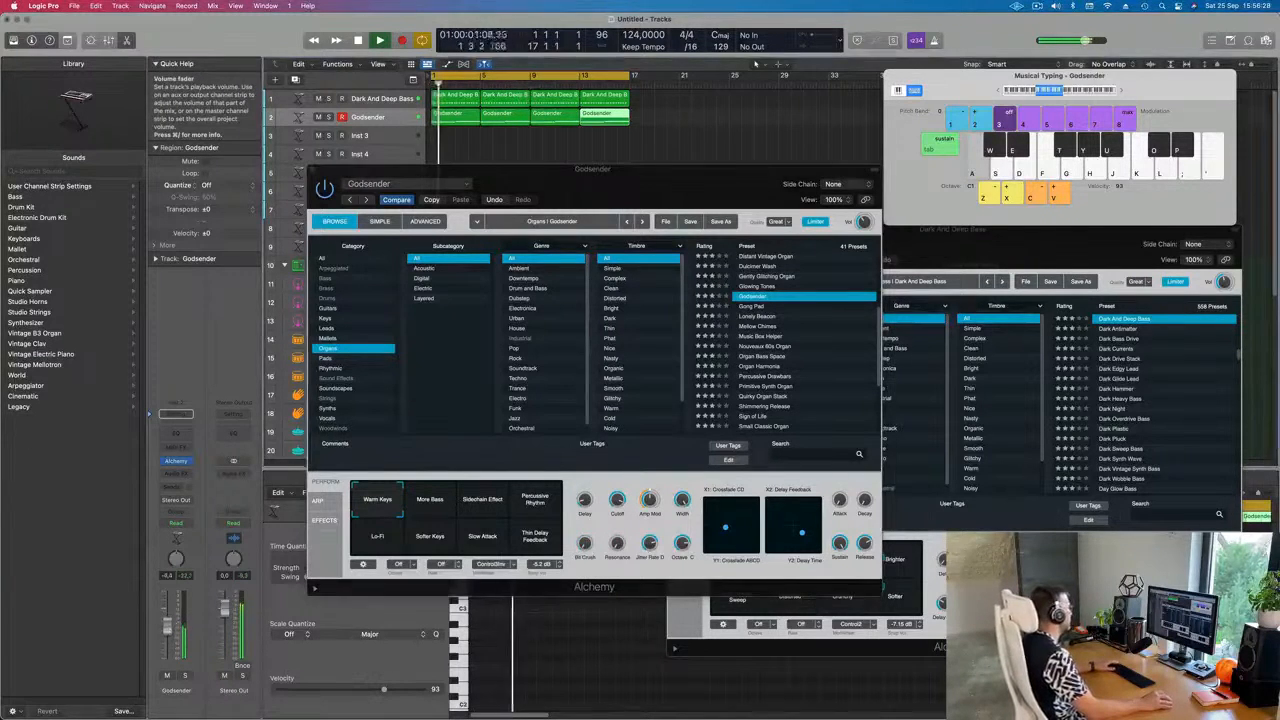
- Close the Godsender instrument, select the Inst 3 track, increase its height and restart playback
left_click_drag(598, 187, 571, 235)
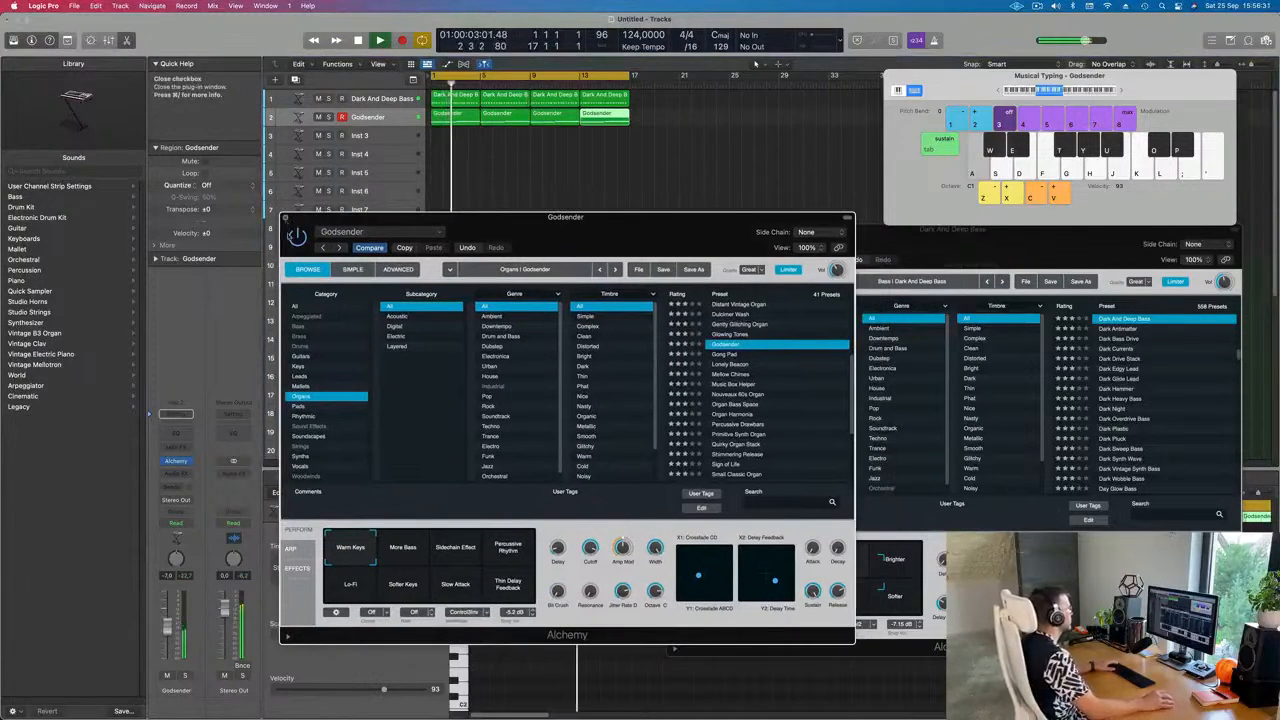
left_click(287, 218)
left_click(386, 137)
left_click_drag(388, 144, 388, 196)
key("space")
key("space")
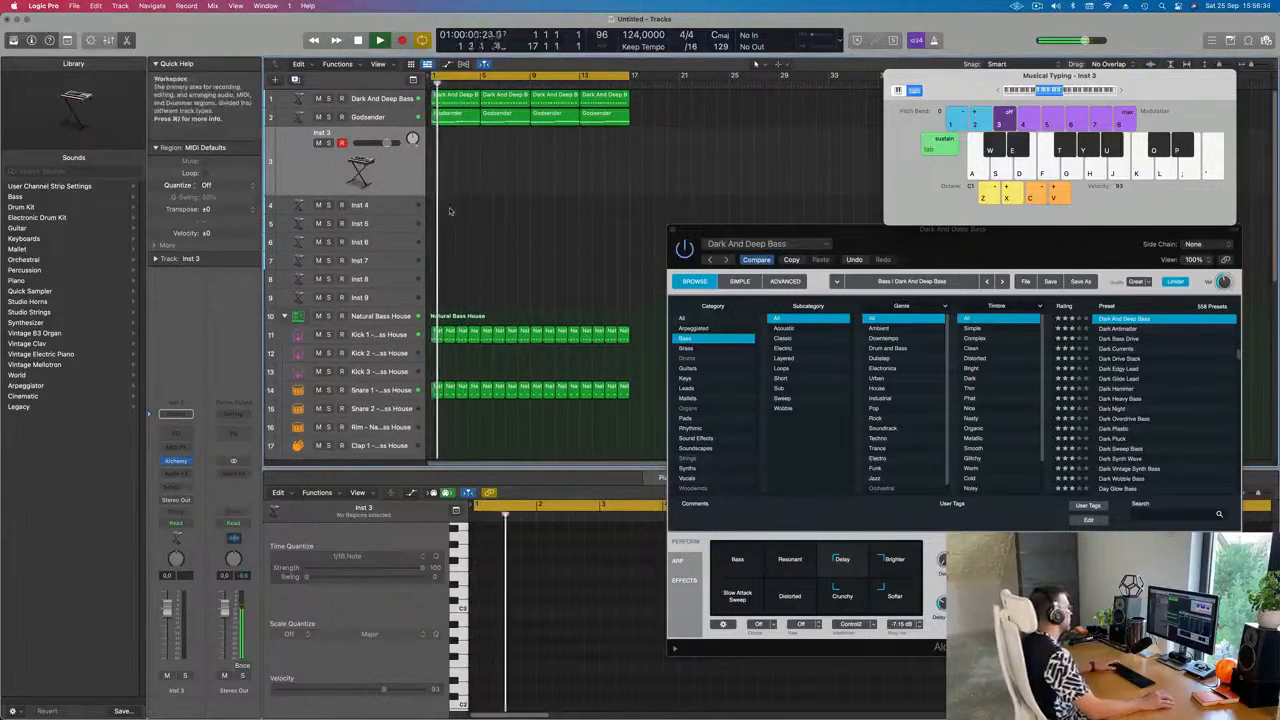
- Repeat all bass, organ and drum regions once and extend the cycle range to bar 33
key("super+a")
key("super+r")
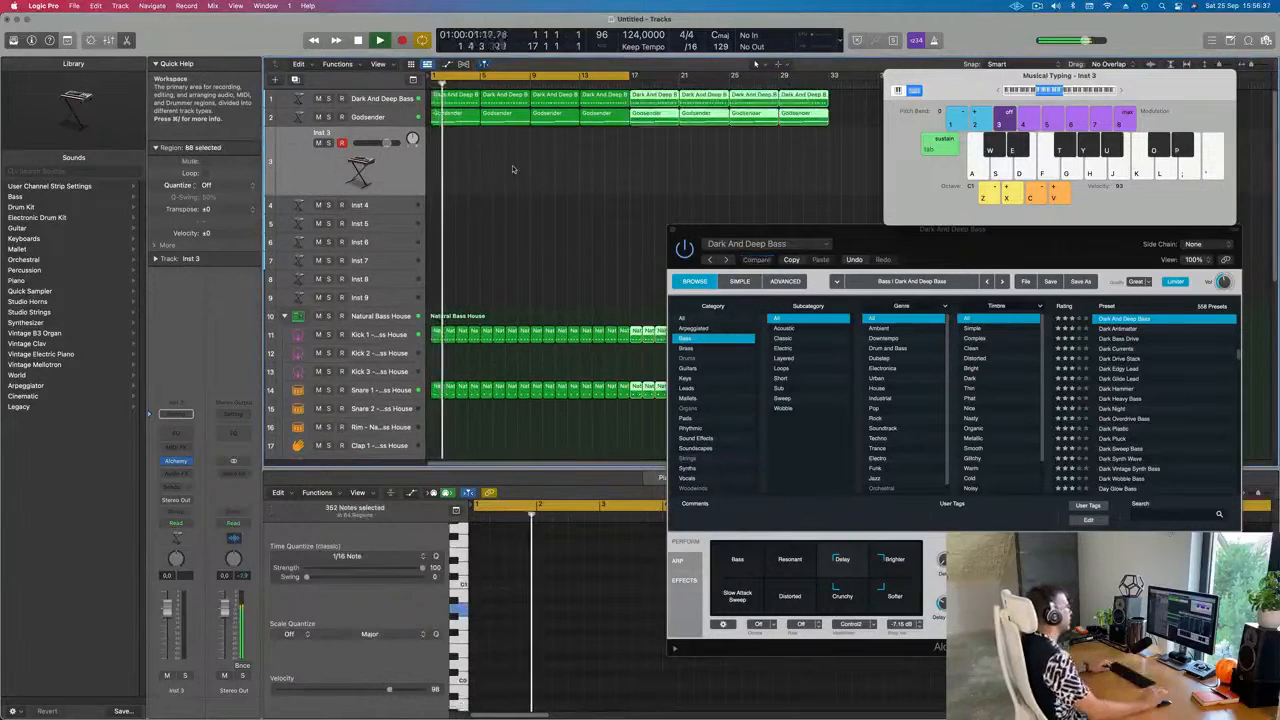
key("super+Left")
left_click_drag(612, 74, 798, 74)
- Open Alchemy on the Inst 3 track and add a send to Bus 4 on its channel
left_click_drag(895, 232, 663, 220)
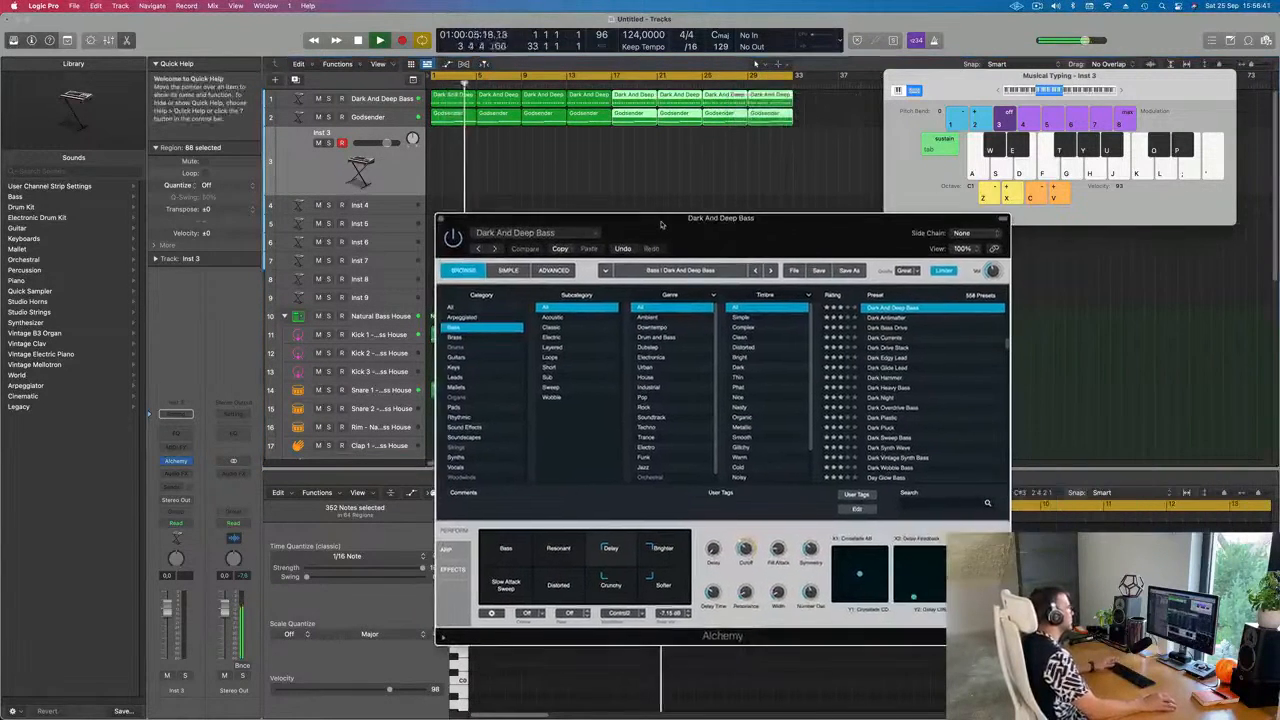
left_click(176, 461)
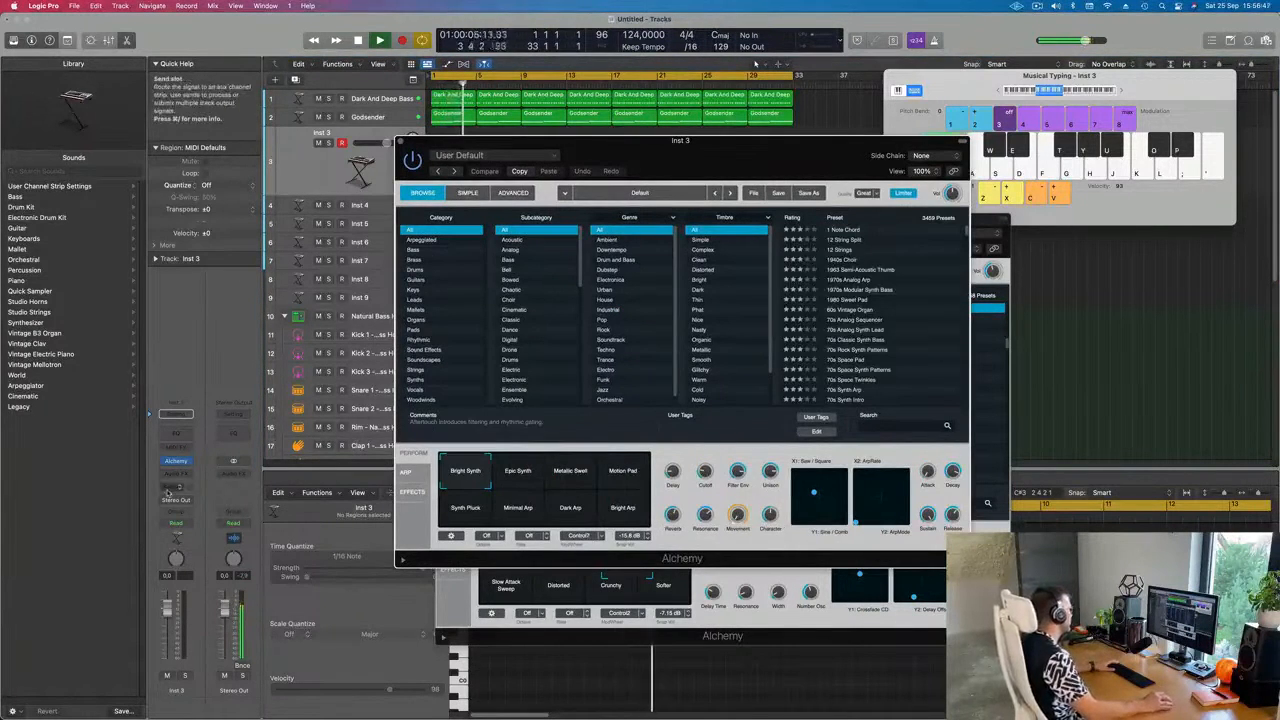
left_click(176, 488)
mouse_move(184, 505)
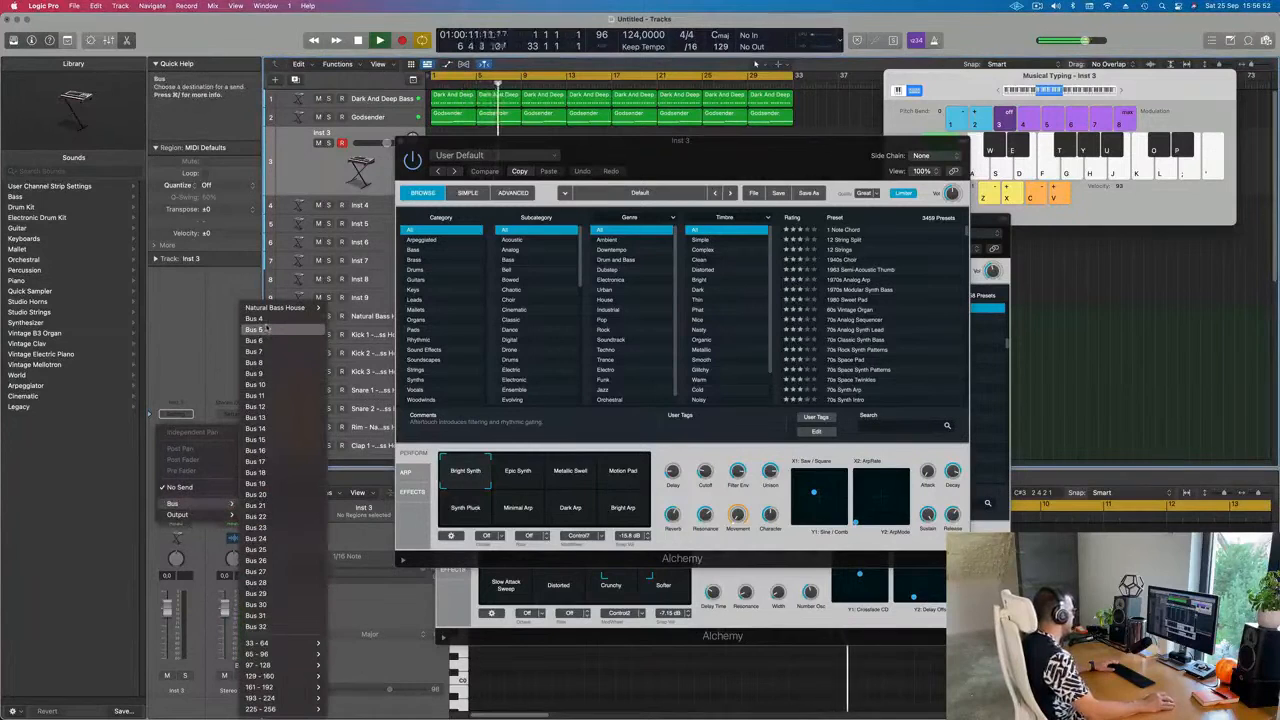
left_click(265, 318)
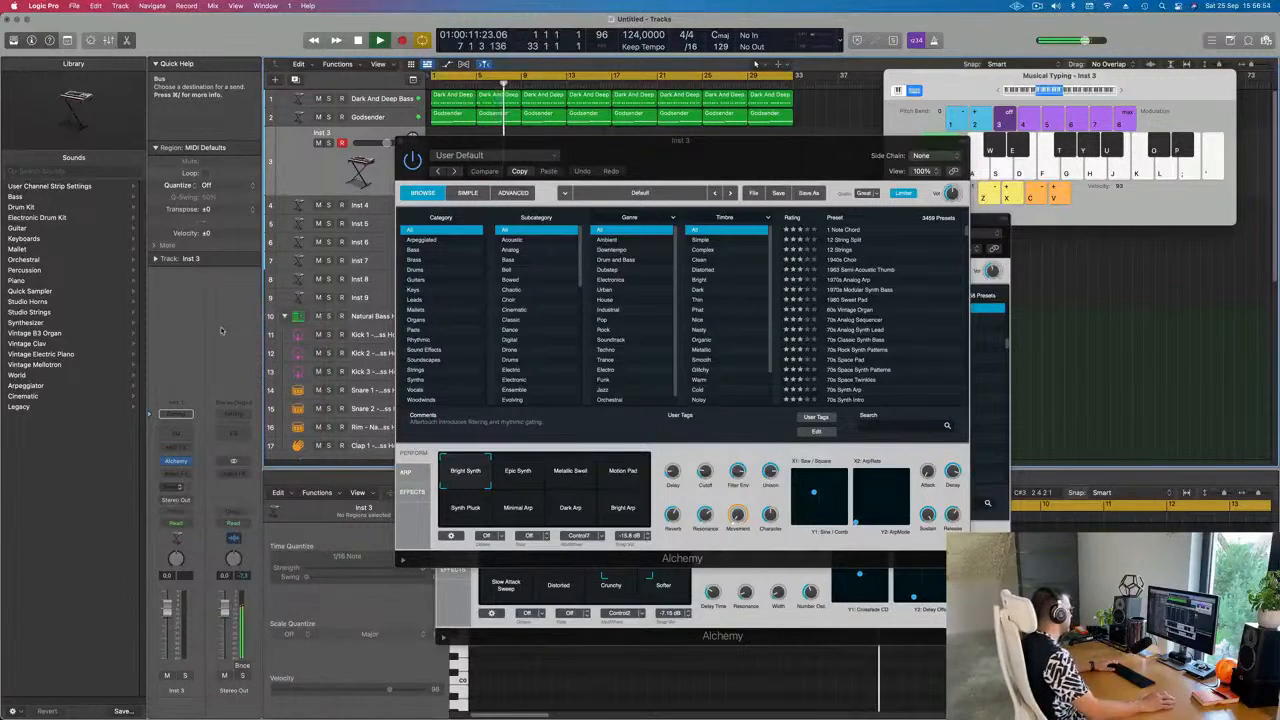
- Add a Channel EQ and a stereo SilverVerb to the Bus 4 aux channel, loading SilverVerb's grandiose preset
left_click(237, 427)
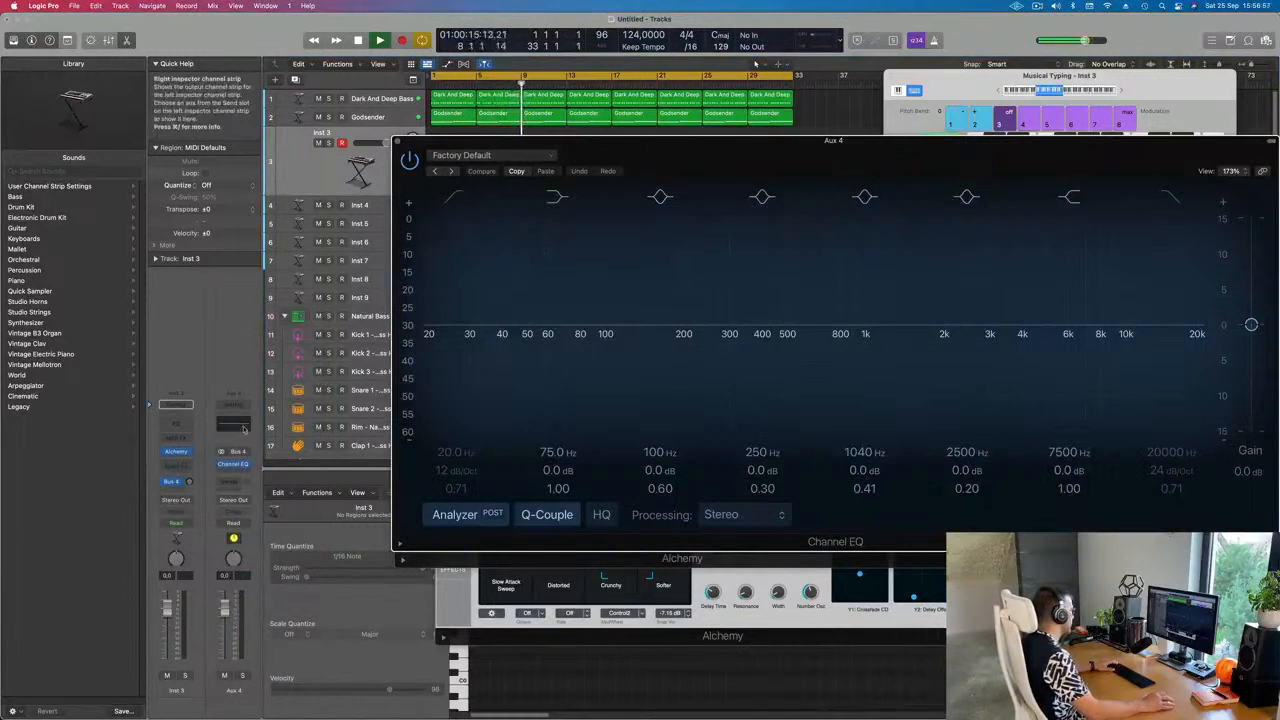
left_click(240, 470)
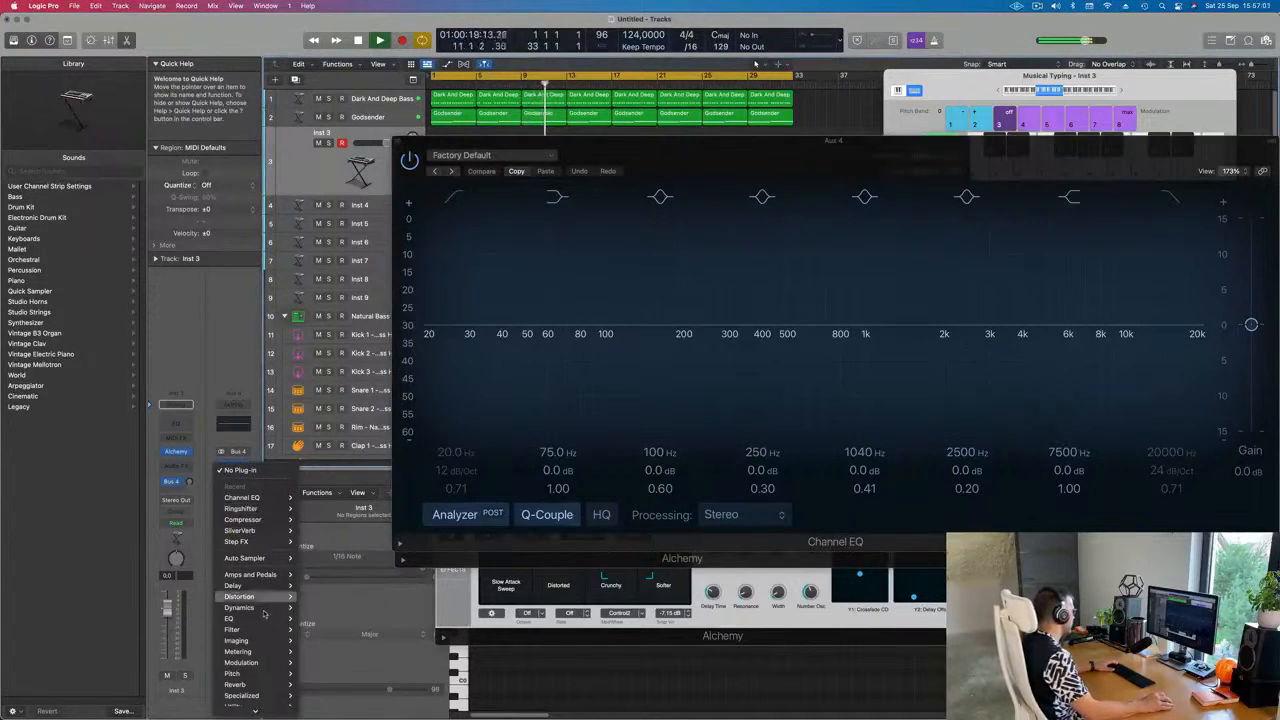
mouse_move(256, 684)
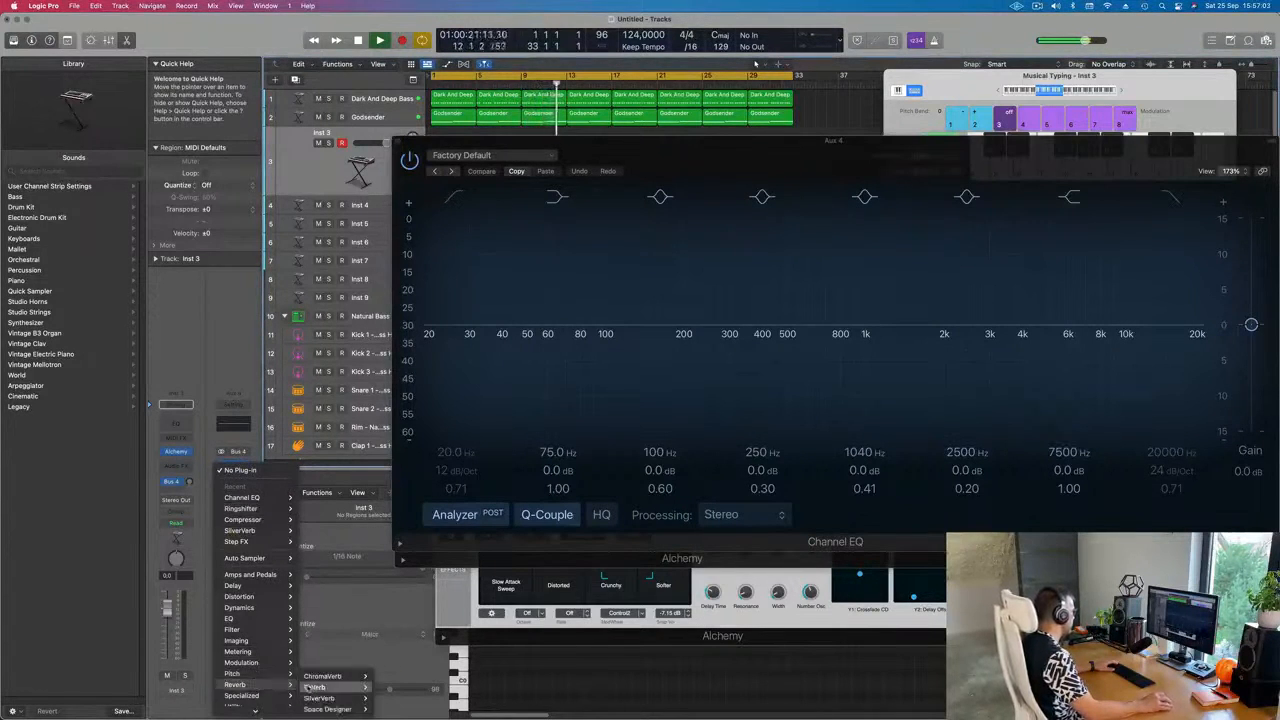
mouse_move(335, 698)
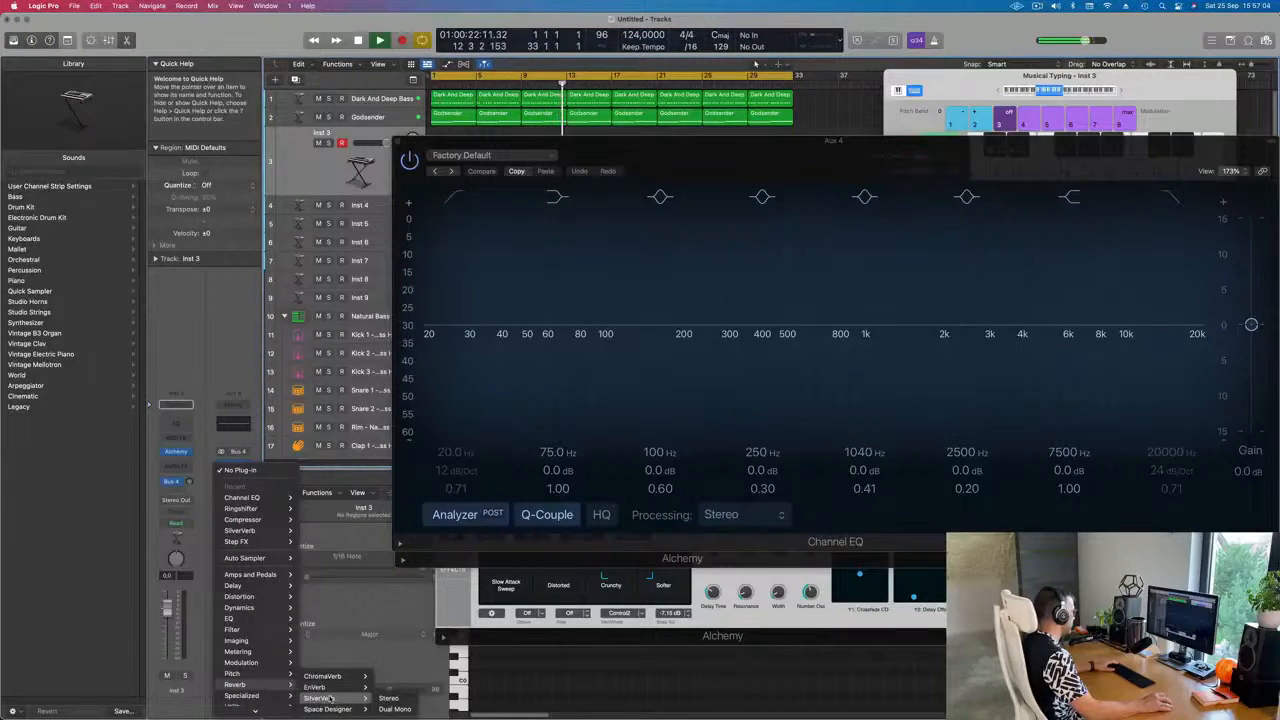
left_click(390, 699)
left_click(518, 165)
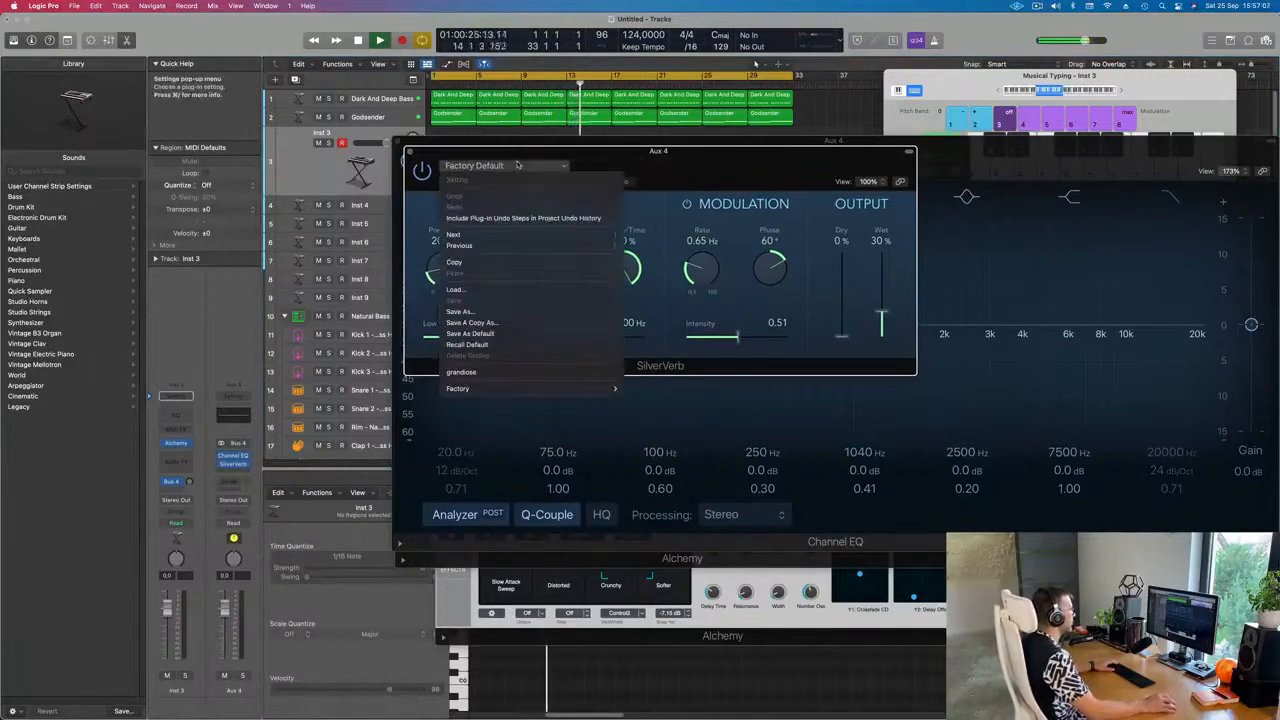
left_click(500, 372)
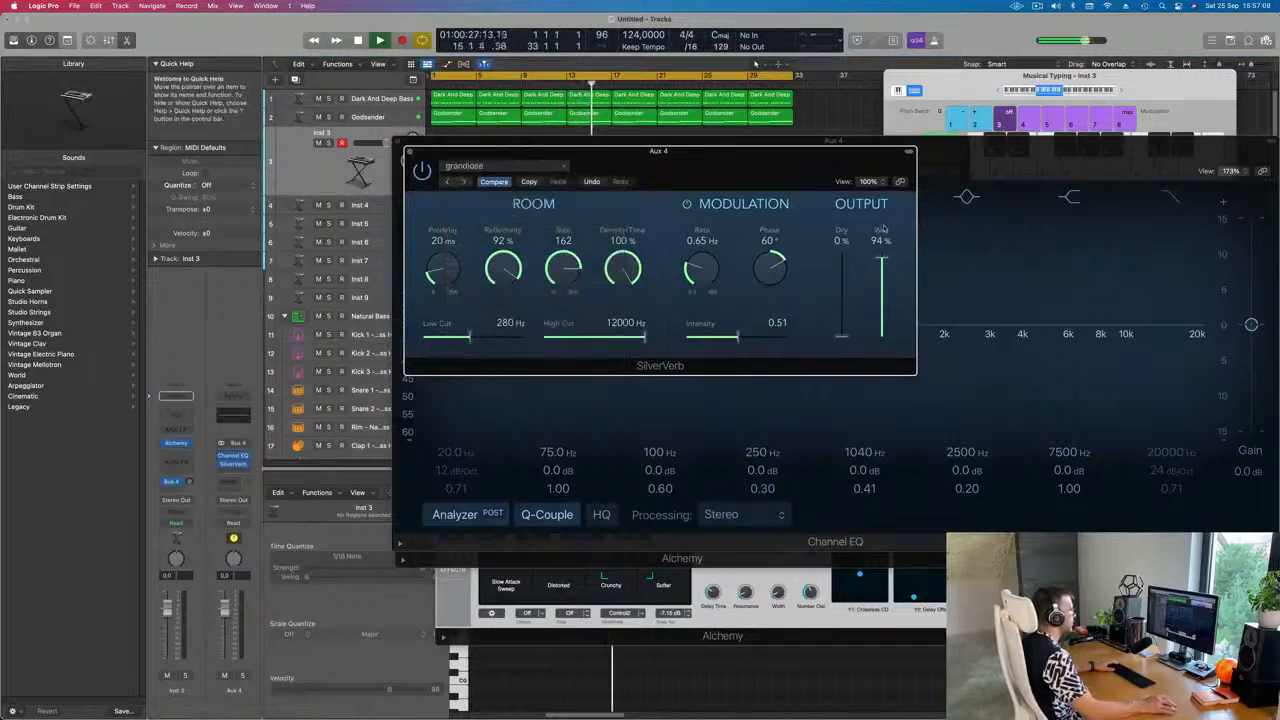
- Clear the Aux 4 effect windows aside, bring up Alchemy on the Inst 3 track and raise its Bus 4 send level
left_click(505, 145)
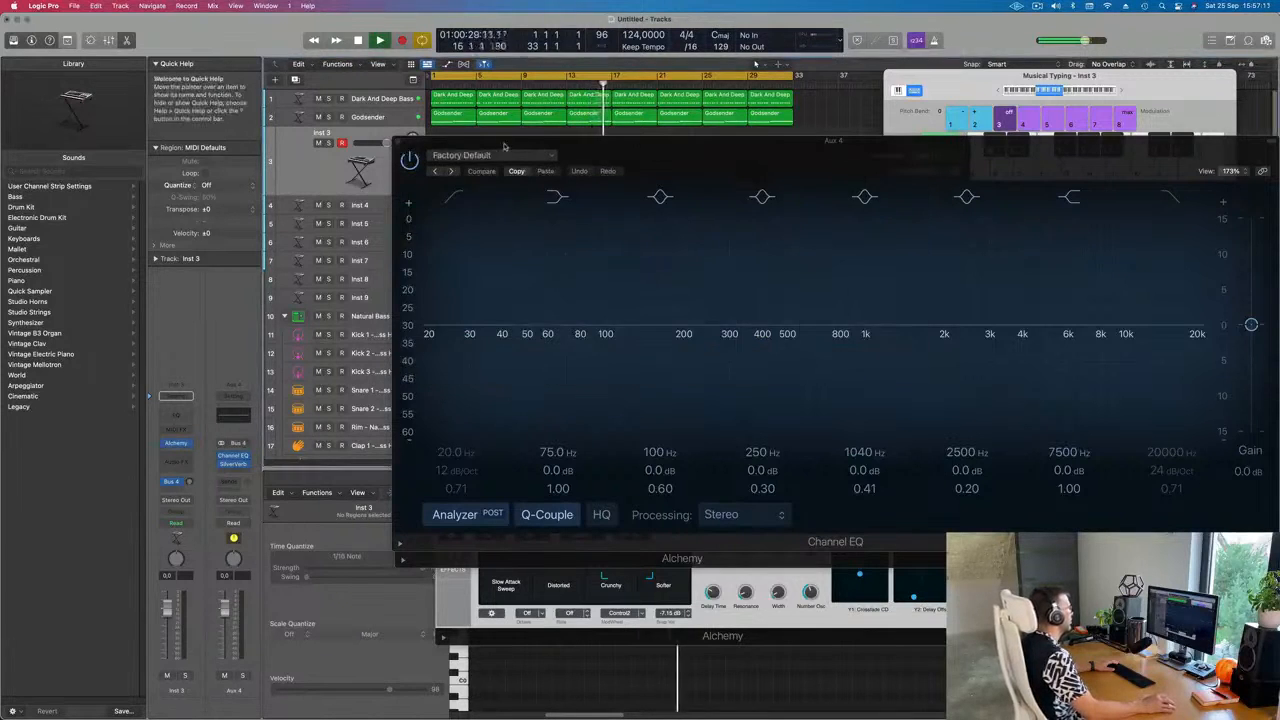
left_click_drag(505, 145, 665, 323)
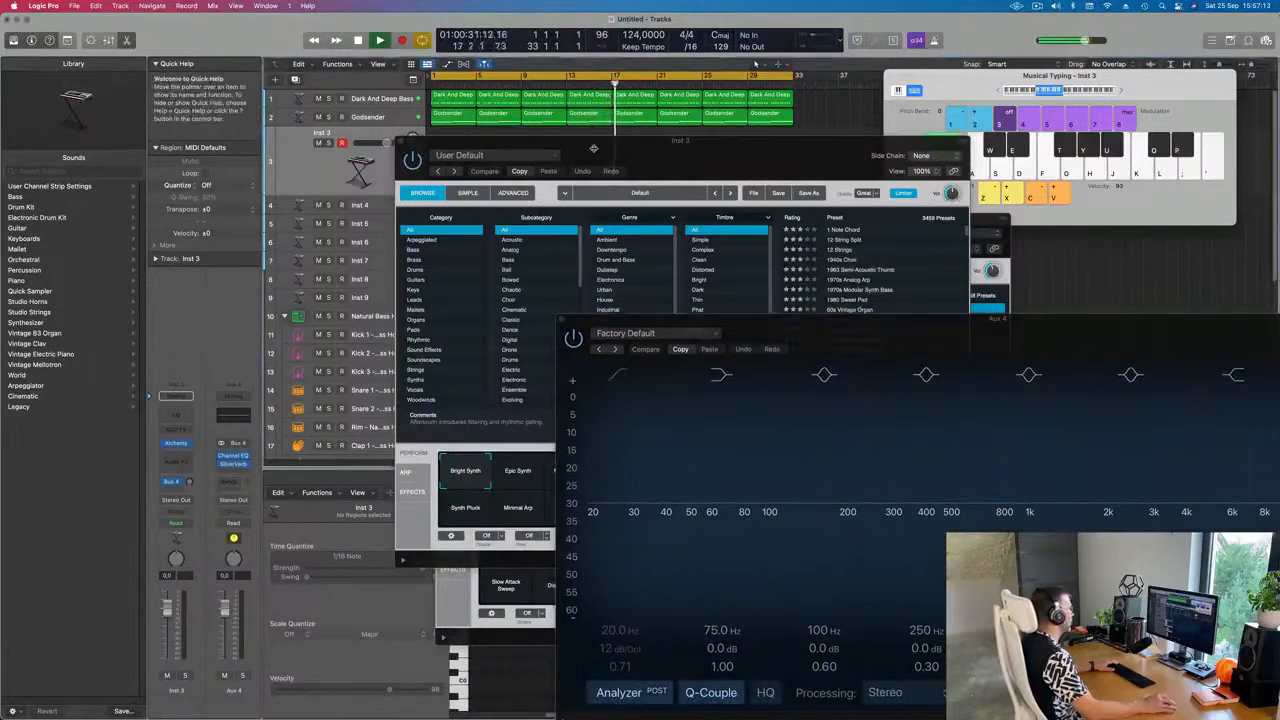
left_click(175, 443)
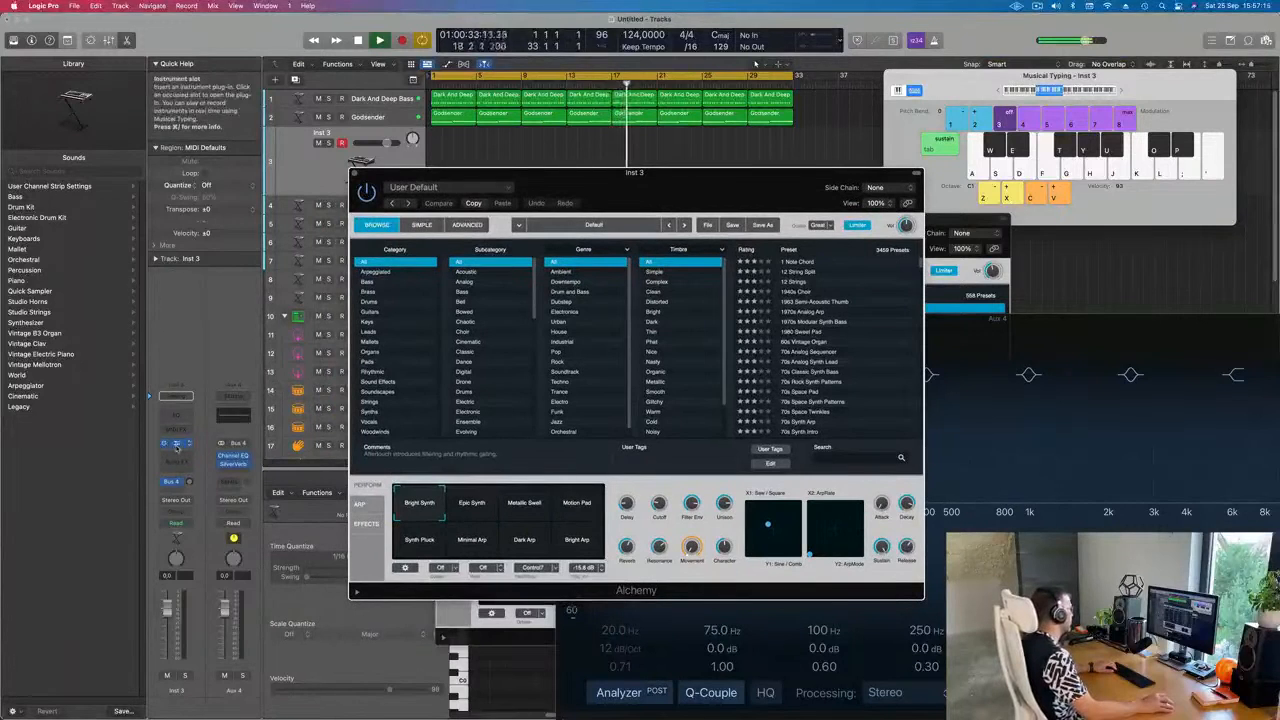
left_click(176, 446)
left_click_drag(190, 483, 198, 434)
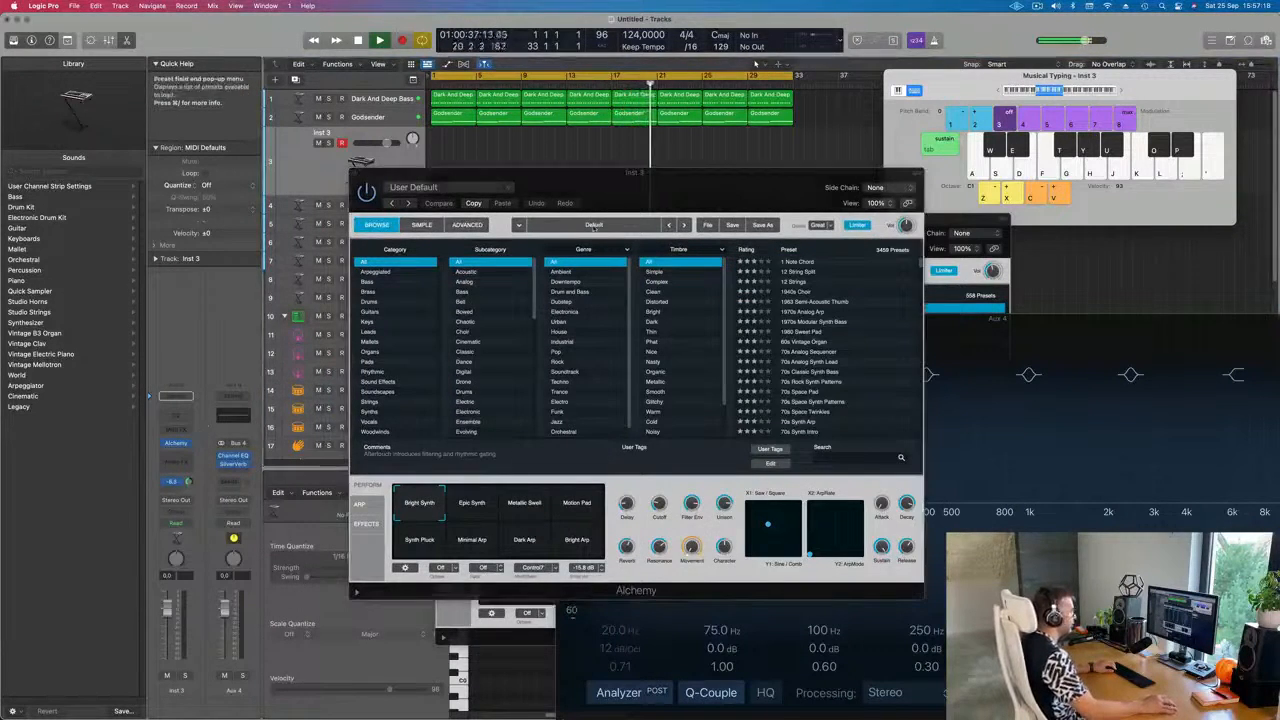
- Load the Brass preset 80s Slow Pop Sweep in the Inst 3 track's Alchemy
left_click_drag(652, 176, 622, 202)
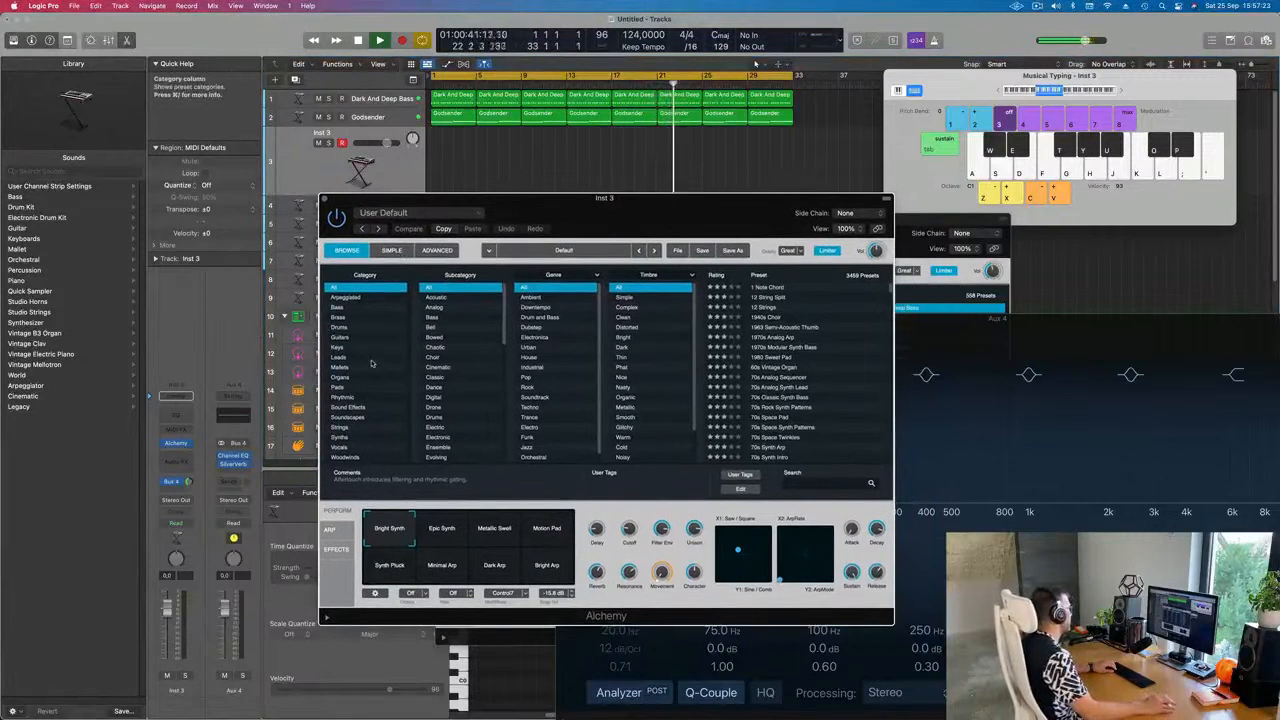
left_click(342, 320)
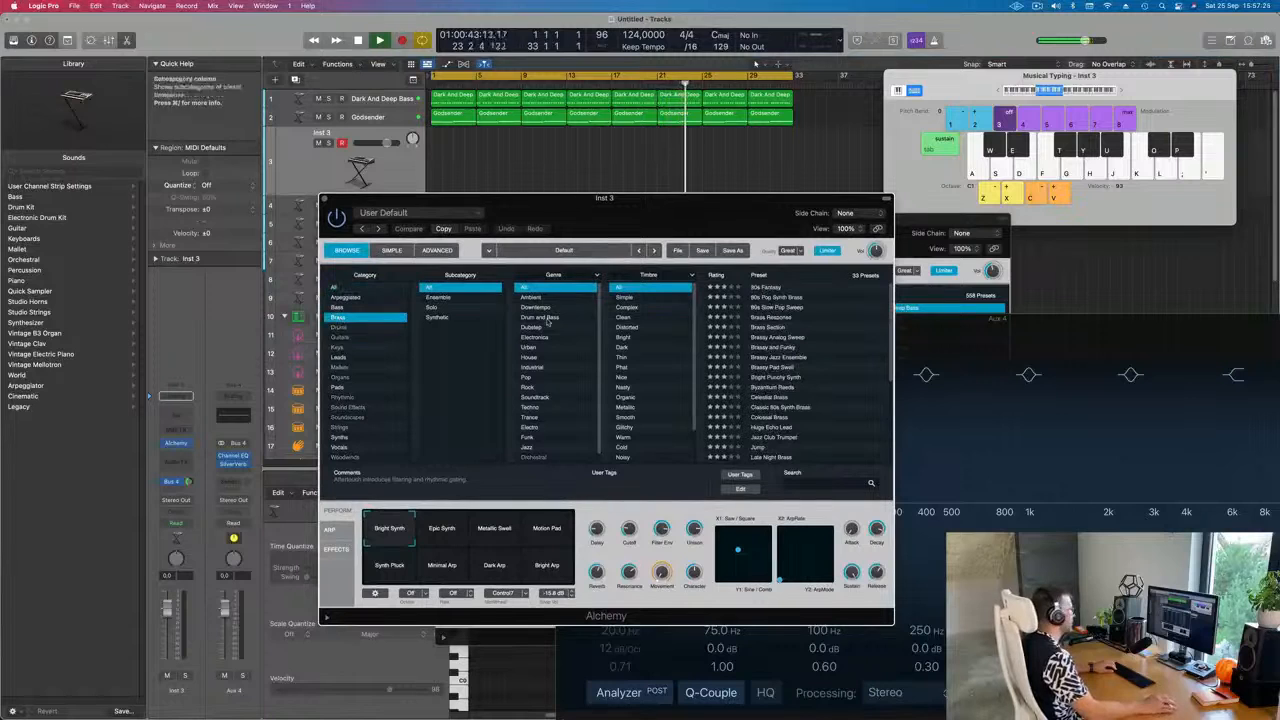
left_click_drag(700, 200, 918, 192)
left_click(876, 303)
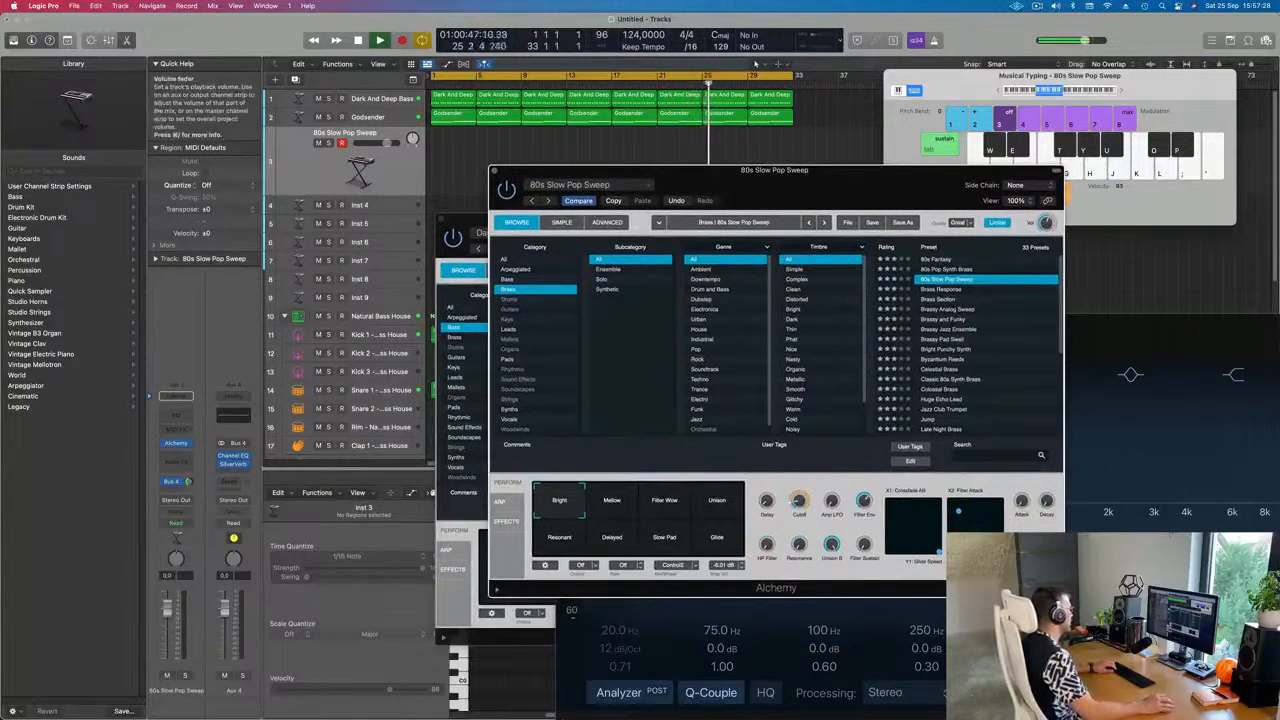
- Lower the 80s Slow Pop Sweep track's volume, set Musical Typing to octave C3 and audition a few notes
left_click(755, 63)
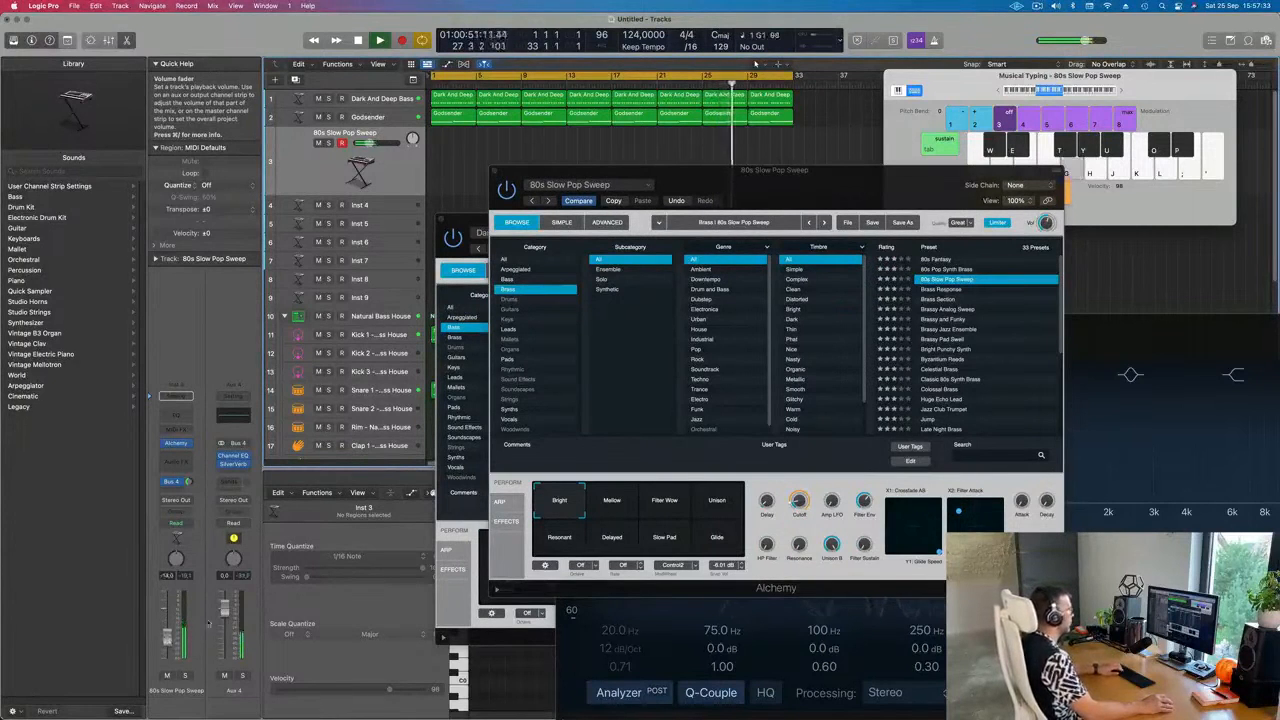
left_click(1121, 92)
key("j")
key("h")
key("f")
key("h")
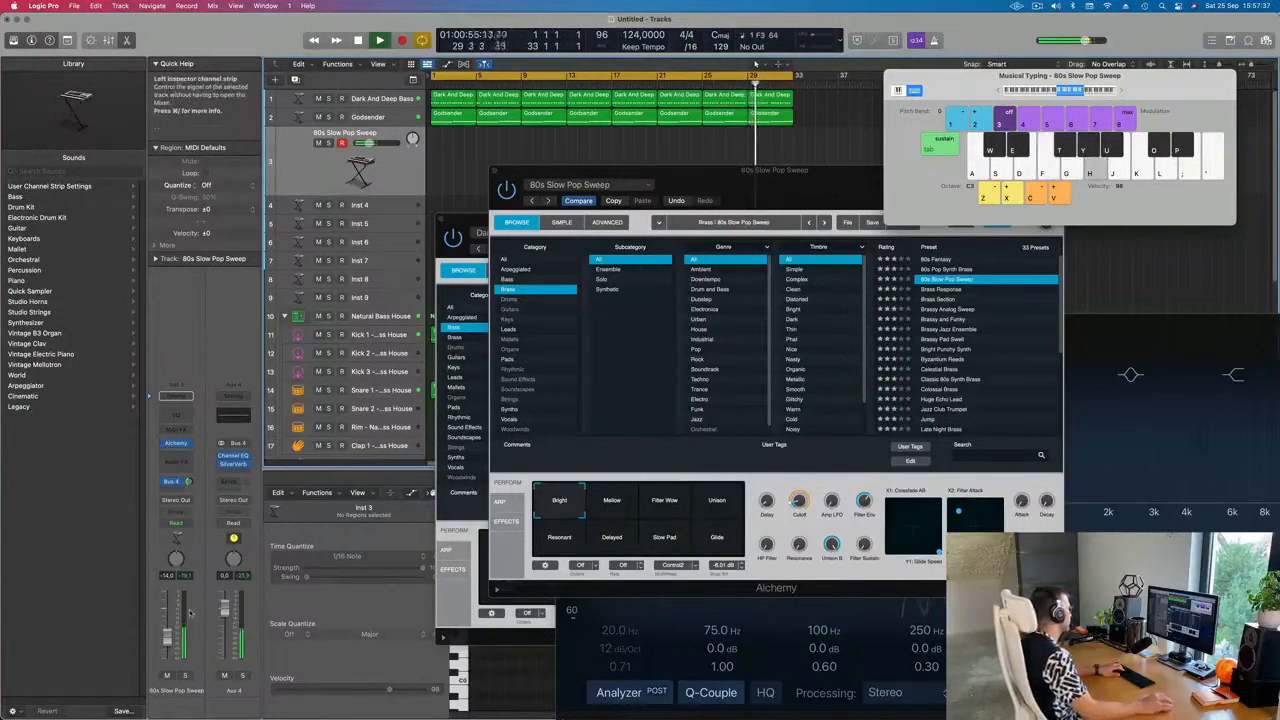
- Audition Alchemy's Mellow and Filter Wow variations with notes and set the channel volume to about -4.6 dB
left_click(613, 511)
left_click(662, 510)
key("j")
key("k")
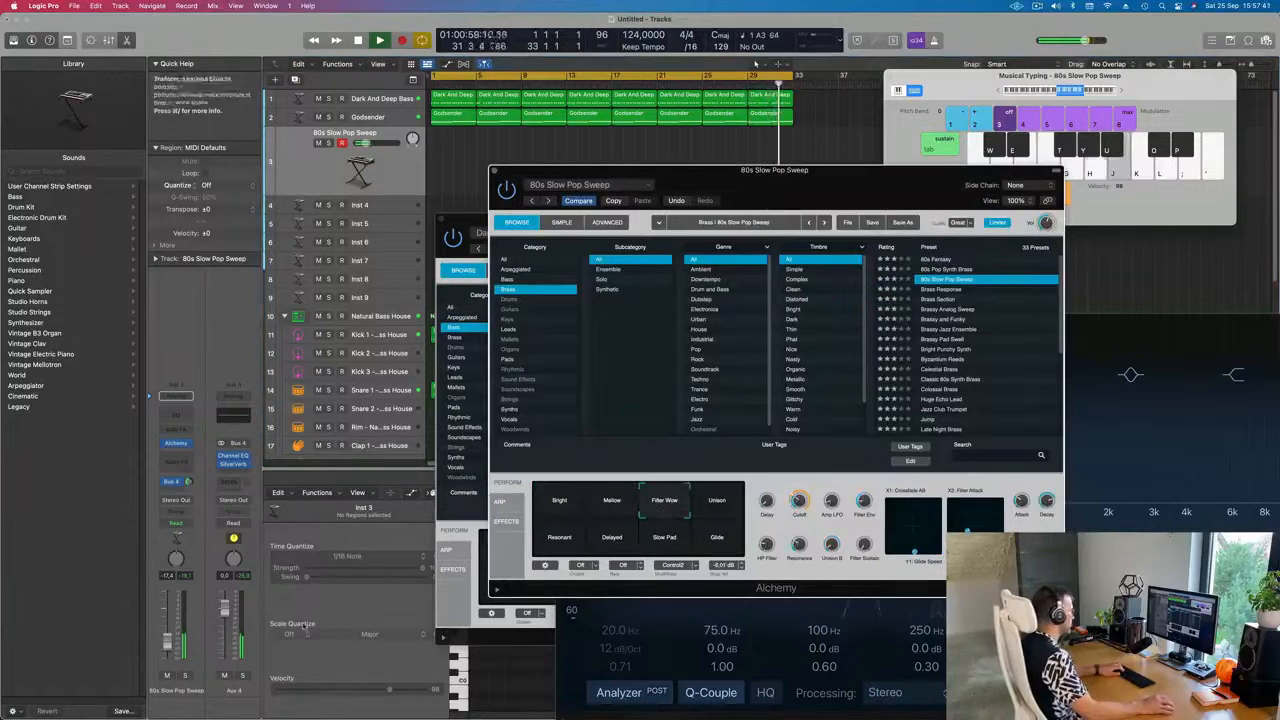
left_click_drag(167, 641, 167, 629)
key("k")
key("h")
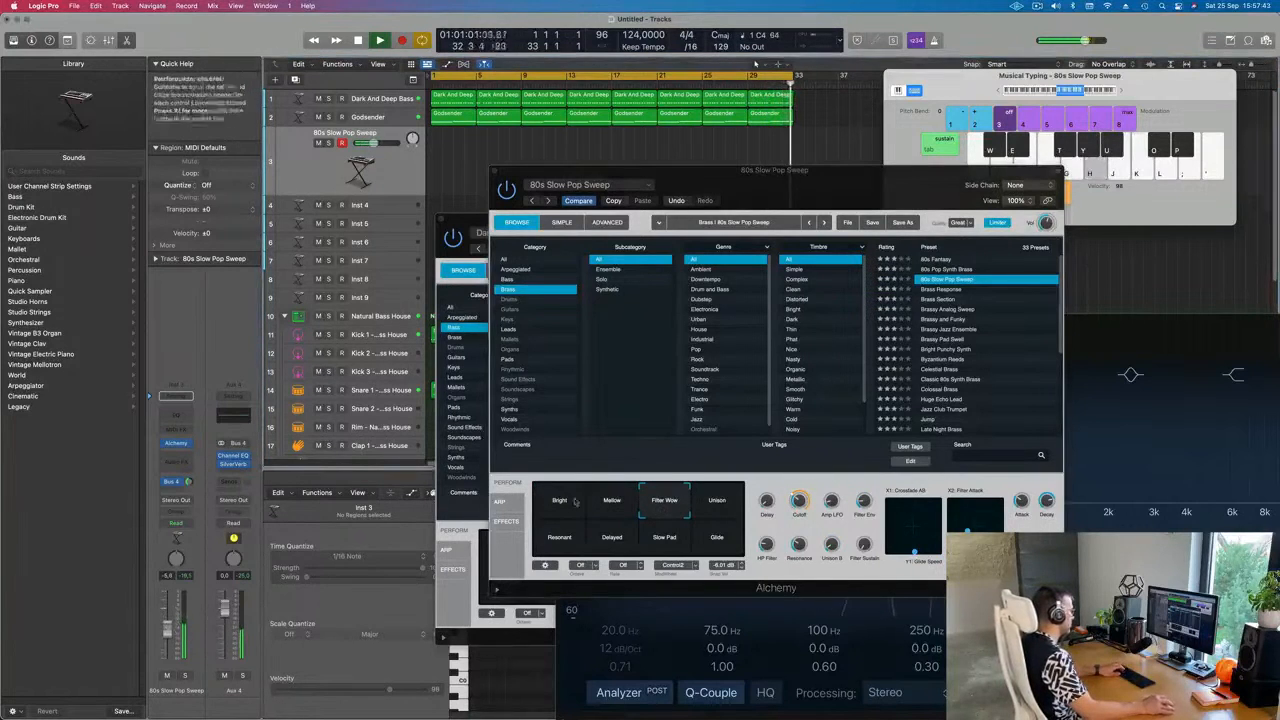
- Try the Unison, Glide, Slow Pad and Delayed variations in Alchemy and settle on Mellow
left_click(716, 505)
left_click(716, 505)
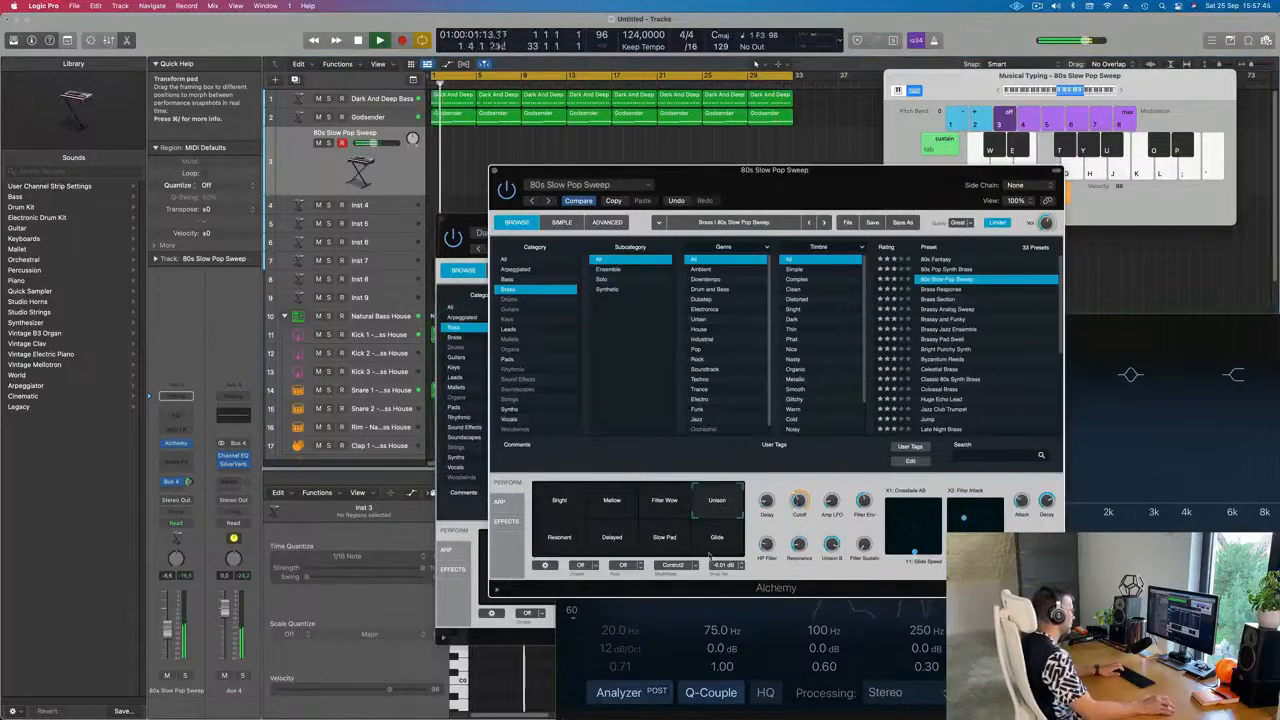
left_click(712, 543)
left_click(648, 540)
left_click(613, 542)
left_click(606, 511)
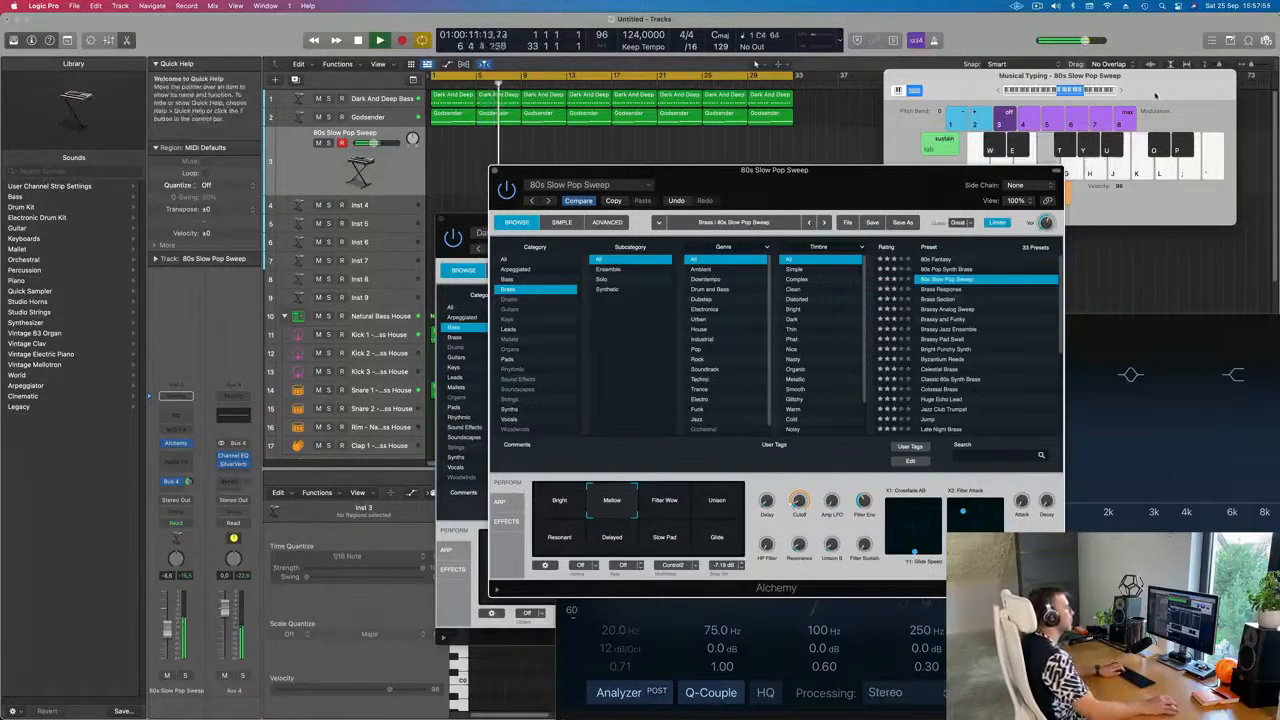
- Raise Musical Typing to octave C4 and rehearse a brass melody over the playing track
left_click(1118, 91)
key("j")
key("f")
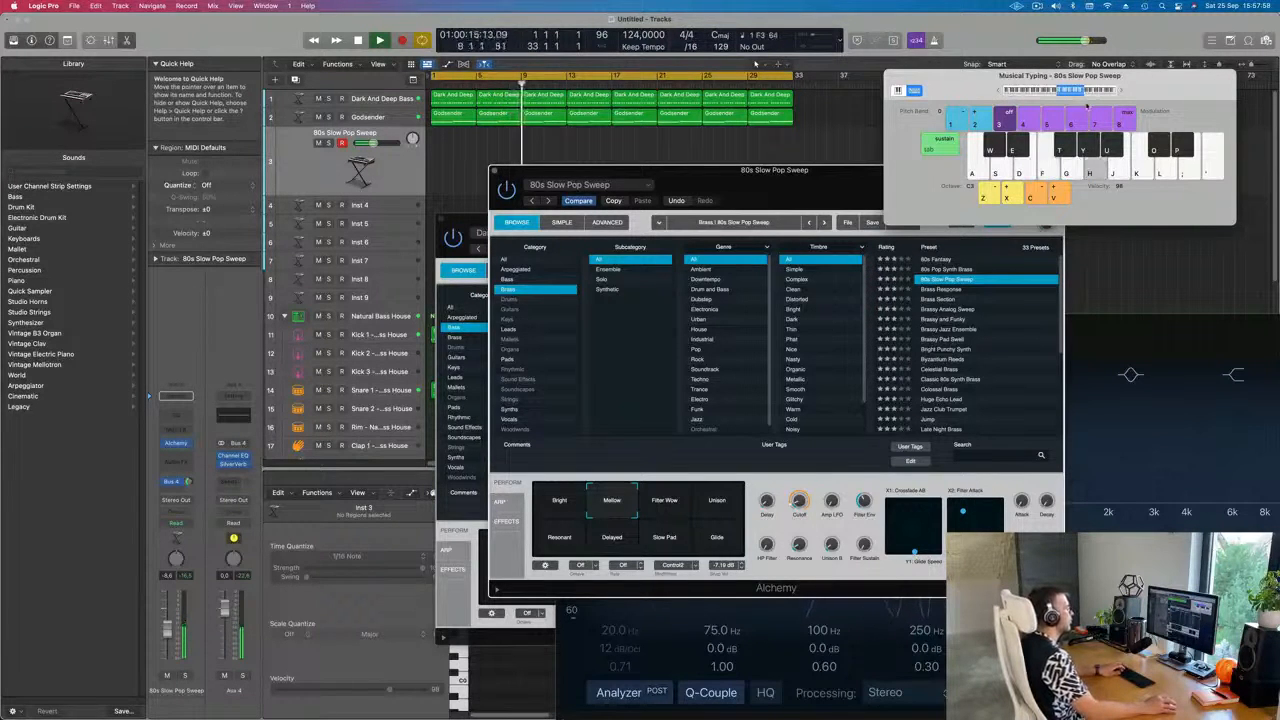
key("k")
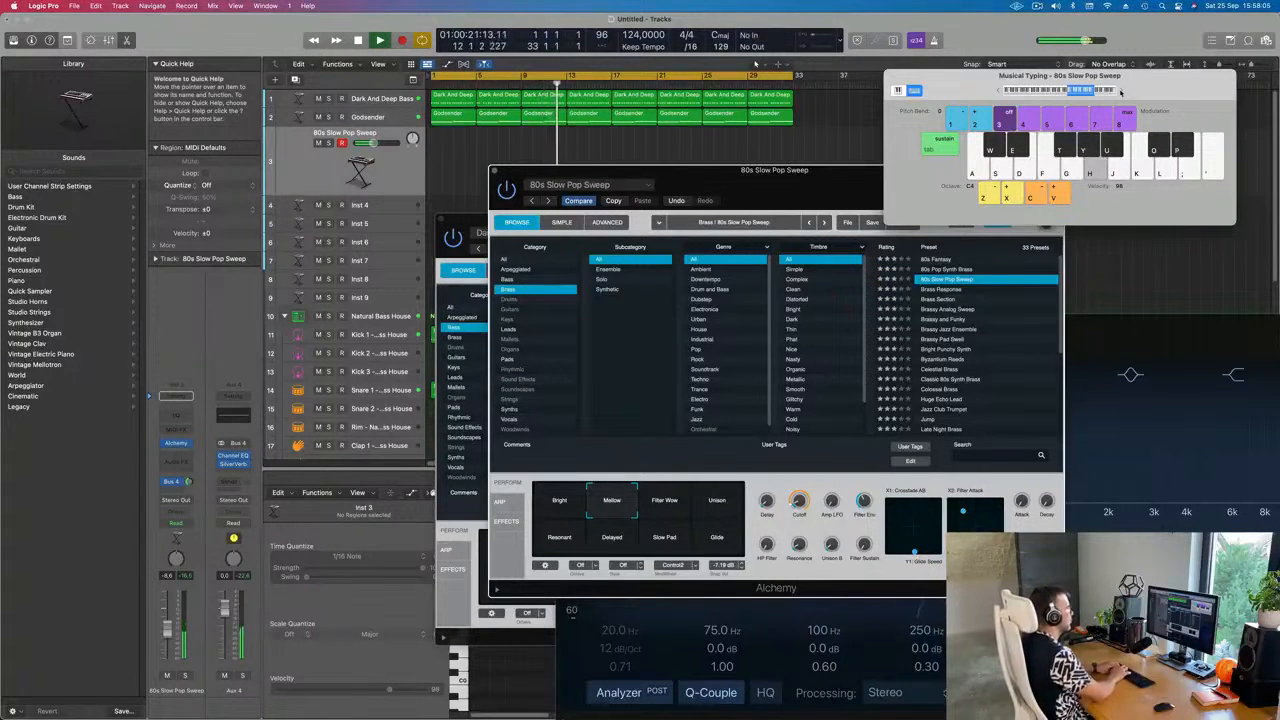
key("d")
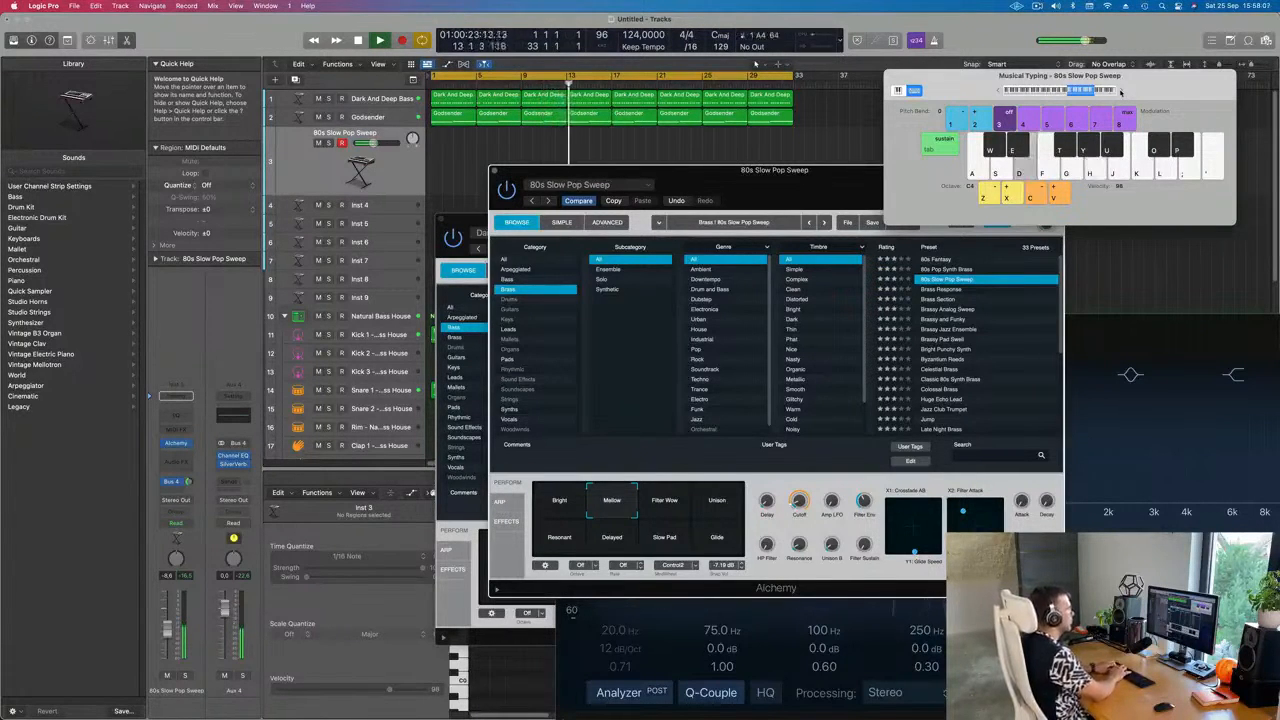
key("d")
key("s")
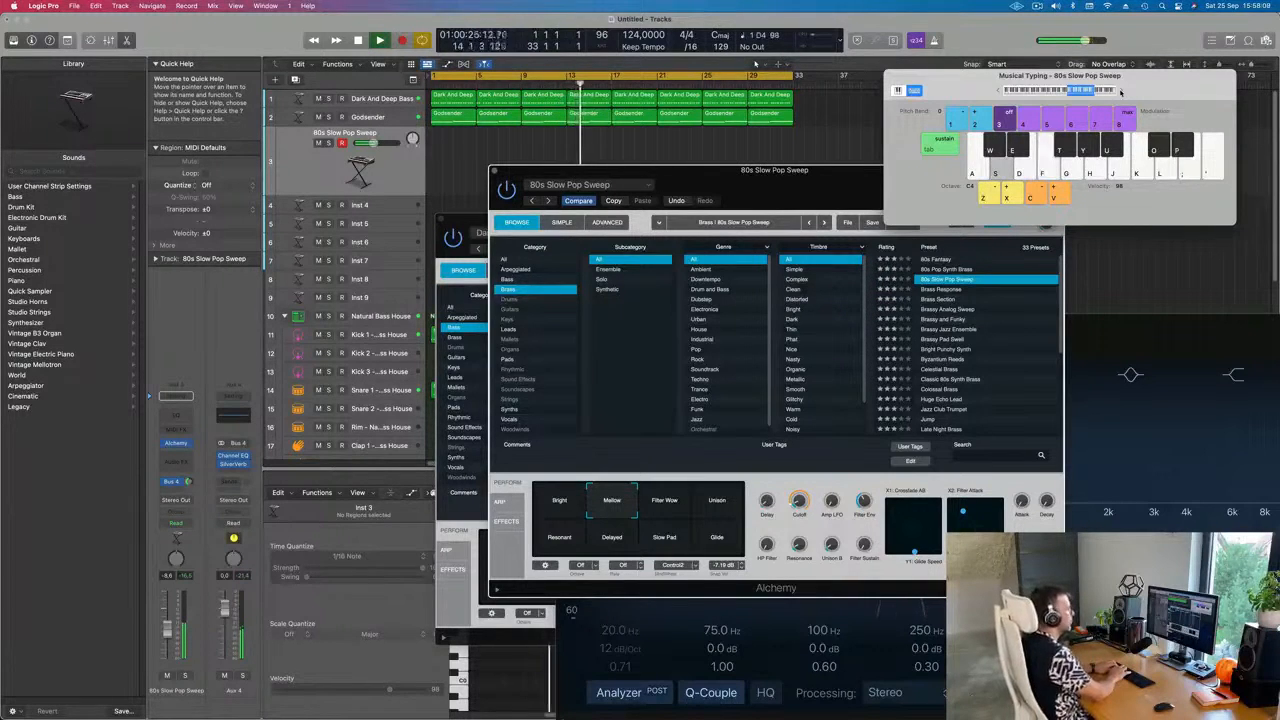
key("j")
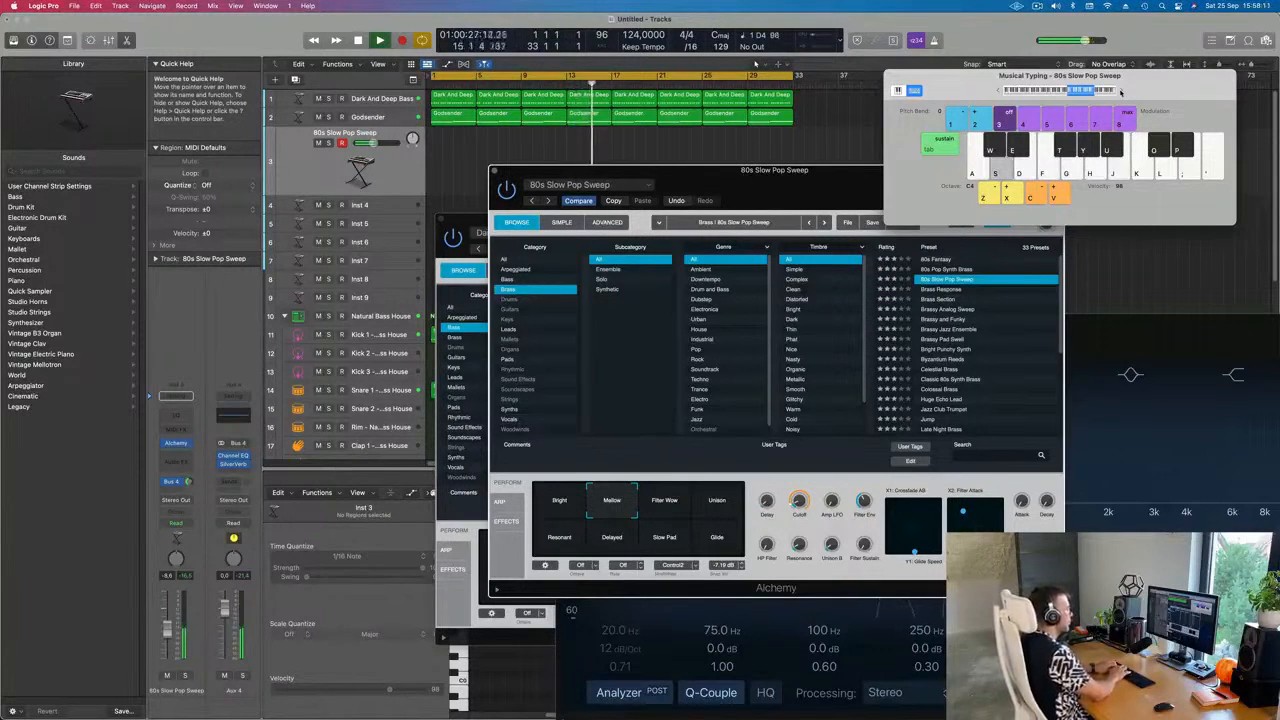
key("f")
key("s")
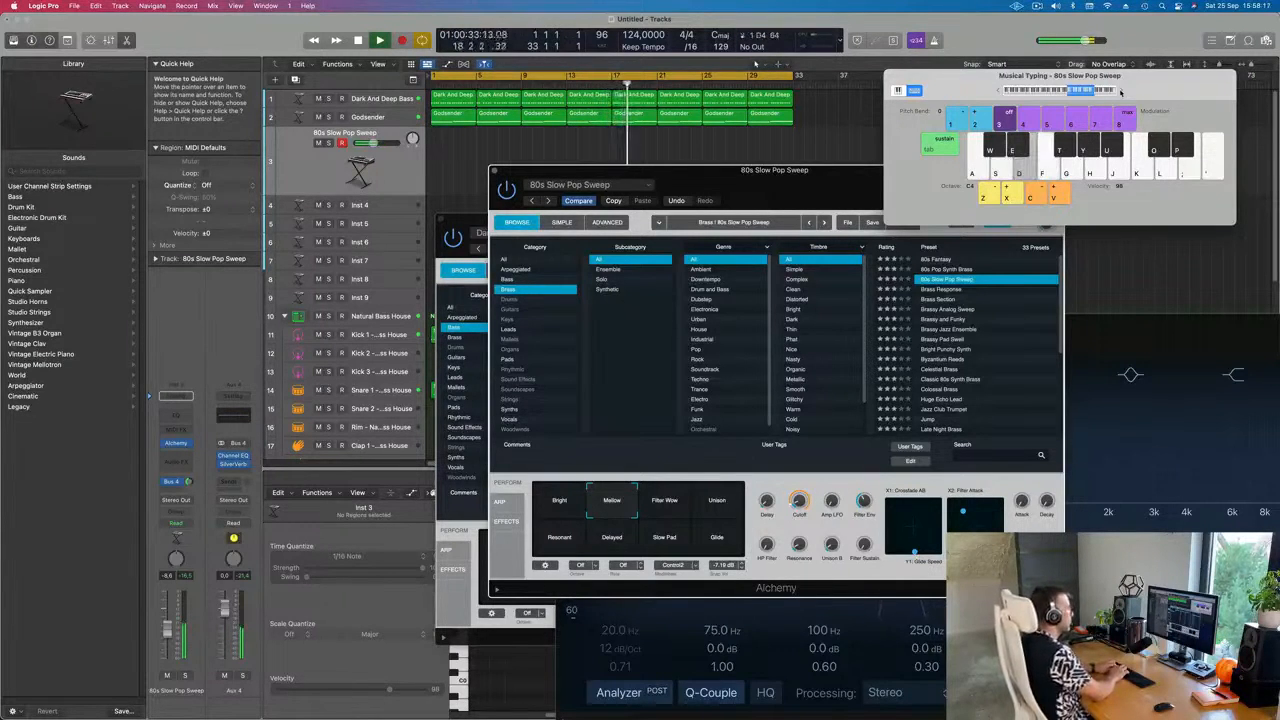
key("k")
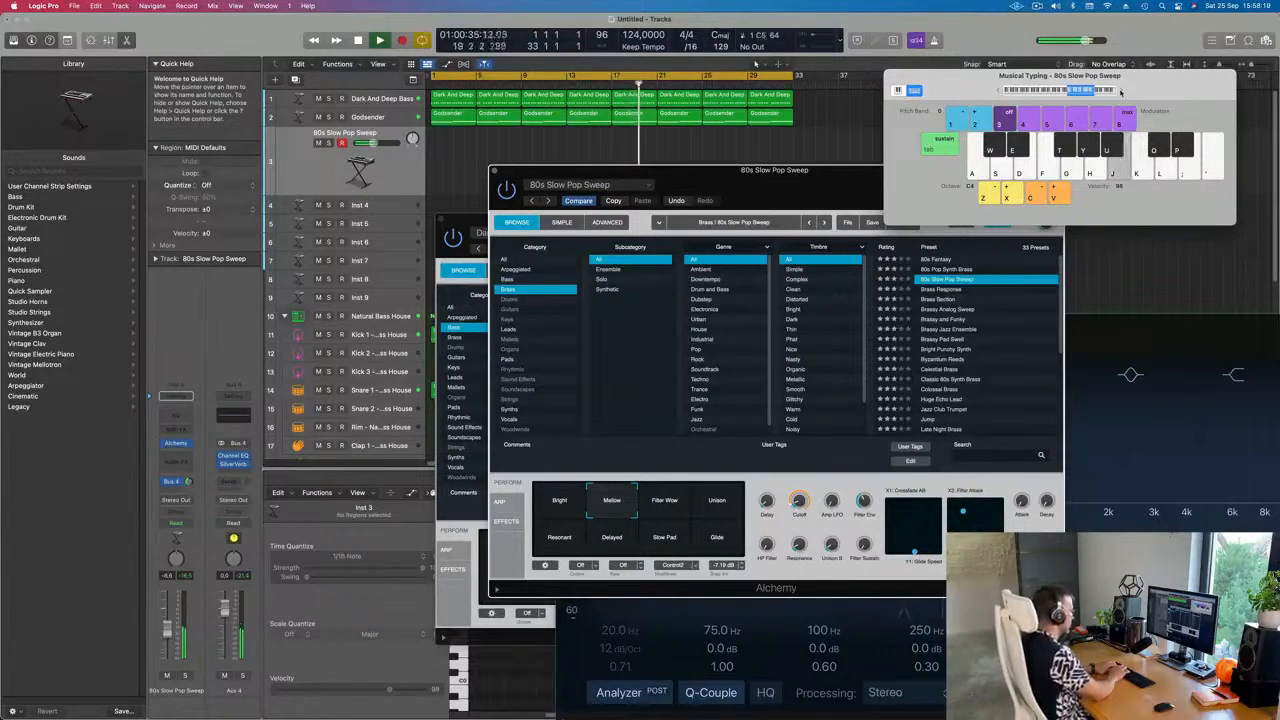
- Record the melody on the 80s Slow Pop Sweep track over the playing arrangement until bar 28, stopping the transport at the end
key("j")
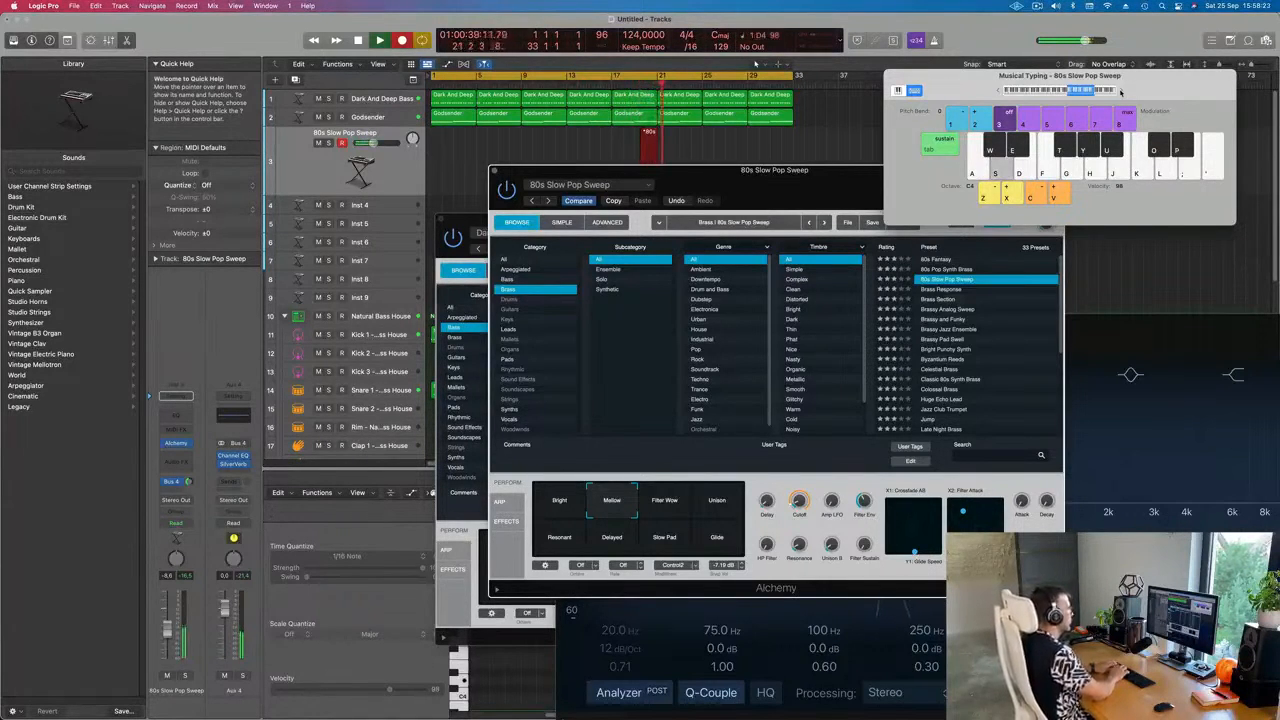
key("f")
key("j")
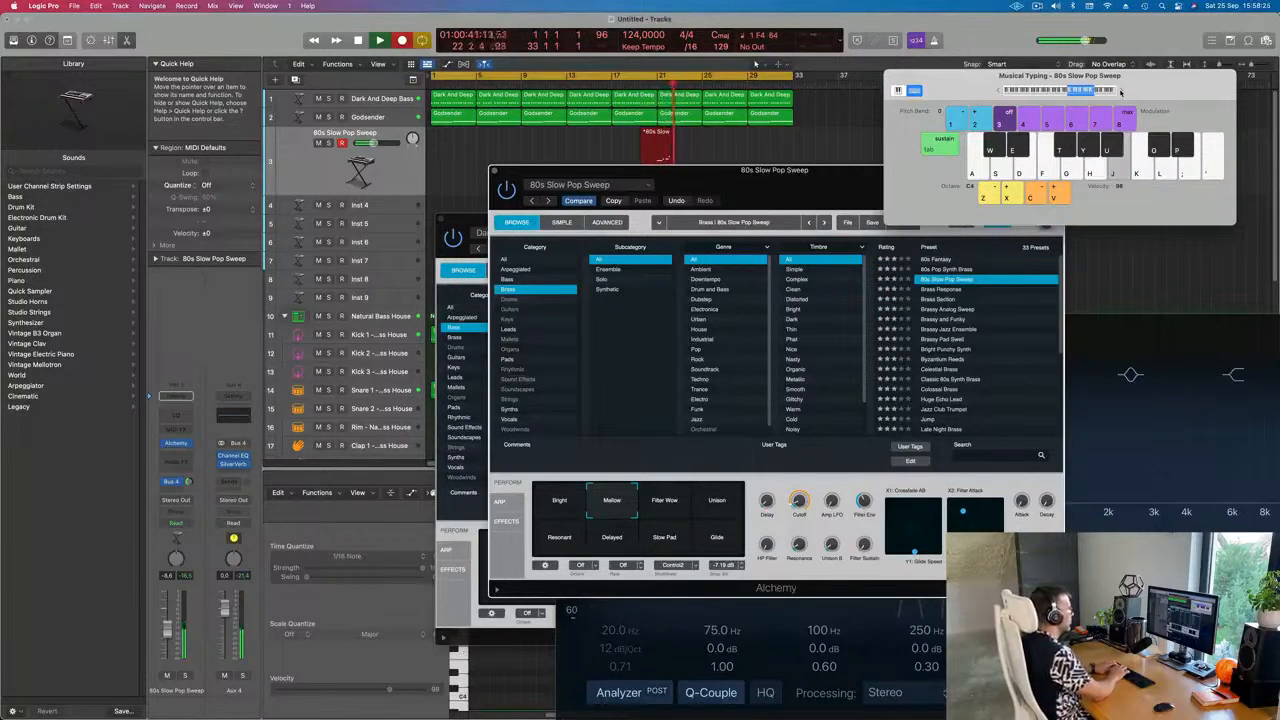
key("d")
key("k")
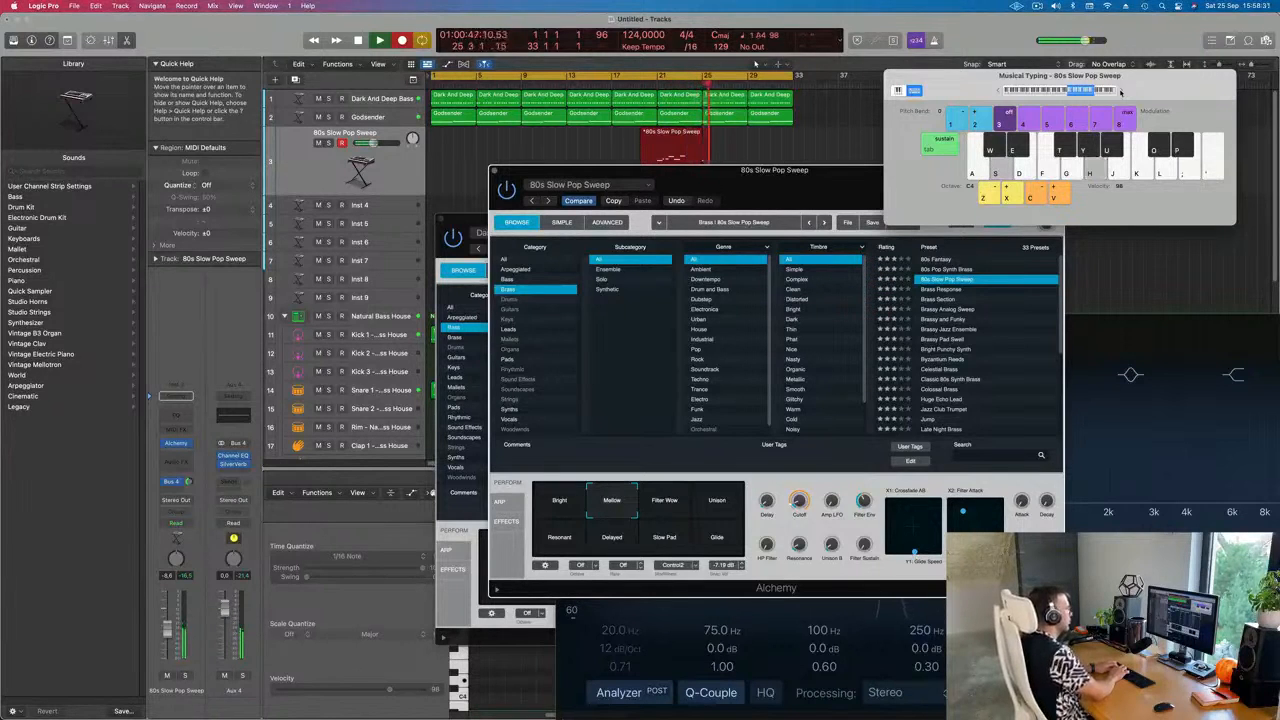
key("h")
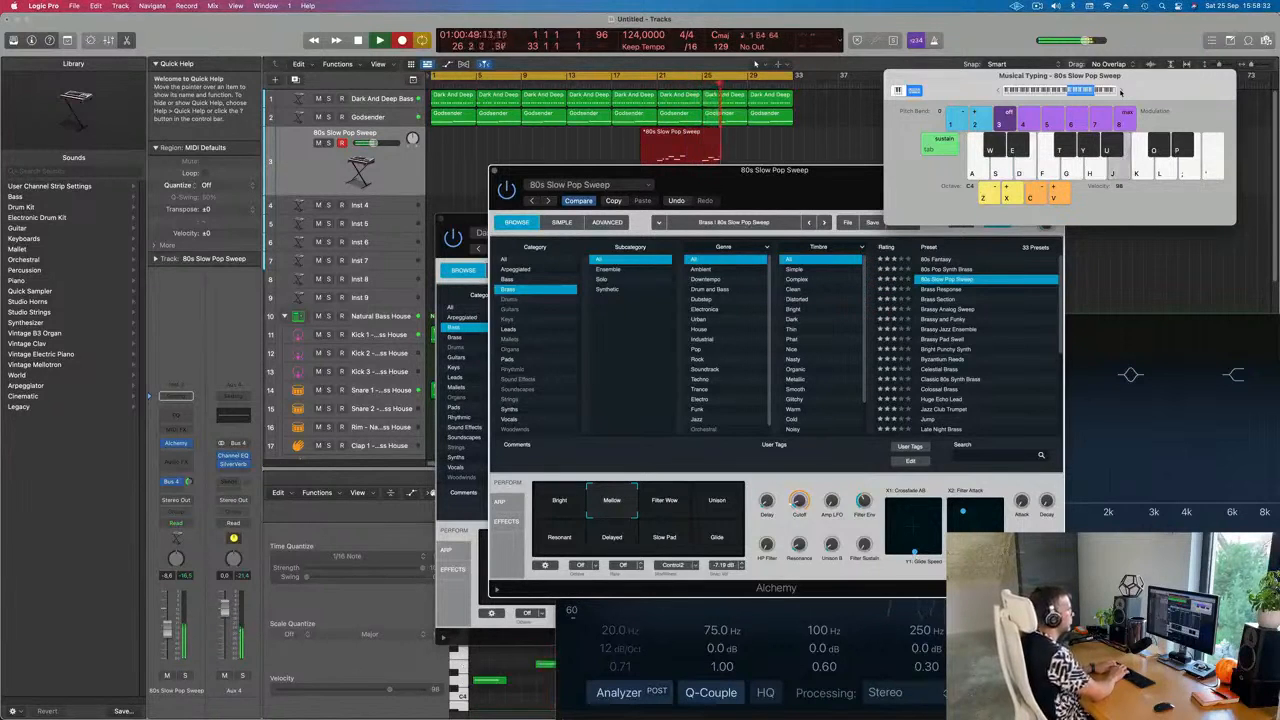
key("f")
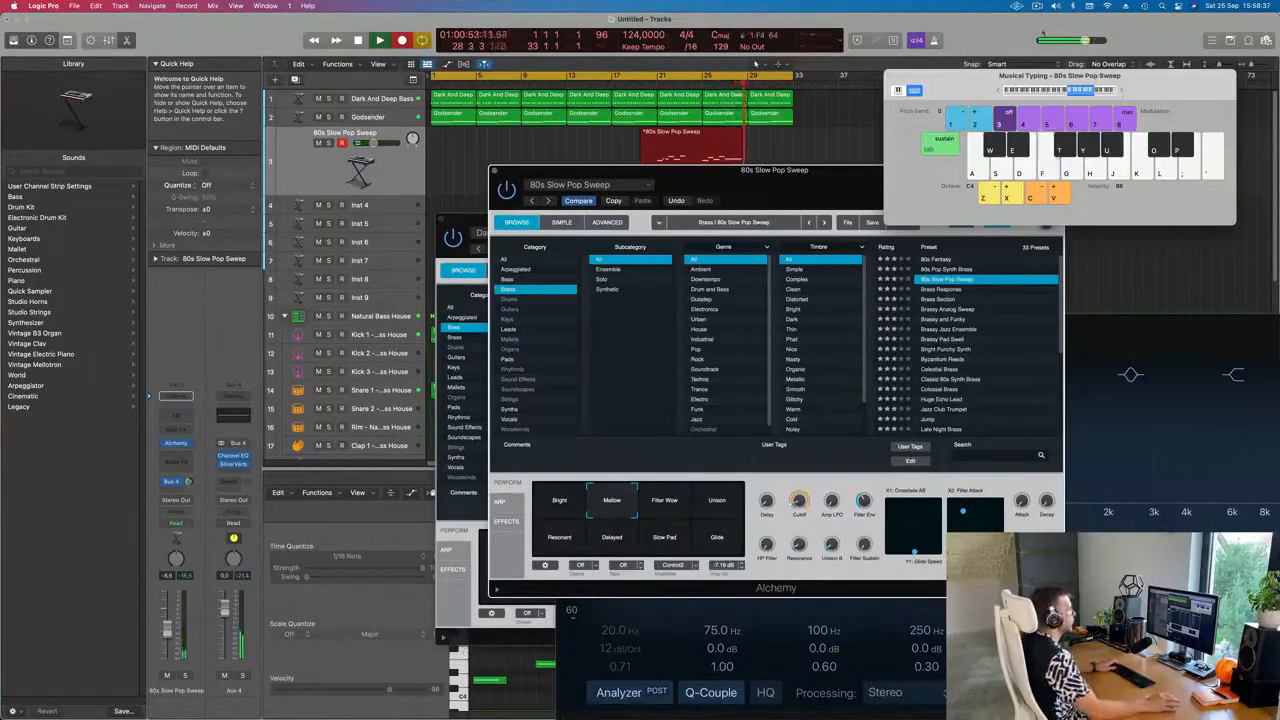
key("space")
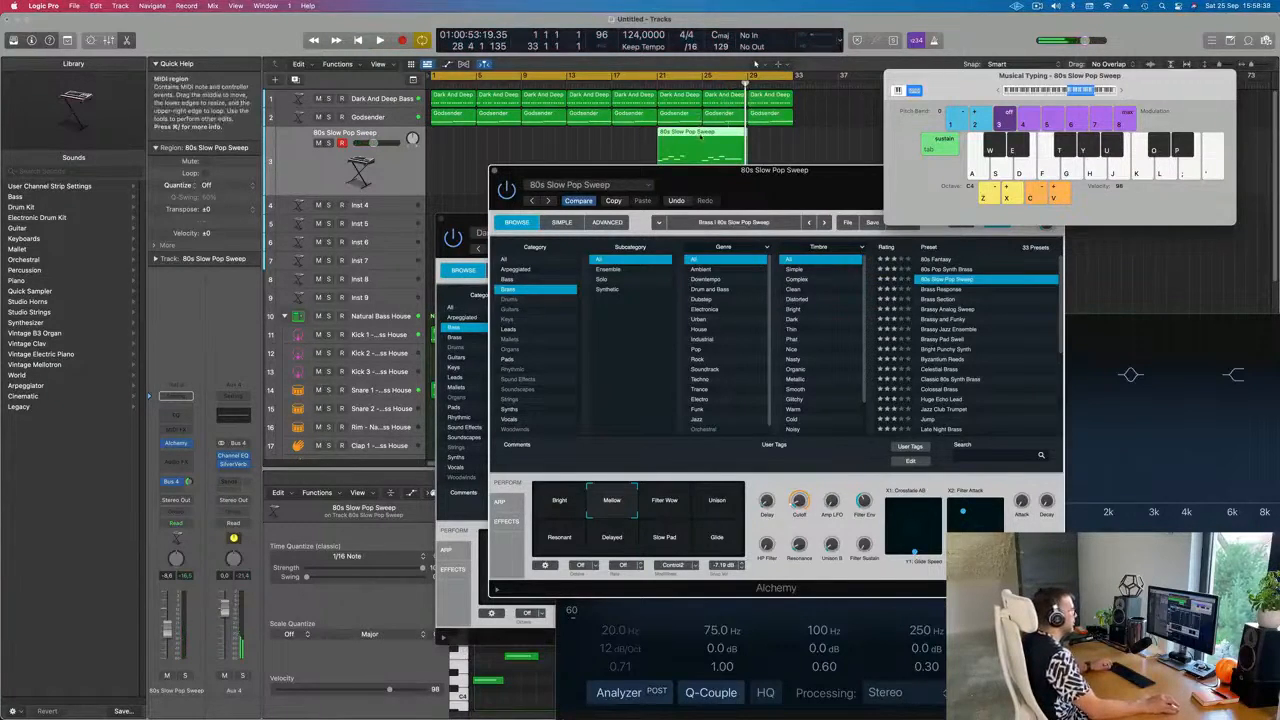
- Split the recorded region at bar 25 with crossing notes split, delete its first half and move the remaining four bars to bar 1
double_click(697, 138, "super")
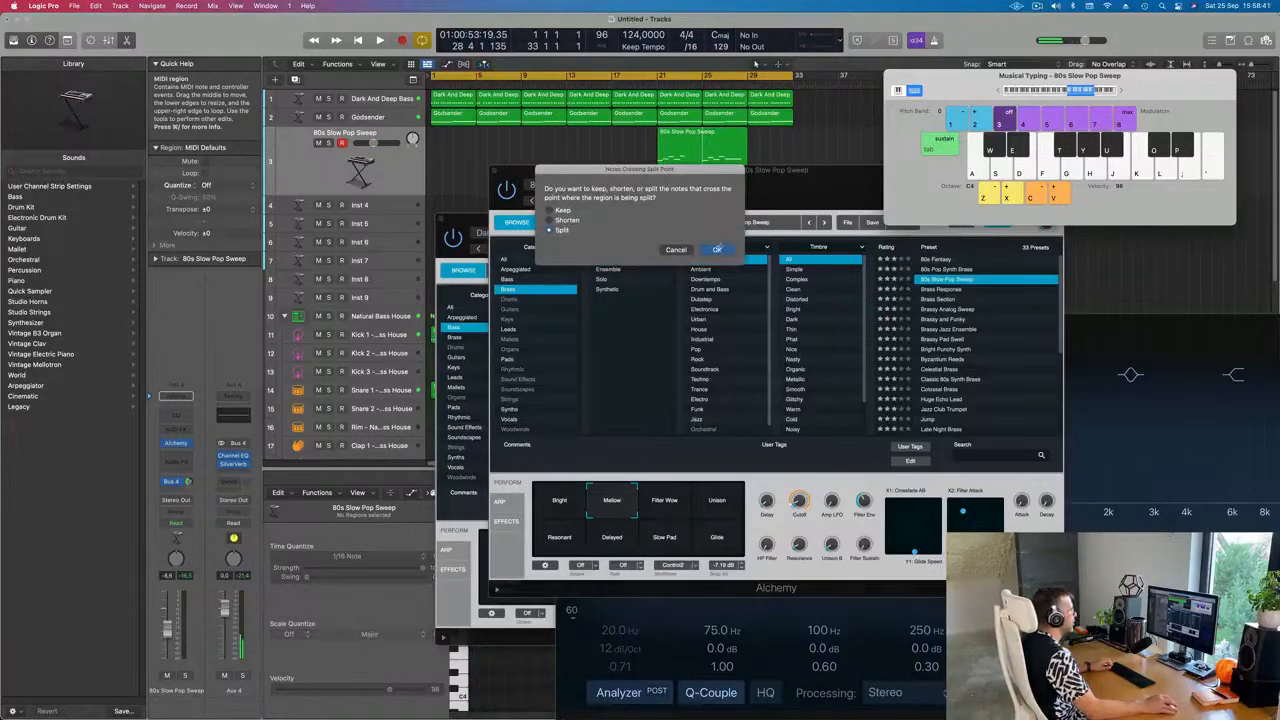
left_click(718, 250)
left_click(680, 140)
key("Delete")
left_click_drag(718, 138, 516, 140)
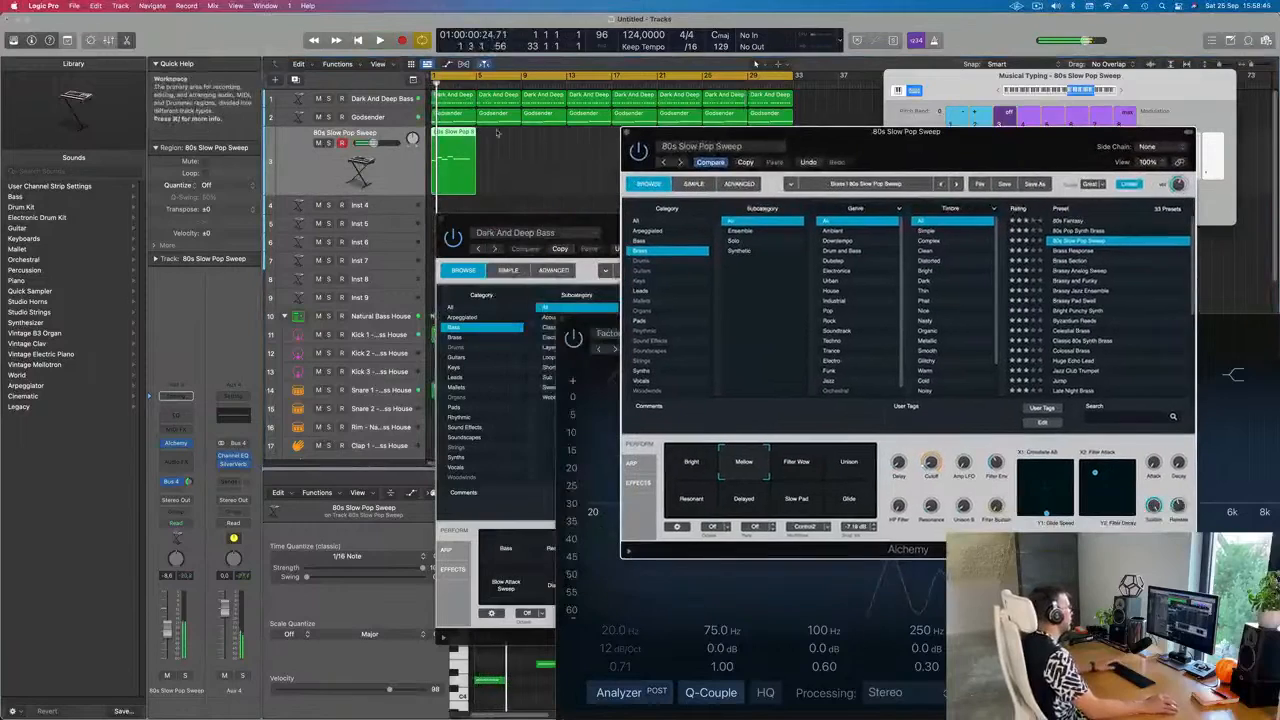
- Open the 80s Slow Pop Sweep region in the Piano Roll, move the plug-in windows off it and start playback
double_click(452, 131)
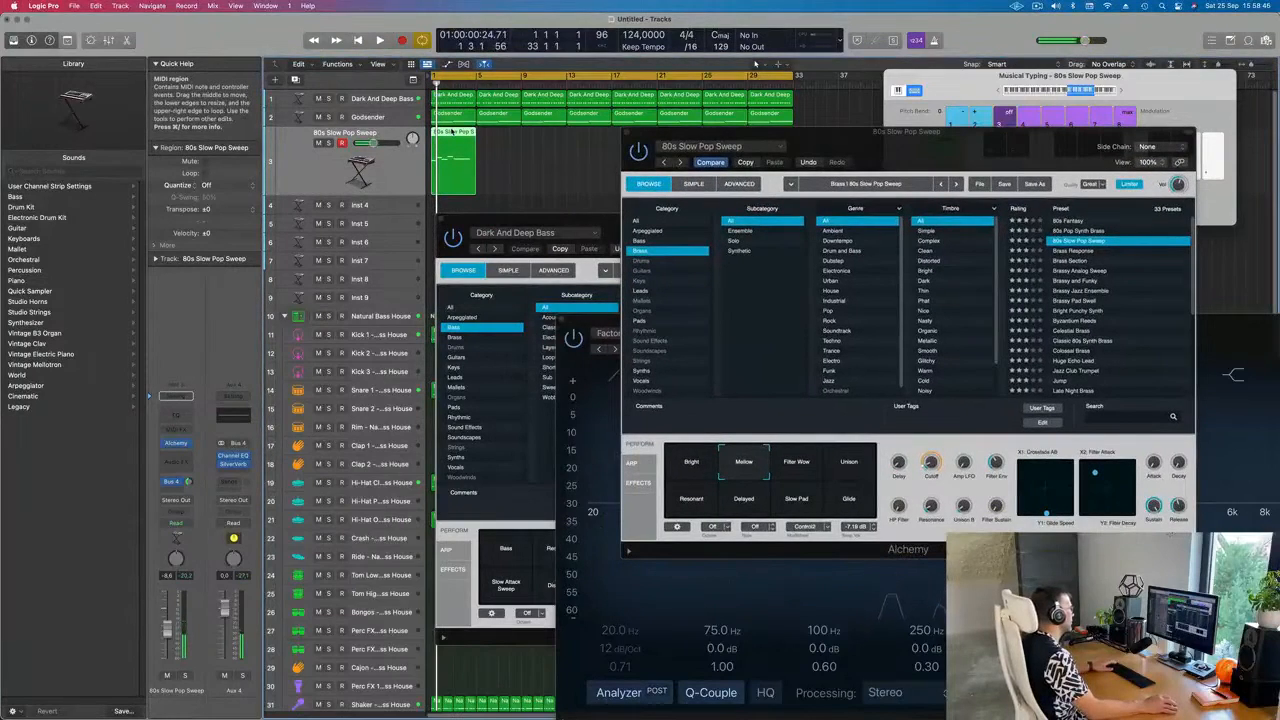
double_click(452, 131)
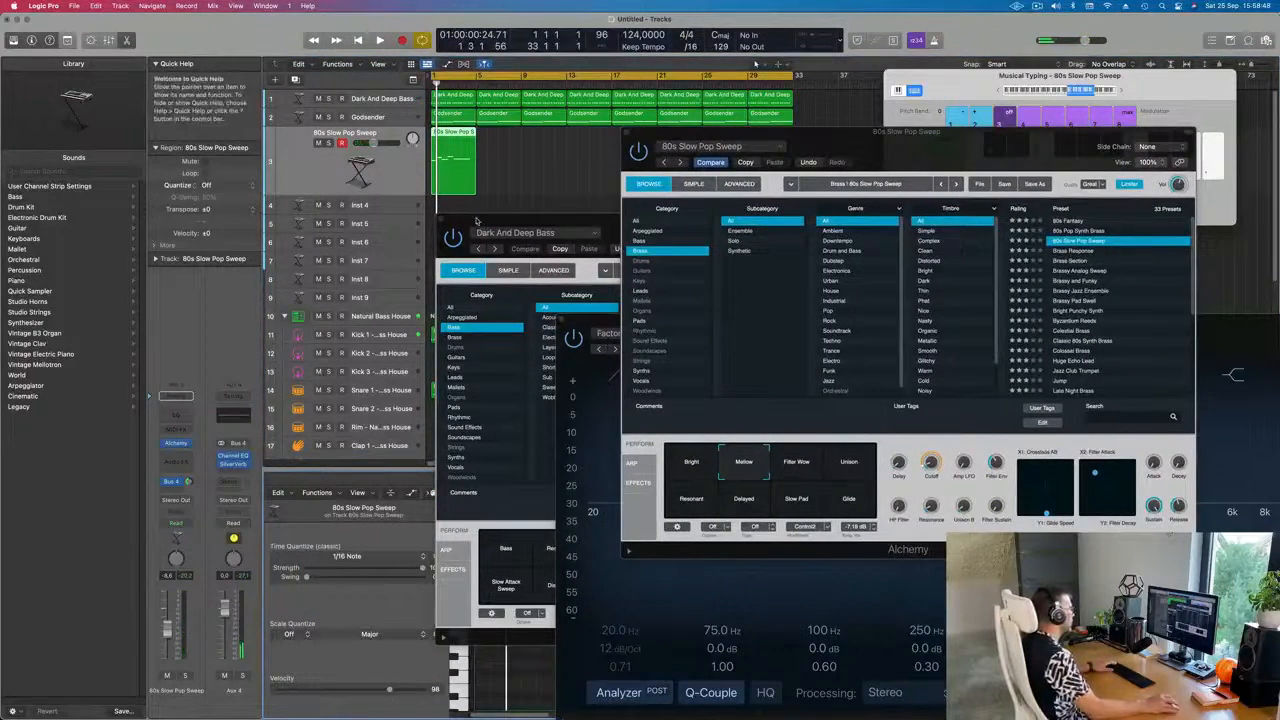
left_click_drag(476, 220, 887, 146)
left_click(498, 582)
key("space")
left_click_drag(1029, 156, 986, 311)
left_click_drag(935, 149, 933, 215)
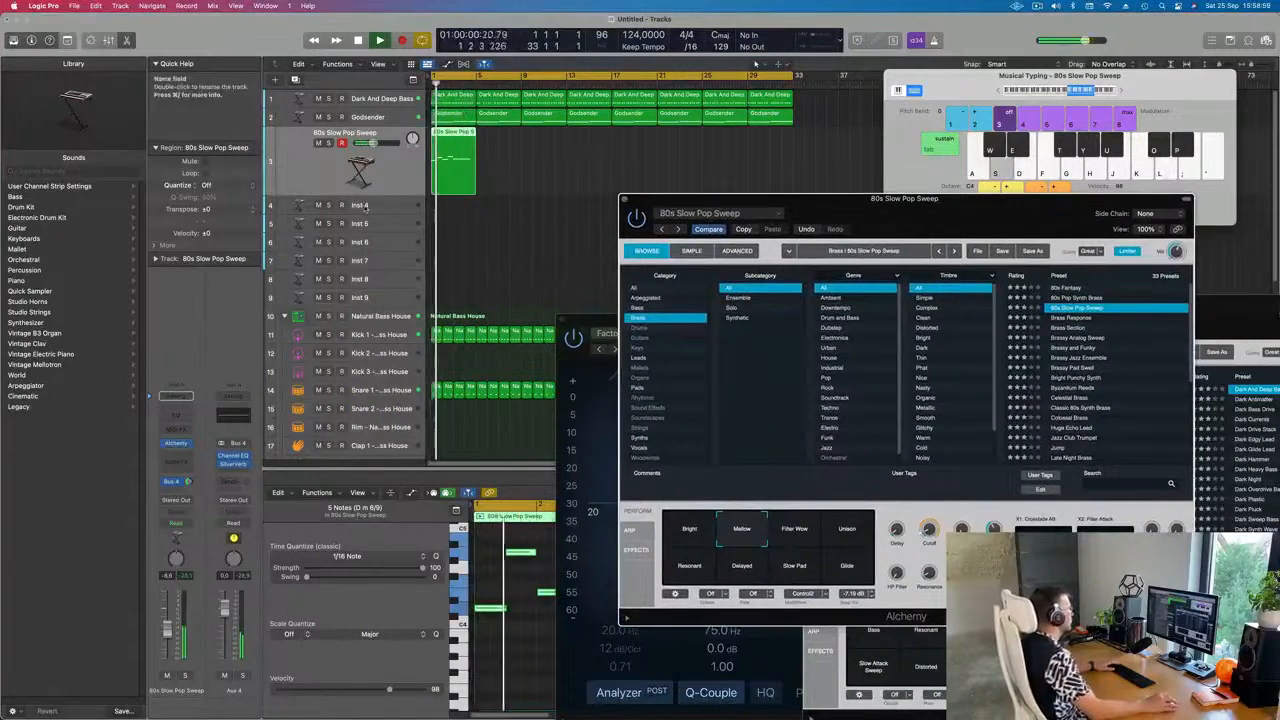
- Select the Inst 4 track, open its Alchemy, load the Keys preset 80s Pop Electric Piano and audition it during playback
left_click(339, 208)
key("space")
left_click(341, 205)
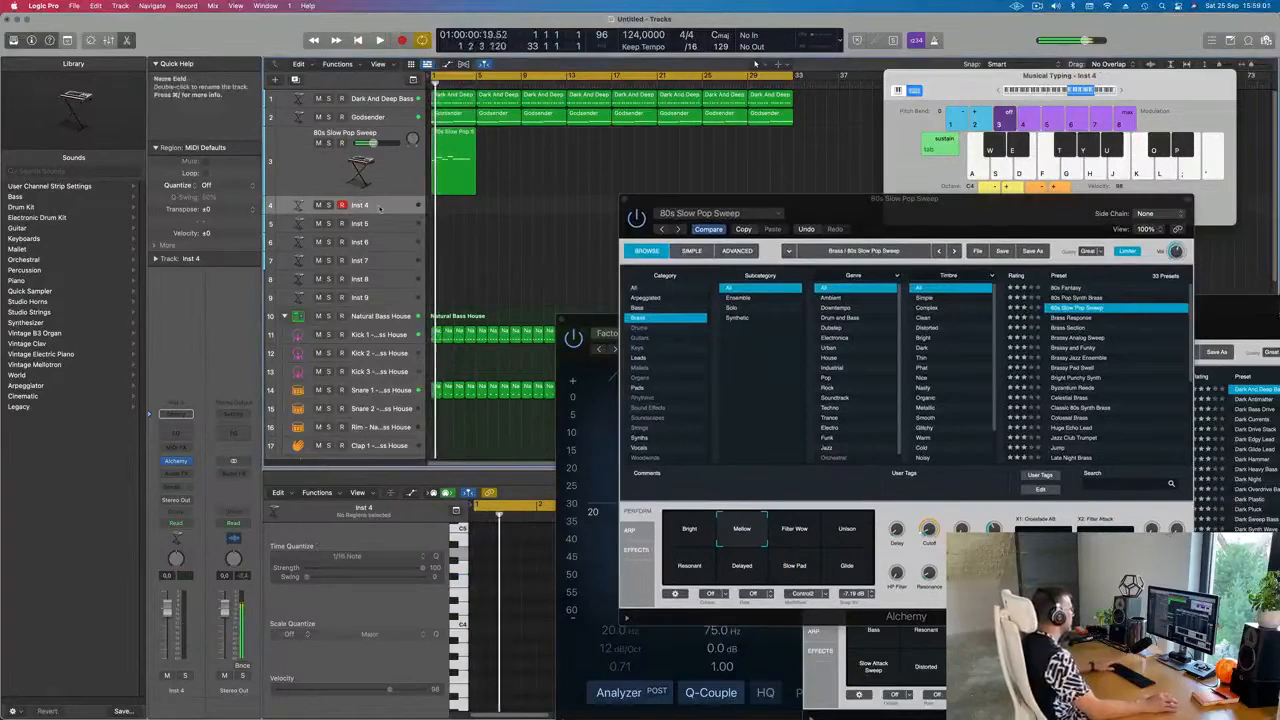
left_click(175, 462)
left_click_drag(728, 170, 868, 199)
left_click(590, 322)
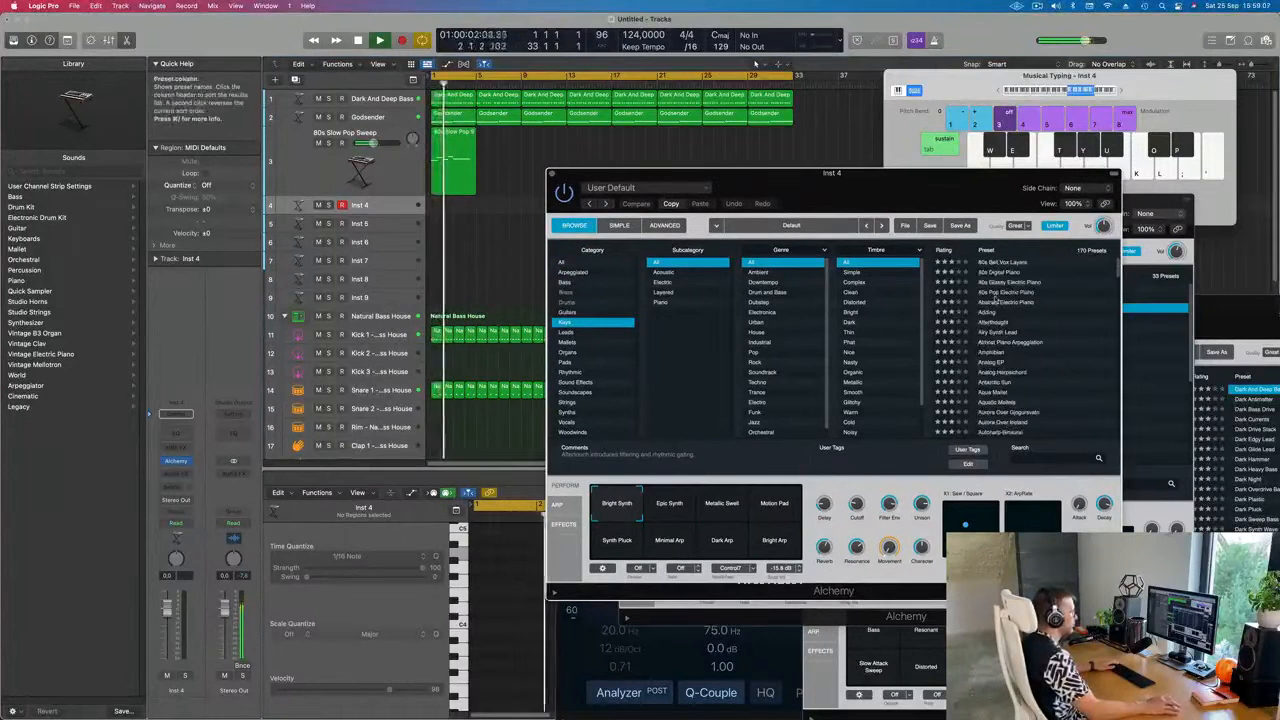
left_click(1000, 292)
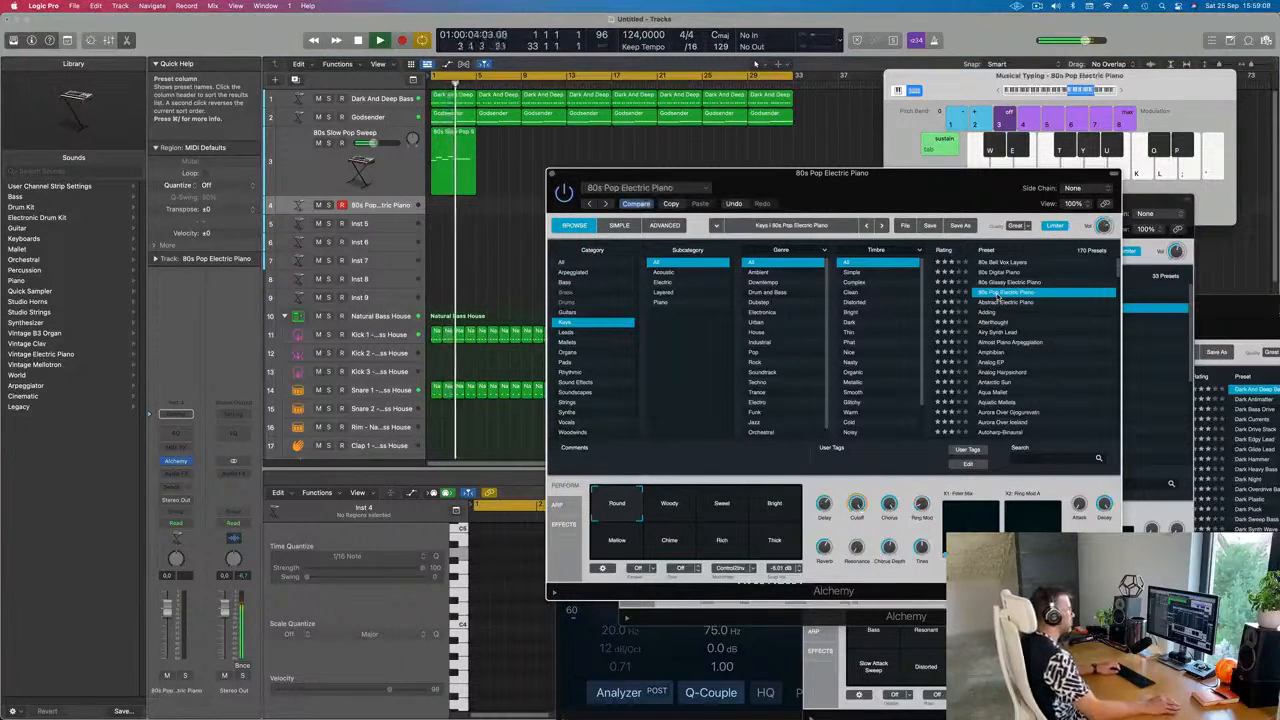
key("f")
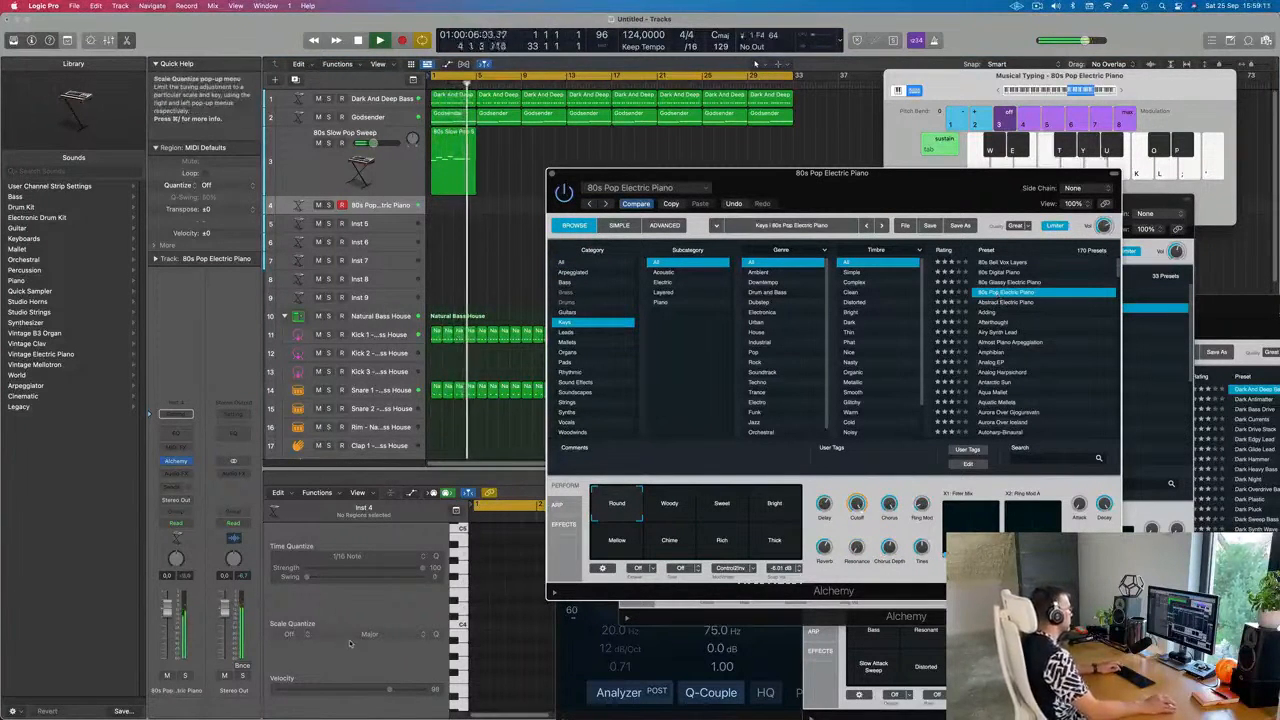
- Lower the Inst 4 track's volume, audition other Alchemy presets including 80s Glassy Electric Piano, and load Airy Synth Lead
left_click_drag(168, 608, 168, 629)
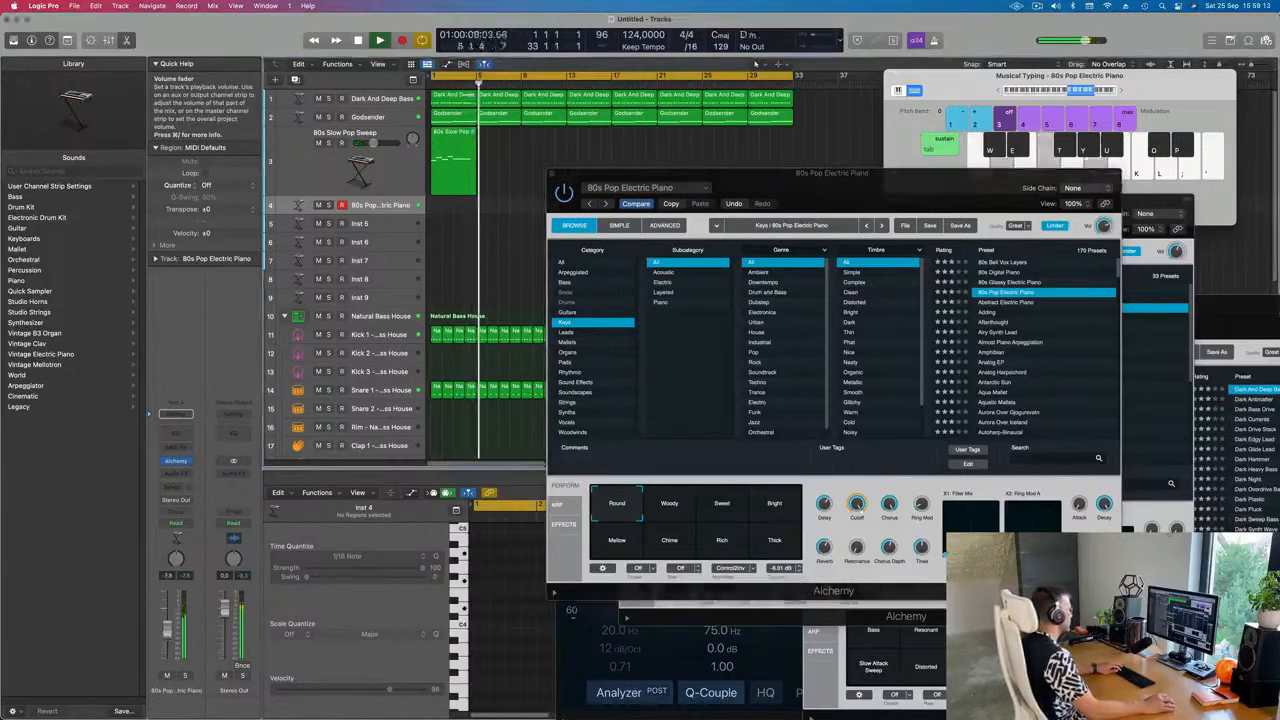
left_click(1008, 282)
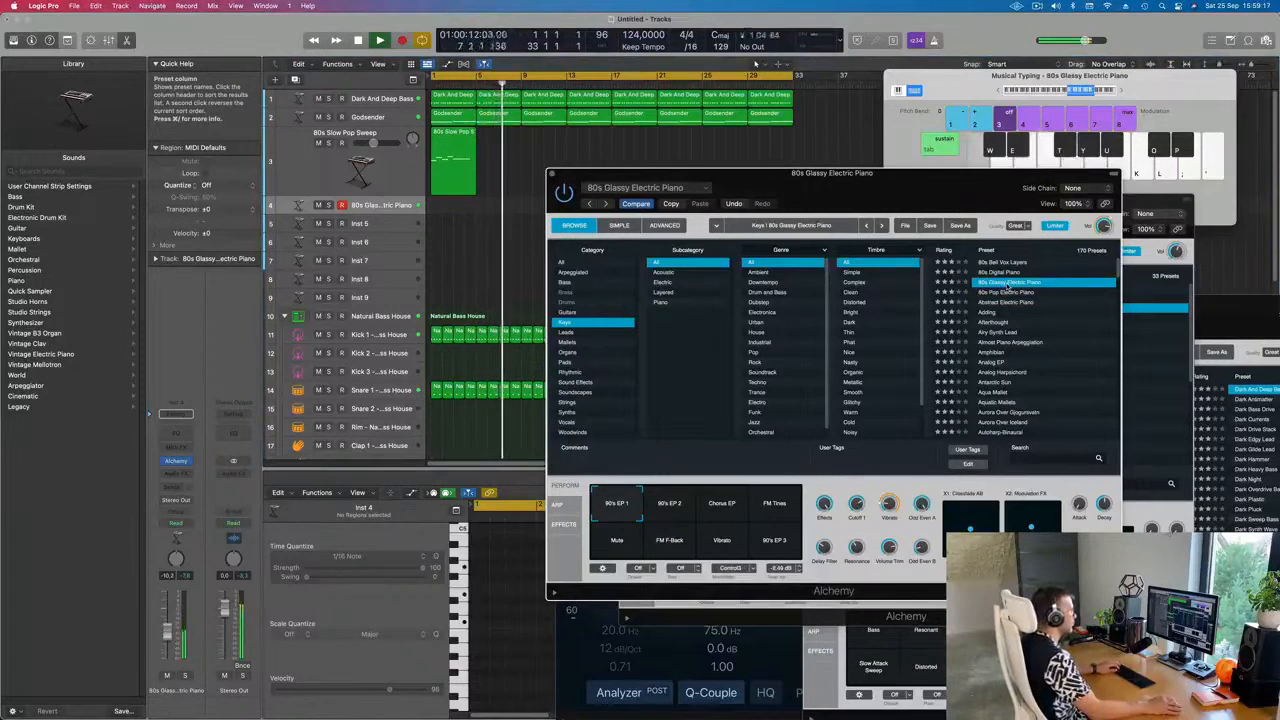
left_click(996, 322)
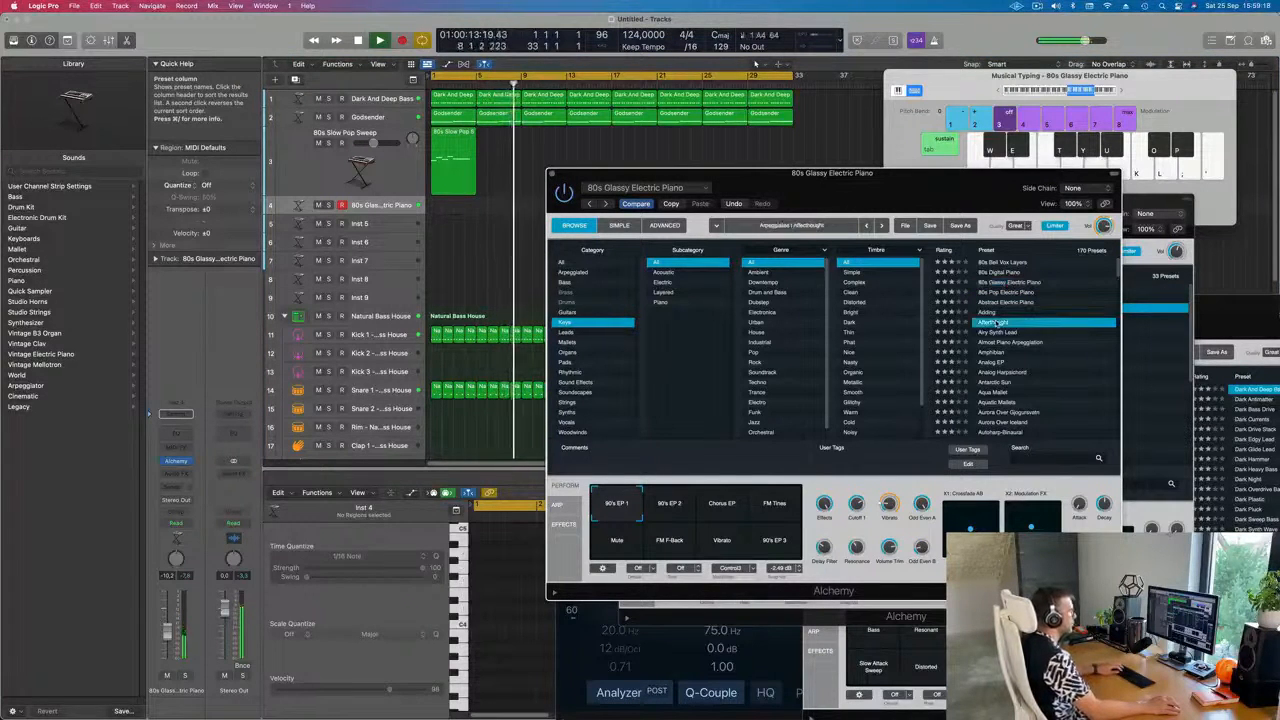
left_click(997, 333)
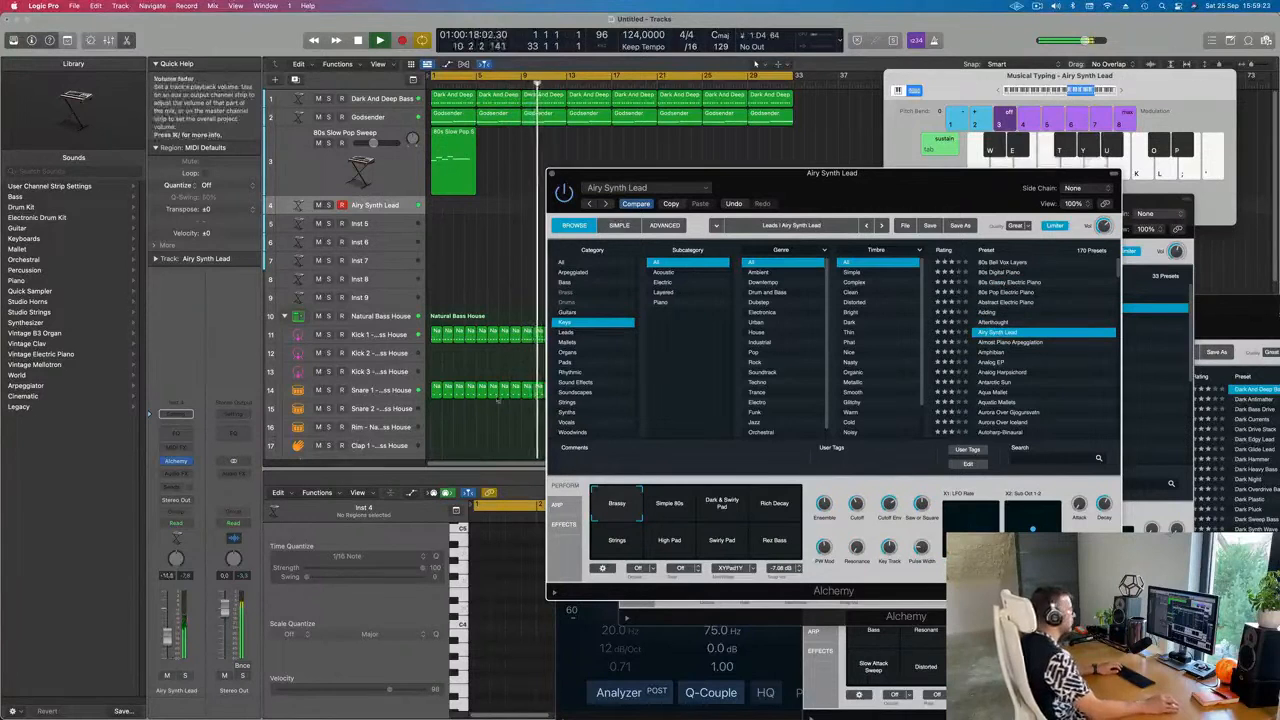
- Audition Airy Synth Lead over the playing arrangement with the notes D, F and A, moving the Musical Typing window aside
left_click(1000, 90)
left_click(1000, 93)
key("s")
key("f")
key("h")
key("f")
key("h")
left_click_drag(976, 87, 1002, 96)
key("s")
key("f")
key("h")
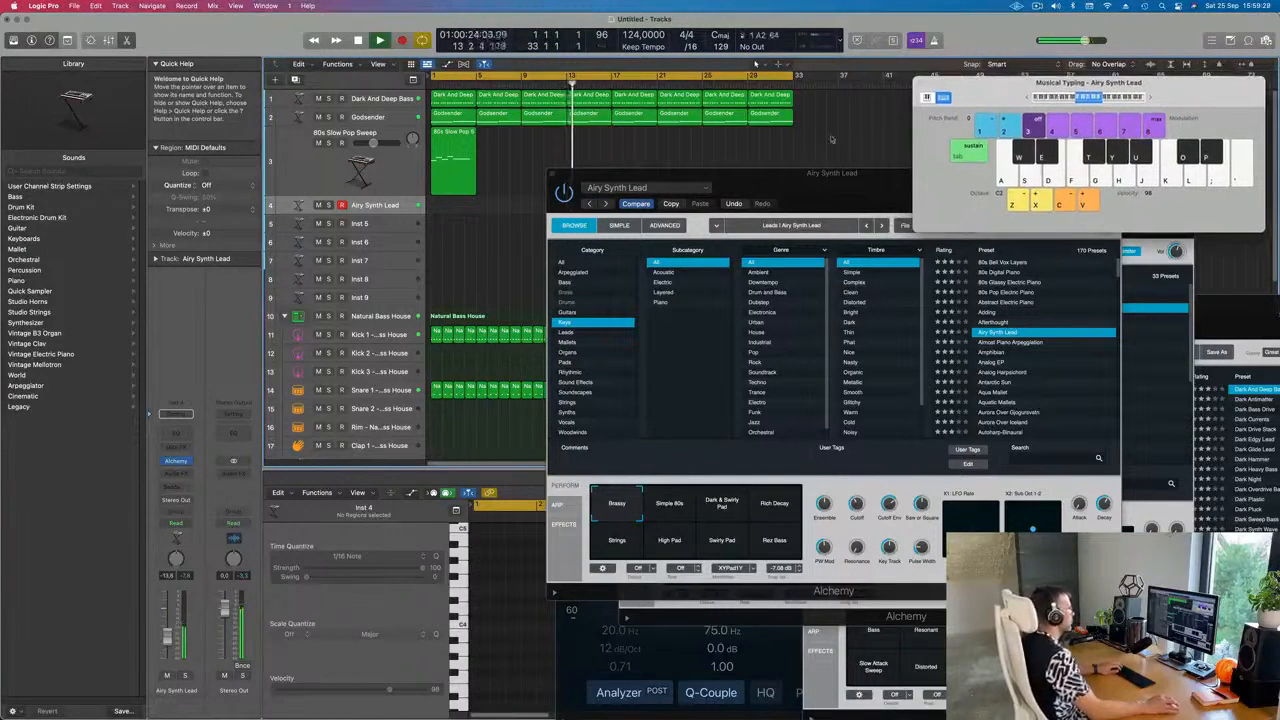
- Bring the Airy Synth Lead plug-in window to the front and restart playback from bar 1
left_click(643, 180)
key("space")
key("space")
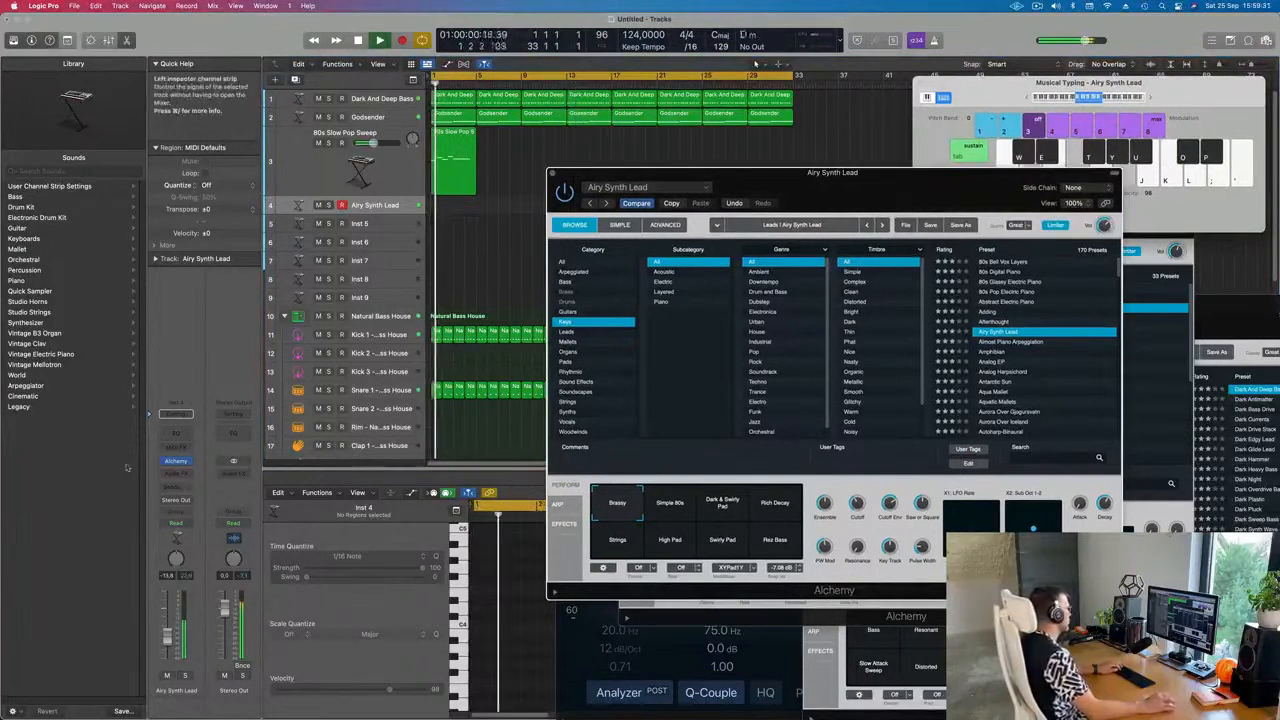
- Add a send to Bus 3 (Reverb) on the Airy Synth Lead channel and raise its send level
left_click(172, 485)
mouse_move(180, 504)
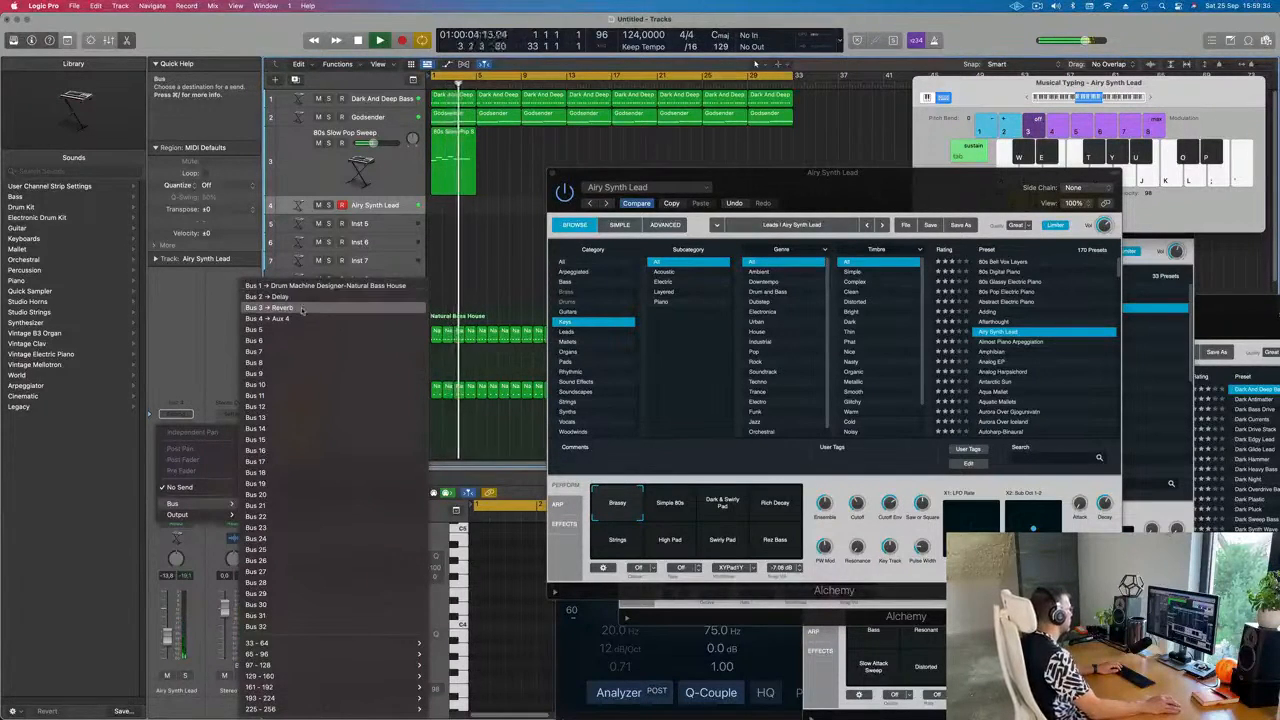
left_click(300, 308)
left_click_drag(189, 482, 191, 477)
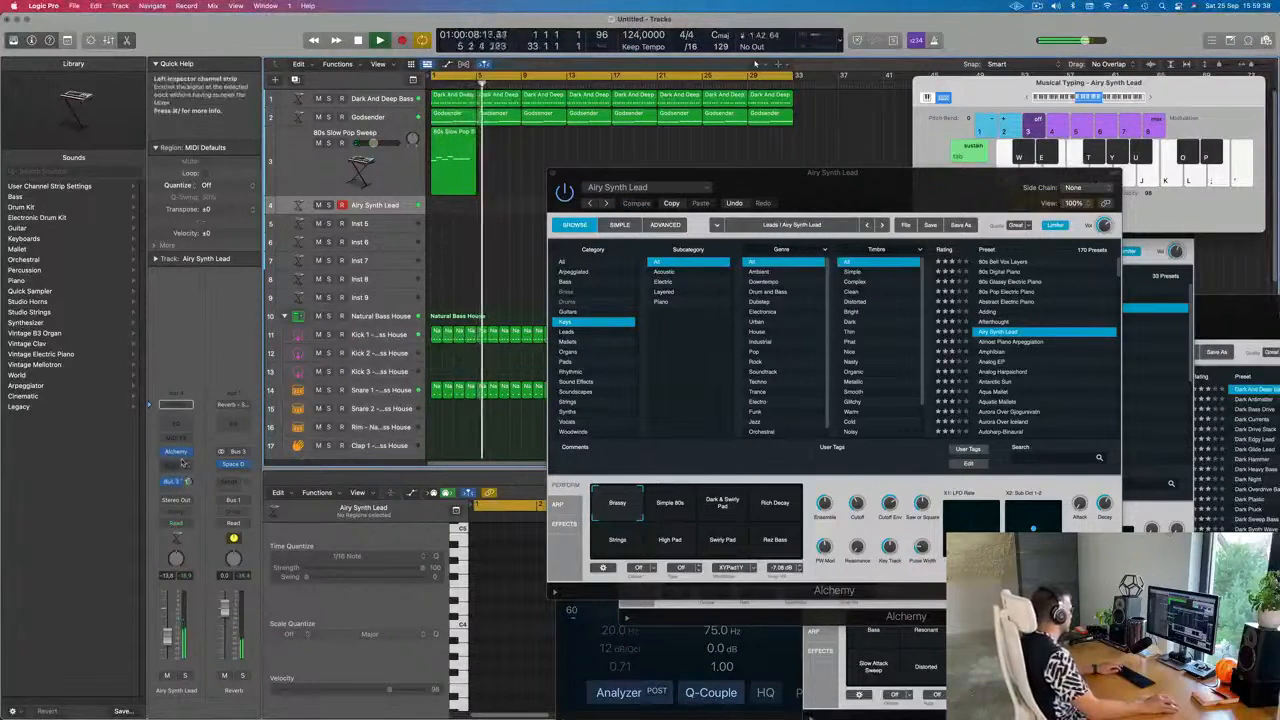
- Reroute the Airy Synth Lead channel's send to Bus 4 (Aux 4)
left_click(180, 483)
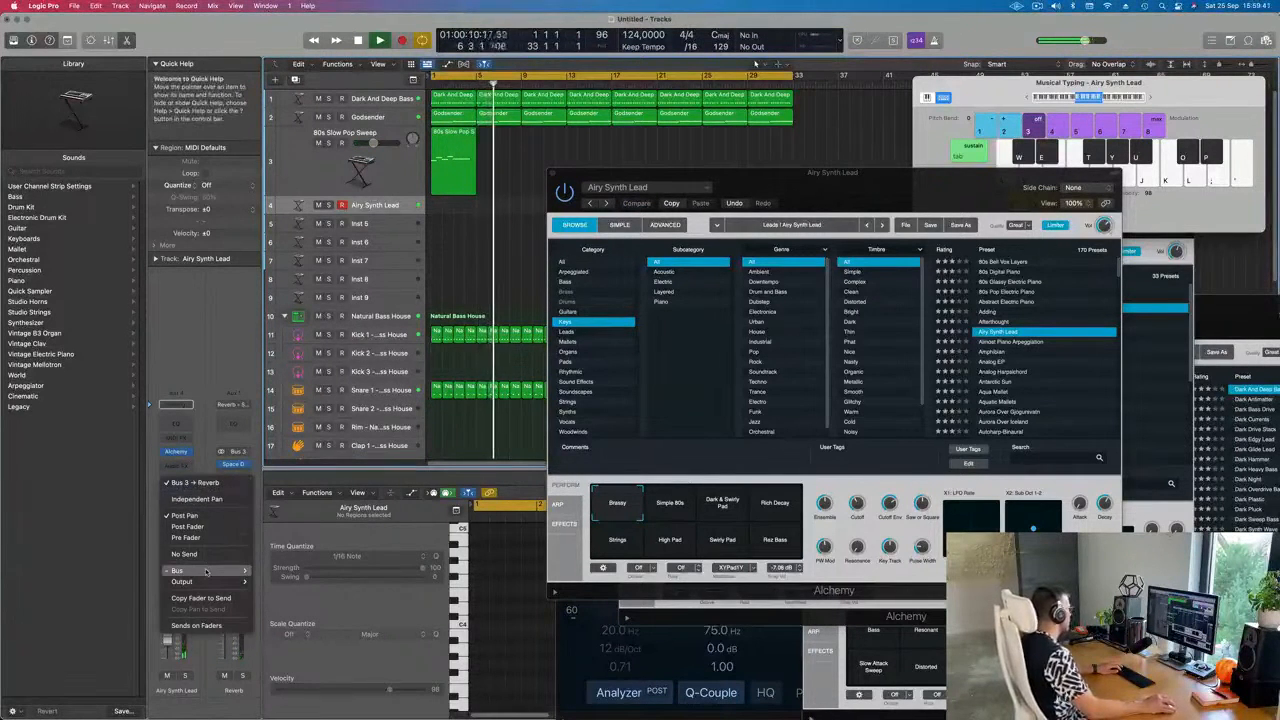
mouse_move(200, 570)
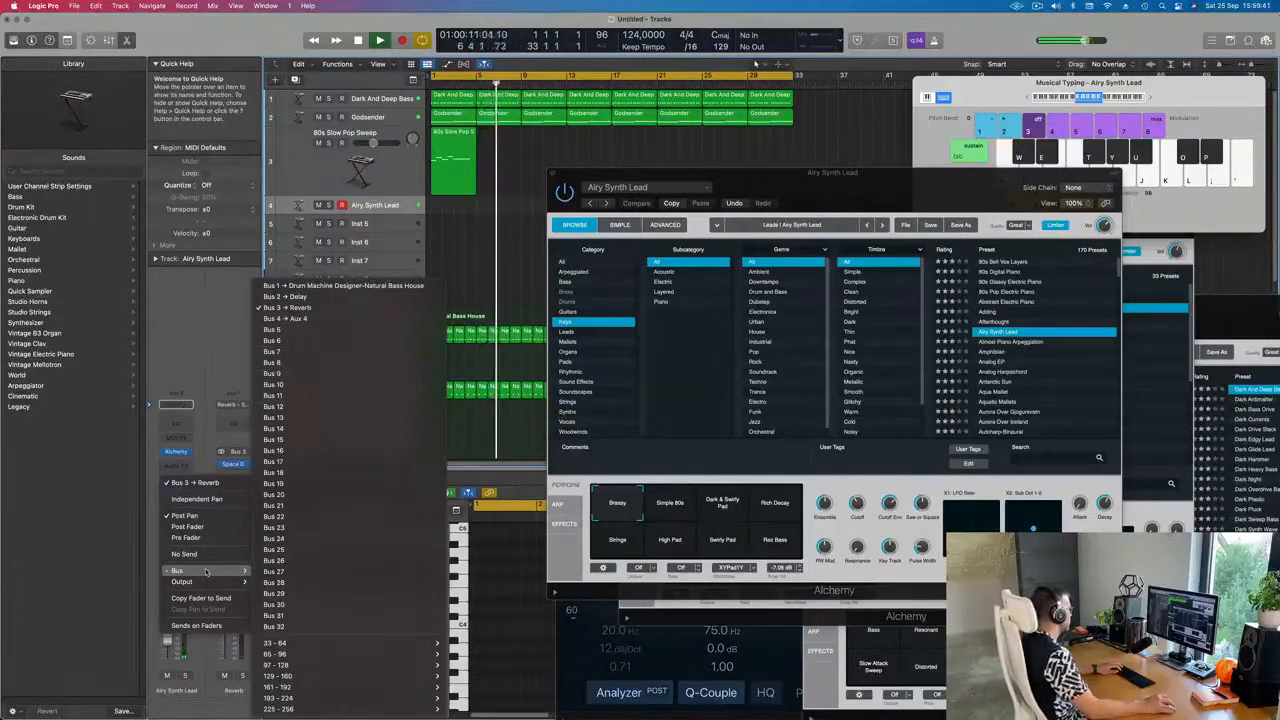
left_click(307, 319)
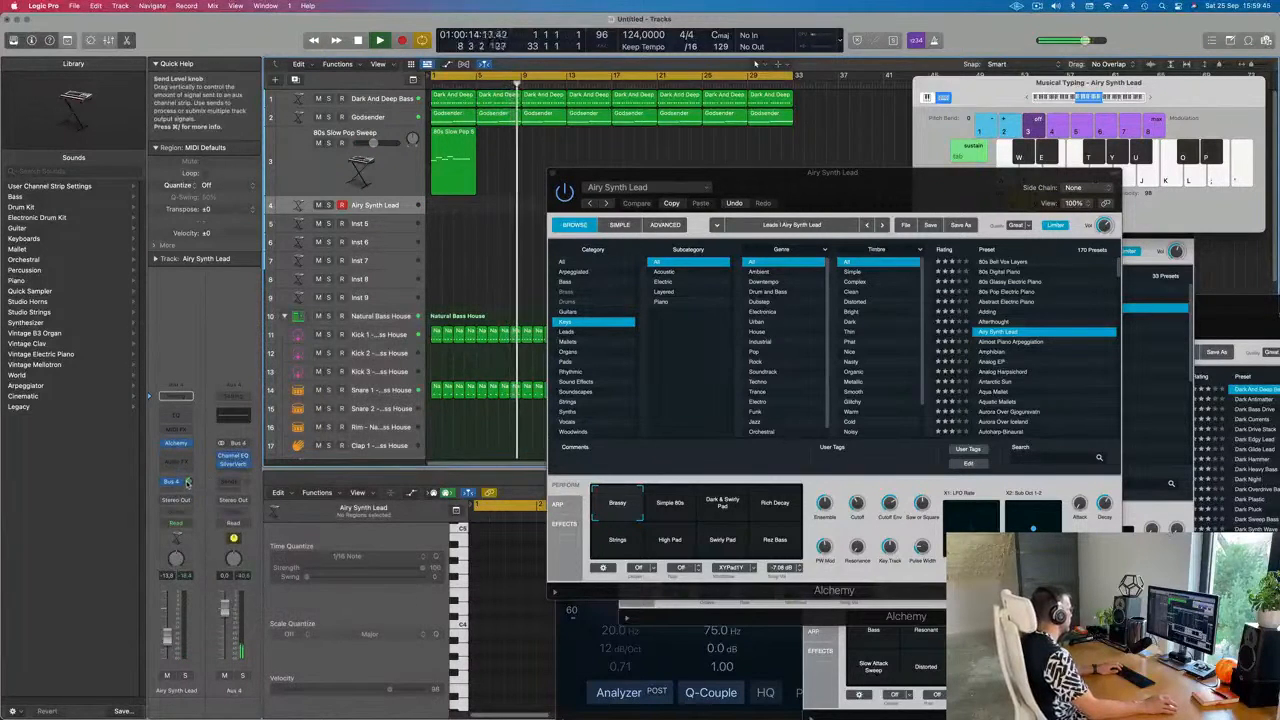
- Record a short D minor chord on the Airy Synth Lead track near bar 4 and show the region in the Piano Roll
left_click_drag(838, 180, 891, 193)
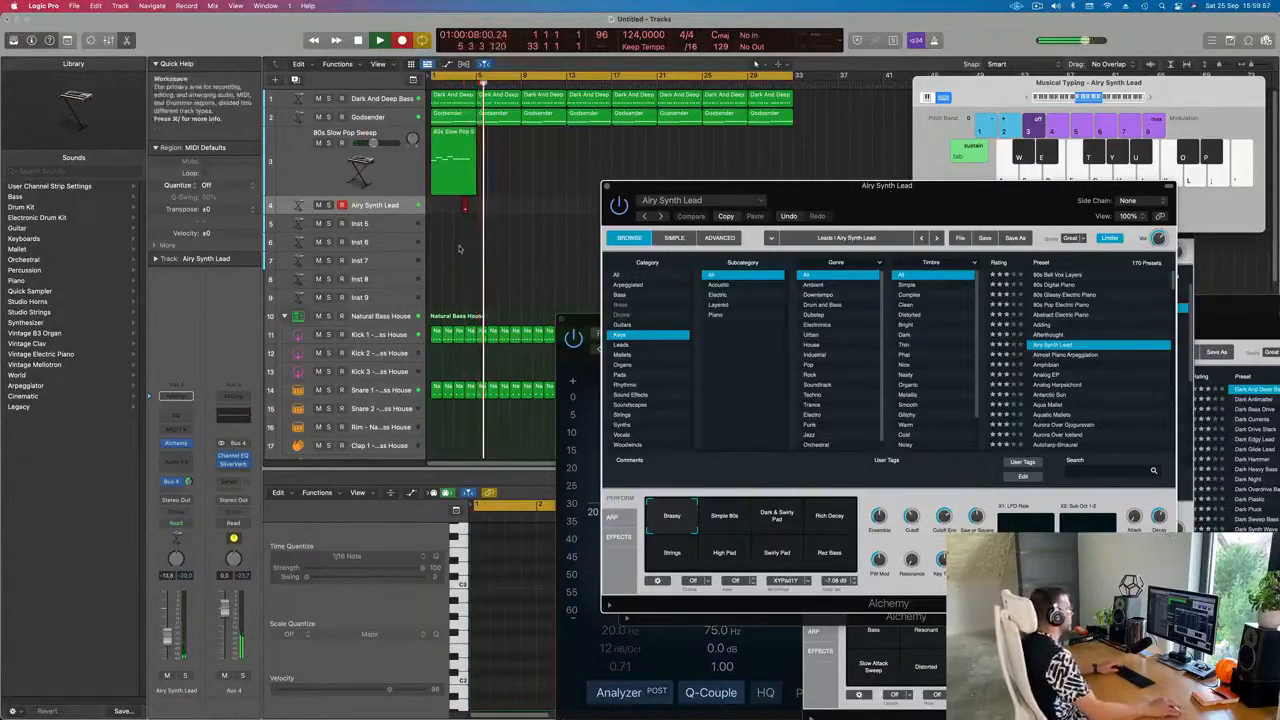
key("e")
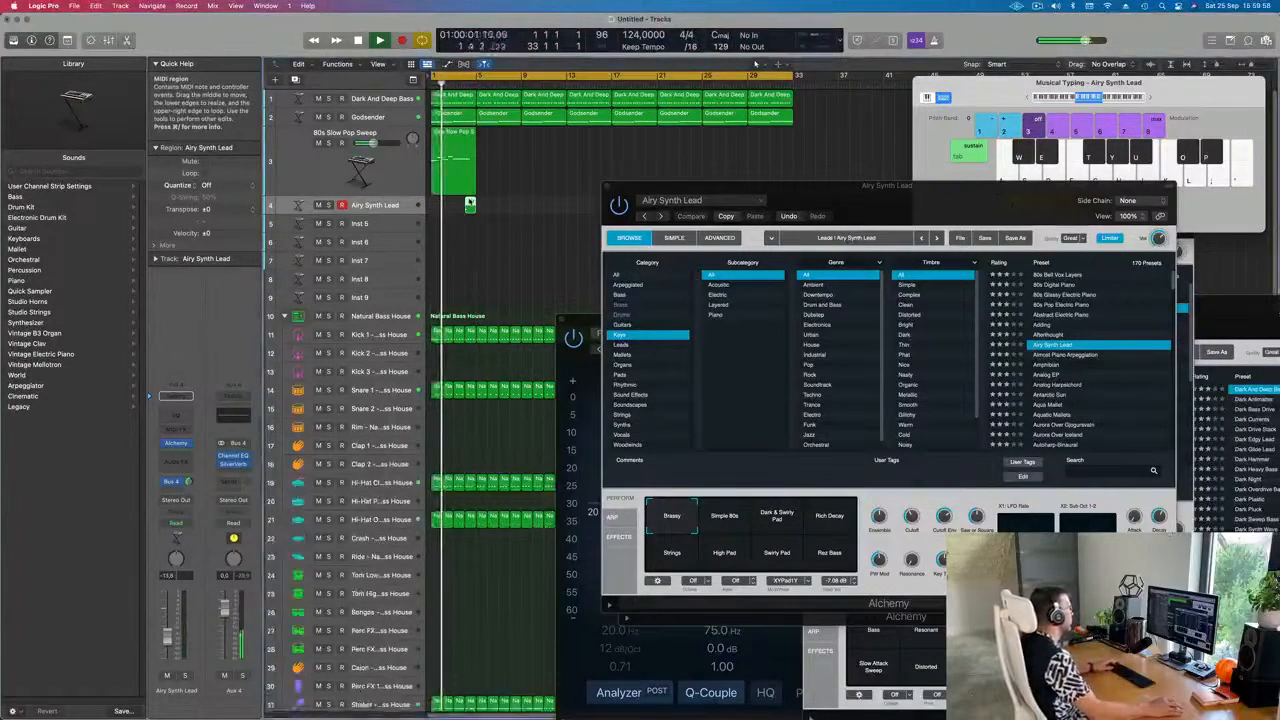
key("e")
- Align the start of the recorded chord's F2 note with its other two notes and play the passage back
left_click_drag(496, 567, 537, 652)
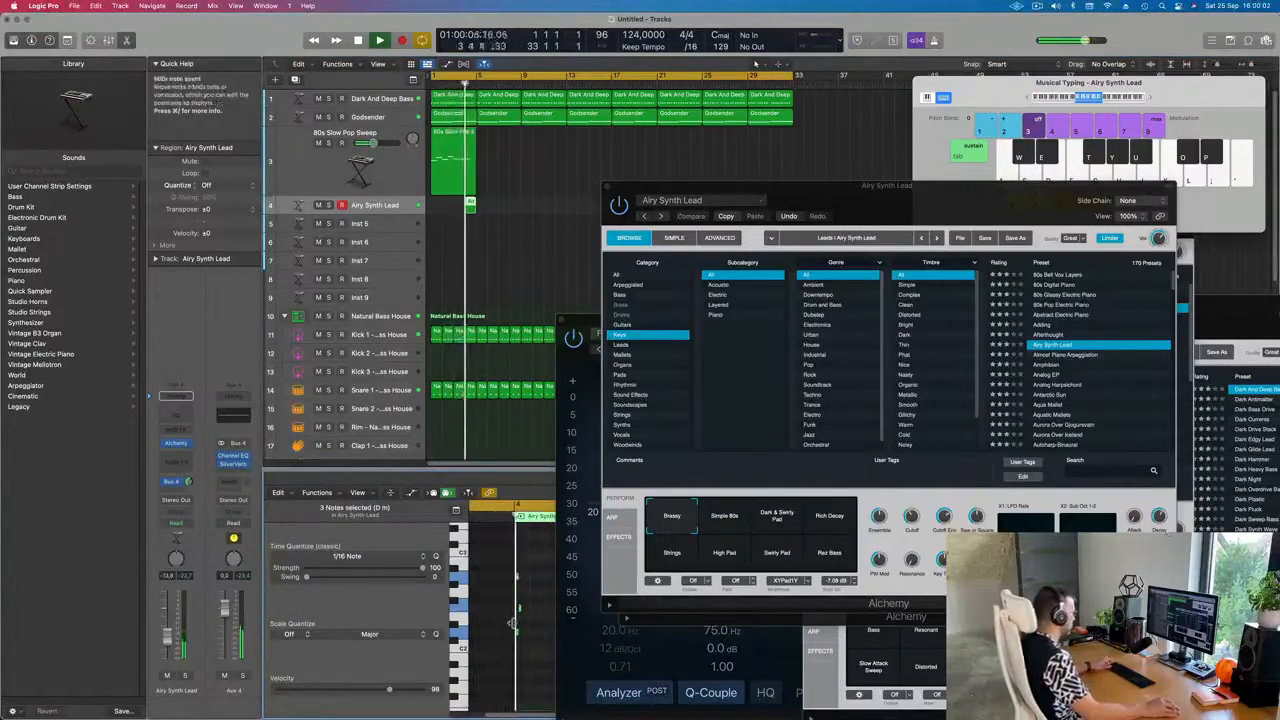
left_click(507, 617)
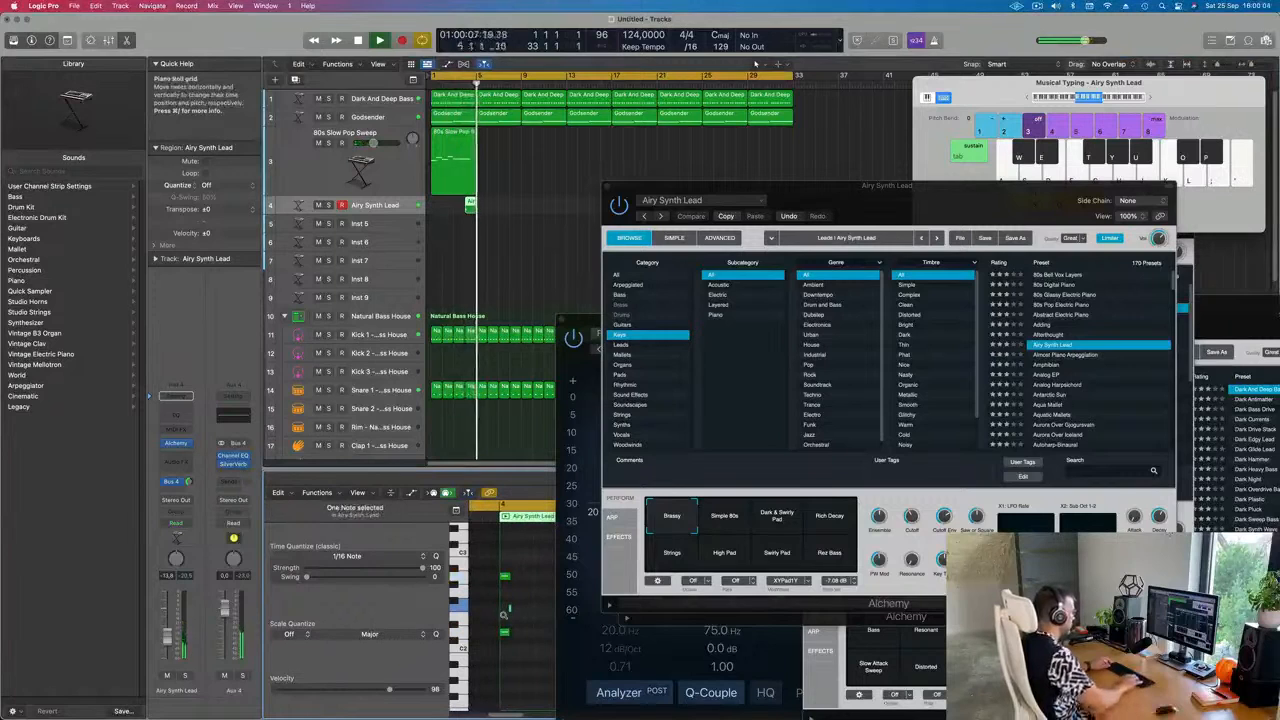
key("space")
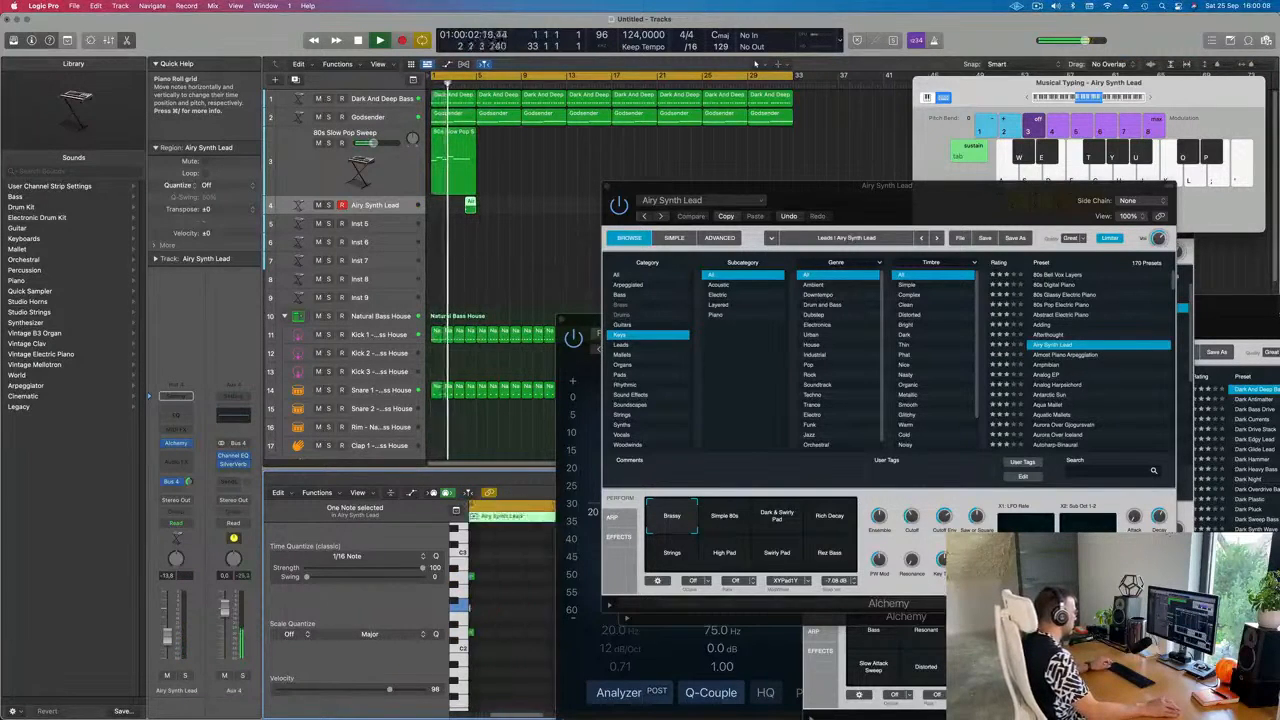
left_click(507, 609)
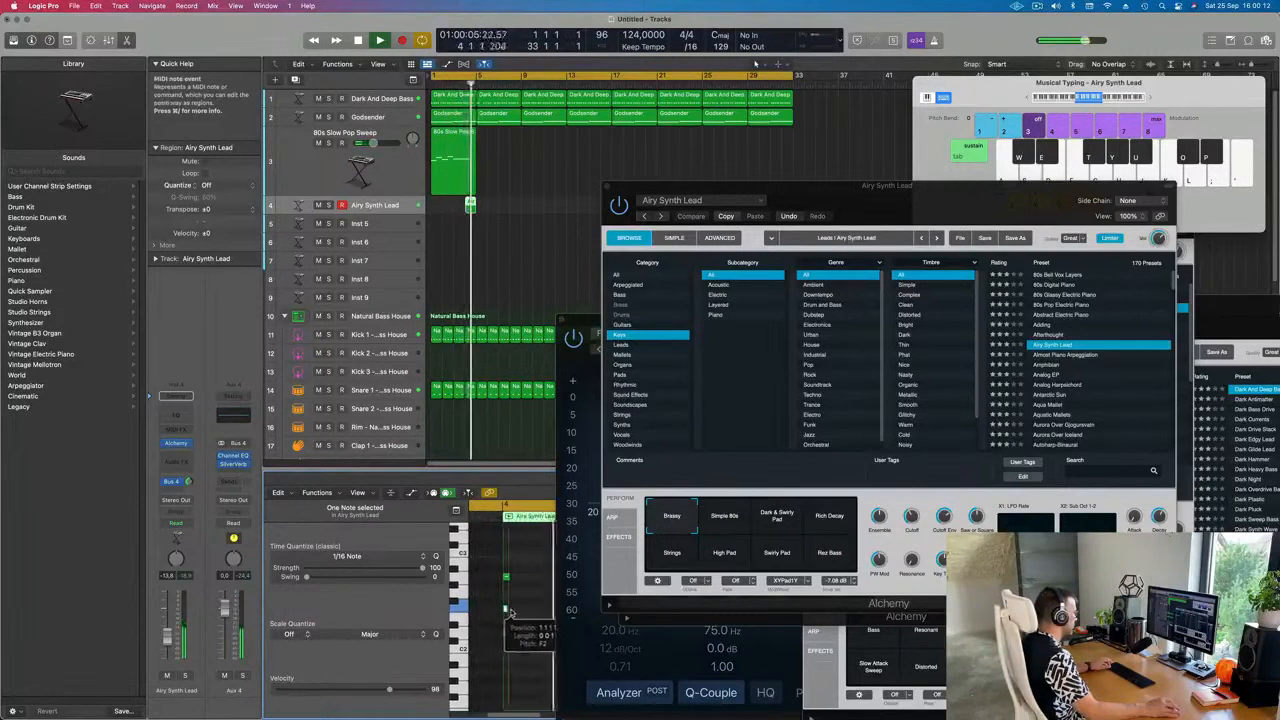
key("space")
key("space")
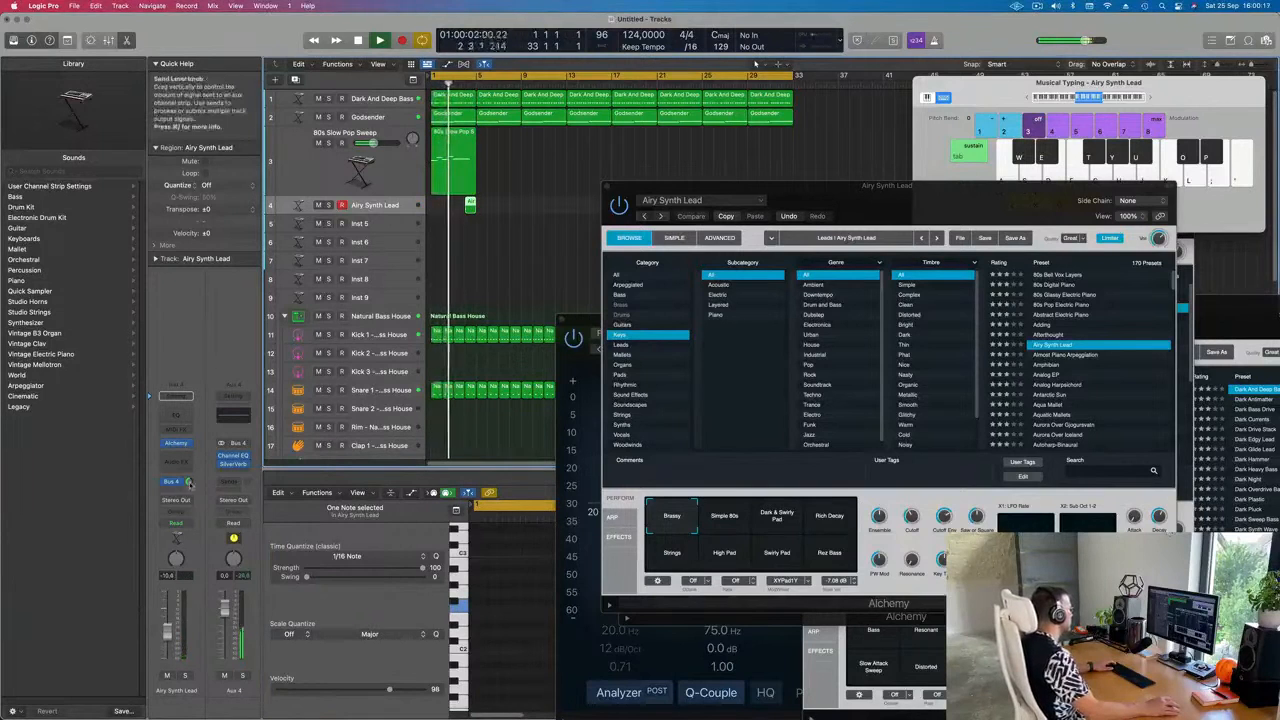
- Try the Rich Decay performance snapshot on the Airy Synth Lead, adjusting its Cutoff during playback
left_click_drag(960, 185, 938, 148)
left_click(822, 468)
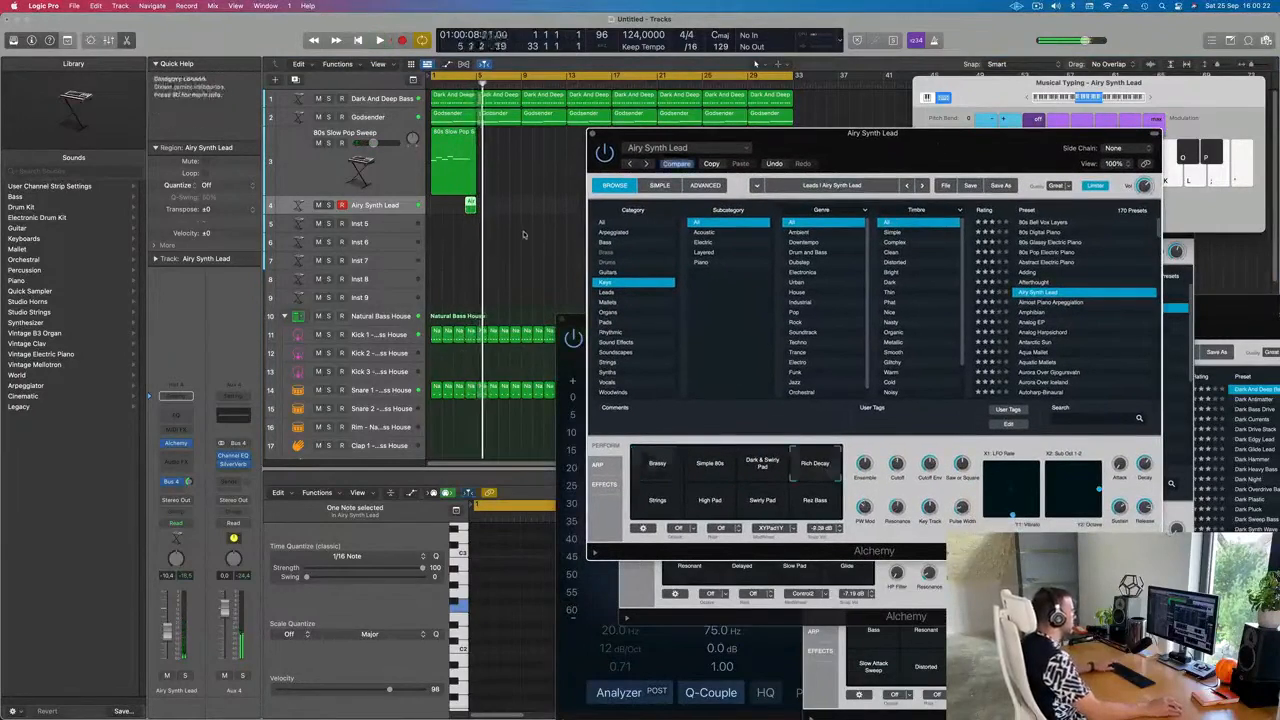
left_click_drag(874, 157, 886, 210)
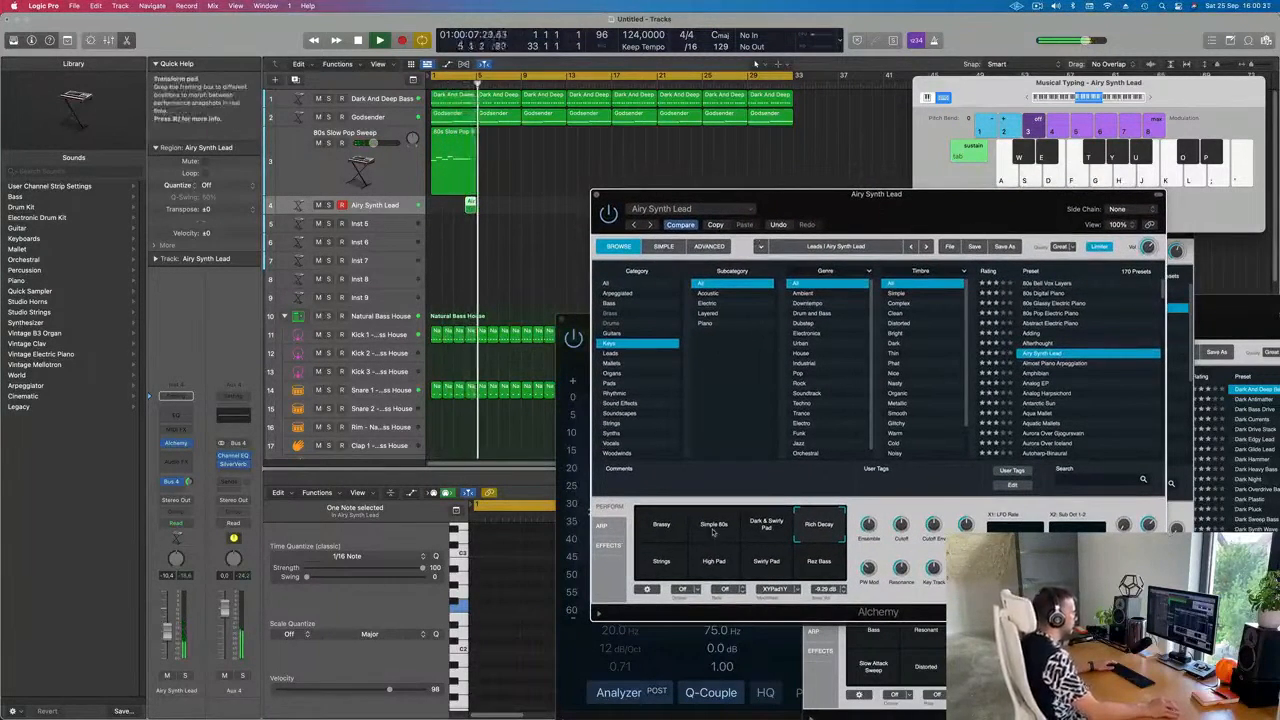
left_click_drag(903, 535, 903, 527)
key("space")
key("space")
- Repeat the 80s Slow Pop Sweep and Airy Synth Lead regions along the timeline up to bar 33
left_click_drag(503, 163, 450, 221)
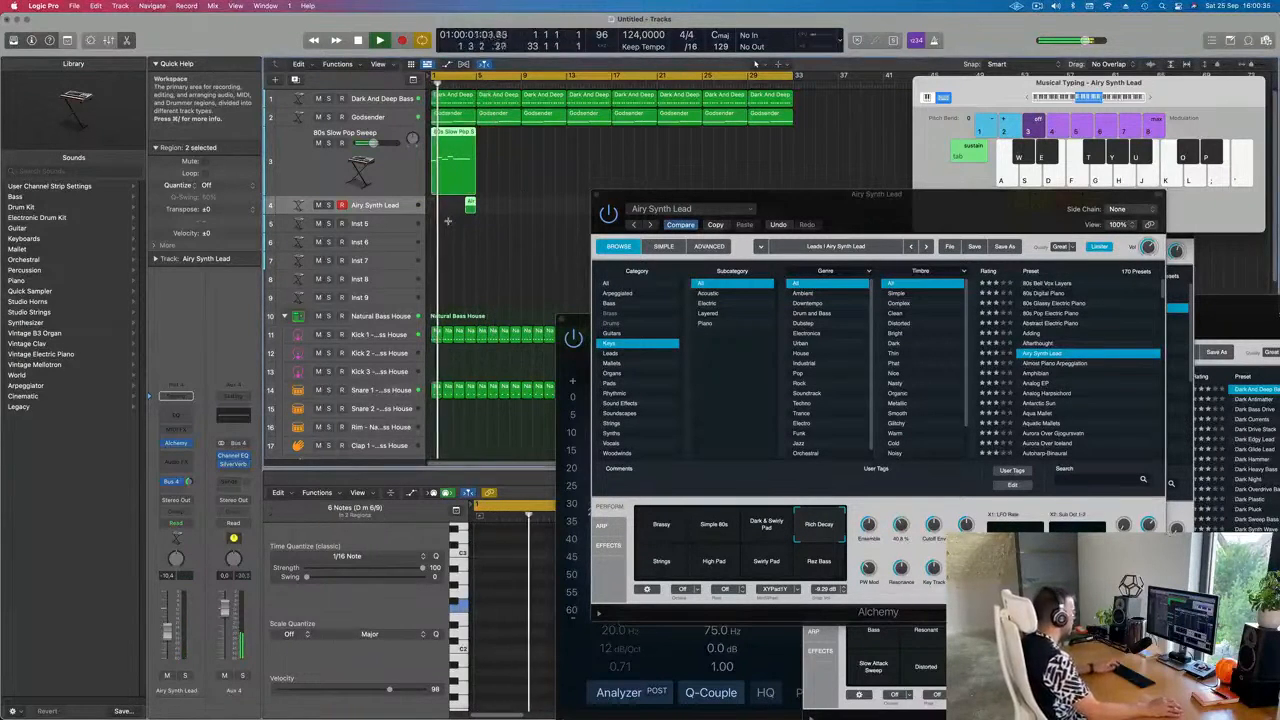
key("super+r")
key("super+r")
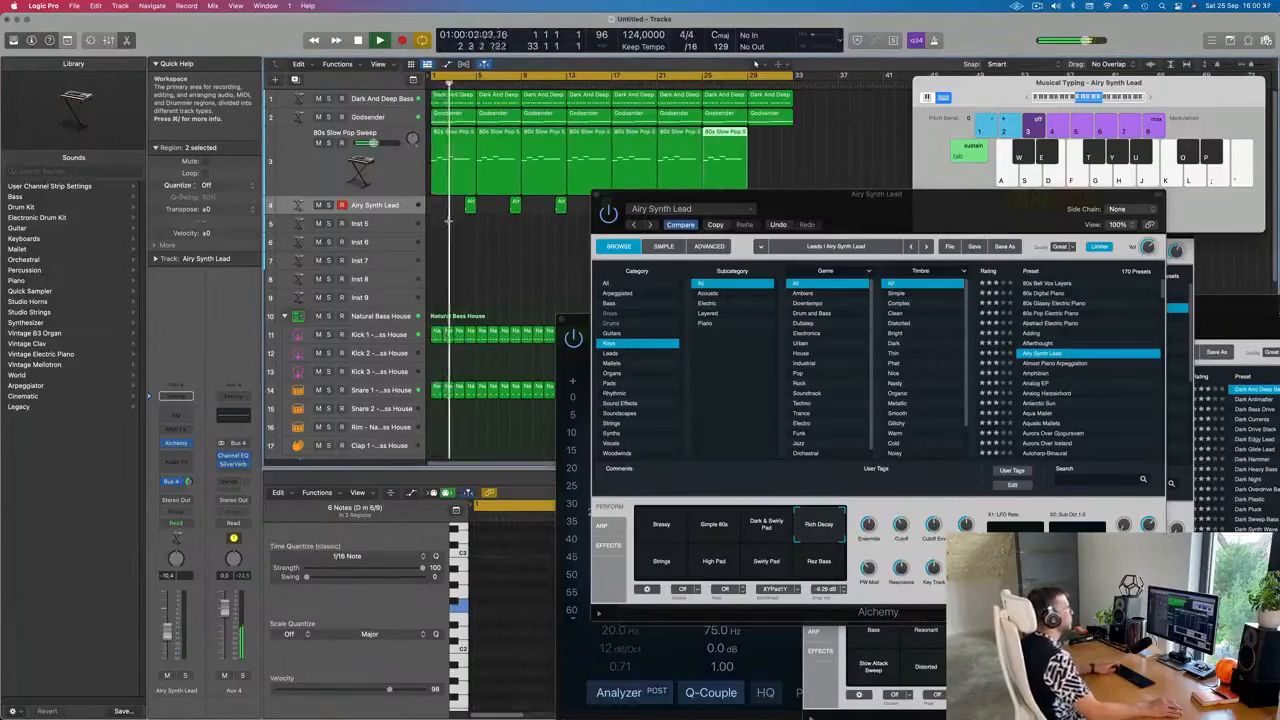
- Compare the Brassy and Strings snapshots of the Airy Synth Lead, settle on Brassy, and restart playback from the beginning
left_click_drag(863, 209, 823, 205)
left_click(600, 540)
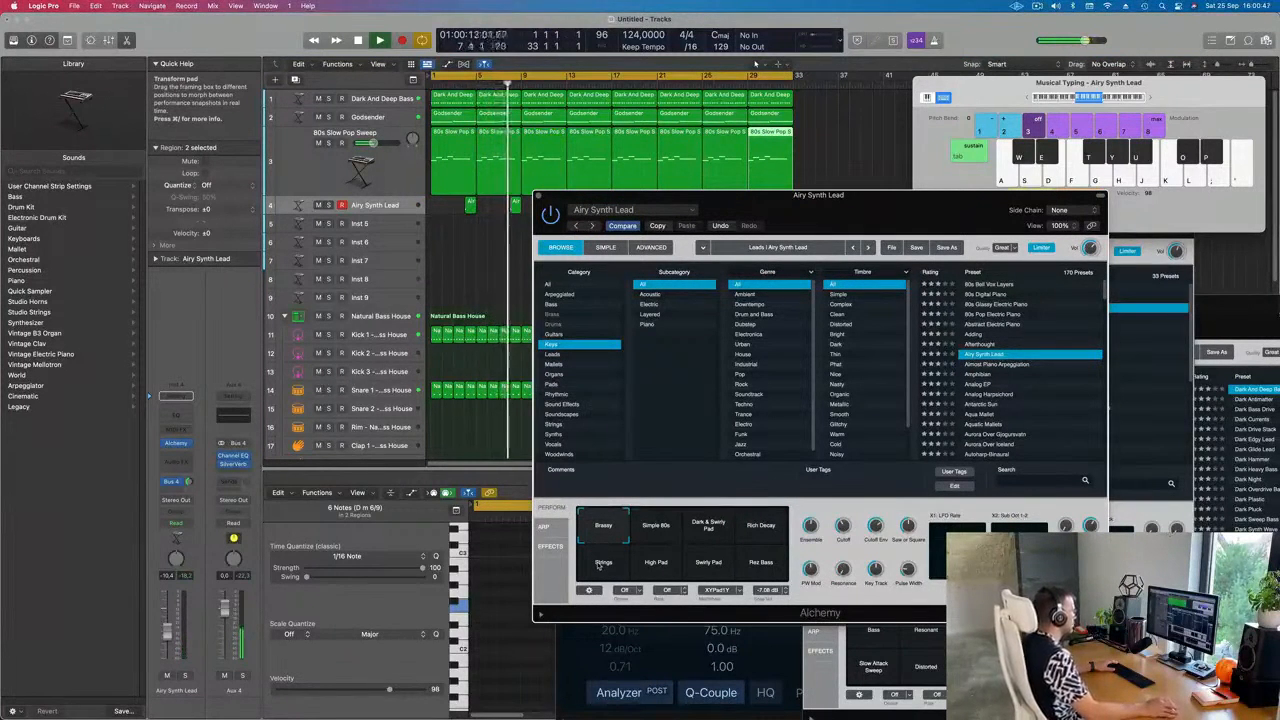
left_click(600, 565)
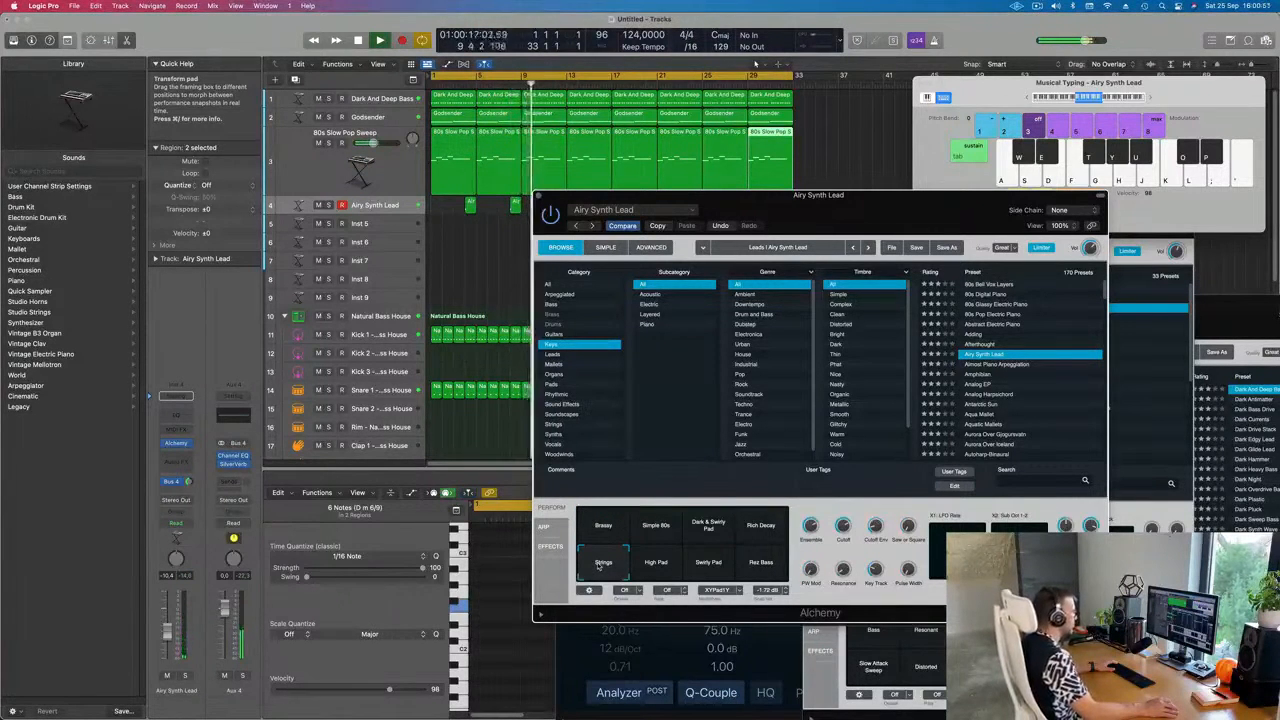
left_click_drag(901, 204, 911, 267)
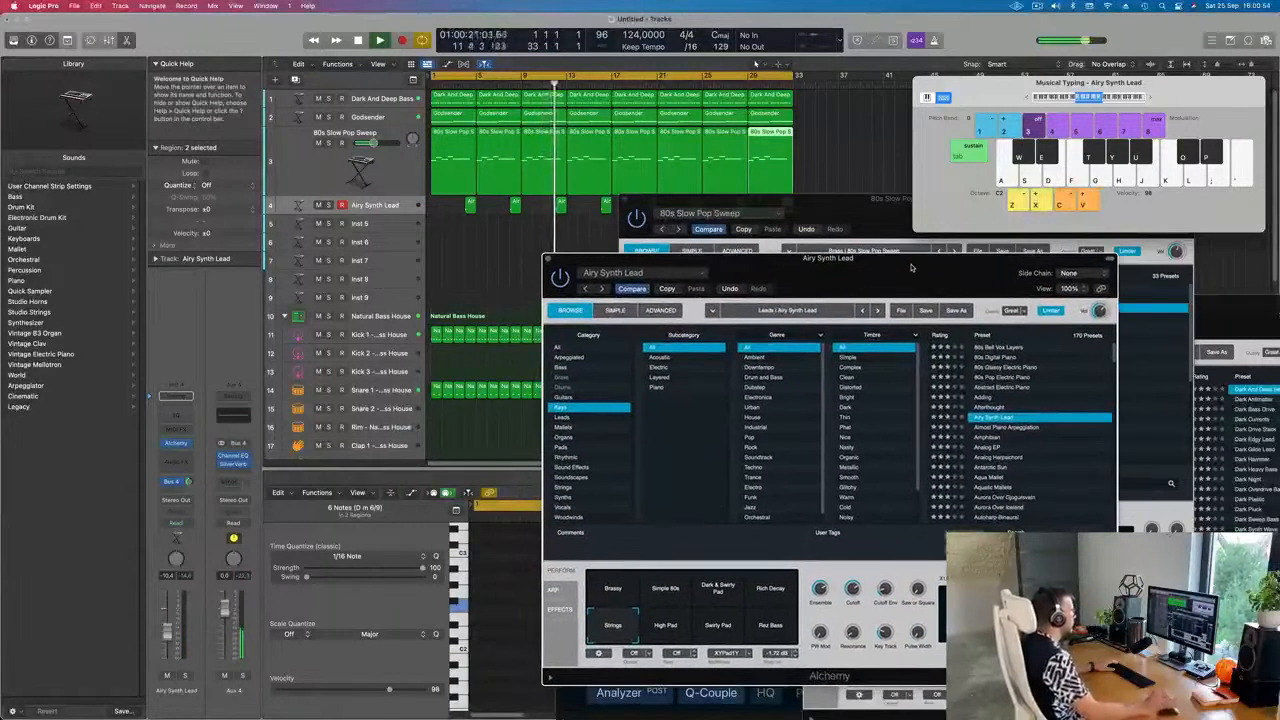
left_click(614, 590)
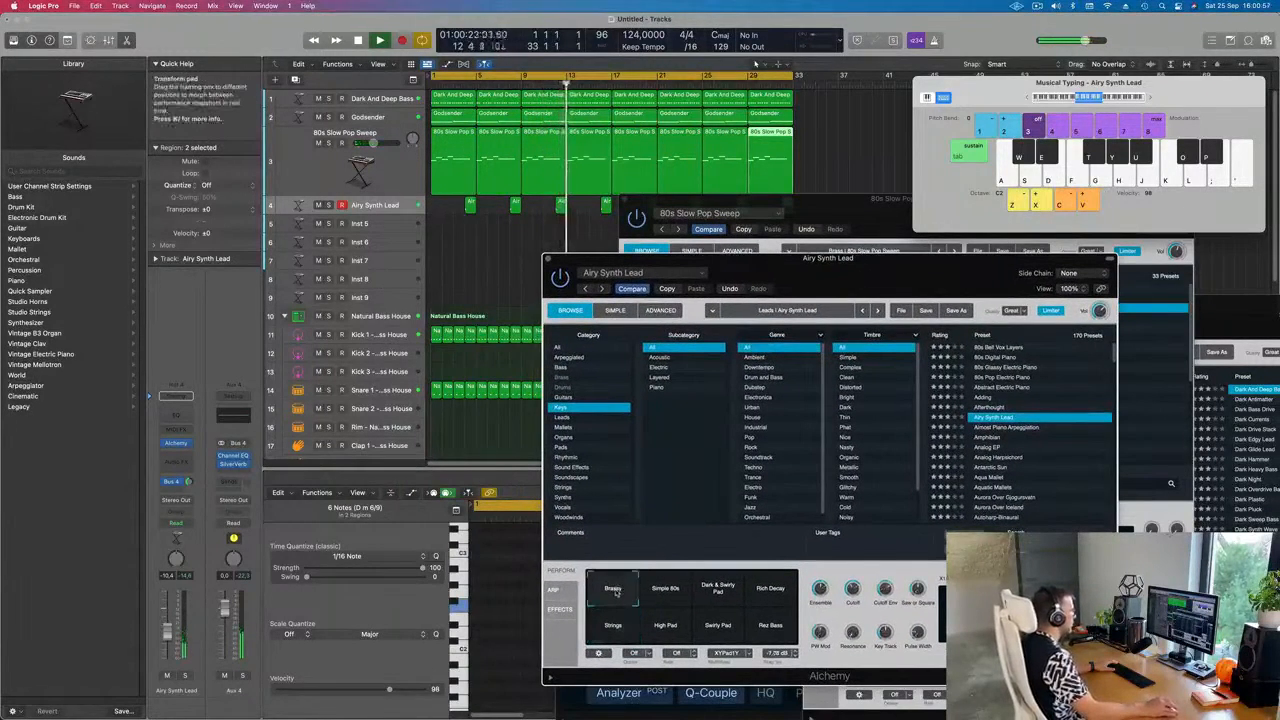
key("Return")
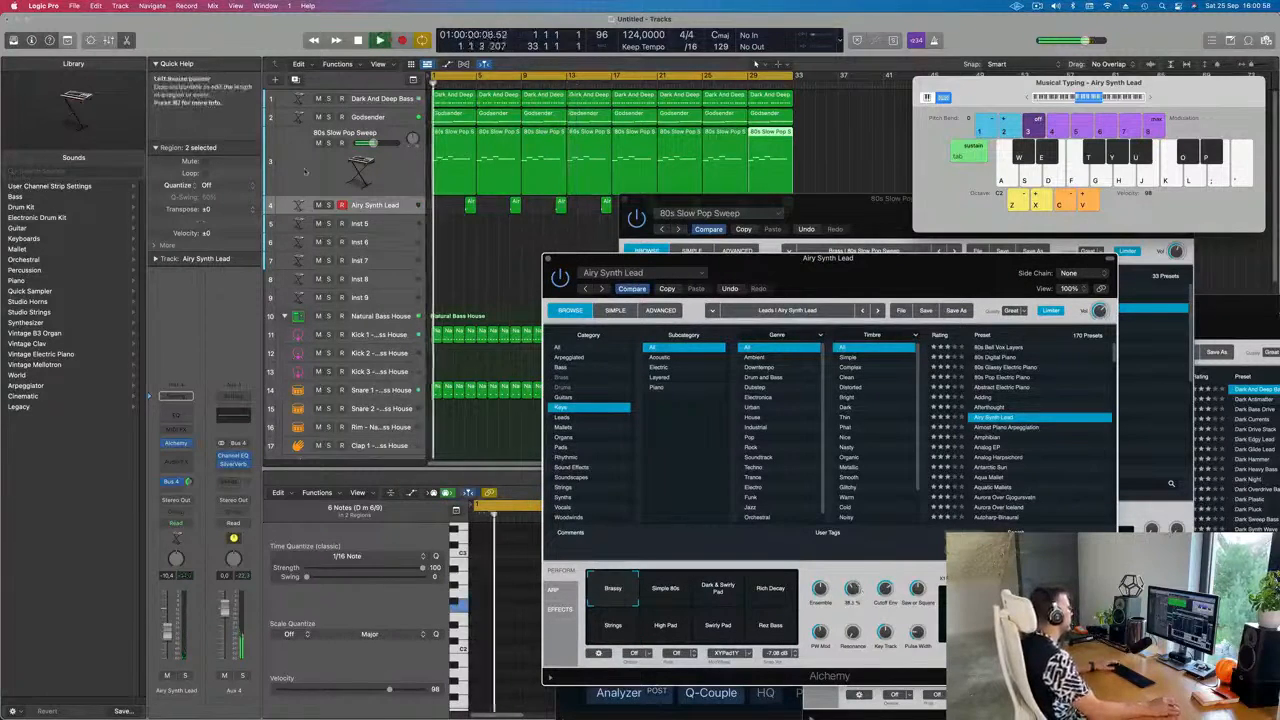
- Open the 80s Slow Pop Sweep track's Alchemy instrument and set its performance snapshot to Mellow
left_click(328, 162)
key("Return")
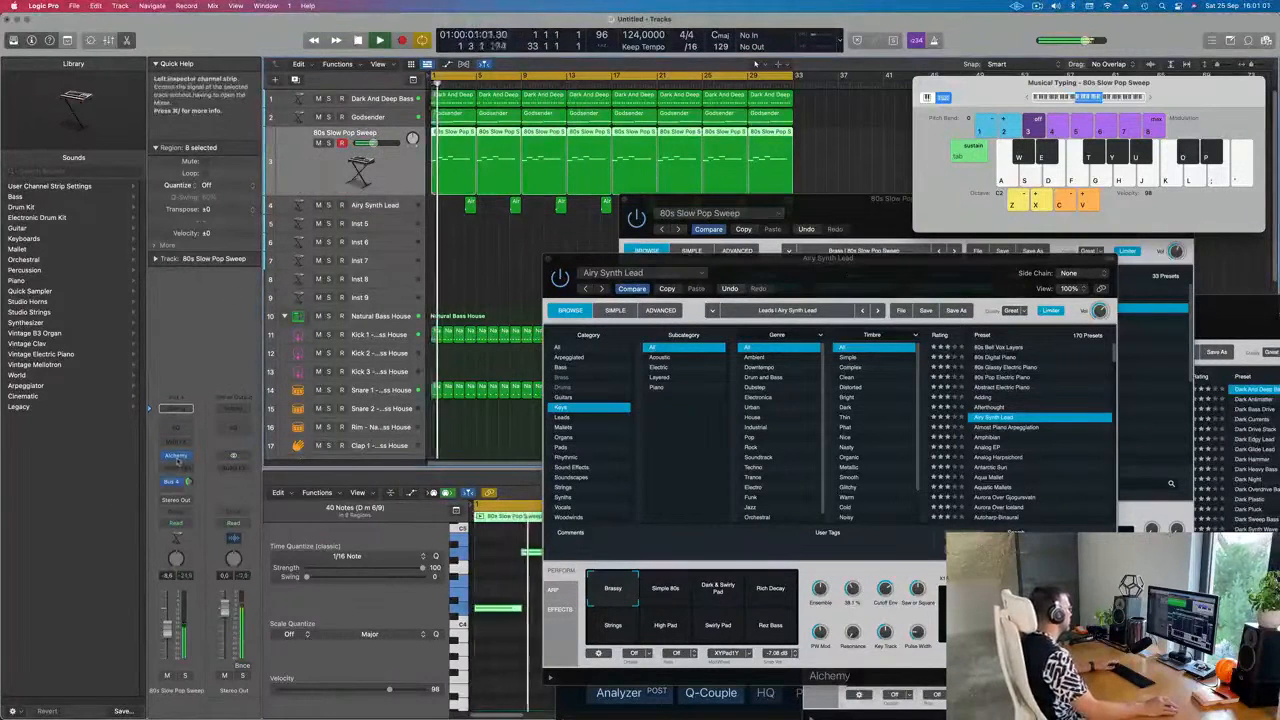
left_click(176, 456)
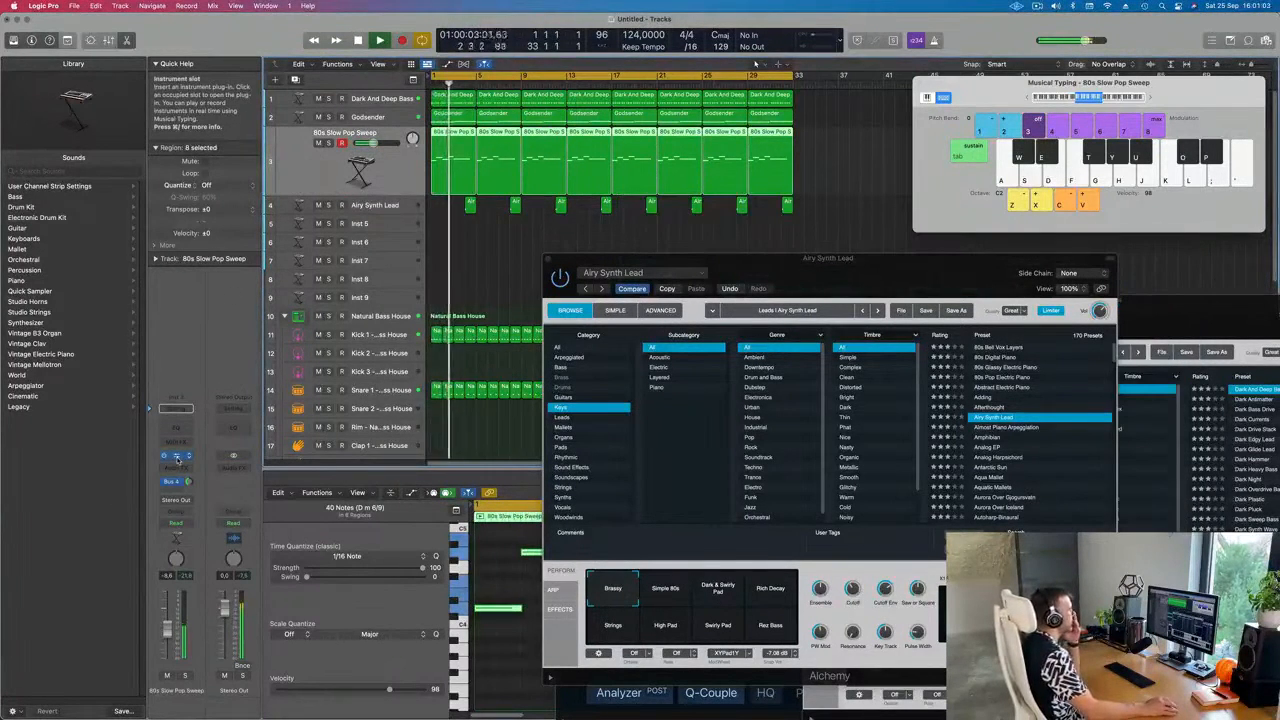
left_click(176, 456)
left_click_drag(890, 222, 760, 222)
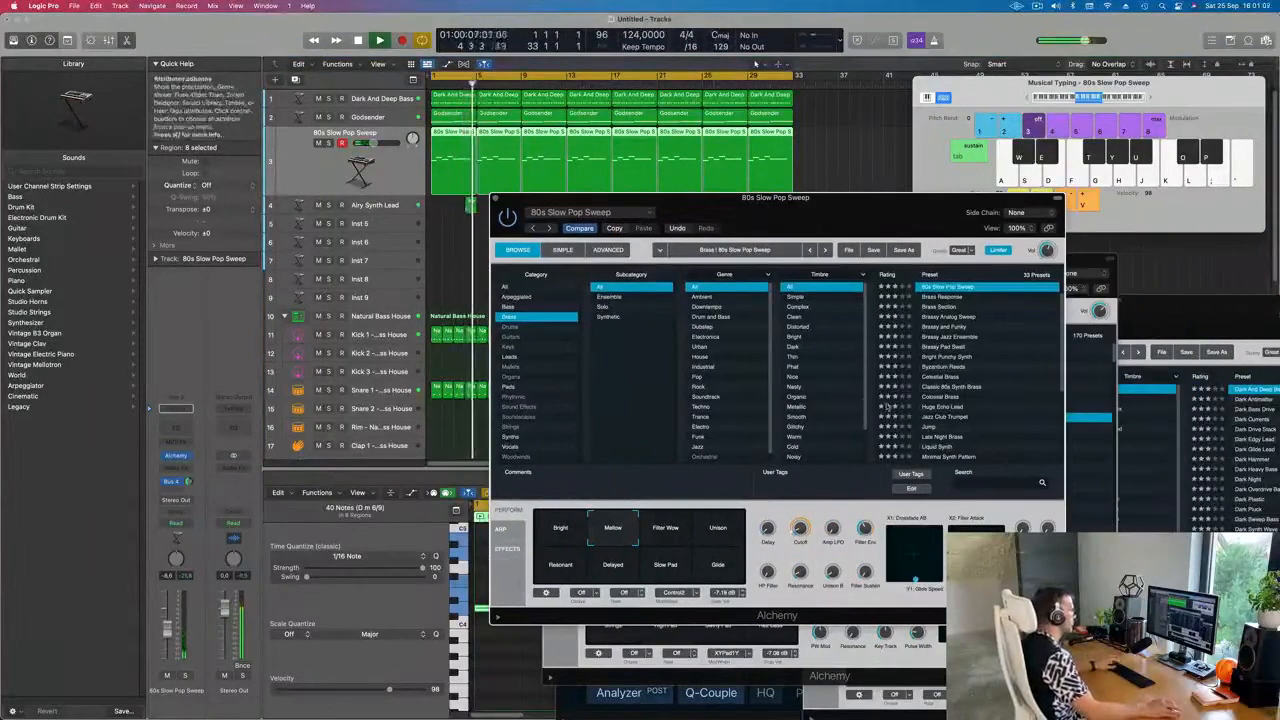
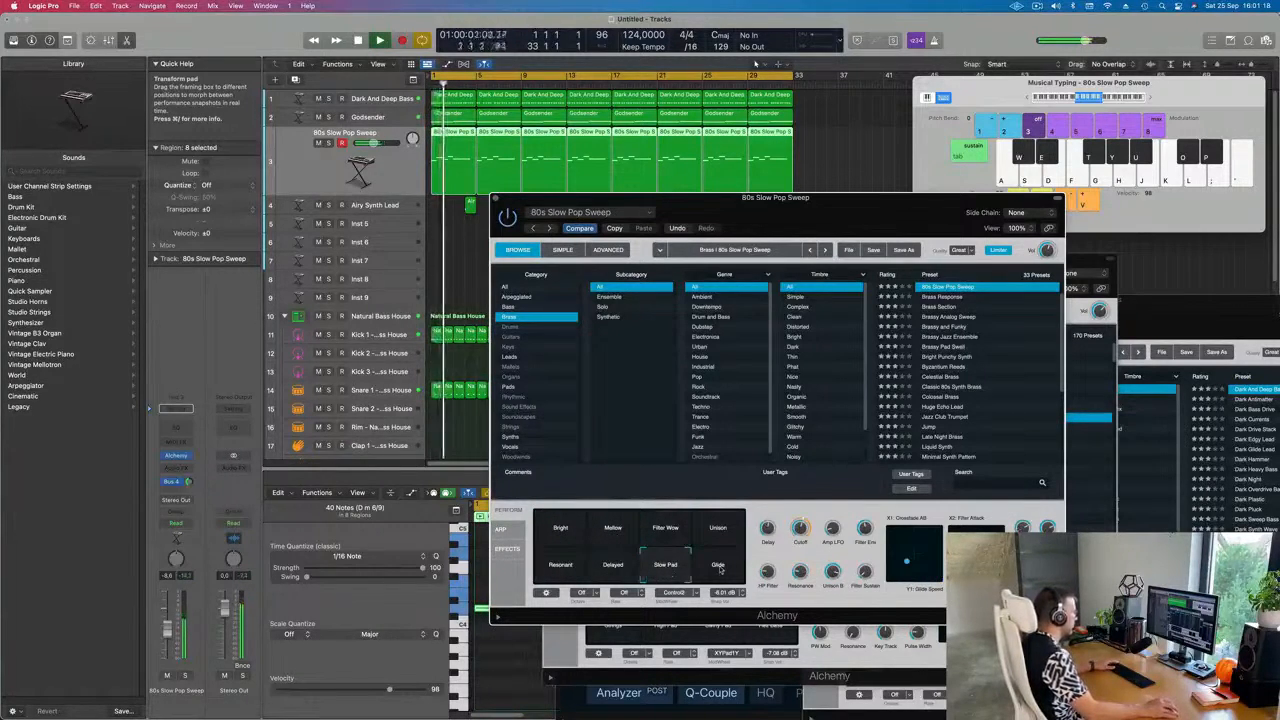
left_click(611, 530)
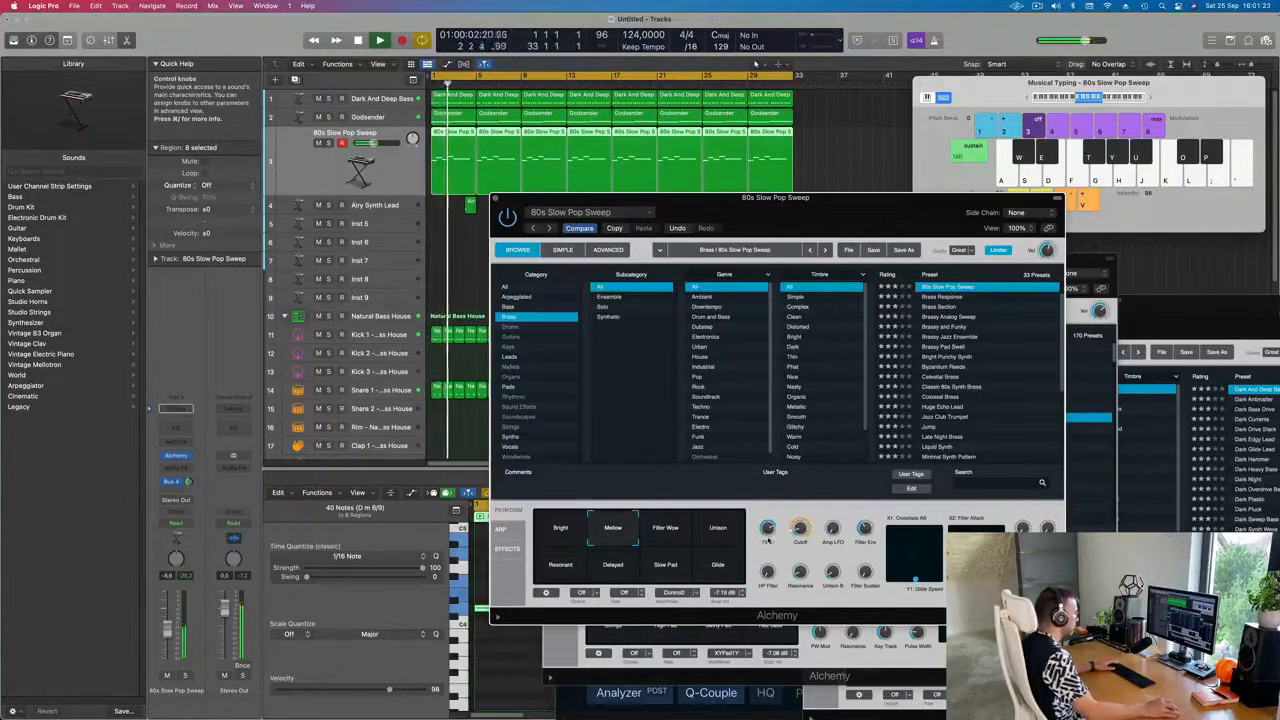
- Fine-tune the Delay, Amp LFO and Filter Sustain of the 80s Slow Pop Sweep while replaying the song from the beginning
key("Return")
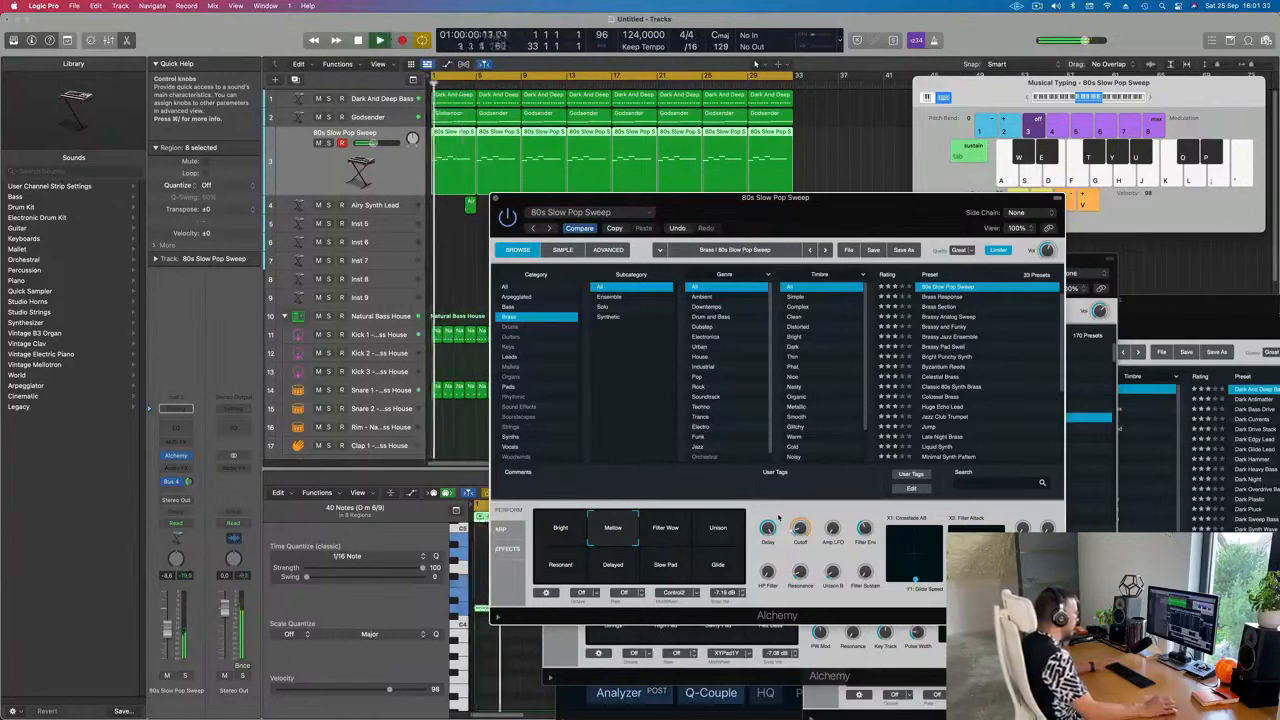
key("Return")
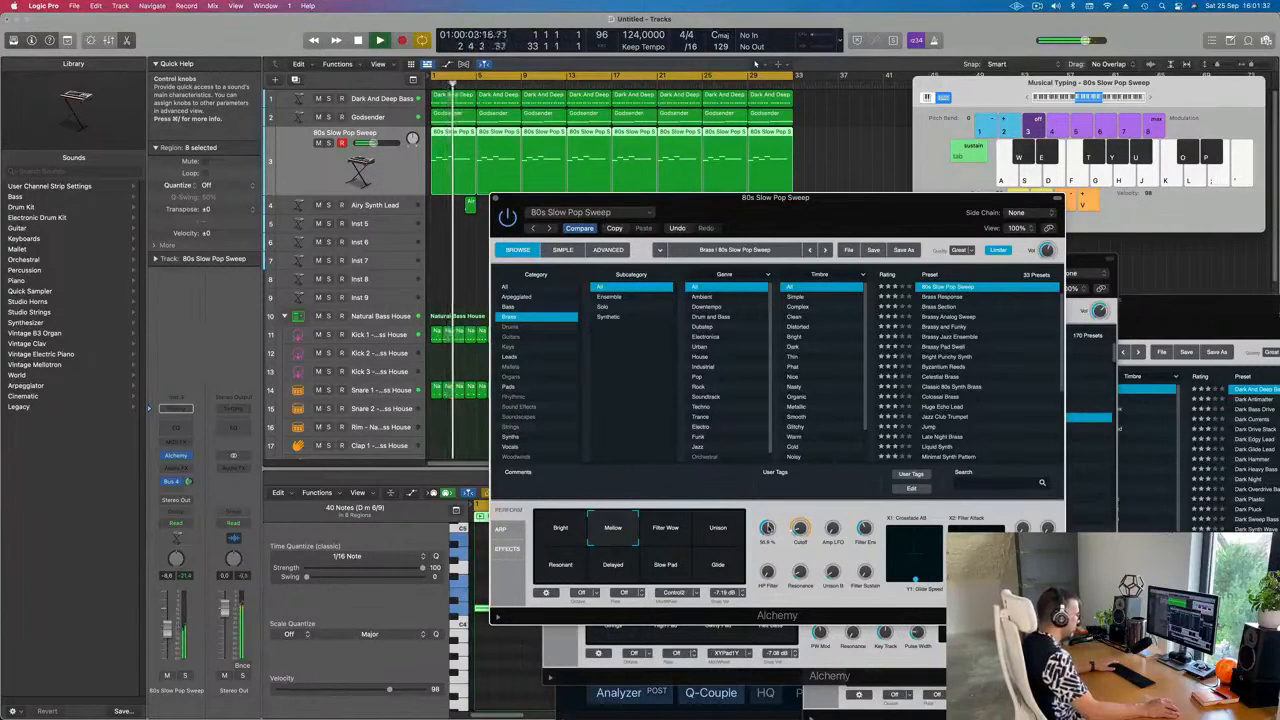
key("Return")
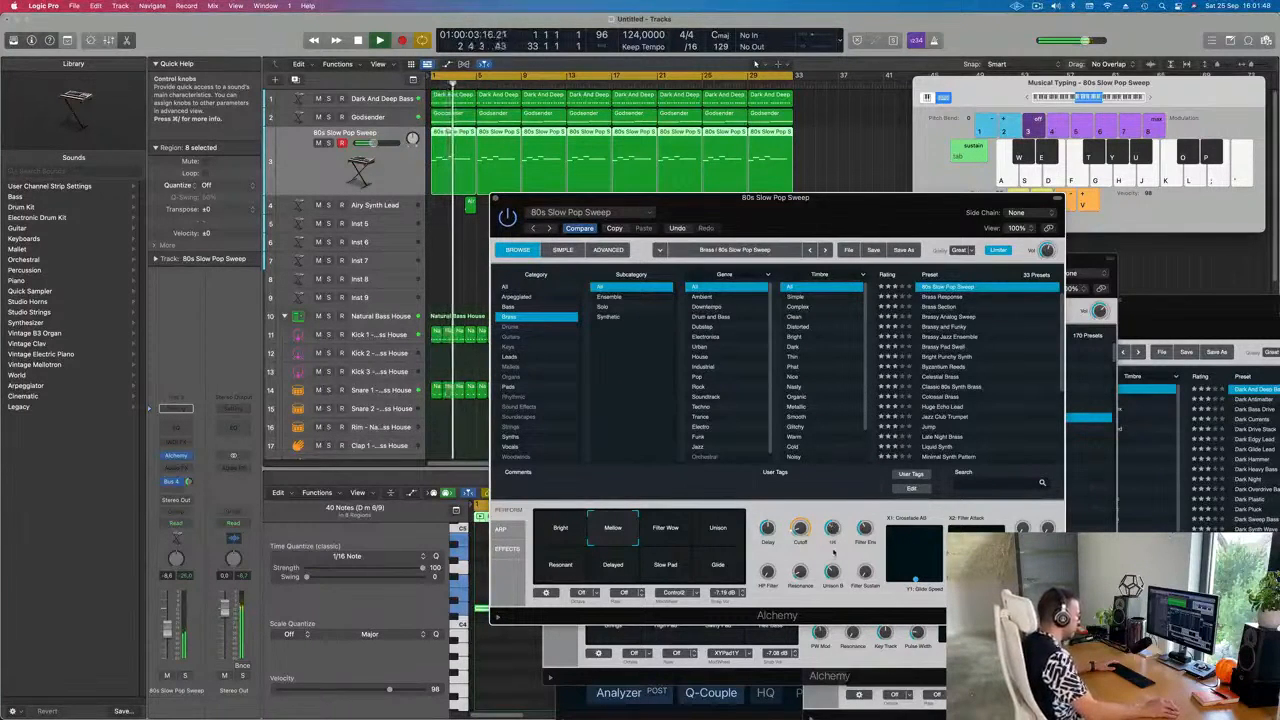
key("Return")
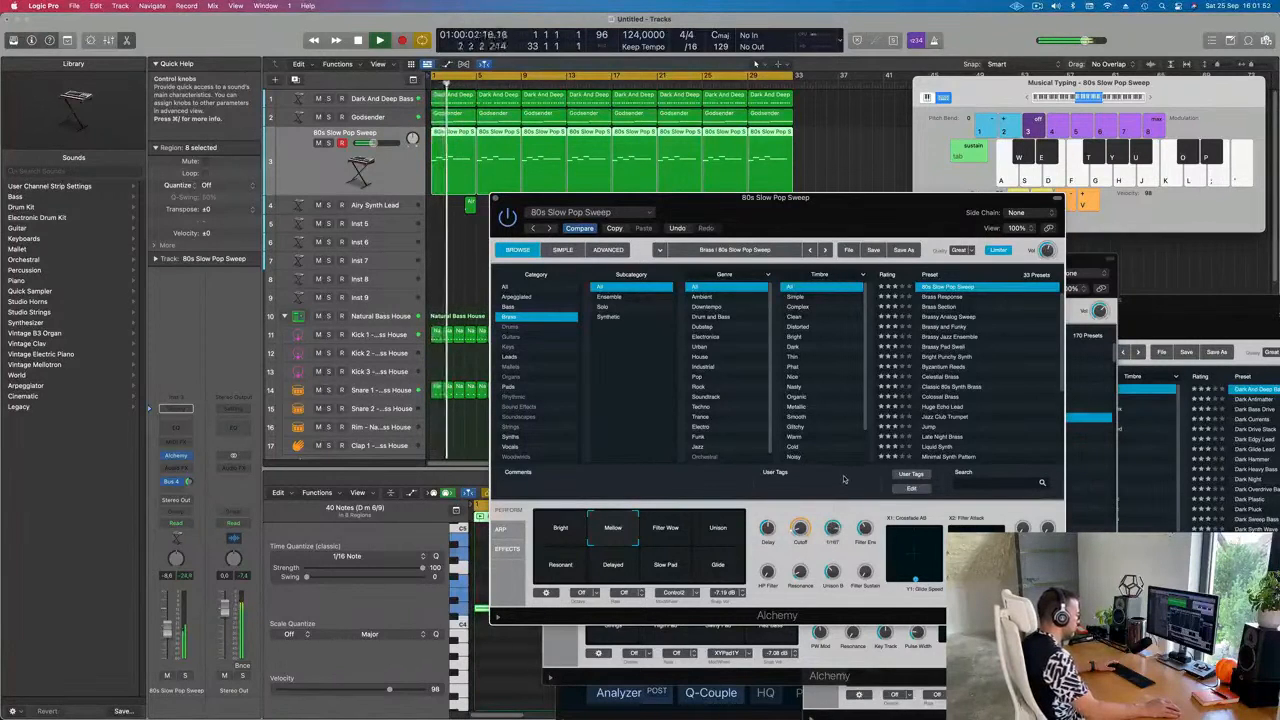
mouse_move(831, 531)
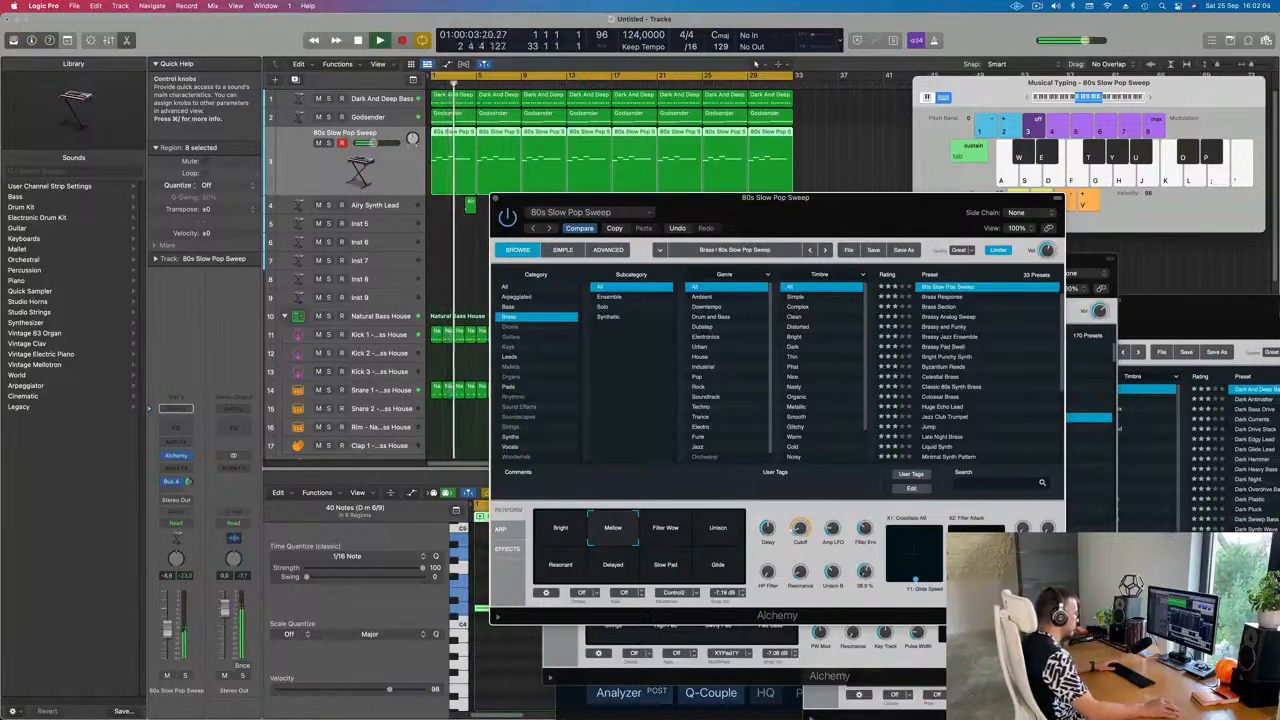
key("Return")
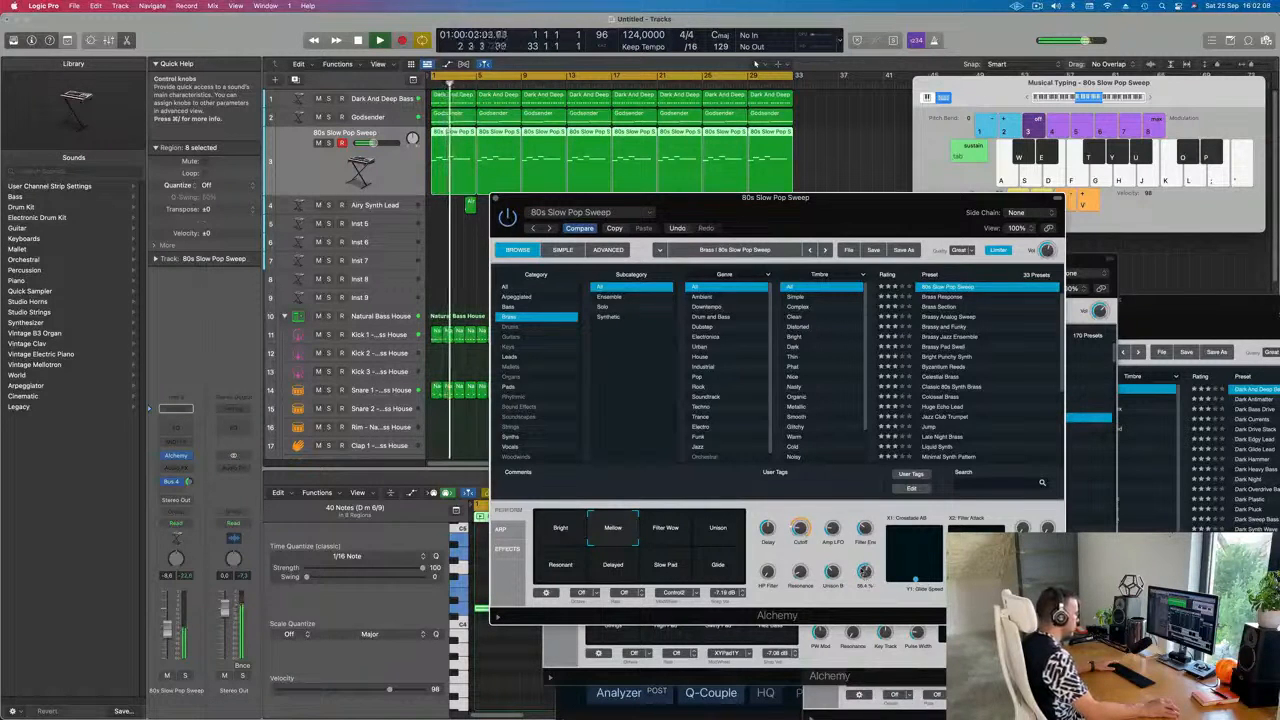
- Restart playback from the beginning and insert a Compressor as the audio effect on the 80s Slow Pop Sweep track
left_click_drag(845, 198, 923, 147)
key("Return")
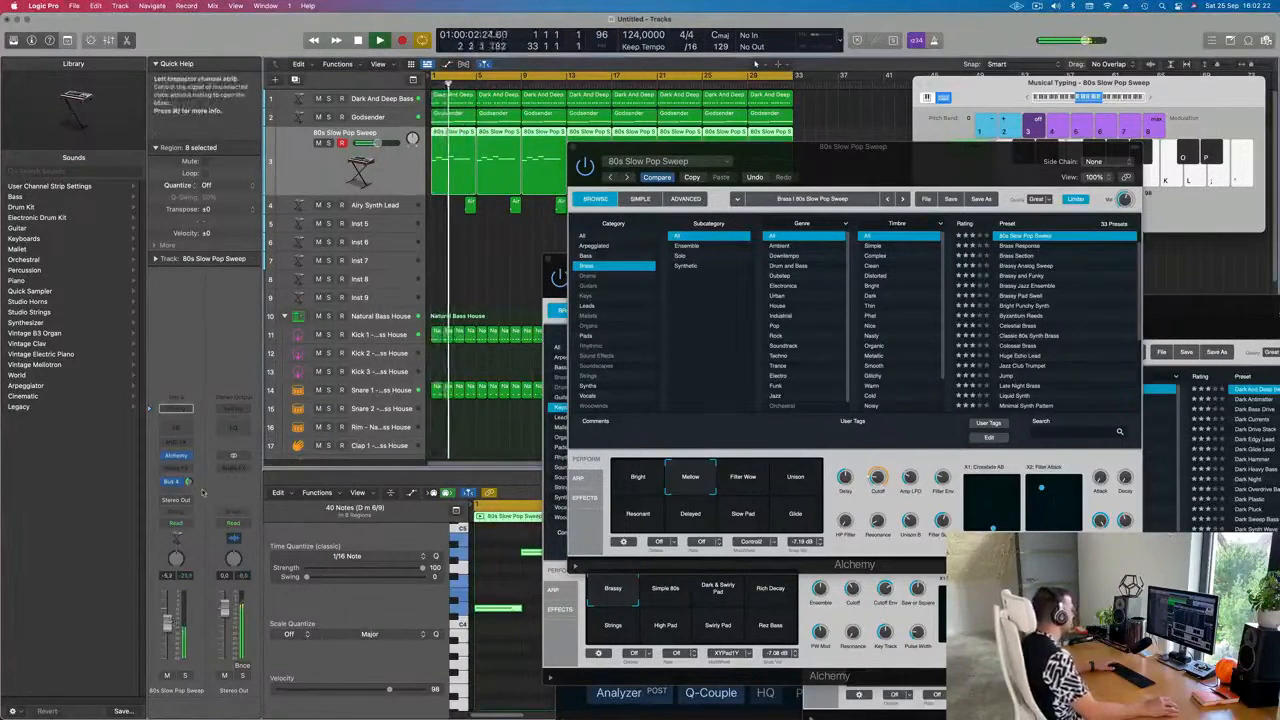
left_click(178, 468)
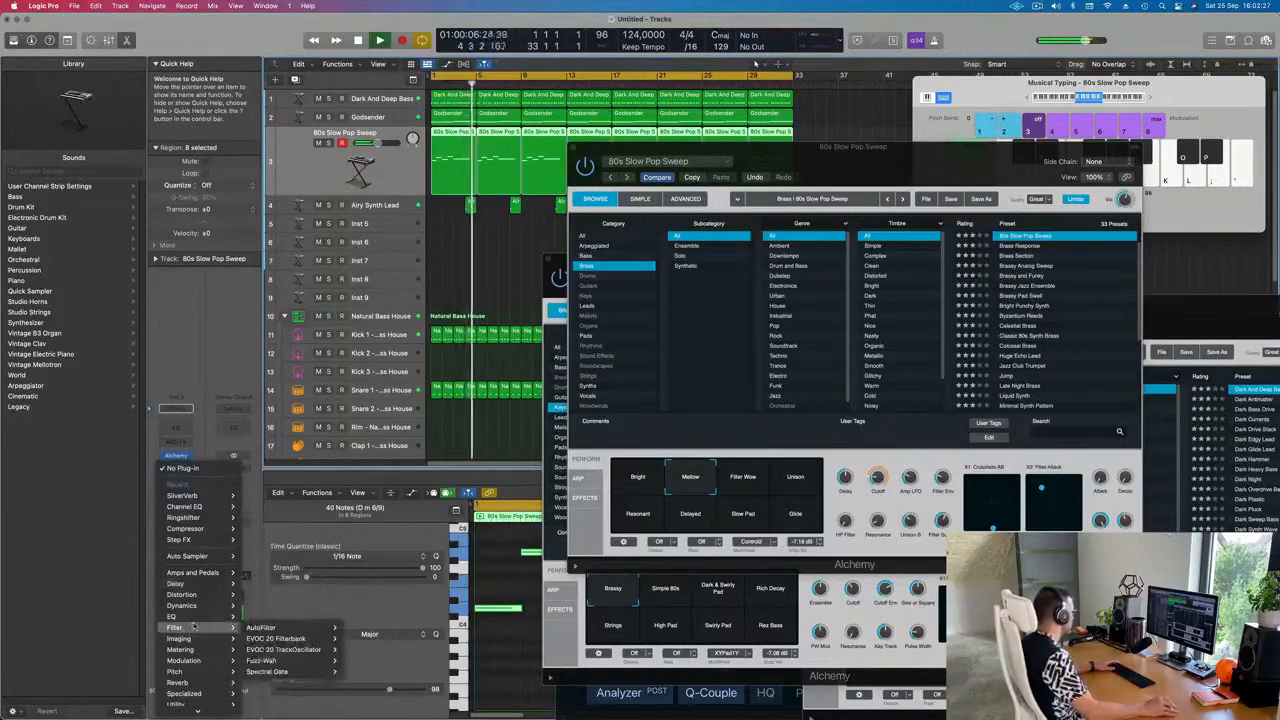
mouse_move(203, 660)
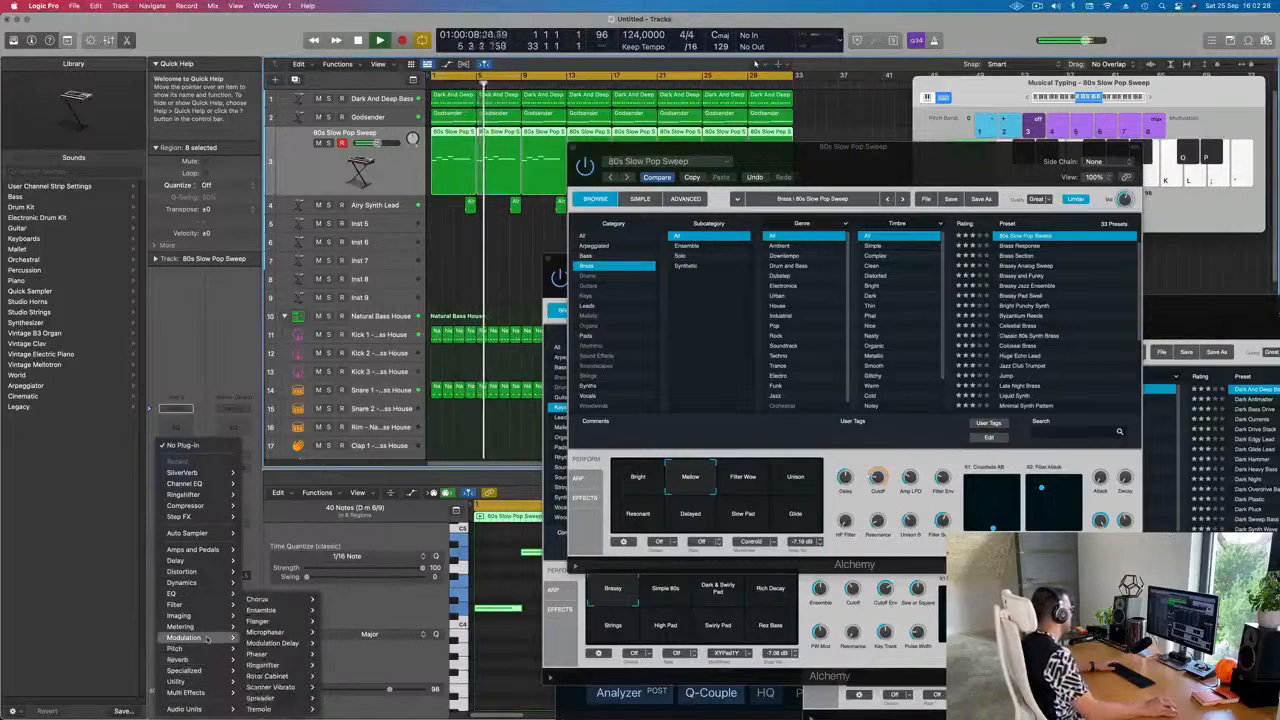
mouse_move(211, 637)
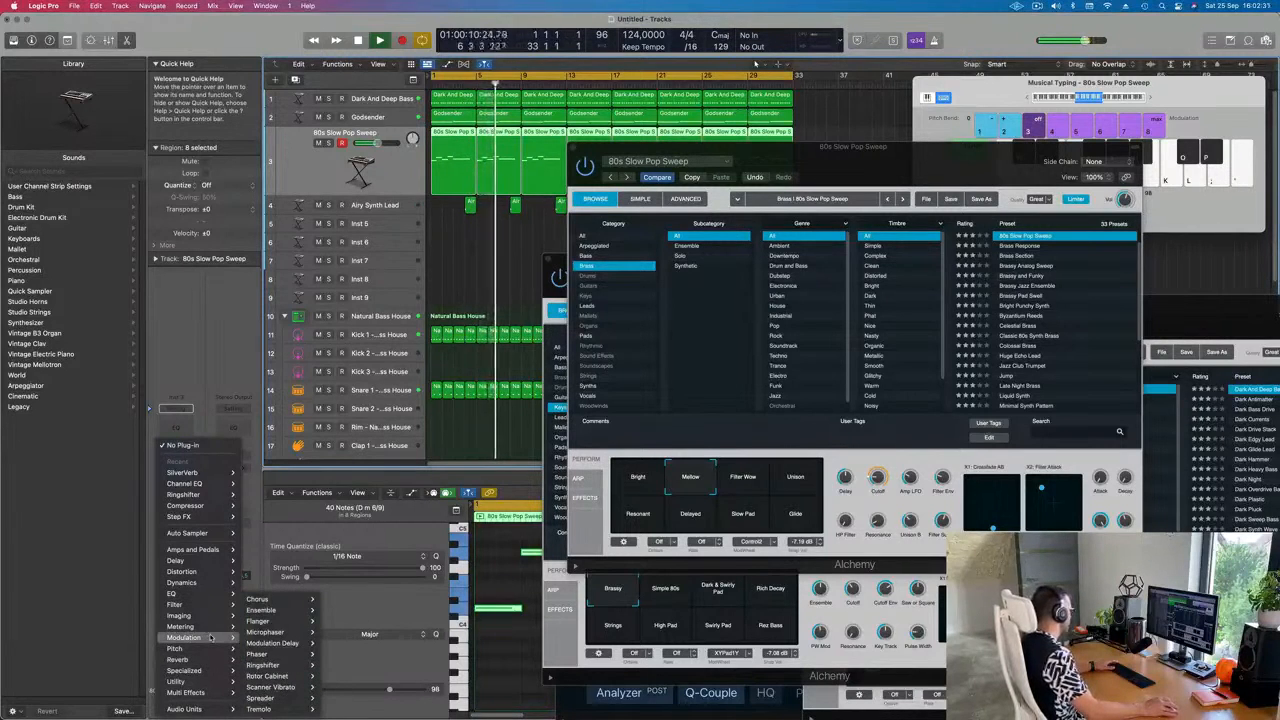
mouse_move(205, 582)
mouse_move(259, 588)
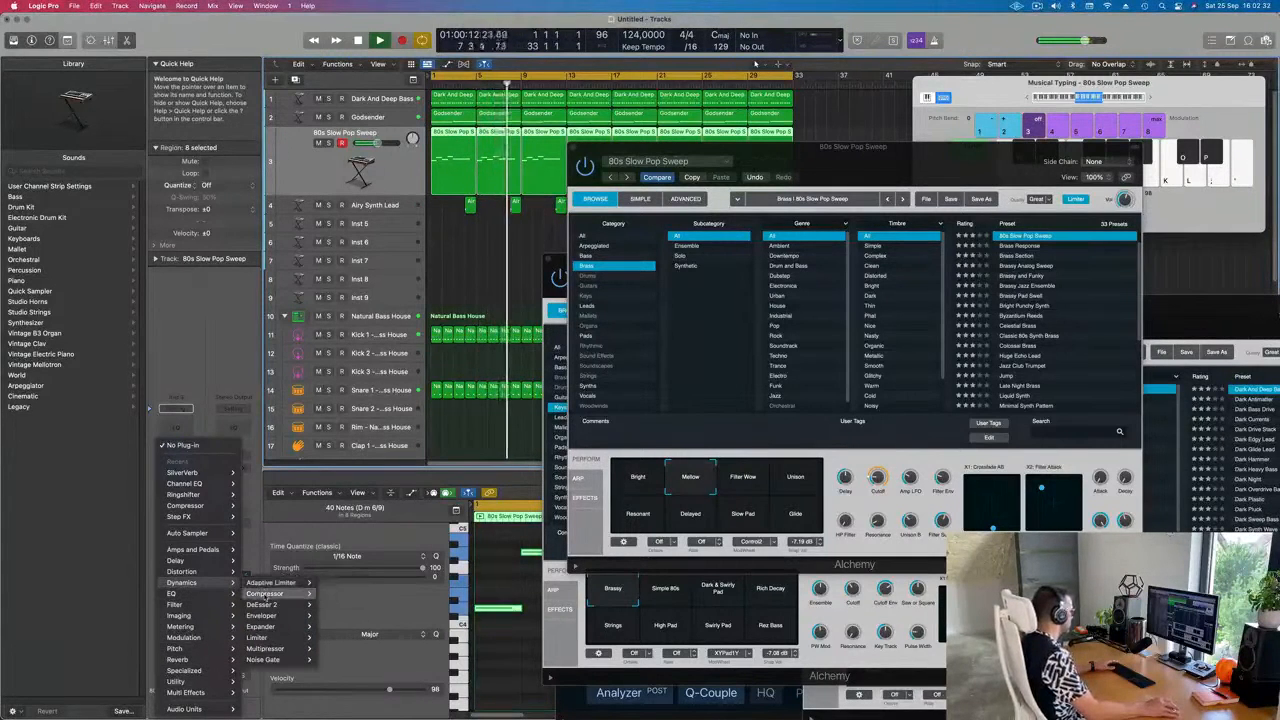
left_click(332, 582)
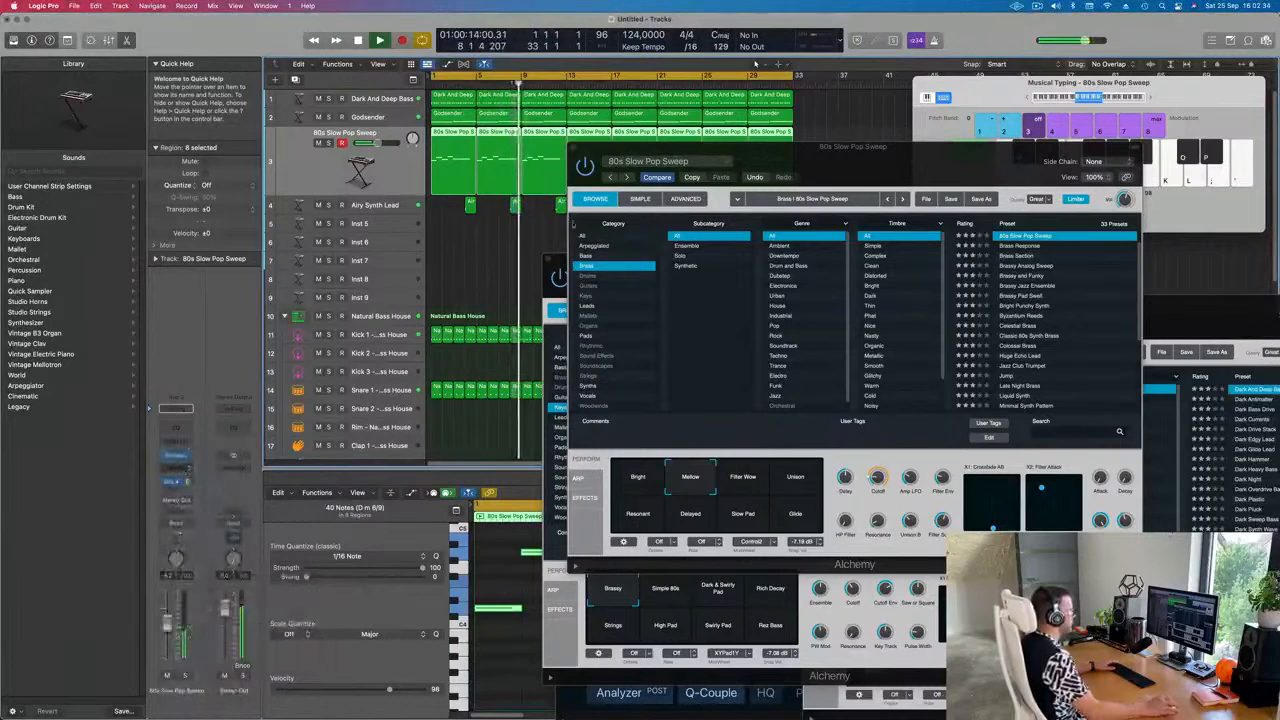
- Set the side chain source of the 80s Slow Pop Sweep compressor to Inst 10
left_click(935, 155)
mouse_move(948, 196)
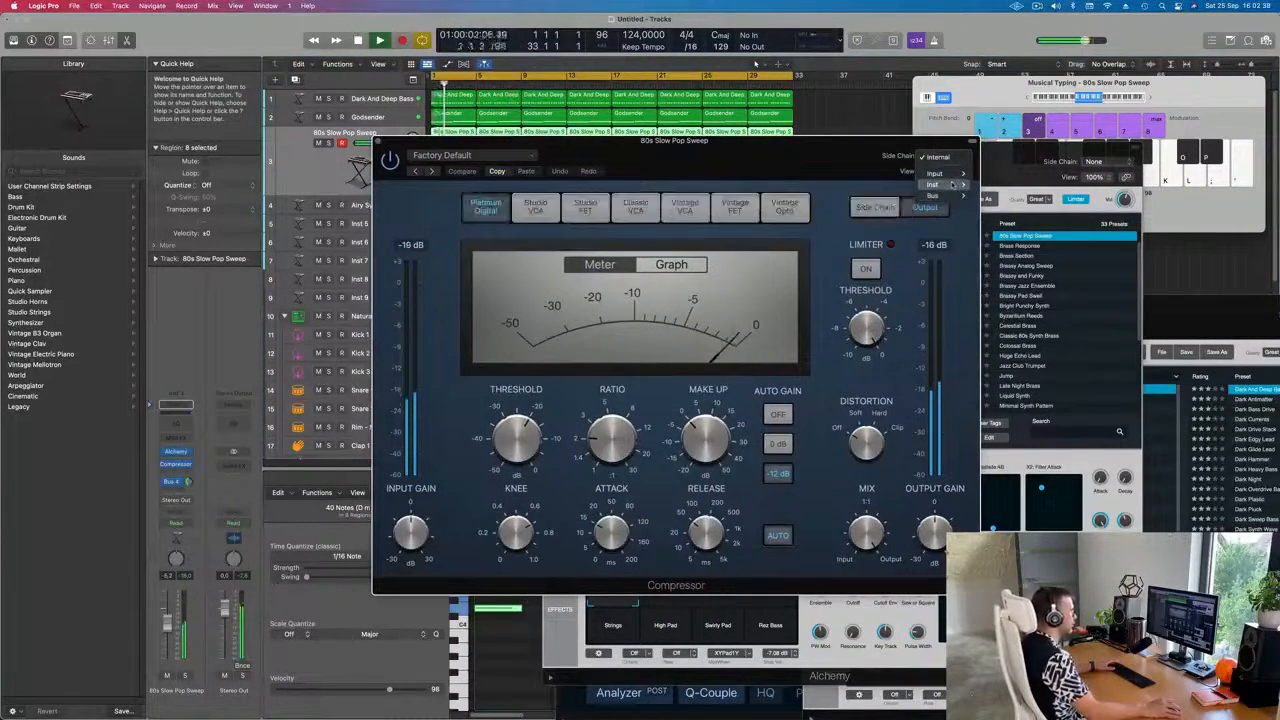
left_click(1016, 273)
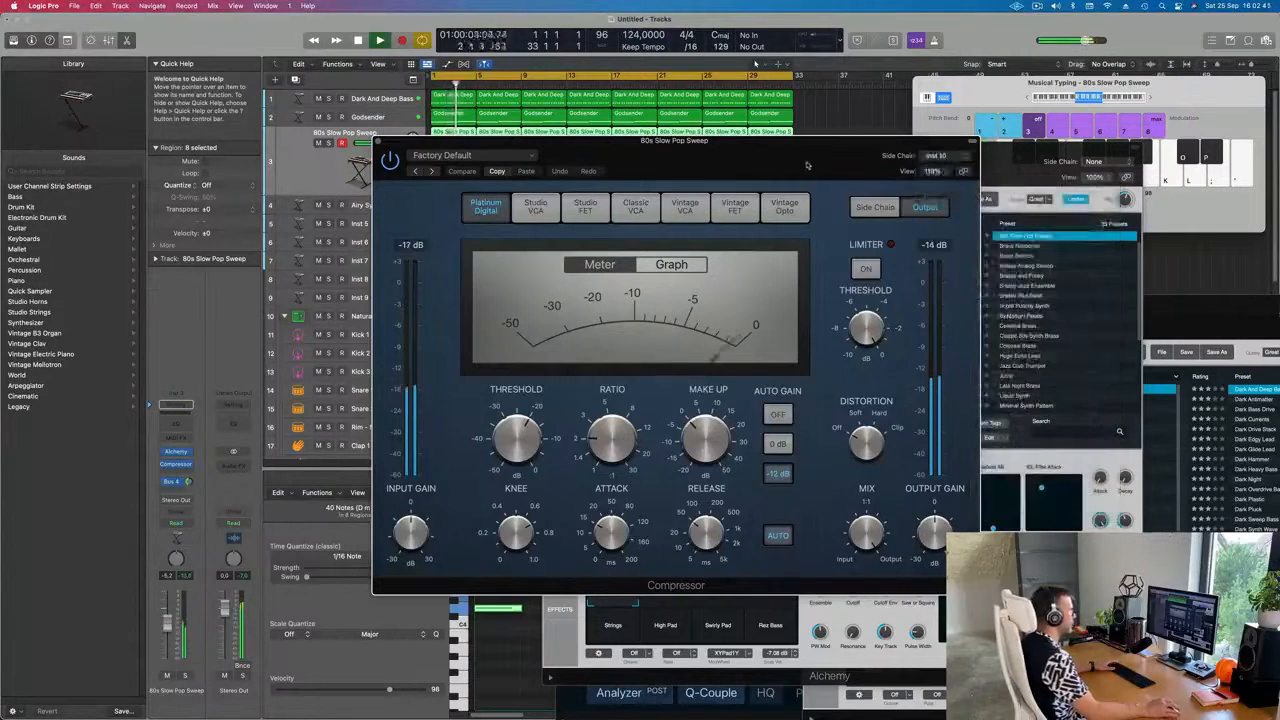
- Turn off the compressor's auto release, set its attack to 0 ms and ratio to 4.1:1, and adjust the threshold during playback
left_click_drag(807, 161, 904, 158)
key("Return")
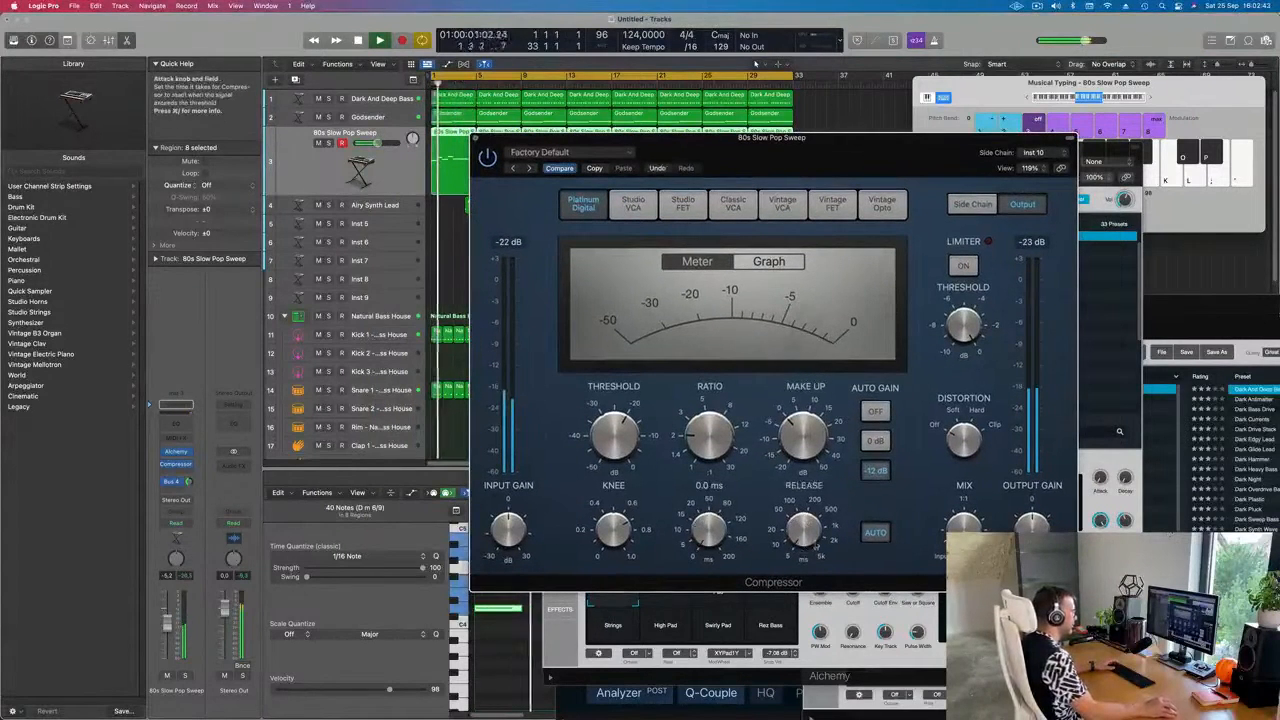
left_click_drag(707, 435, 703, 430)
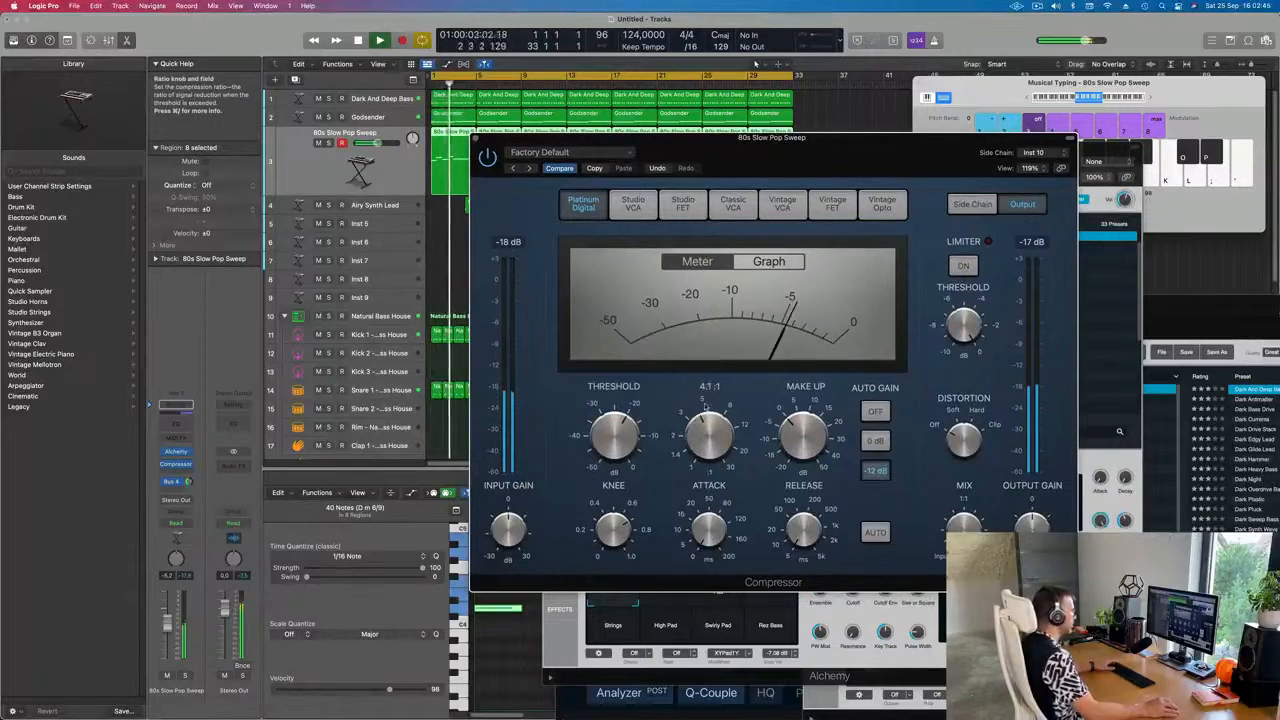
mouse_move(616, 428)
mouse_move(805, 432)
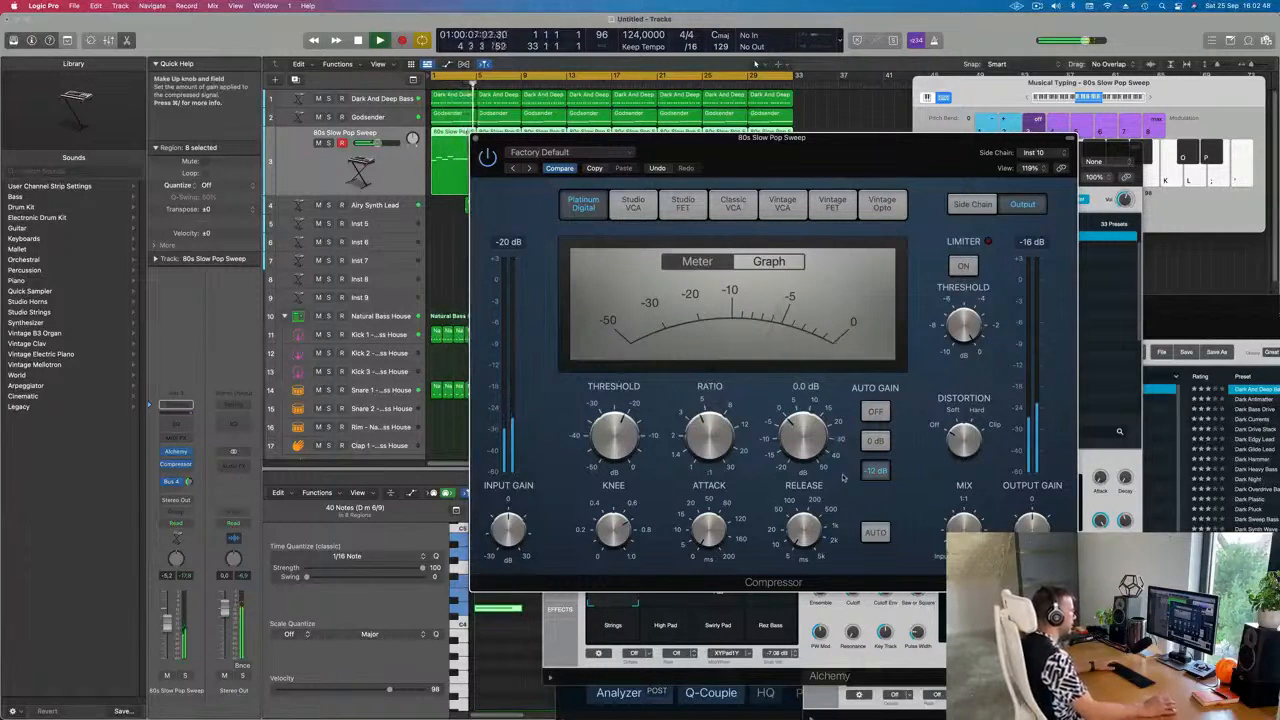
left_click_drag(846, 159, 896, 138)
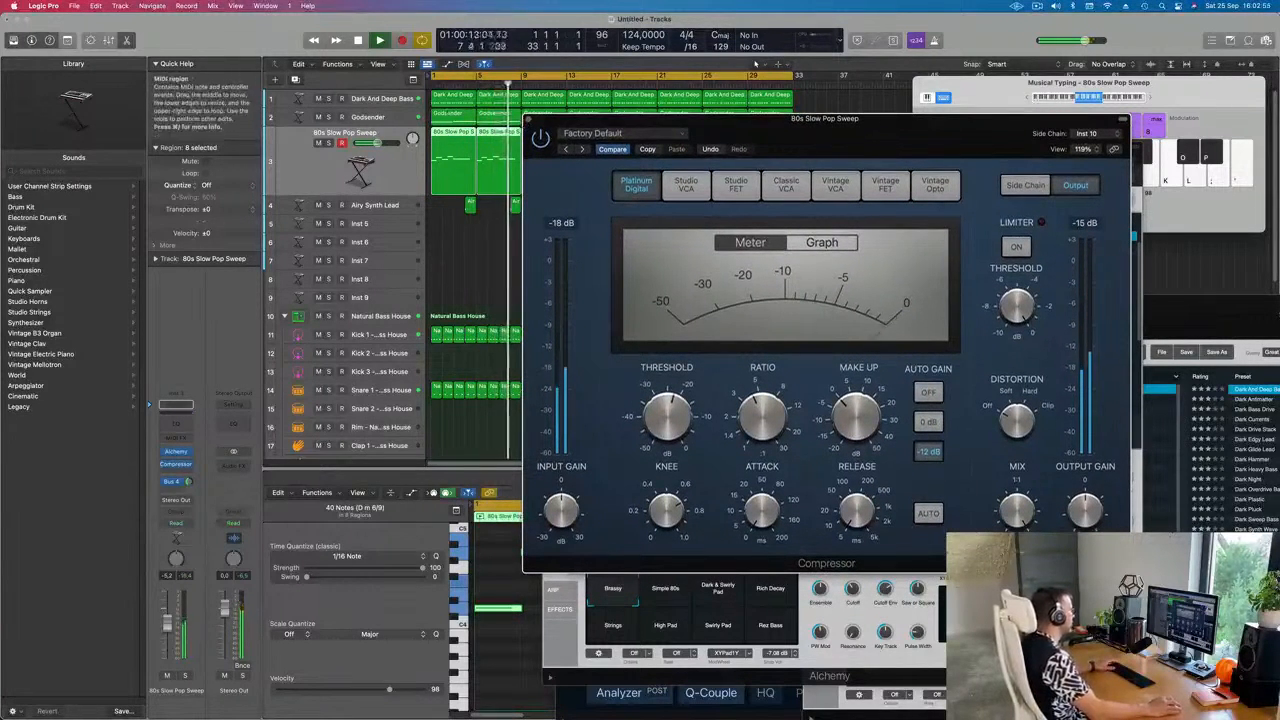
- Select the Dark And Deep Bass track, show the mixer, and close Musical Typing and the plug-in windows covering the channel strips
left_click(405, 100)
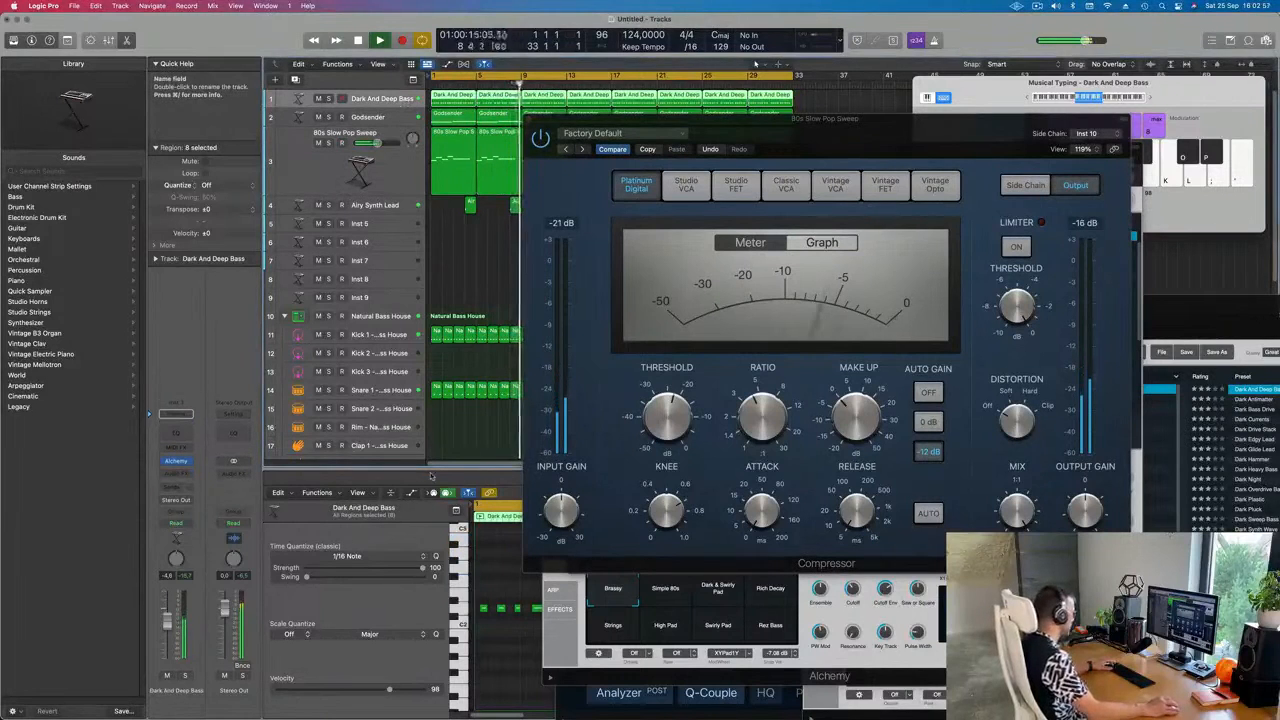
key("super+k")
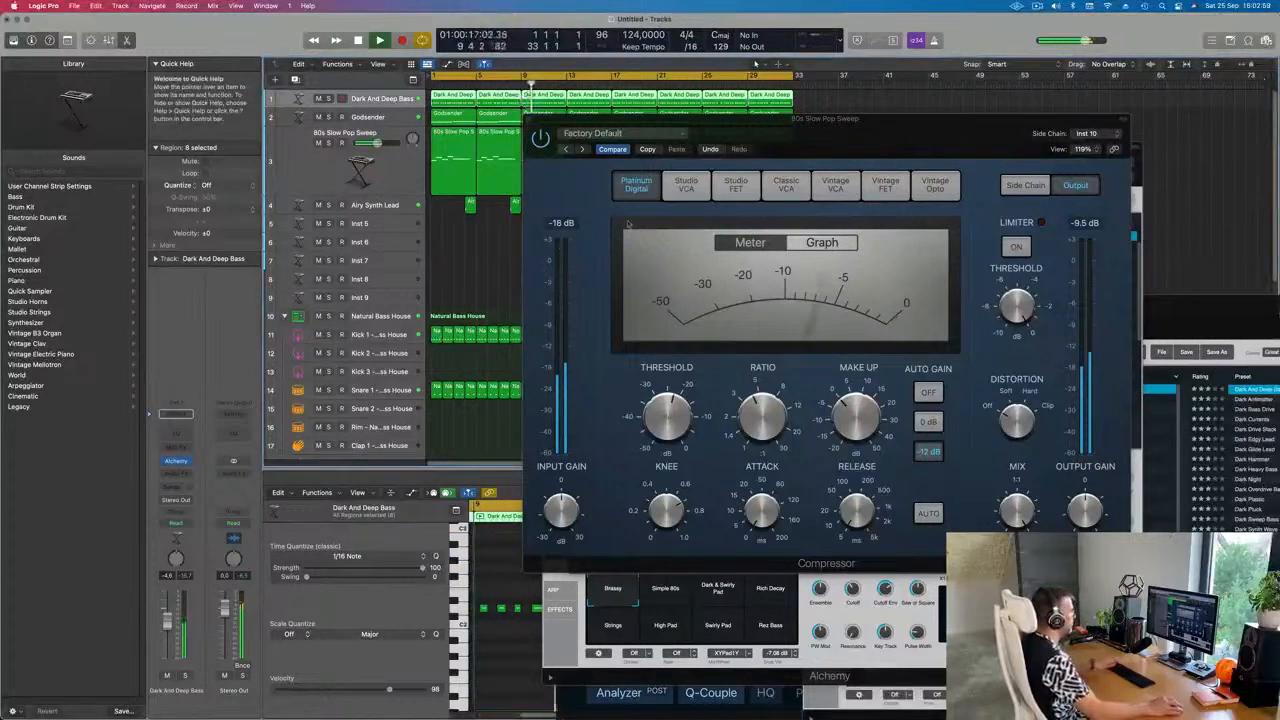
left_click(530, 119)
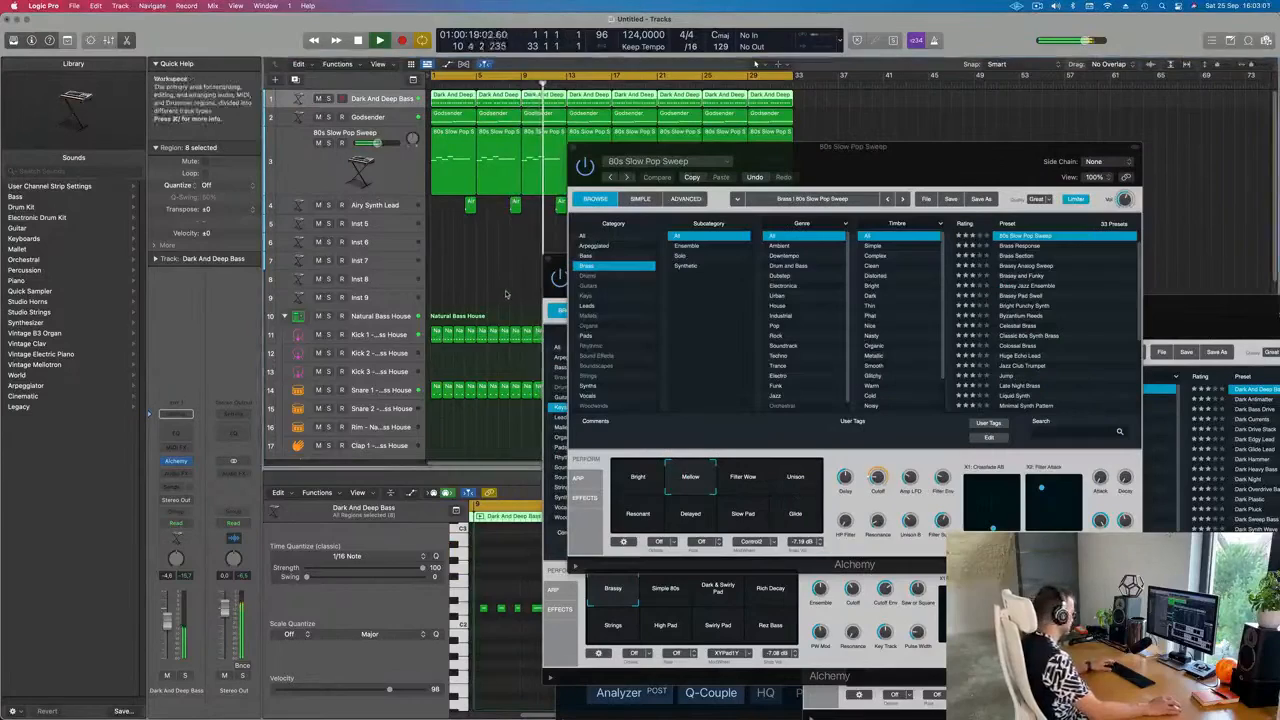
key("x")
left_click(574, 150)
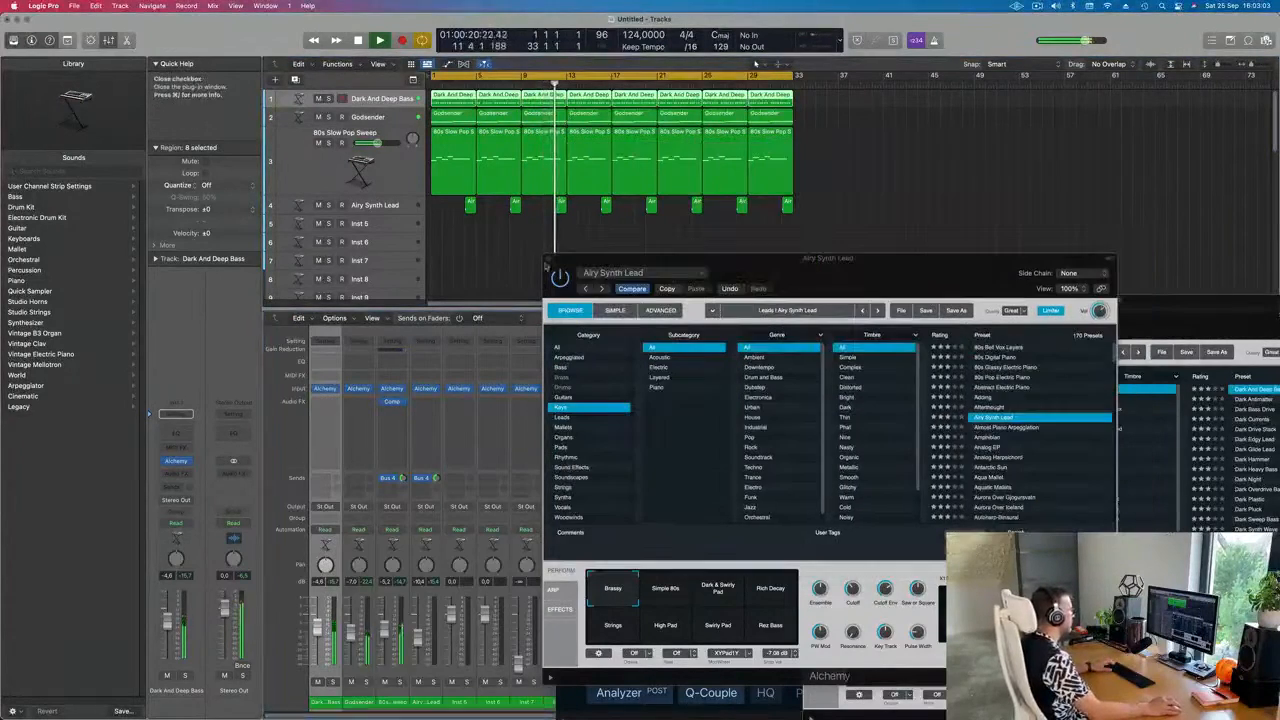
left_click(546, 258)
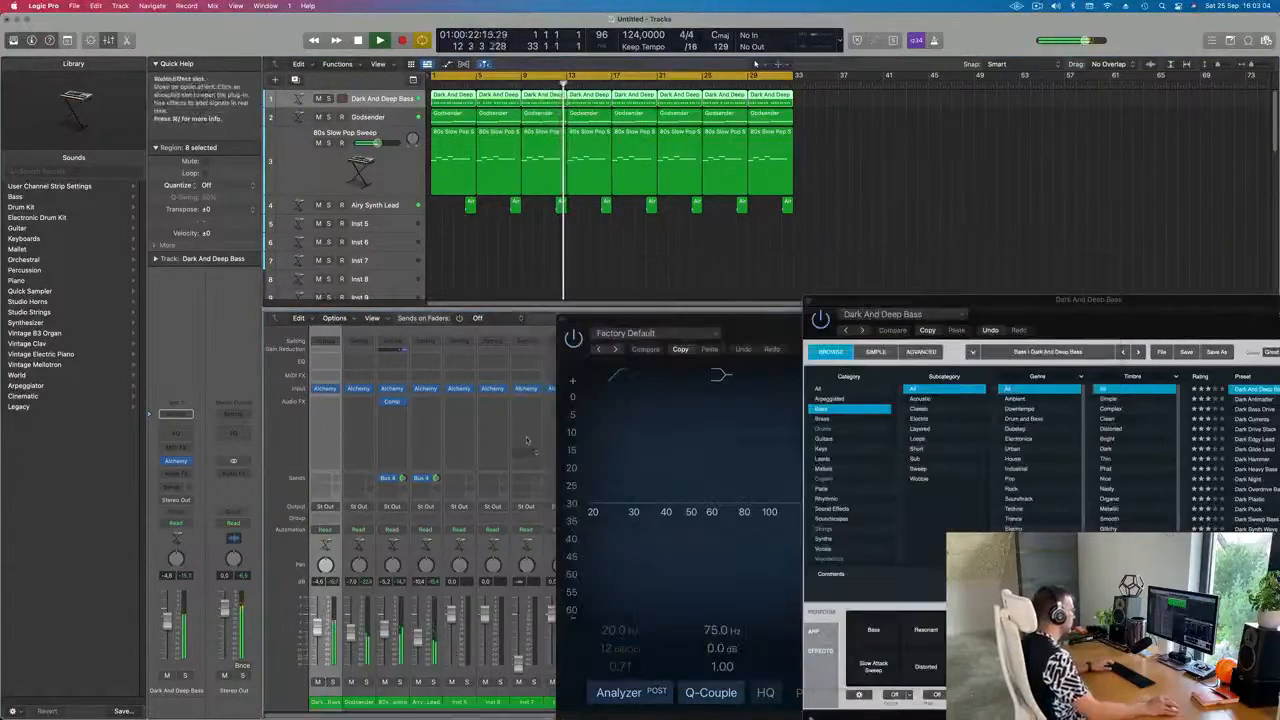
left_click(565, 327)
- Copy the Compressor from the 80s Slow Pop Sweep channel to Dark And Deep Bass and open the copied effect
key("Return")
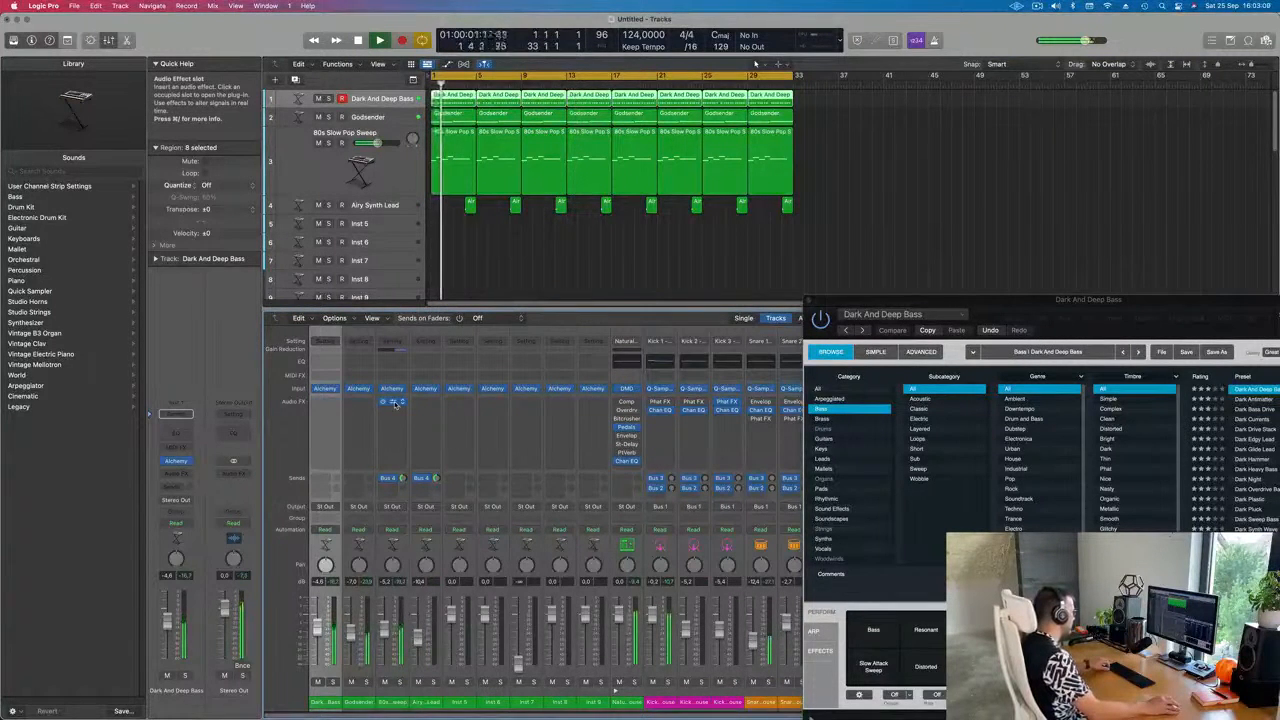
left_click_drag(358, 410, 333, 405)
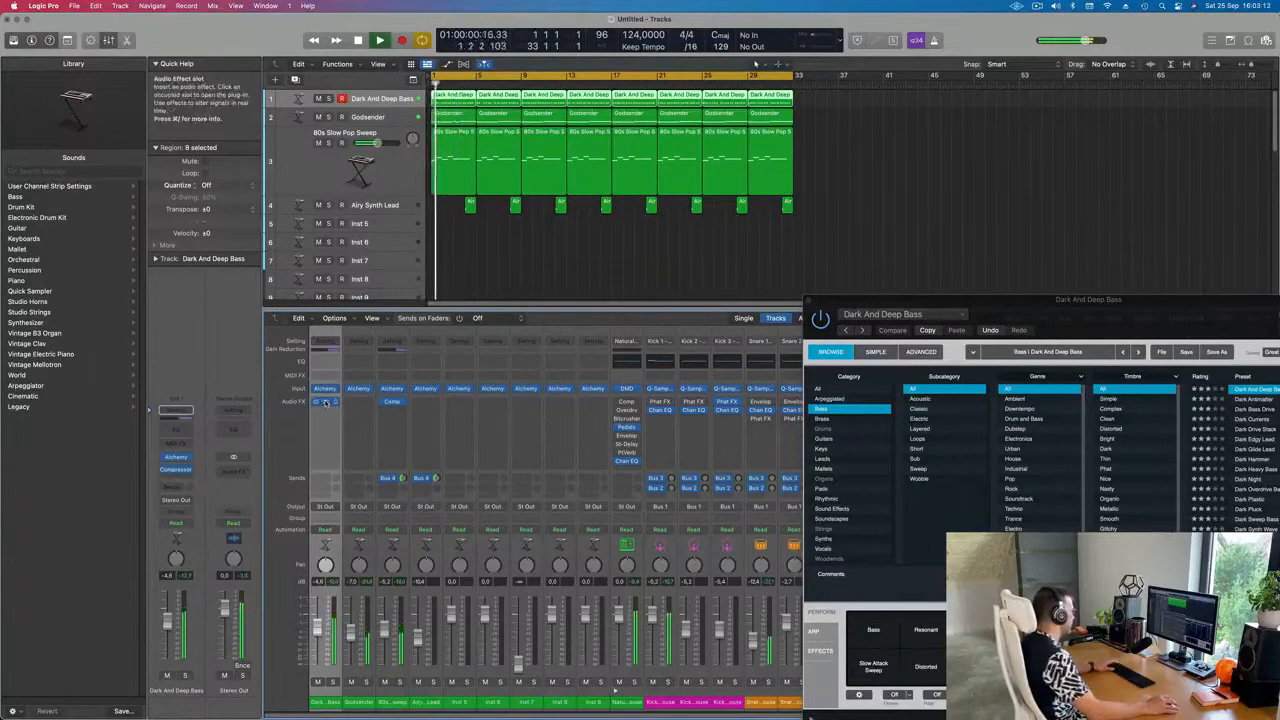
left_click(328, 402)
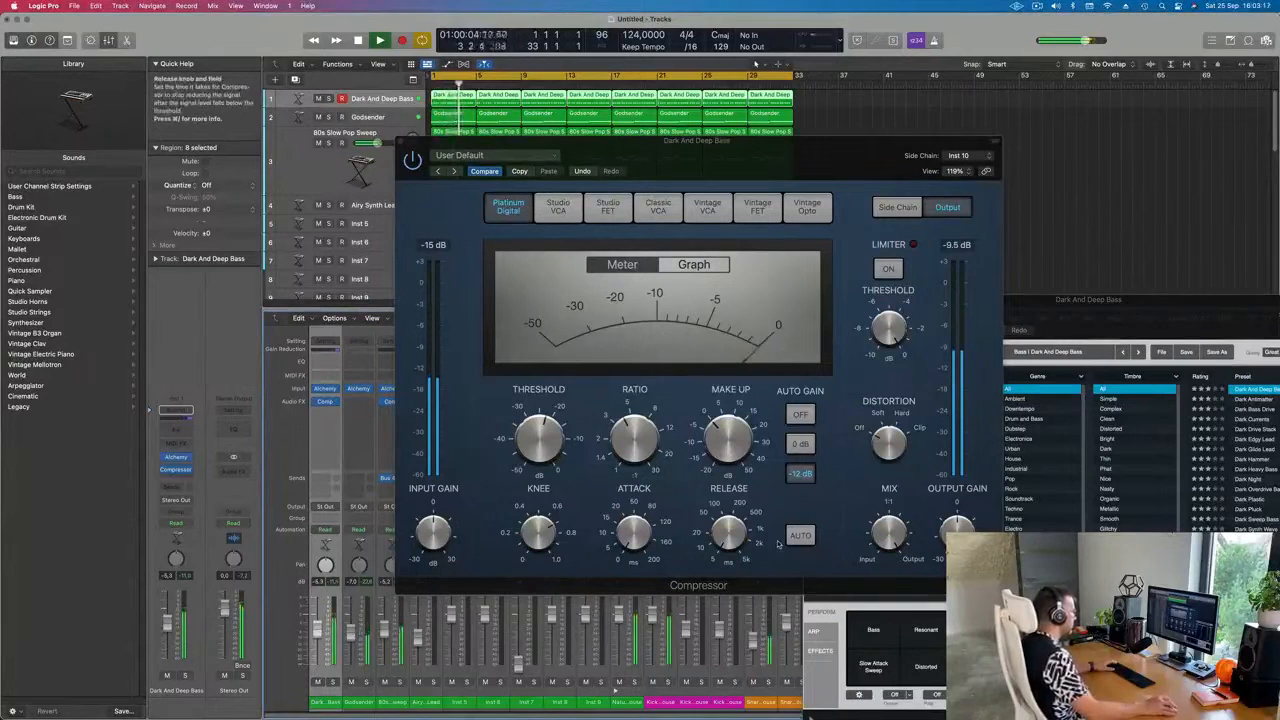
- Try auto release on the bass compressor and lower the Dark And Deep Bass volume to about -5.9 dB
left_click(800, 537)
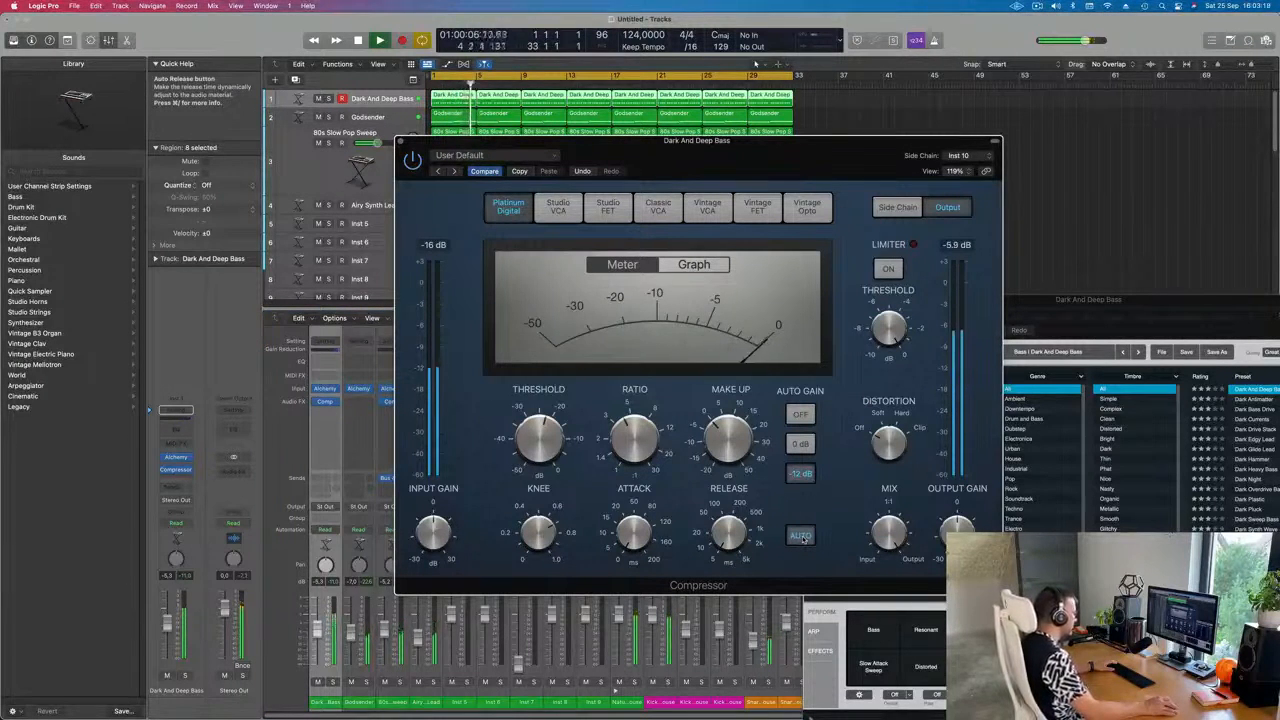
left_click_drag(317, 635, 317, 637)
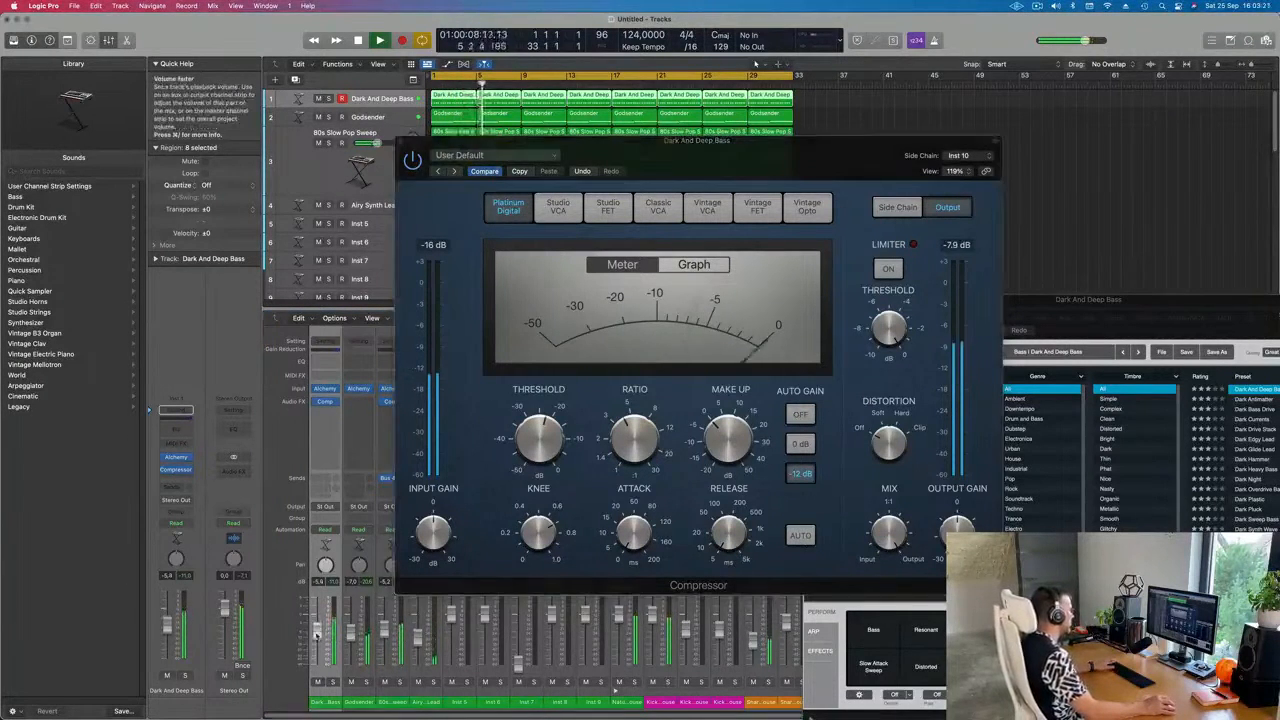
left_click(401, 141)
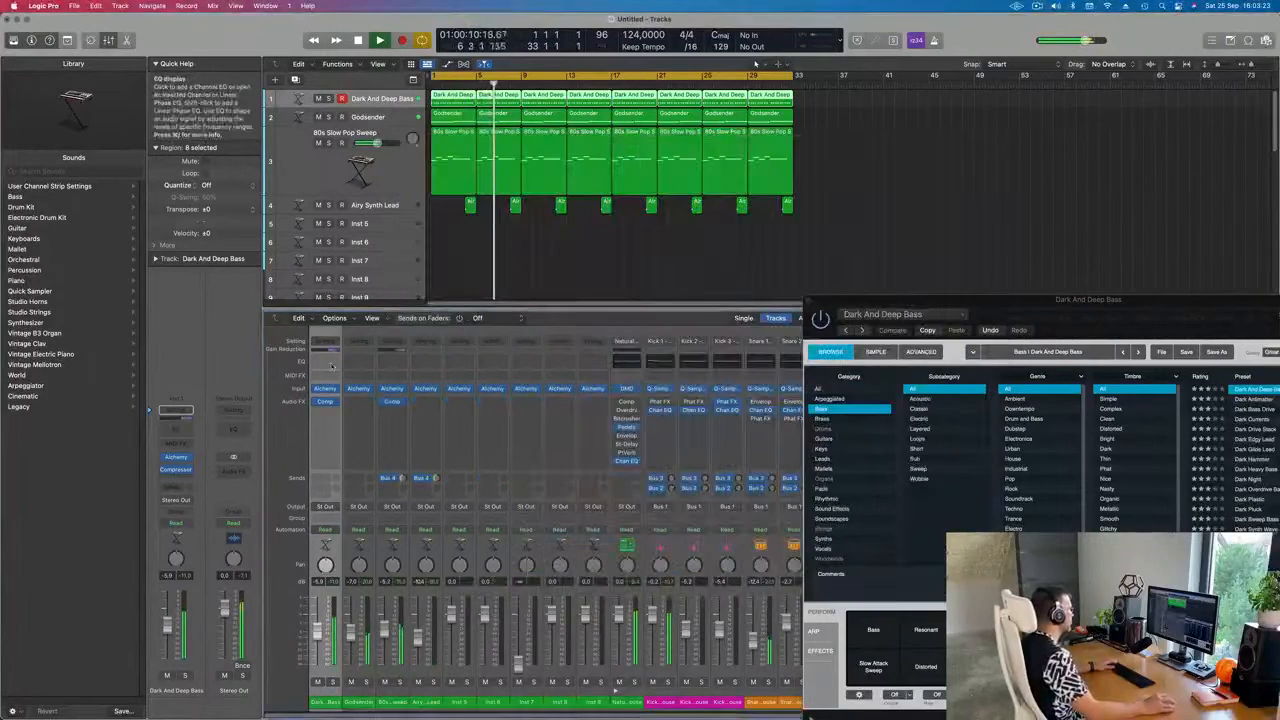
- Set the Cutoff in the Dark And Deep Bass Alchemy to about 28.2% and the track's volume to about -4.9 dB
left_click(325, 388)
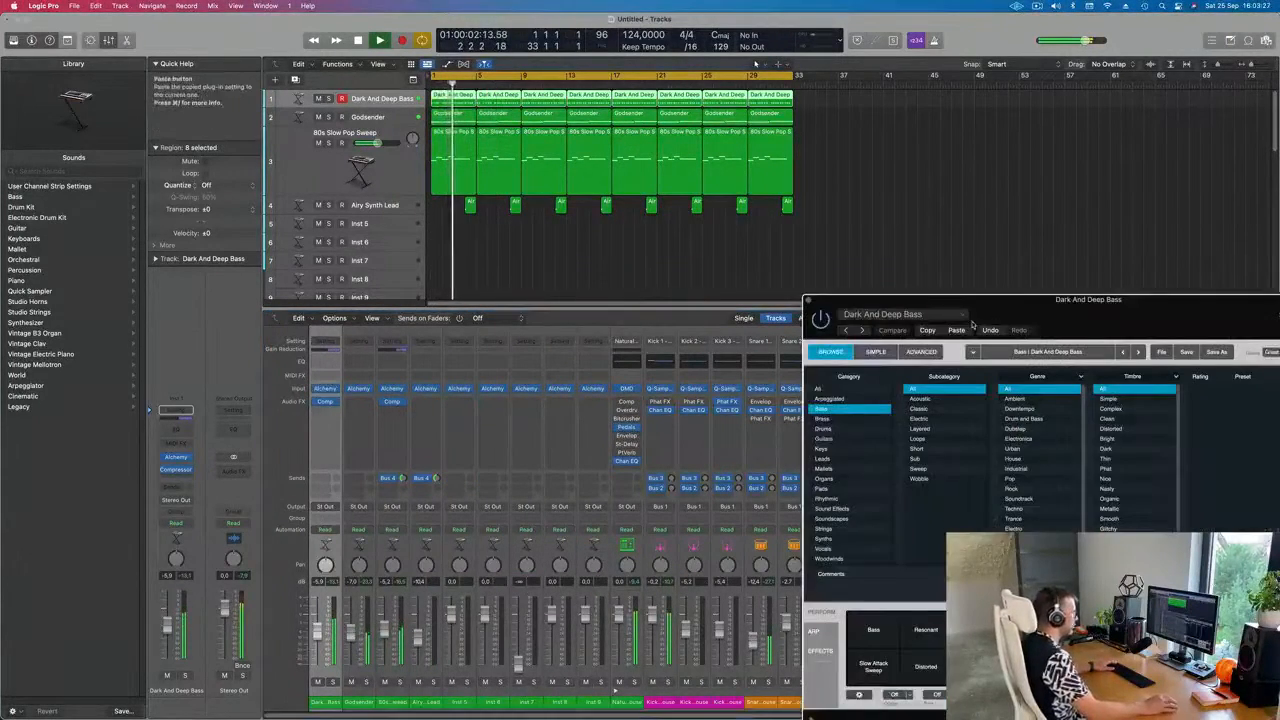
left_click_drag(1109, 302, 740, 169)
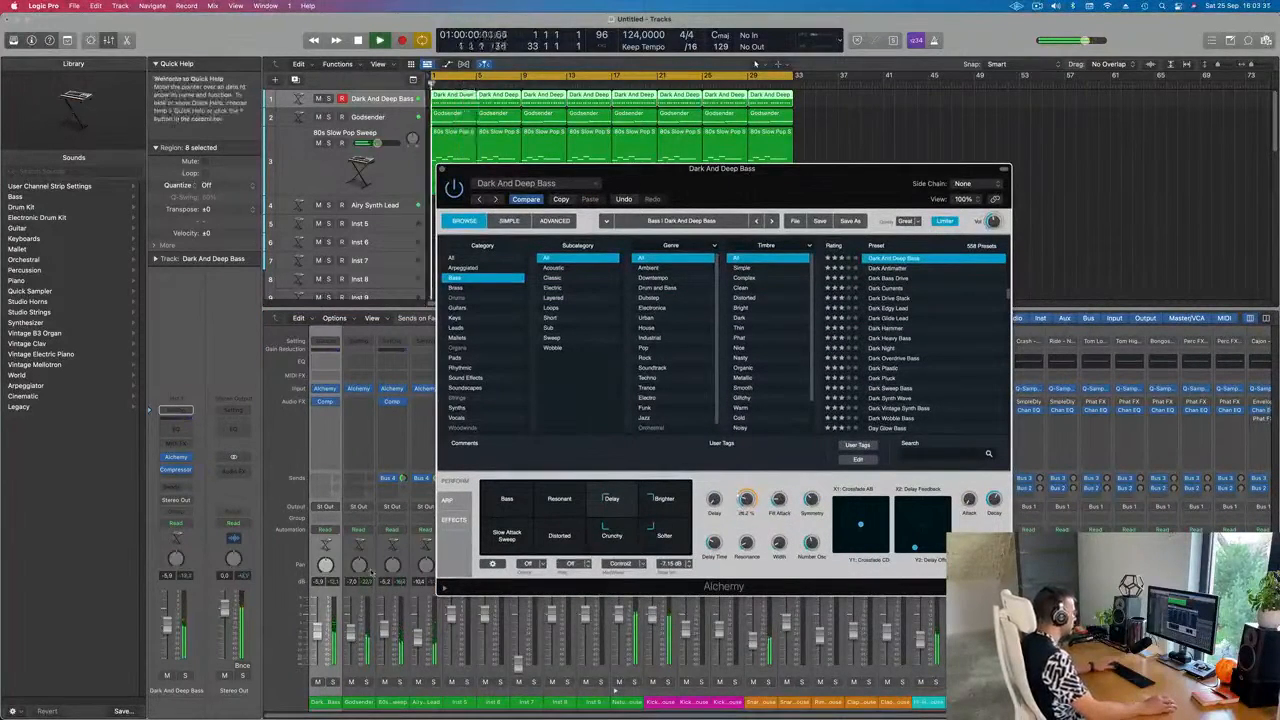
left_click(168, 624)
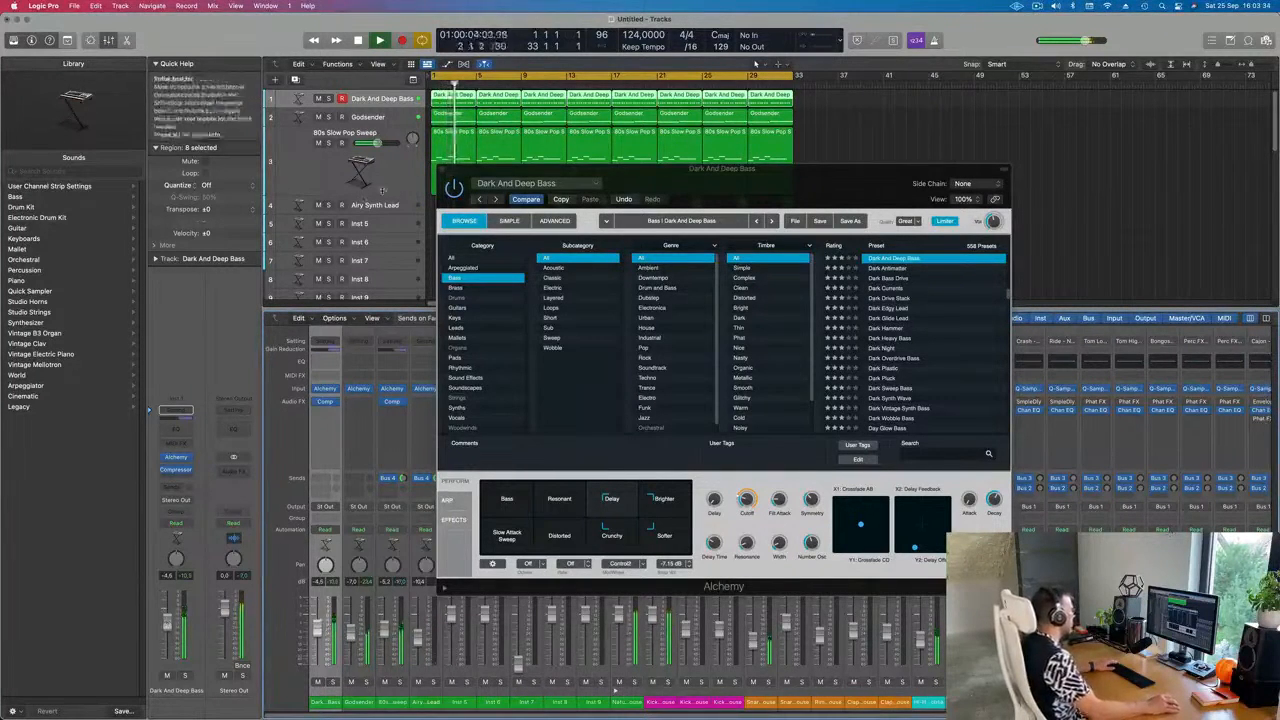
left_click(443, 169)
- Select the empty Inst 5 track, restart playback and open its Alchemy instrument
scroll(455, 230, "down", 1)
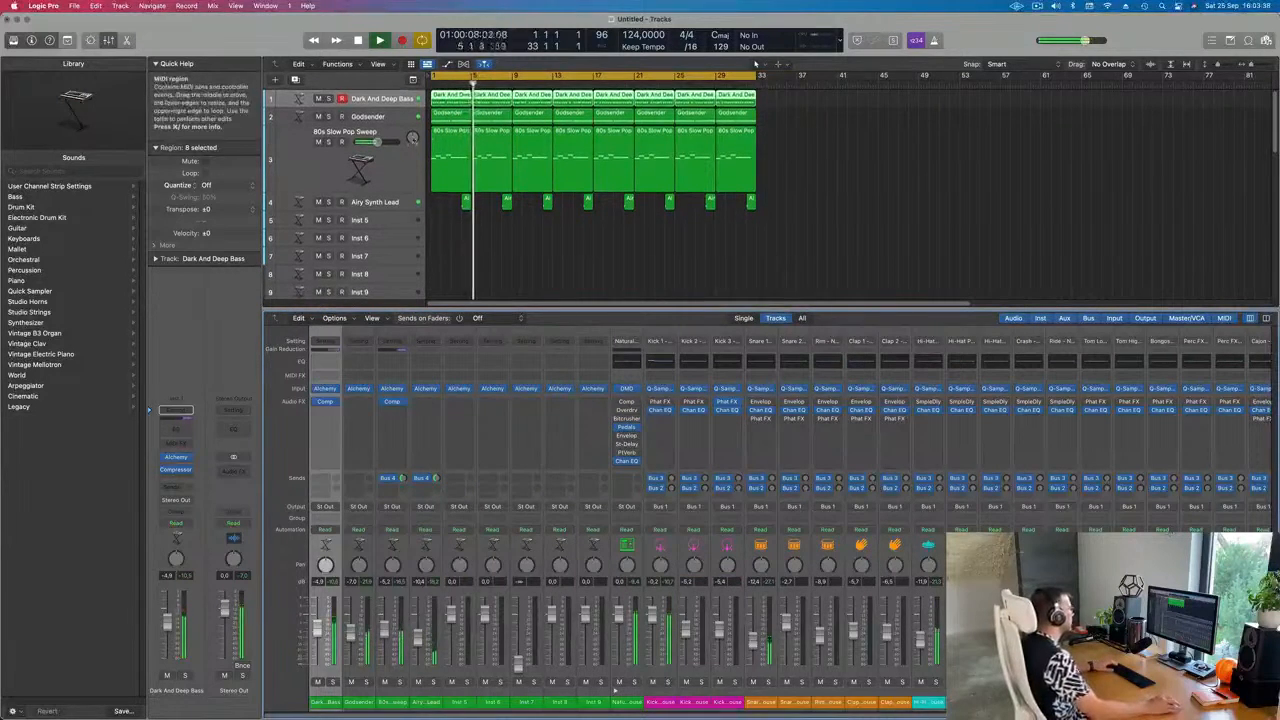
left_click(360, 220)
key("Return")
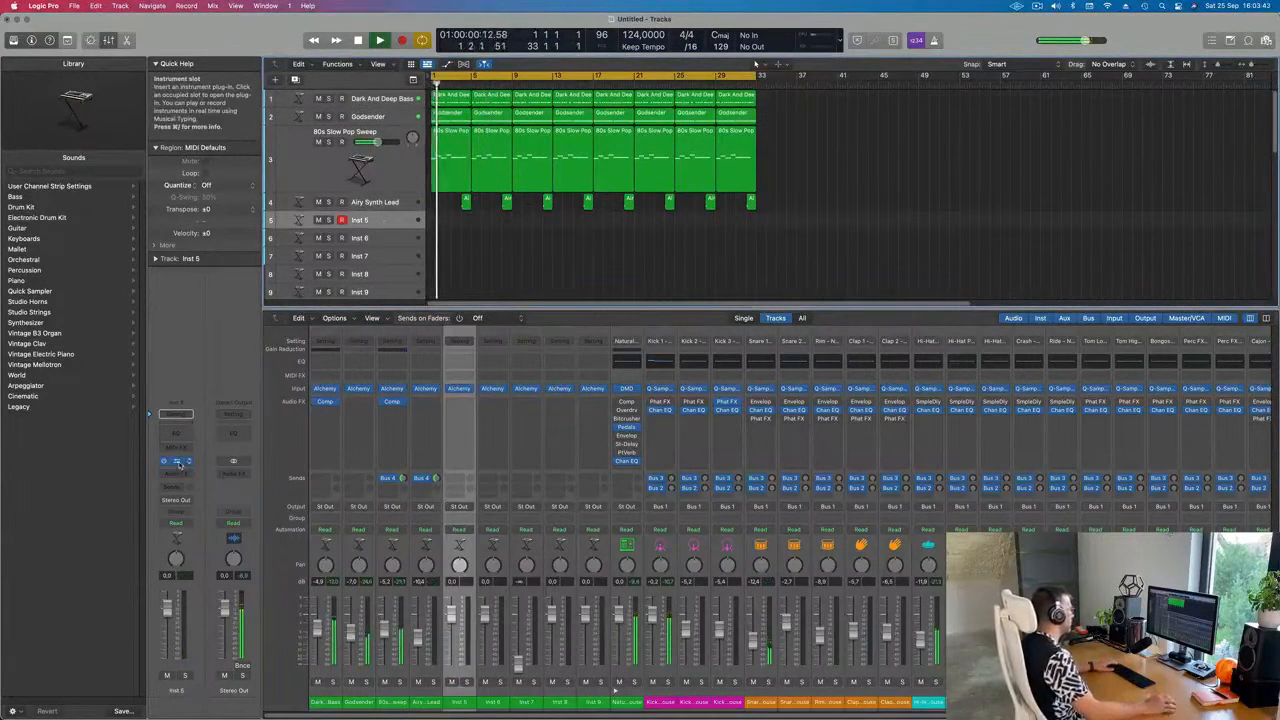
left_click(177, 461)
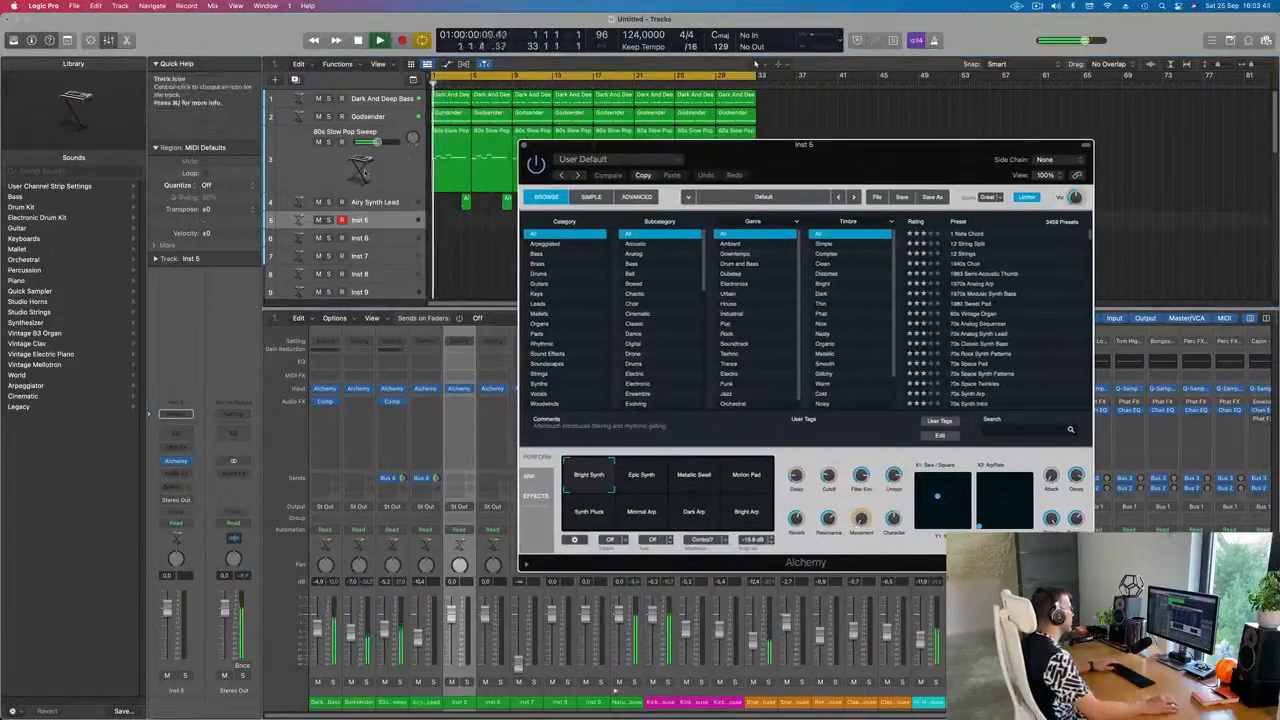
- Fine-tune the Cutoff in the 80s Slow Pop Sweep track's Alchemy while replaying from the beginning, and close that instrument
left_click(365, 173)
key("Return")
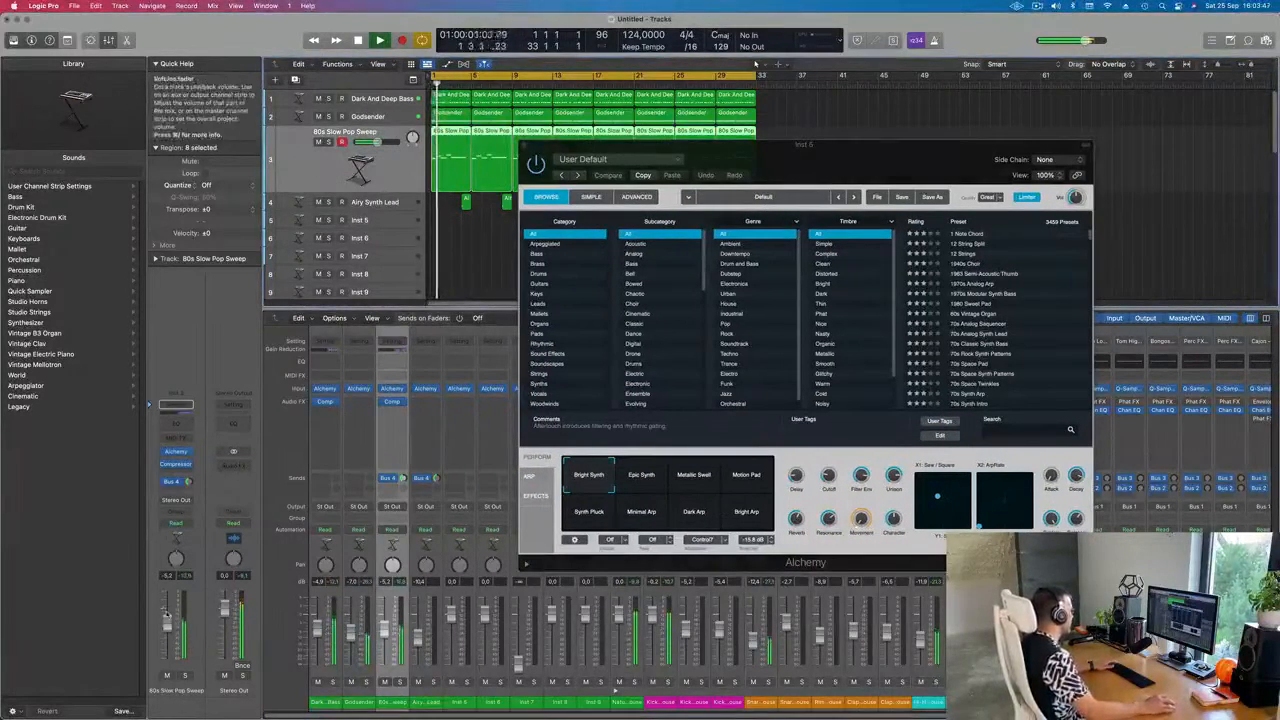
left_click(177, 453)
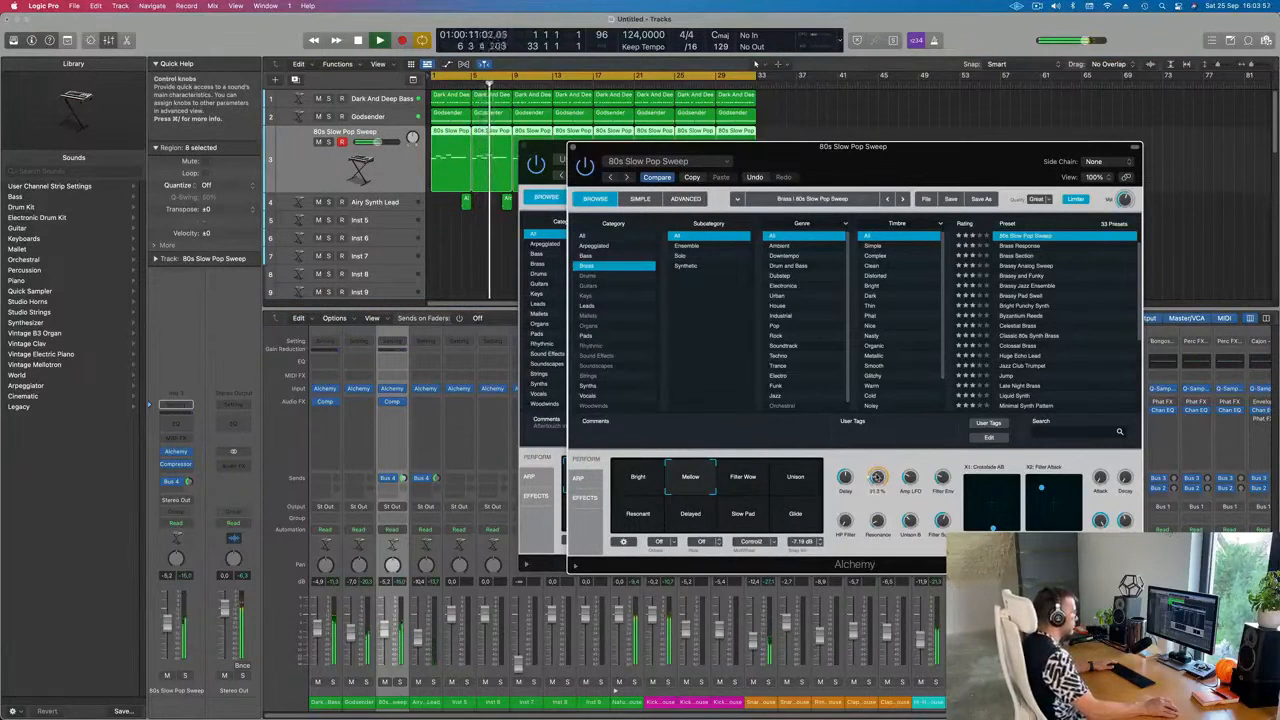
key("Return")
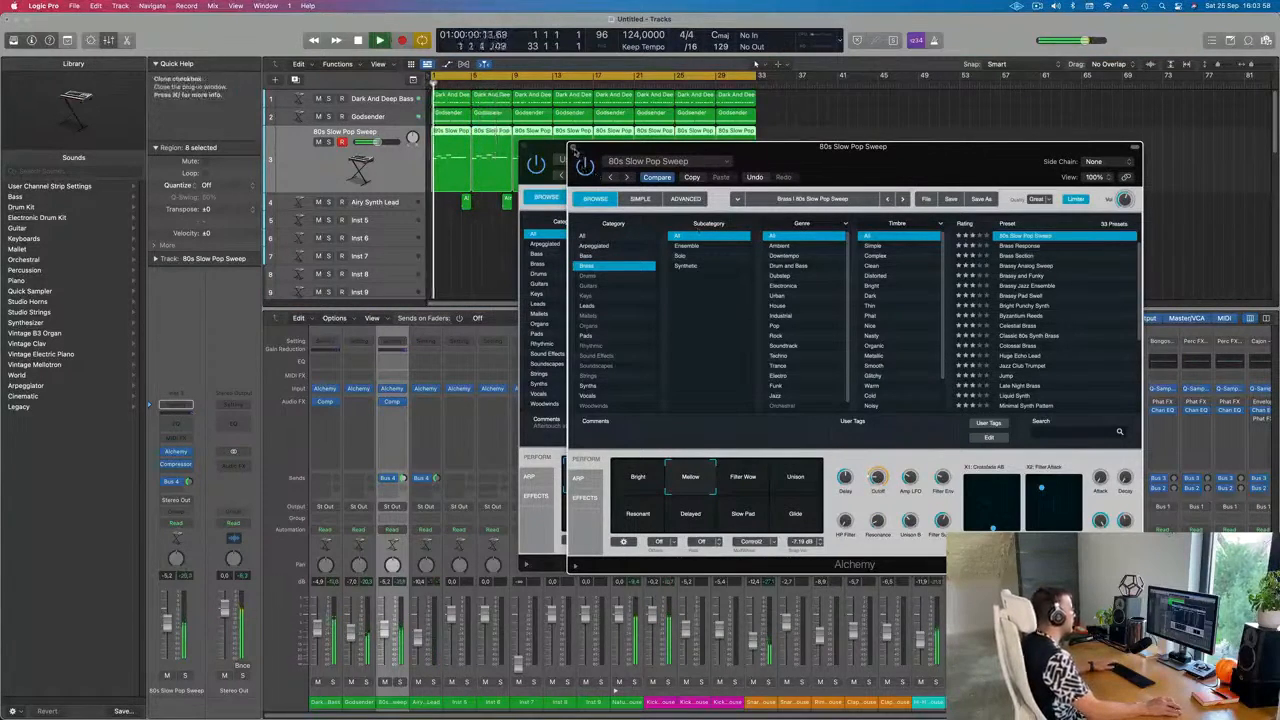
left_click(573, 147)
- Load the 70s Space Pad preset from the Pads category into the Inst 5 Alchemy
left_click_drag(722, 153, 642, 153)
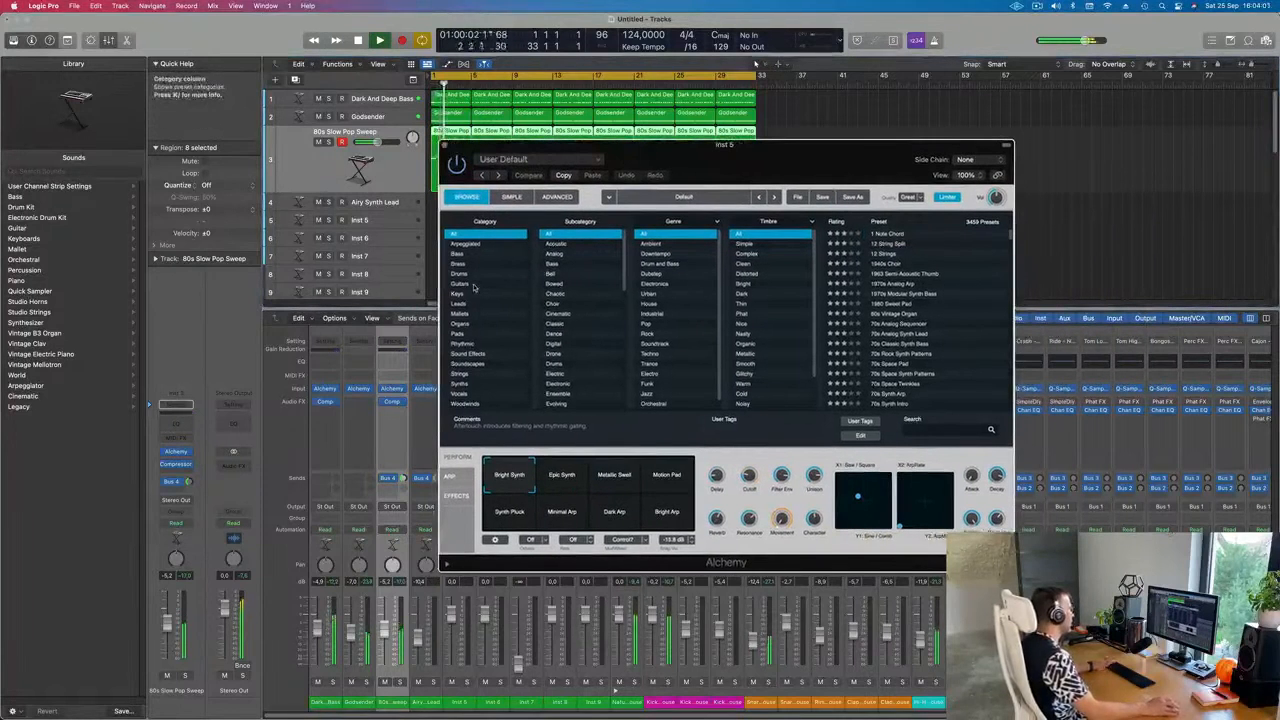
left_click(458, 335)
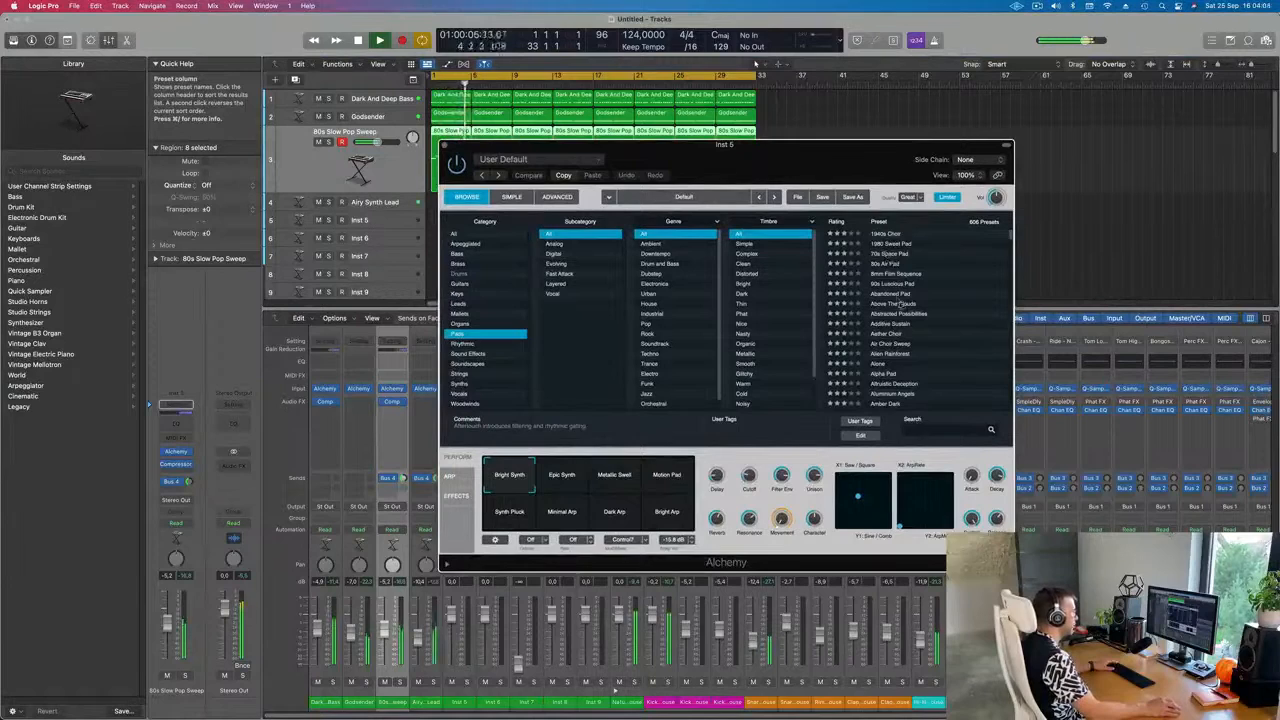
left_click(876, 256)
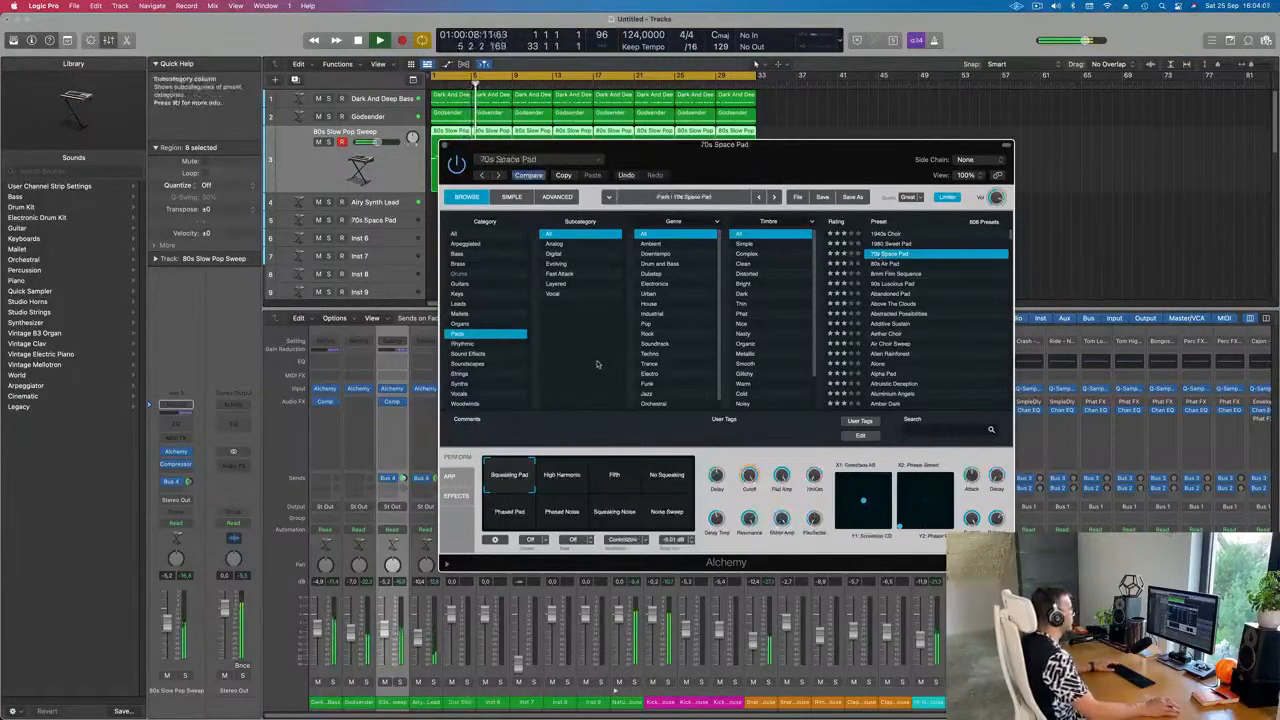
- Show the Musical Typing keyboard and select the 70s Space Pad track for playing, repositioning its Alchemy window
left_click_drag(847, 159, 844, 157)
key("super+k")
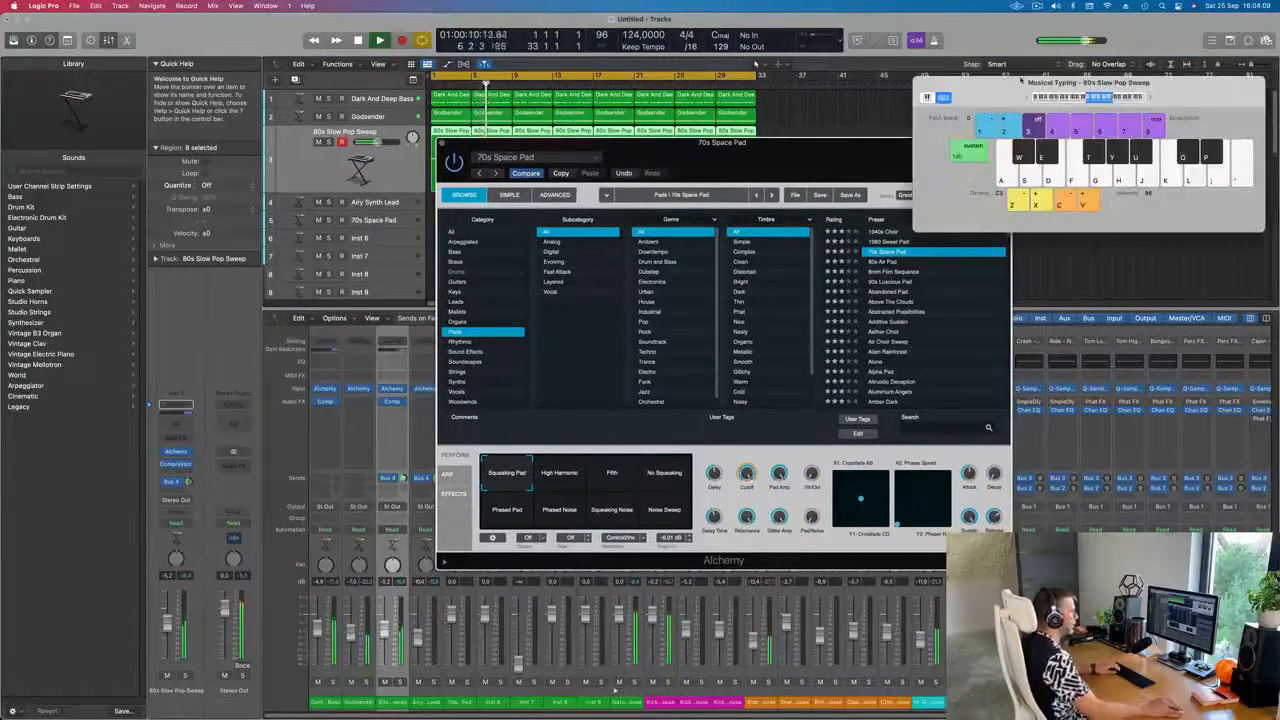
left_click_drag(828, 155, 782, 178)
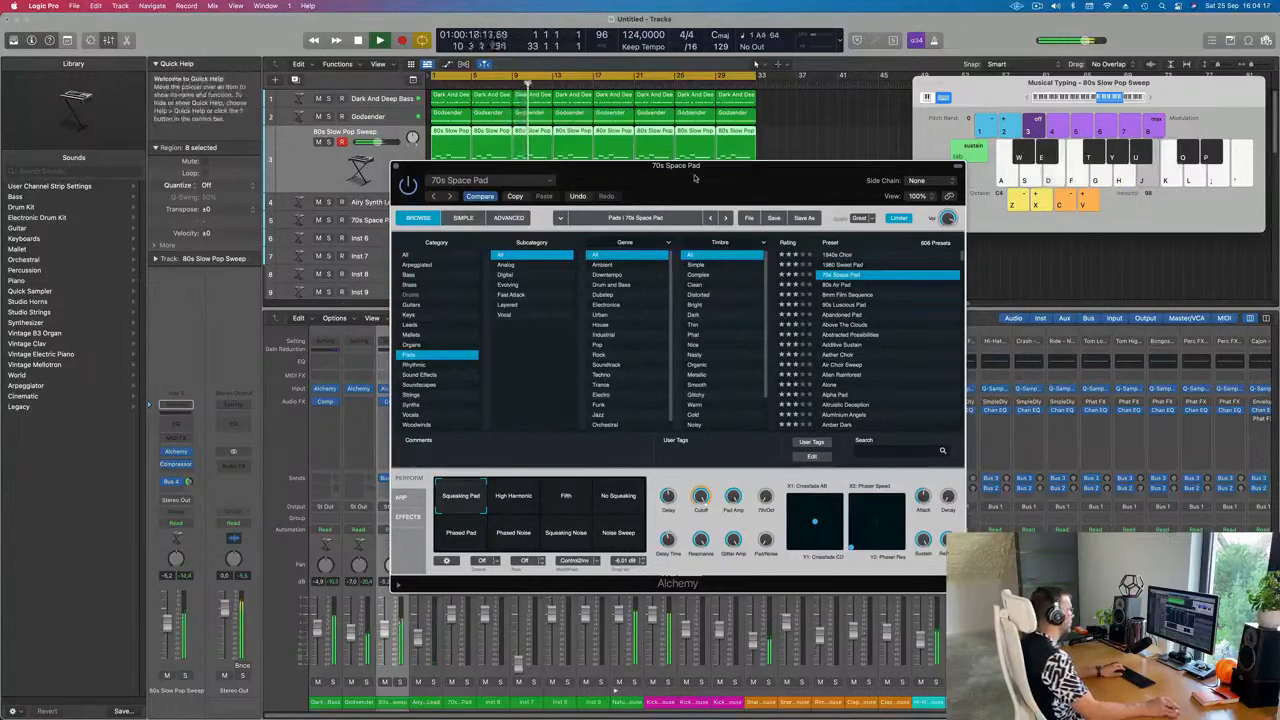
left_click_drag(624, 164, 812, 256)
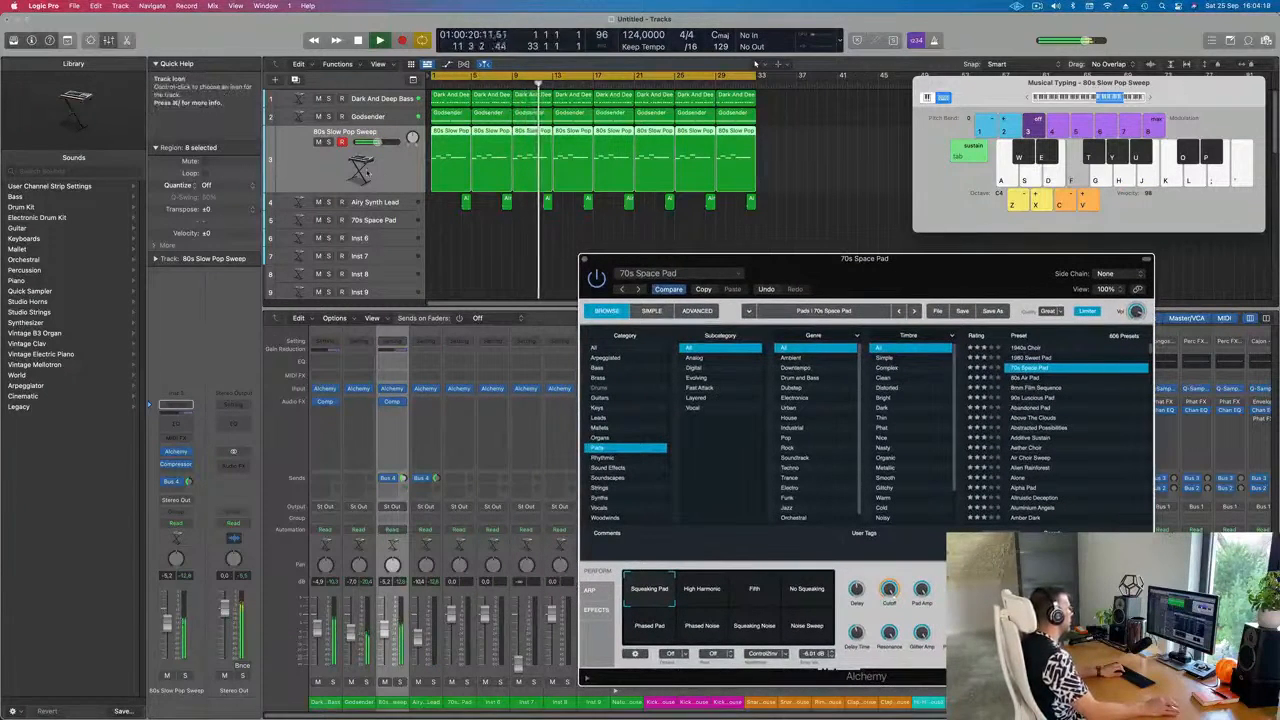
left_click(390, 222)
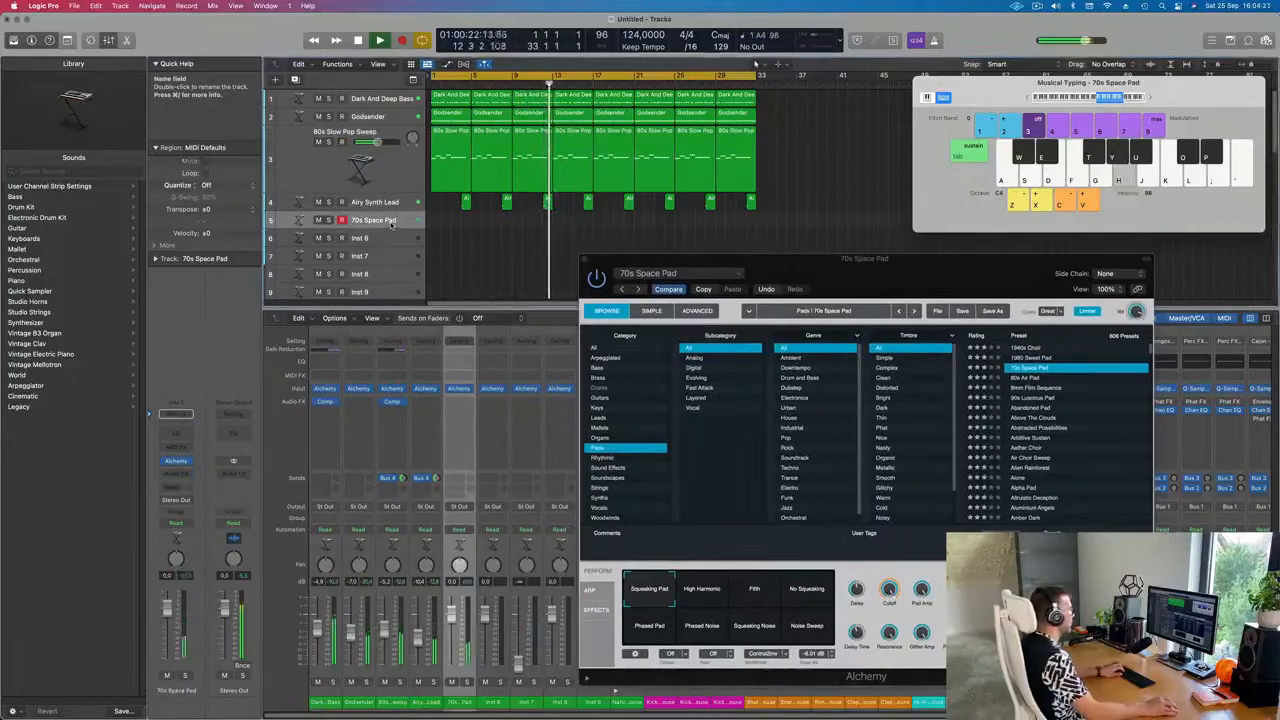
left_click_drag(720, 258, 526, 180)
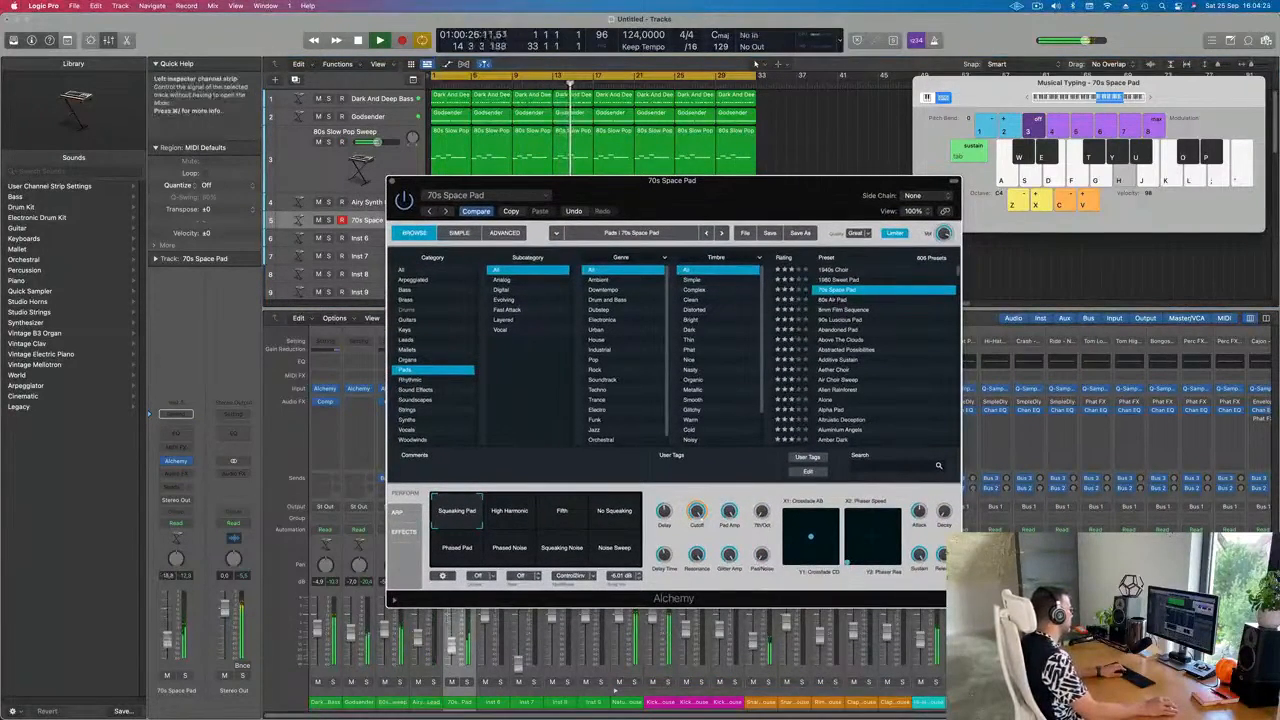
left_click(176, 480)
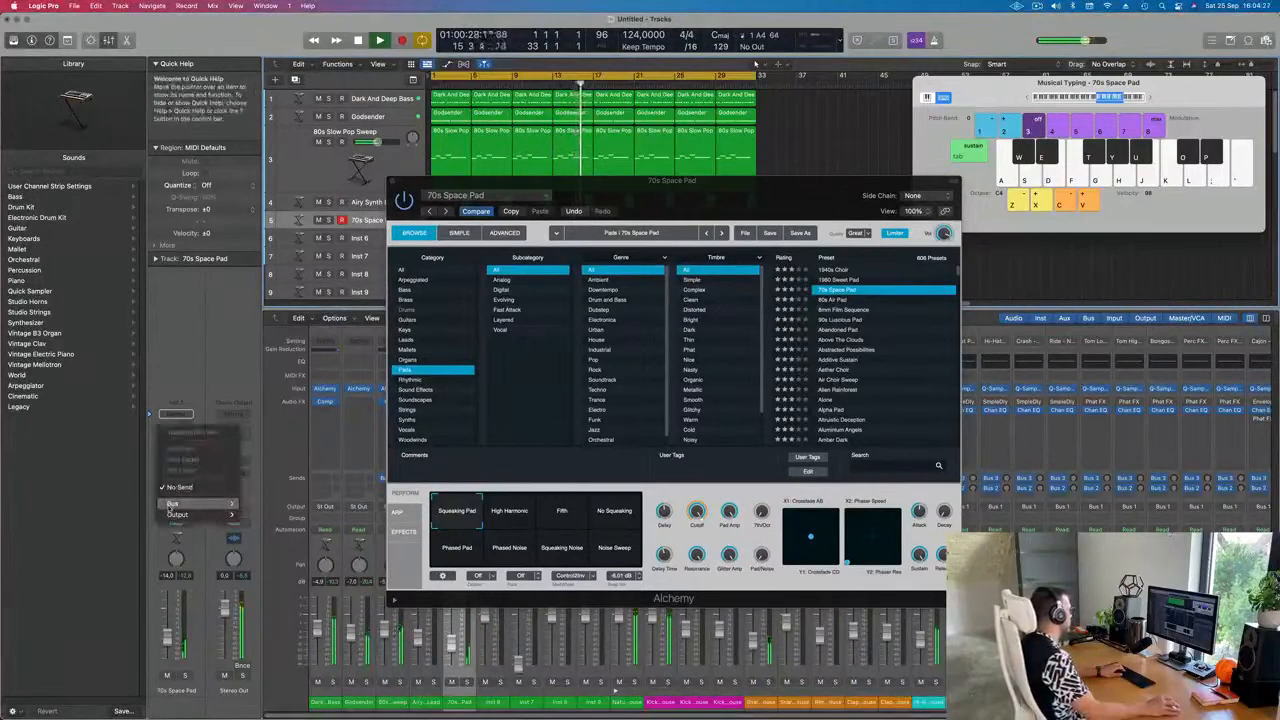
mouse_move(175, 503)
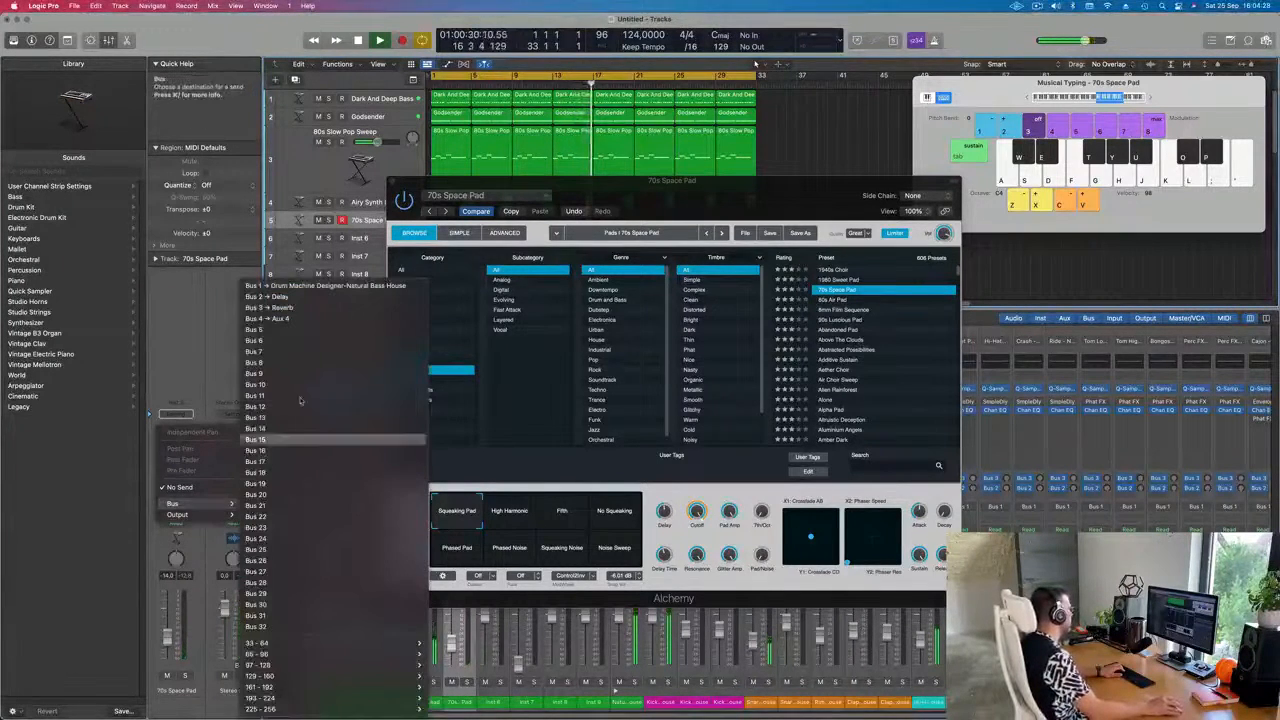
left_click(310, 310)
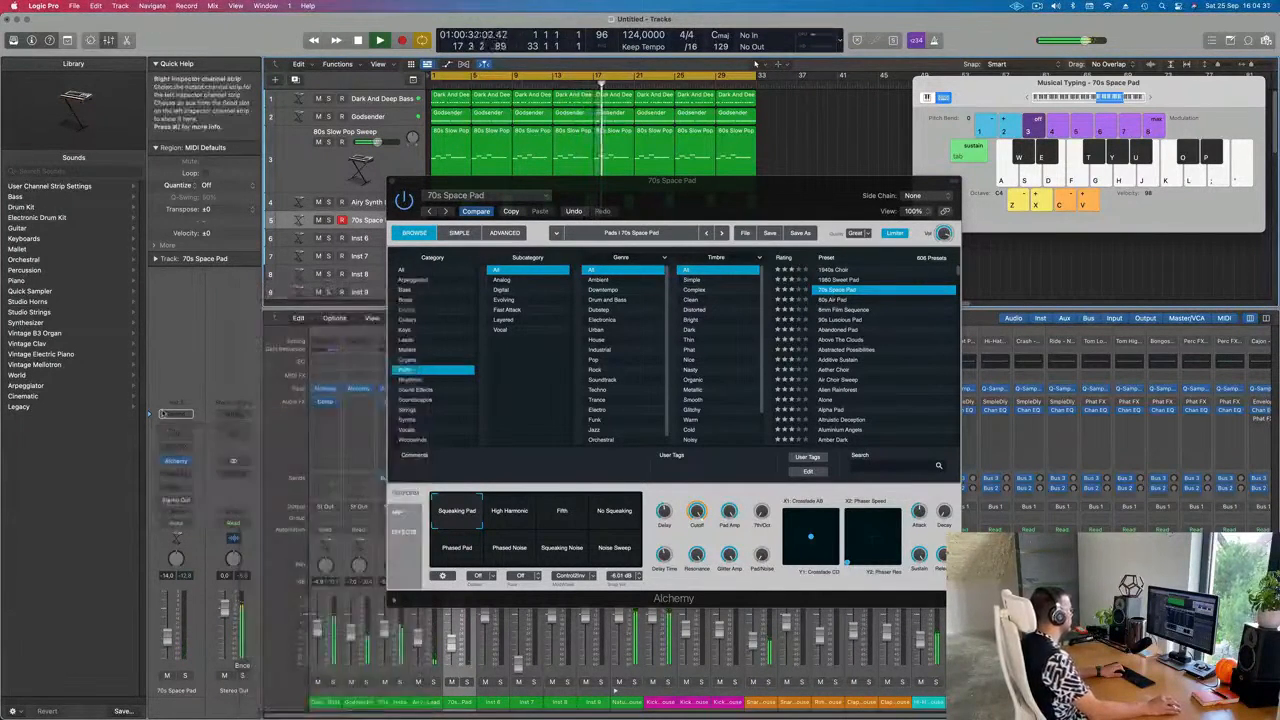
- Route the 70s Space Pad track's send to Bus 4 (Aux 4), raise the send level and play a test note
left_click(178, 481)
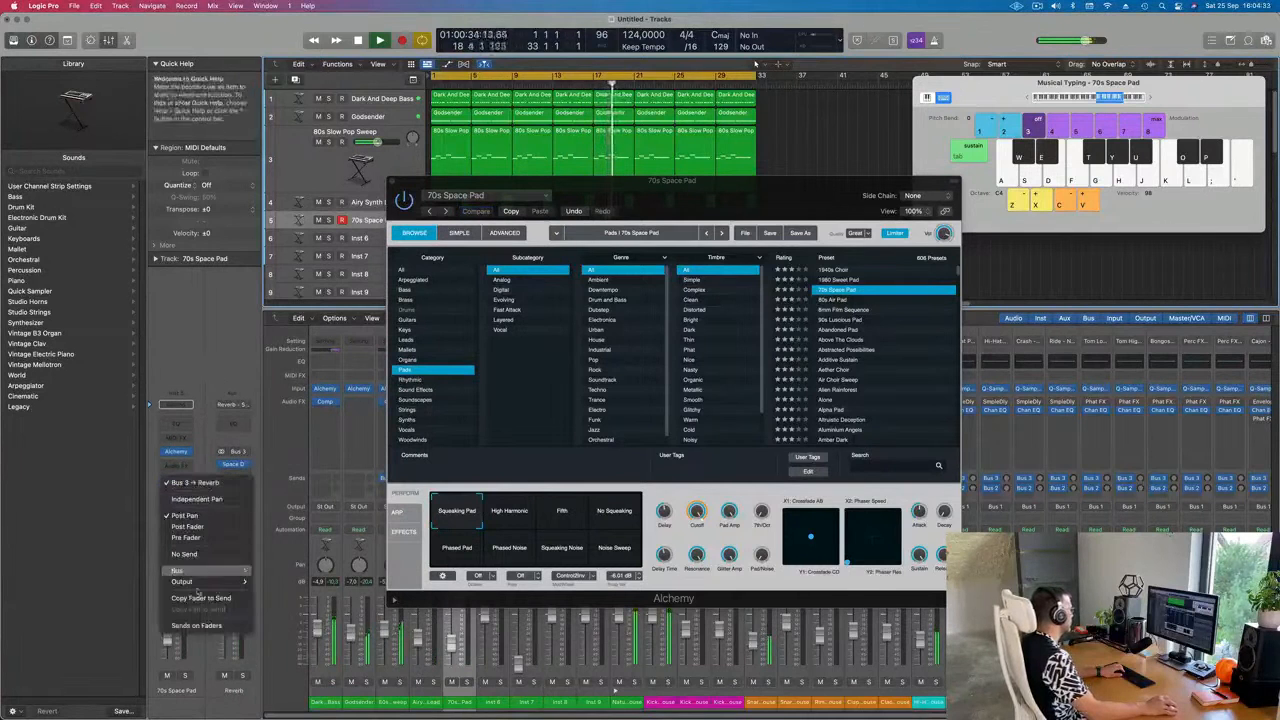
mouse_move(212, 581)
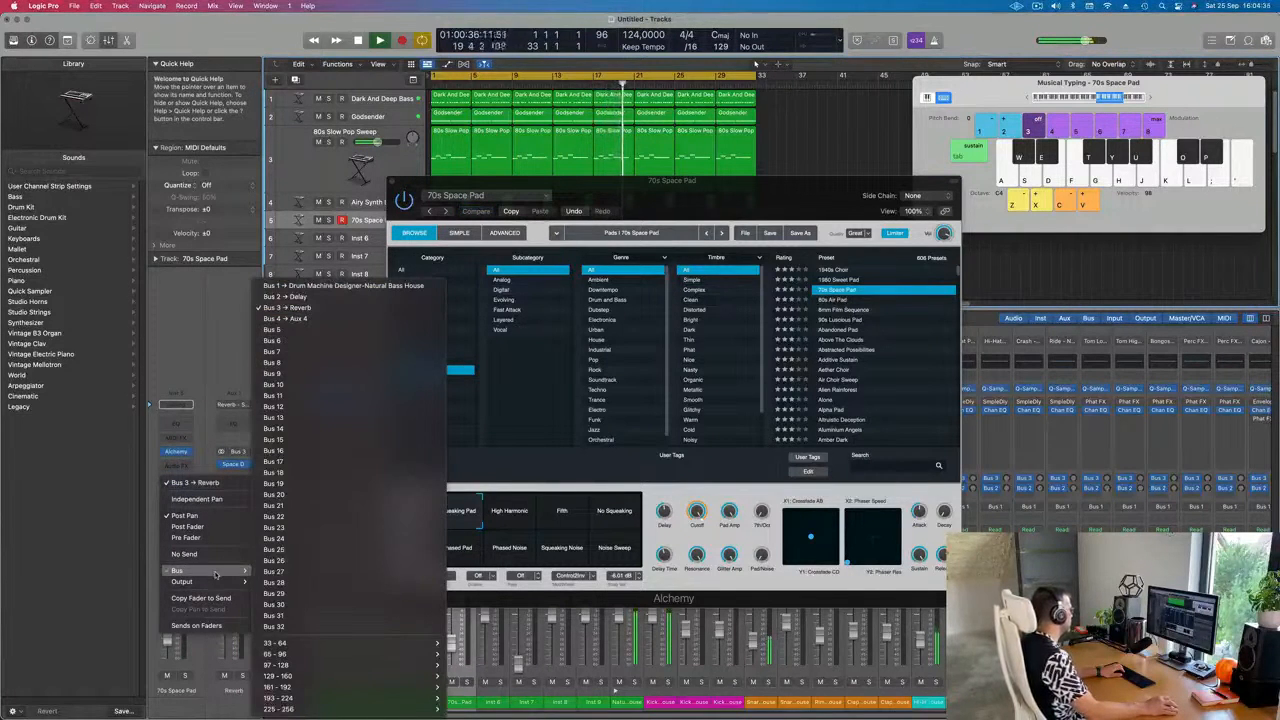
left_click(337, 319)
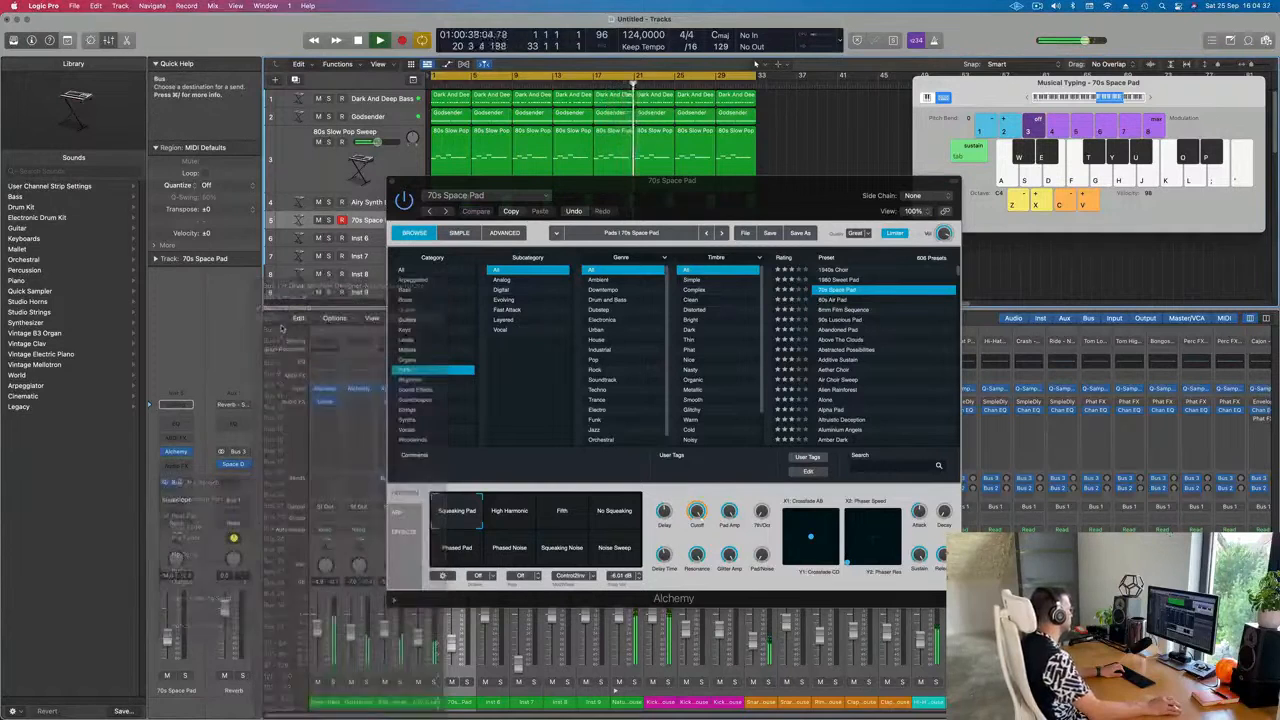
left_click_drag(190, 482, 190, 440)
key("h")
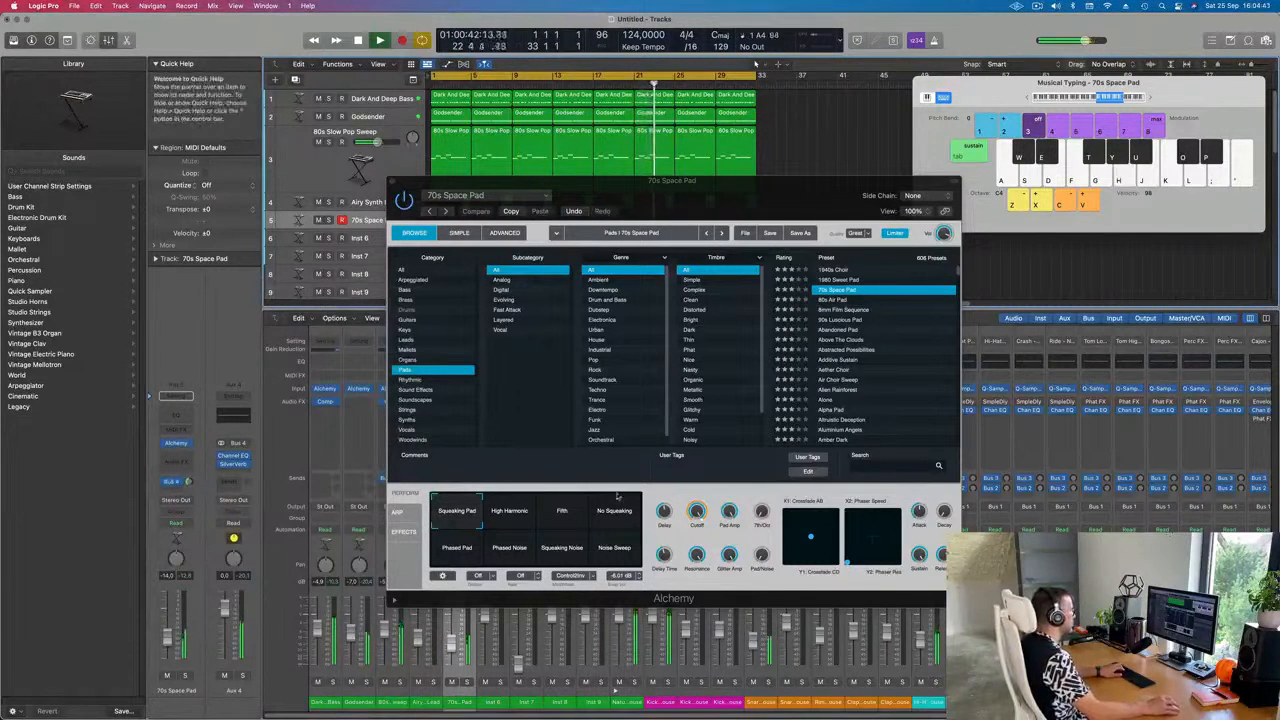
- Load the 80s Air Pad preset into the pad track's Alchemy and try a few notes
left_click(617, 510)
key("h")
left_click(835, 300)
key("h")
key("k")
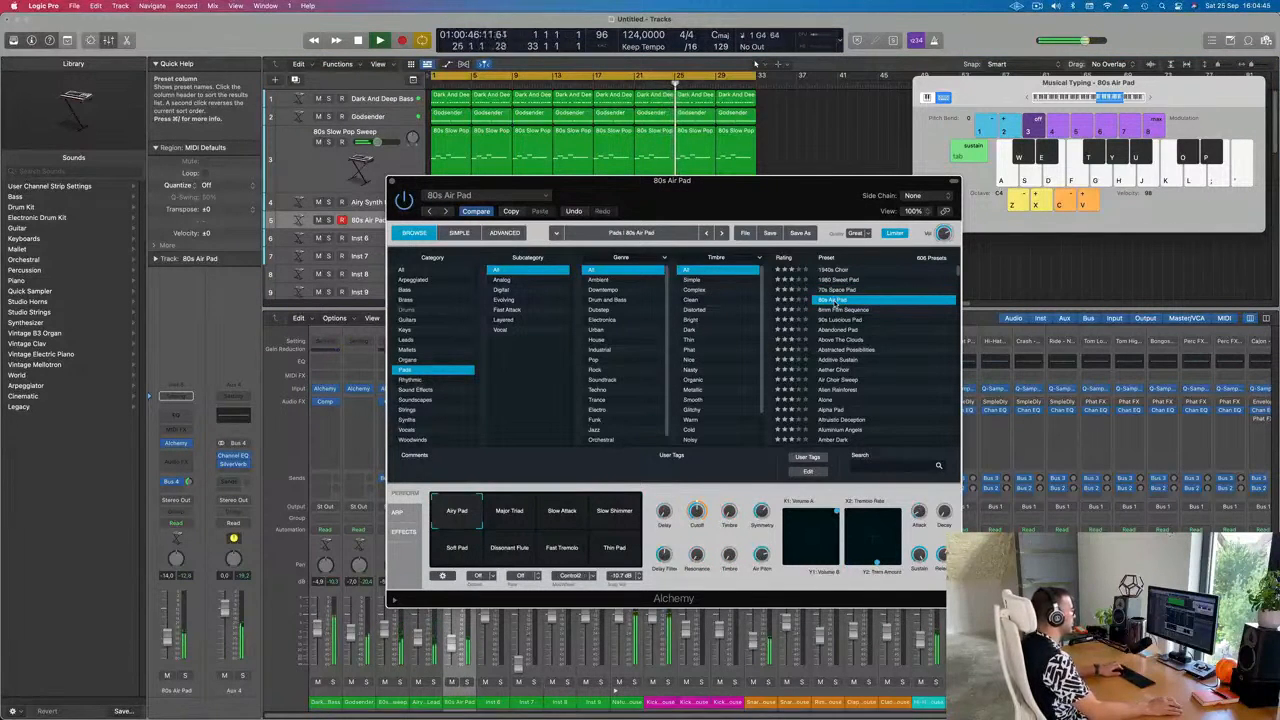
- Audition the 80s Air Pad with test notes, lowering the Musical Typing octave to C3
key("d")
key("f")
key("d")
key("s")
key("a")
key("s")
key("d")
key("a")
left_click(1028, 98)
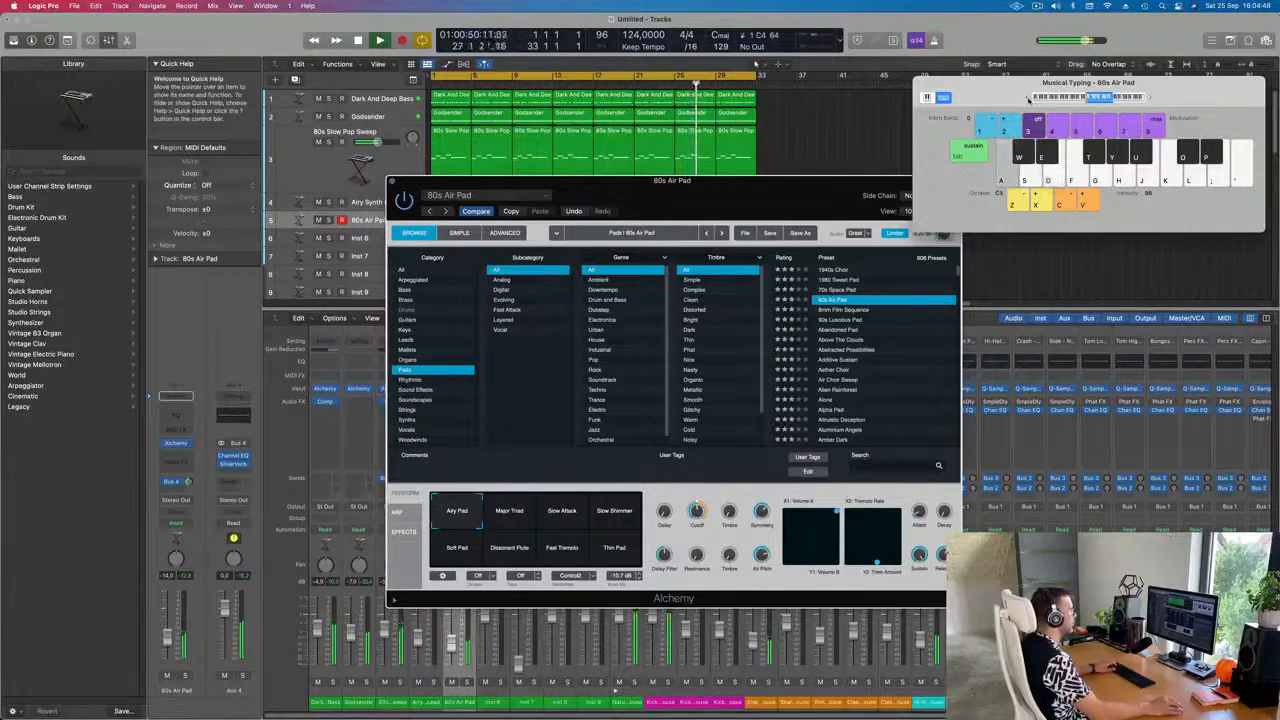
key("d")
key("k")
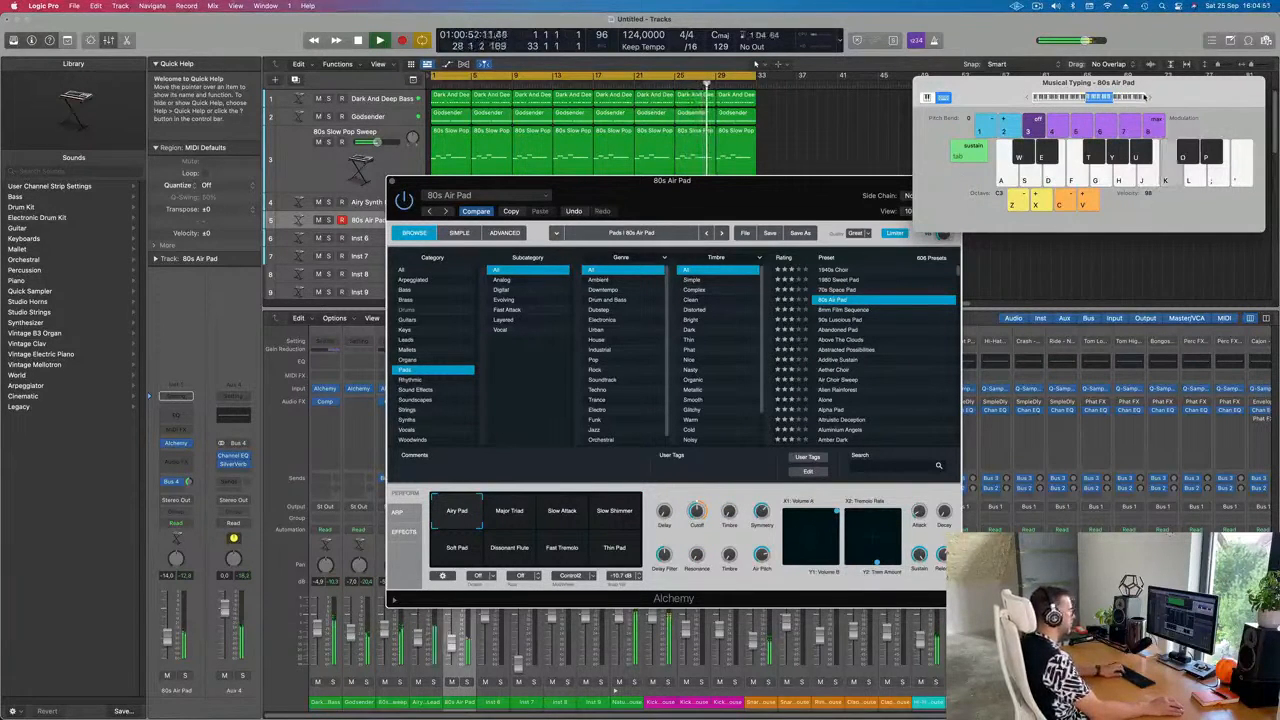
key("h")
- Try the Slow Attack variation of the 80s Air Pad and raise the track's volume to about -3.6 dB
left_click(572, 518)
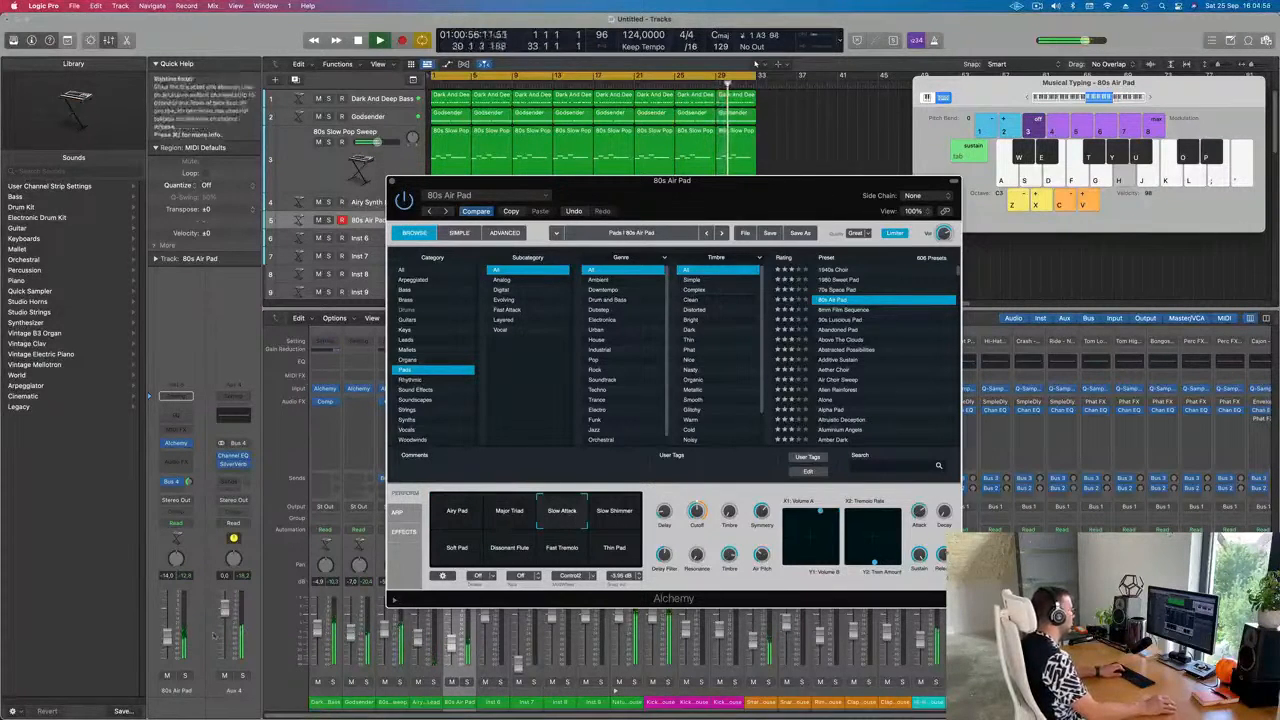
key("h")
left_click_drag(167, 638, 167, 629)
key("j")
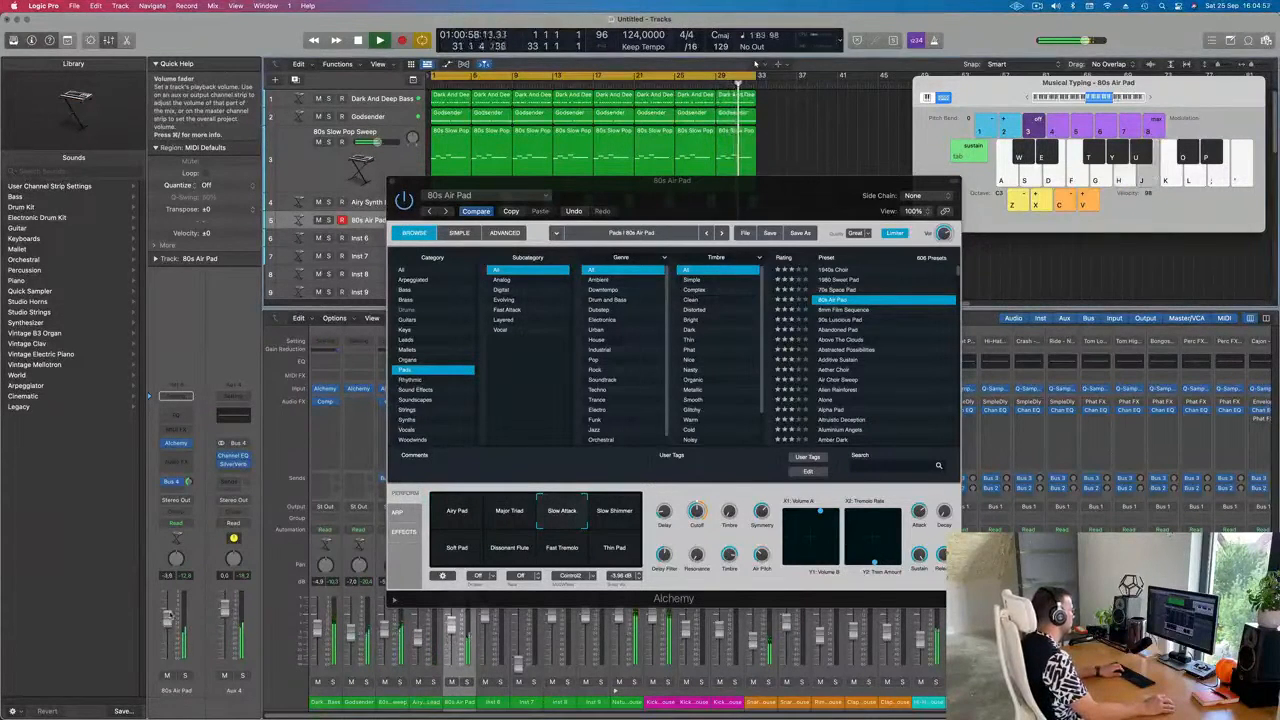
- Audition the Slow Shimmer variation of the 80s Air Pad with several notes
left_click(610, 522)
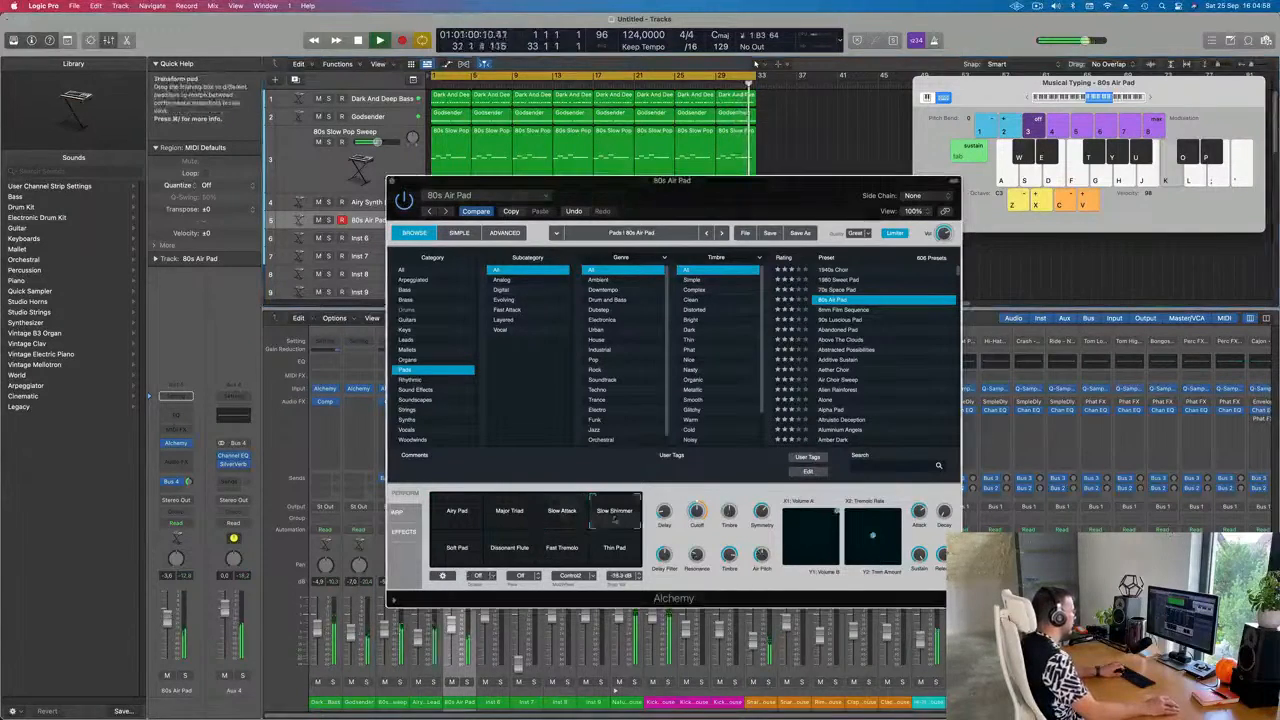
key("h")
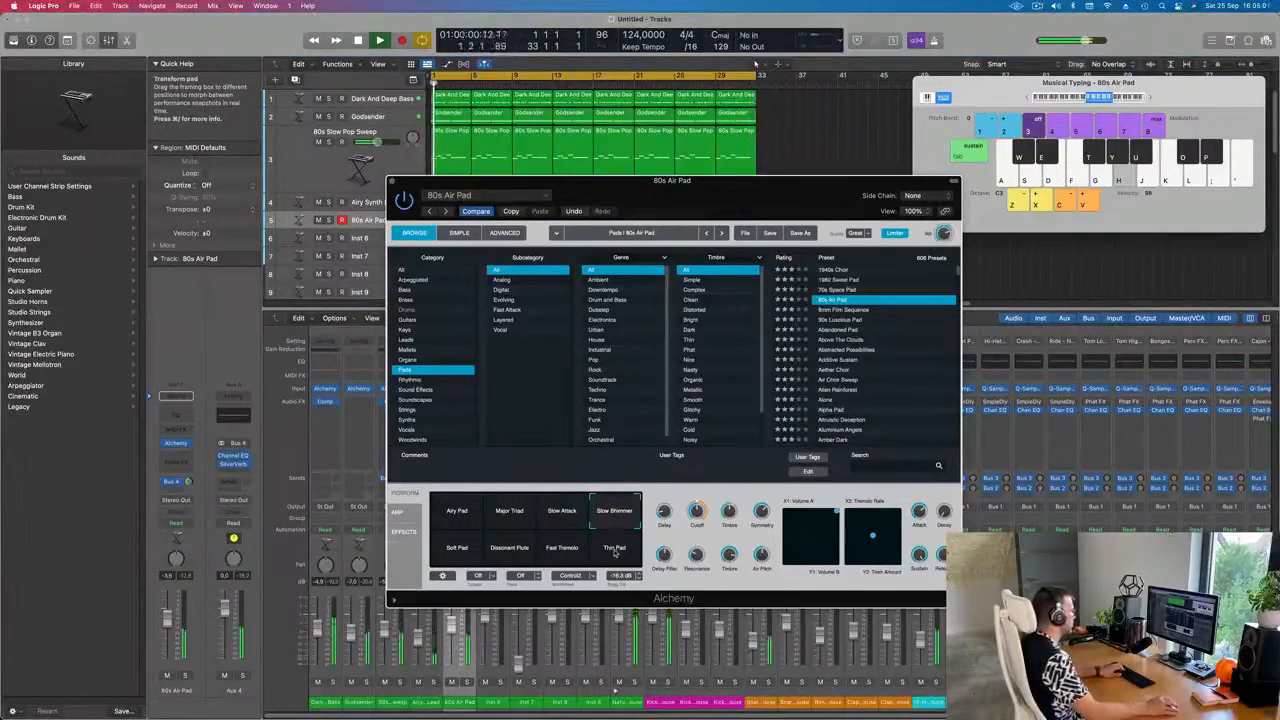
key("h")
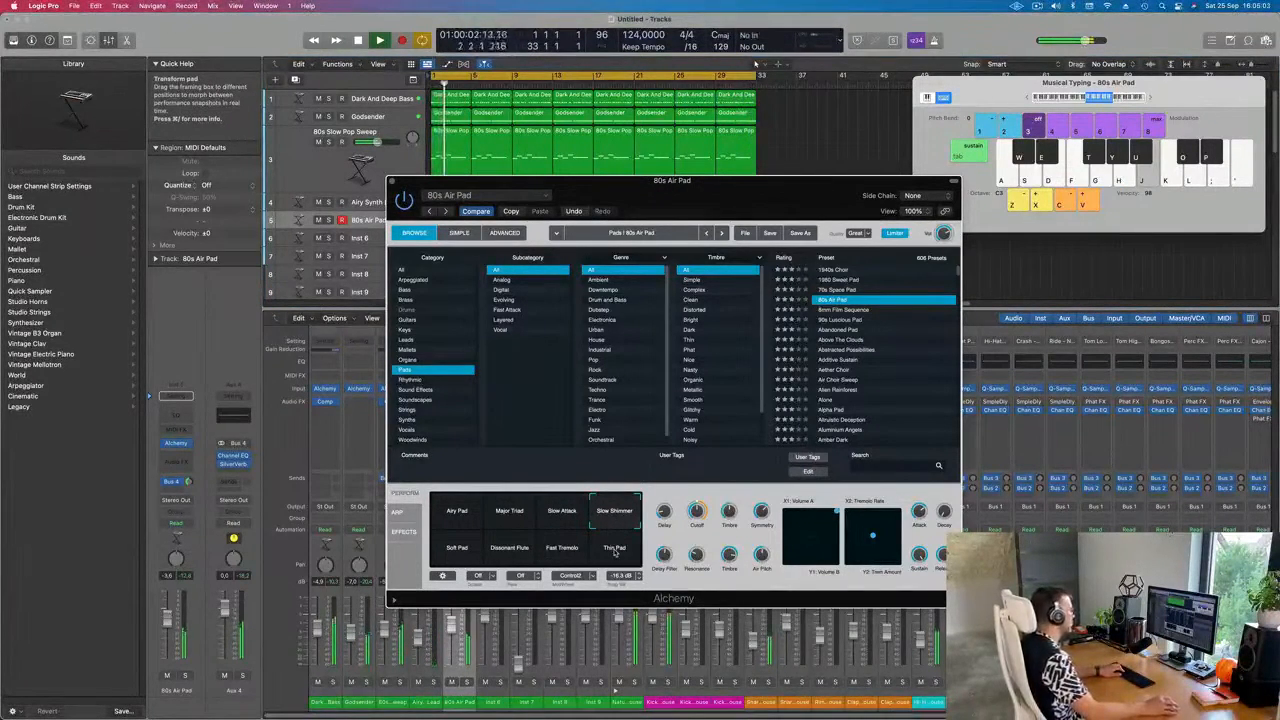
key("j")
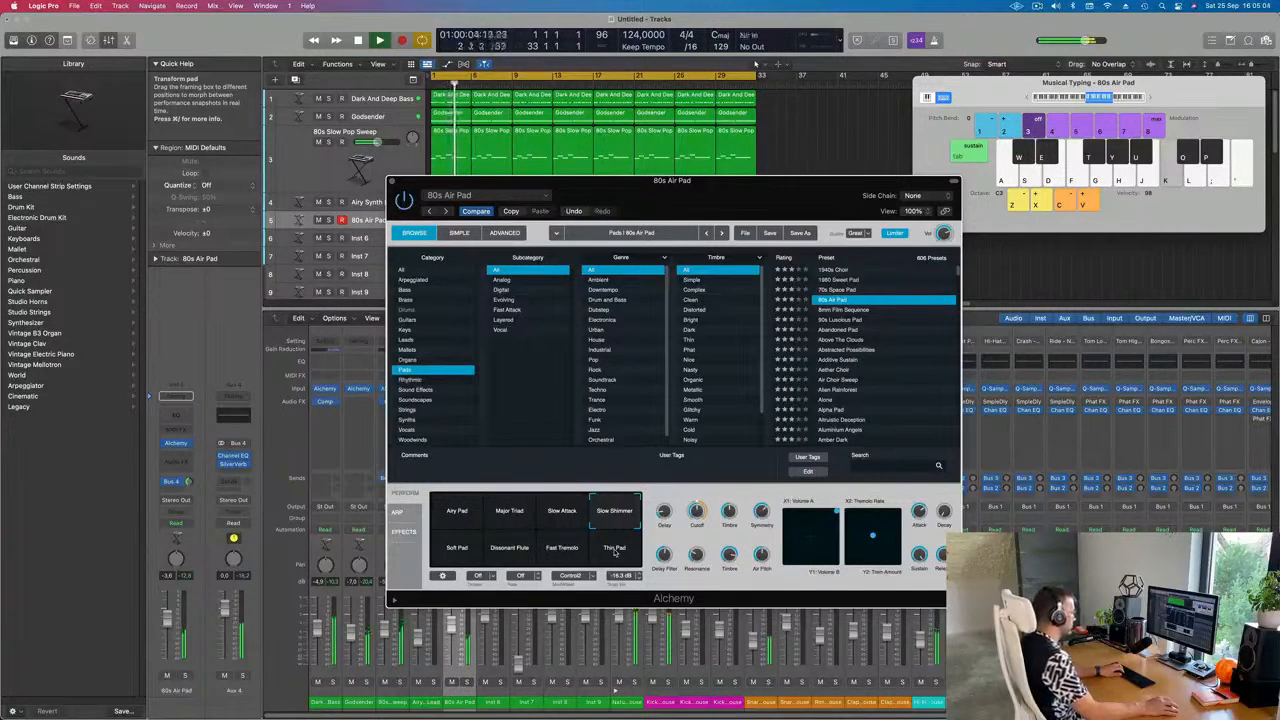
key("l")
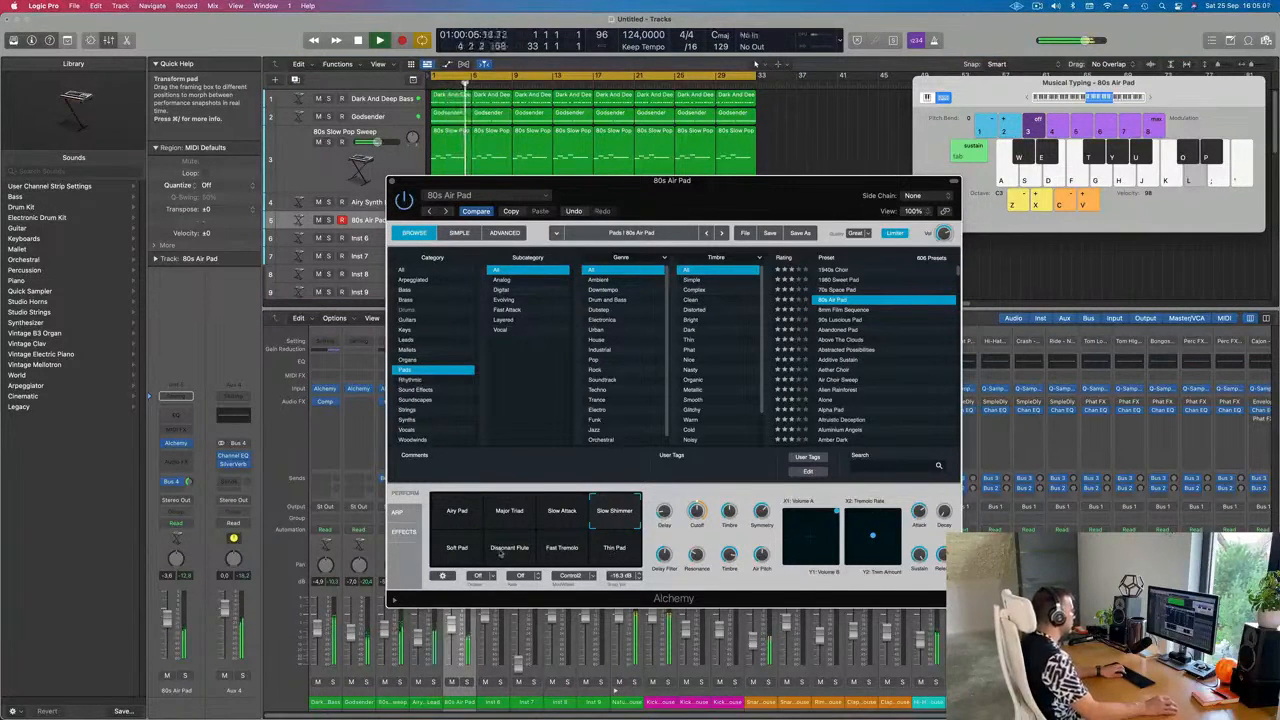
- Audition the Soft Pad, Dissonant Flute, Fast Tremolo and Thin Pad variations of the 80s Air Pad
left_click(457, 550)
key("l")
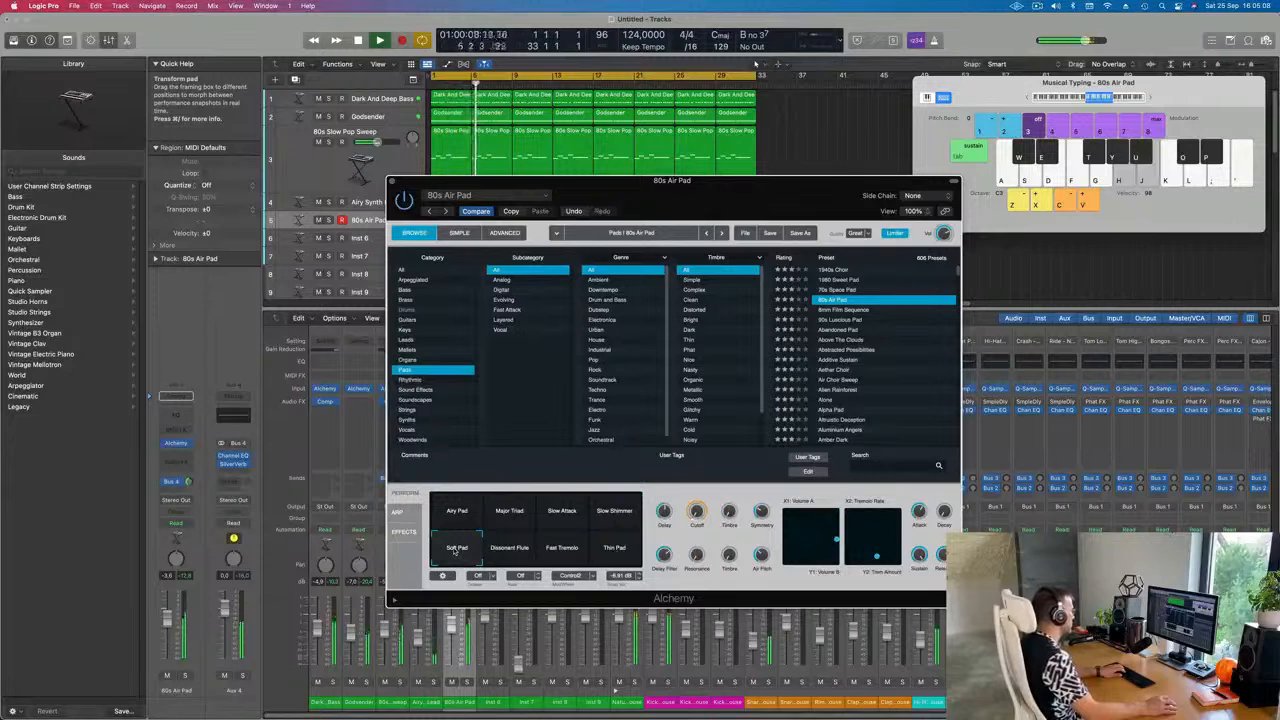
left_click(522, 551)
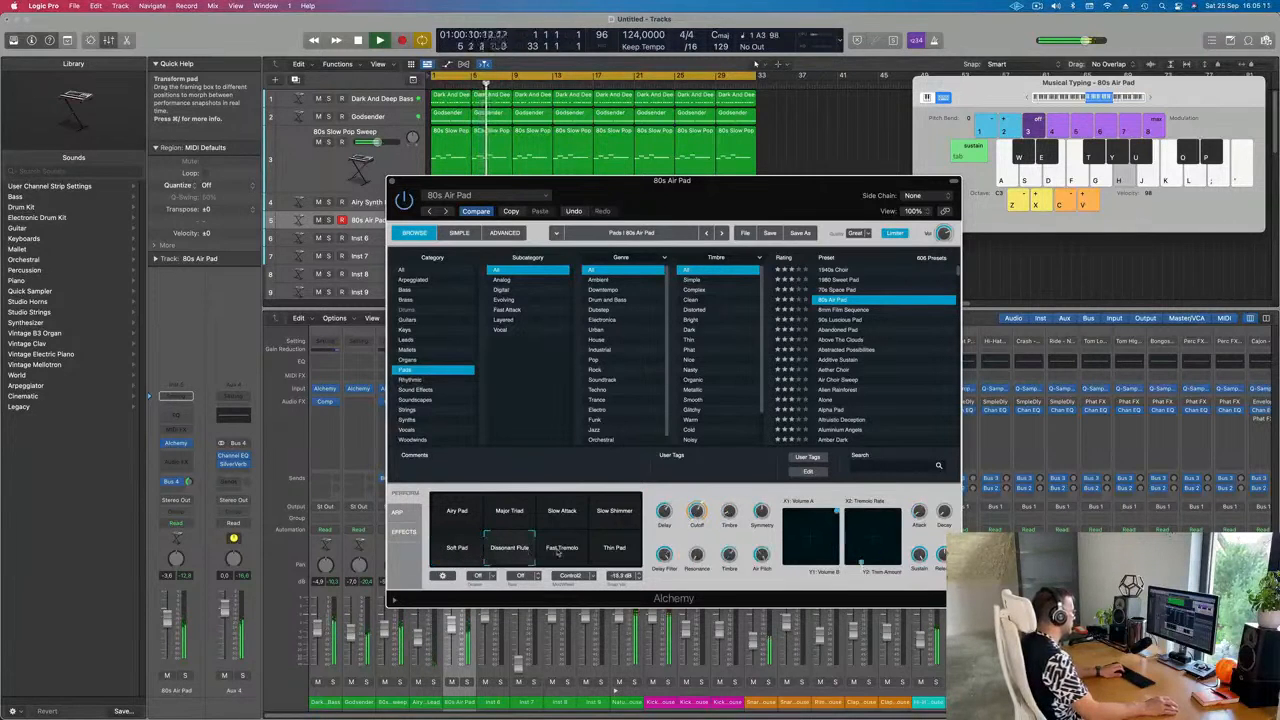
left_click(564, 549)
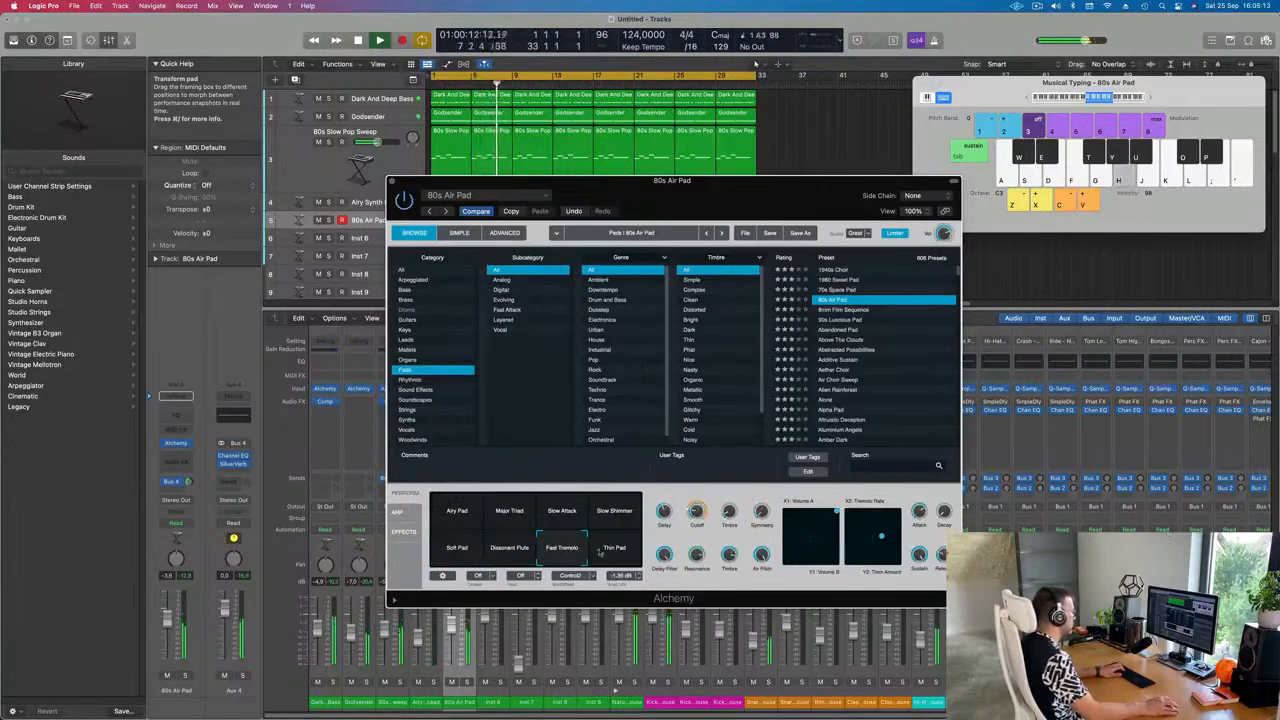
left_click(614, 549)
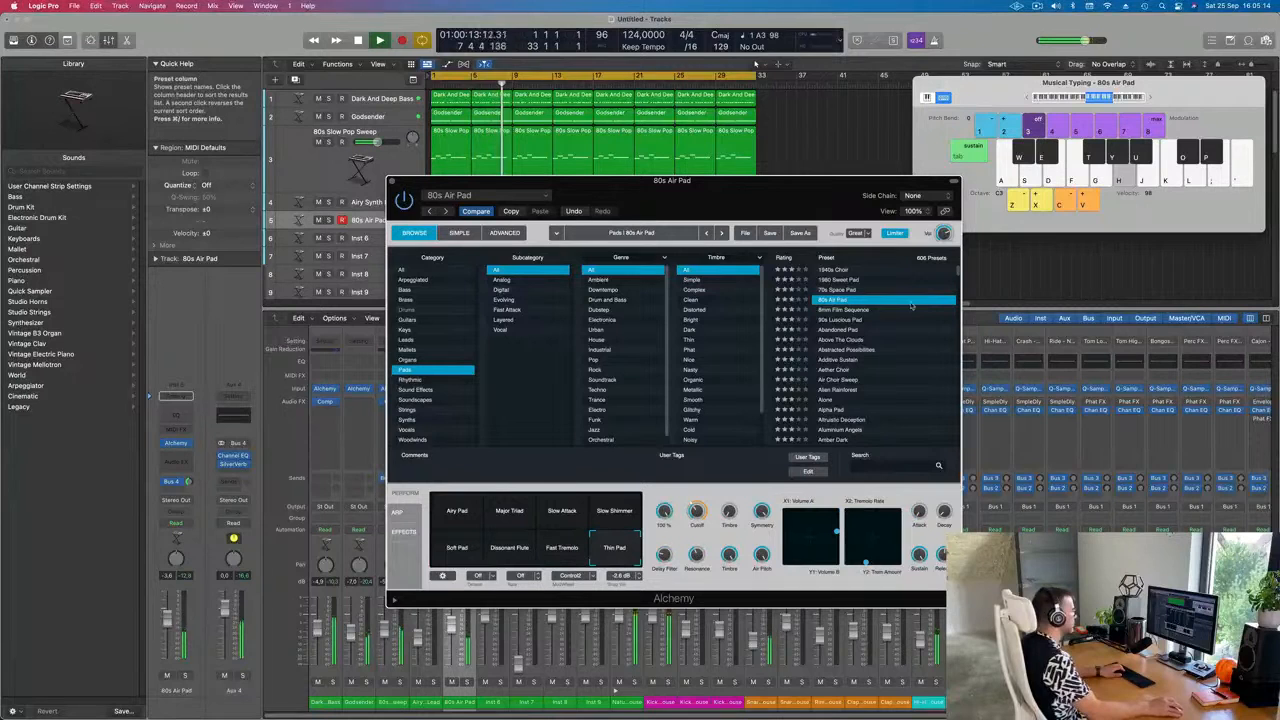
- Load the 90s Luscious Pad preset into the pad track's Alchemy and set the track's volume to about -10.6 dB
left_click(849, 320)
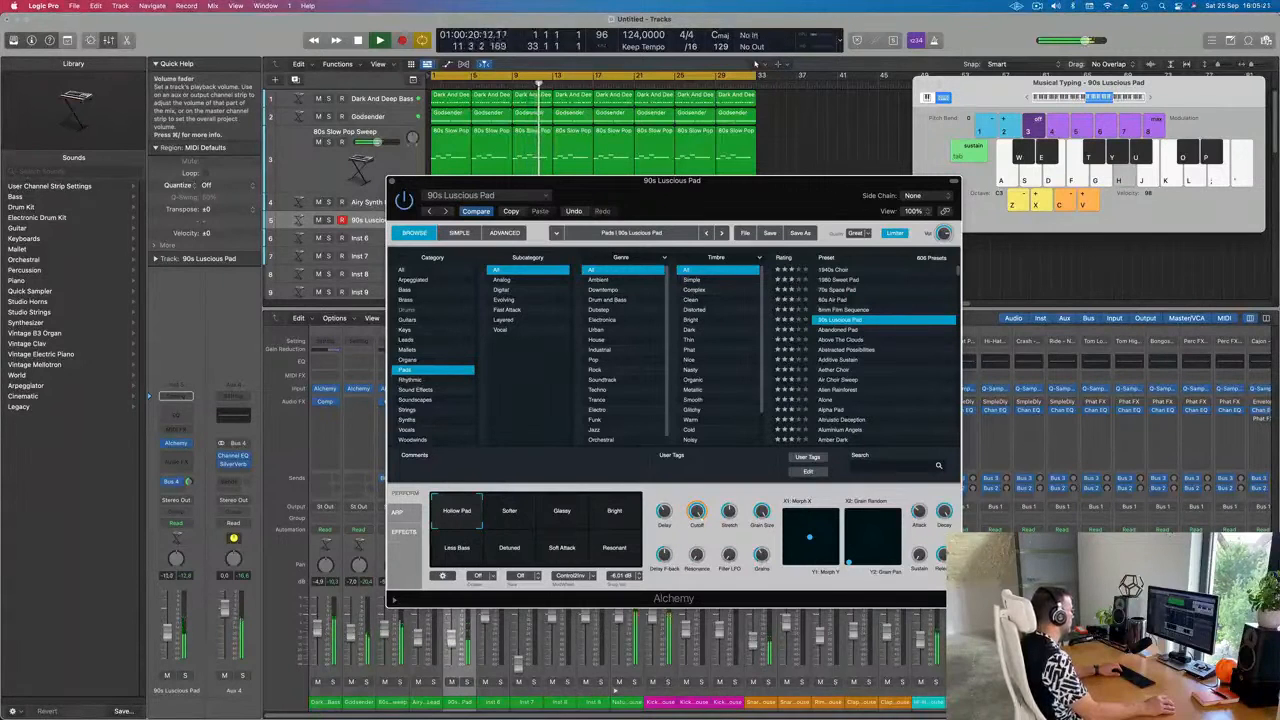
left_click_drag(168, 650, 168, 648)
key("g")
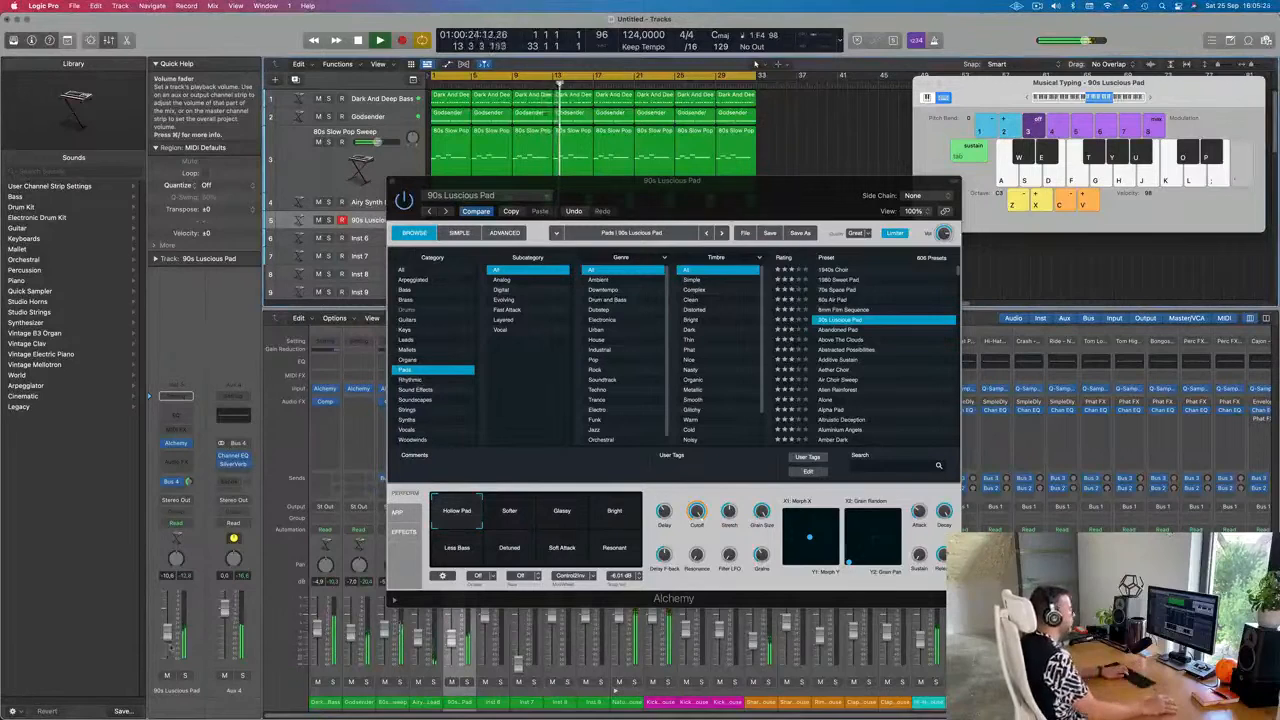
- Raise the Musical Typing octave to C4 and rehearse a pad part with the 90s Luscious Pad
left_click(1147, 97)
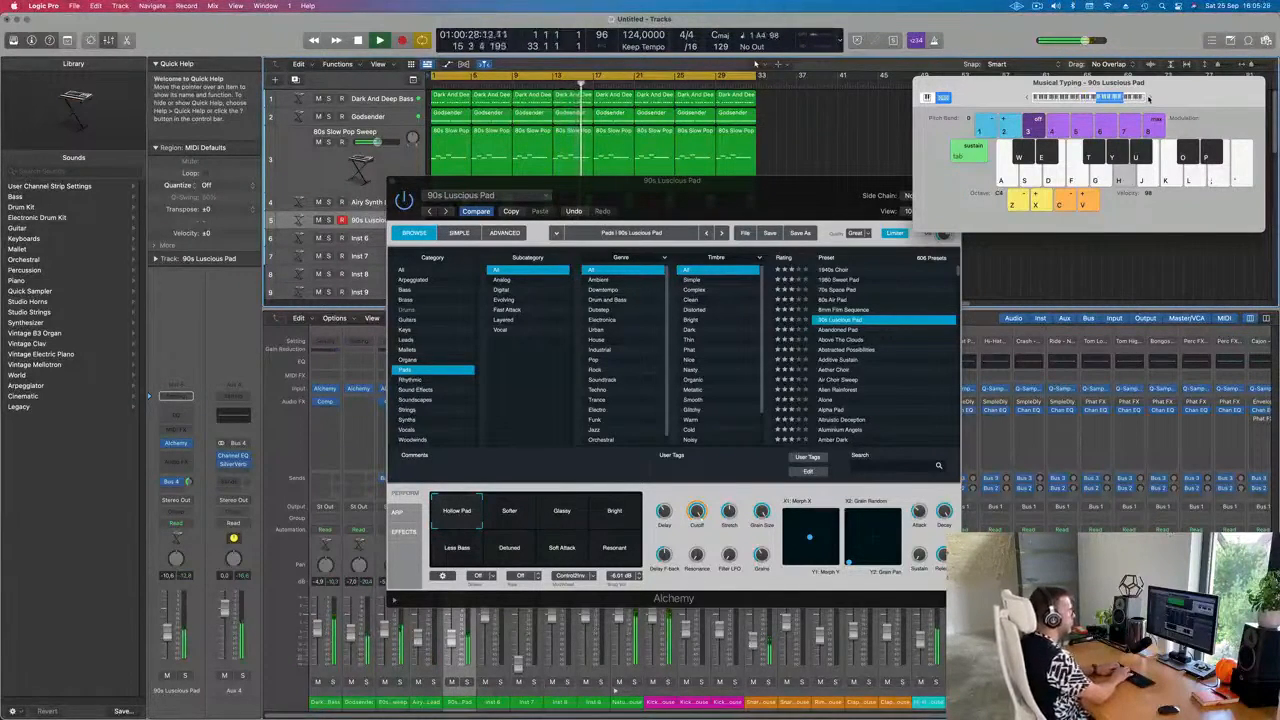
key("f")
key("h")
key("f")
key("semicolon")
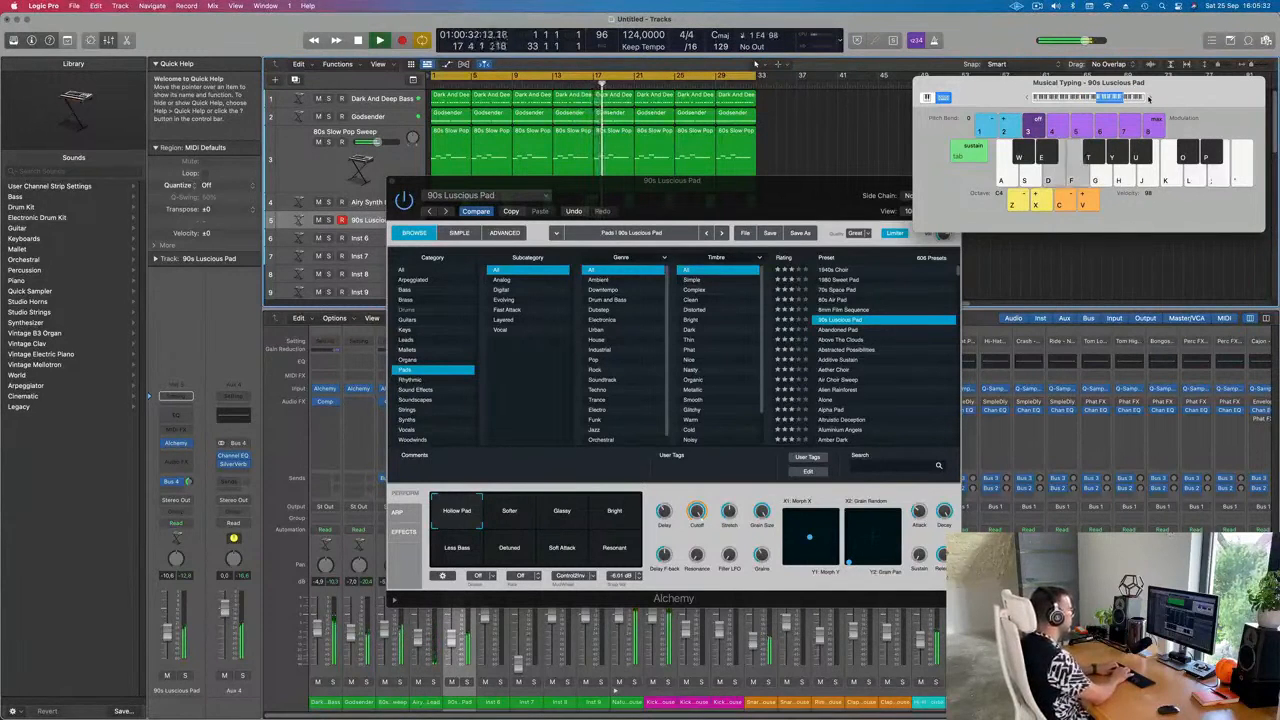
key("g")
key("l")
key("k")
key("g")
key("d")
key("s")
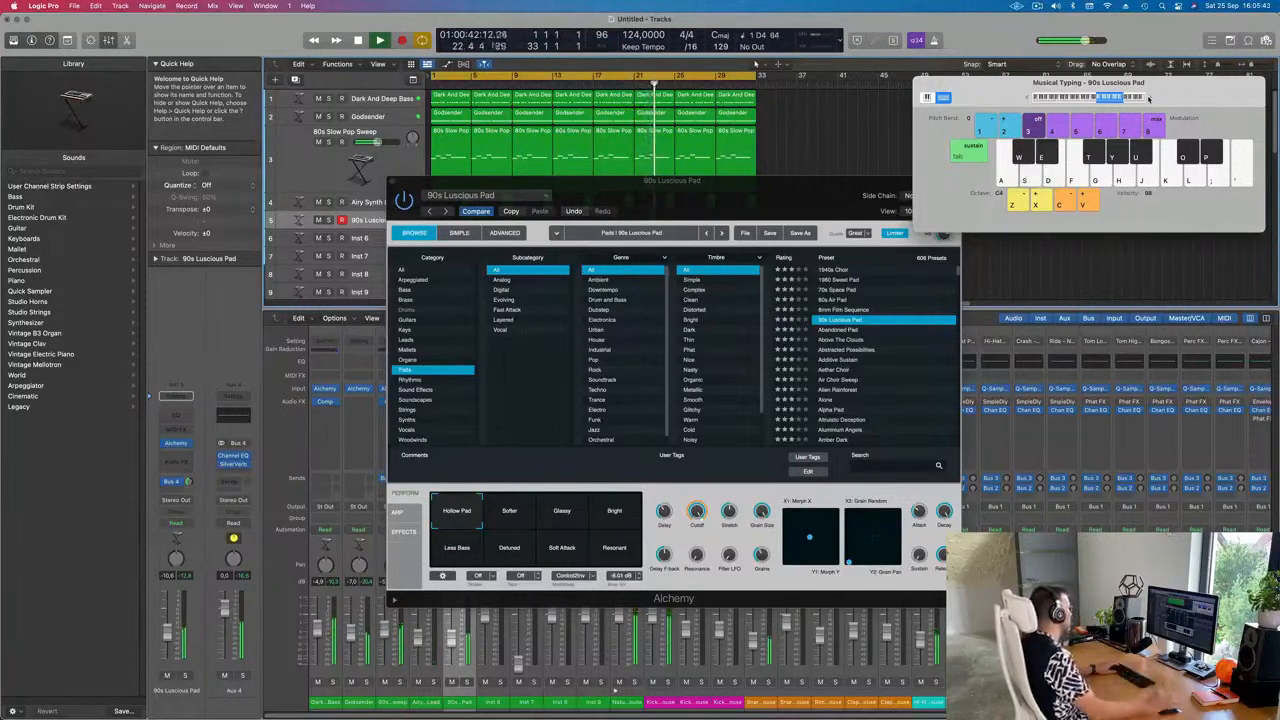
- Record a four-bar part on the 90s Luscious Pad track from bar 25 and move the region to bar 1
left_click_drag(626, 204, 978, 232)
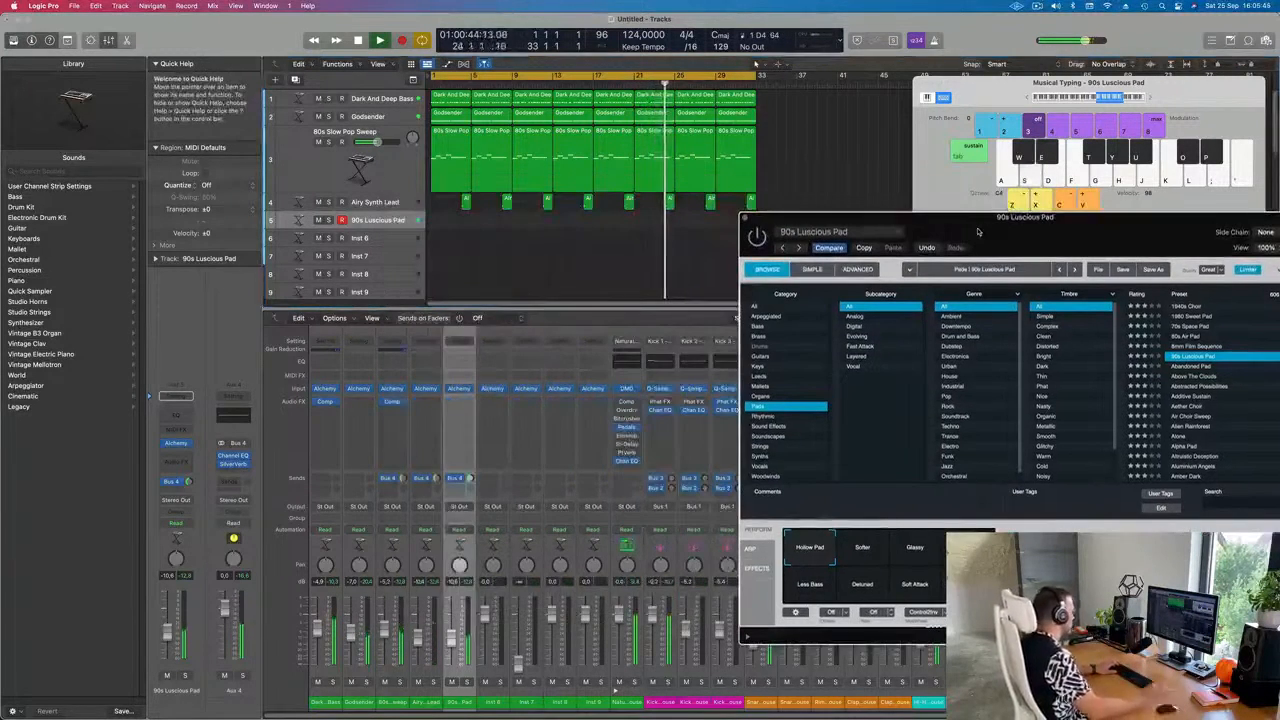
key("r")
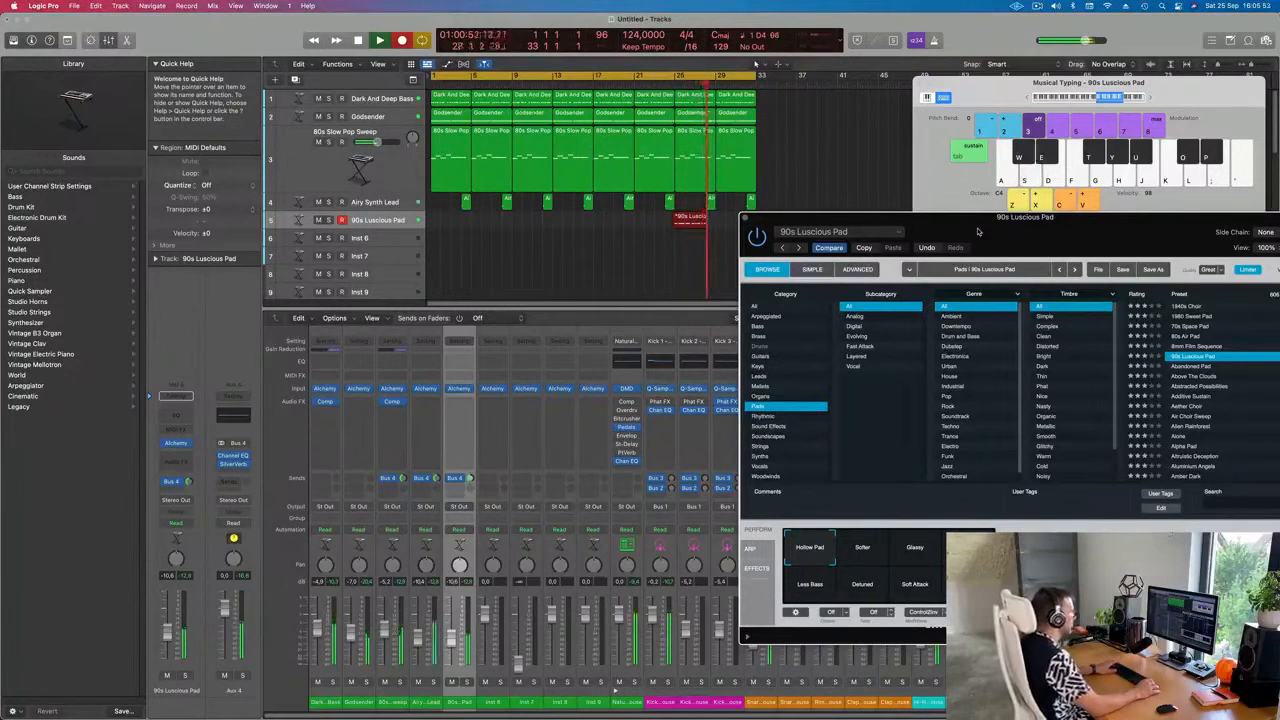
key("space")
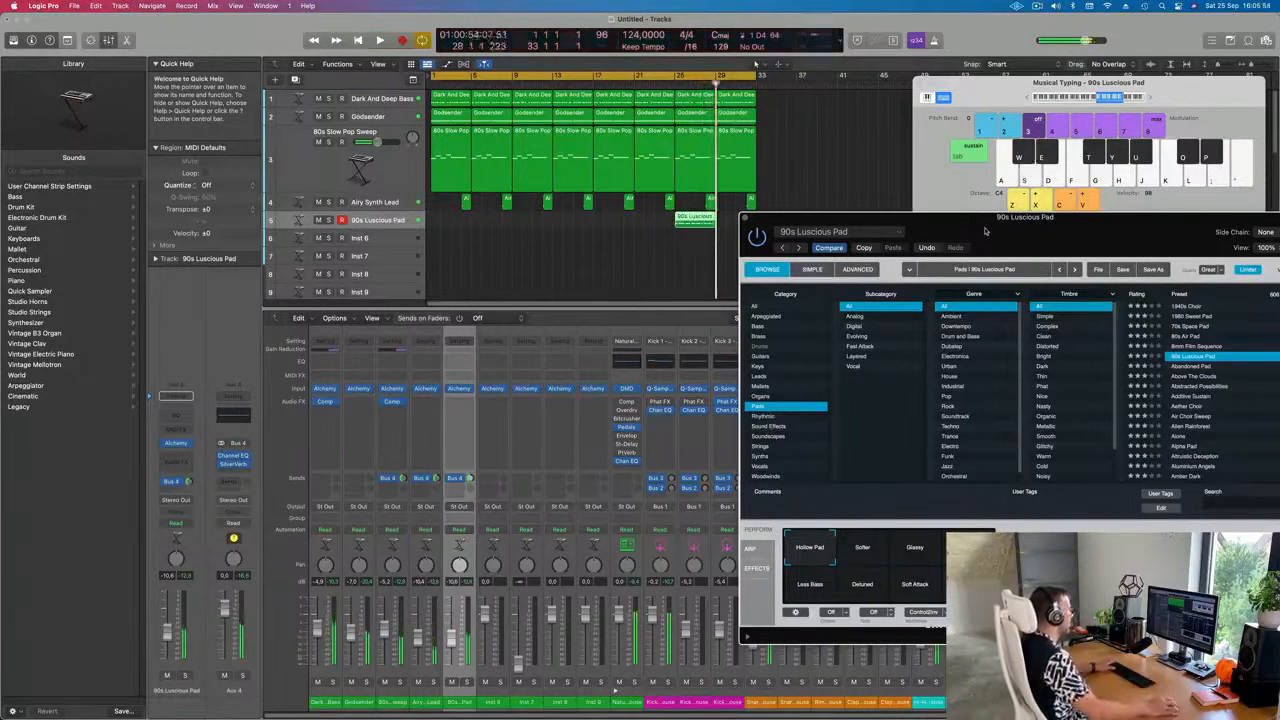
left_click_drag(680, 220, 440, 226)
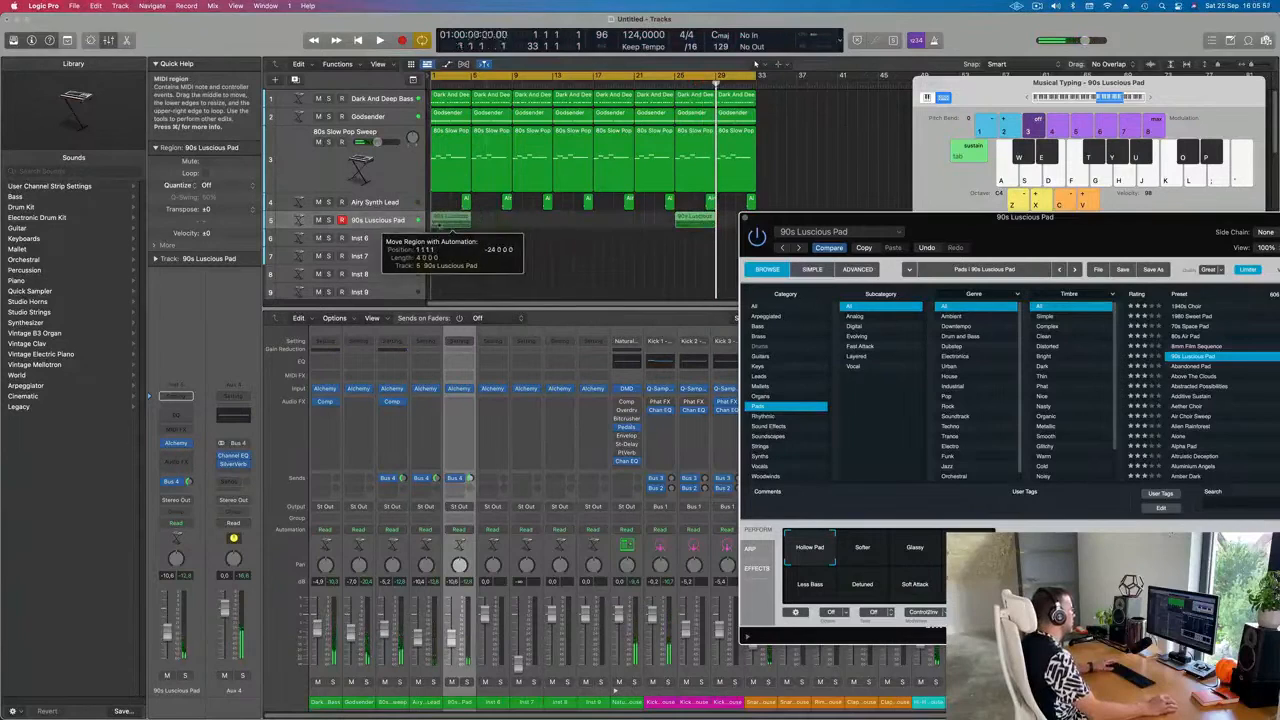
- Play the arrangement from the start, adjust the Cutoff of the 90s Luscious Pad in Alchemy and lower its track volume to about -17 dB
double_click(448, 219)
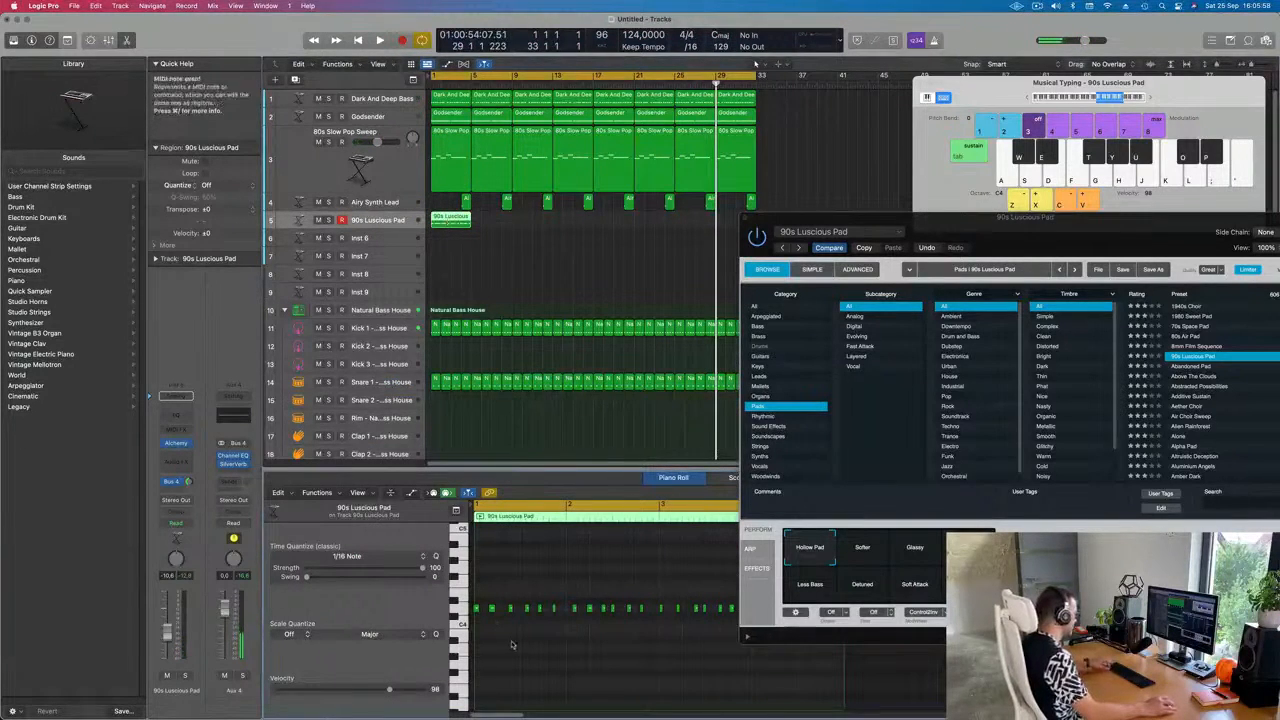
key("Return")
key("space")
left_click_drag(1044, 242, 731, 210)
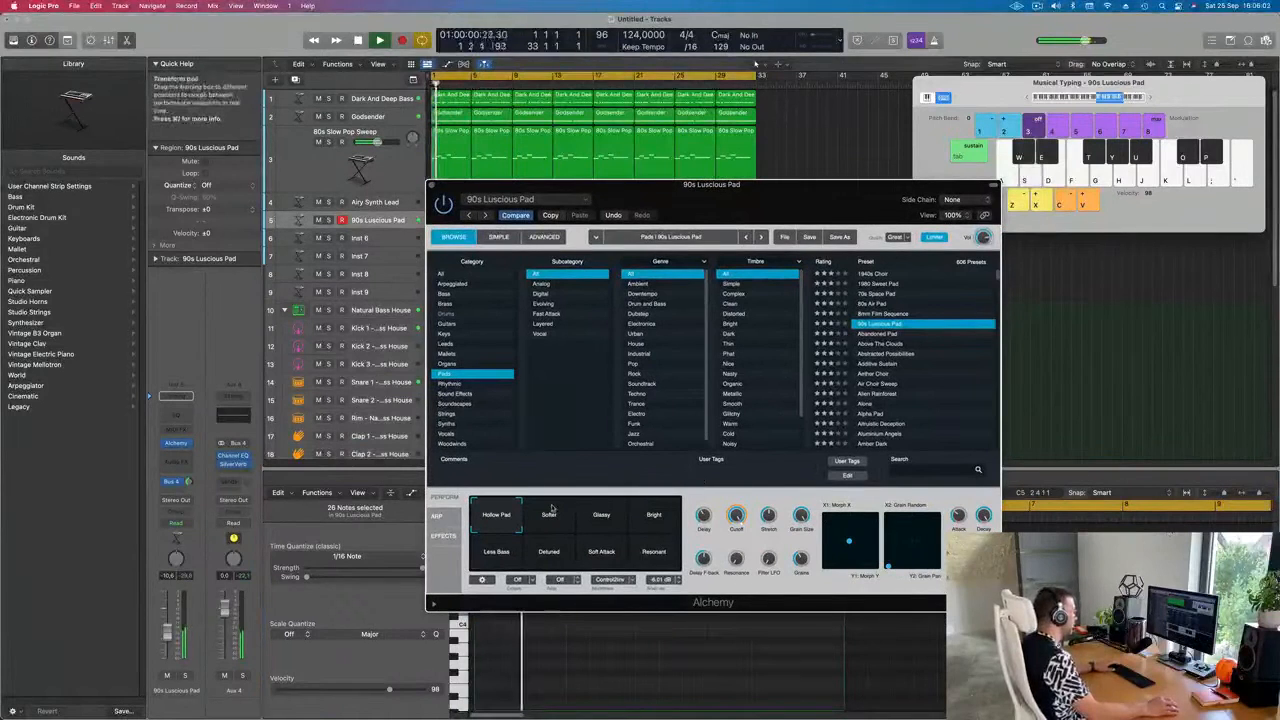
left_click_drag(514, 517, 491, 580)
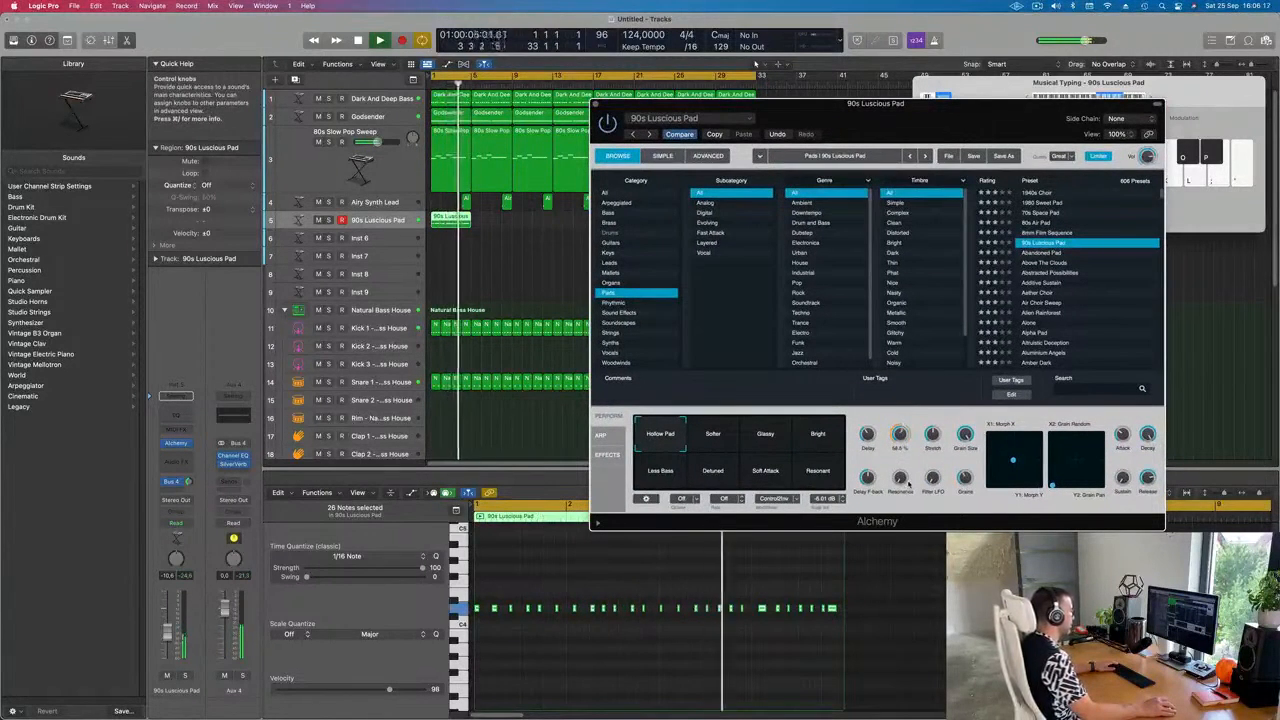
left_click_drag(910, 478, 921, 436)
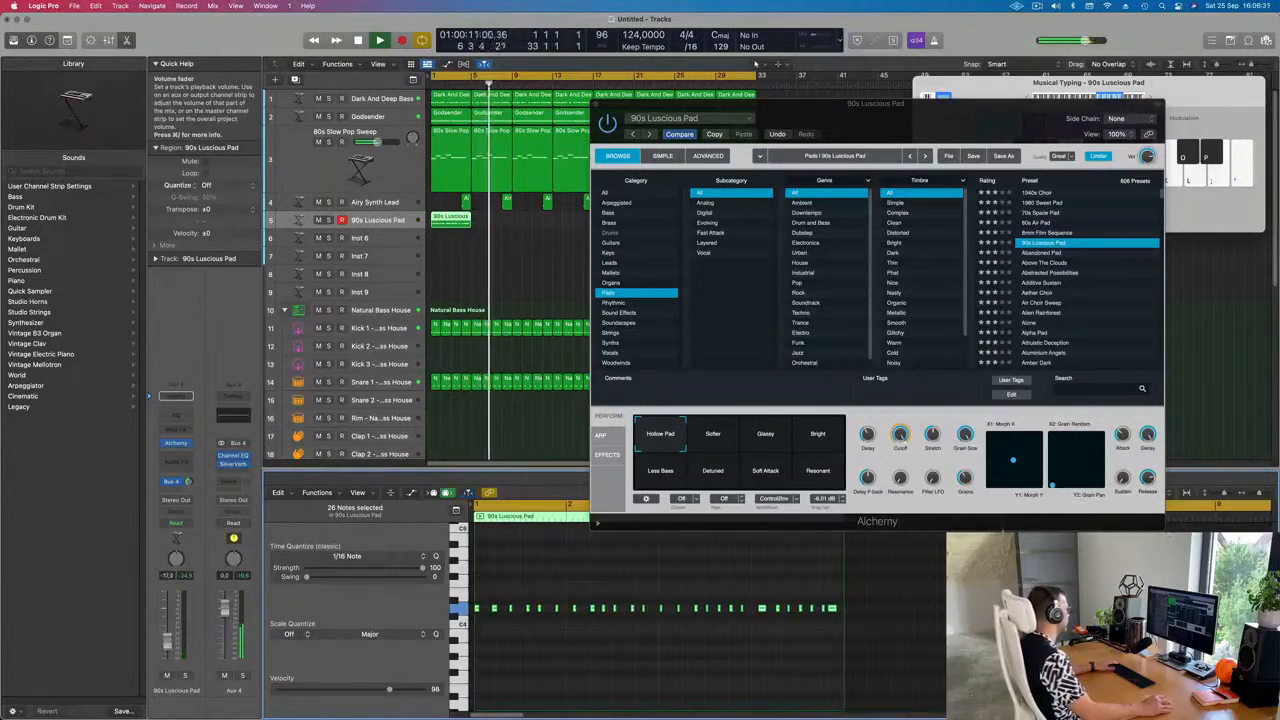
- Repeat the four-bar 90s Luscious Pad region up to bar 33 and lower the track's volume to about -23 dB
key("super+r")
key("super+r")
key("super+r")
key("super+r")
left_click_drag(830, 112, 1034, 197)
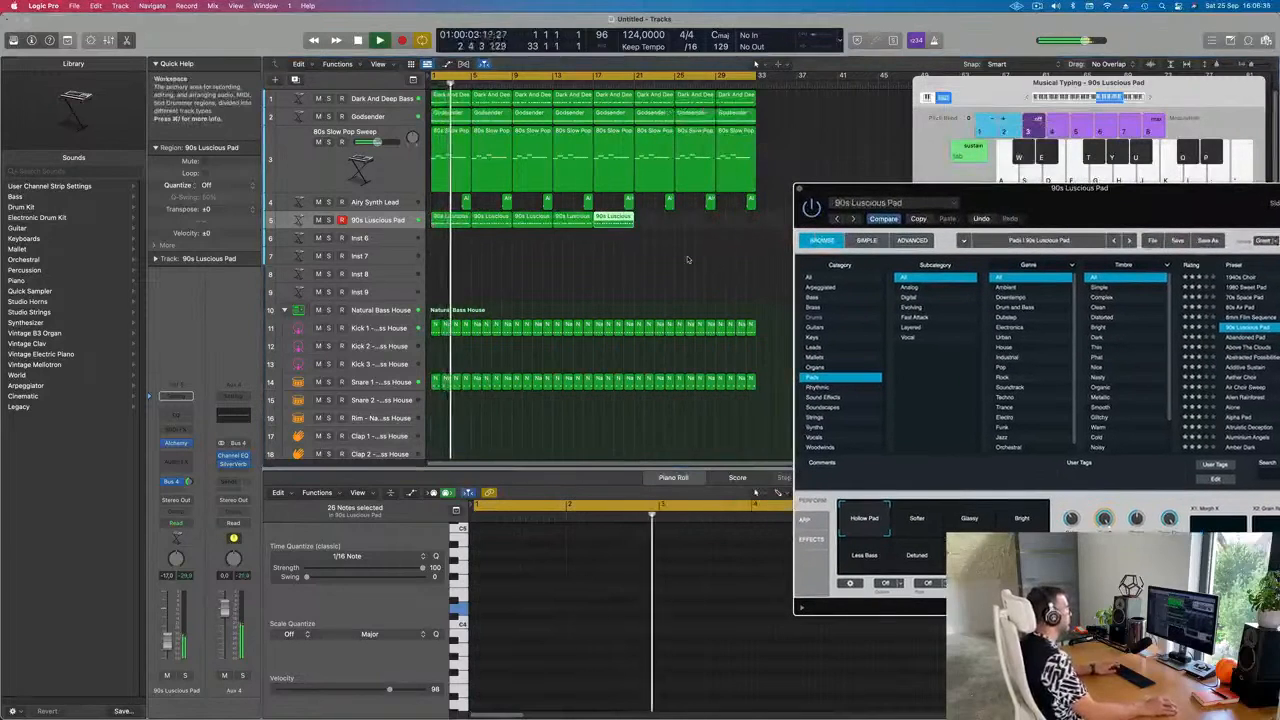
key("super+r")
key("super+r")
key("super+r")
left_click(705, 260)
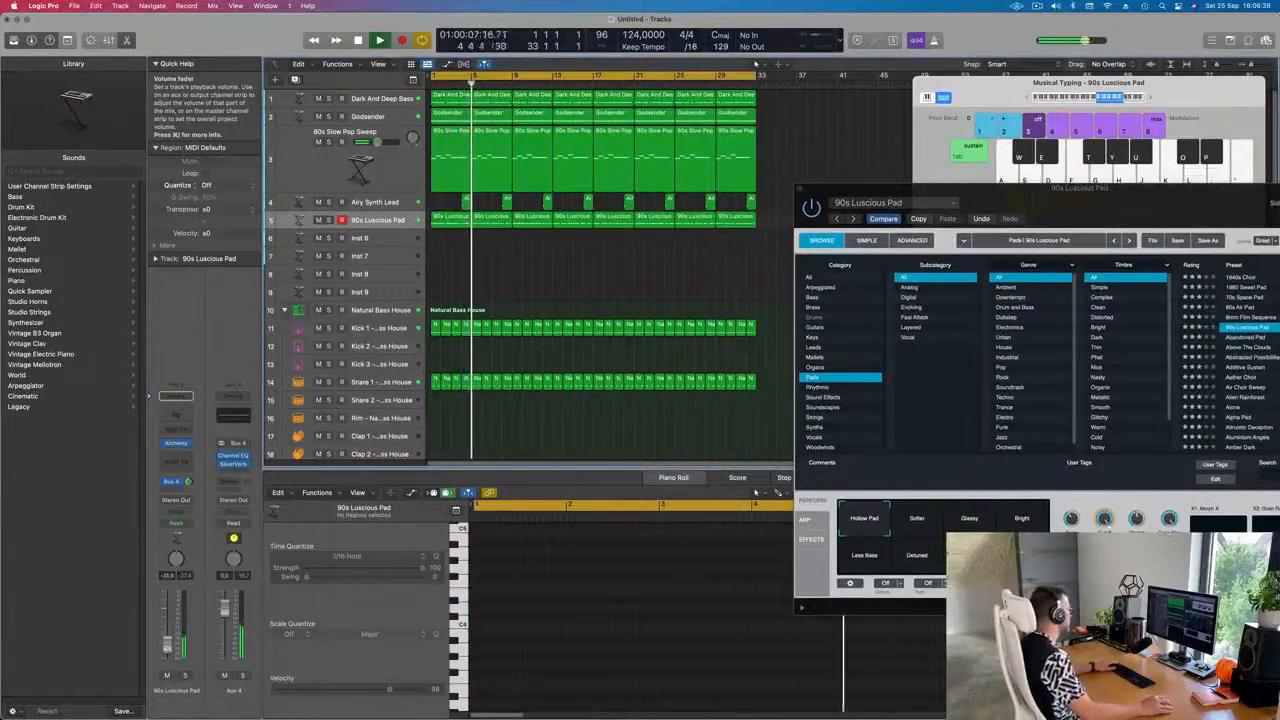
left_click_drag(1123, 216, 836, 258)
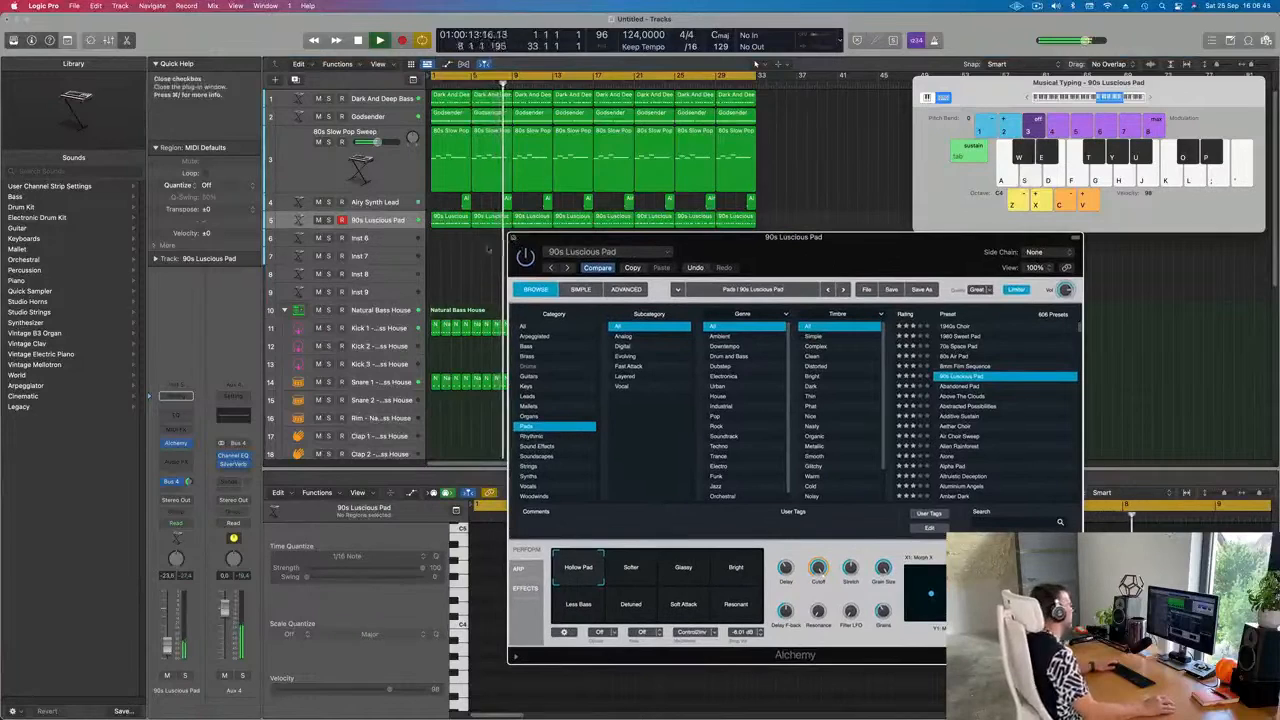
left_click(513, 237)
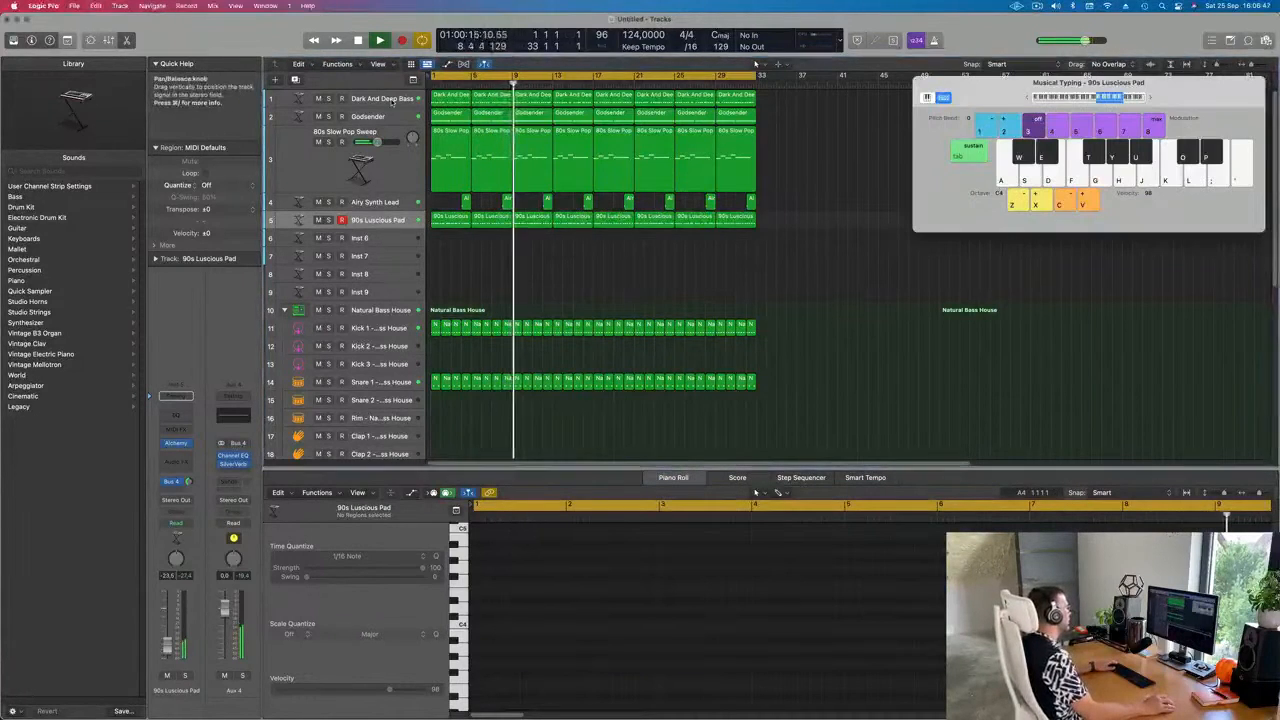
- Duplicate the Dark And Deep Bass track with its settings, copy the first region onto it and repeat the copy up to bar 33
left_click(391, 101)
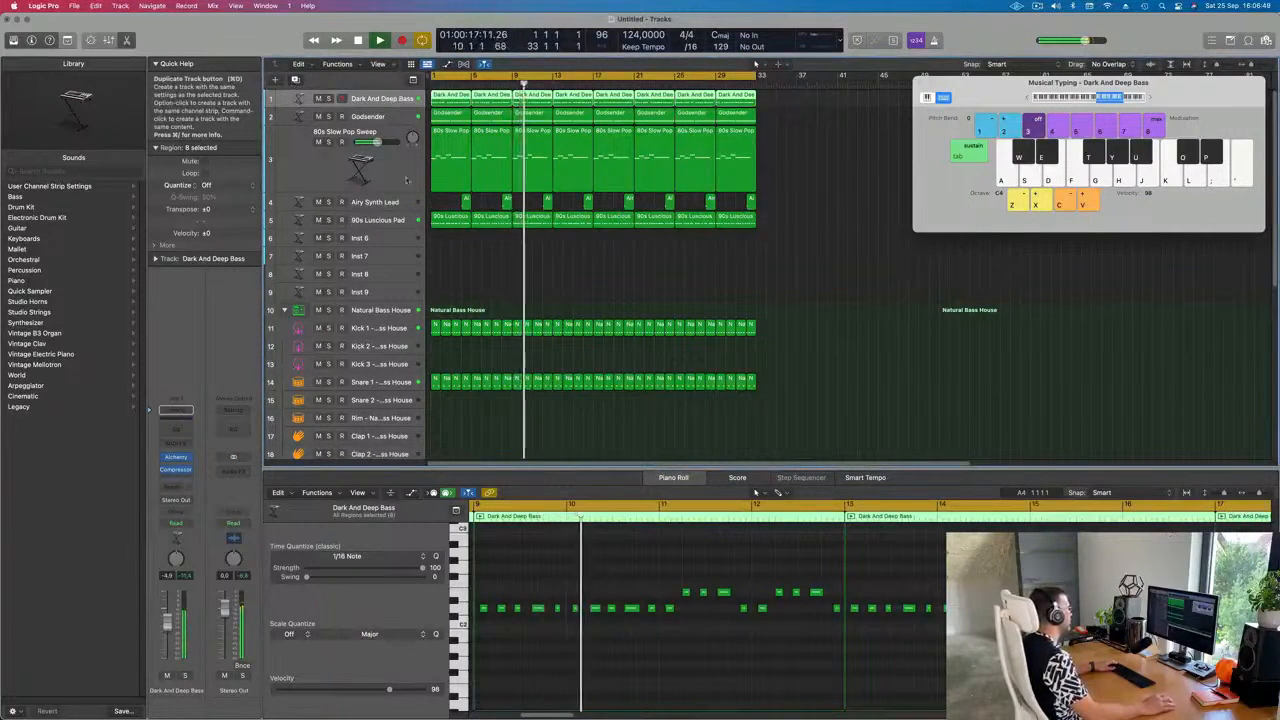
key("super+d")
left_click(452, 97)
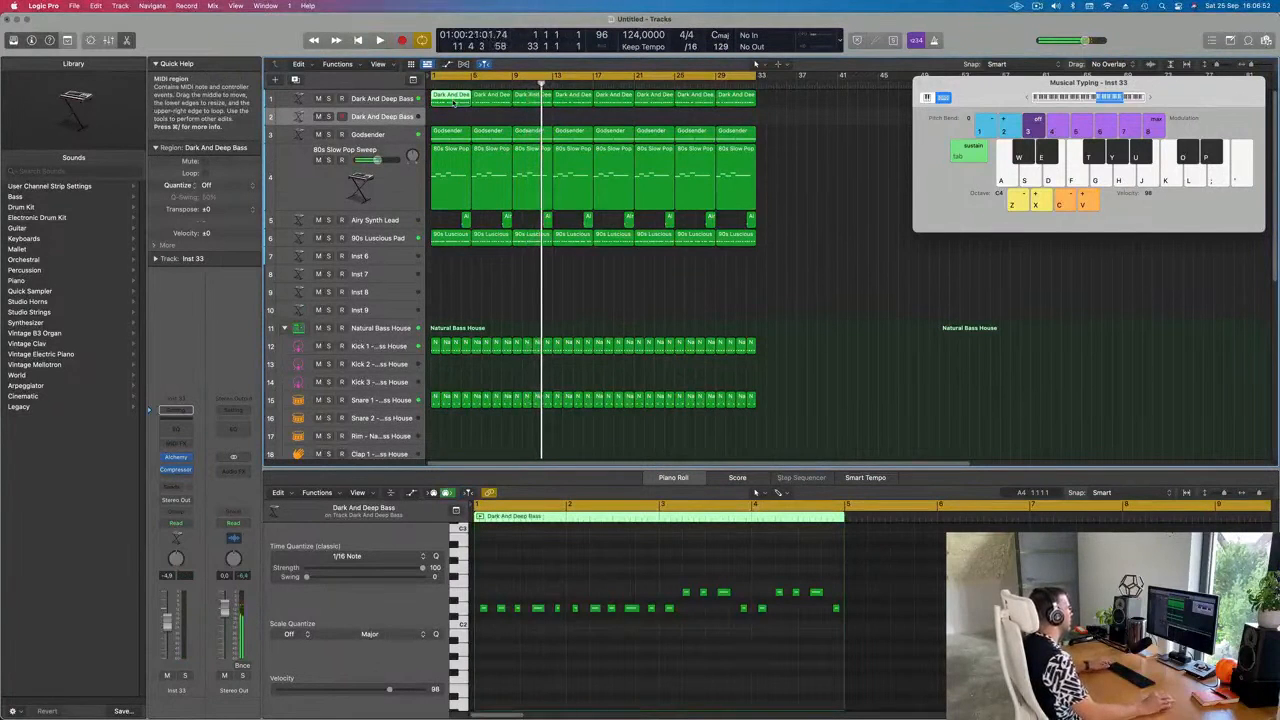
left_click_drag(452, 117, 452, 117)
key("super+r")
key("super+r")
key("super+r")
key("super+r")
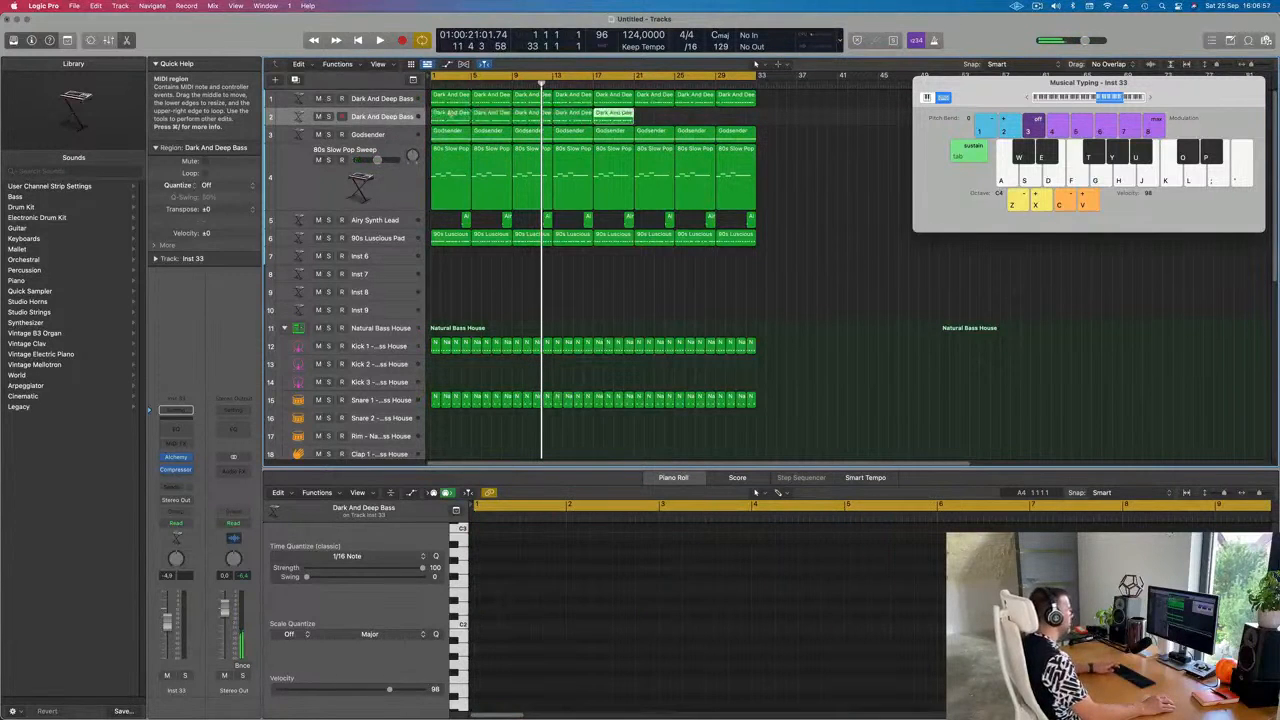
- Open Alchemy on the duplicated bass track and filter the presets to all categories with the Plucked subcategory
key("space")
left_click(414, 118)
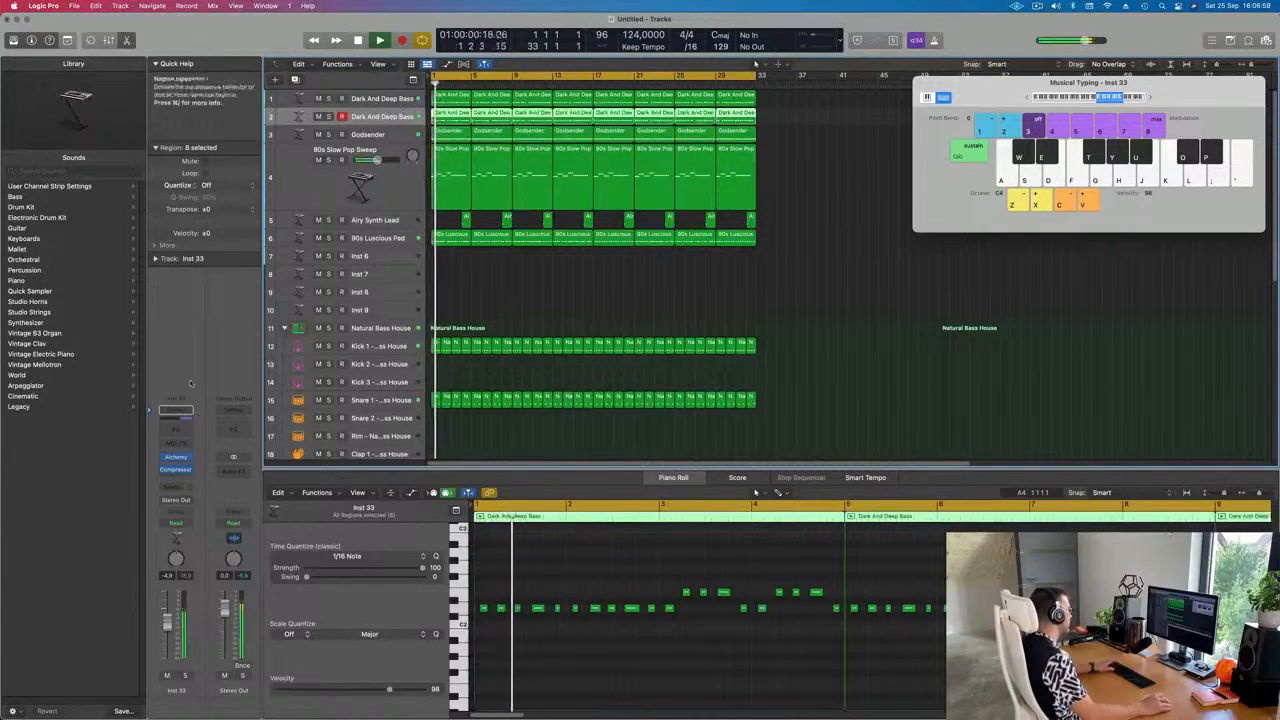
left_click(176, 458)
key("space")
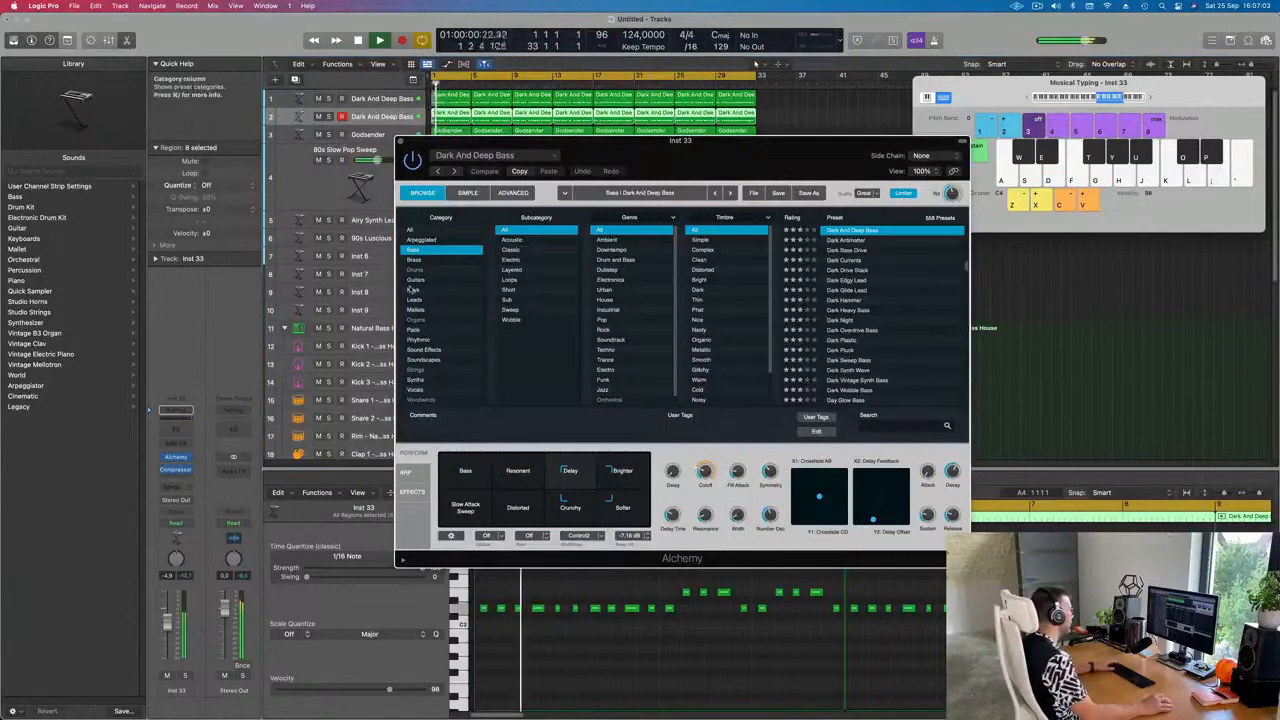
left_click(412, 230)
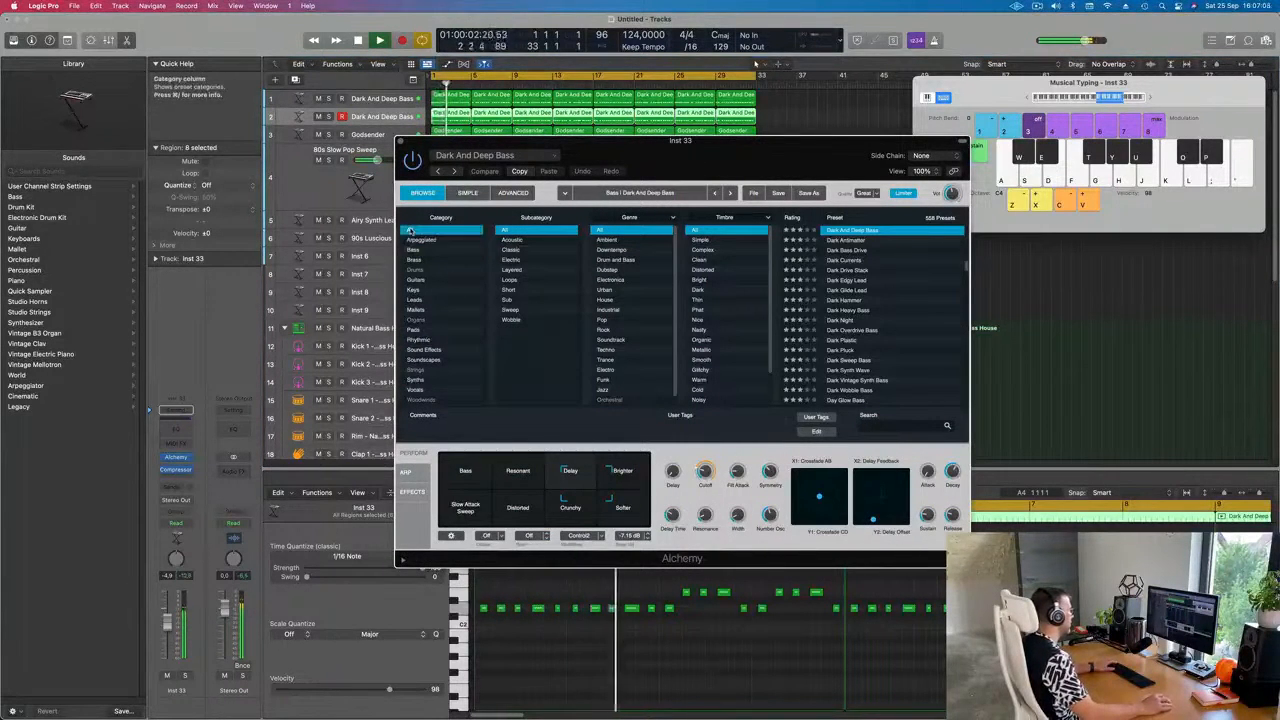
scroll(552, 342, "down", 5)
scroll(551, 342, "down", 4)
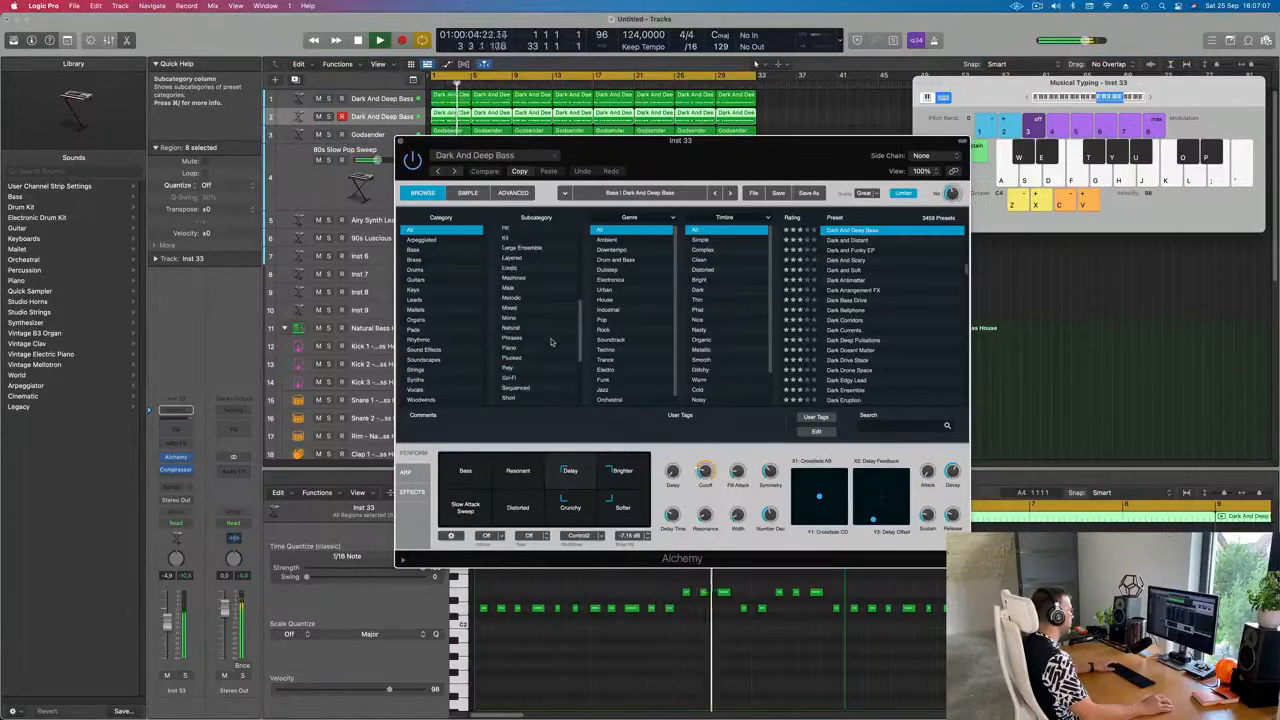
left_click(511, 357)
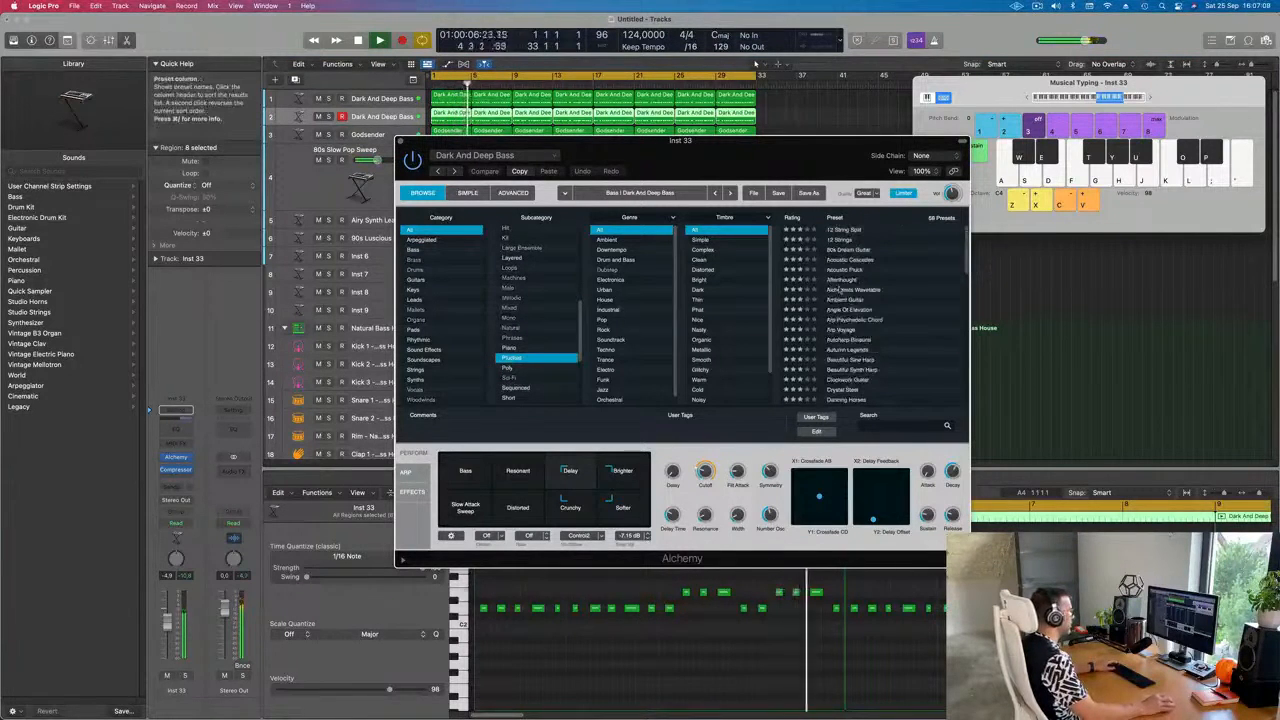
- Try the Alchemists Wavetable preset on the duplicated track from the start, with the volume at about -5.7 dB
left_click(850, 289)
key("Return")
left_click_drag(799, 143, 982, 150)
key("Return")
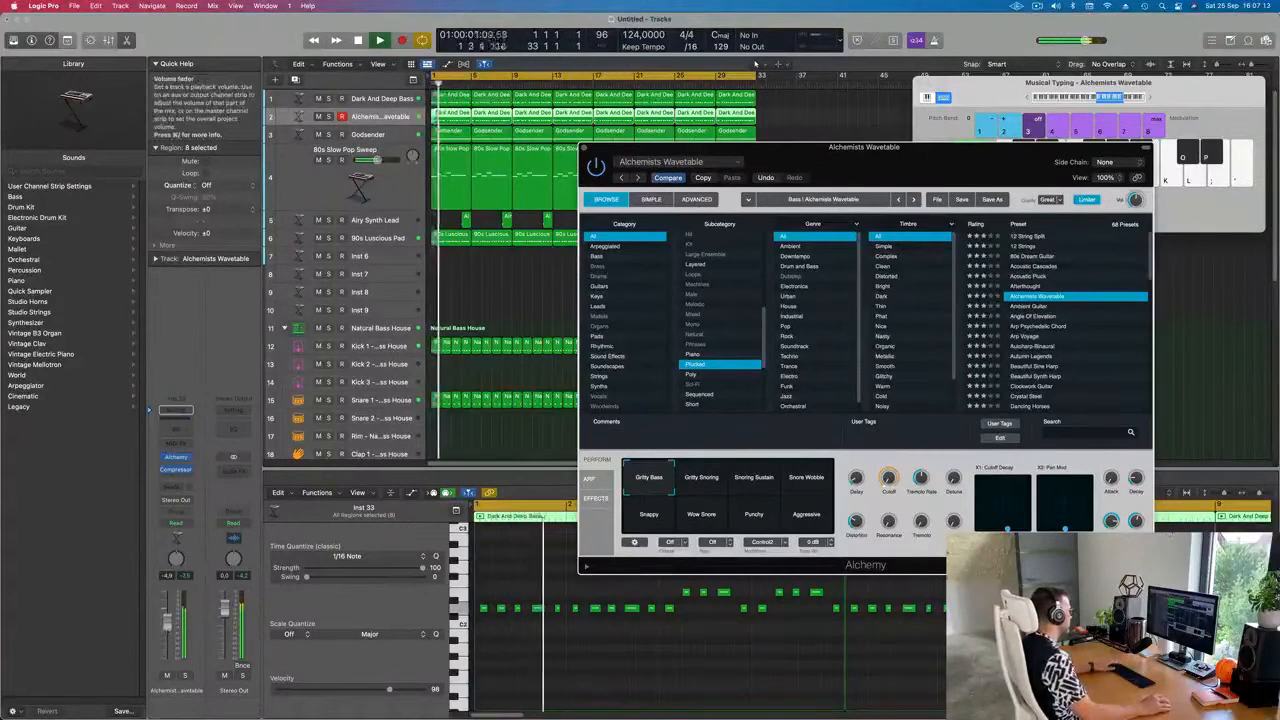
left_click_drag(168, 621, 168, 625)
key("Return")
- Load the Angle Of Elevation preset on the duplicated track and lower its volume to about -6.4 dB
left_click(1032, 324)
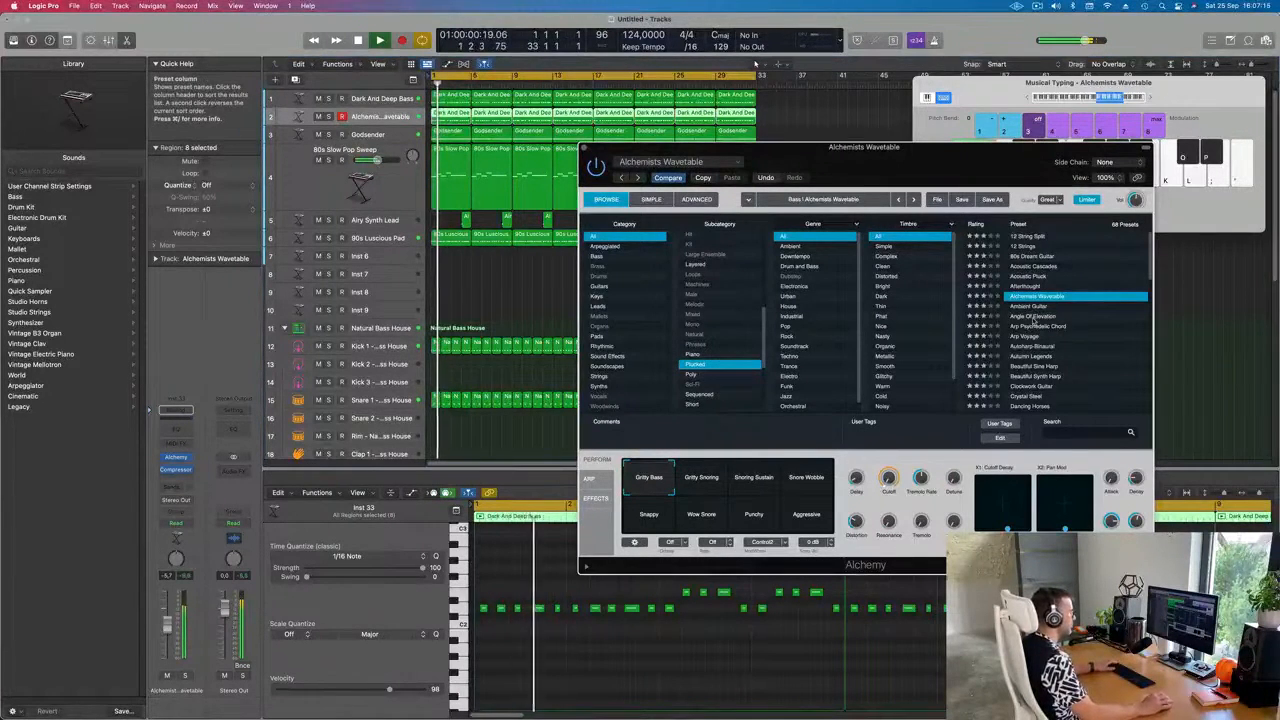
left_click(1033, 318)
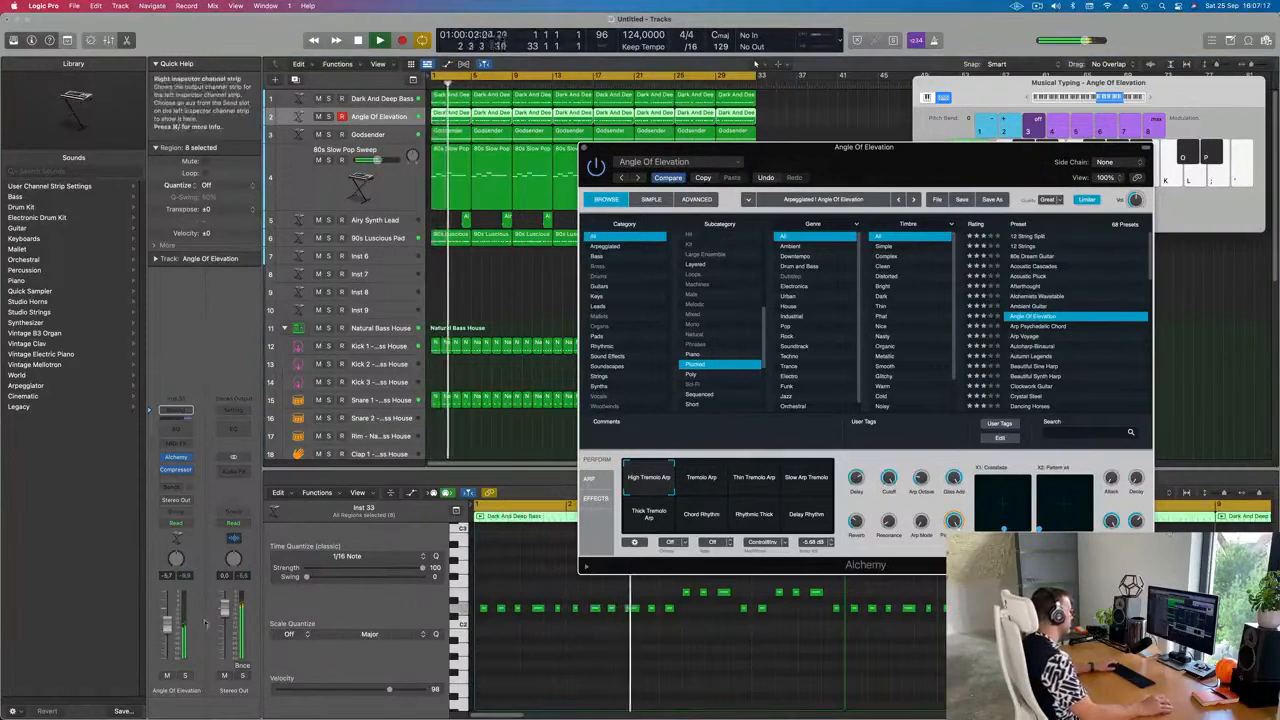
left_click_drag(167, 625, 167, 627)
key("space")
key("space")
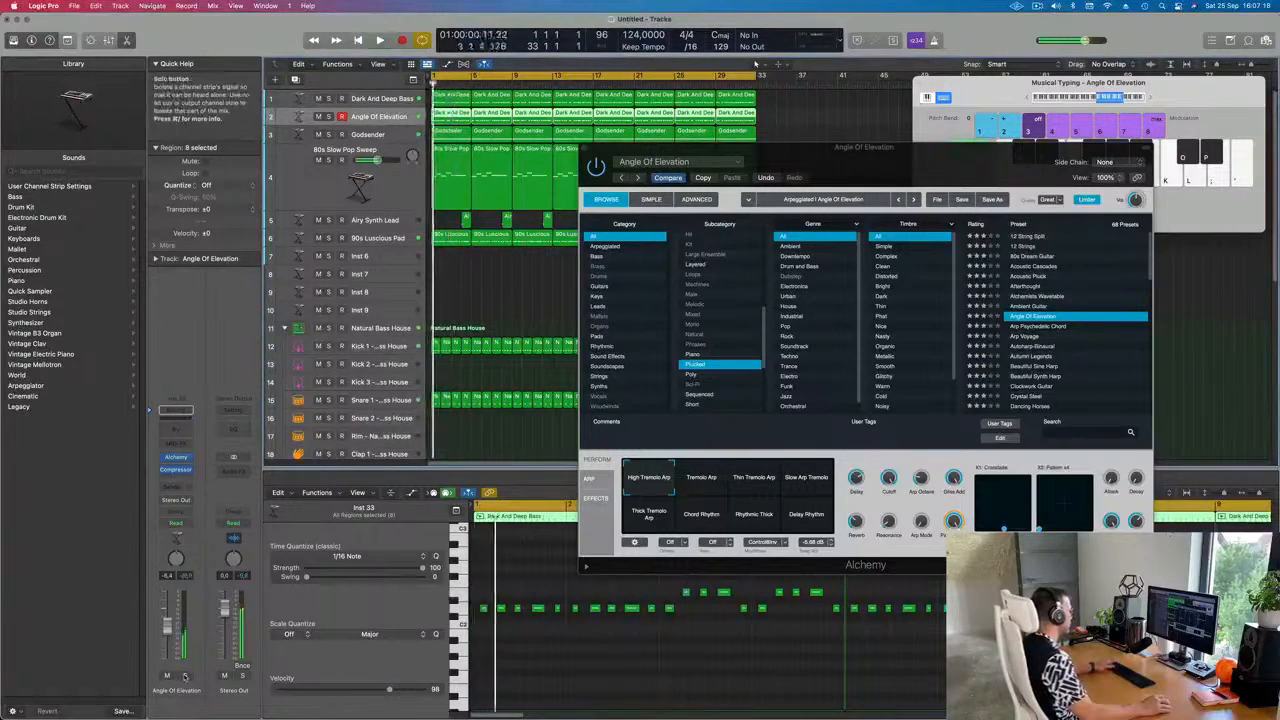
- Compare the Angle Of Elevation track soloed and in the mix, raising its volume to about -4.5 dB
left_click(184, 677)
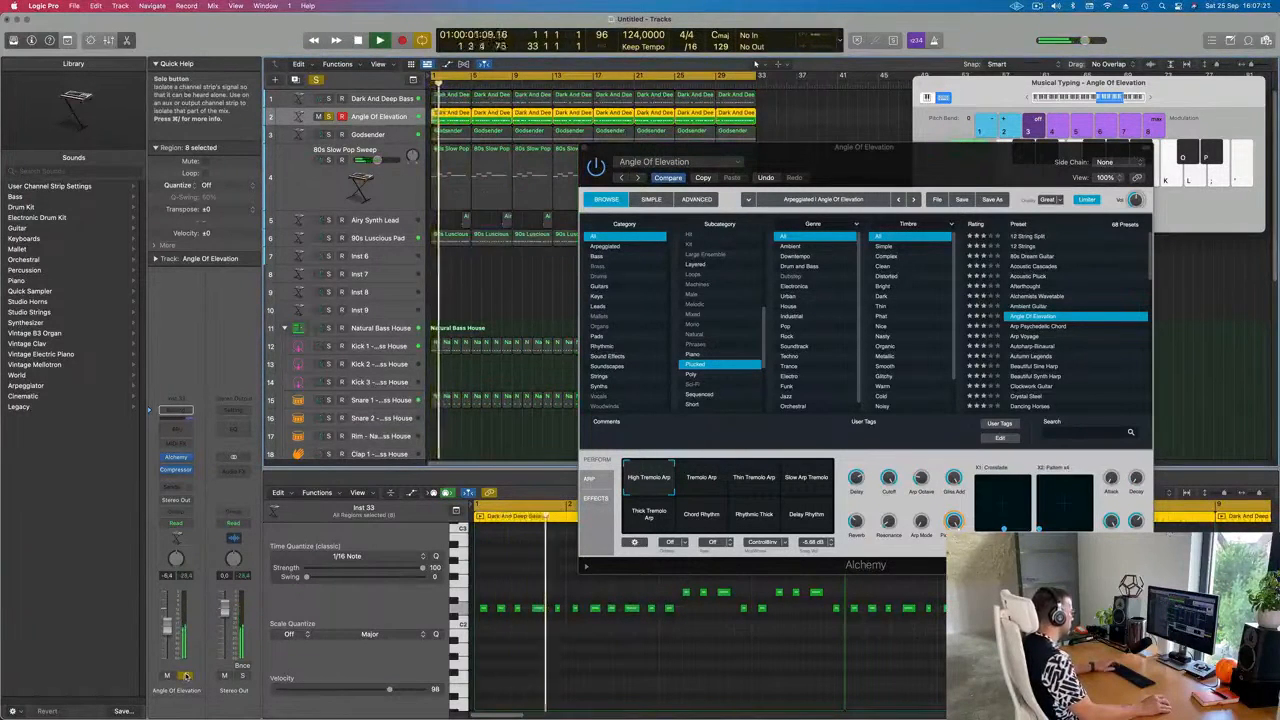
left_click(184, 677)
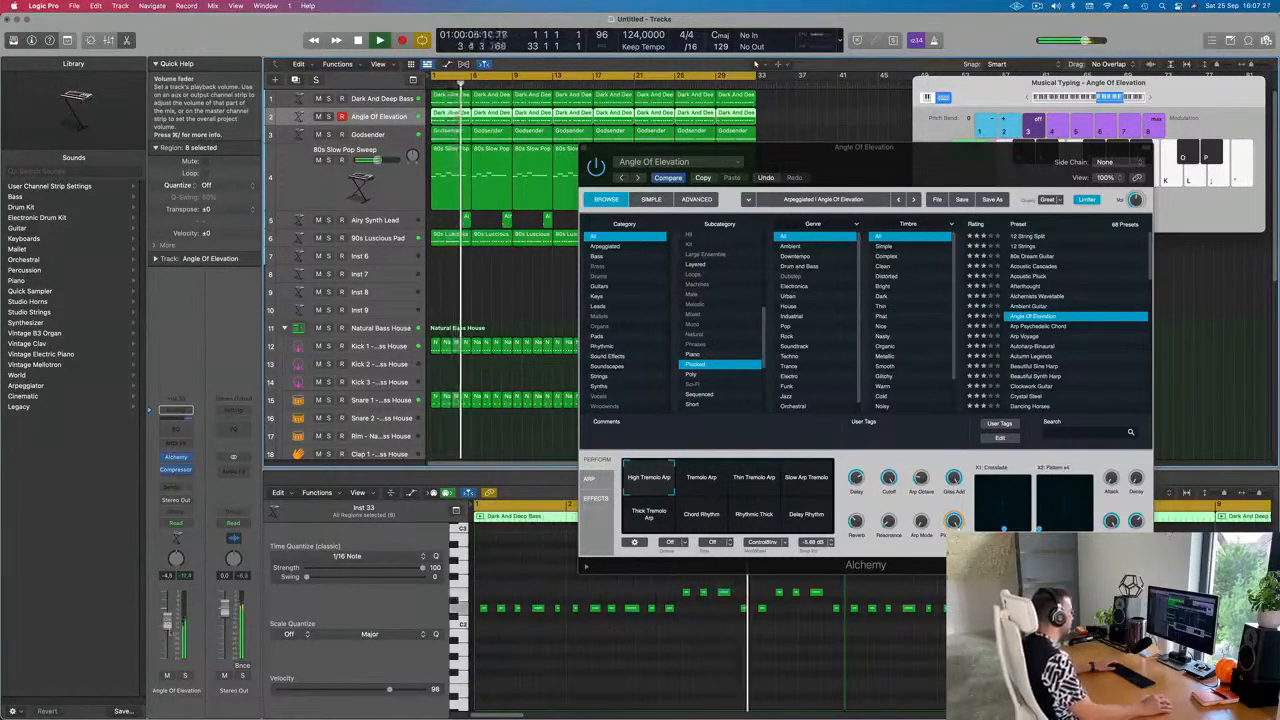
left_click(184, 677)
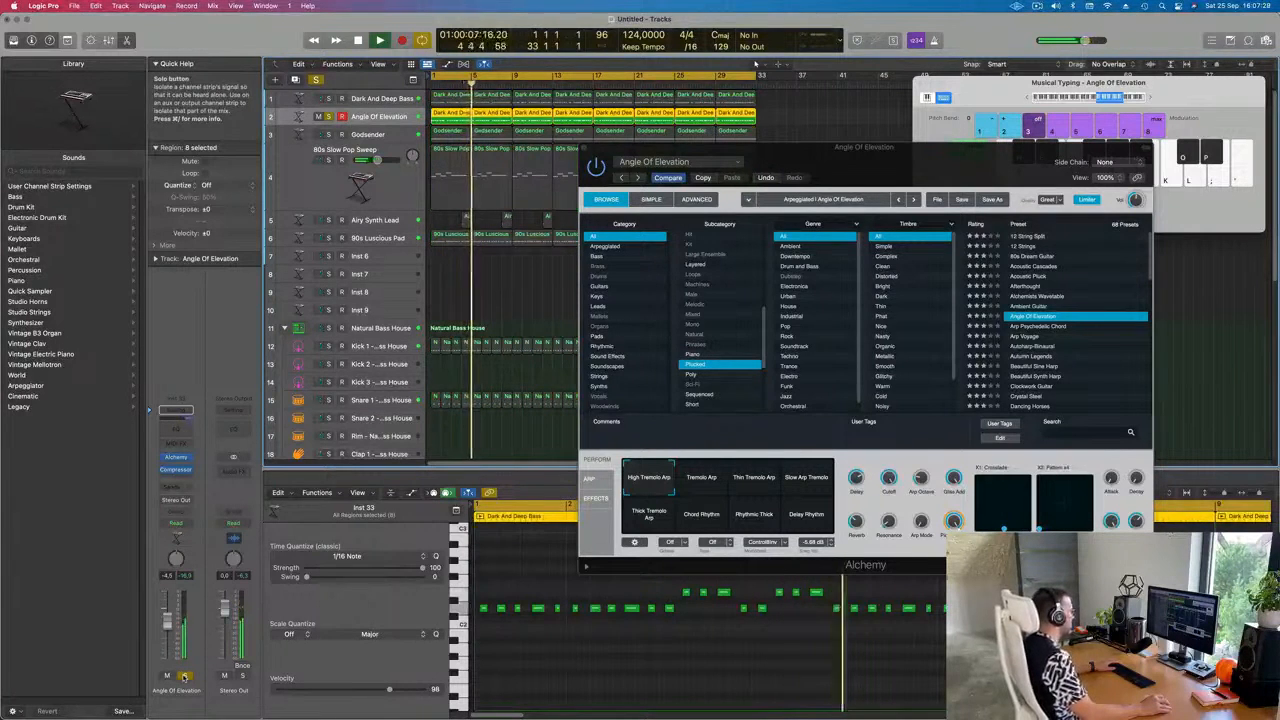
left_click(184, 677)
- Audition the Tremolo Arp, Thin Tremolo Arp, Slow Arp Tremolo and Delay Rhythm variations, and return to High Tremolo Arp
left_click(703, 477)
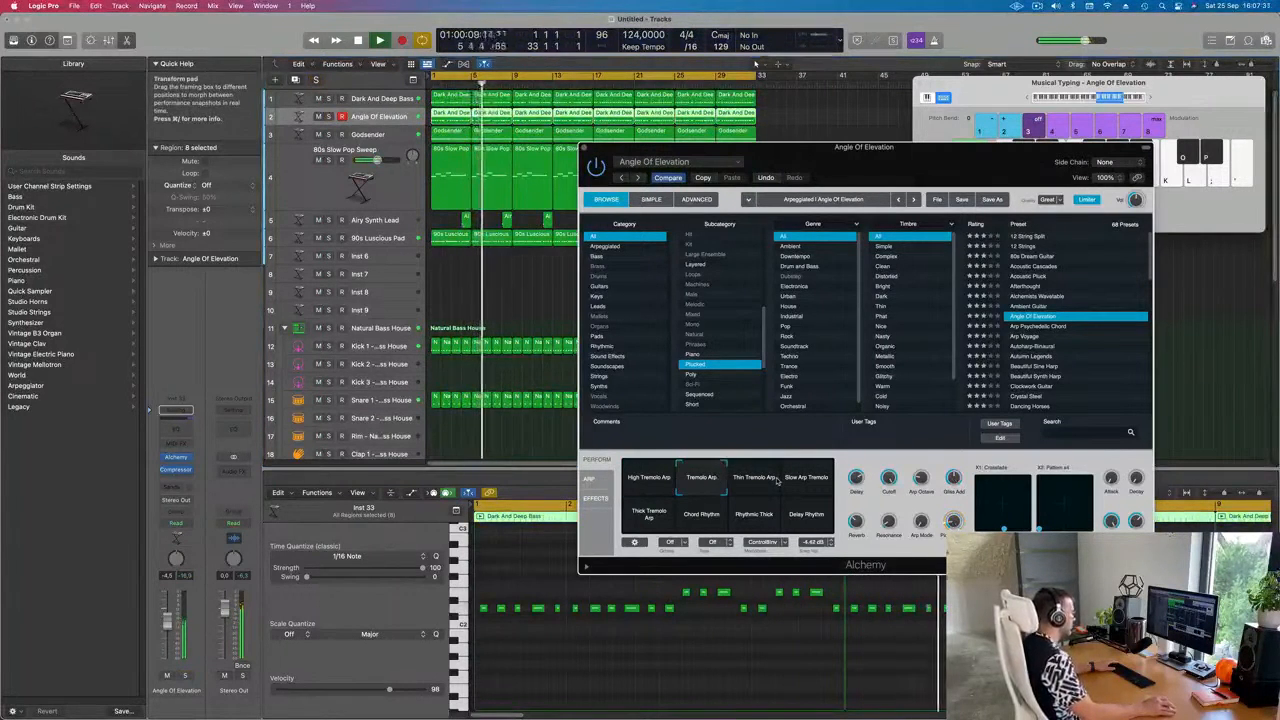
left_click(764, 479)
left_click(806, 479)
left_click(805, 516)
left_click(640, 486)
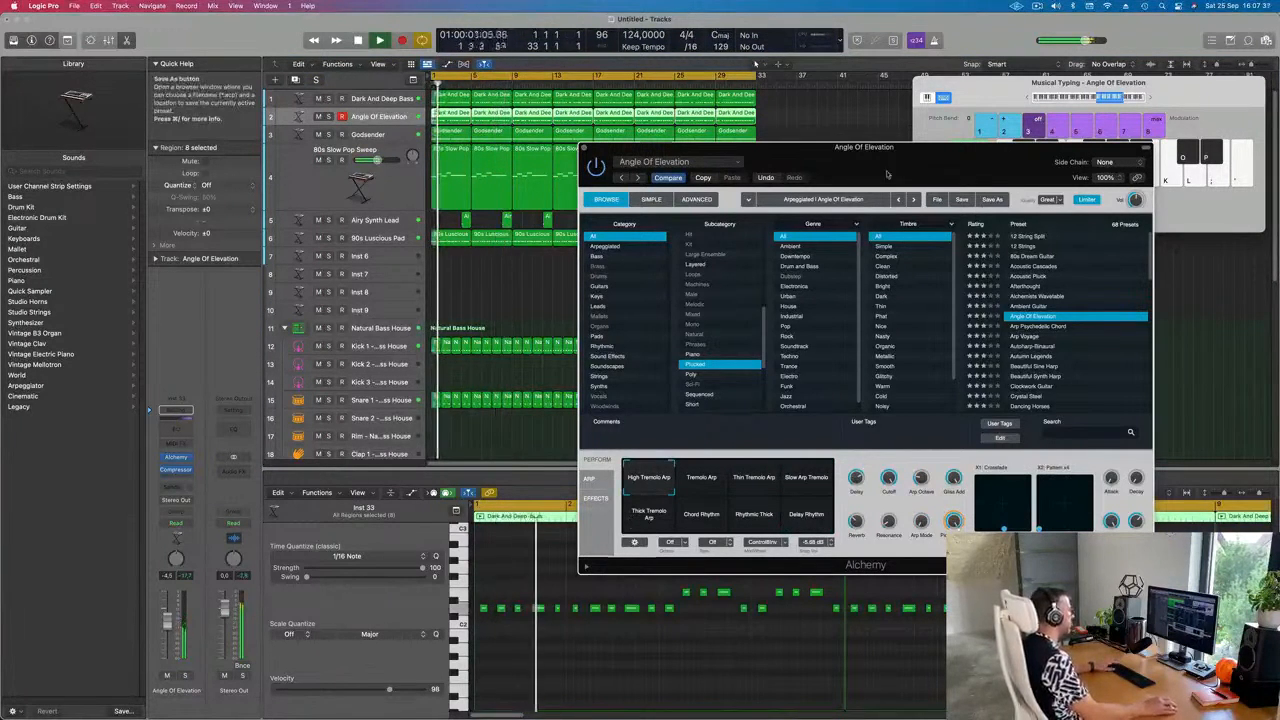
- Close the Alchemy window and mute the 80s Slow Pop Sweep track
left_click_drag(636, 183, 538, 258)
left_click(484, 222)
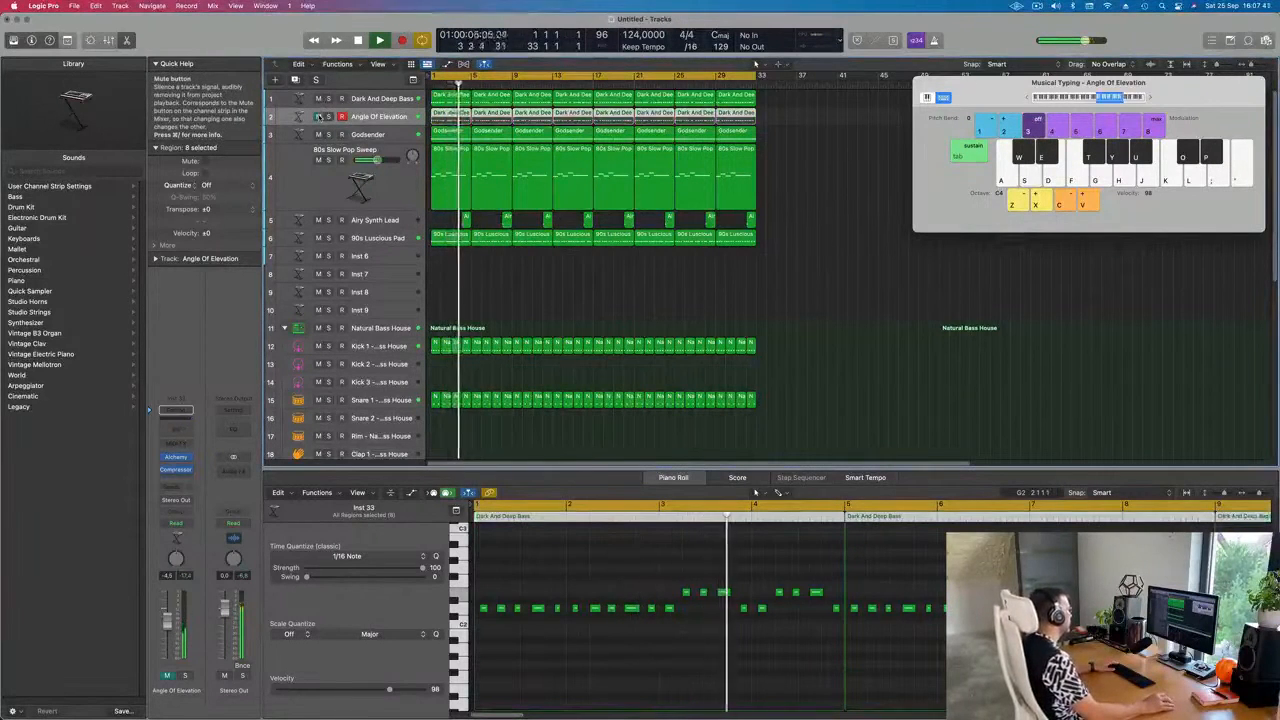
left_click(318, 160)
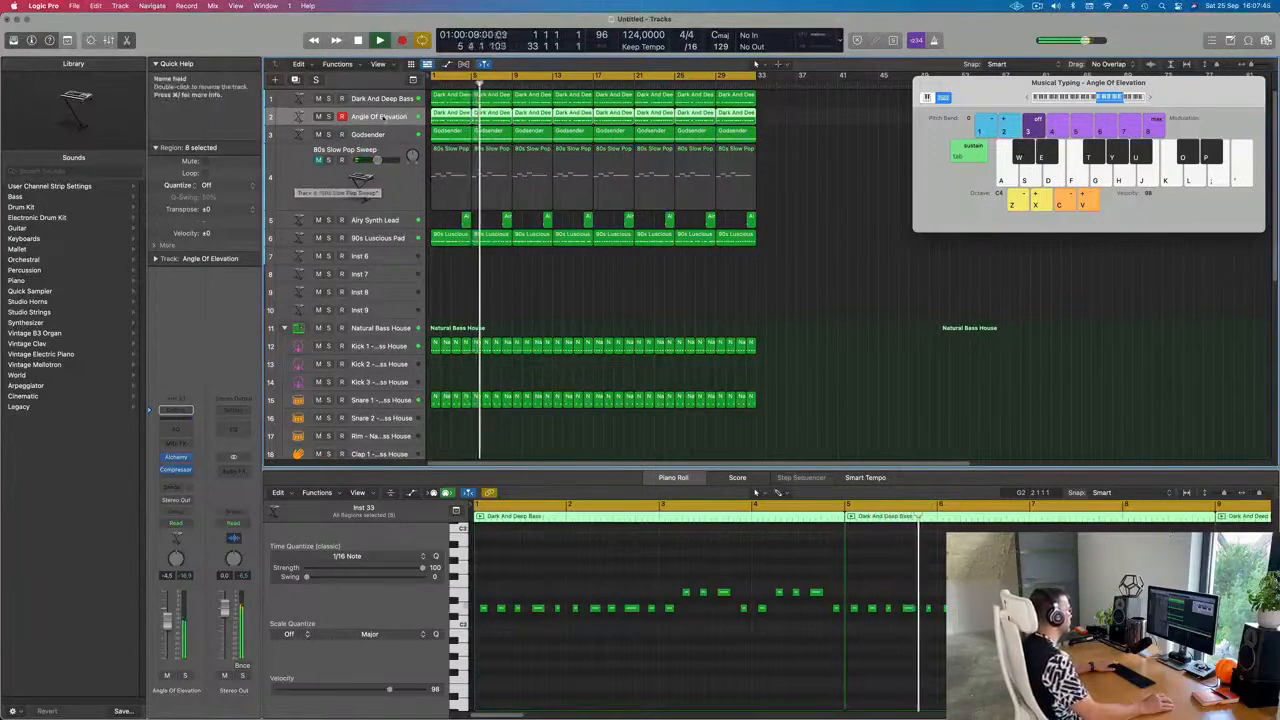
left_click(309, 196)
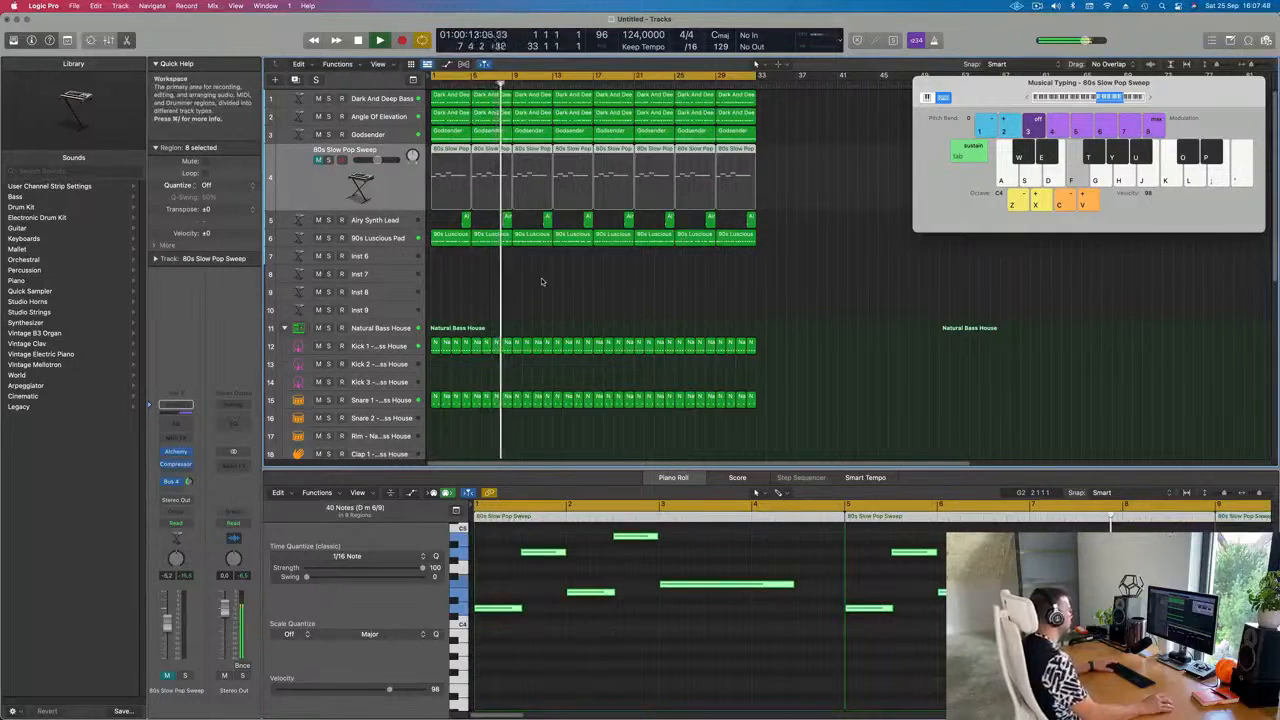
- Select the Hi-Hat Open and Shaker drum tracks in turn and set the Shaker's Bus 2 delay send to about -11.3 dB
key("super+Left")
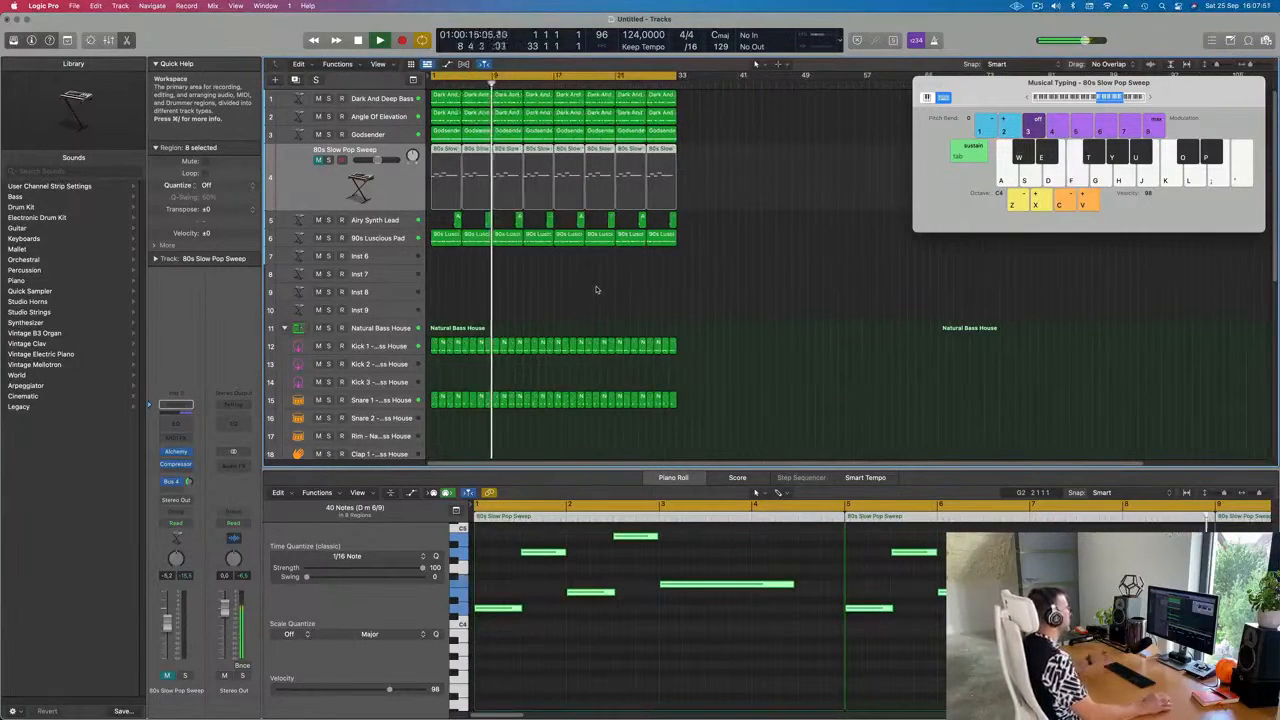
left_click(587, 292)
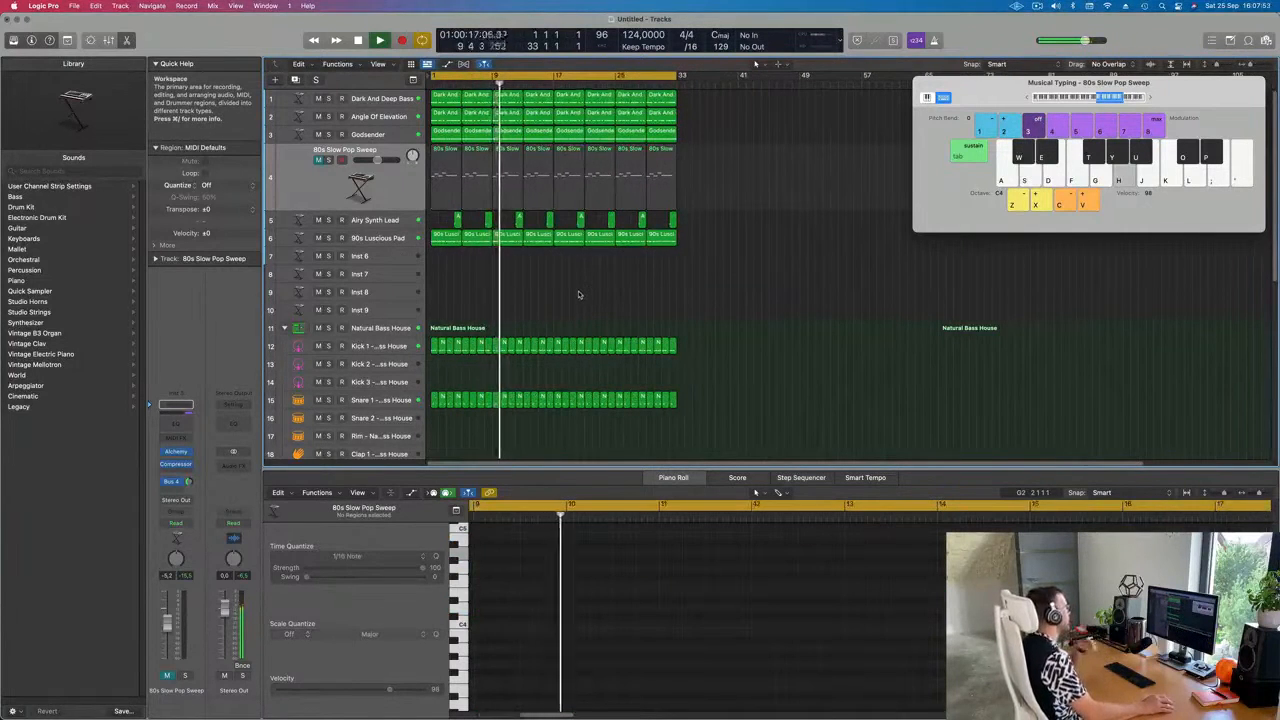
scroll(578, 294, "down", 2)
scroll(568, 315, "down", 2)
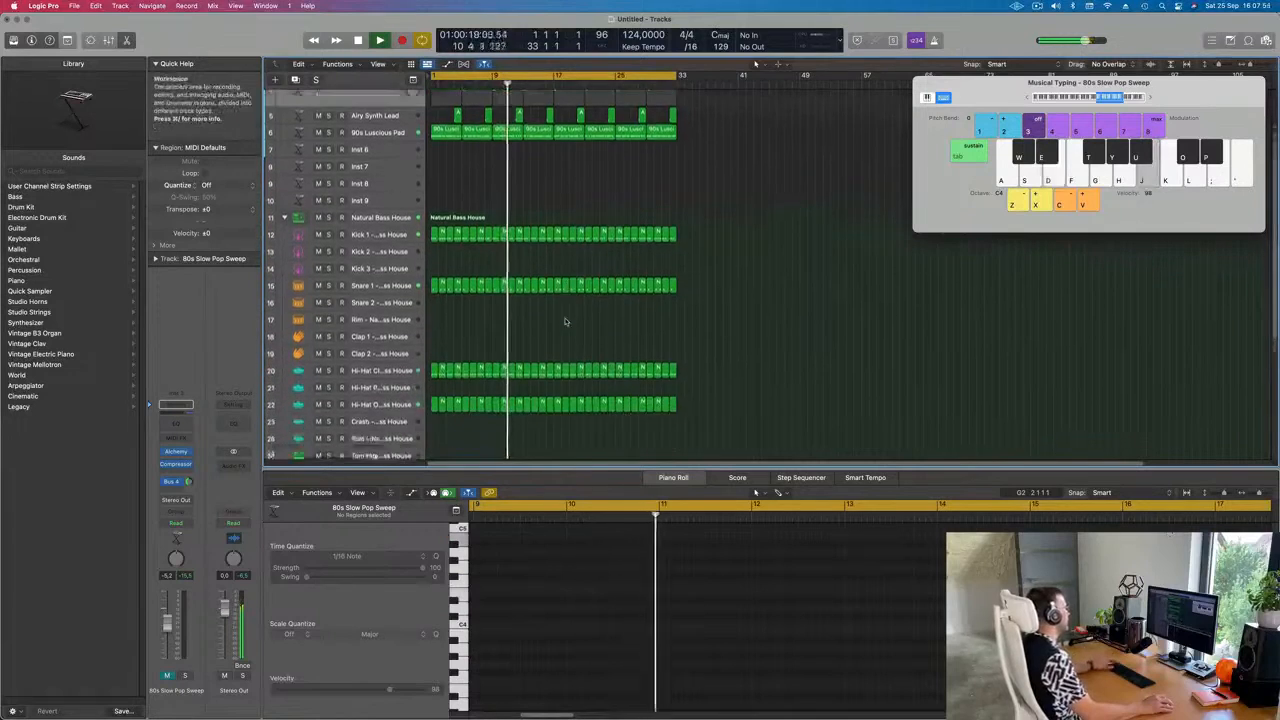
scroll(564, 321, "down", 5)
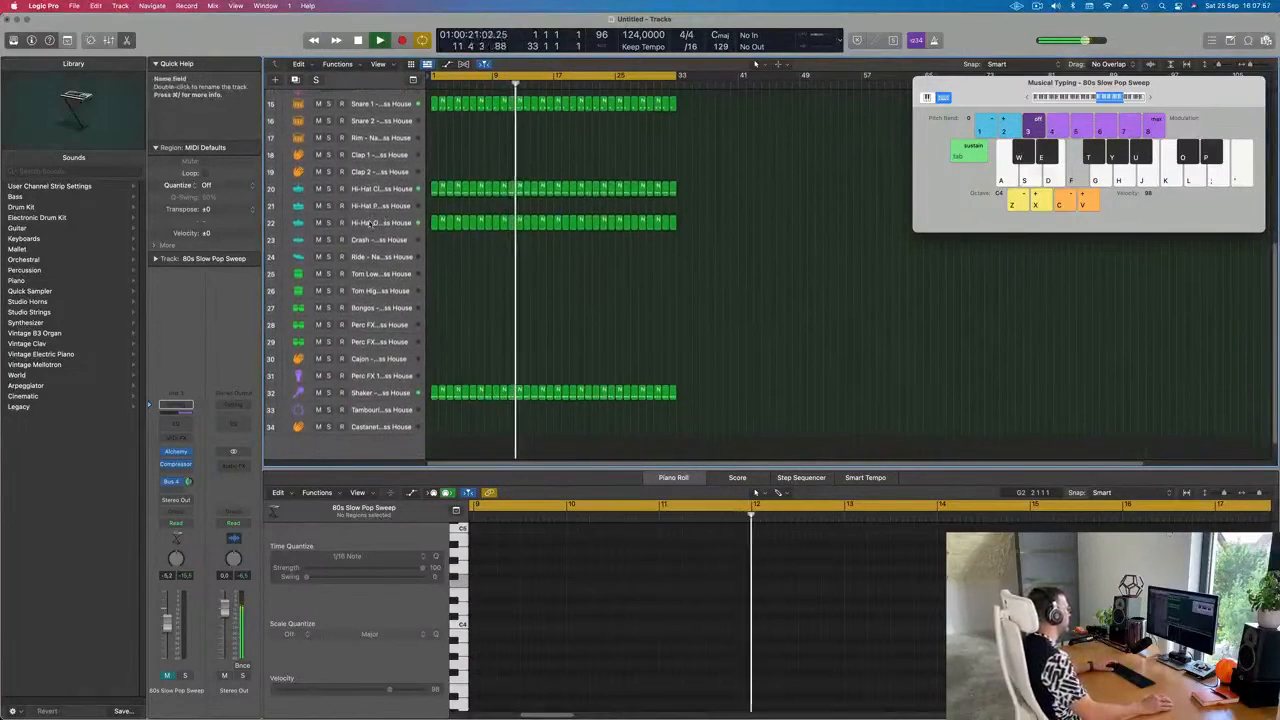
left_click(370, 223)
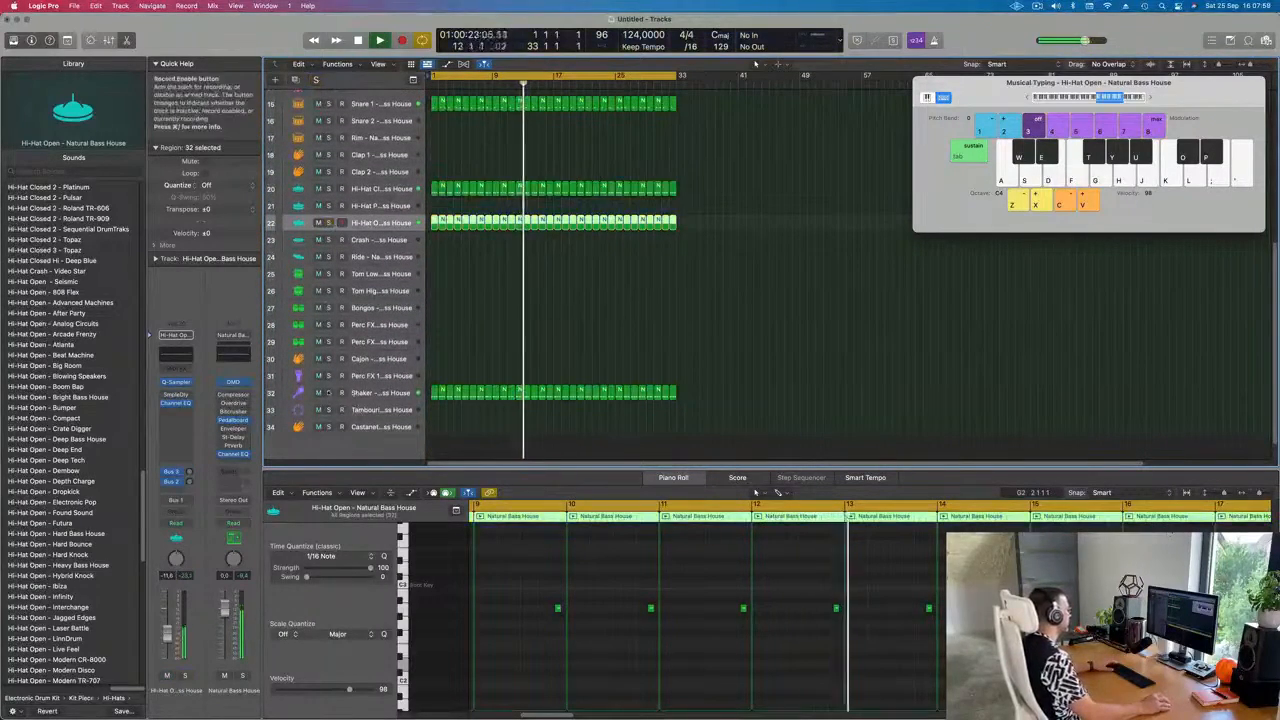
left_click(345, 393)
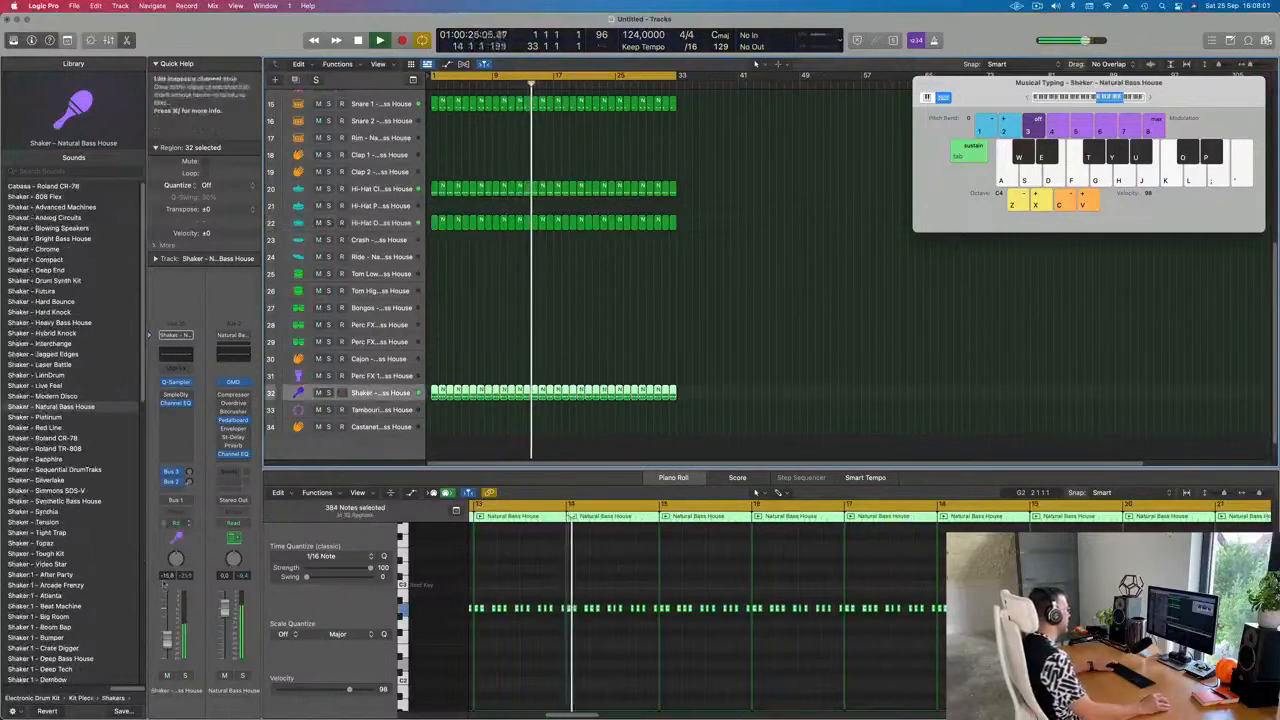
key("Return")
left_click(172, 481)
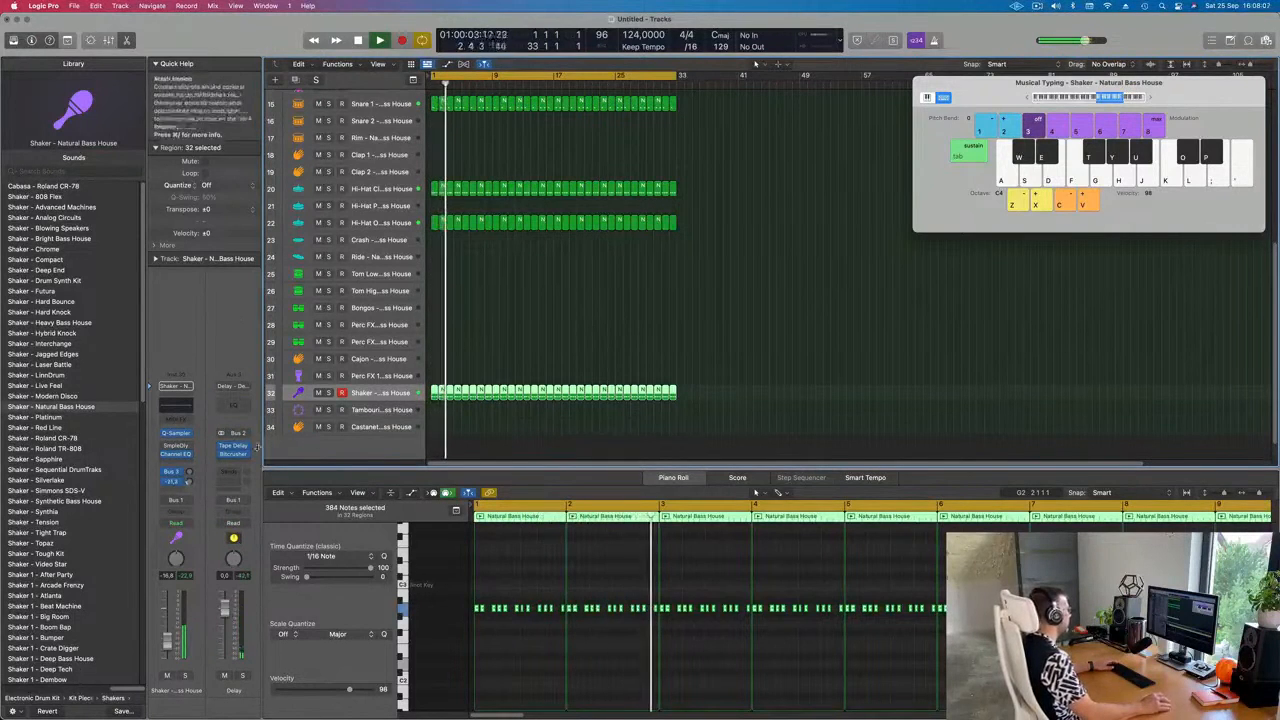
- Unmute the 80s Slow Pop Sweep track and lower its volume to about -6.6 dB
scroll(600, 321, "up", 10)
left_click(779, 217)
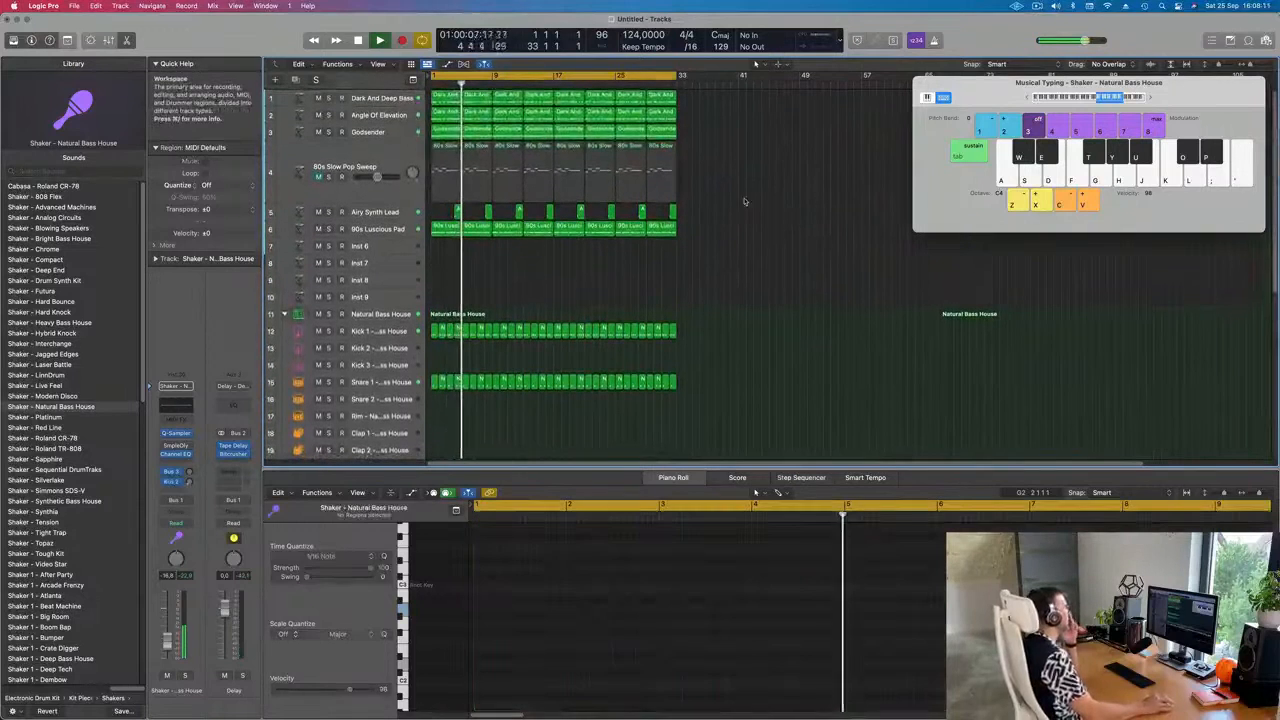
left_click(320, 176)
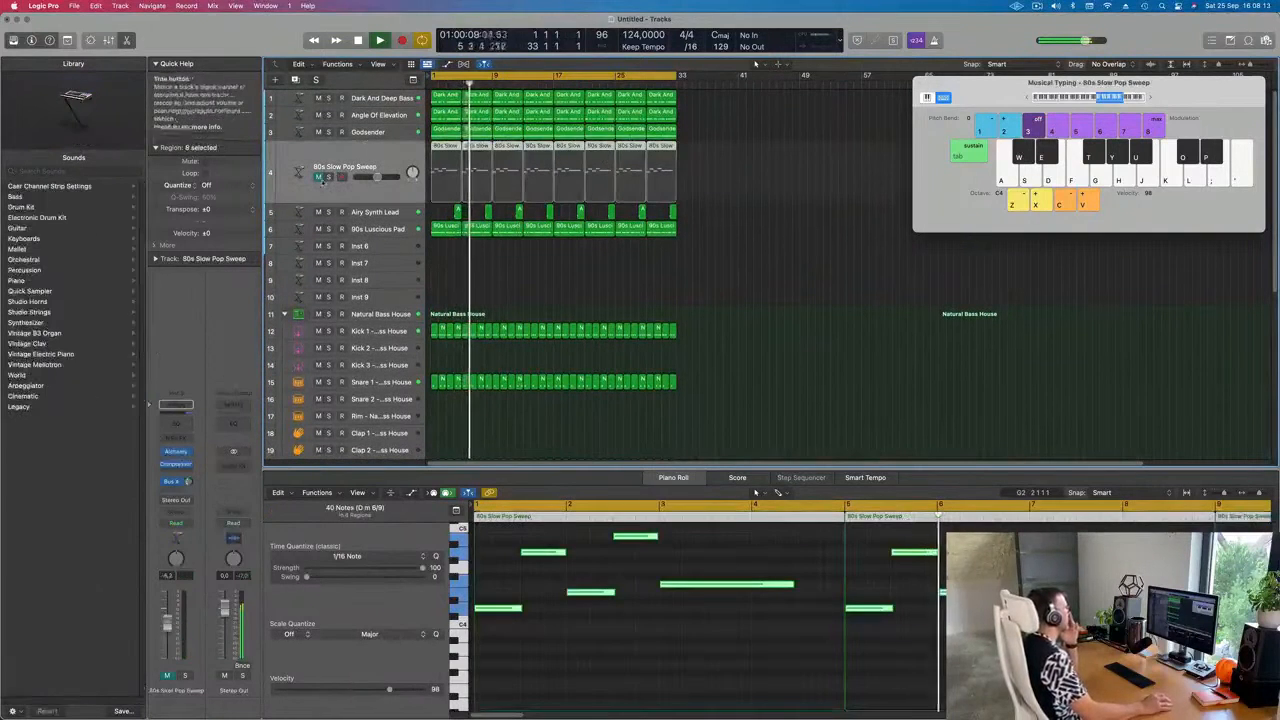
left_click(319, 177)
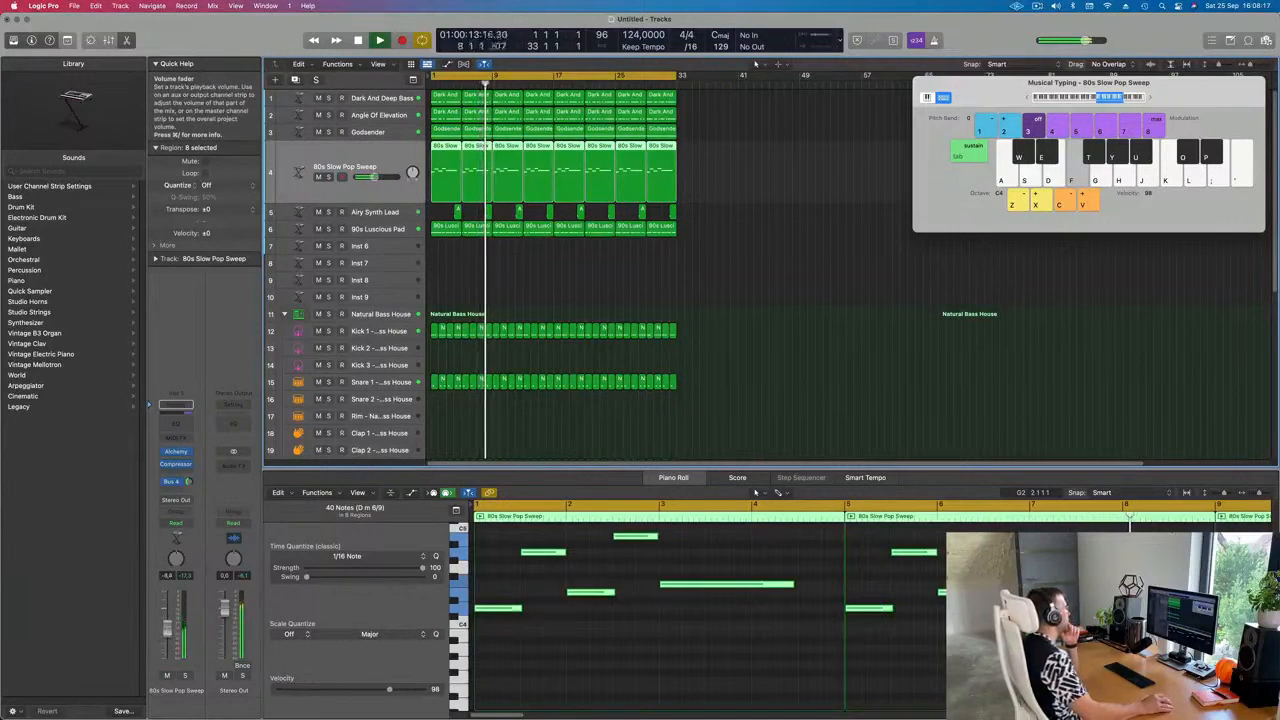
- Repeat all regions in the arrangement once so the tracks extend to bar 65
left_click(720, 367)
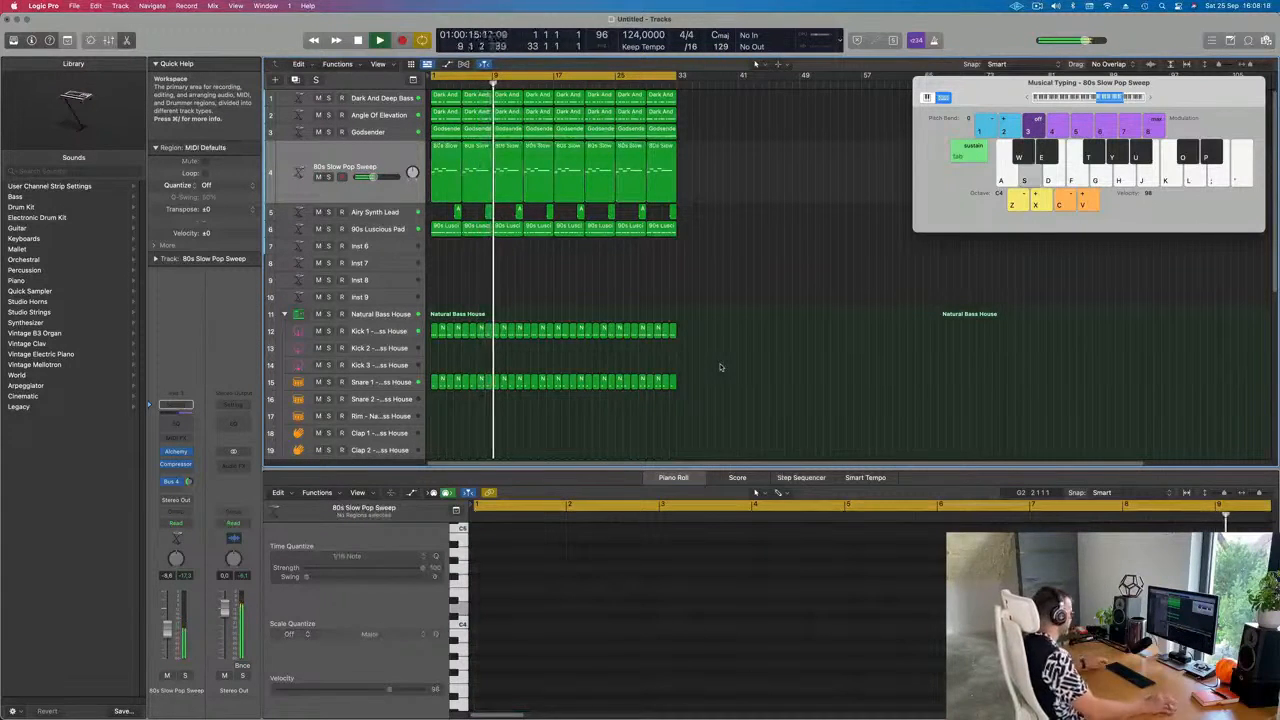
key("super+a")
key("super+r")
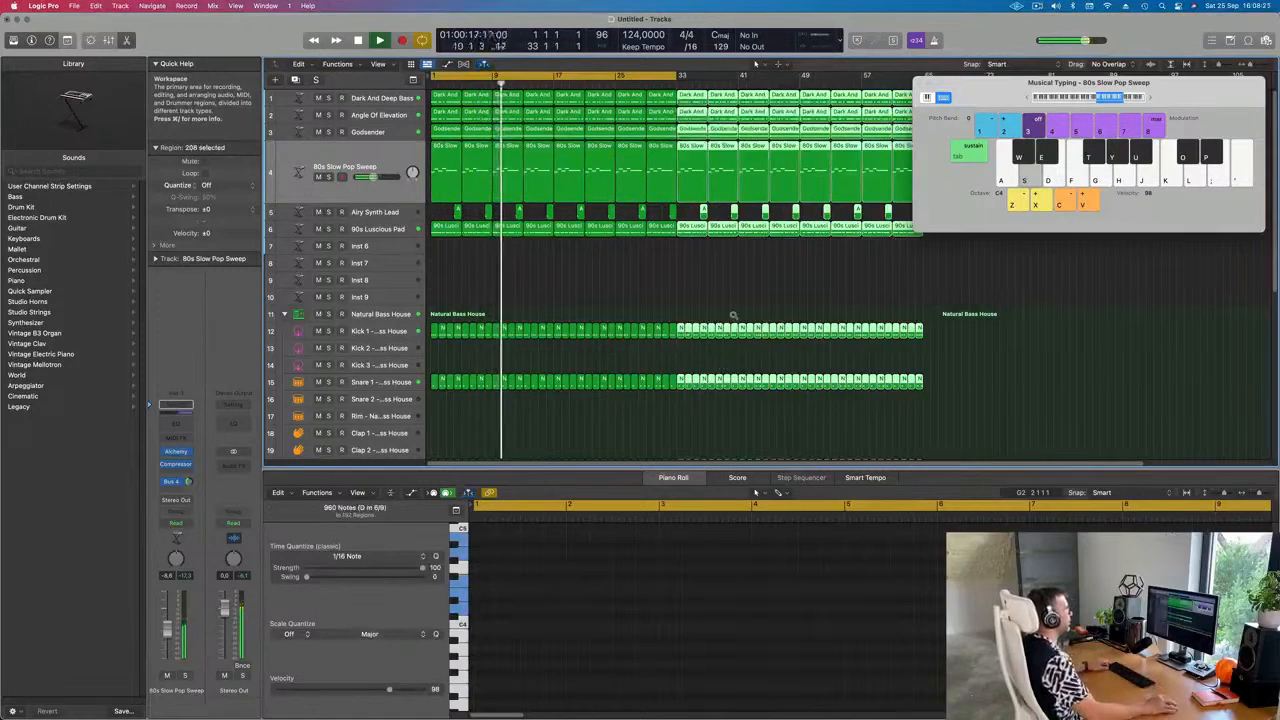
scroll(733, 316, "left", 3)
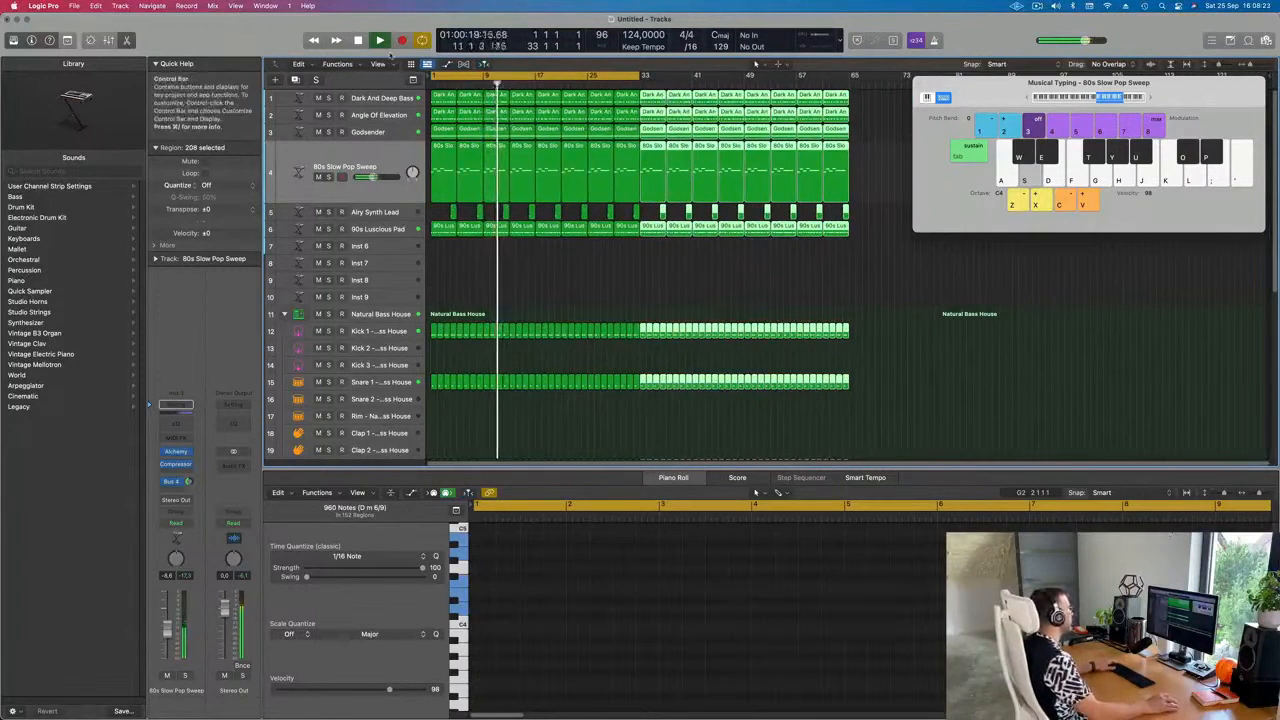
- Show the secondary time ruler and extend the cycle range to bar 65
left_click(378, 64)
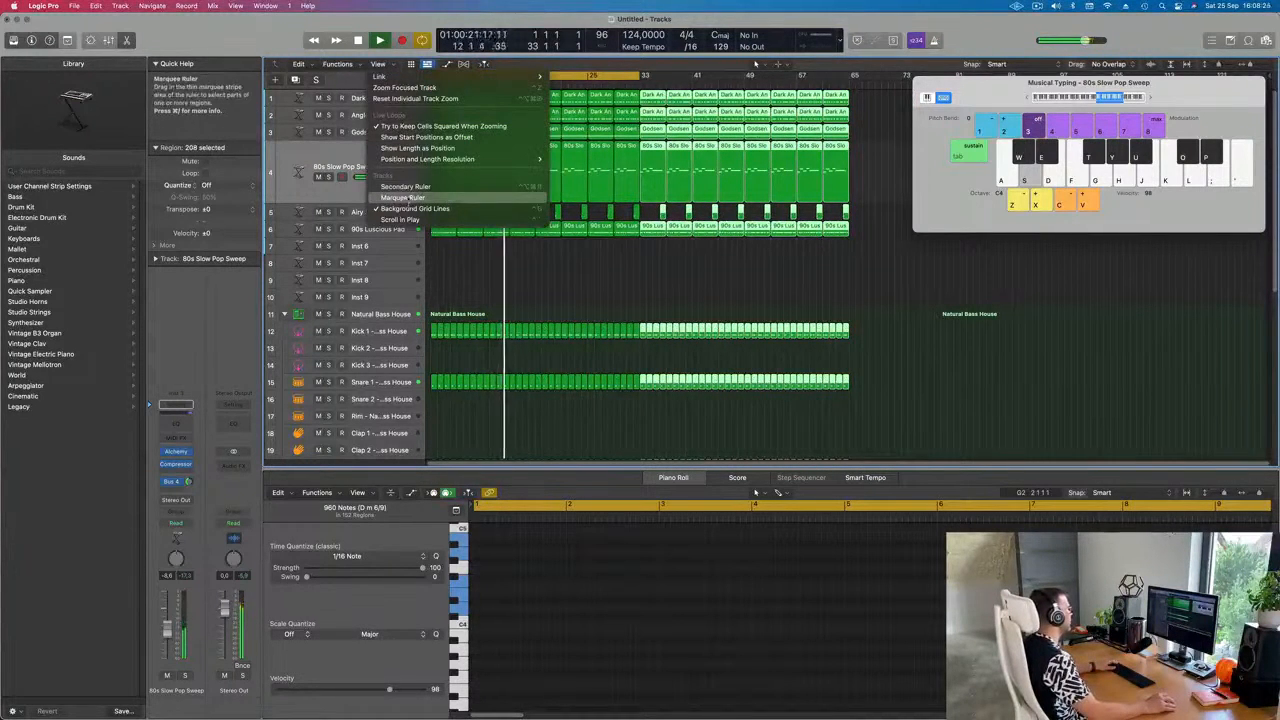
left_click(408, 199)
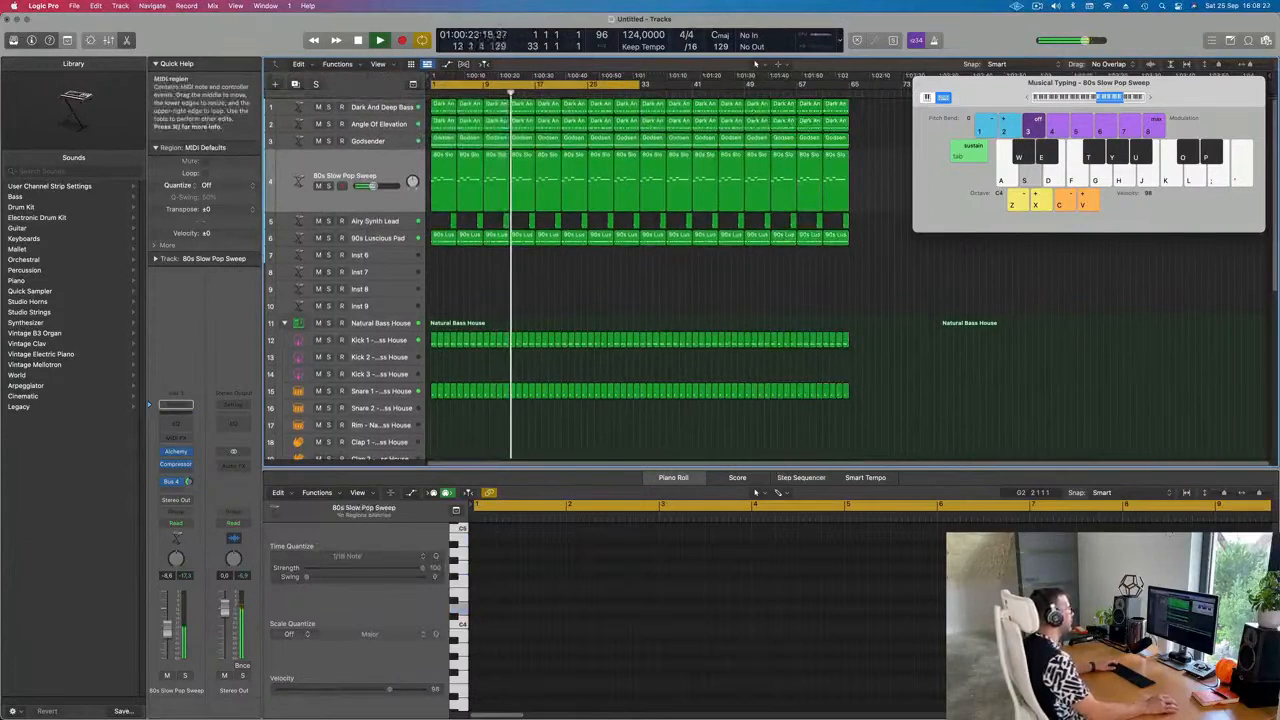
left_click_drag(645, 84, 850, 107)
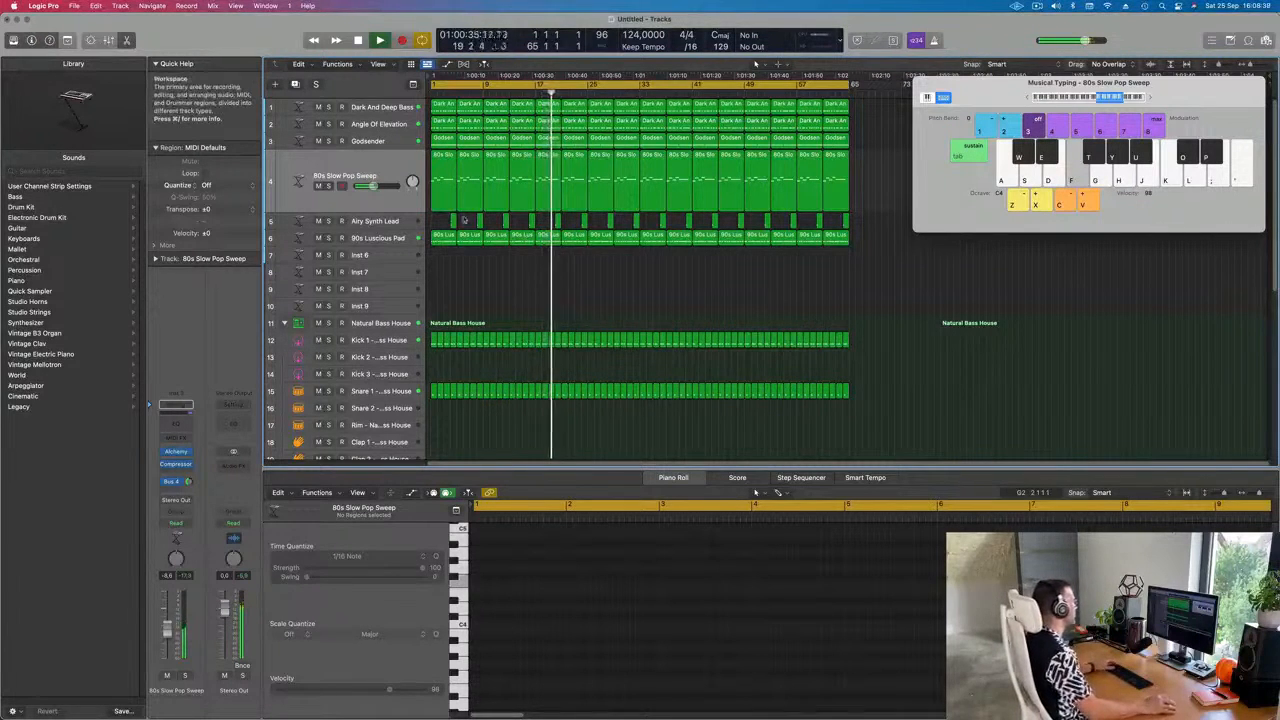
- Play the arrangement from the beginning and mute the 80s Slow Pop Sweep track
key("Return")
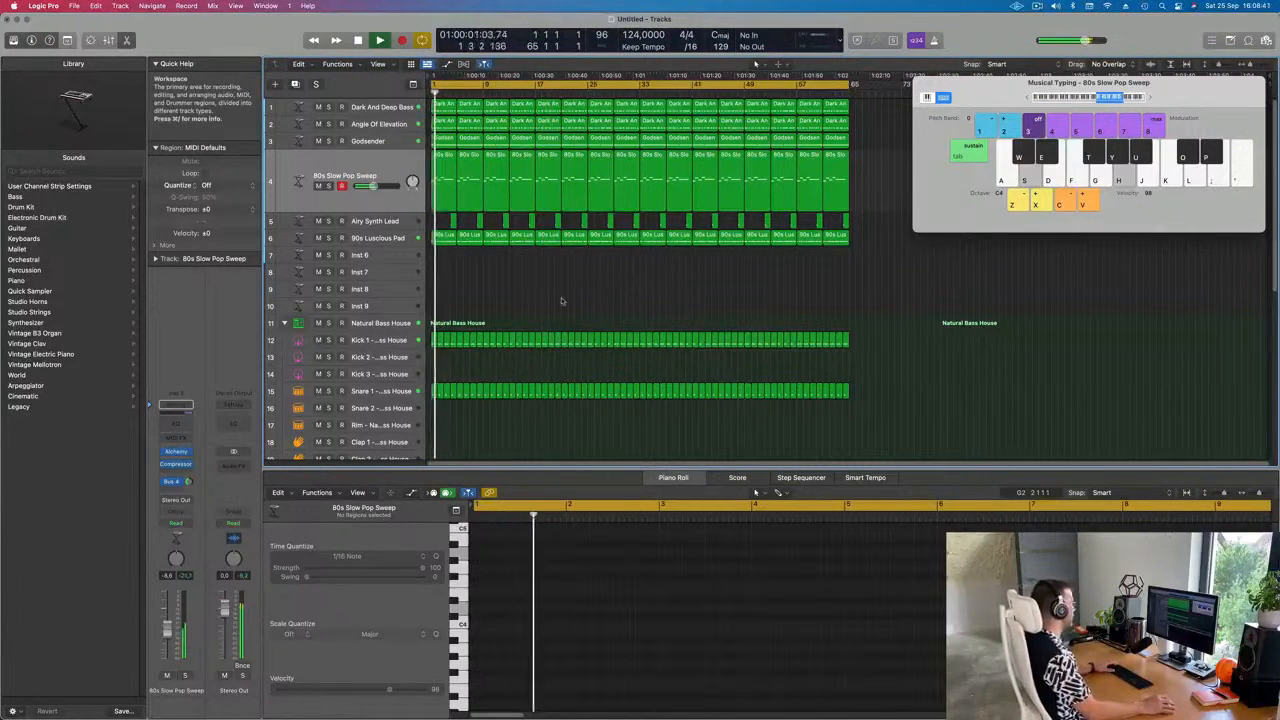
key("Return")
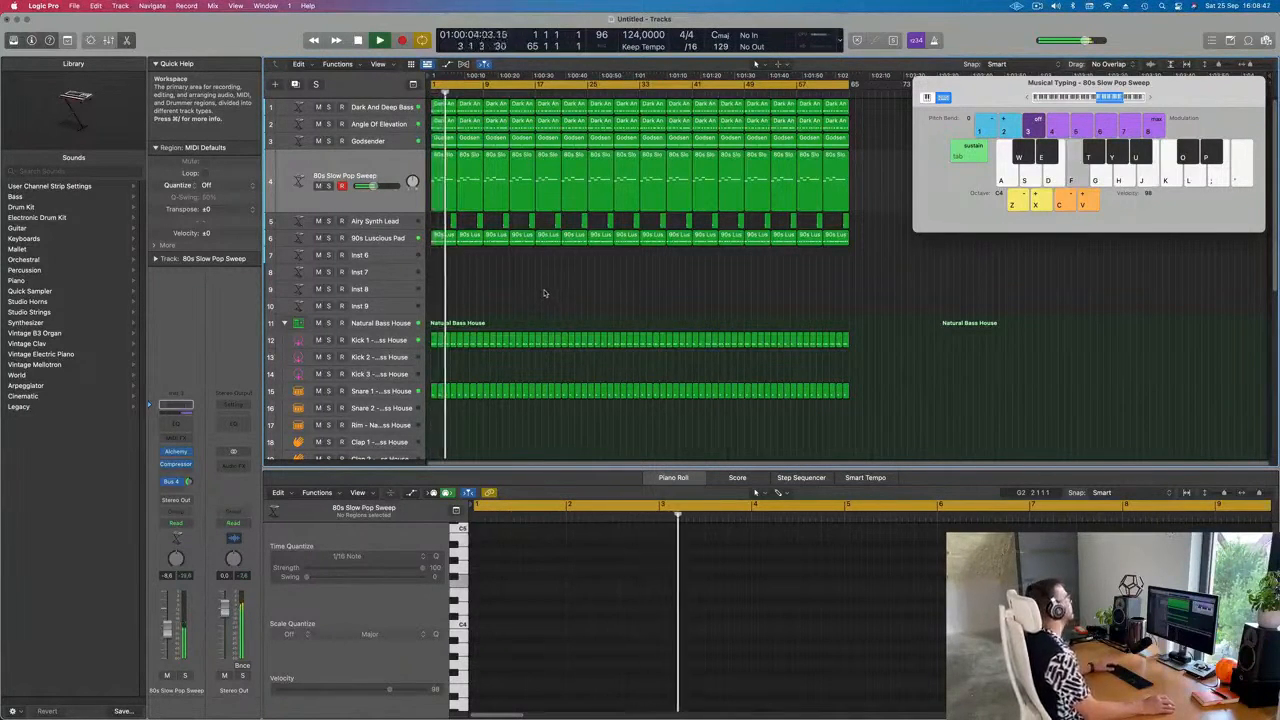
left_click(318, 186)
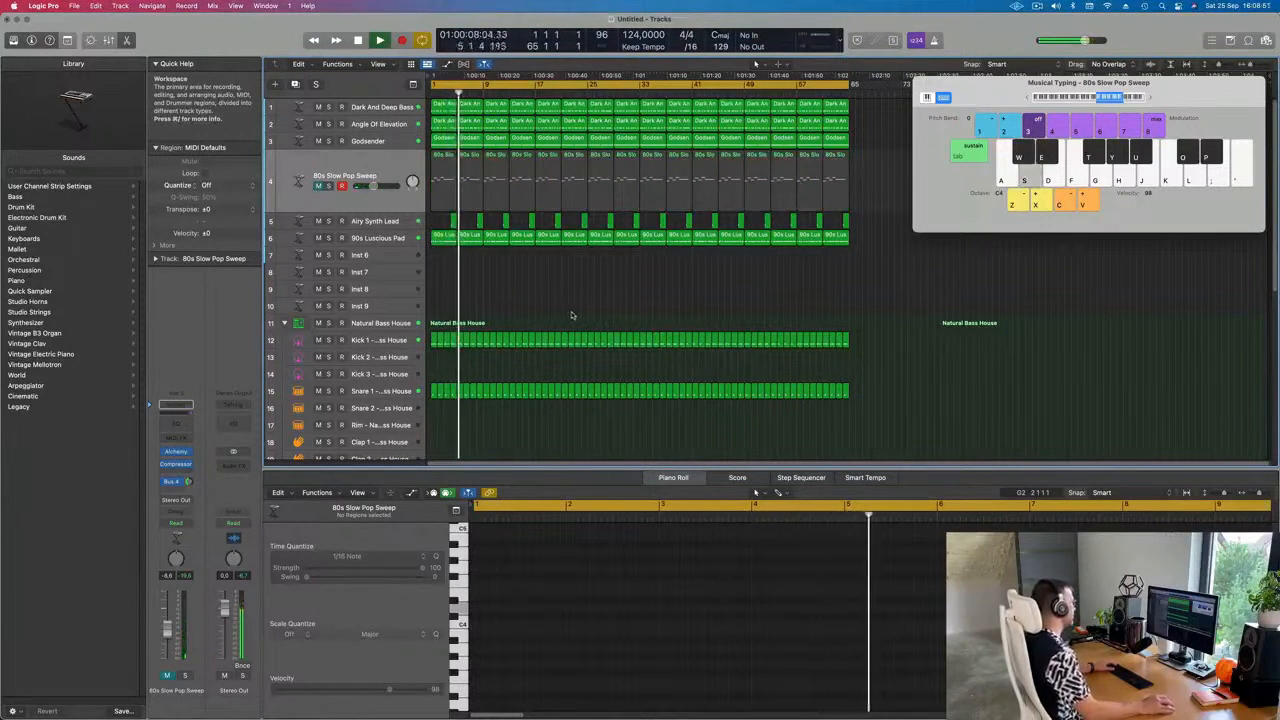
- Check the Godsender track in solo, and mute the 90s Luscious Pad and Airy Synth Lead tracks
left_click(328, 141)
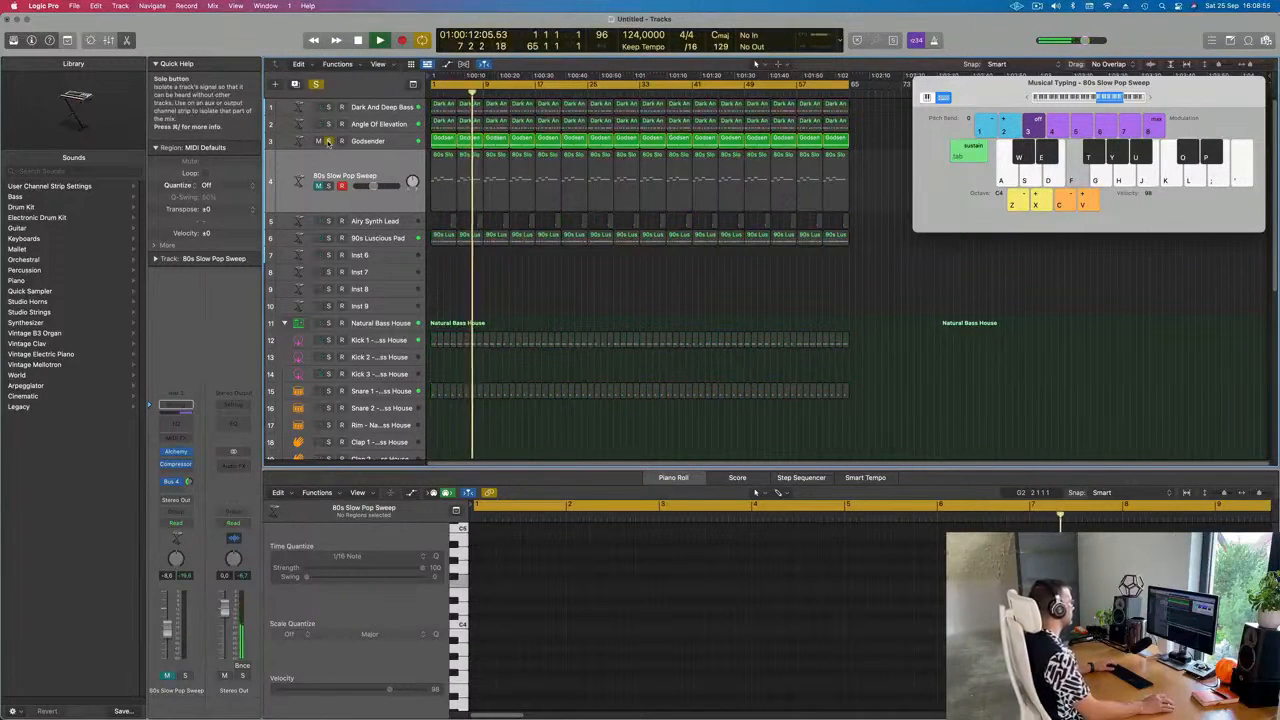
left_click(328, 141)
left_click(394, 141)
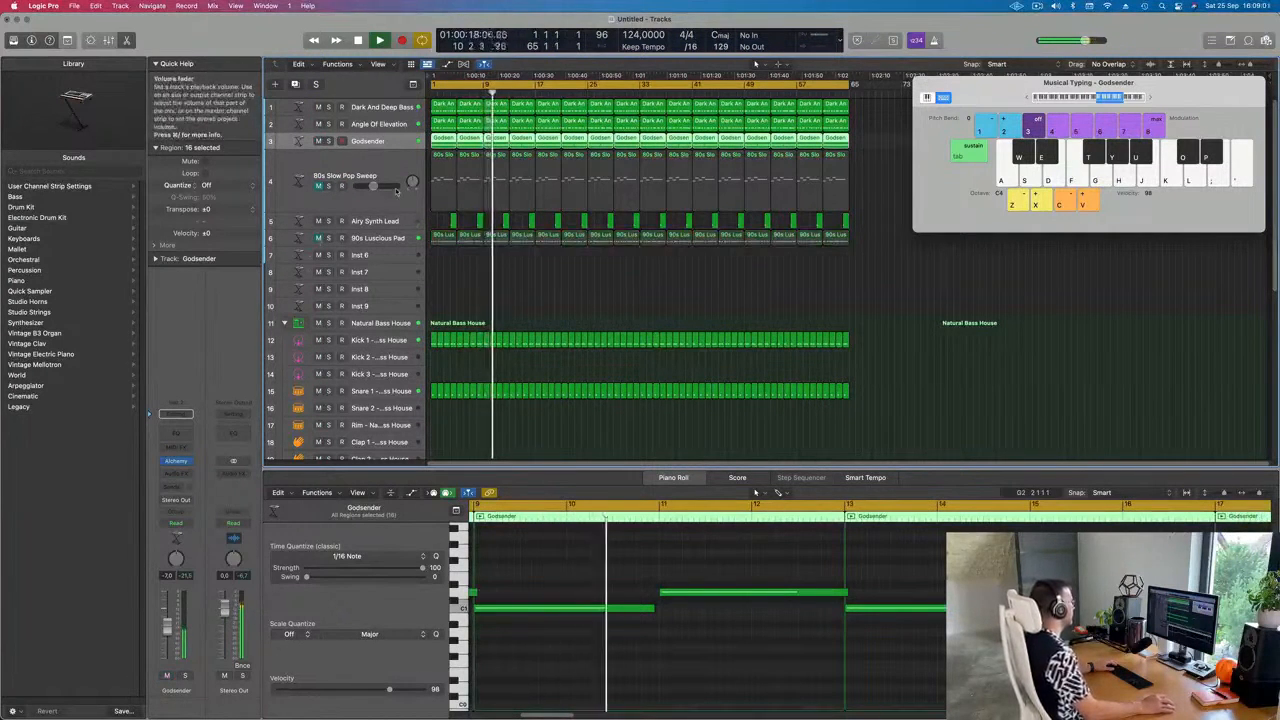
left_click(395, 221)
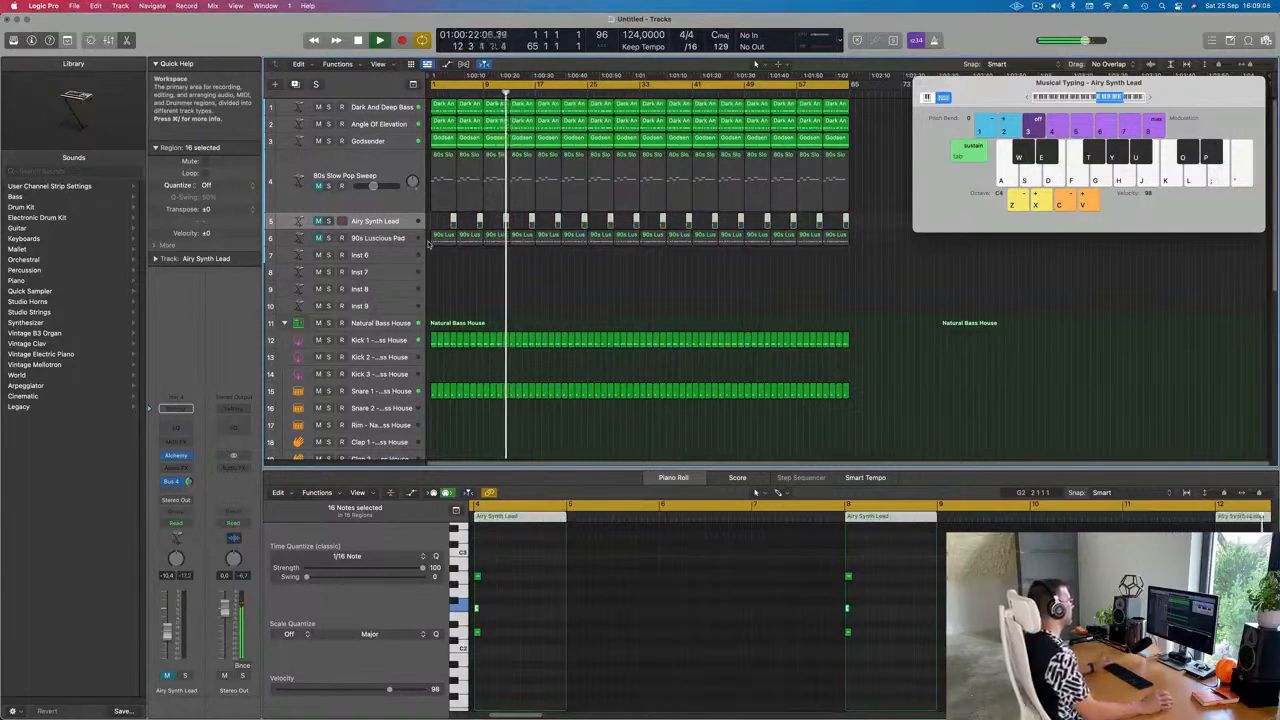
- Duplicate the Godsender track and move its first region, bars 1 to 5, onto the new track
left_click(390, 141)
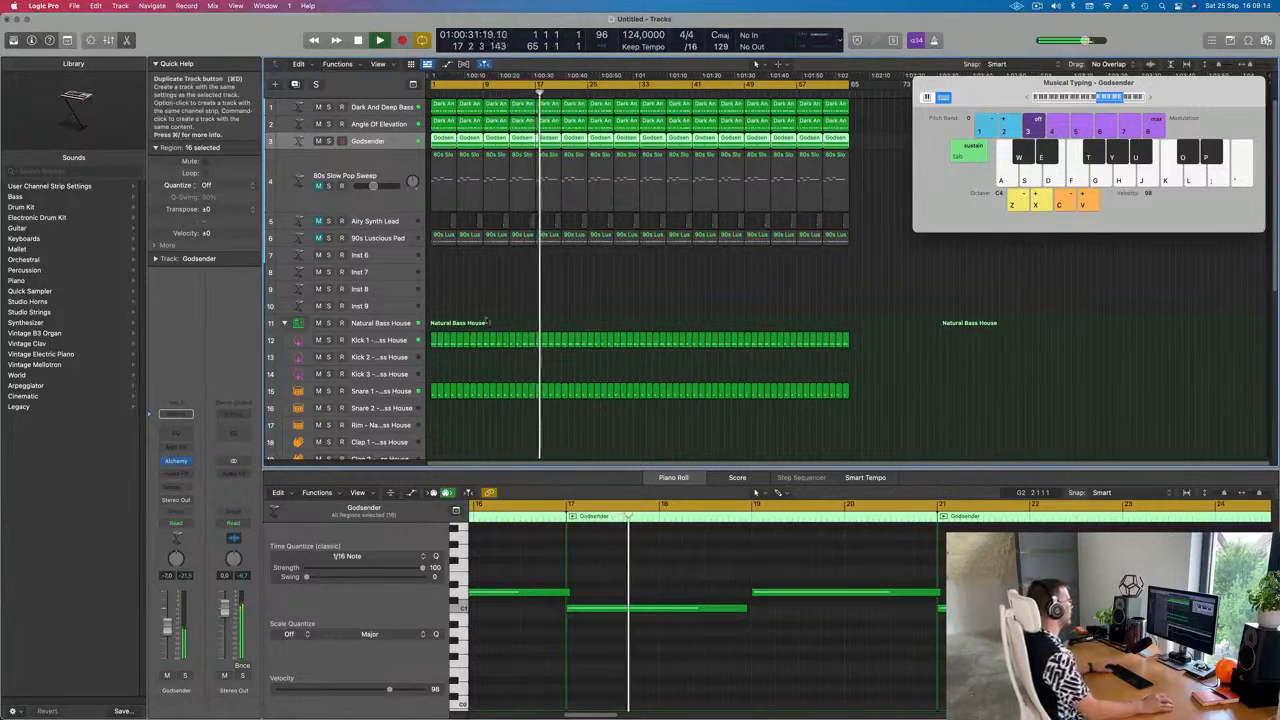
key("super+d")
left_click(444, 142)
left_click_drag(444, 142, 444, 159)
- Align the ends of the region's two notes to the bar lines and copy both notes one octave higher
left_click_drag(653, 607, 657, 607)
left_click(812, 594)
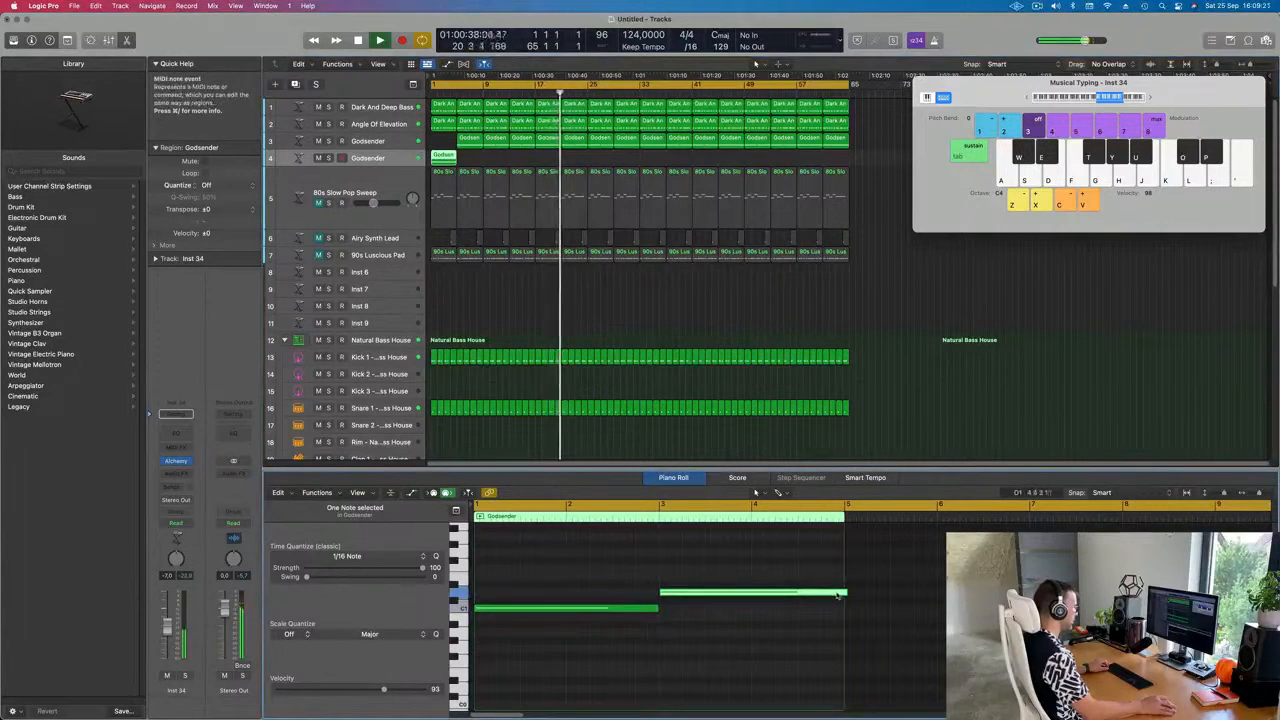
scroll(800, 610, "up", 2)
left_click_drag(572, 615, 629, 553)
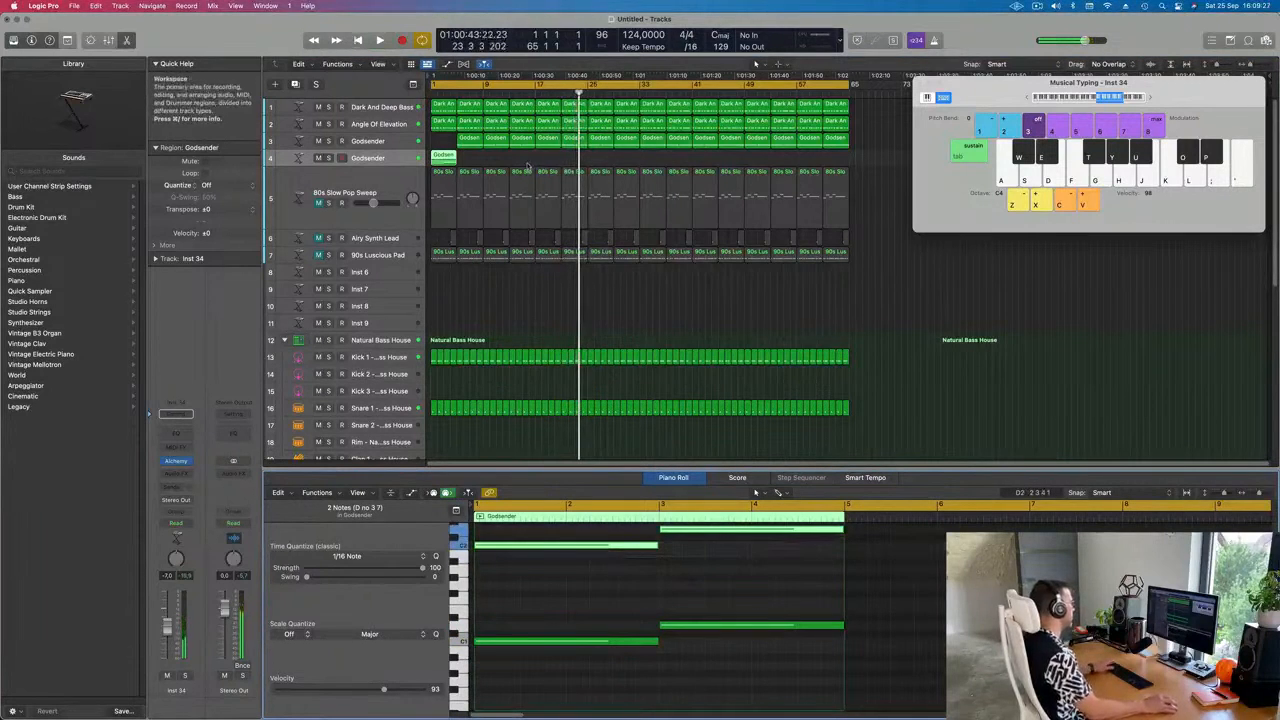
- Copy the edited region back to bar 1 of the original Godsender track and restart playback from the beginning
left_click_drag(445, 155, 446, 147)
key("space")
left_click(443, 157)
key("Return")
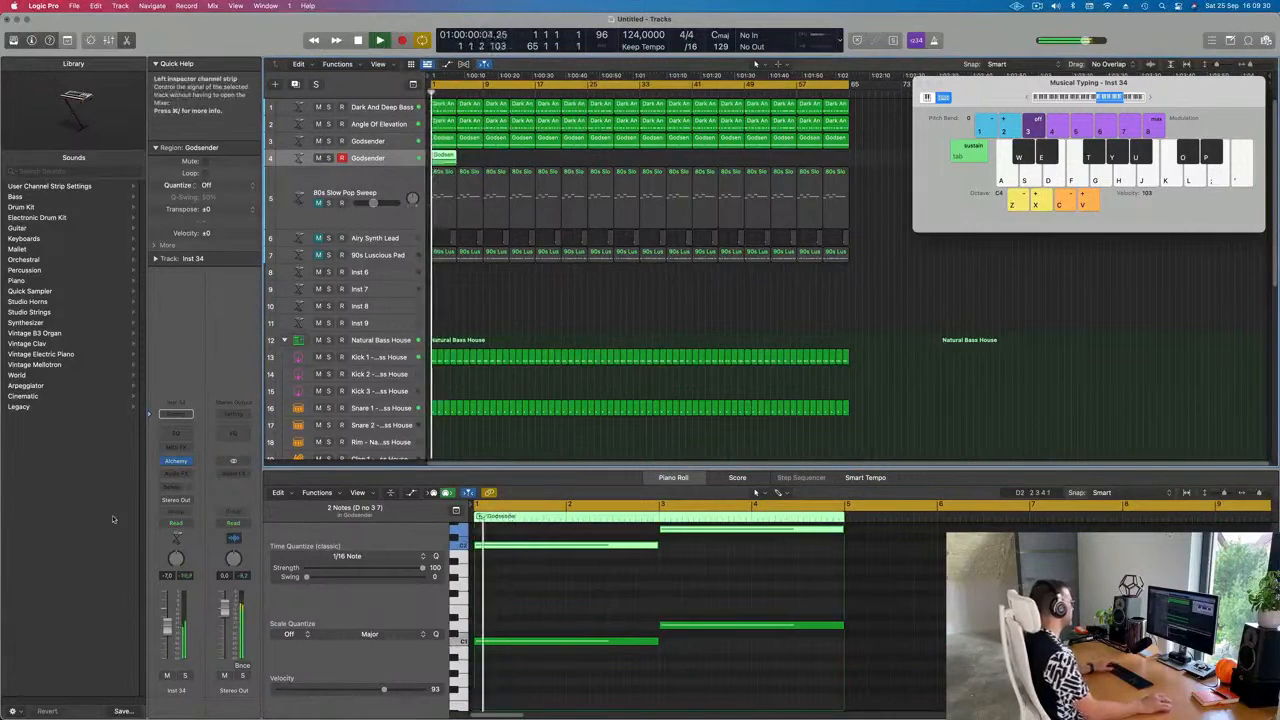
- Add an Arpeggiator MIDI effect to the duplicated Godsender track and move its window clear of the arrangement
left_click(184, 448)
left_click(197, 378)
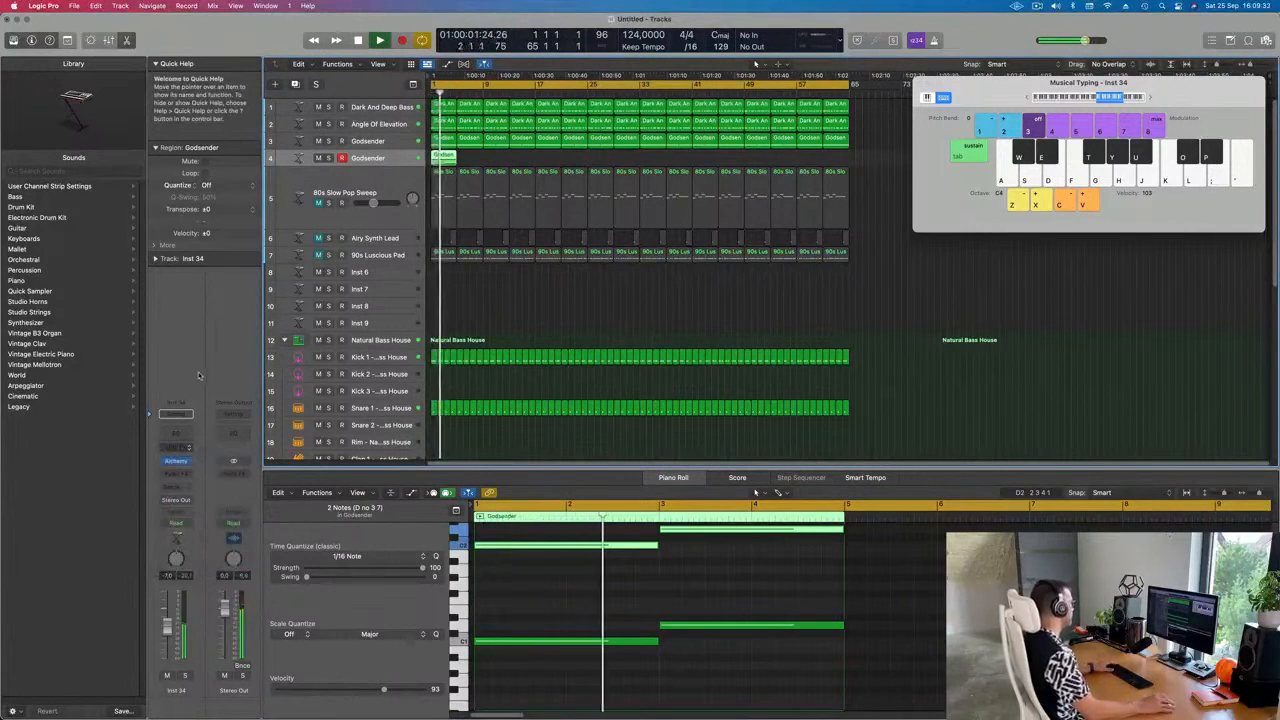
left_click_drag(664, 85, 1014, 149)
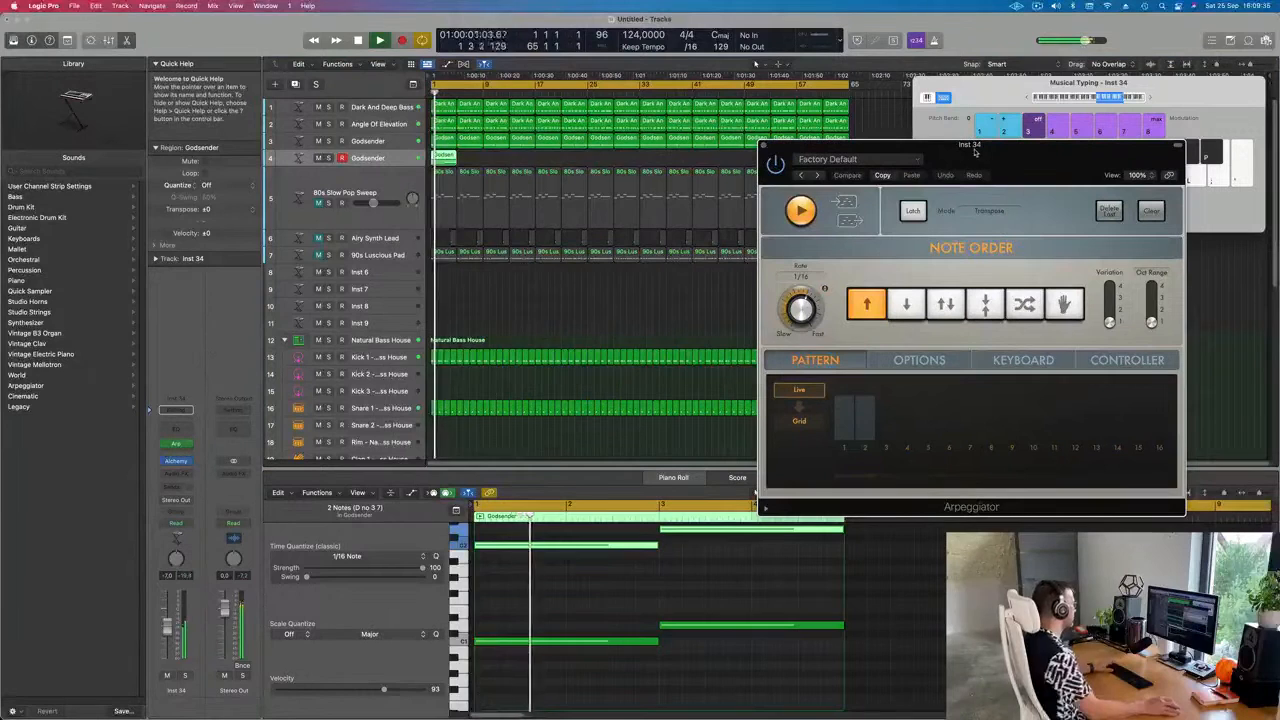
- Open Alchemy on the duplicated track, load the Flute Step preset from the Keys category and play it back
left_click(176, 461)
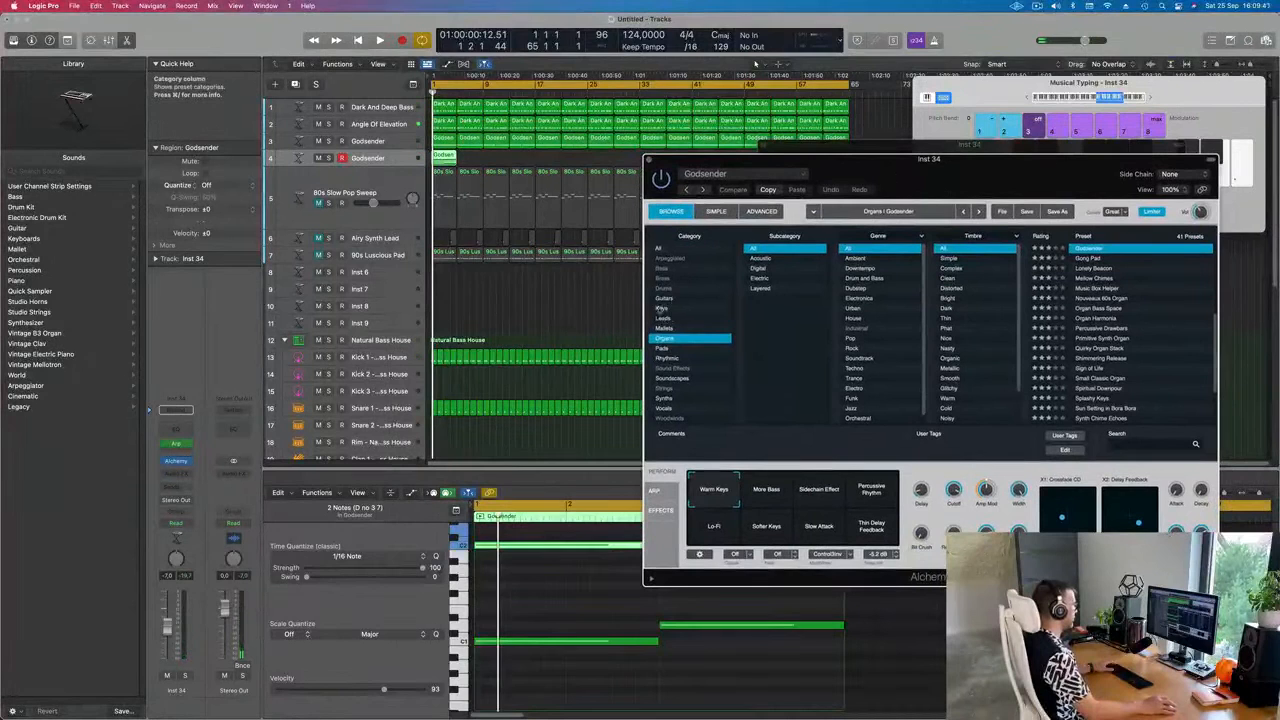
scroll(1104, 389, "down", 5)
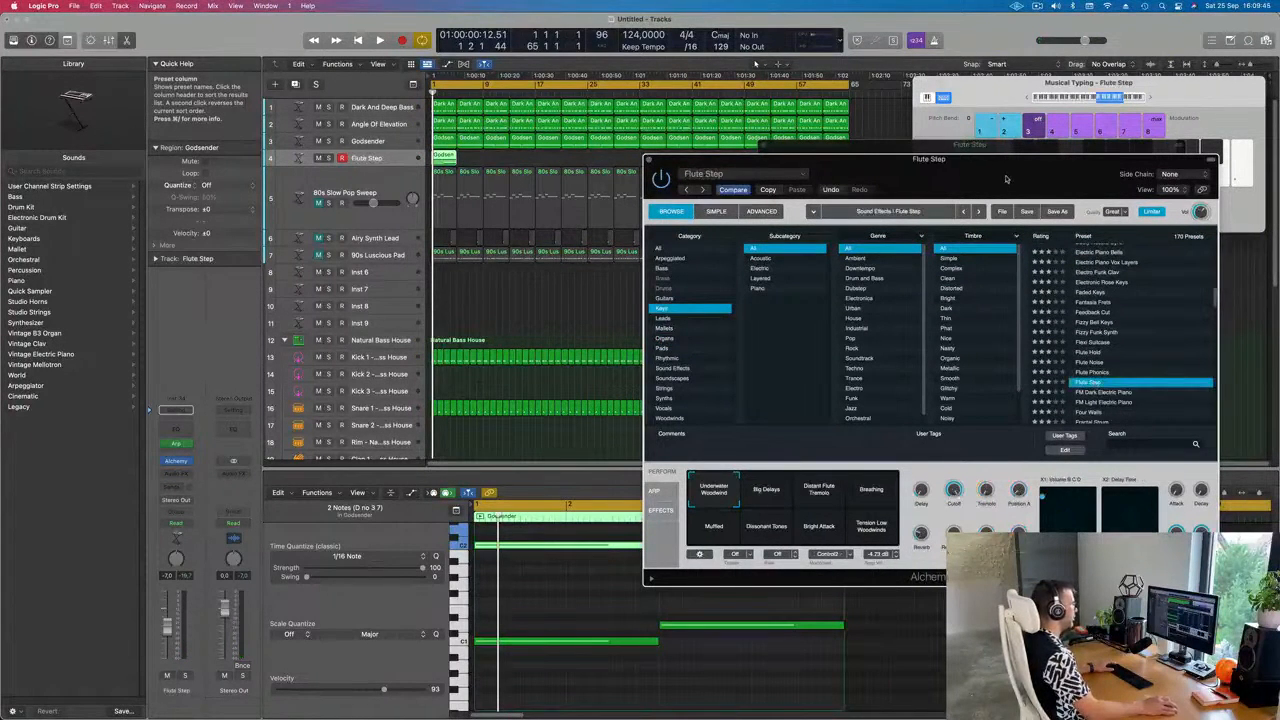
key("space")
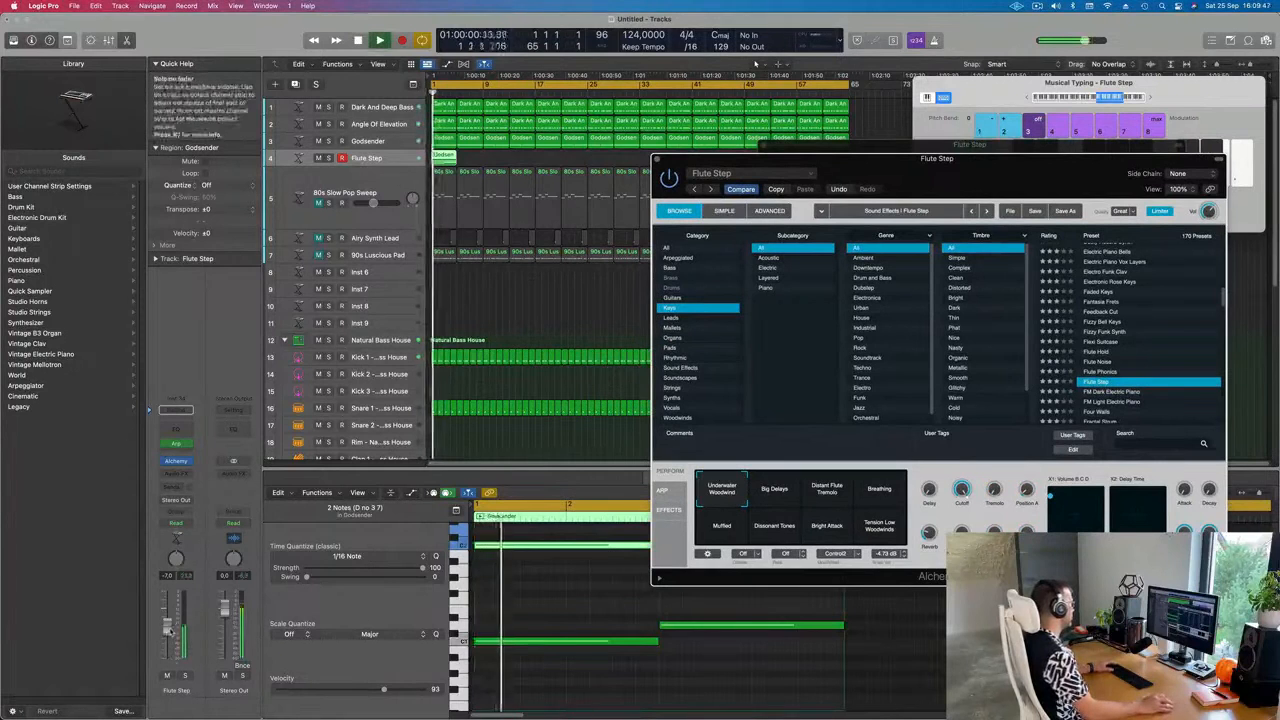
- Delete the lower-octave notes from the duplicated track's region and raise the track's volume to about -3.9 dB
left_click(585, 637)
key("Delete")
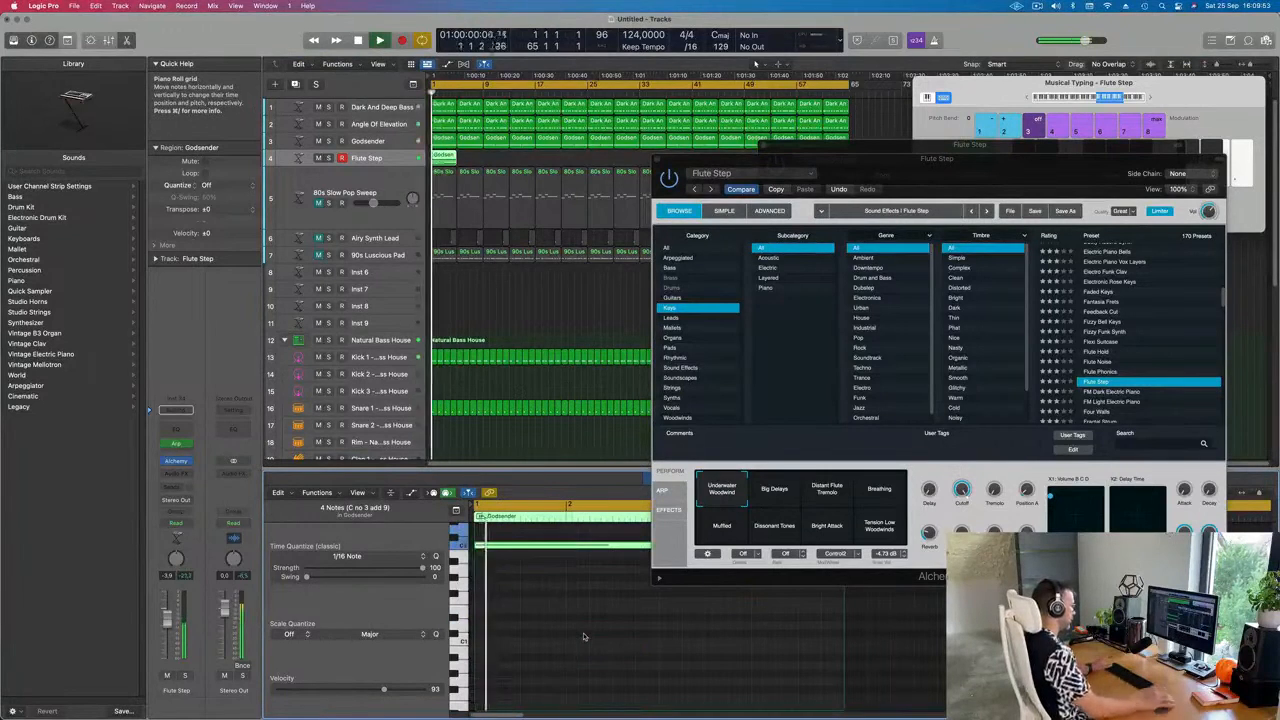
- Load the FM Dark Electric Piano preset in Alchemy, restart playback and solo the track
left_click(1110, 392)
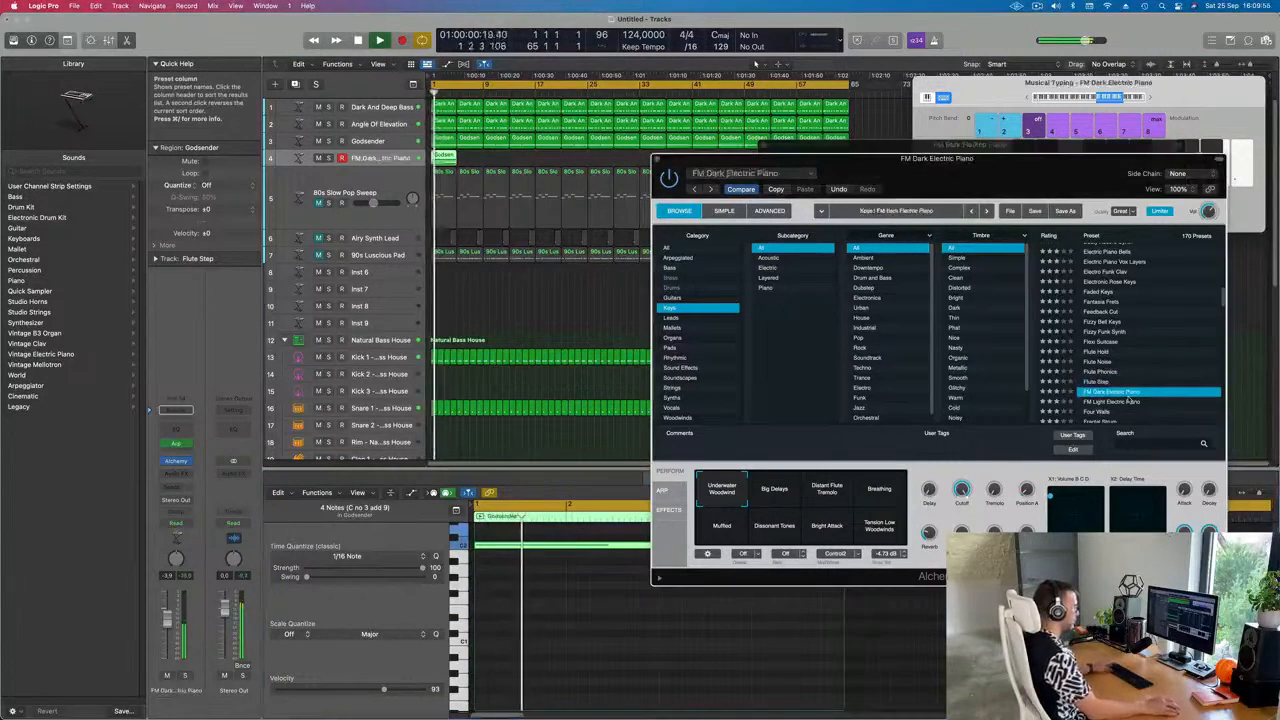
key("space")
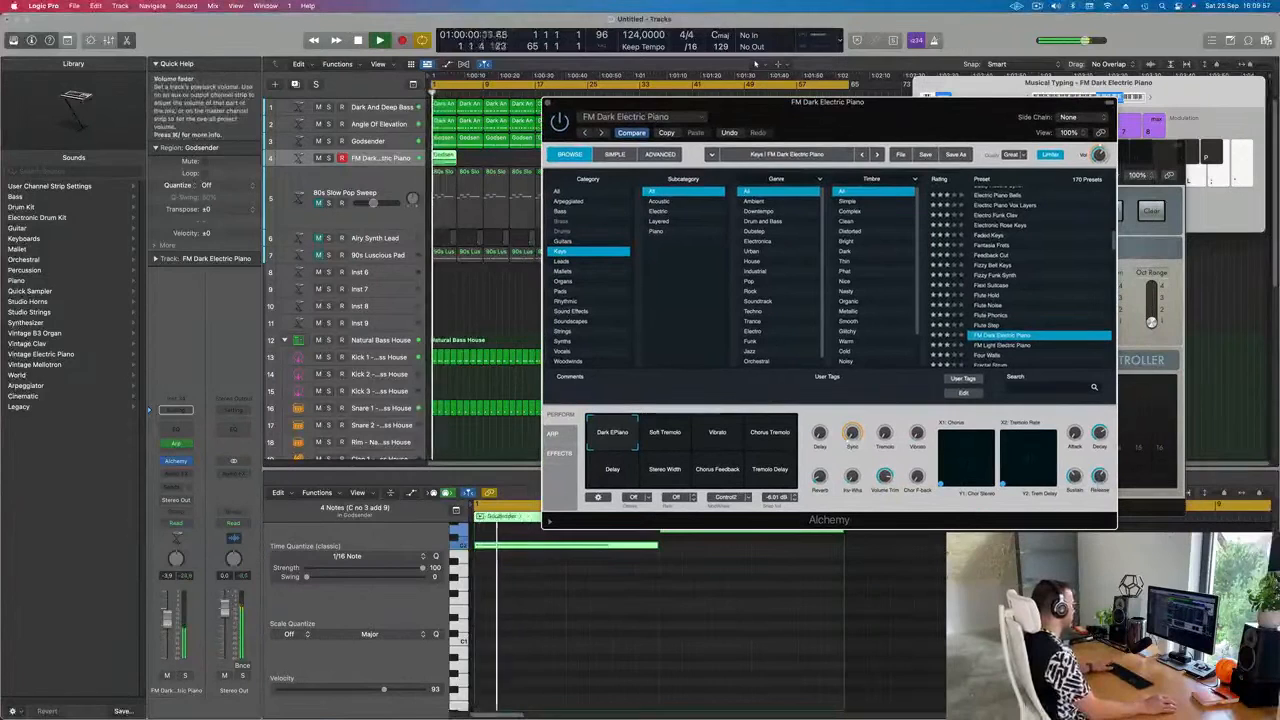
left_click(185, 676)
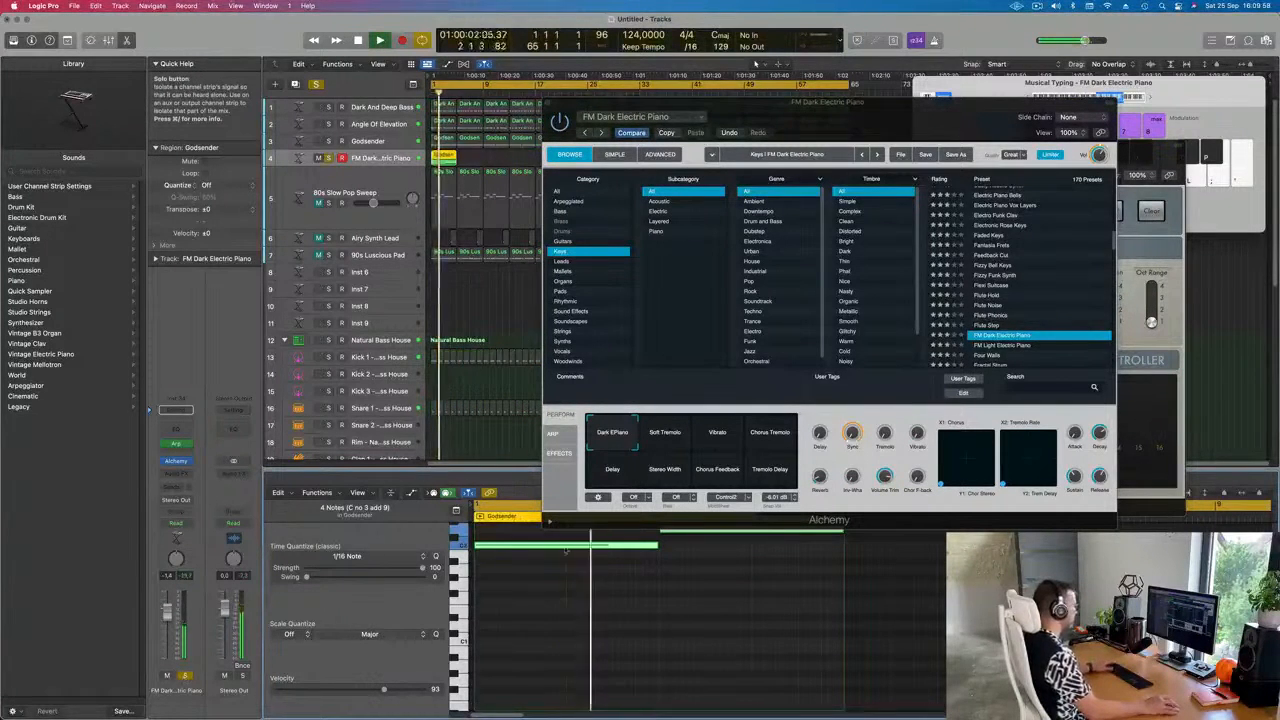
- Unsolo the duplicated track and audition the Gentle Sine Bells and Hammered Mallets presets in Alchemy
left_click(185, 676)
scroll(990, 335, "down", 2)
scroll(992, 364, "down", 3)
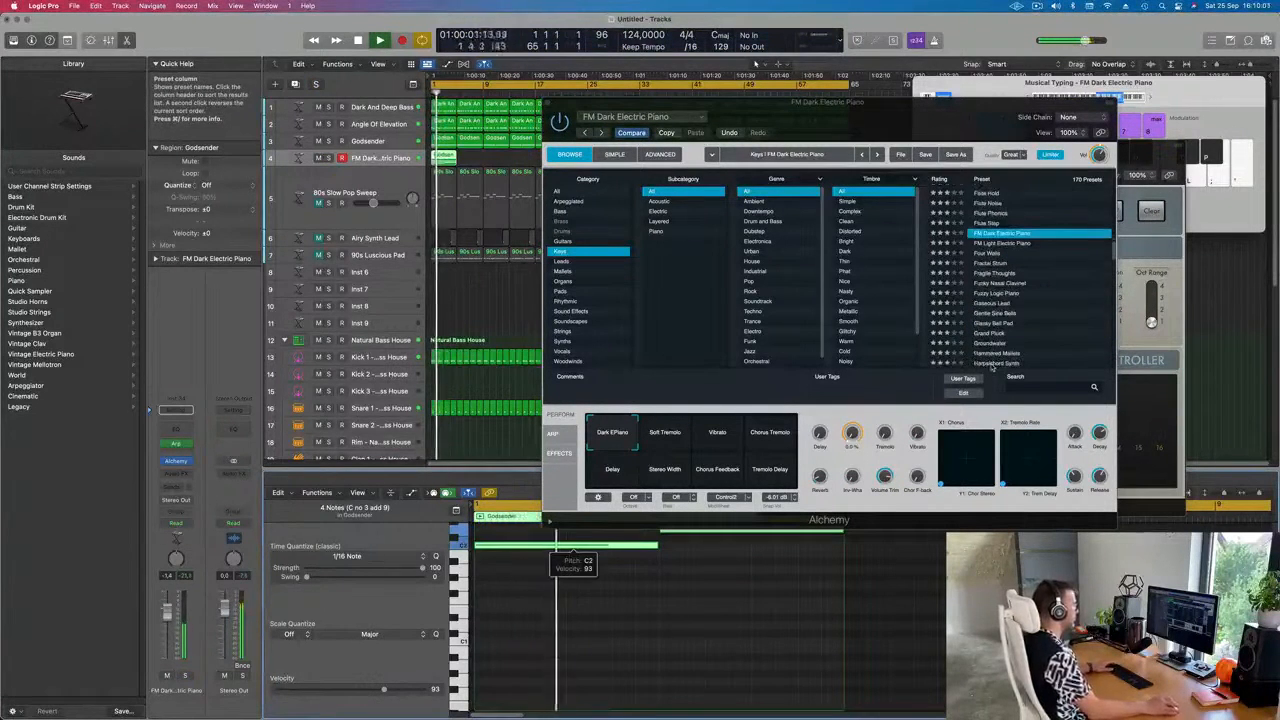
left_click(1010, 302)
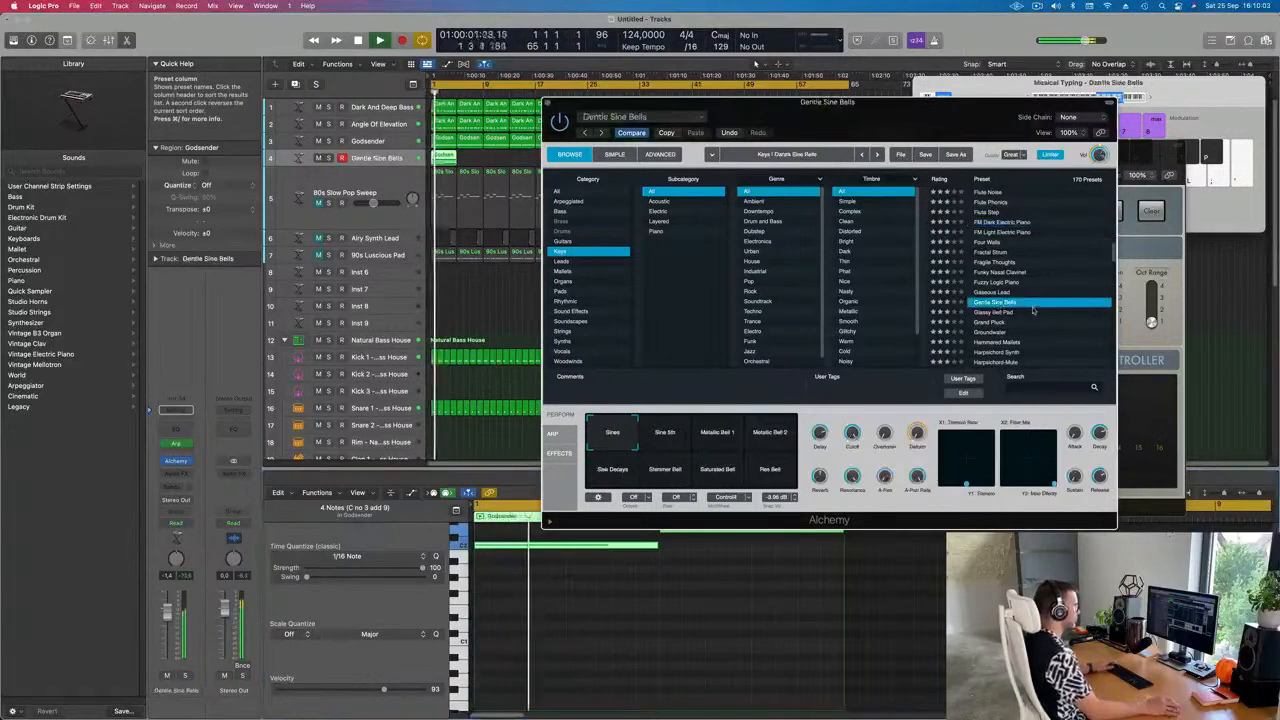
scroll(1024, 314, "down", 1)
left_click(995, 312)
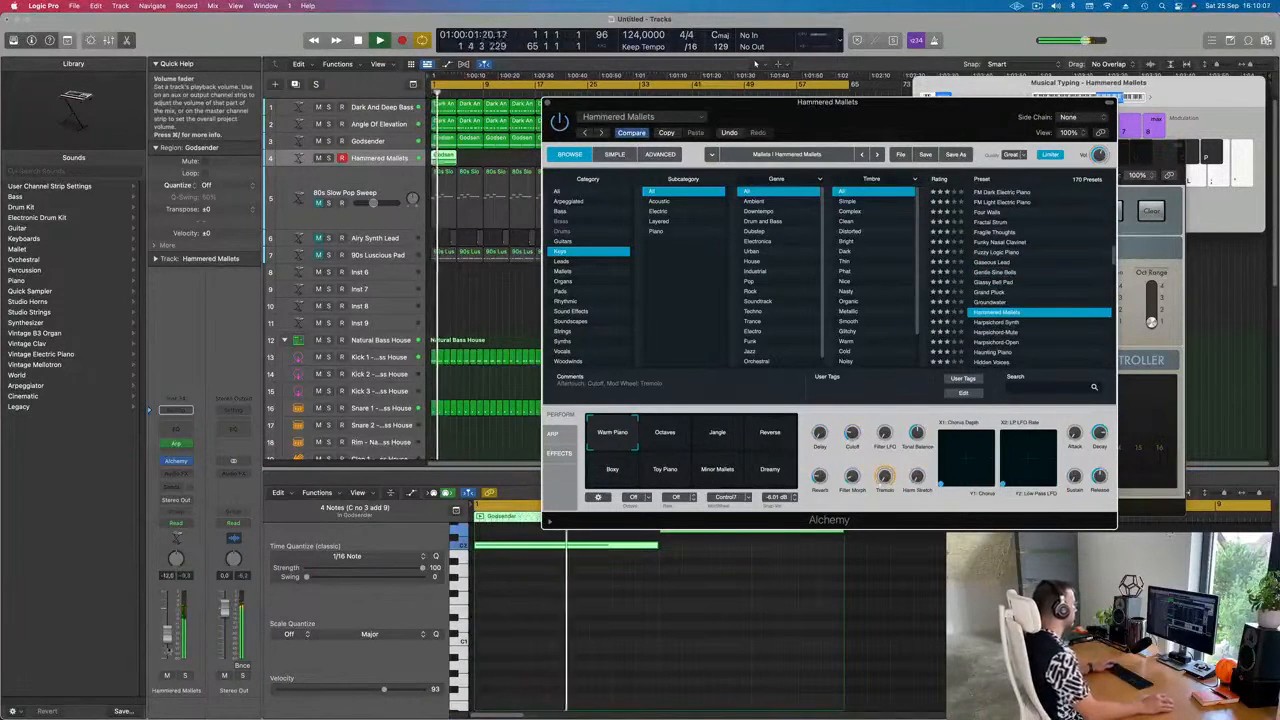
- Replace Alchemy on the duplicated track with a stereo Retro Synth and shift its window aside
left_click(170, 460)
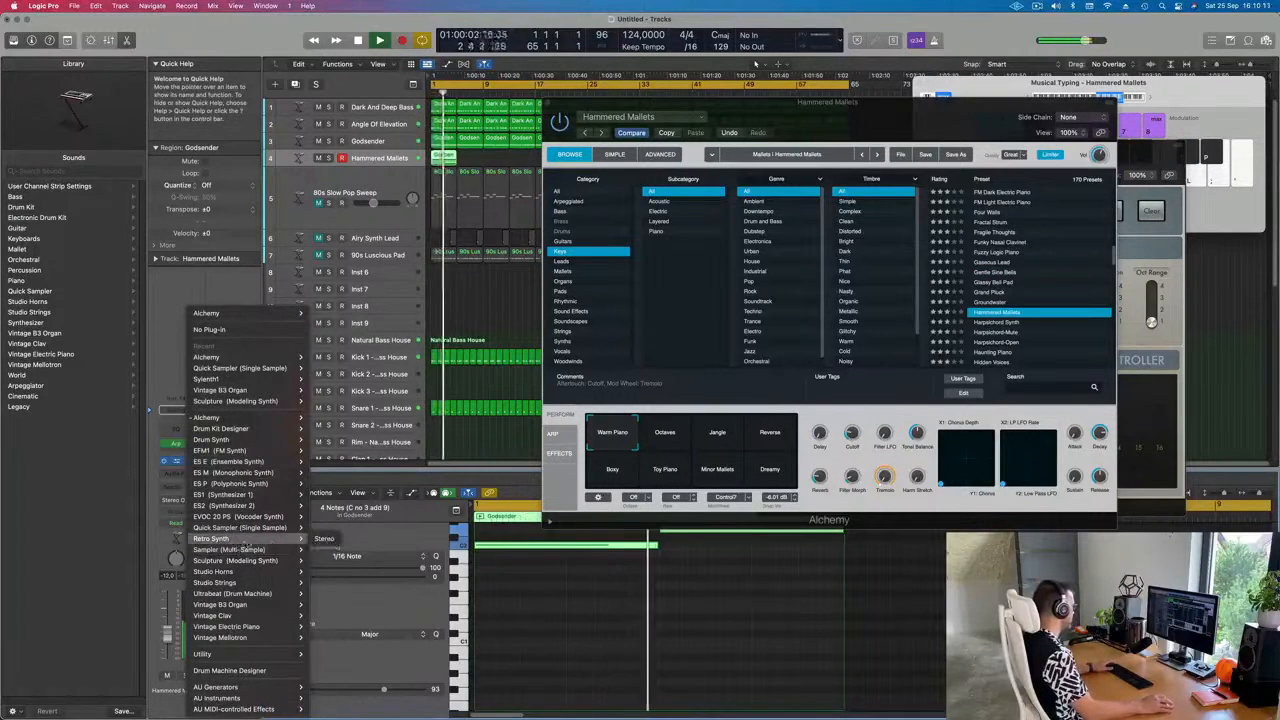
left_click(323, 539)
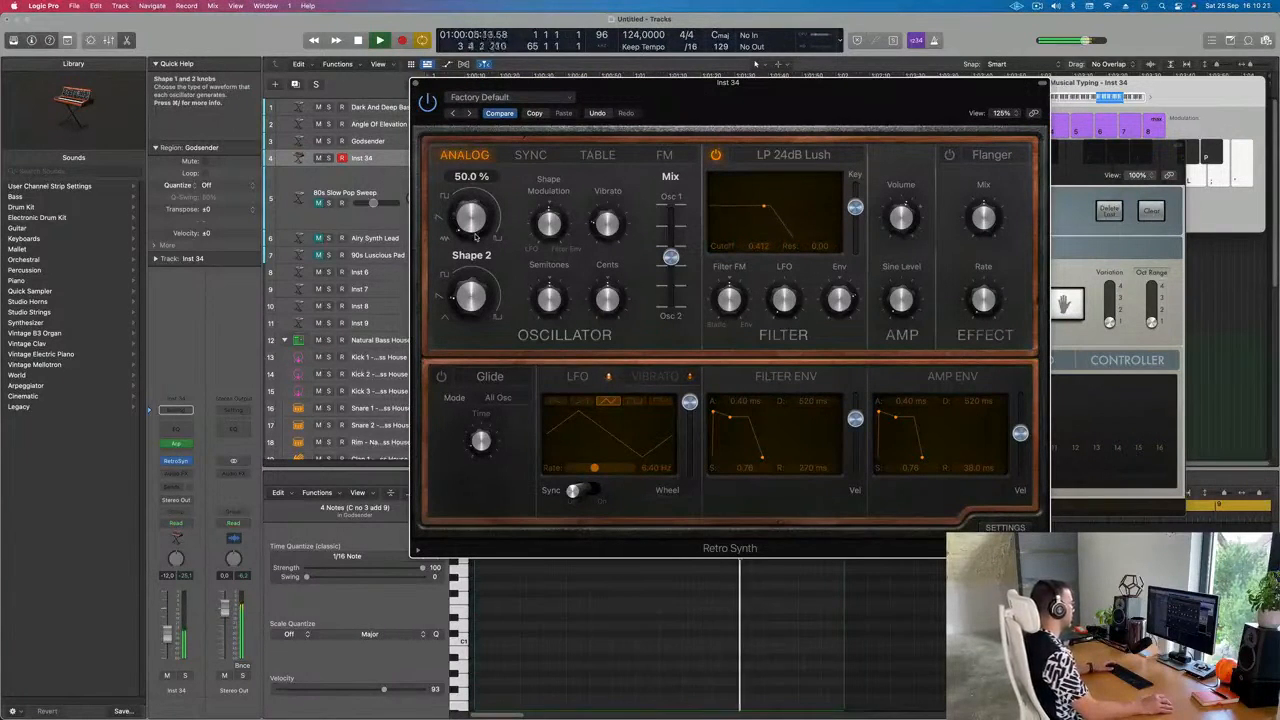
left_click_drag(708, 110, 633, 83)
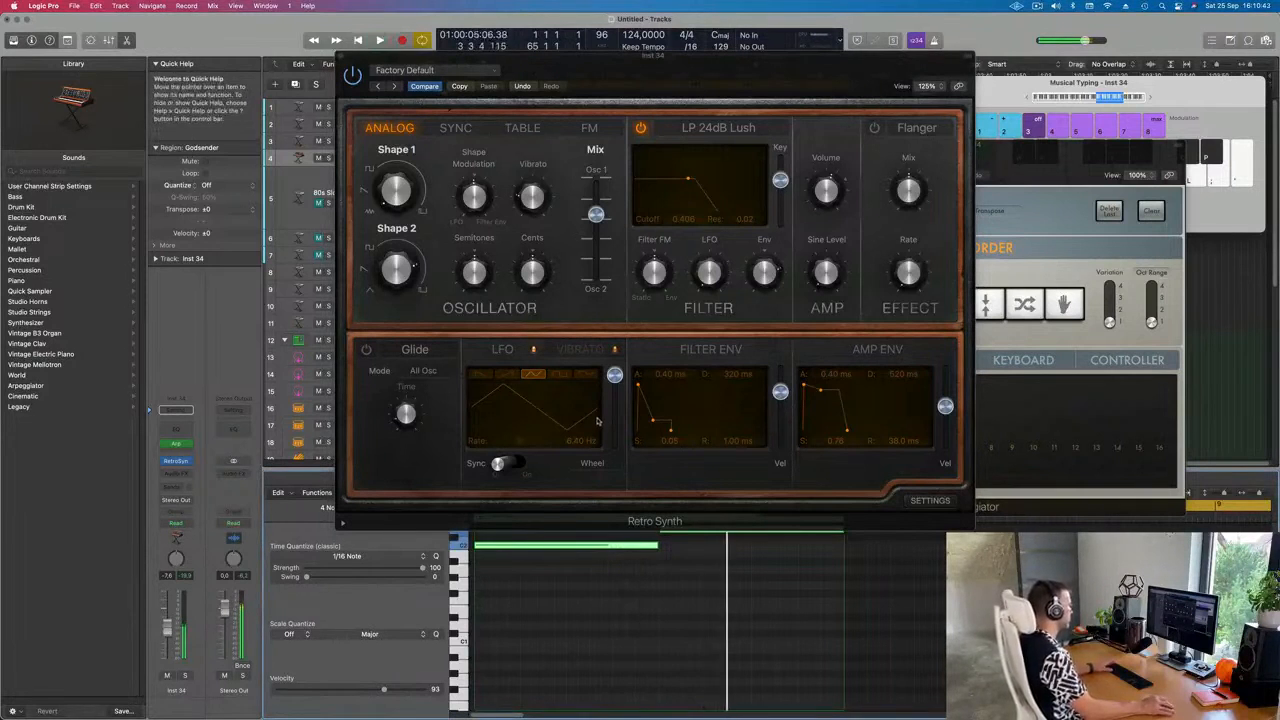
- Shorten Retro Synth's filter envelope with sustain at 0.00, raise the track volume to about -6.4 dB and close the synth window
mouse_move(653, 424)
left_mouse_down()
mouse_move(654, 438)
mouse_move(674, 432)
mouse_move(652, 434)
left_mouse_up()
left_click_drag(167, 627, 167, 628)
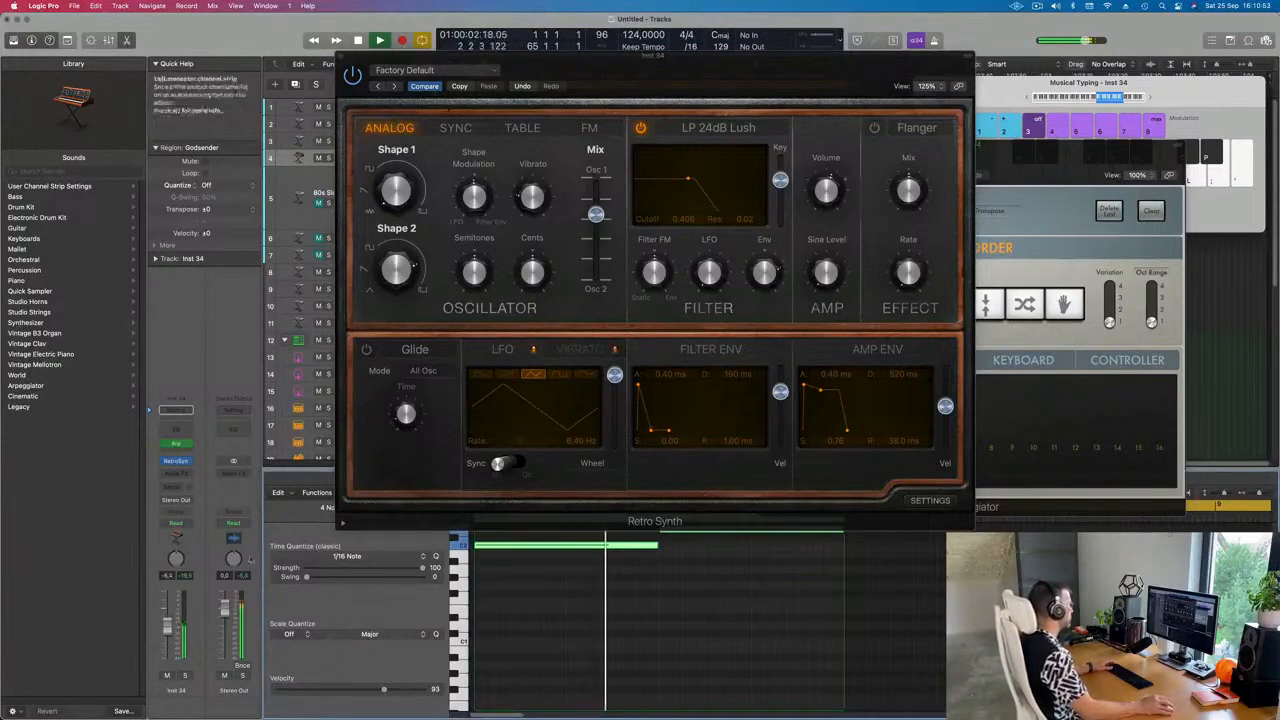
left_click_drag(618, 51, 757, 66)
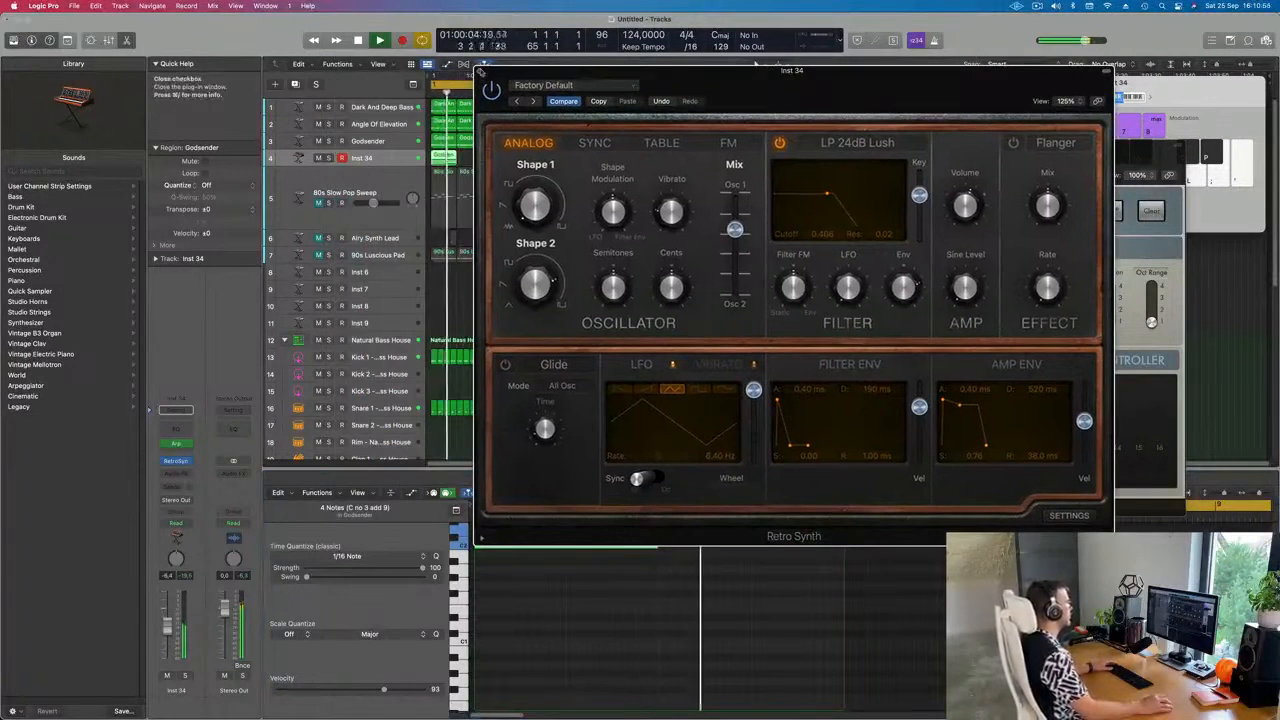
left_click(481, 71)
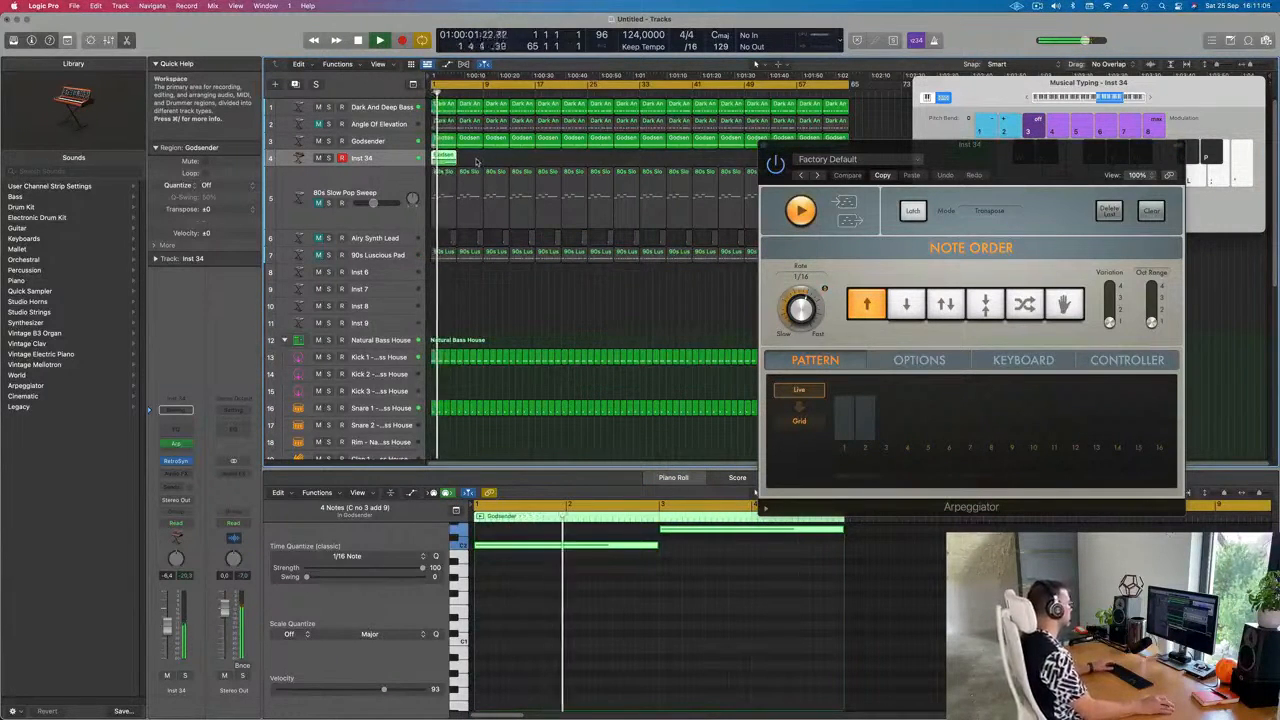
- Mute the Dark And Deep Bass track and repeat the arpeggiated Inst 34 region until it spans the whole arrangement
left_click(368, 107)
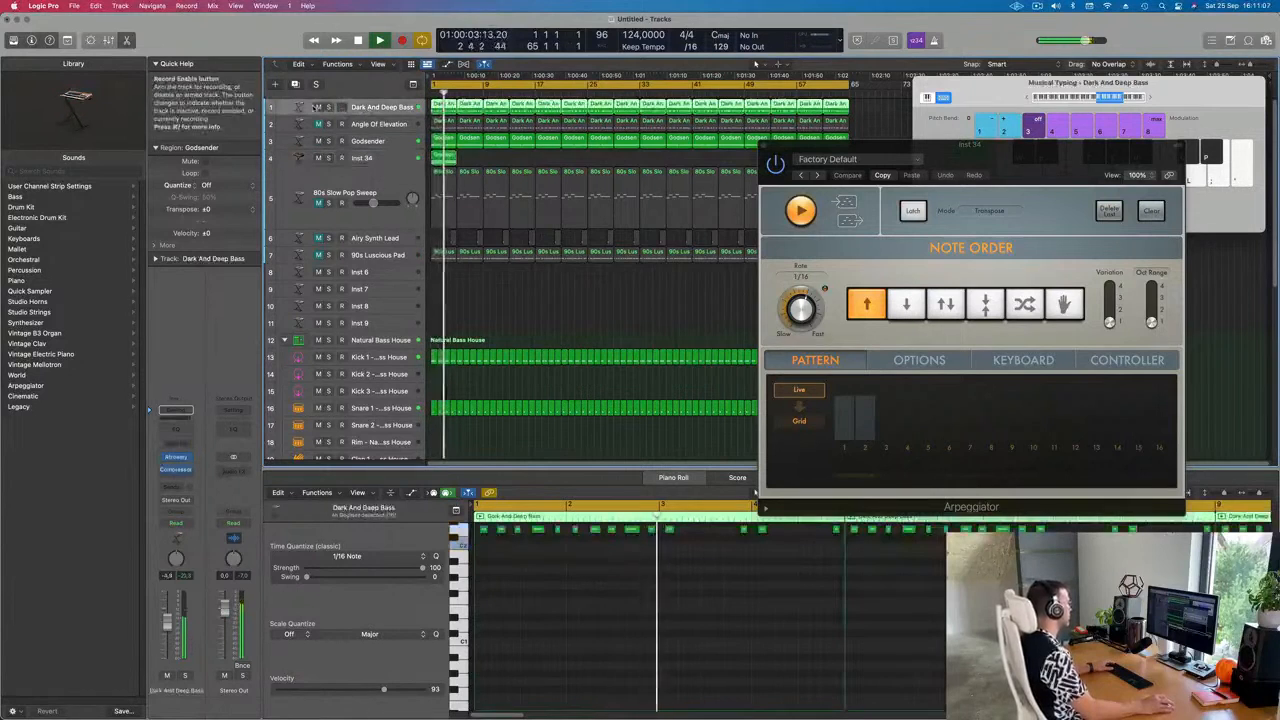
left_click(442, 156)
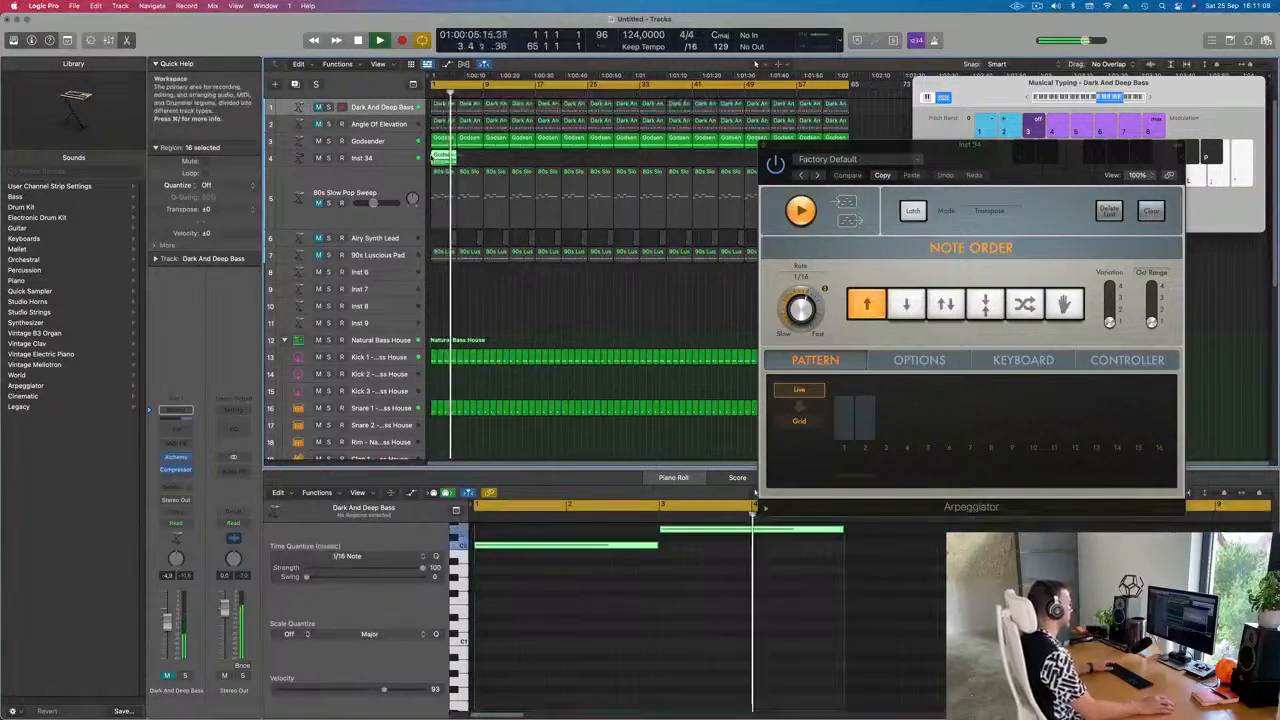
key("super+r")
key("super+r")
key("super+r")
key("super+r")
key("super+r")
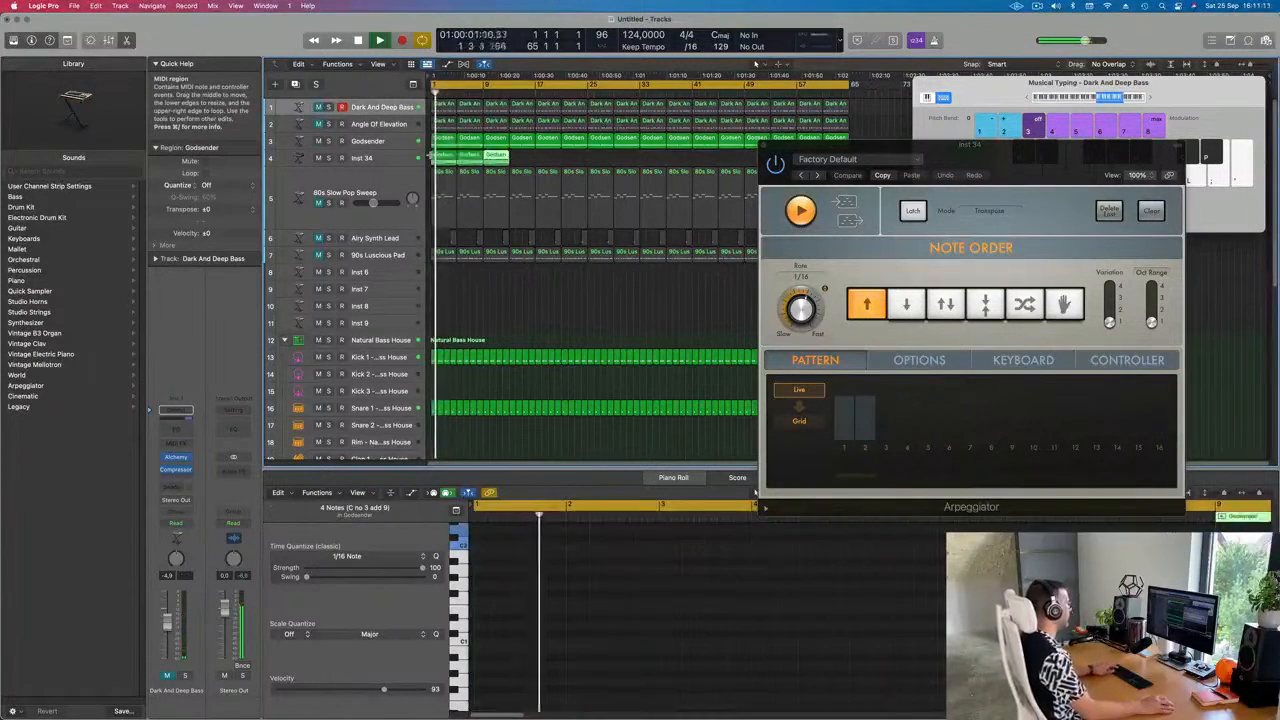
left_click_drag(903, 147, 969, 270)
left_click(414, 157)
key("super+r")
left_click_drag(750, 152, 645, 160)
key("super+r")
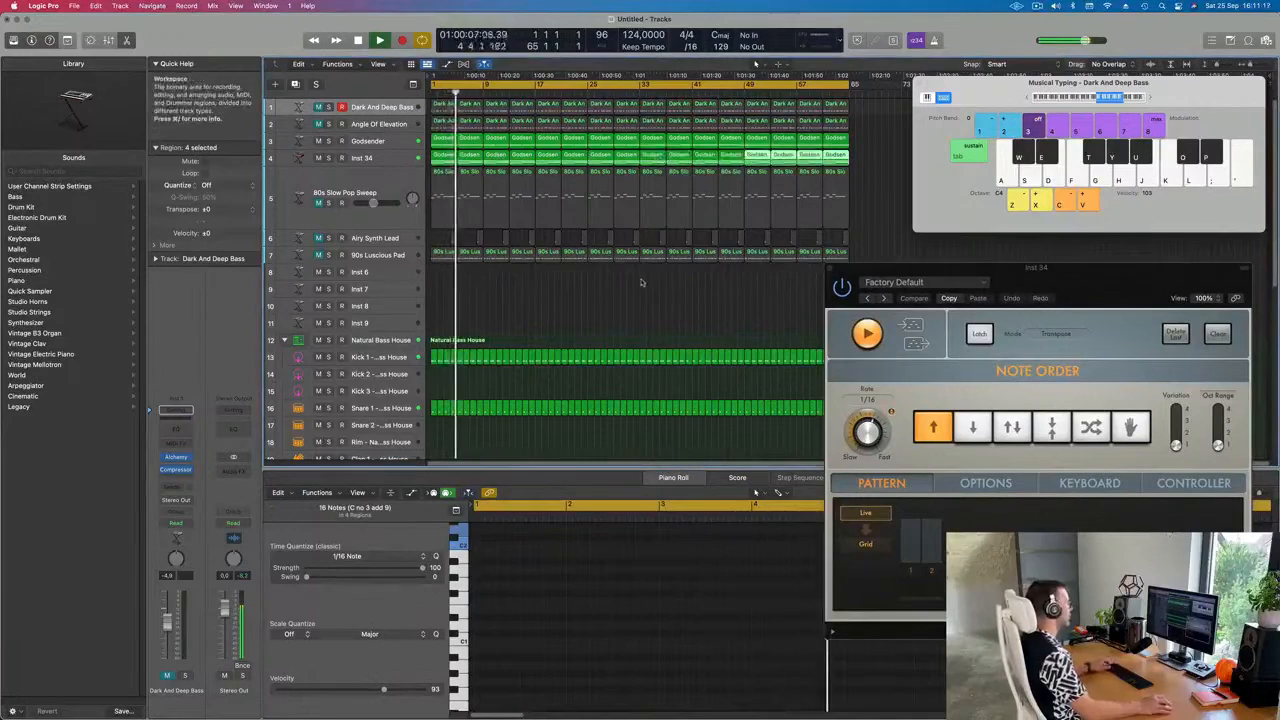
- Name and color all regions in the arrangement by their tracks, then clear the selection
key("super+a")
right_click(652, 172)
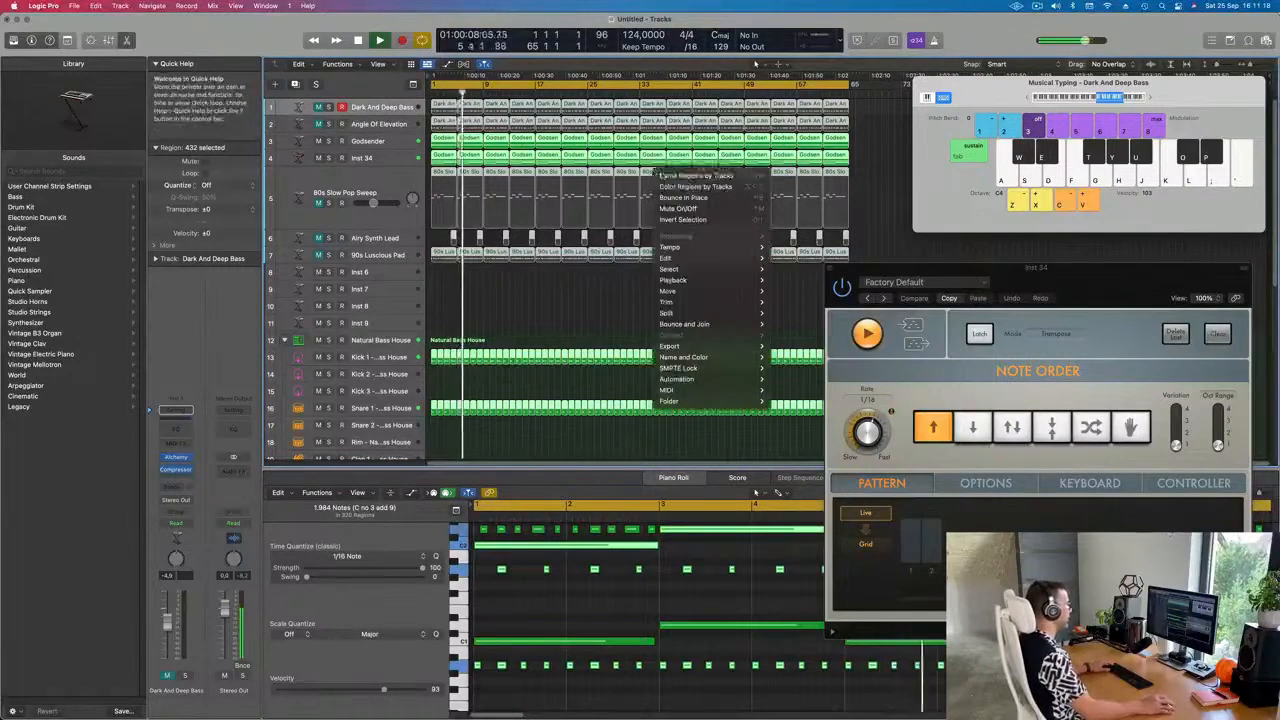
left_click(690, 176)
right_click(652, 172)
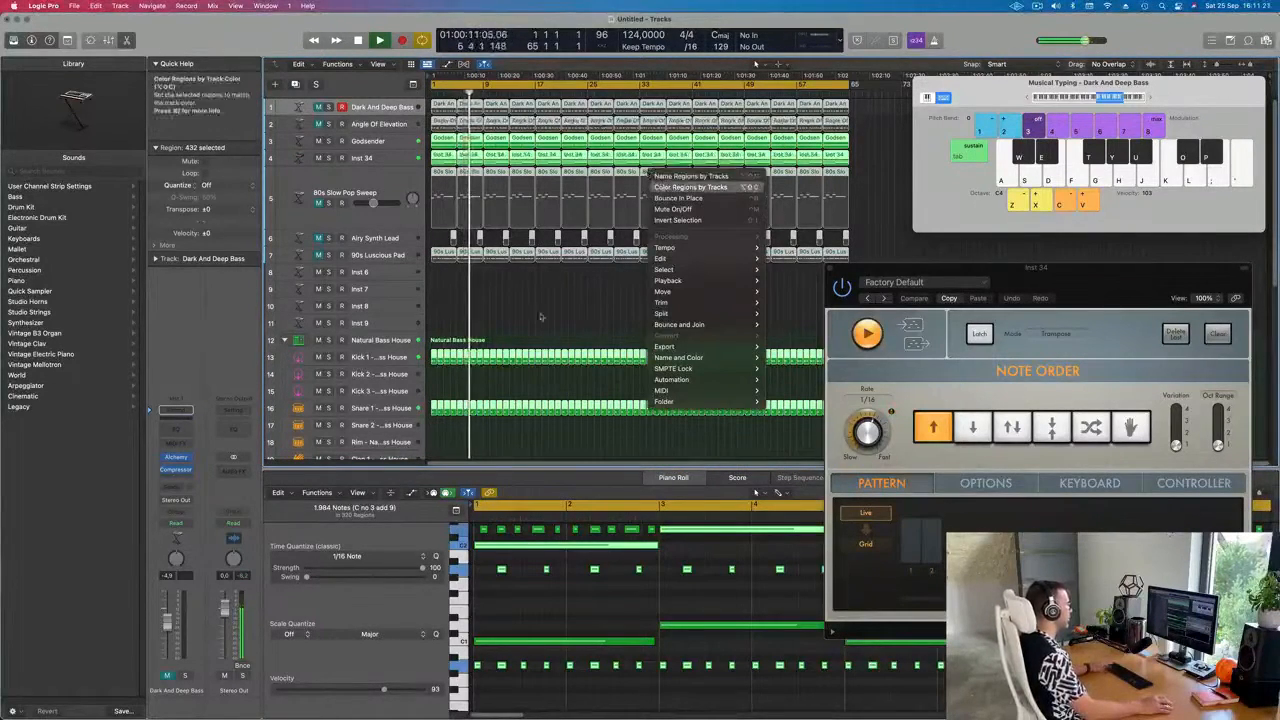
left_click(690, 187)
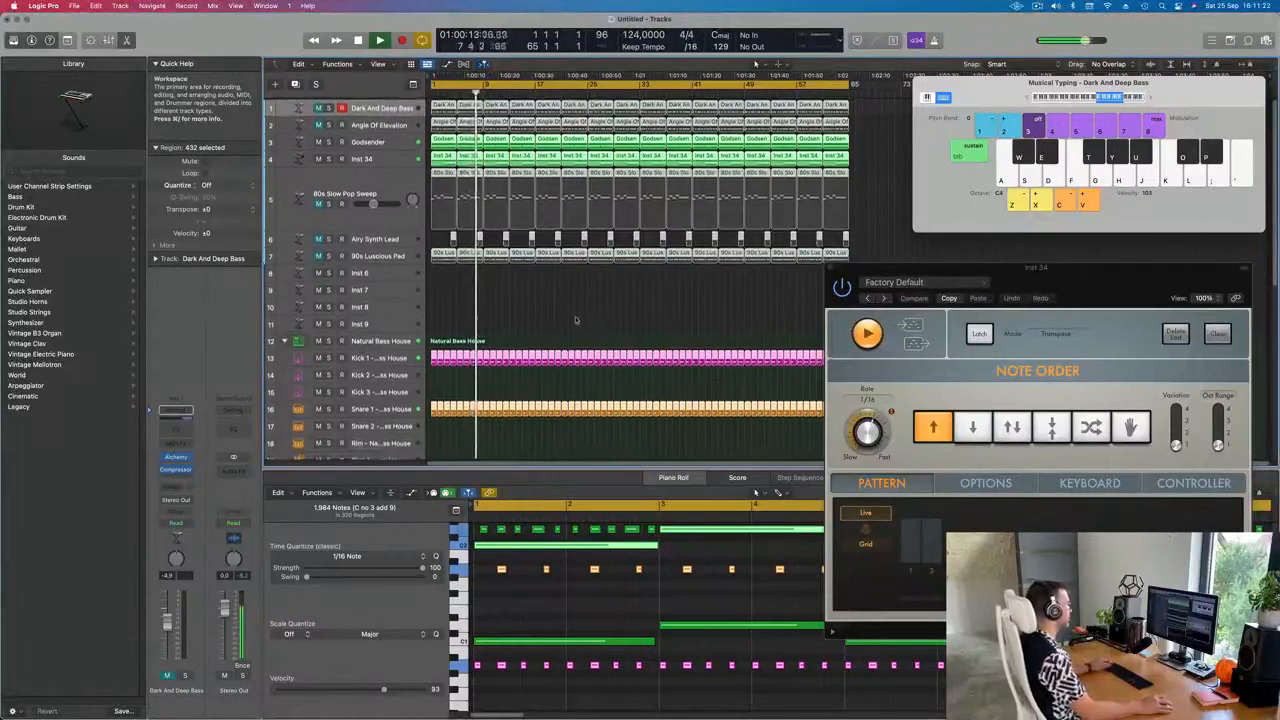
left_click(591, 321)
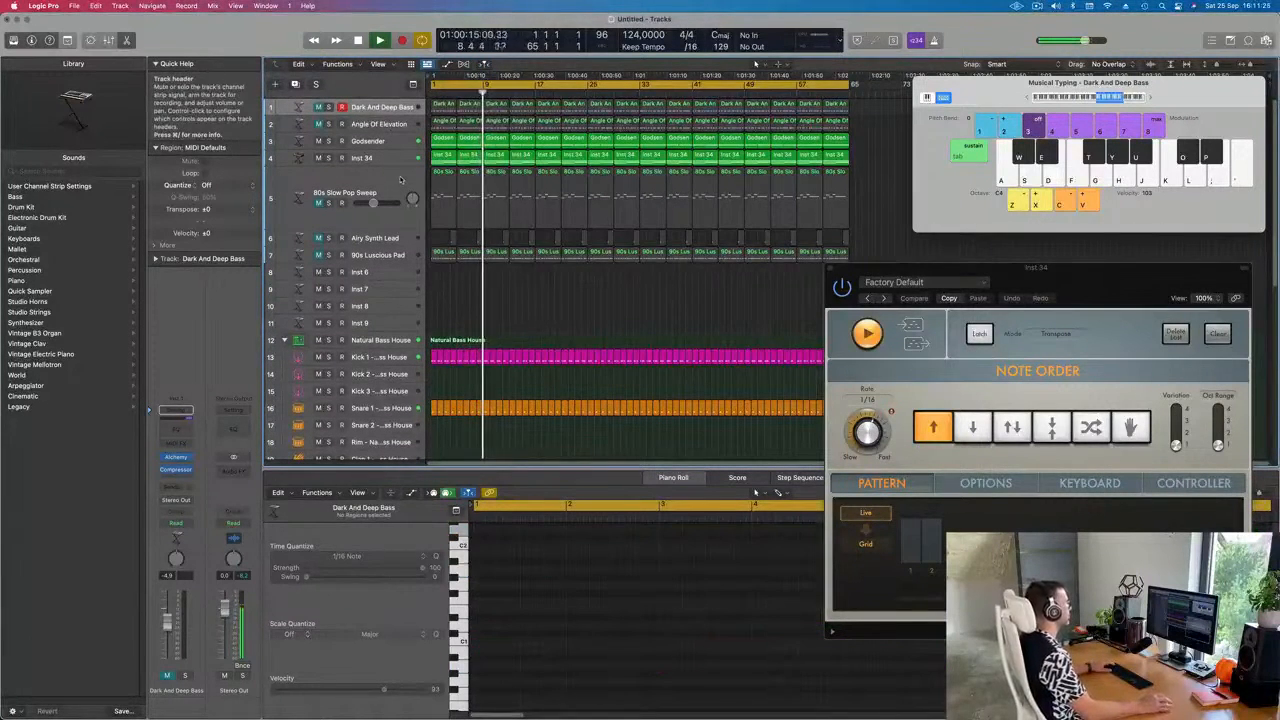
- Solo the Inst 34 track briefly to hear the arpeggiated part alone, then unsolo it
left_click(334, 160)
left_click(328, 158)
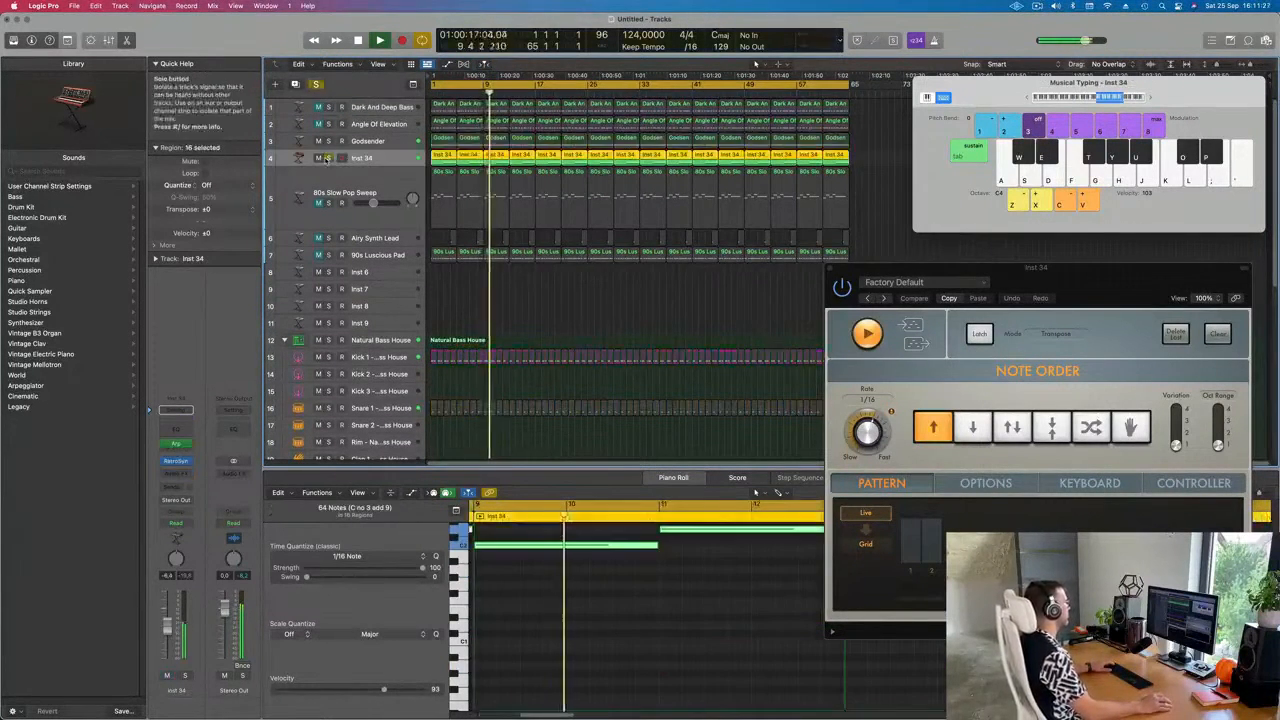
left_click(328, 158)
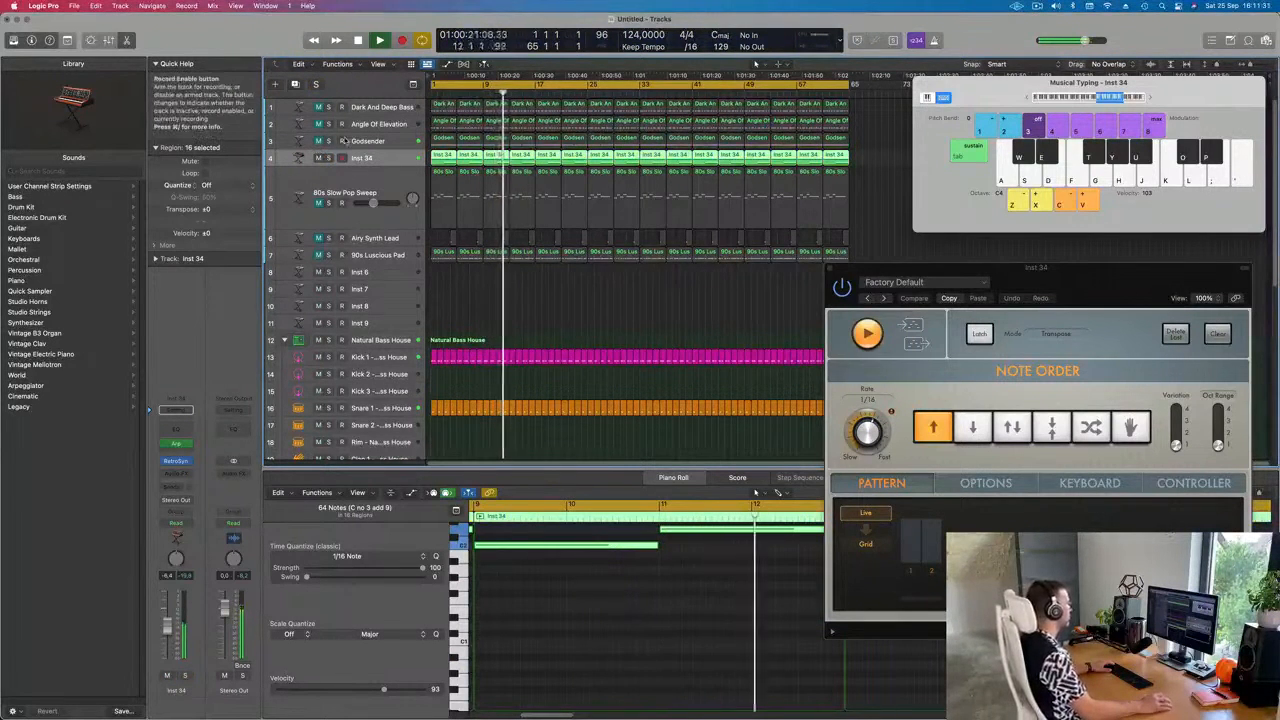
- Reopen Retro Synth on Inst 34, set the filter cutoff to about 0.296 and resonance to 0.24, and lower the filter's Key amount
left_click(175, 461)
left_click_drag(757, 63, 691, 52)
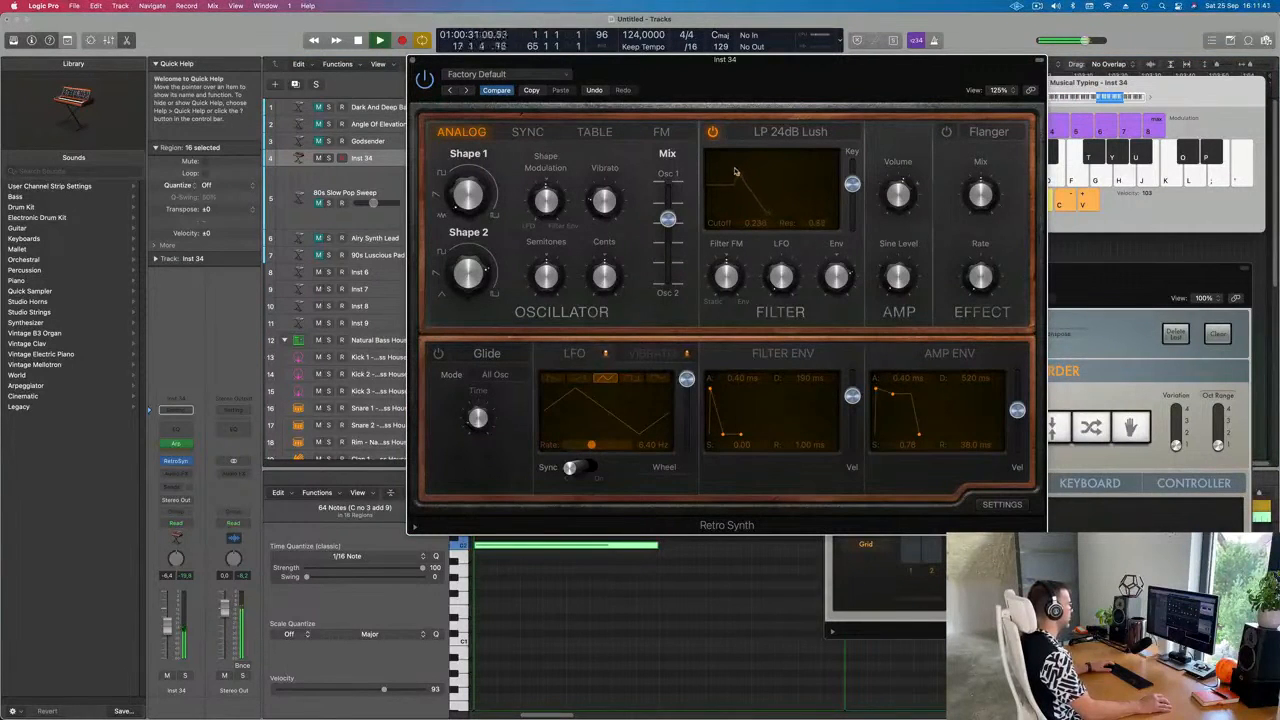
left_click_drag(762, 172, 784, 170)
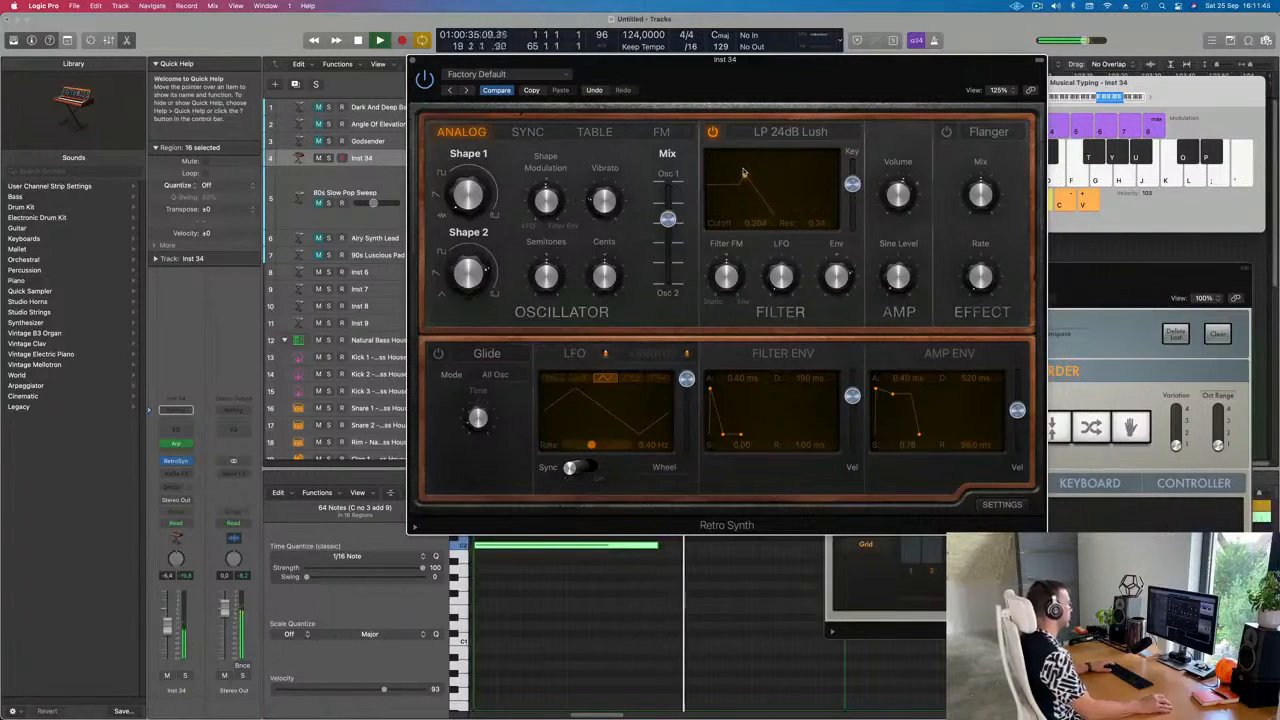
mouse_move(851, 184)
left_mouse_down()
mouse_move(852, 214)
mouse_move(852, 194)
left_mouse_up()
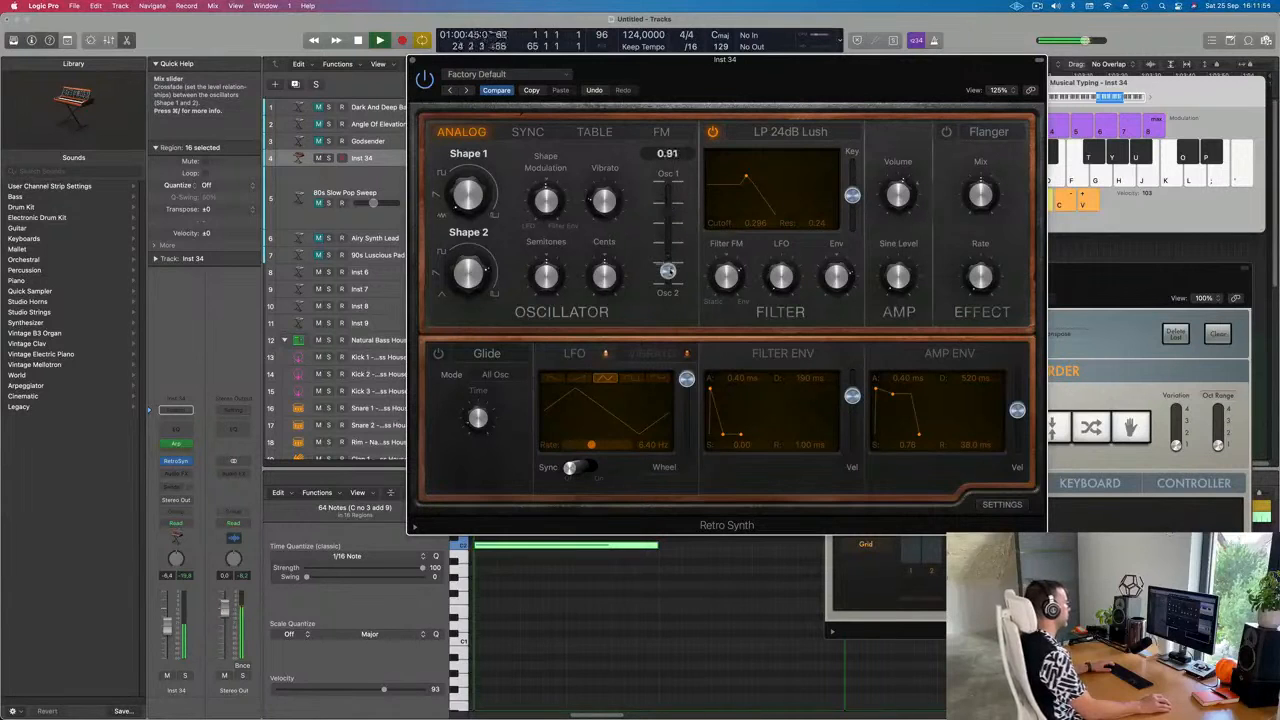
- Try different oscillator mix positions and the FM mode, return to Analog, and adjust the Shape 1 waveform
left_click_drag(667, 246, 667, 222)
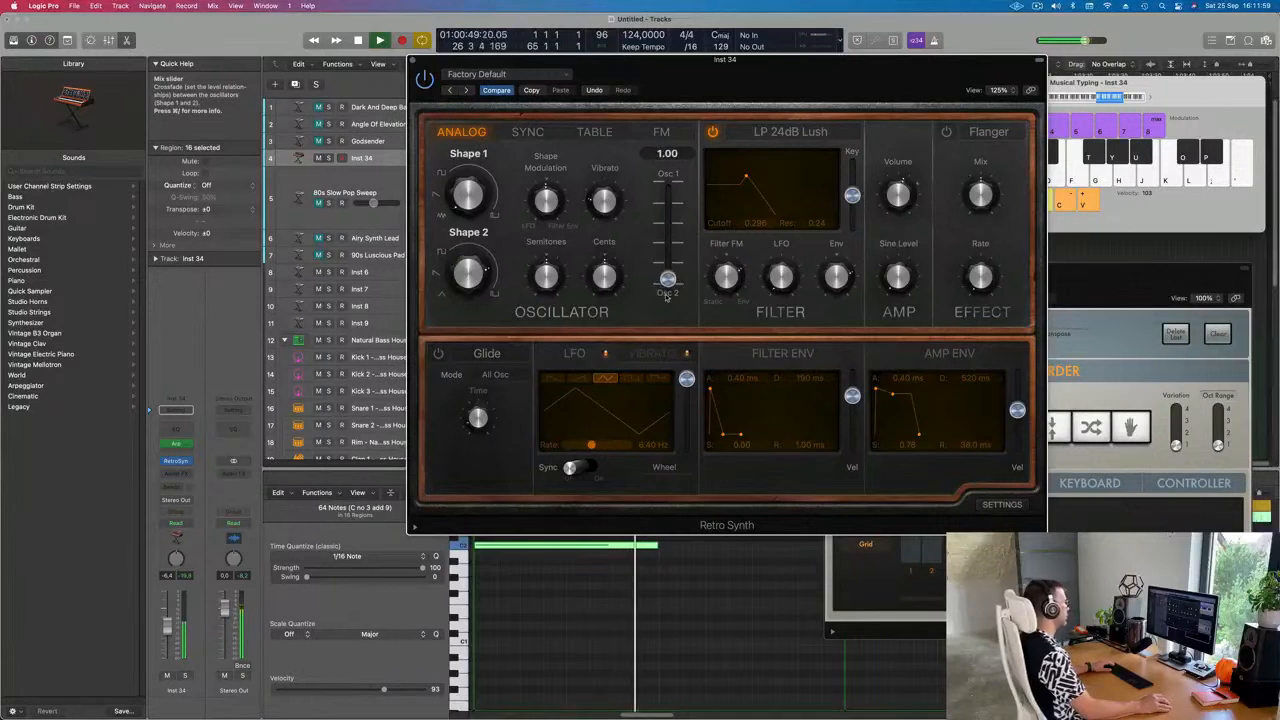
left_click(663, 133)
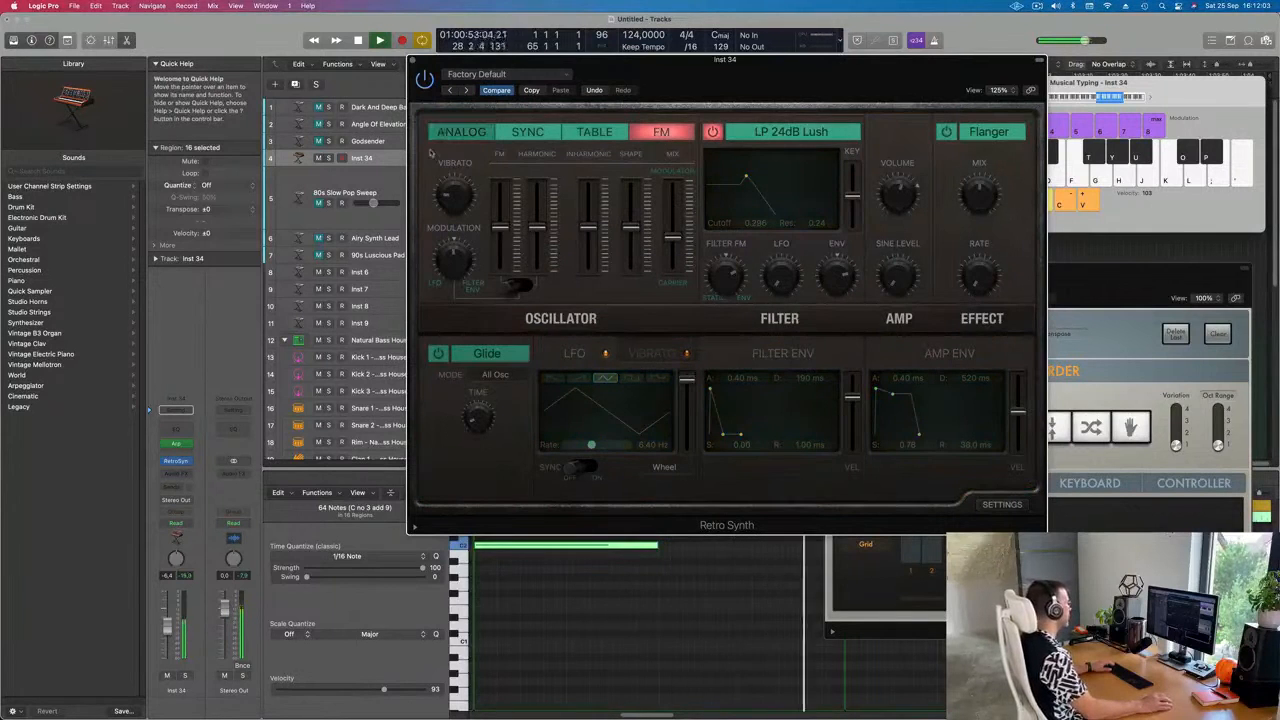
left_click(461, 131)
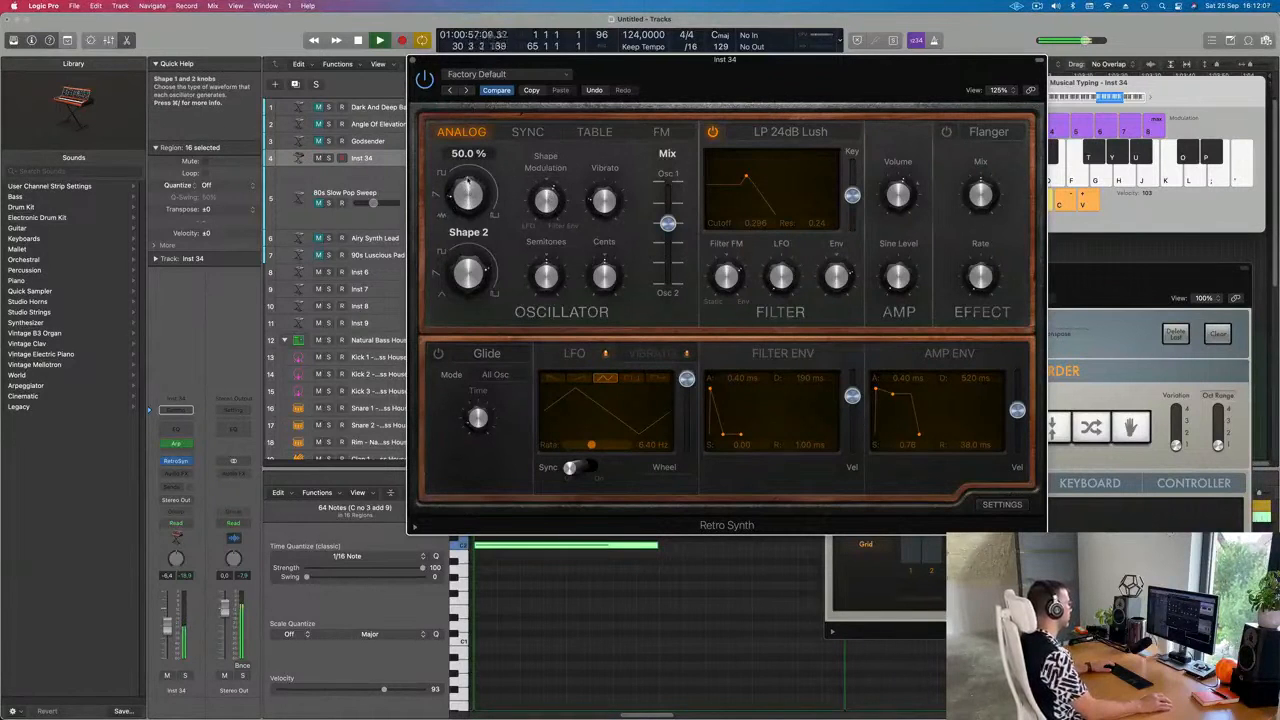
left_click_drag(474, 153, 480, 135)
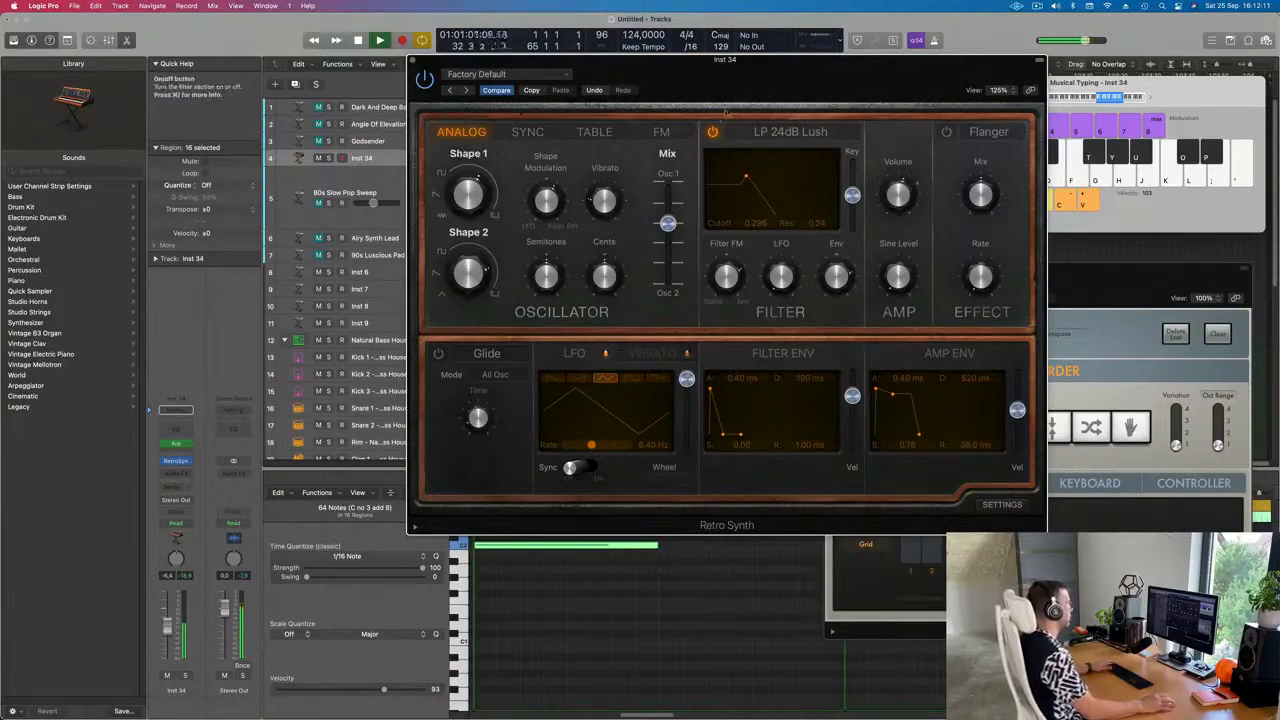
- Try out the oscillator Semitones setting and shift the oscillator mix fully to Osc 2
left_click_drag(762, 76, 850, 58)
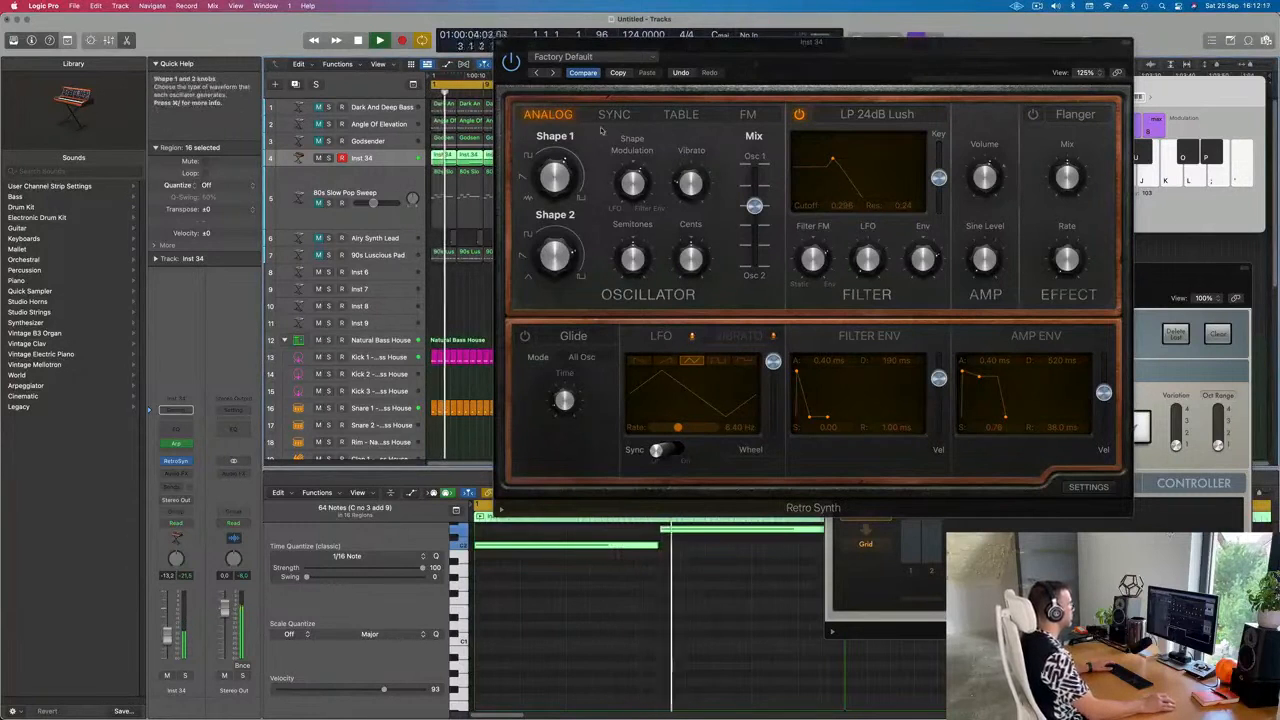
mouse_move(633, 258)
left_click_drag(633, 258, 627, 298)
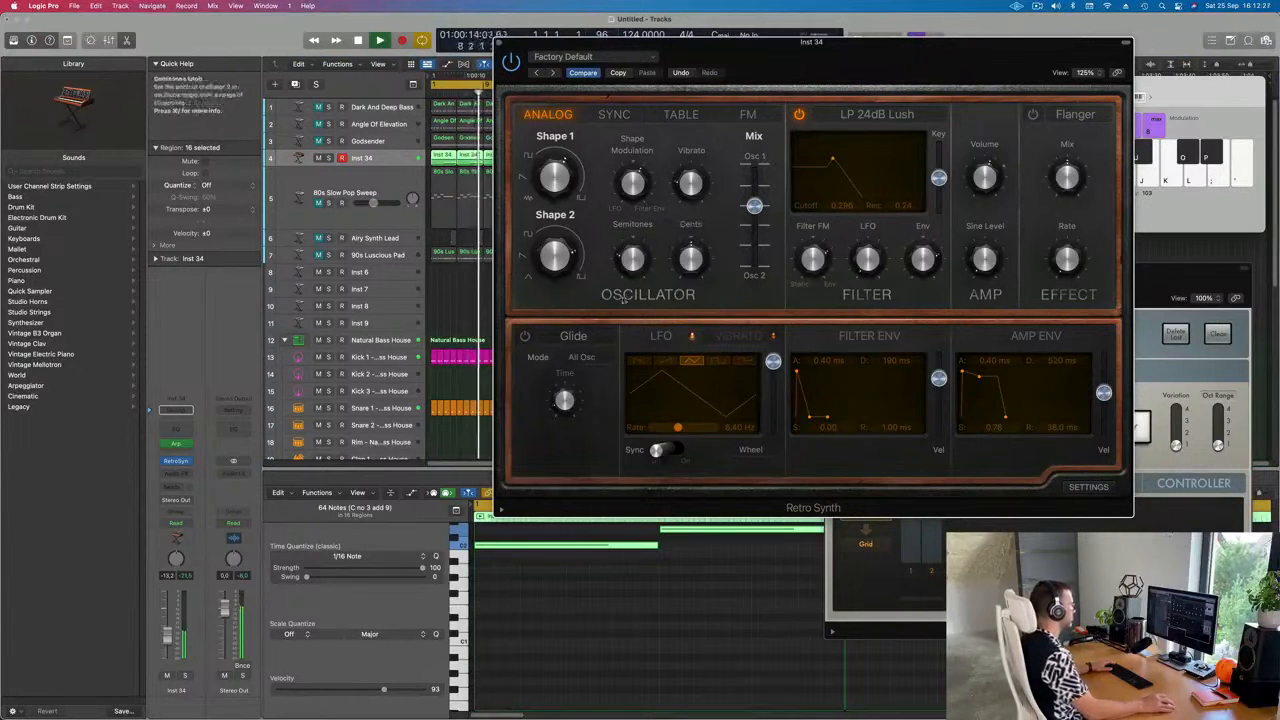
left_click_drag(743, 219, 747, 285)
- Set the filter cutoff to about 0.234 and resonance to 0.26, and raise the Inst 34 track volume to about -4.6 dB
left_click_drag(884, 54, 762, 46)
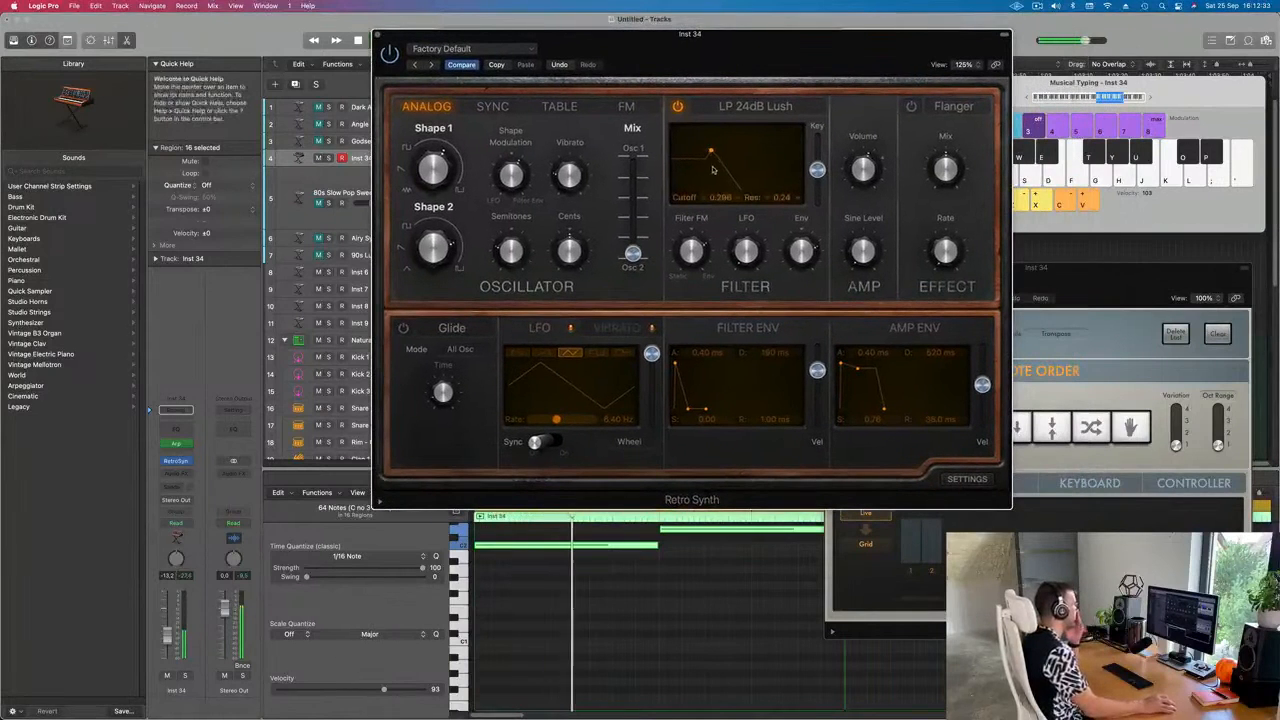
left_click_drag(711, 151, 701, 152)
left_click_drag(167, 637, 167, 628)
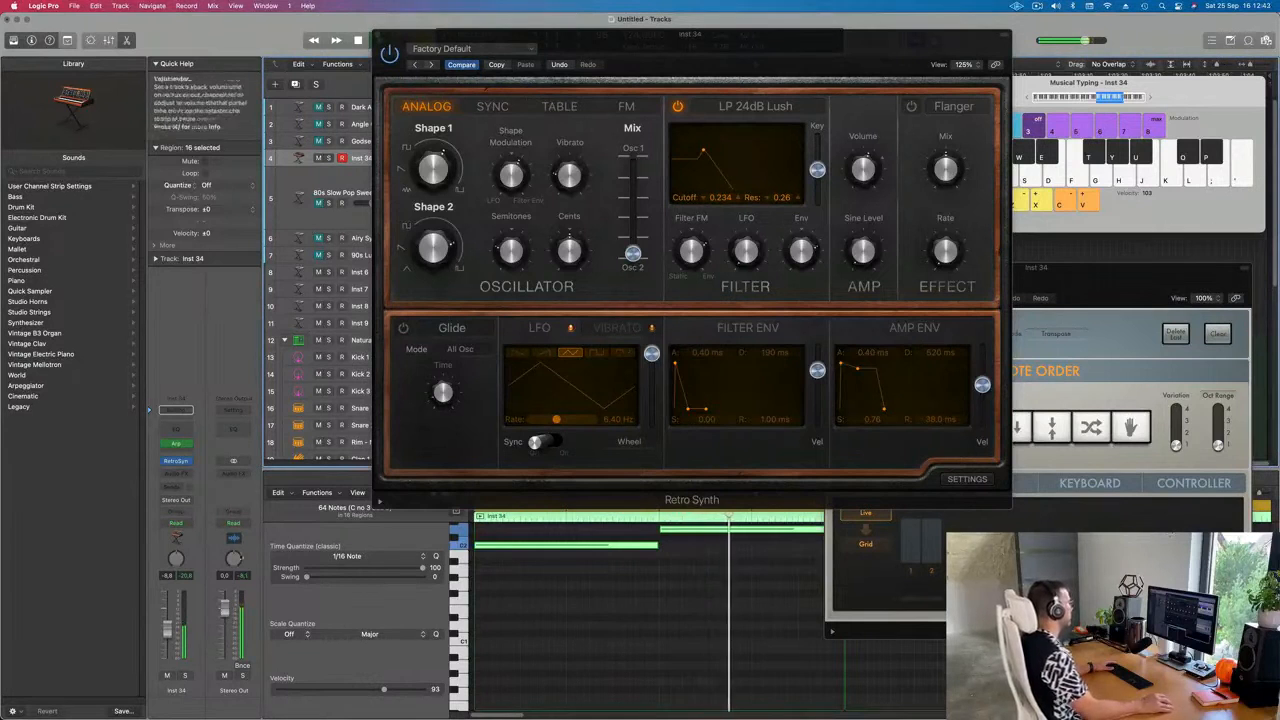
- Move the oscillator mix partway towards Osc 1, then try the Flanger effect with an adjusted mix and switch it off
left_click_drag(633, 253, 642, 228)
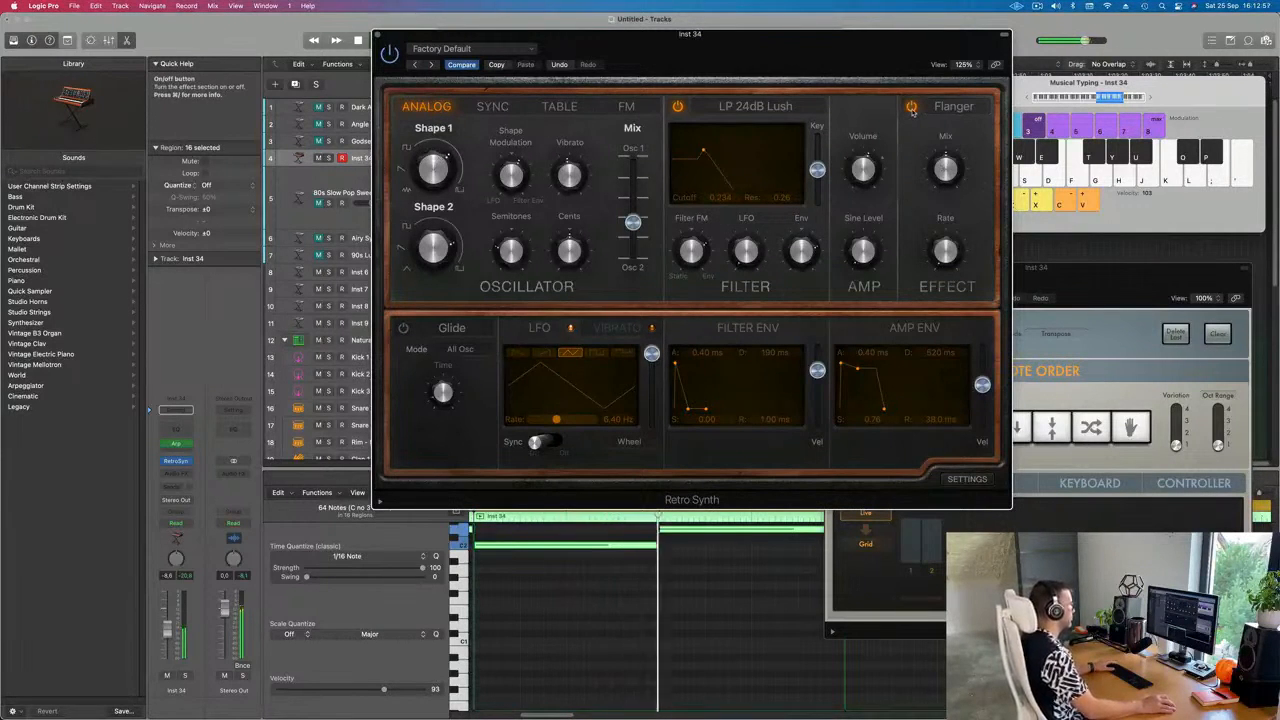
mouse_move(943, 196)
left_mouse_down()
mouse_move(957, 172)
mouse_move(942, 210)
left_mouse_up()
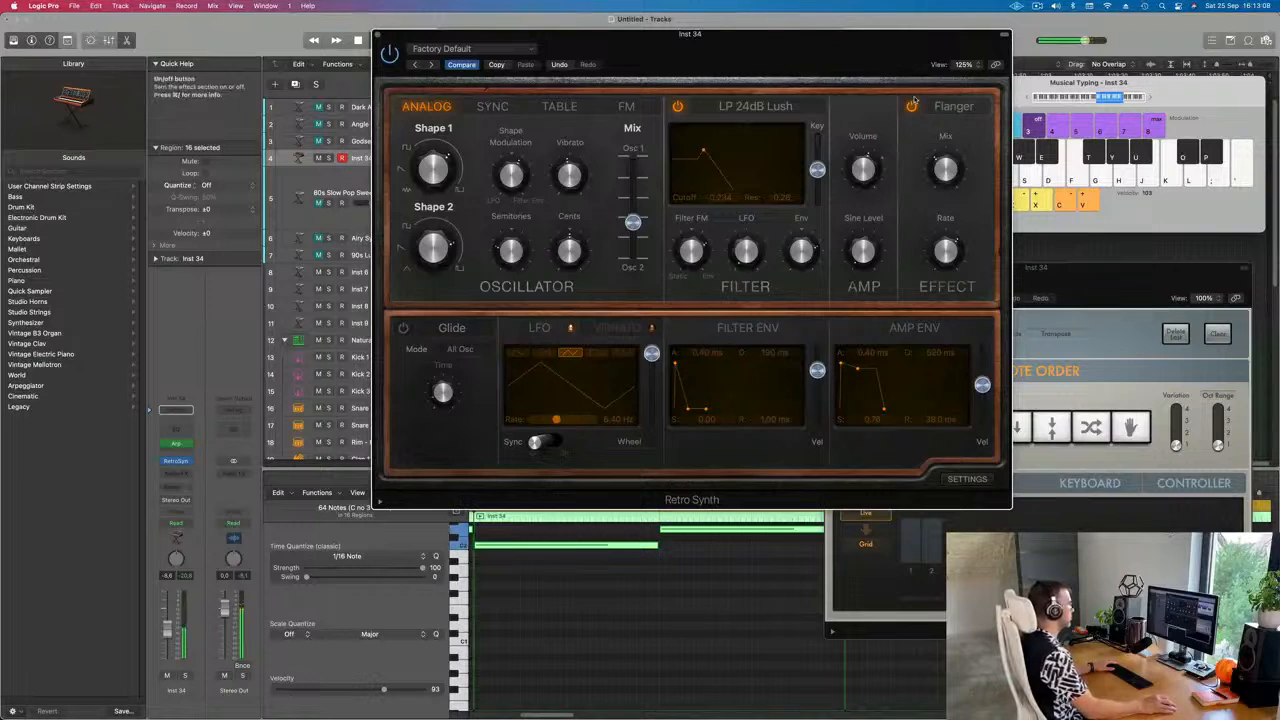
left_click(911, 106)
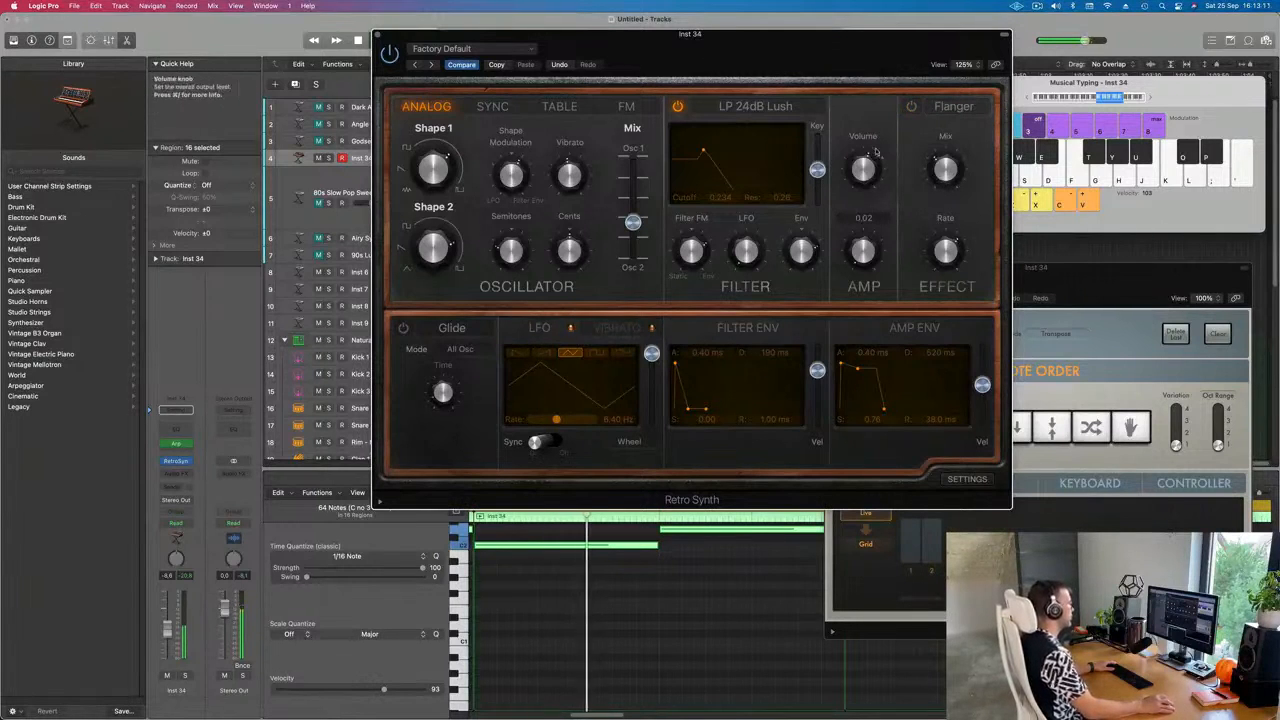
- Adjust Retro Synth's amp sine level and volume, and raise the filter's Key amount slightly
mouse_move(865, 249)
left_mouse_down()
mouse_move(871, 188)
mouse_move(866, 238)
left_mouse_up()
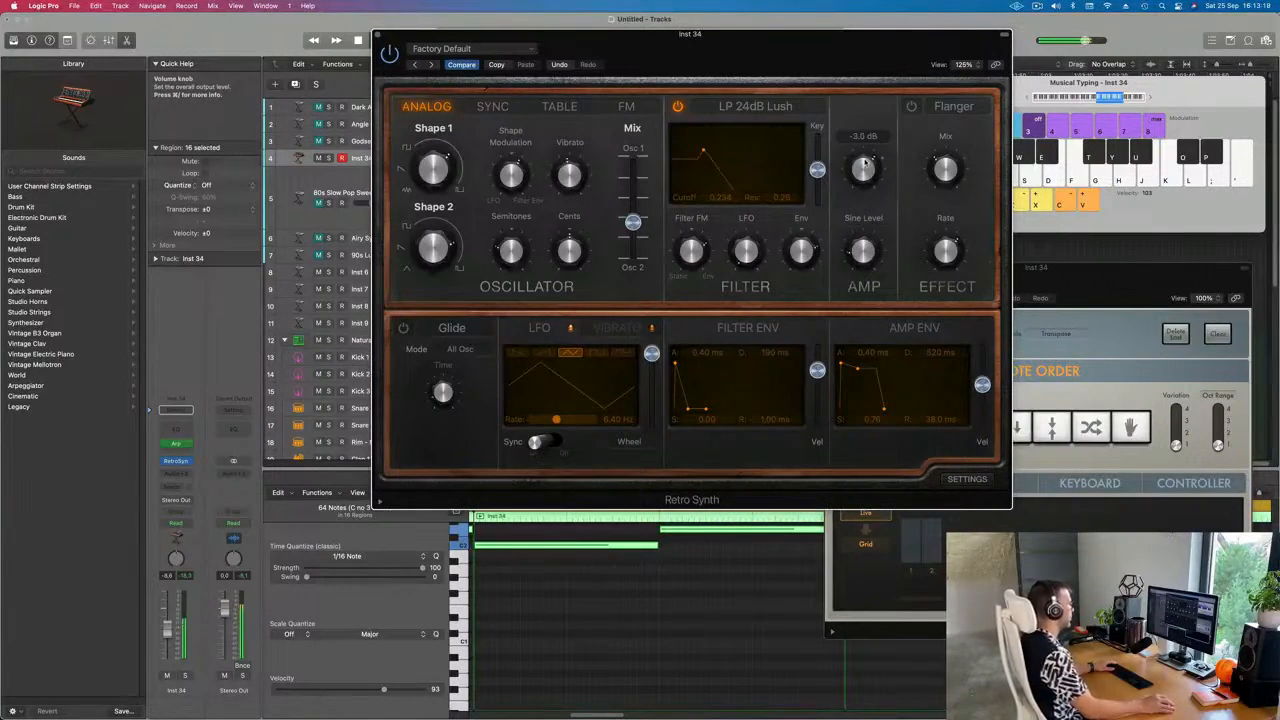
left_click_drag(818, 170, 817, 155)
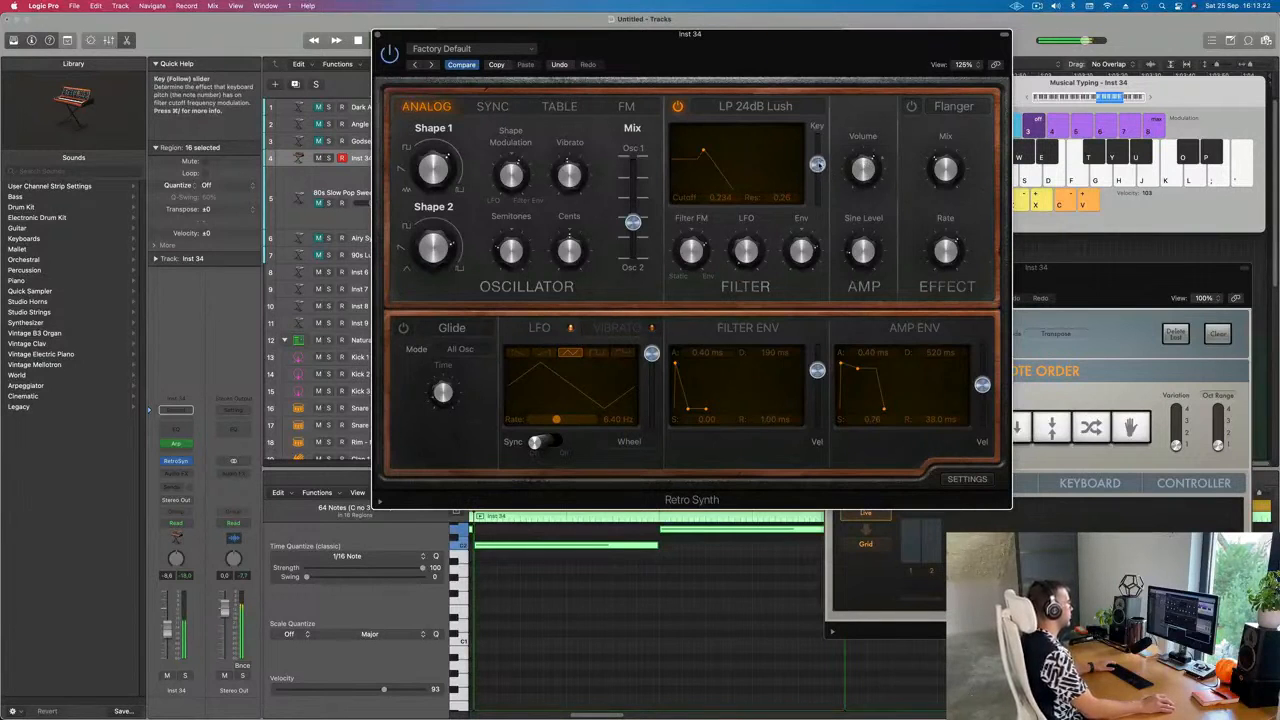
- Adjust Retro Synth's filter envelope to about 0.52 ms attack and 260 ms decay, then close the synth
left_click_drag(808, 258, 810, 262)
left_click_drag(687, 410, 689, 411)
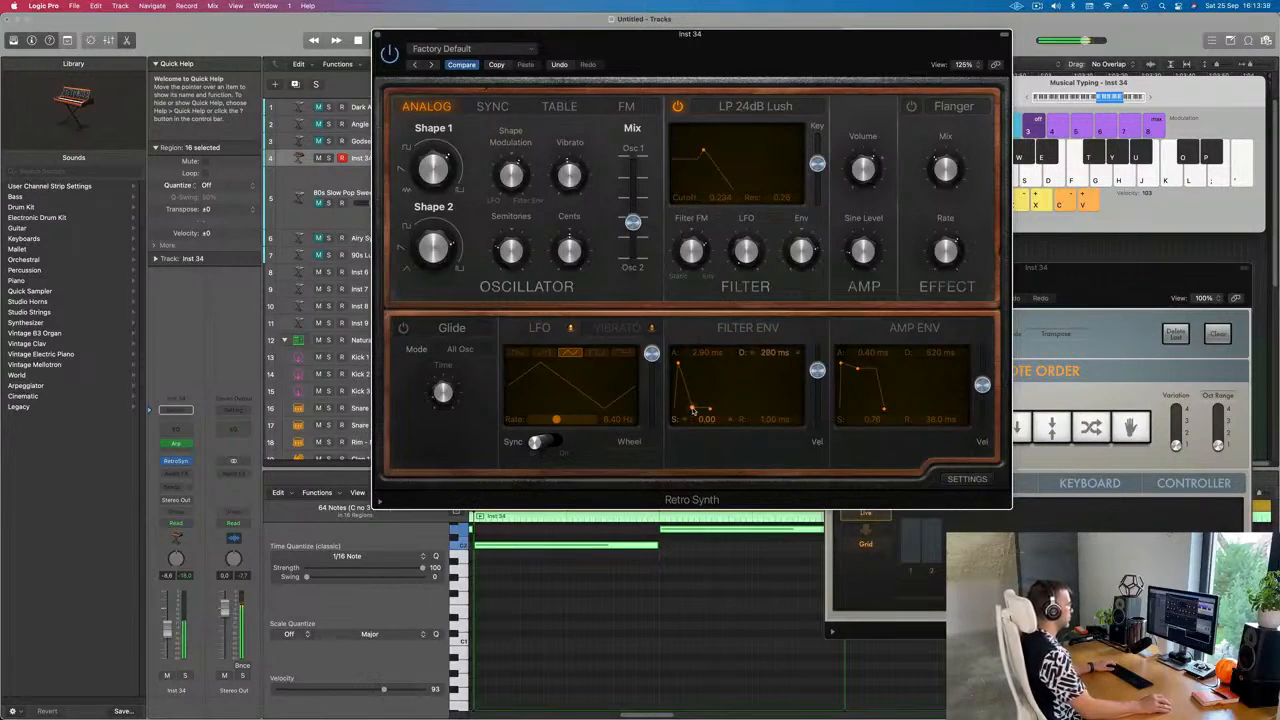
left_click_drag(679, 366, 677, 367)
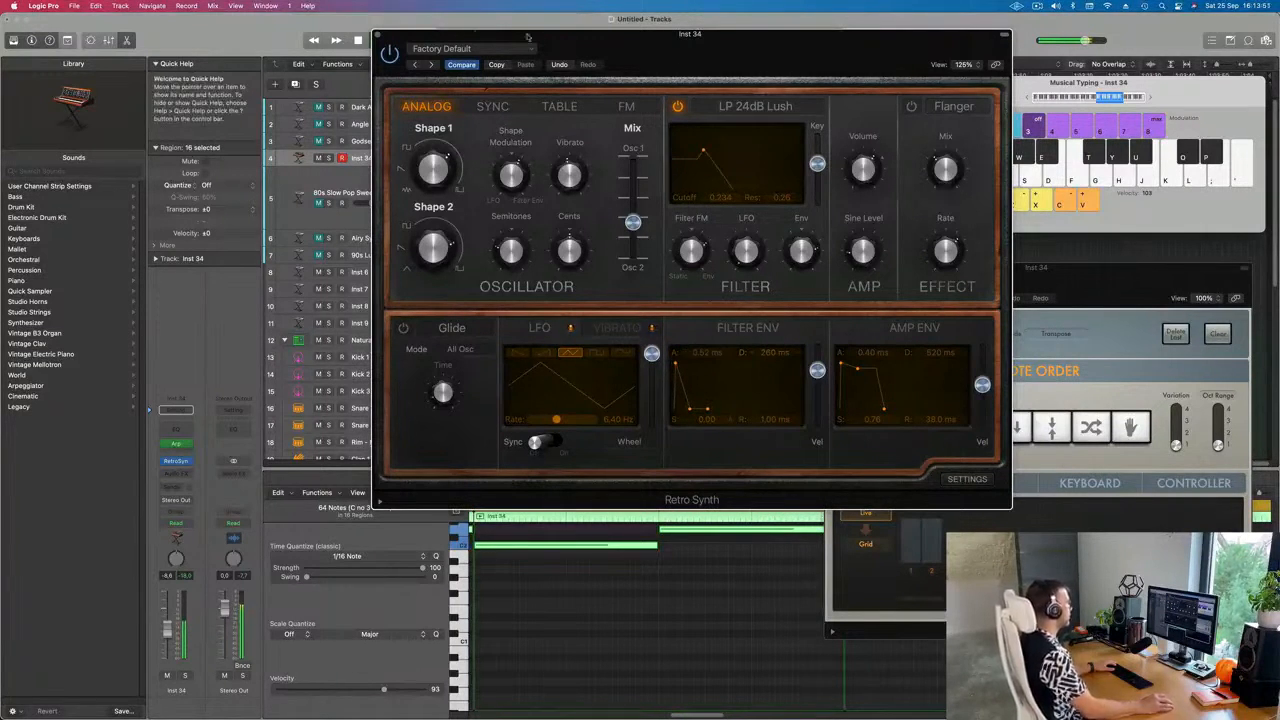
left_click(379, 35)
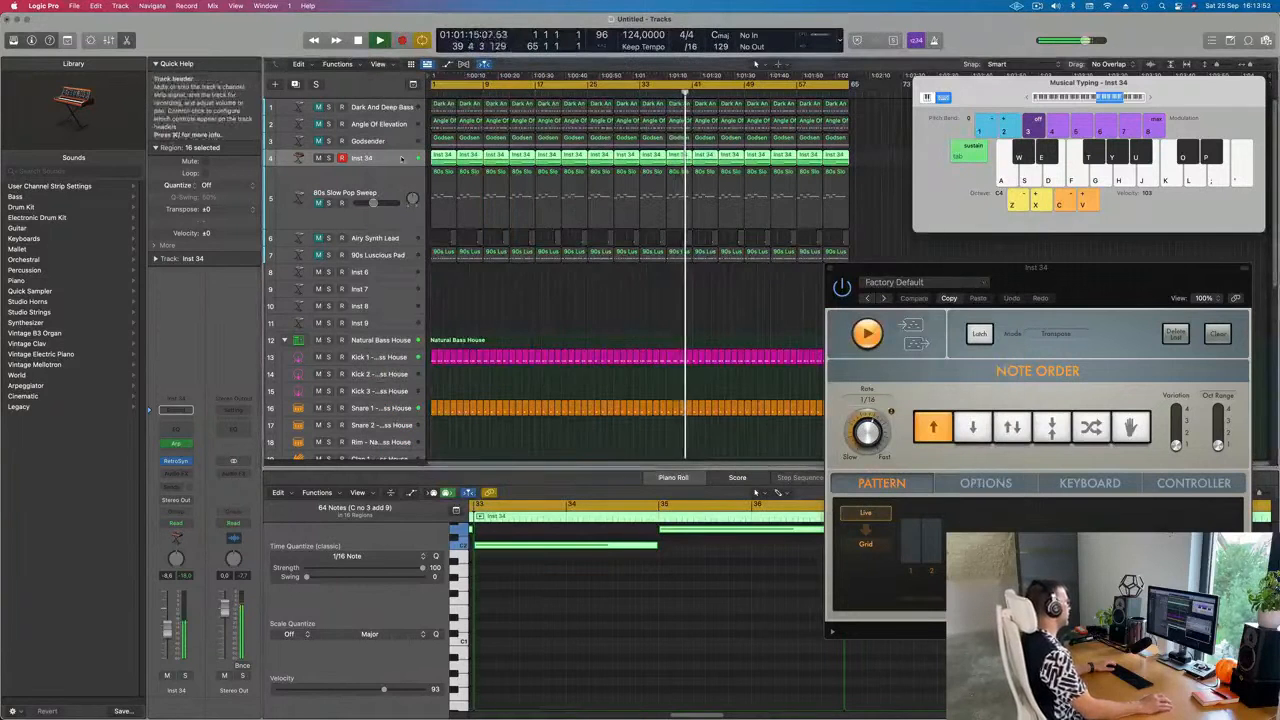
- Play the song from the start and unmute the 80s Slow Pop Sweep, Godsender, 90s Luscious Pad and Airy Synth Lead tracks
key("space")
left_click(384, 181)
key("Return")
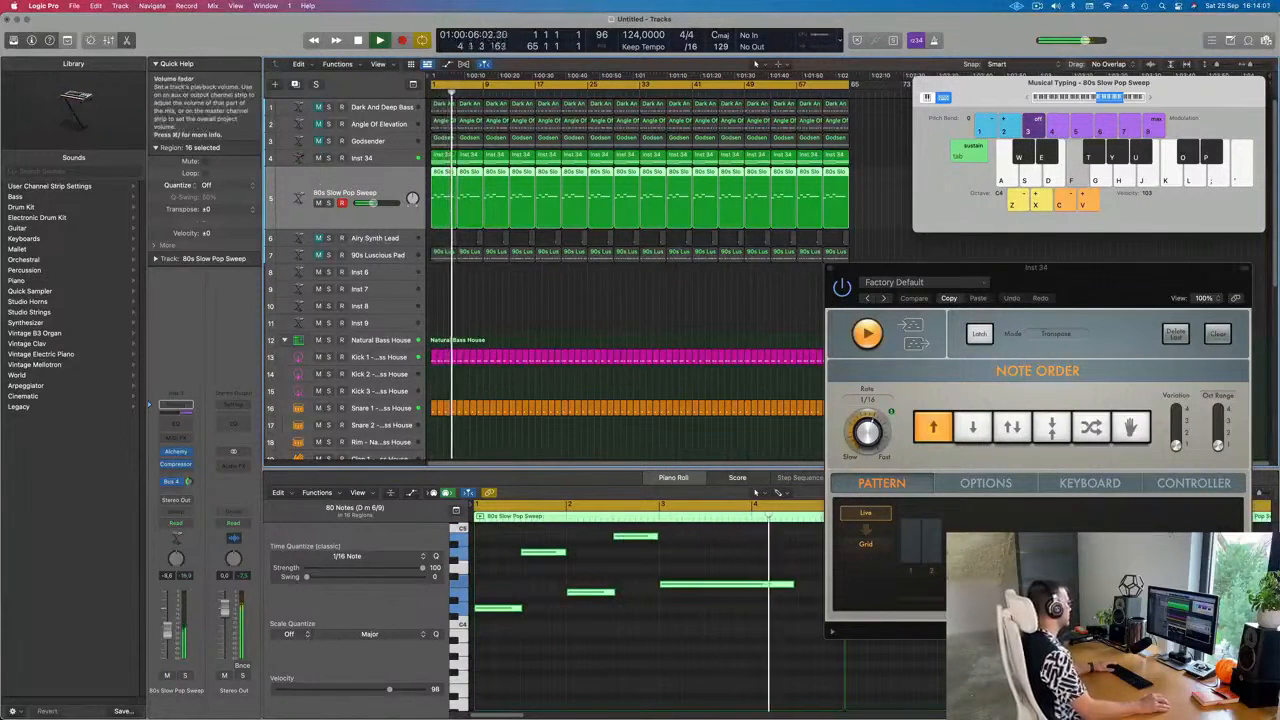
left_click(376, 255)
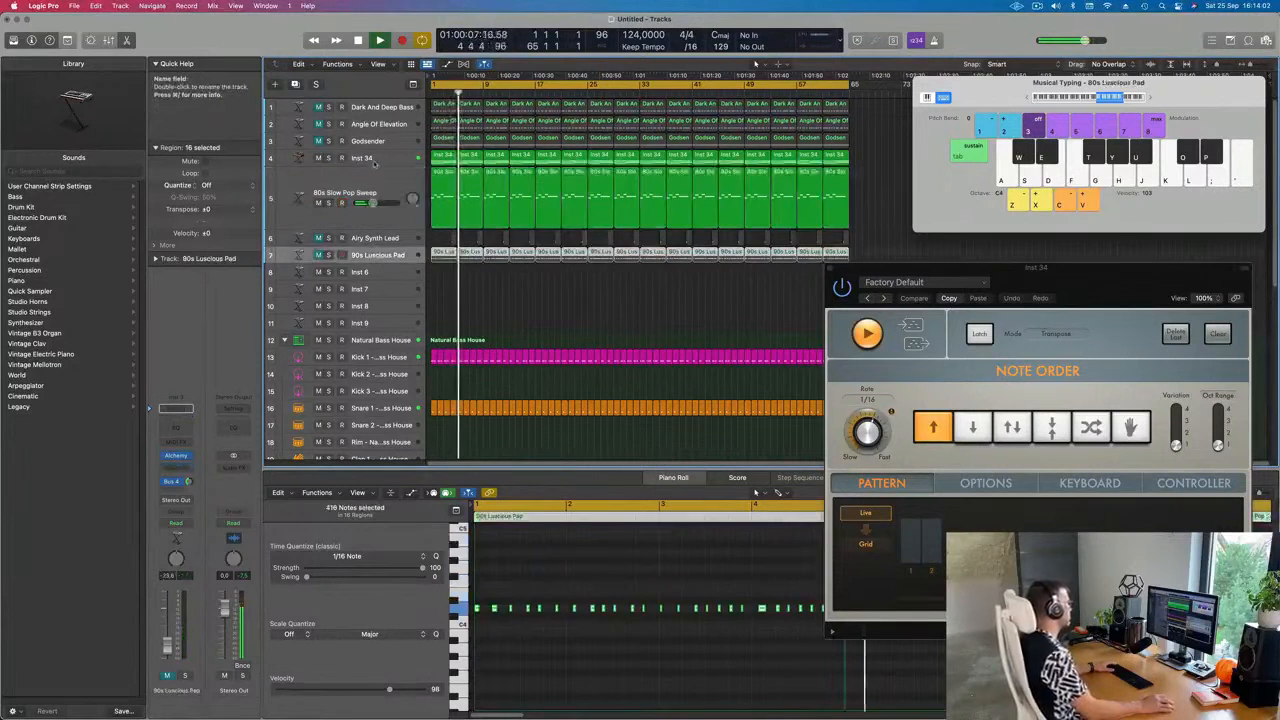
left_click(368, 140)
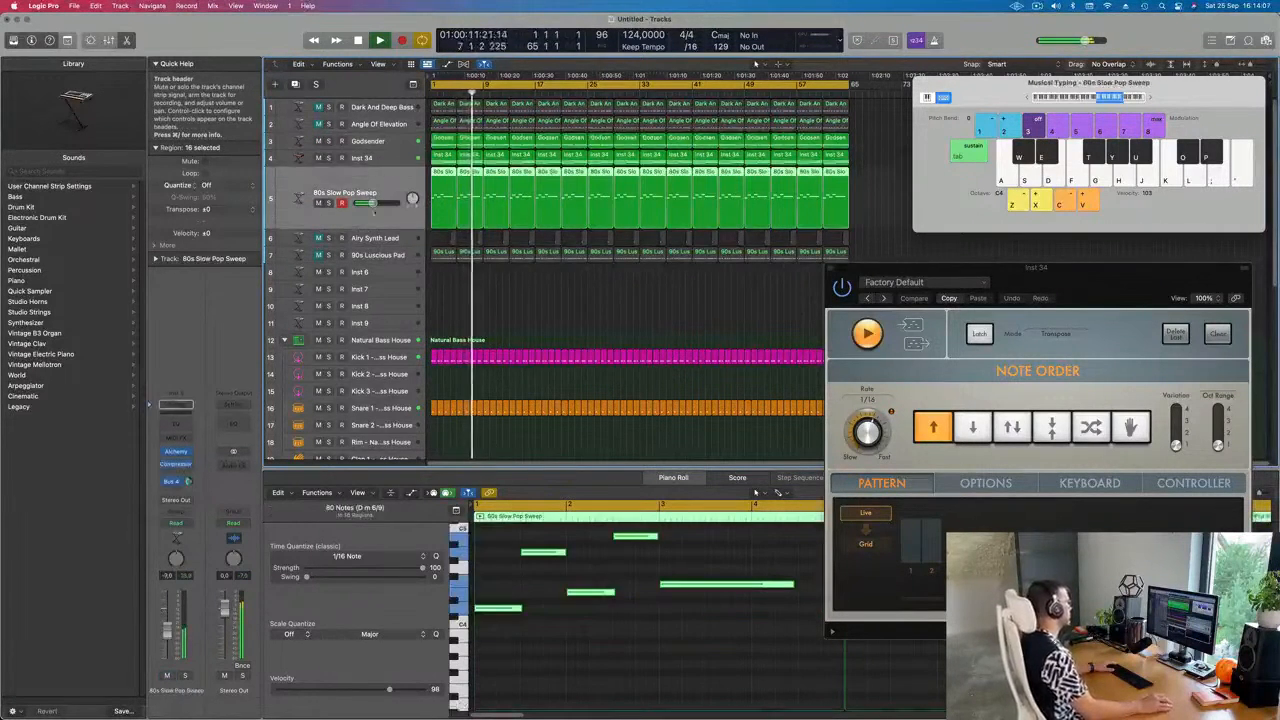
left_click(318, 256)
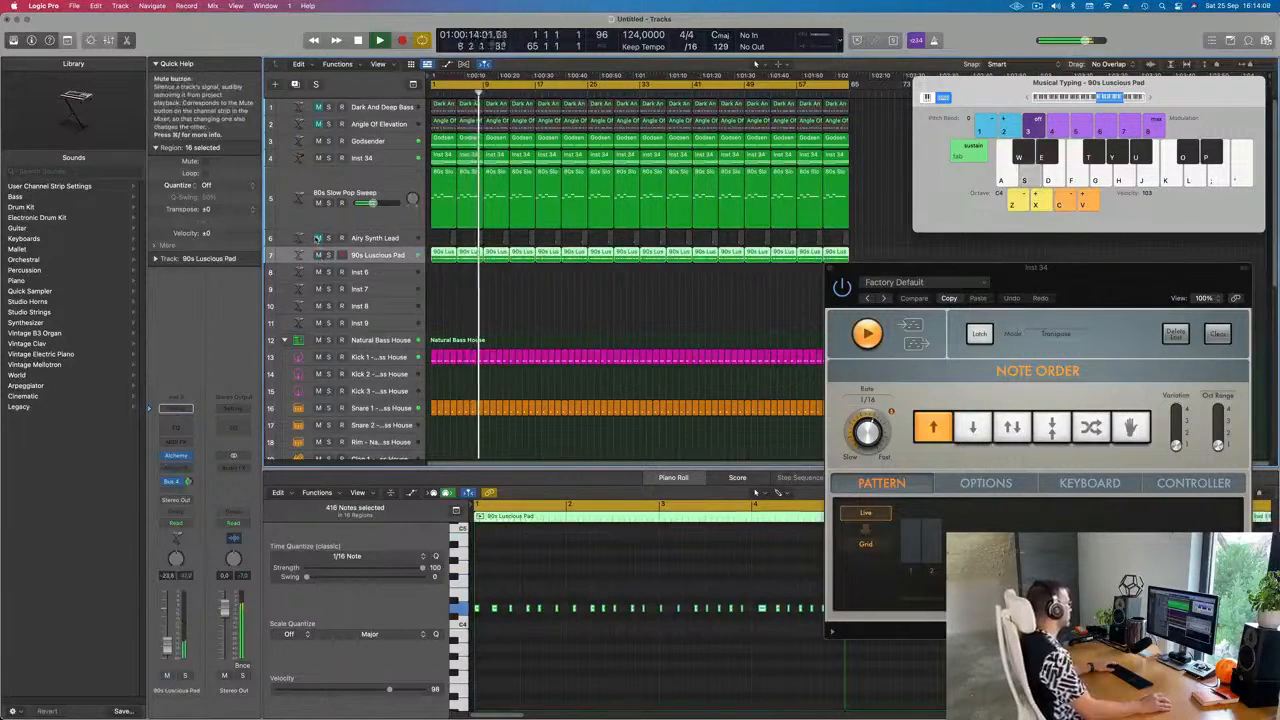
left_click(387, 237)
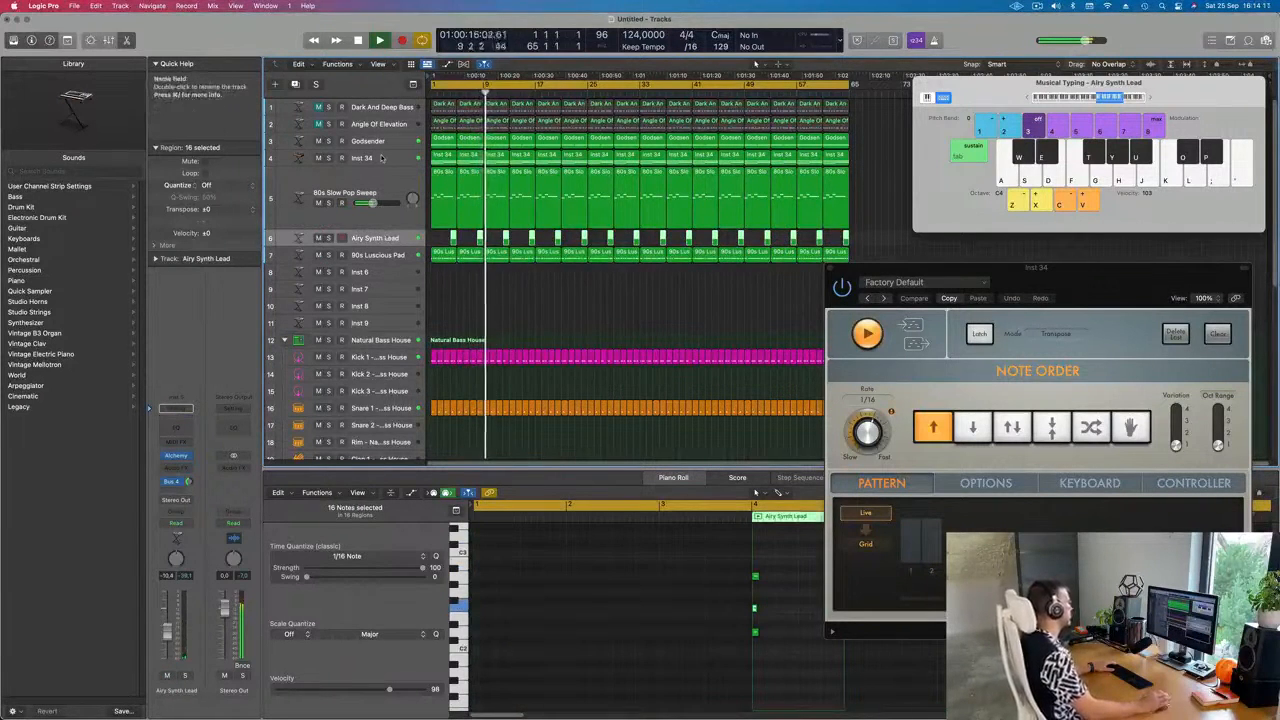
- Compare the Angle Of Elevation and Dark And Deep Bass tracks during playback, leaving Angle Of Elevation active and Dark And Deep Bass muted
left_click(376, 123)
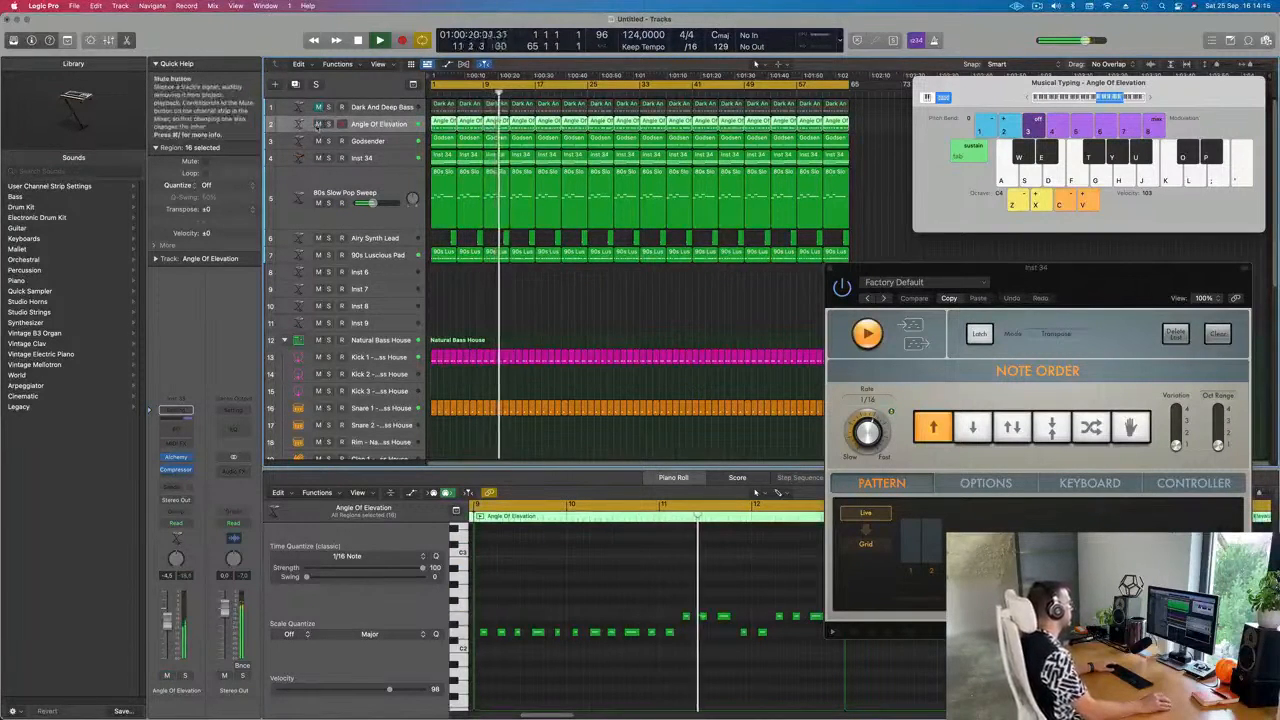
left_click(318, 107)
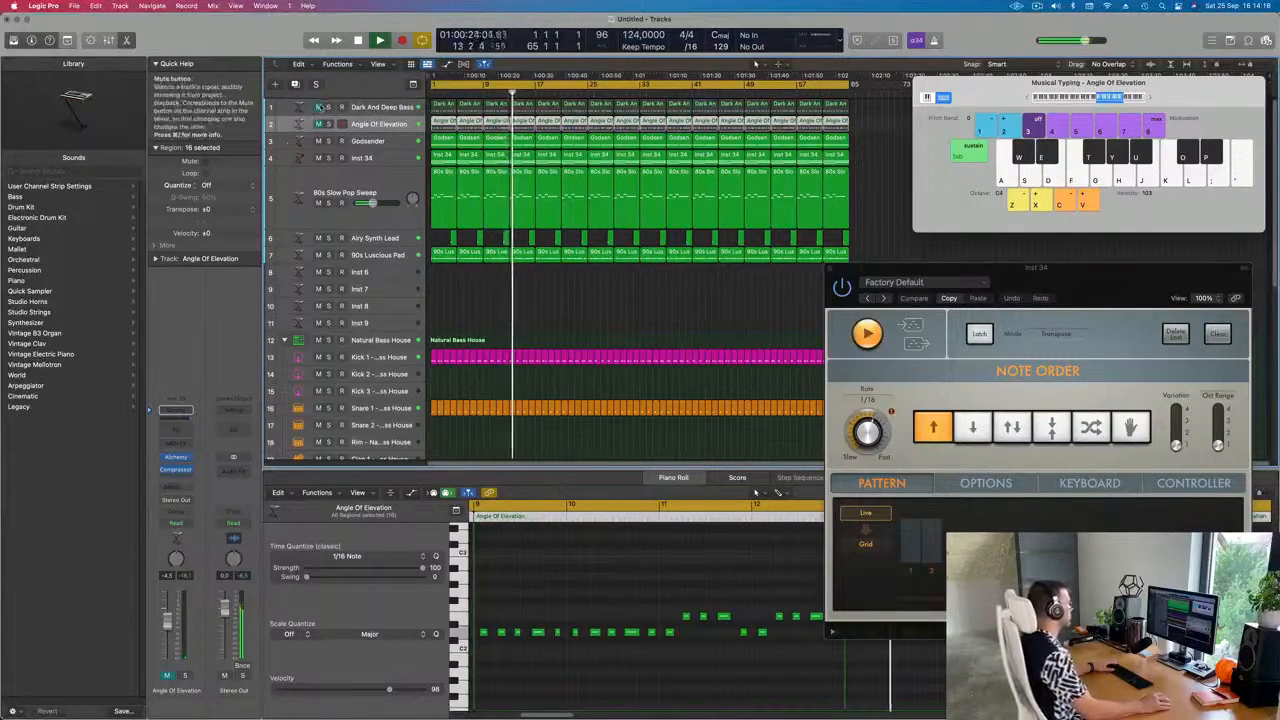
left_click(360, 106)
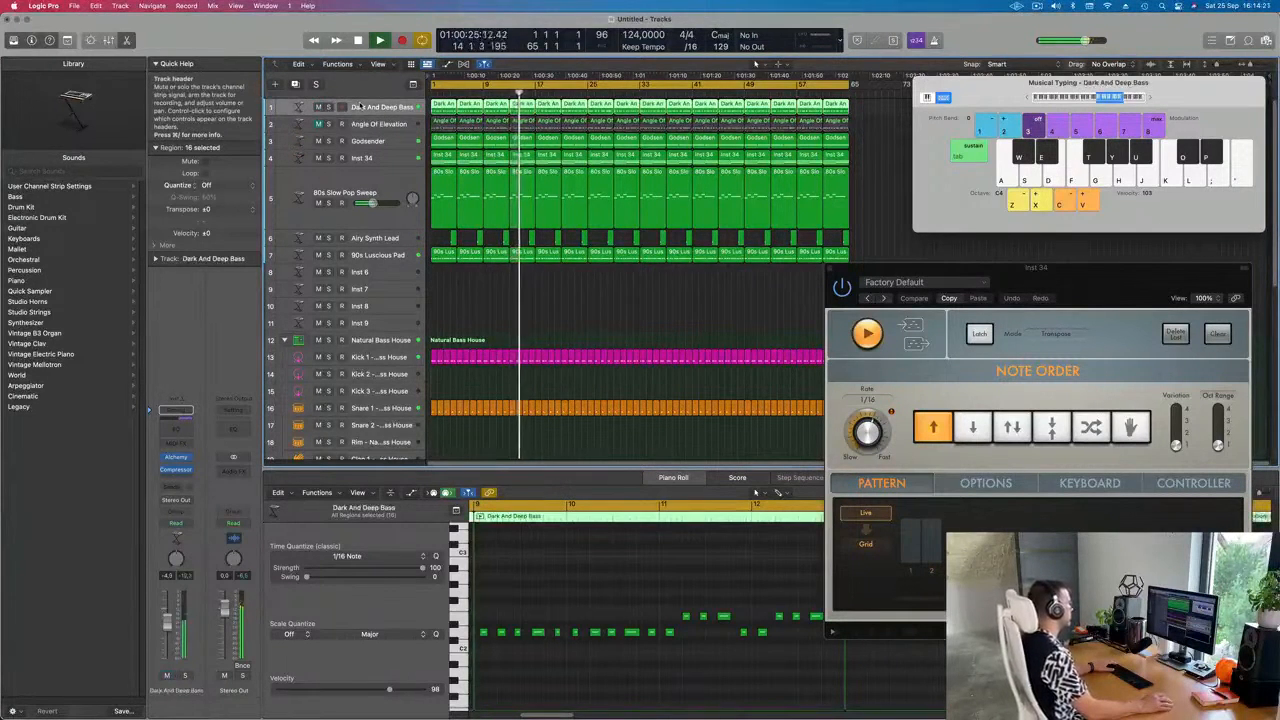
left_click(319, 107)
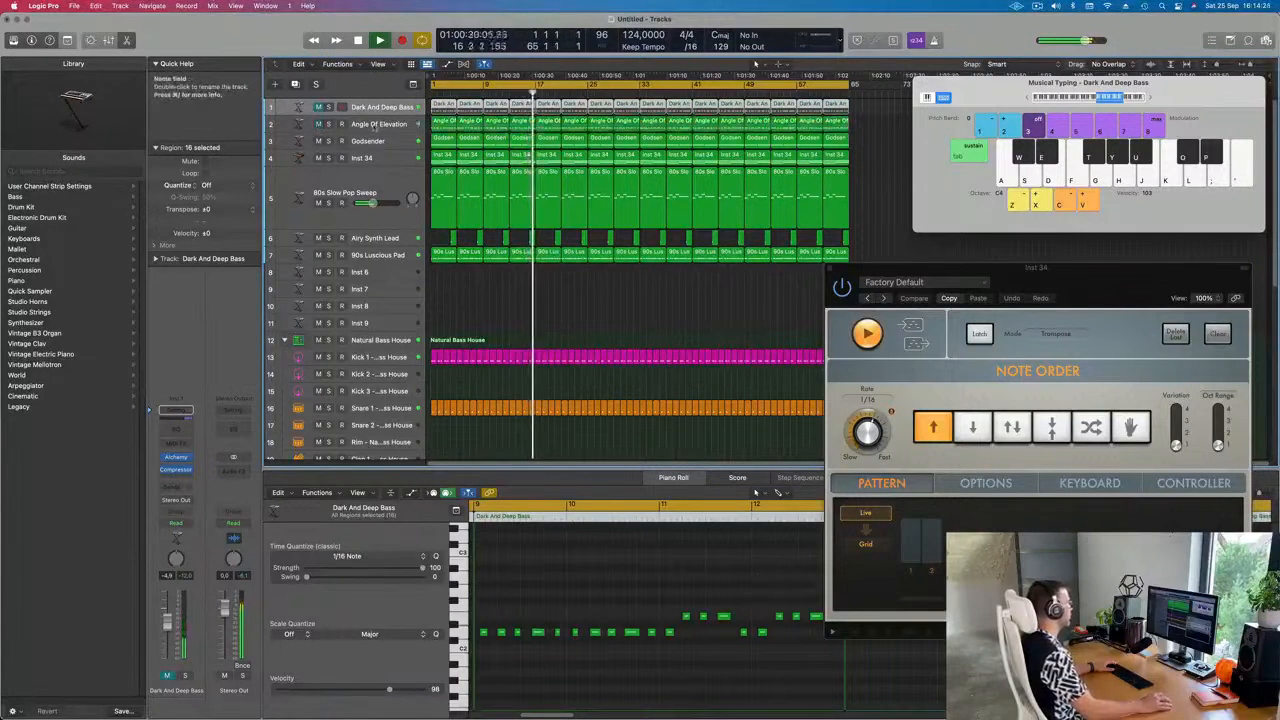
left_click(365, 125)
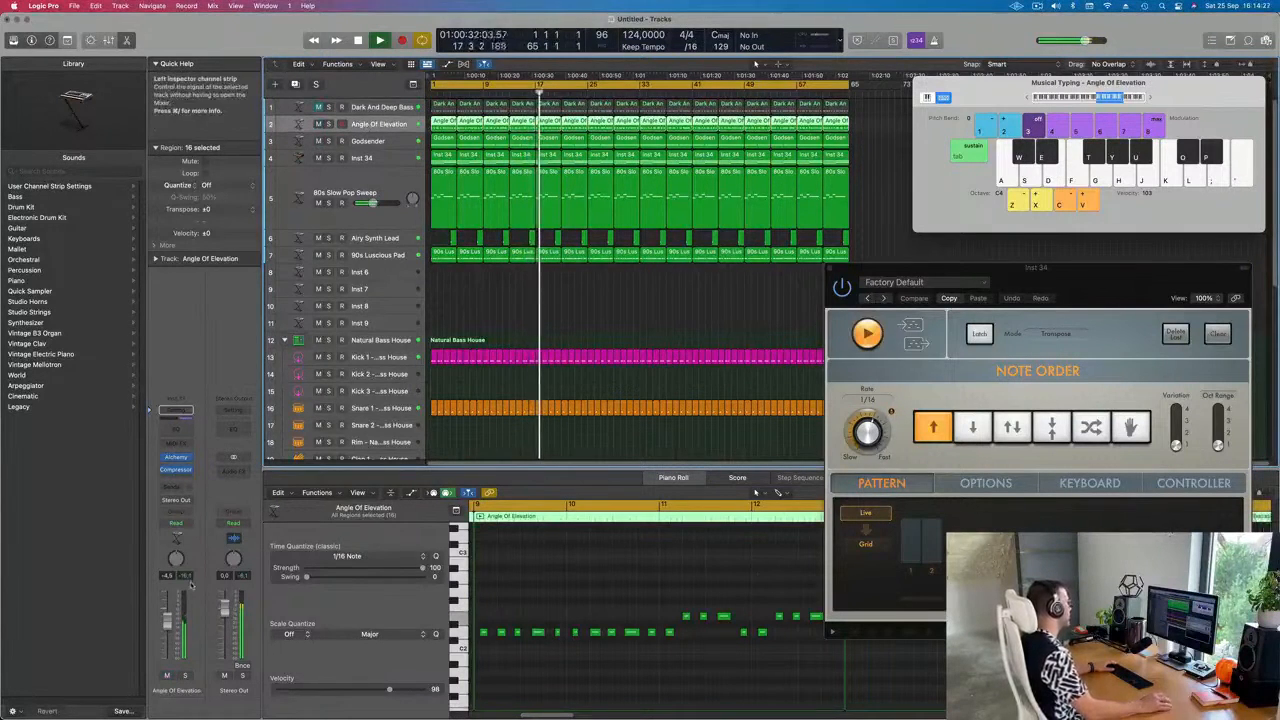
- Add a Channel EQ to Angle Of Elevation with a 625 Hz, 12 dB/Oct low cut, and raise the track volume to about -3.5 dB
left_click(175, 430)
left_click_drag(615, 268, 680, 266)
left_click_drag(463, 450, 463, 348)
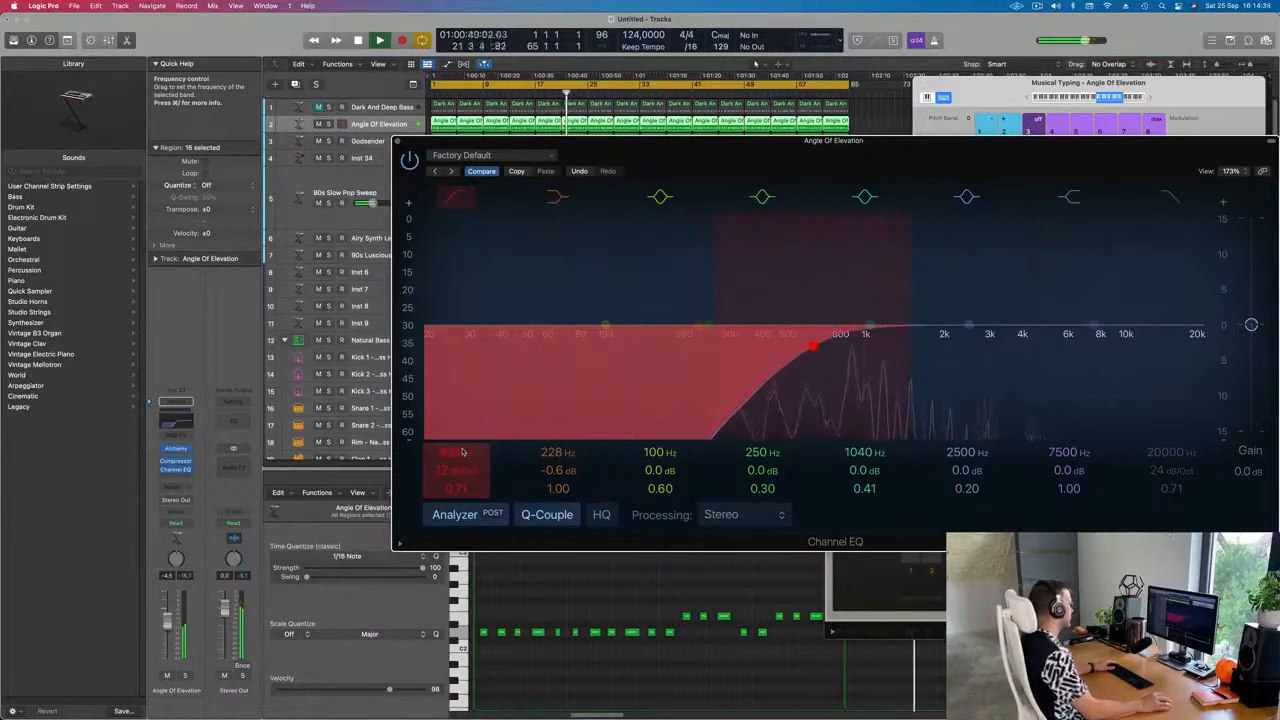
left_click(168, 622)
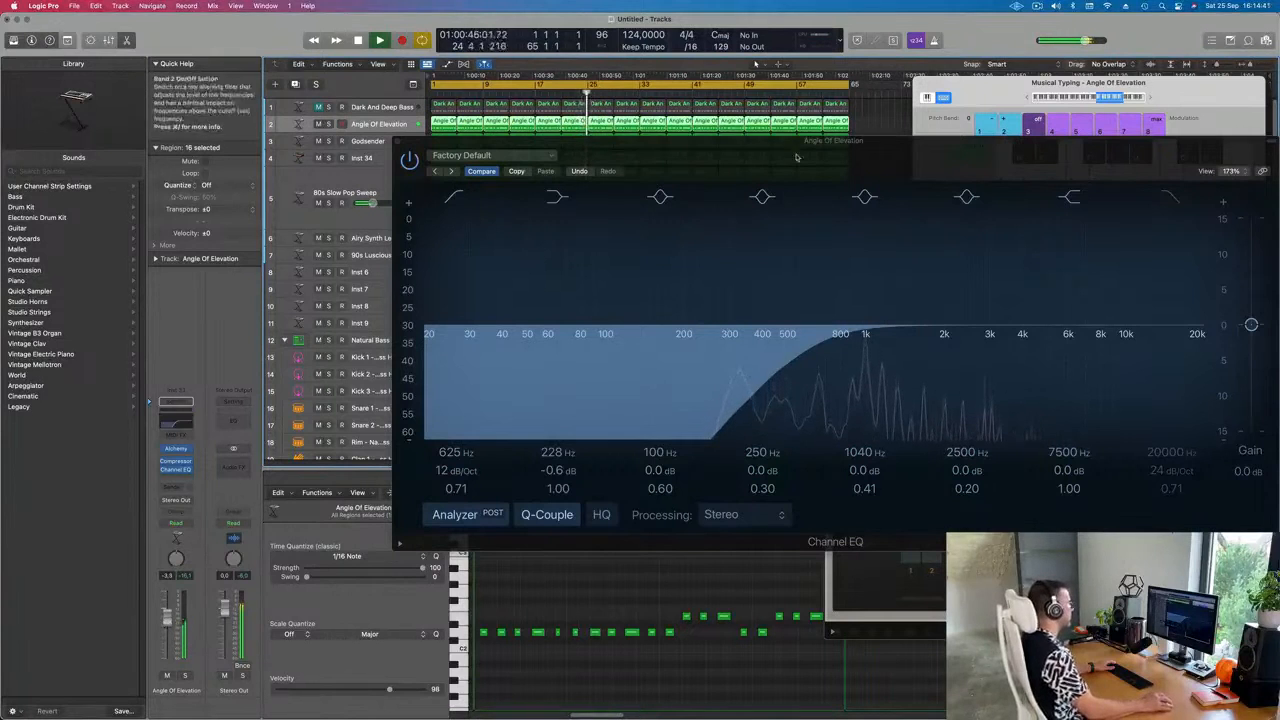
left_click_drag(795, 148, 683, 176)
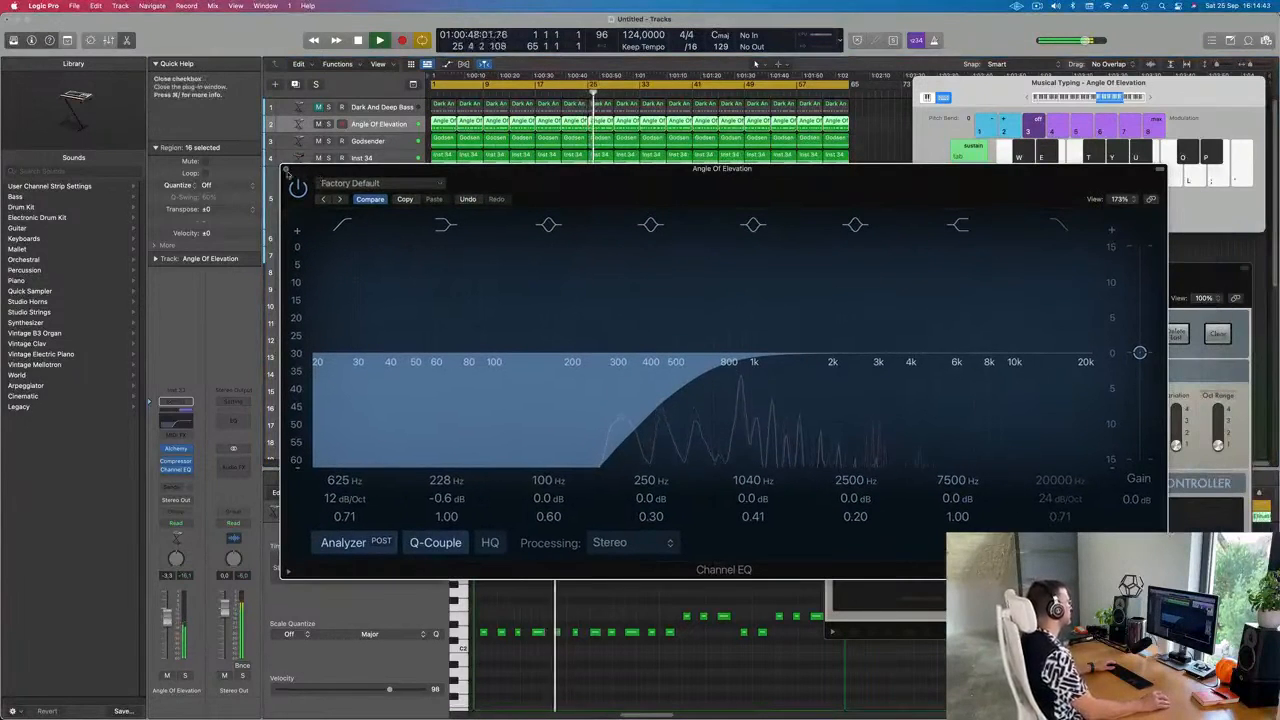
left_click(293, 171)
left_click(518, 311)
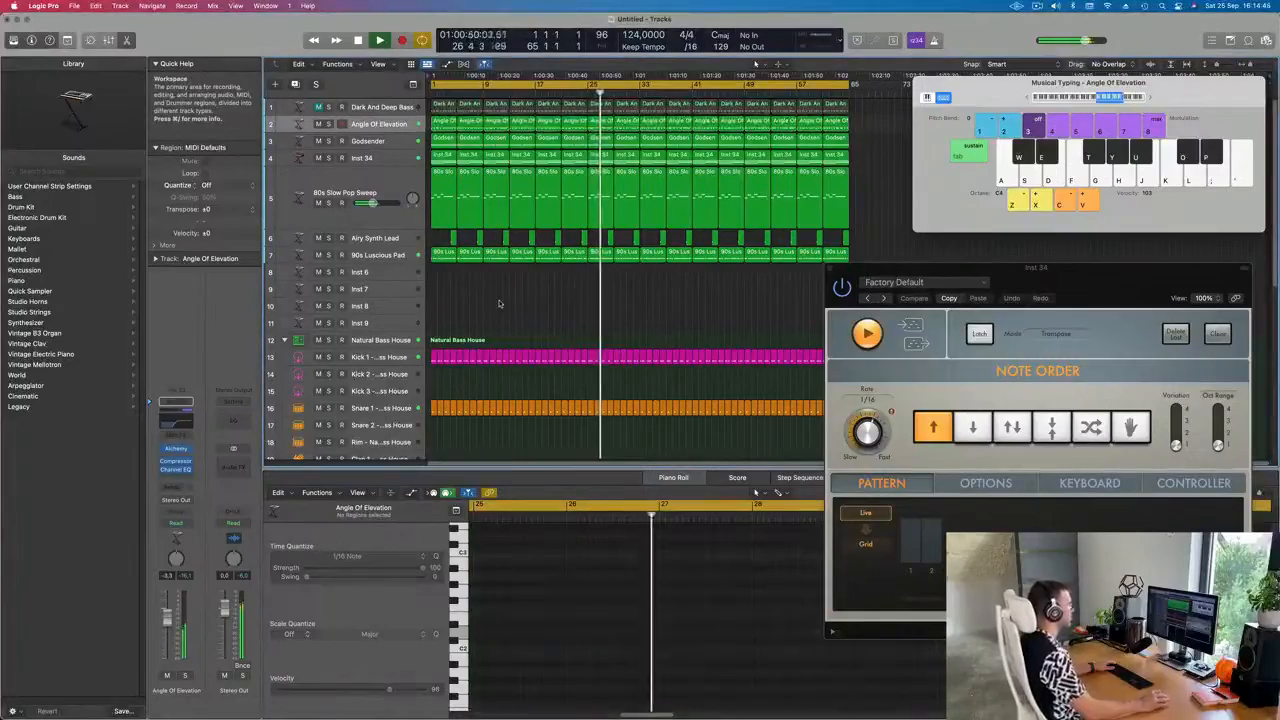